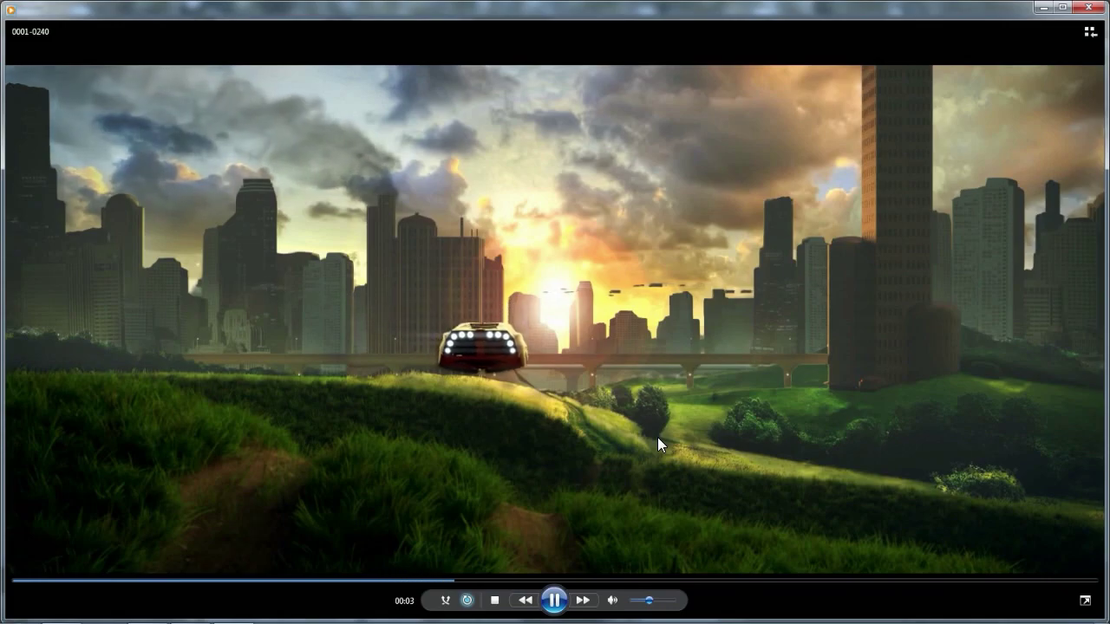
Watch the 0001-0240 hover car clip play, then minimize Windows Media Player.
{"action": "mouse_move", "coordinate": [526, 435]}
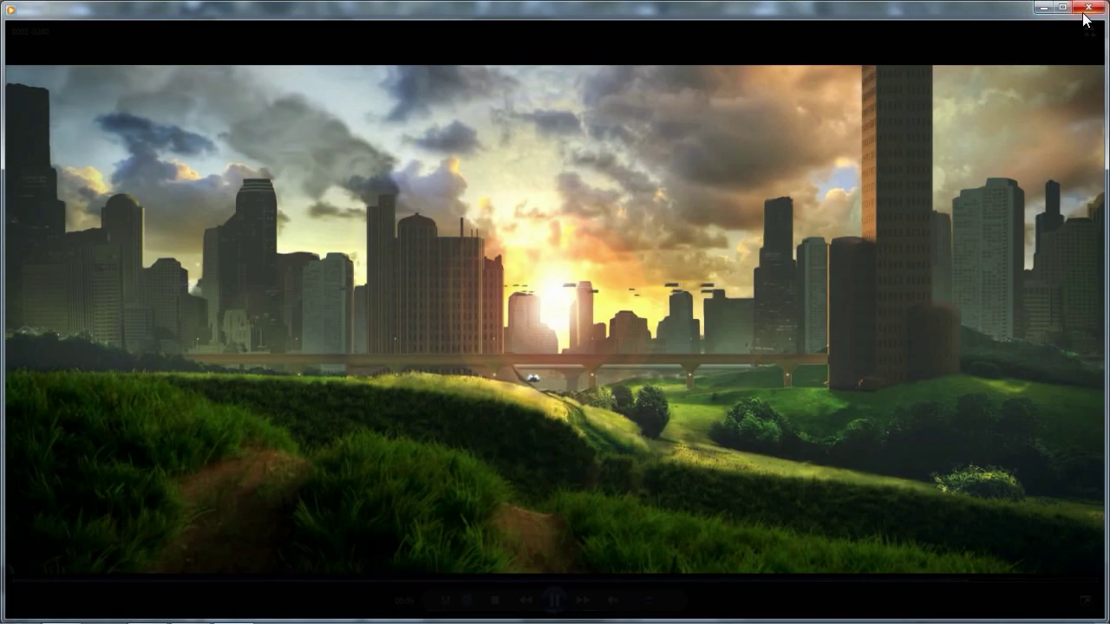
{"action": "left_click", "coordinate": [1045, 8]}
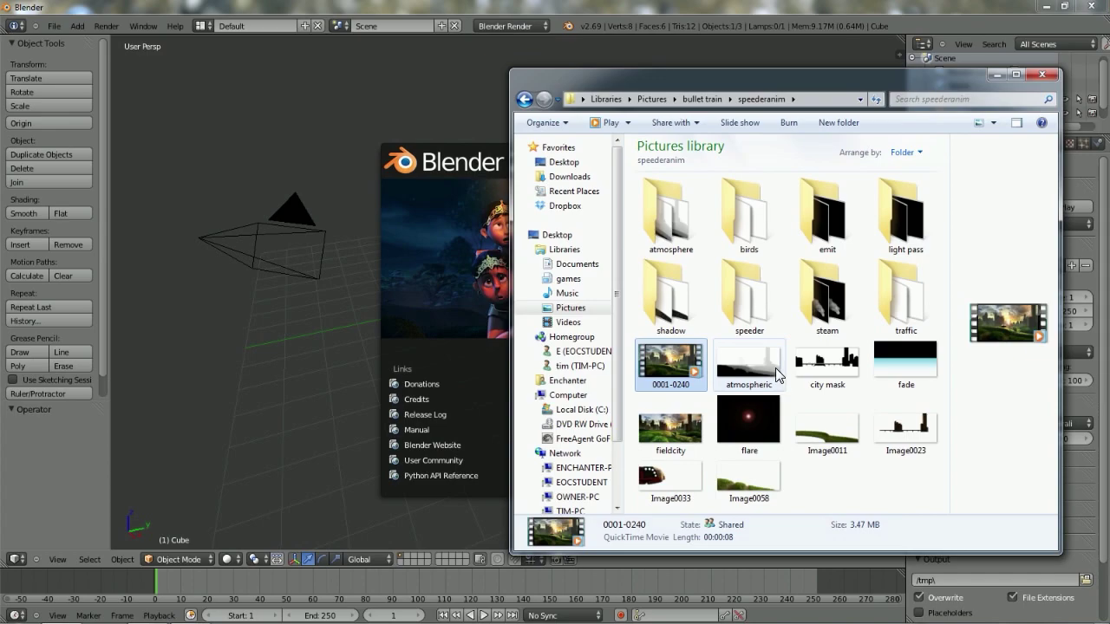
Open the speeder folder and preview frame Image0059 full-size, then close the viewer.
{"action": "left_click", "coordinate": [750, 311]}
{"action": "double_click", "coordinate": [751, 311]}
{"action": "scroll", "coordinate": [785, 347], "scroll_direction": "down", "scroll_amount": 6}
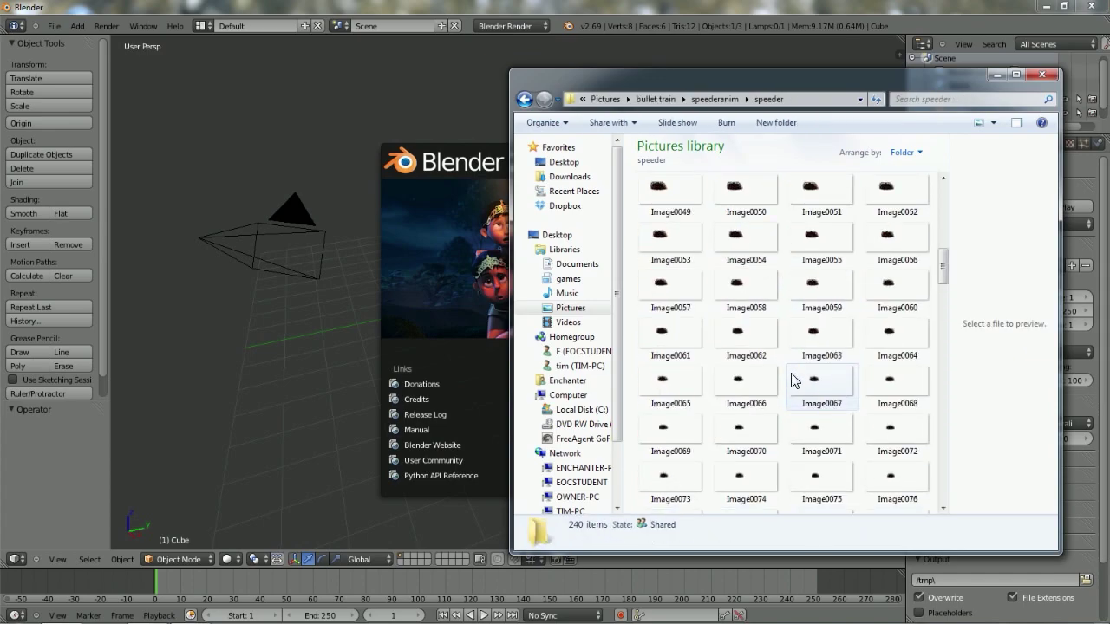
{"action": "double_click", "coordinate": [815, 289]}
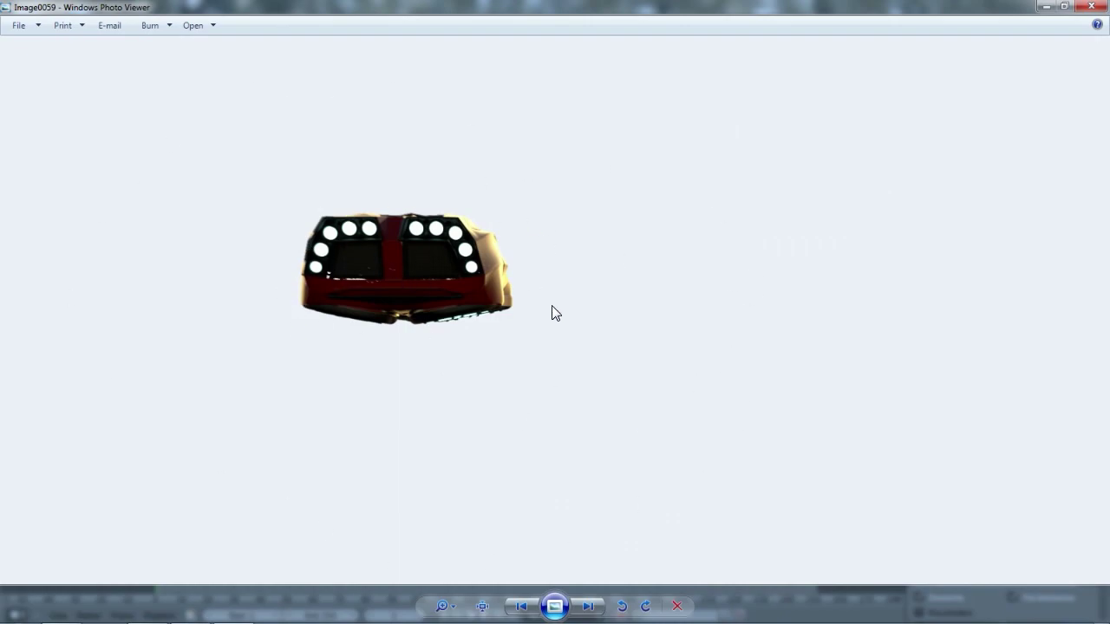
{"action": "left_click", "coordinate": [1090, 7]}
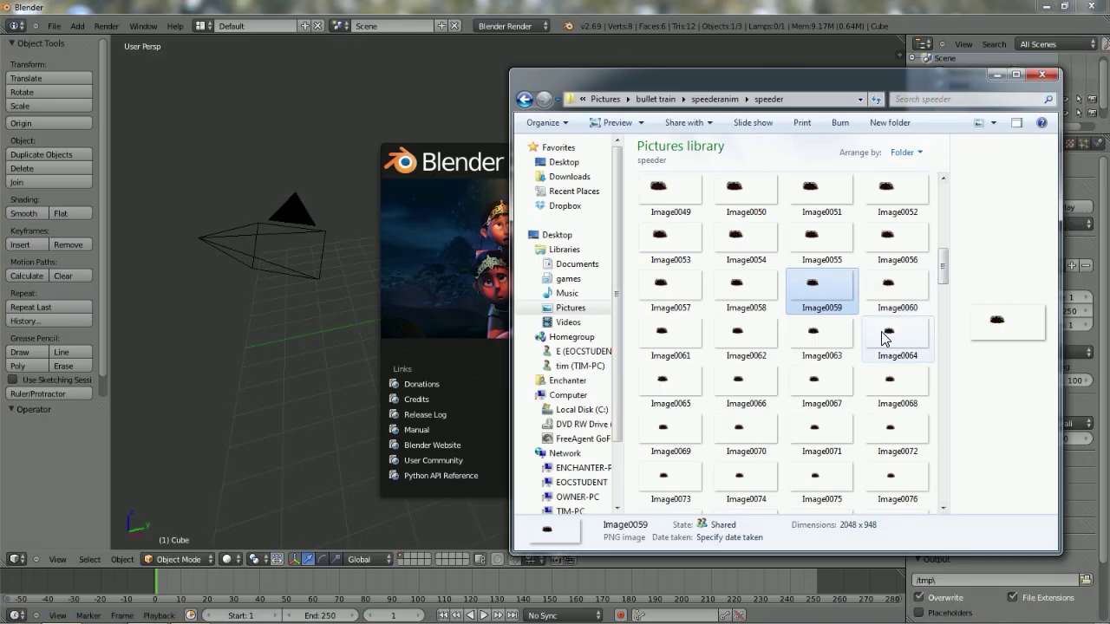
Go up to the bullet train folder and open speederanim.
{"action": "left_click", "coordinate": [655, 99]}
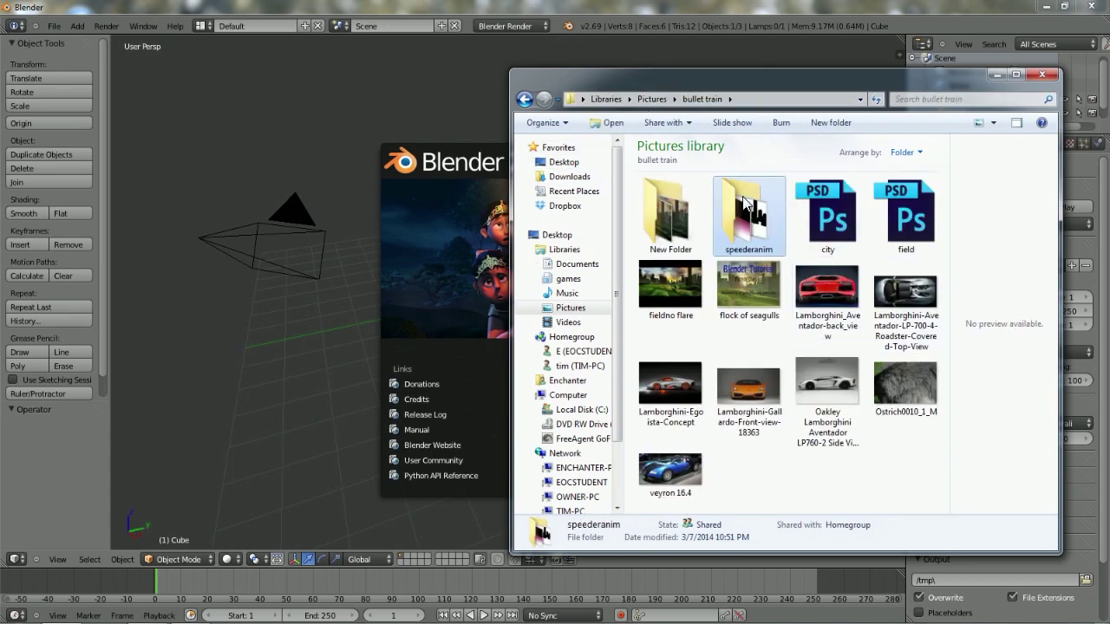
{"action": "double_click", "coordinate": [768, 230]}
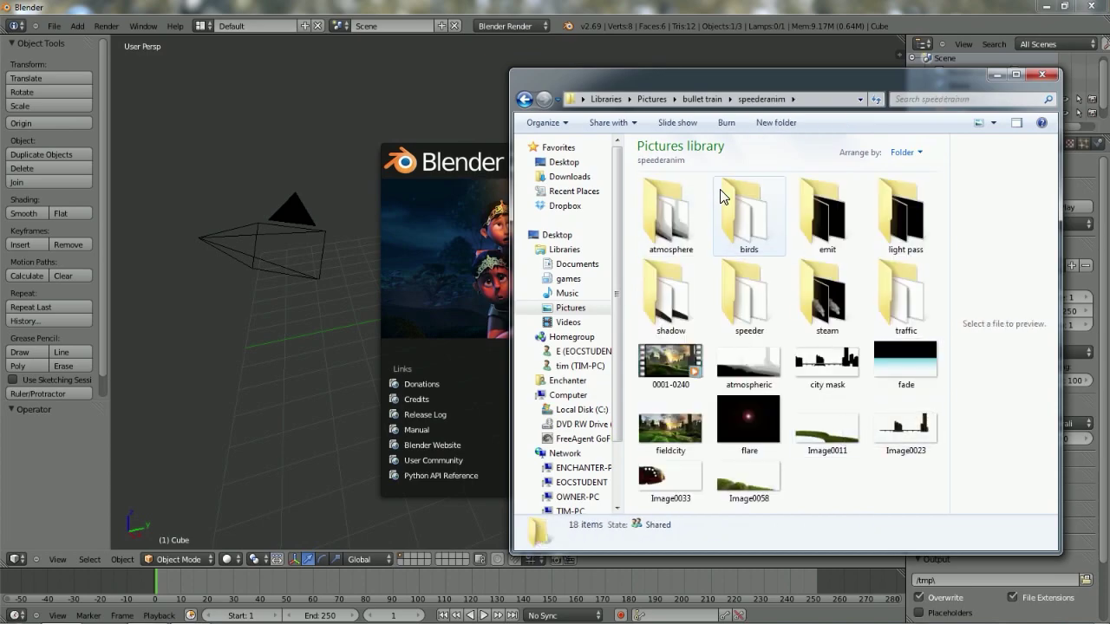
{"action": "mouse_move", "coordinate": [664, 217]}
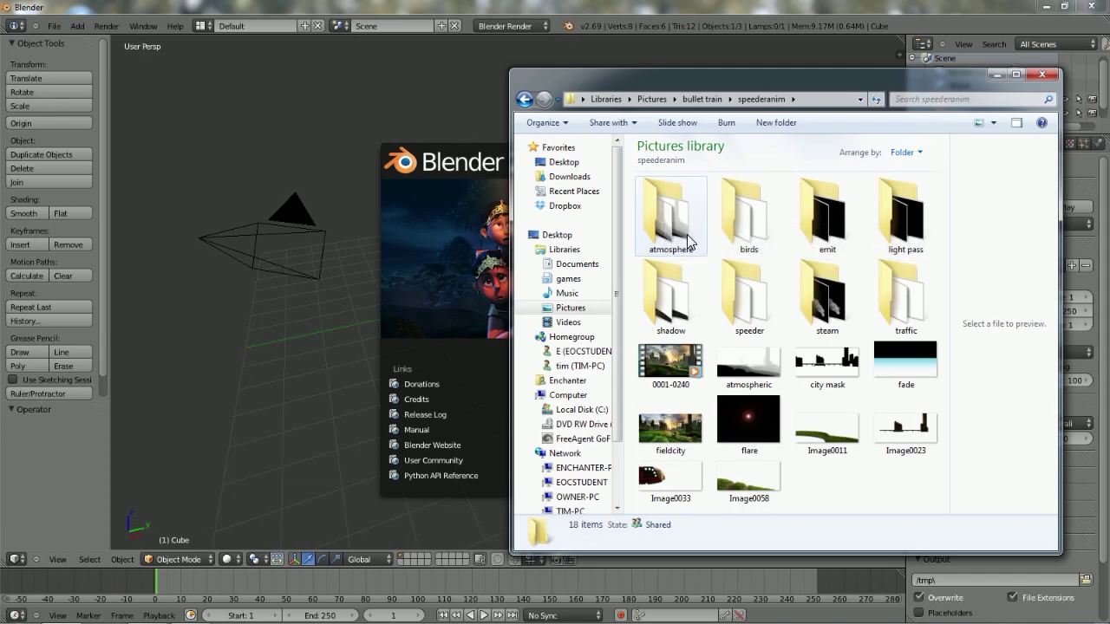
View the atmospheric pass image in Photo Viewer, then close it.
{"action": "double_click", "coordinate": [742, 364]}
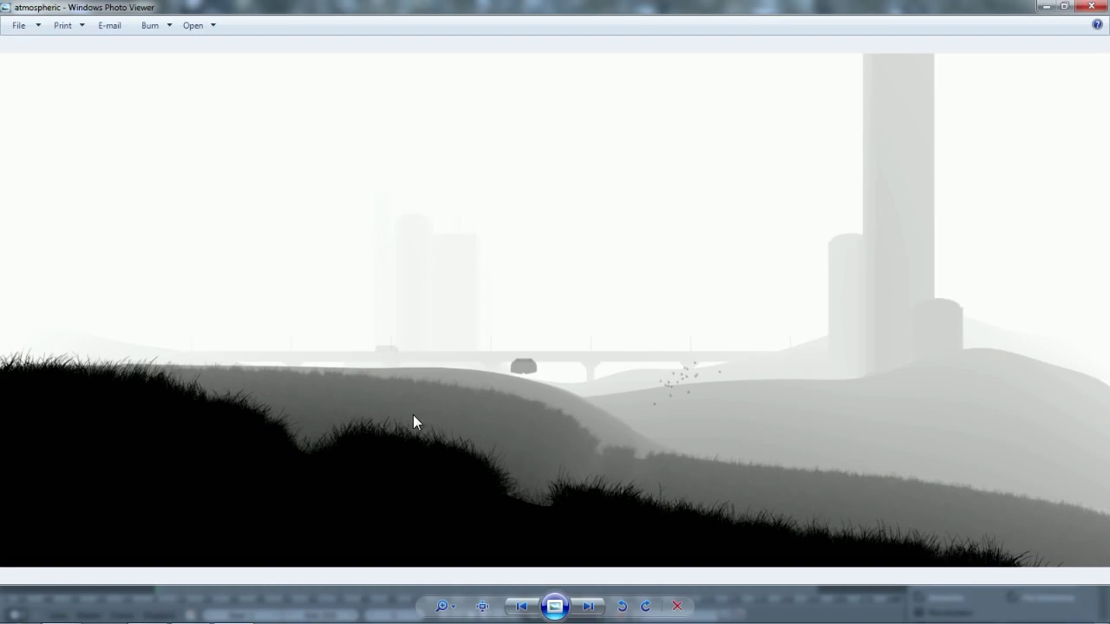
{"action": "left_click", "coordinate": [1083, 6]}
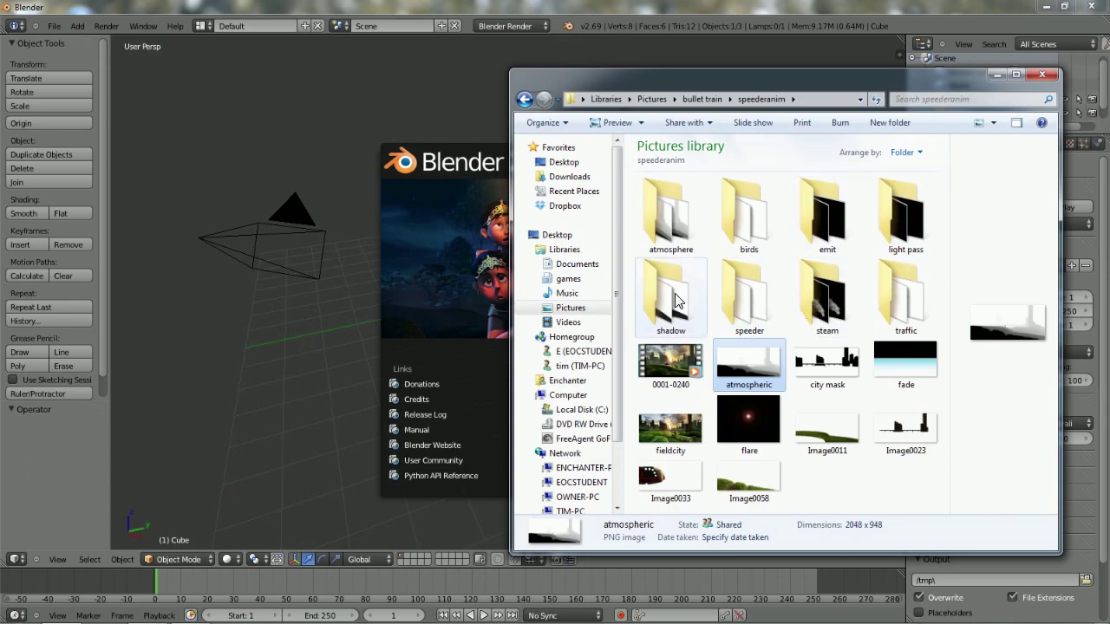
Open the atmosphere folder, scroll down and view frame Image0075 full-size.
{"action": "left_click", "coordinate": [668, 212]}
{"action": "double_click", "coordinate": [668, 212]}
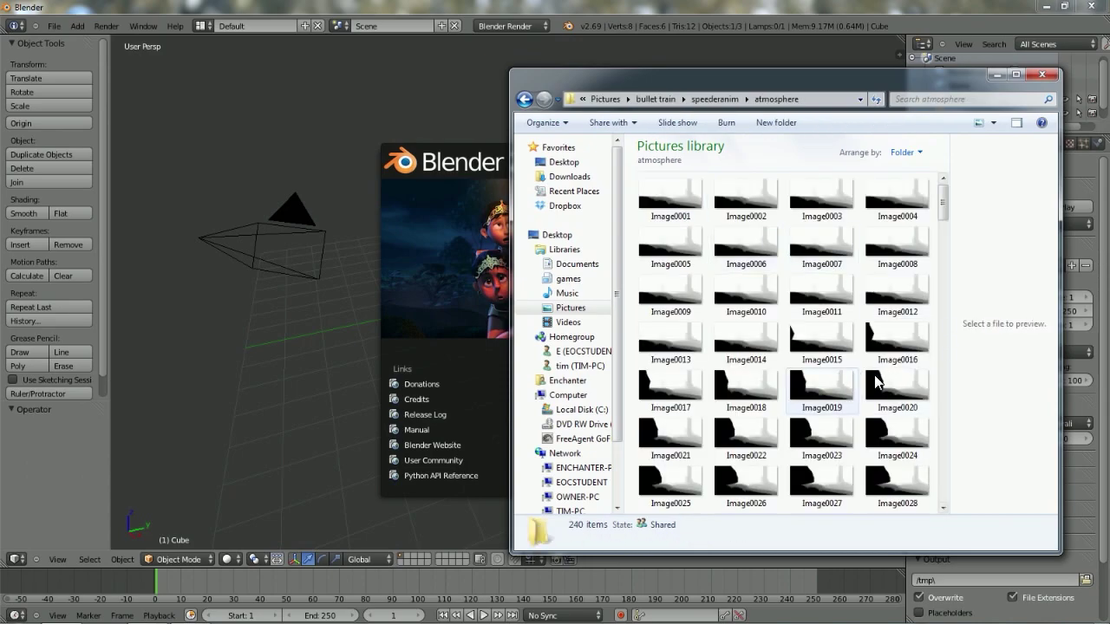
{"action": "left_click_drag", "start_coordinate": [944, 208], "coordinate": [949, 305]}
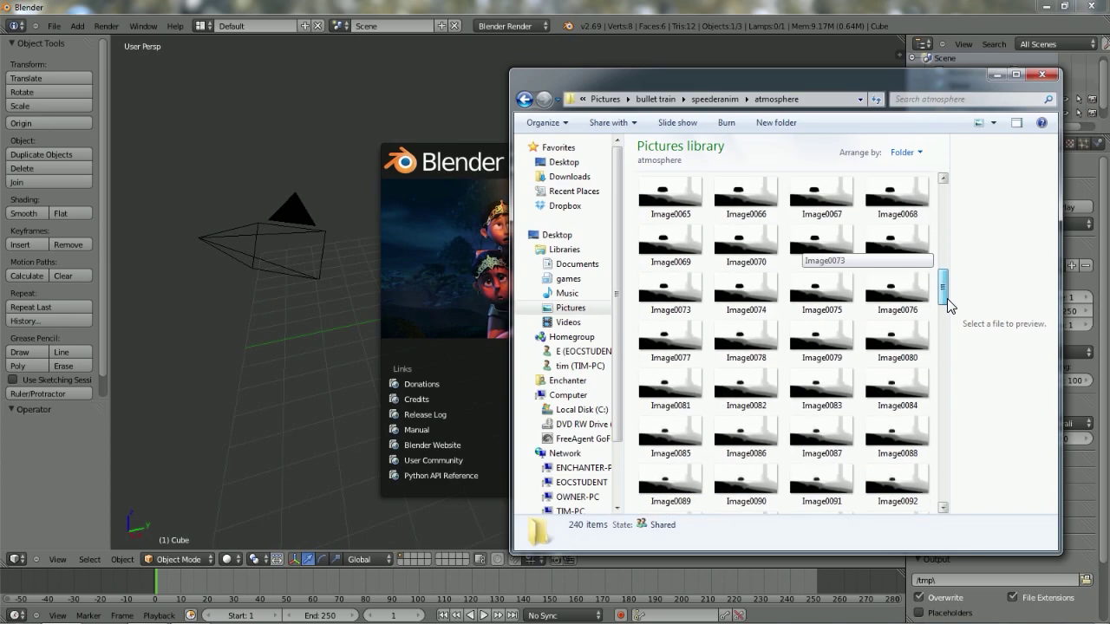
{"action": "double_click", "coordinate": [824, 291]}
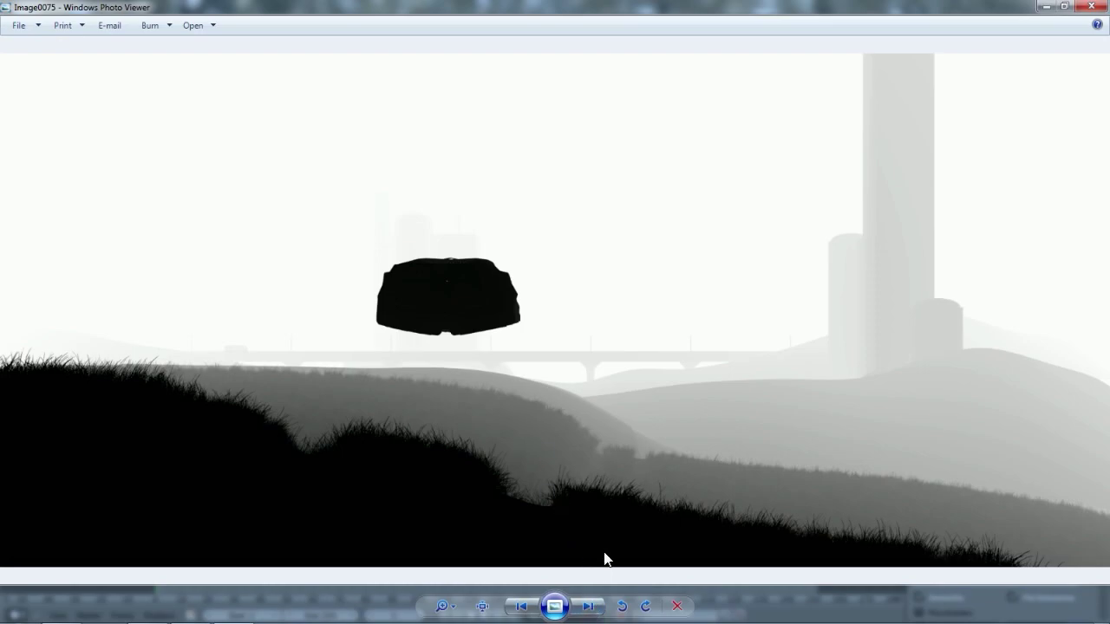
Advance frame by frame from Image0075 to Image0120 in Photo Viewer, then close it.
{"action": "left_click", "coordinate": [592, 606]}
{"action": "left_click", "coordinate": [592, 606]}
{"action": "left_click", "coordinate": [592, 606]}
{"action": "left_click", "coordinate": [593, 607]}
{"action": "left_click", "coordinate": [594, 606]}
{"action": "left_click", "coordinate": [593, 606]}
{"action": "left_click", "coordinate": [595, 606]}
{"action": "left_click", "coordinate": [595, 606]}
{"action": "left_click", "coordinate": [598, 606]}
{"action": "left_click", "coordinate": [600, 606]}
{"action": "left_click", "coordinate": [601, 606]}
{"action": "left_click", "coordinate": [600, 607]}
{"action": "left_click", "coordinate": [599, 608]}
{"action": "left_click", "coordinate": [598, 608]}
{"action": "left_click", "coordinate": [598, 608]}
{"action": "left_click", "coordinate": [598, 609]}
{"action": "left_click", "coordinate": [596, 609]}
{"action": "left_click", "coordinate": [596, 610]}
{"action": "left_click", "coordinate": [597, 609]}
{"action": "left_click", "coordinate": [596, 610]}
{"action": "left_click", "coordinate": [596, 609]}
{"action": "left_click", "coordinate": [597, 609]}
{"action": "left_click", "coordinate": [597, 609]}
{"action": "left_click", "coordinate": [597, 608]}
{"action": "left_click", "coordinate": [596, 609]}
{"action": "left_click", "coordinate": [596, 609]}
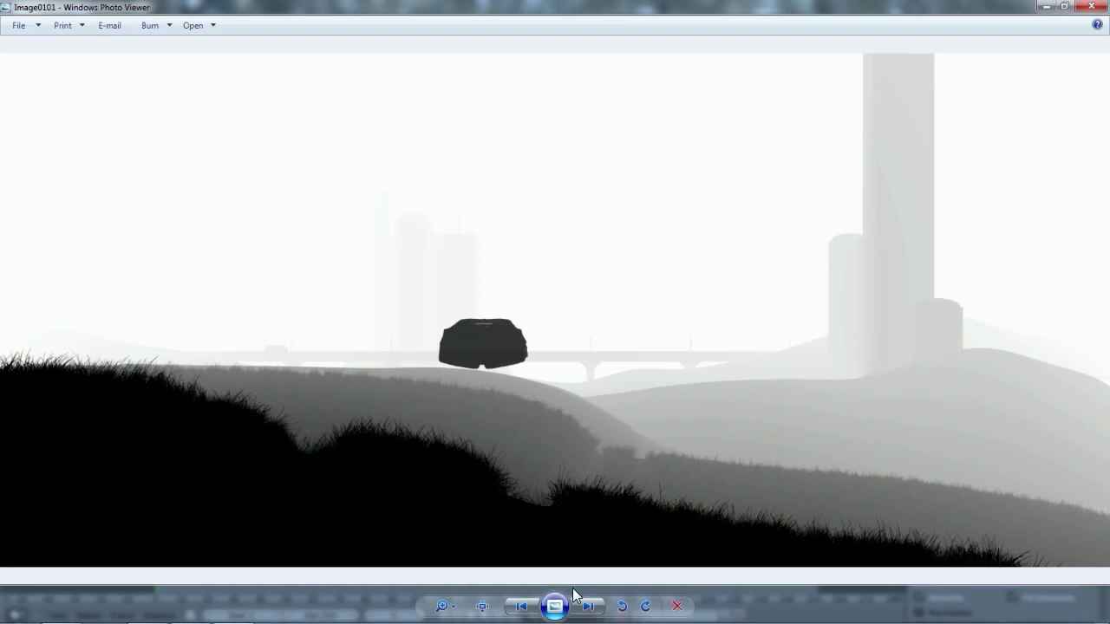
{"action": "left_click", "coordinate": [594, 607]}
{"action": "left_click", "coordinate": [593, 607]}
{"action": "left_click", "coordinate": [593, 607]}
{"action": "left_click", "coordinate": [593, 607]}
{"action": "left_click", "coordinate": [593, 608]}
{"action": "left_click", "coordinate": [593, 607]}
{"action": "left_click", "coordinate": [594, 608]}
{"action": "left_click", "coordinate": [593, 607]}
{"action": "left_click", "coordinate": [593, 608]}
{"action": "left_click", "coordinate": [593, 607]}
{"action": "left_click", "coordinate": [593, 608]}
{"action": "left_click", "coordinate": [593, 607]}
{"action": "left_click", "coordinate": [592, 610]}
{"action": "left_click", "coordinate": [592, 611]}
{"action": "left_click", "coordinate": [593, 610]}
{"action": "left_click", "coordinate": [592, 610]}
{"action": "left_click", "coordinate": [1092, 7]}
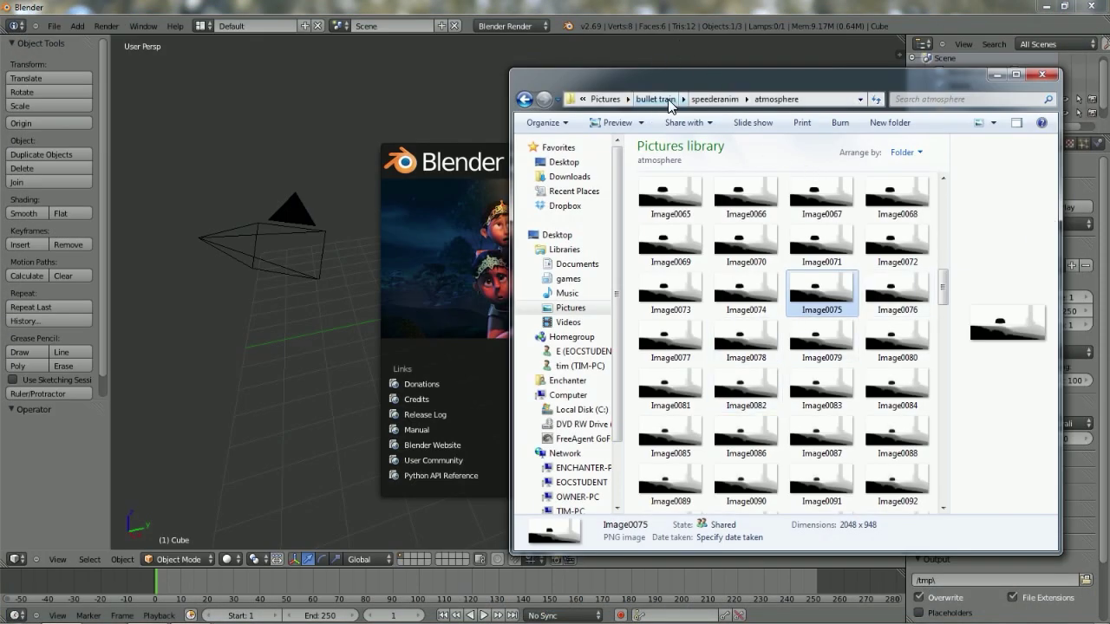
Return to the speederanim folder via the breadcrumb and put Explorer away to reveal Blender.
{"action": "left_click", "coordinate": [715, 99]}
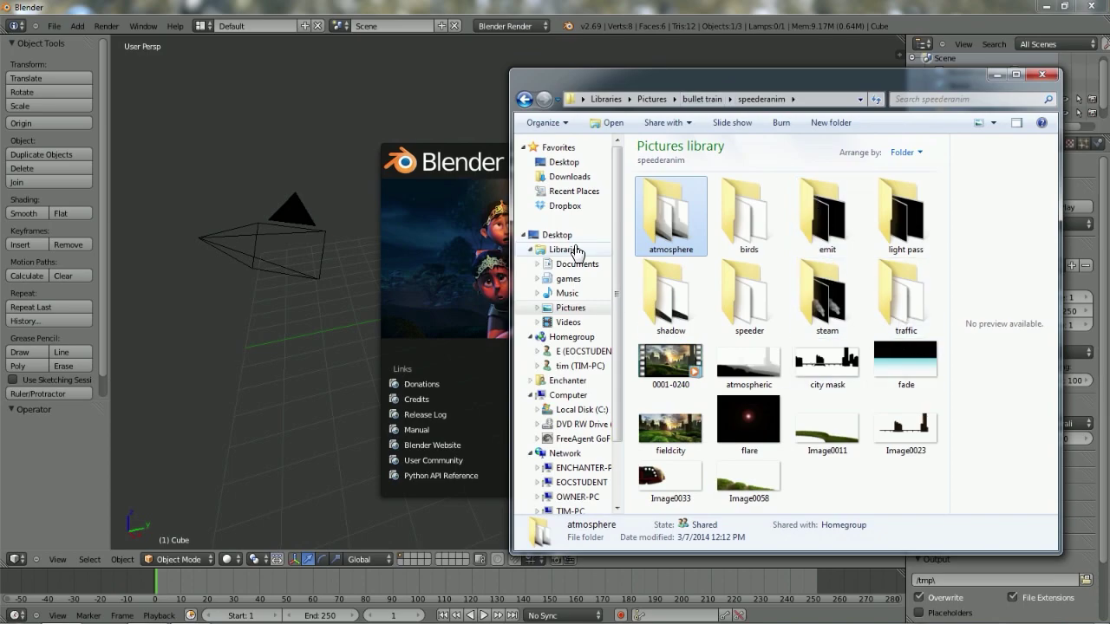
{"action": "left_click", "coordinate": [355, 110]}
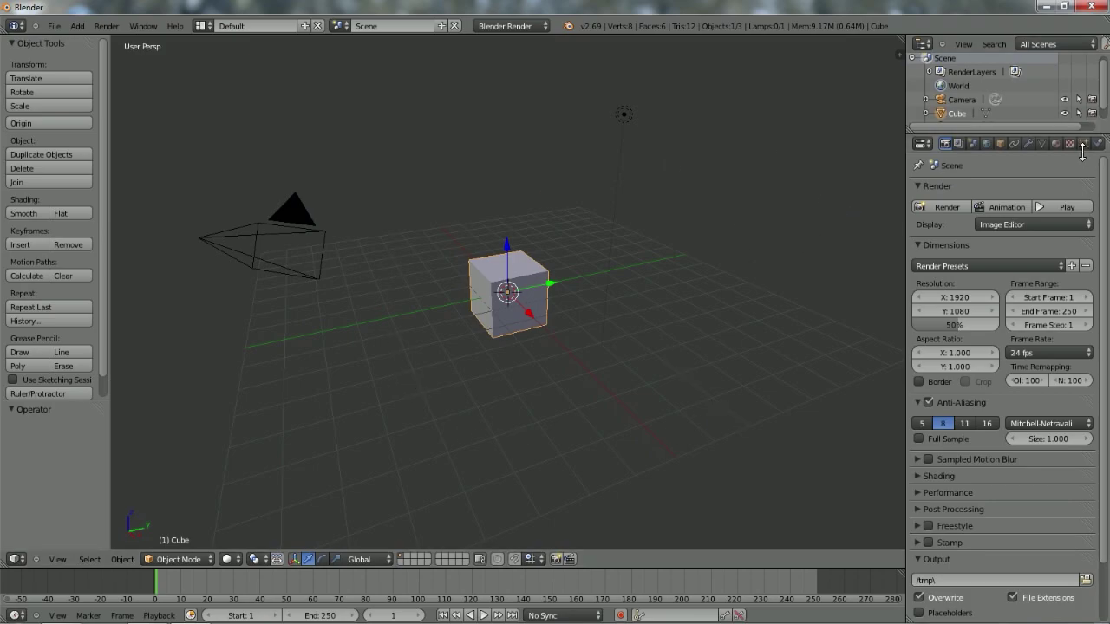
Move the lamp along Y to -4.115 and render the cube.
{"action": "scroll", "coordinate": [994, 411], "scroll_direction": "down", "scroll_amount": 2}
{"action": "scroll", "coordinate": [994, 413], "scroll_direction": "up", "scroll_amount": 2}
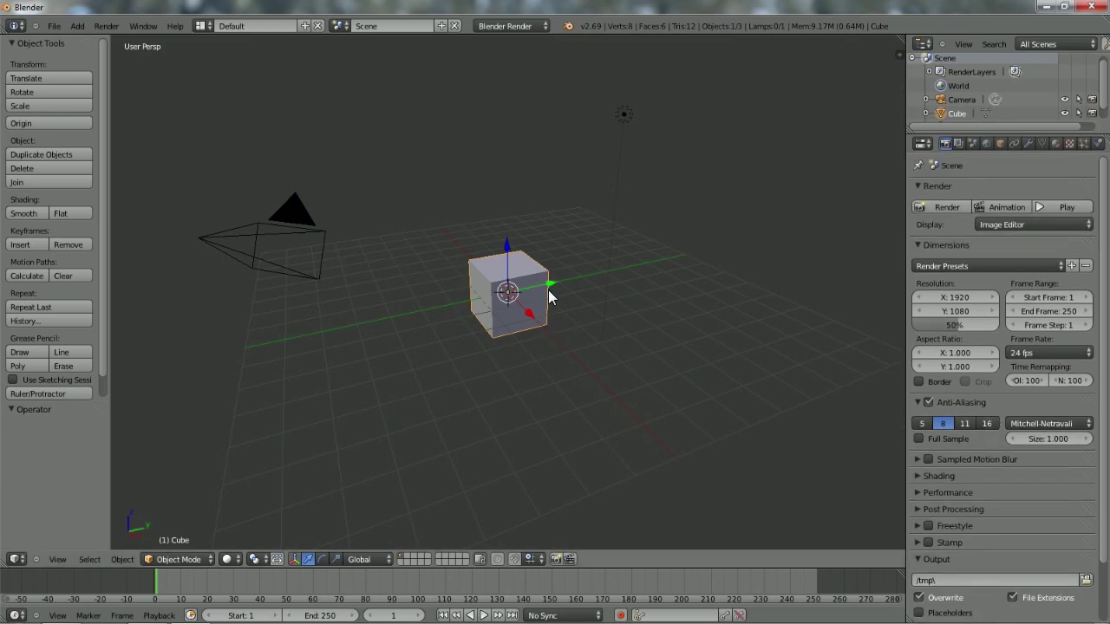
{"action": "right_click", "coordinate": [616, 111]}
{"action": "left_click_drag", "start_coordinate": [668, 113], "coordinate": [479, 144]}
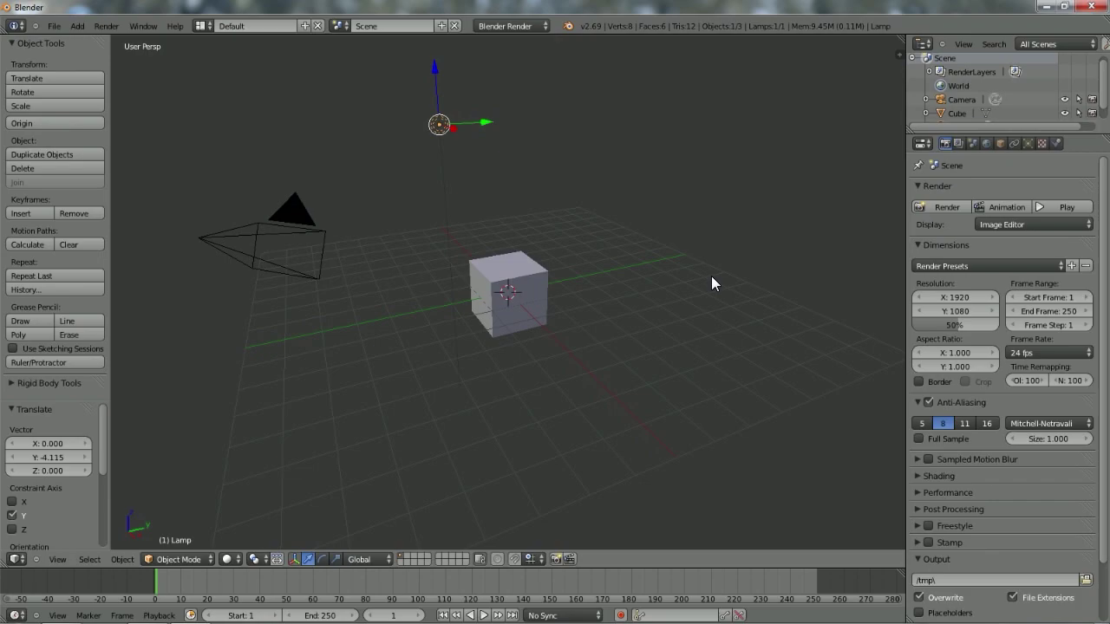
{"action": "key", "text": "F12"}
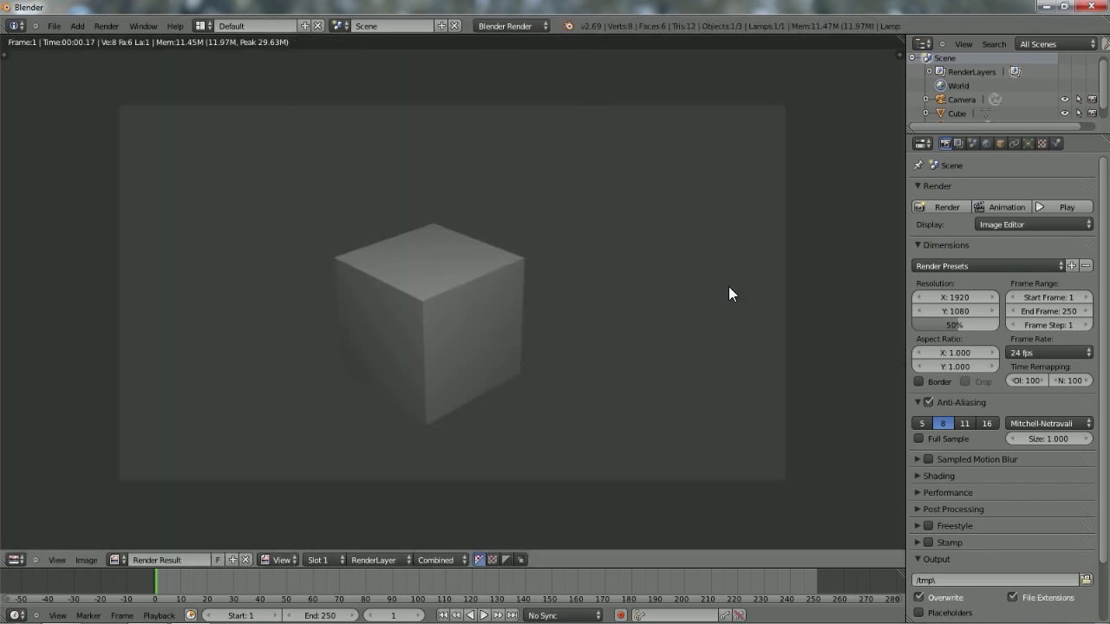
Set the World horizon colour to a bright teal and re-render.
{"action": "left_click", "coordinate": [987, 144]}
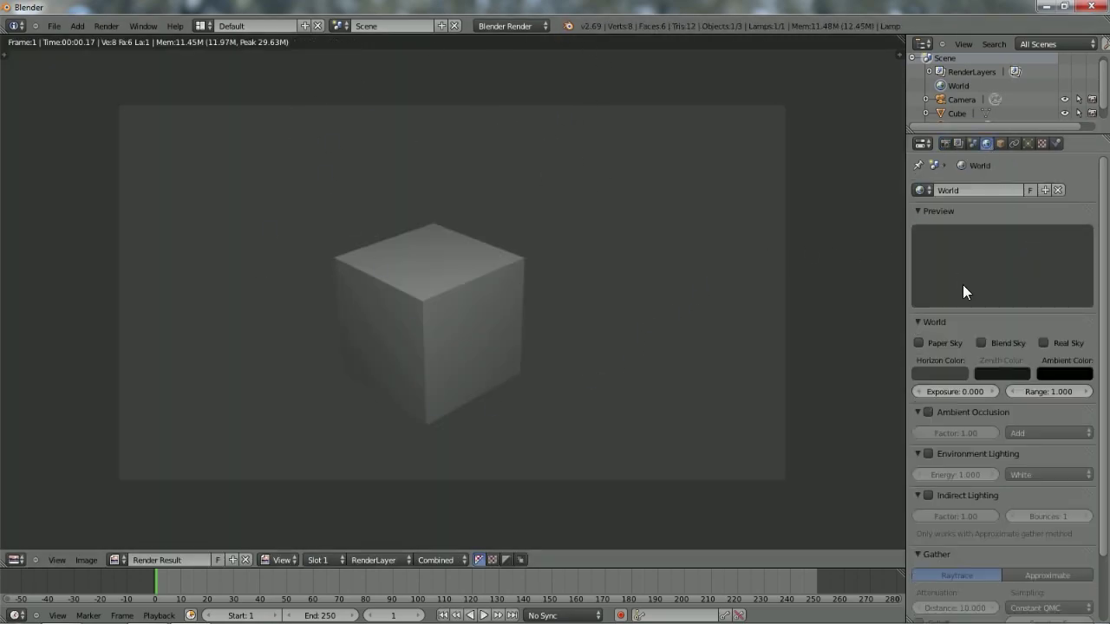
{"action": "left_click", "coordinate": [939, 373]}
{"action": "left_click_drag", "start_coordinate": [975, 241], "coordinate": [990, 192]}
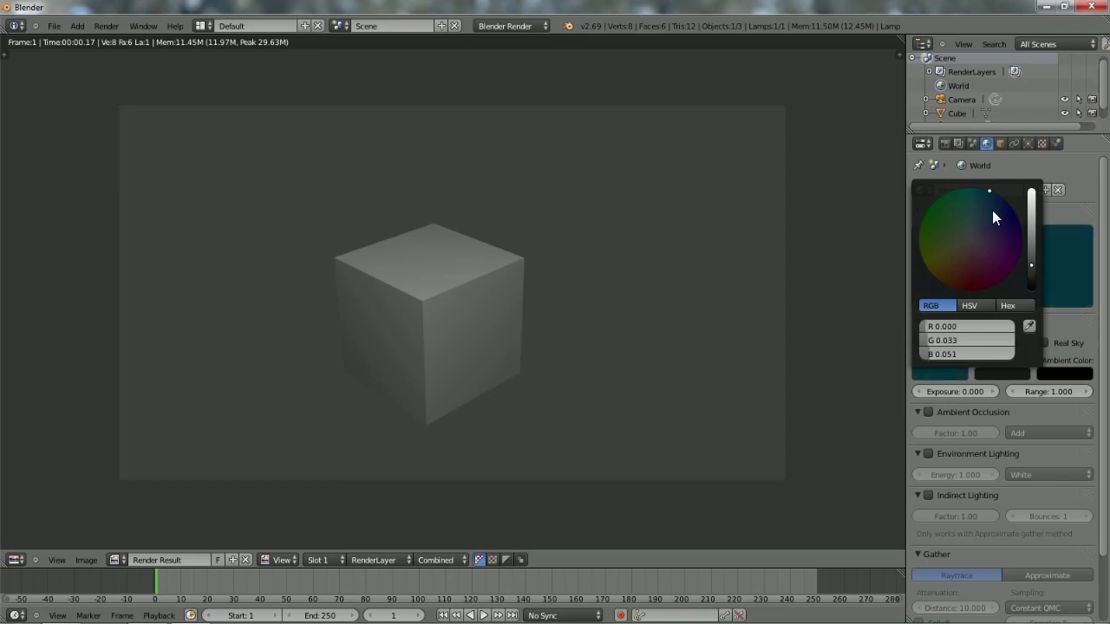
{"action": "left_click_drag", "start_coordinate": [1025, 262], "coordinate": [1030, 193]}
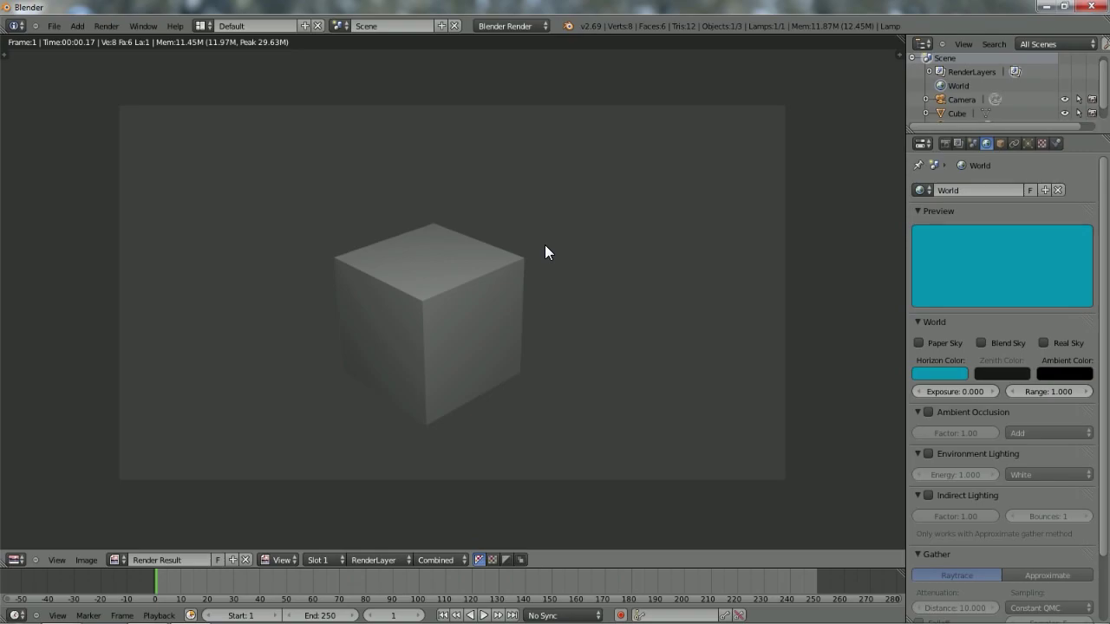
{"action": "key", "text": "F12"}
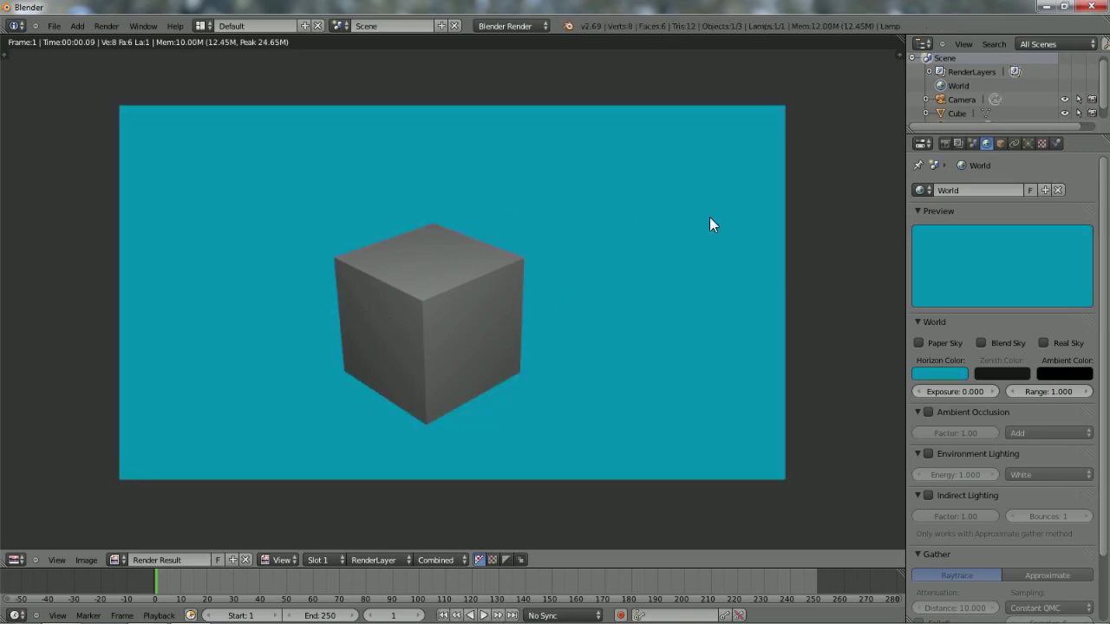
Change the Shading Alpha mode from Sky to Transparent and re-render.
{"action": "left_click", "coordinate": [945, 144]}
{"action": "scroll", "coordinate": [1002, 369], "scroll_direction": "down", "scroll_amount": 2}
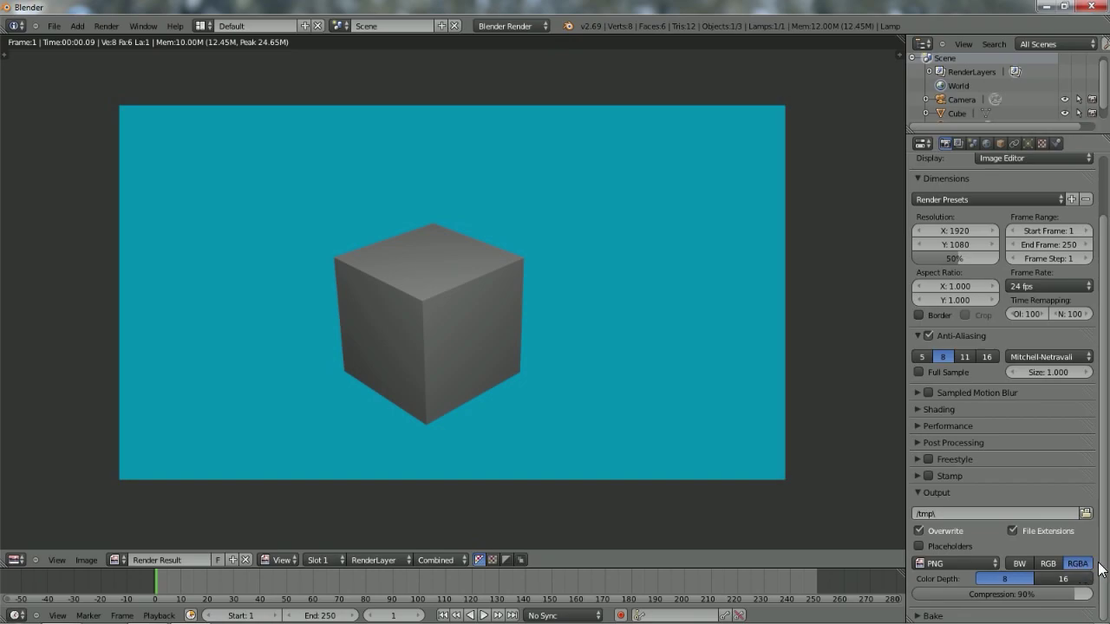
{"action": "left_click", "coordinate": [917, 410]}
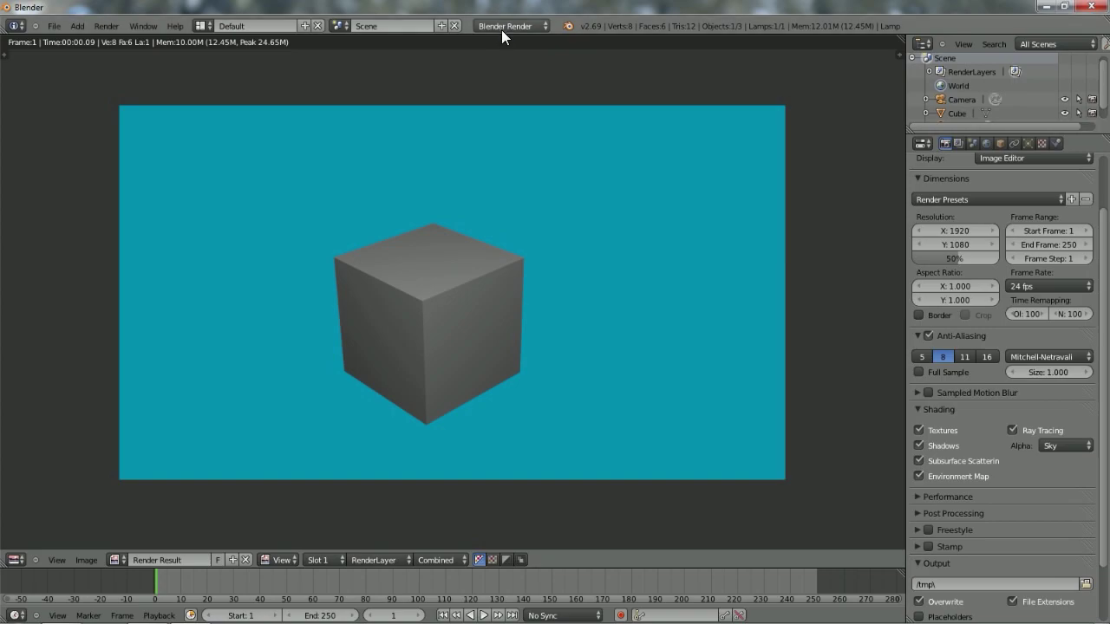
{"action": "left_click", "coordinate": [1067, 446]}
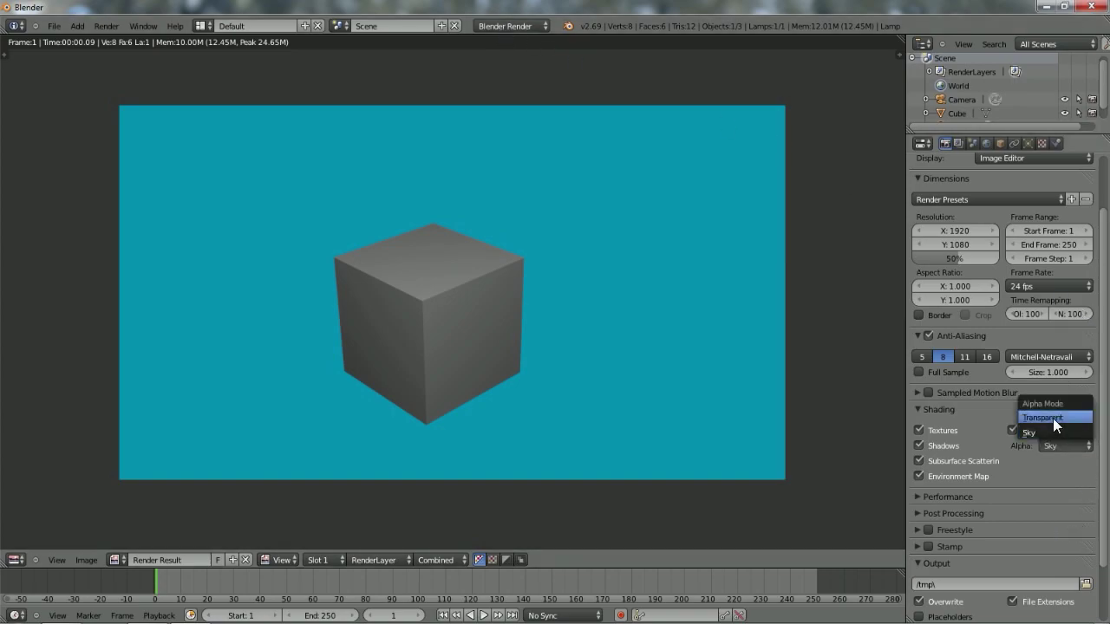
{"action": "left_click", "coordinate": [1053, 418]}
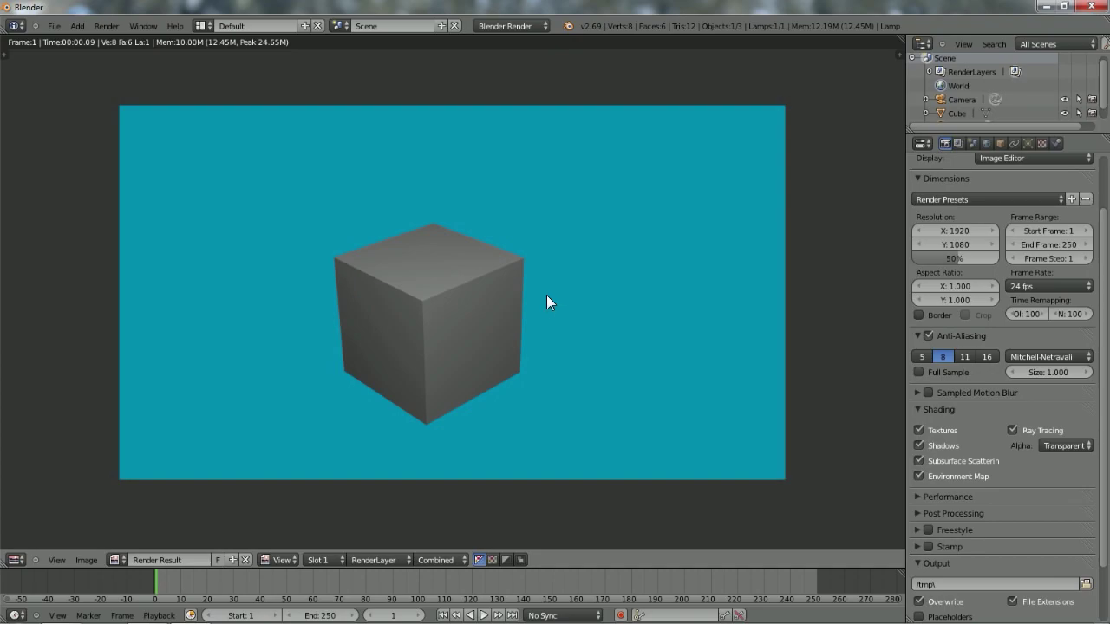
{"action": "key", "text": "F12"}
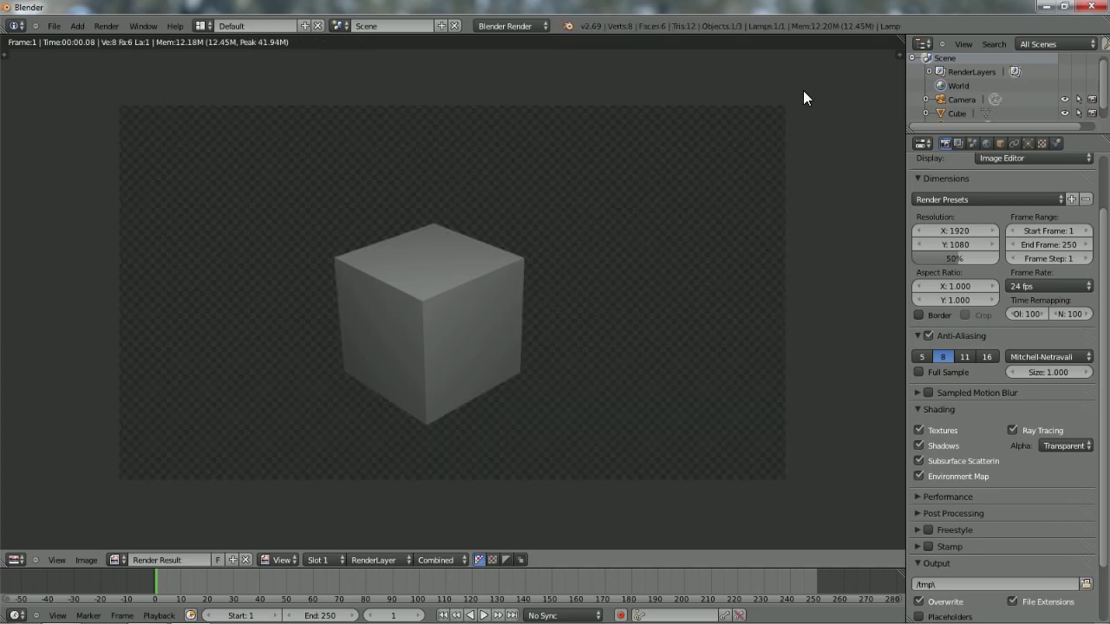
Switch the render engine to Cycles Render.
{"action": "left_click", "coordinate": [497, 20]}
{"action": "left_click", "coordinate": [508, 69]}
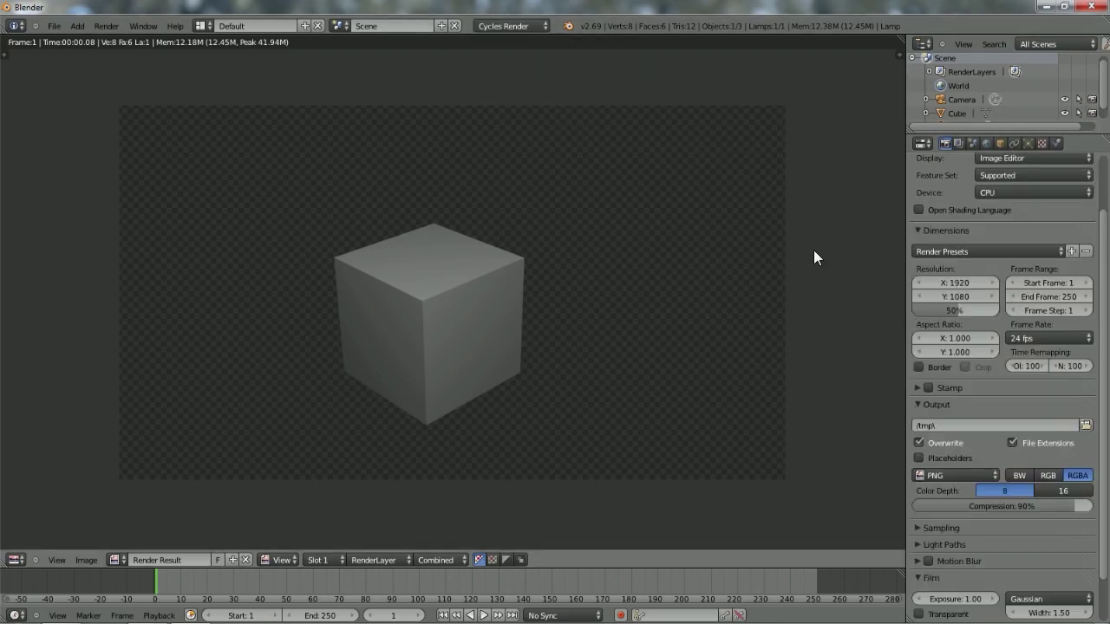
{"action": "key", "text": "Escape"}
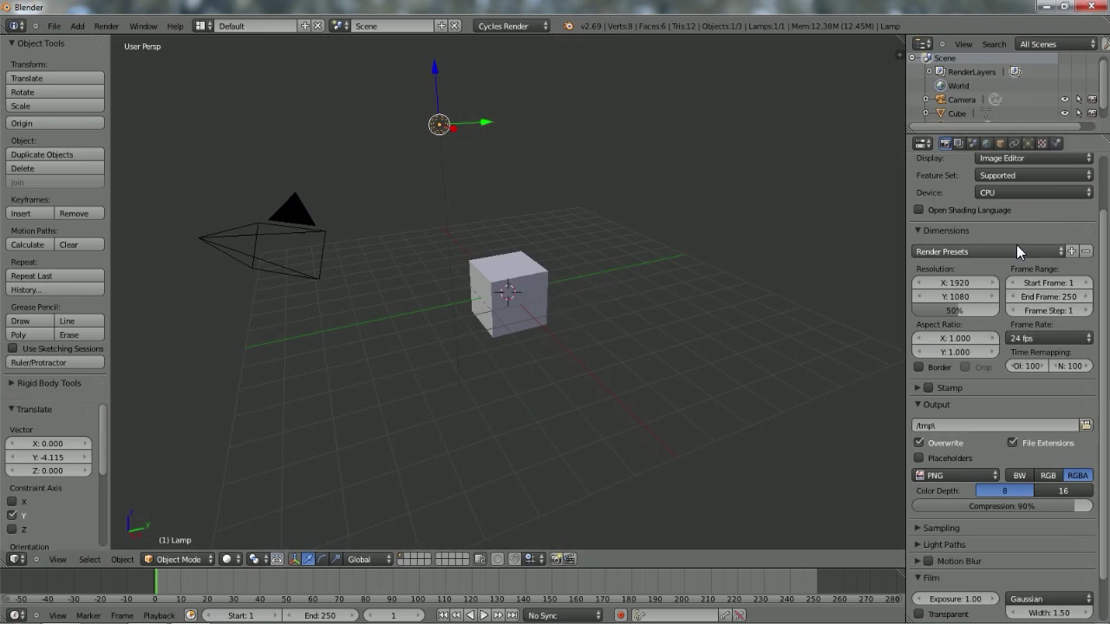
Tick Transparent under Film in the Render settings.
{"action": "left_click", "coordinate": [957, 144]}
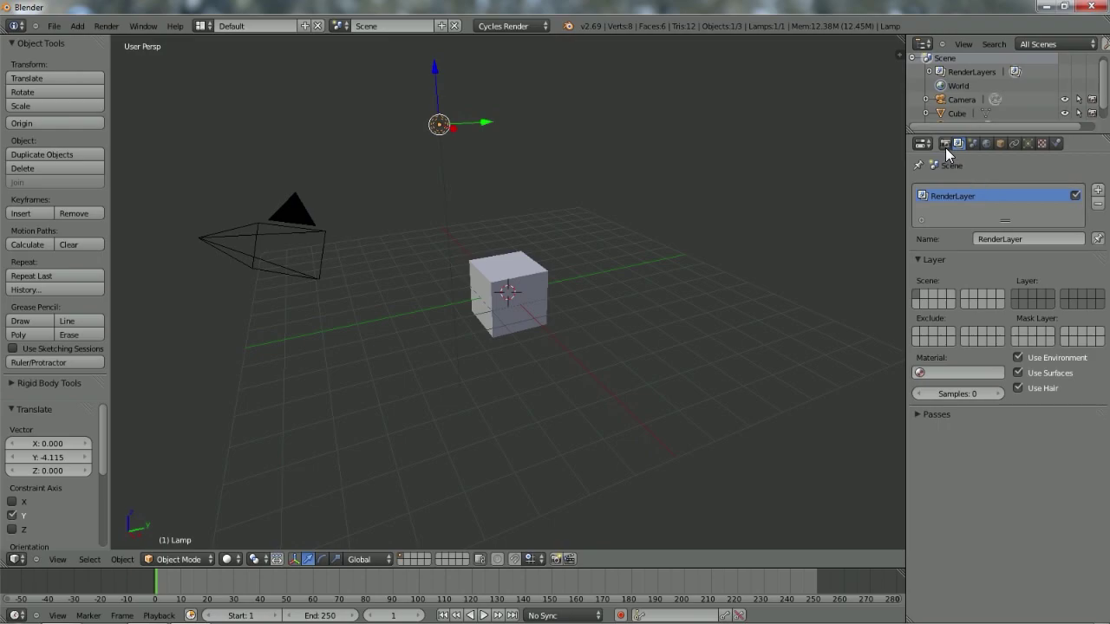
{"action": "left_click", "coordinate": [945, 144]}
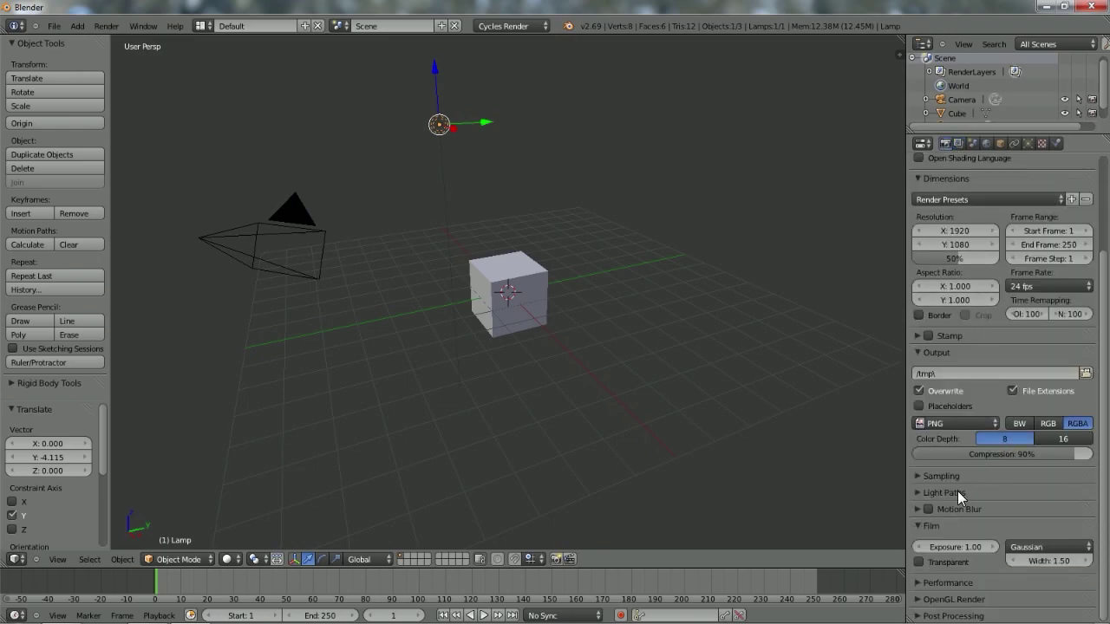
{"action": "left_click", "coordinate": [918, 491]}
{"action": "scroll", "coordinate": [948, 448], "scroll_direction": "down", "scroll_amount": 4}
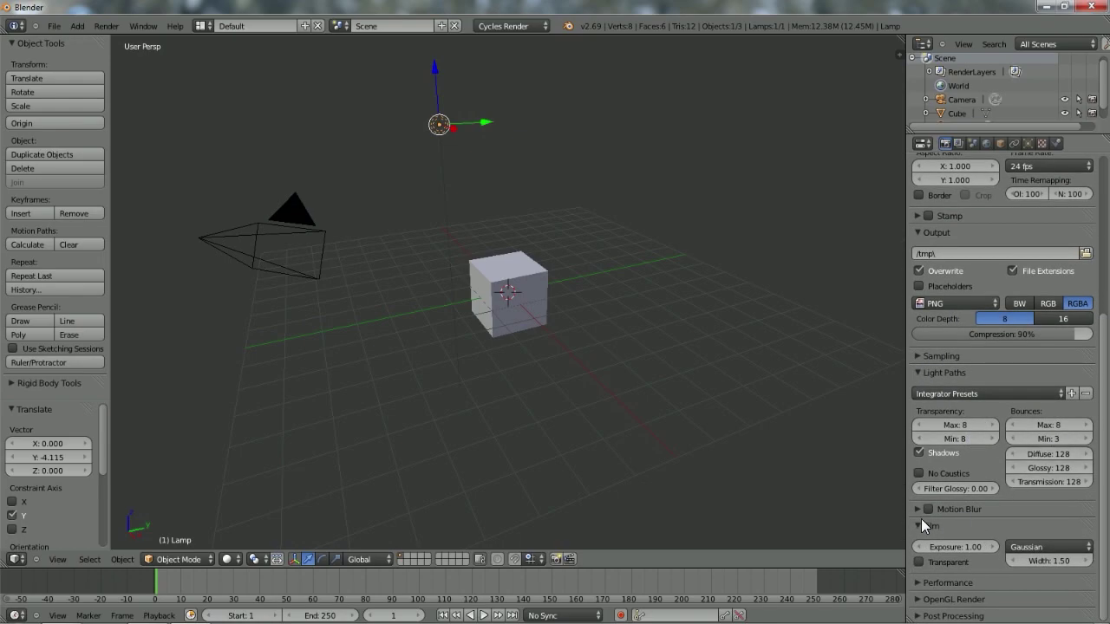
{"action": "left_click", "coordinate": [917, 562]}
Set OpenGL Render Alpha to Transparent and test-render the cube on a transparent background.
{"action": "left_click", "coordinate": [918, 601]}
{"action": "scroll", "coordinate": [1007, 586], "scroll_direction": "down", "scroll_amount": 1}
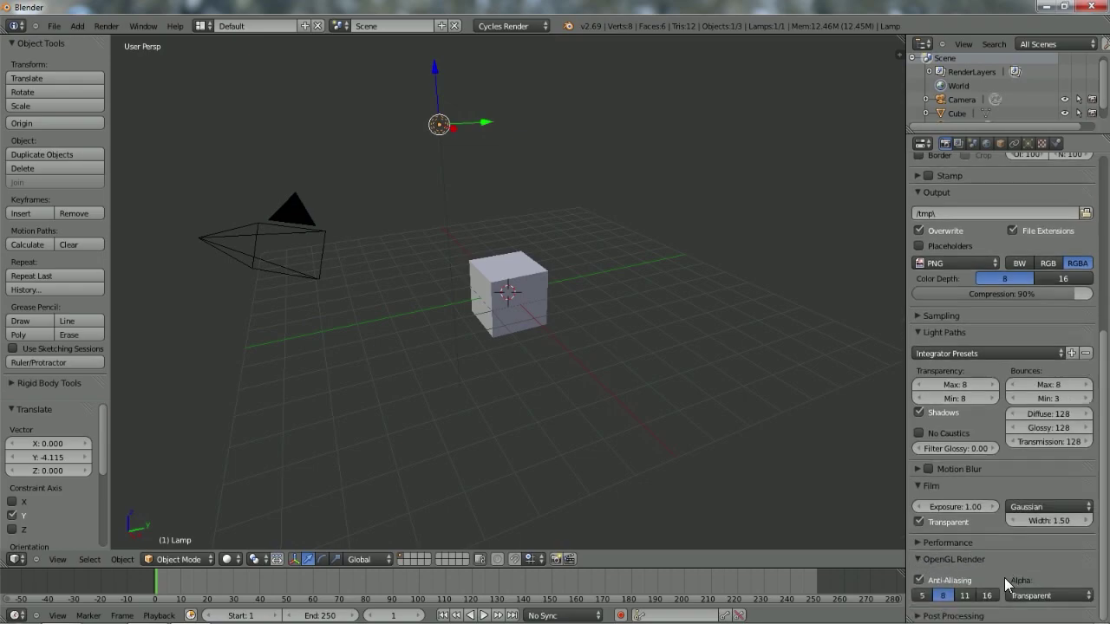
{"action": "left_click", "coordinate": [1039, 596]}
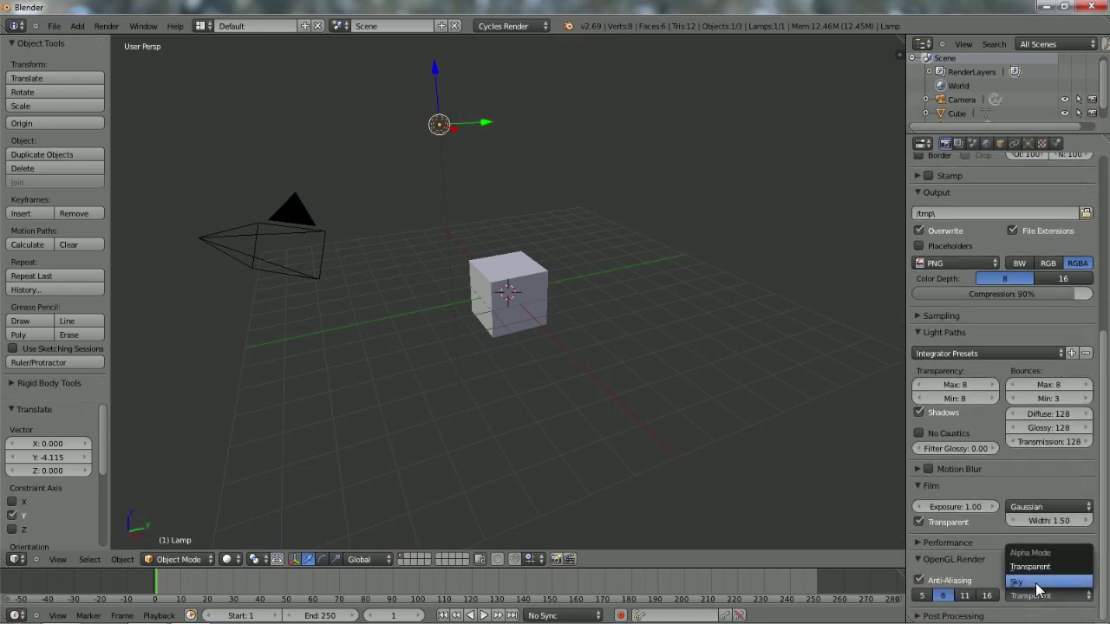
{"action": "left_click", "coordinate": [1041, 566]}
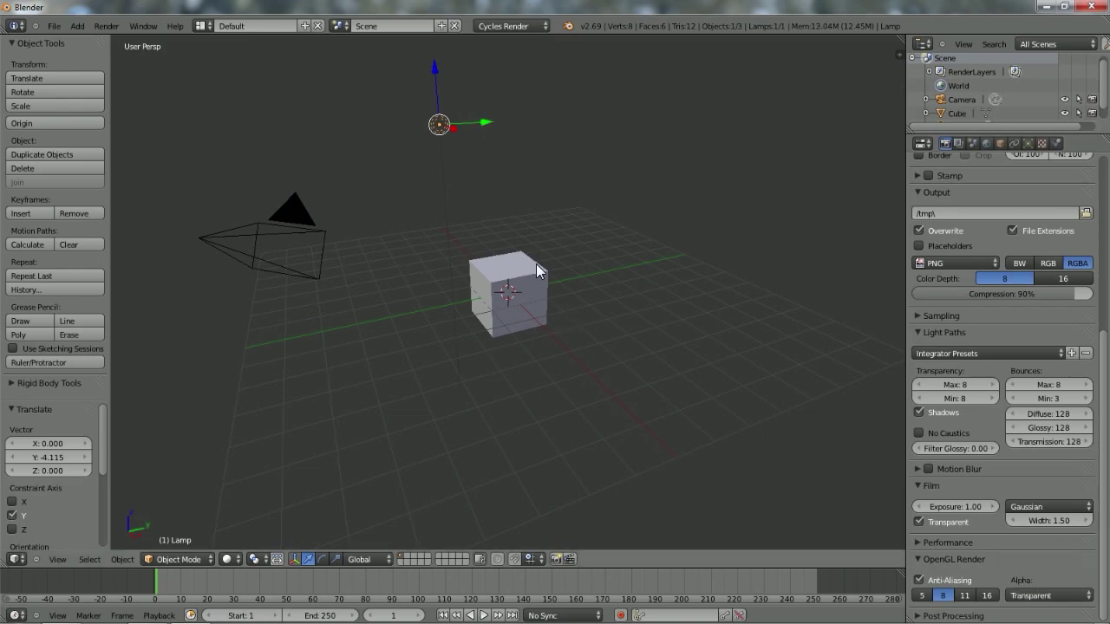
{"action": "key", "text": "F12"}
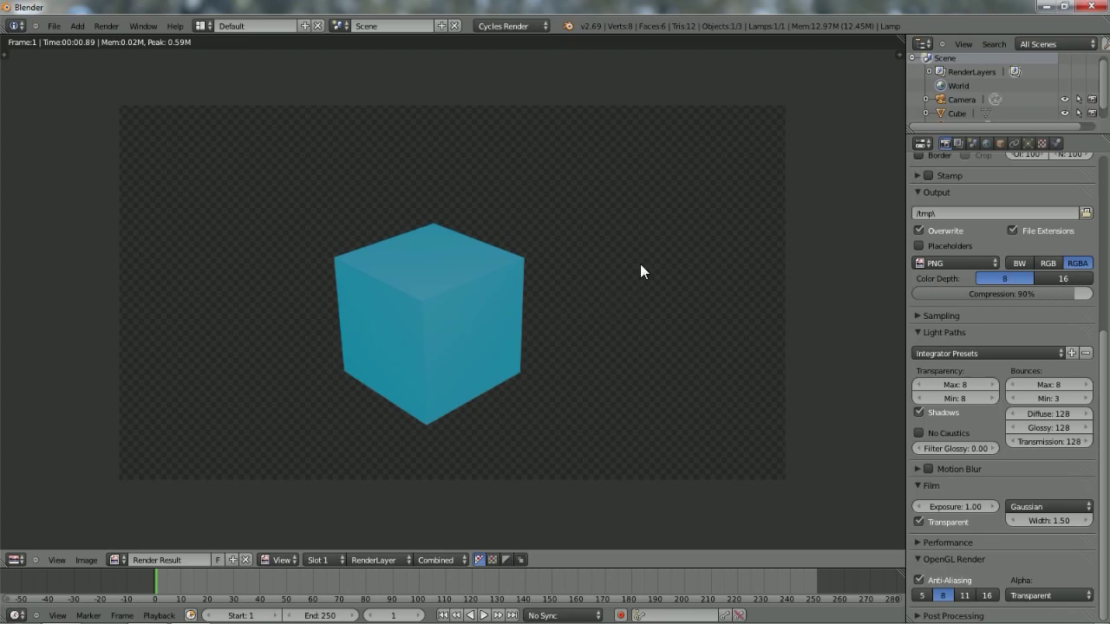
{"action": "key", "text": "Escape"}
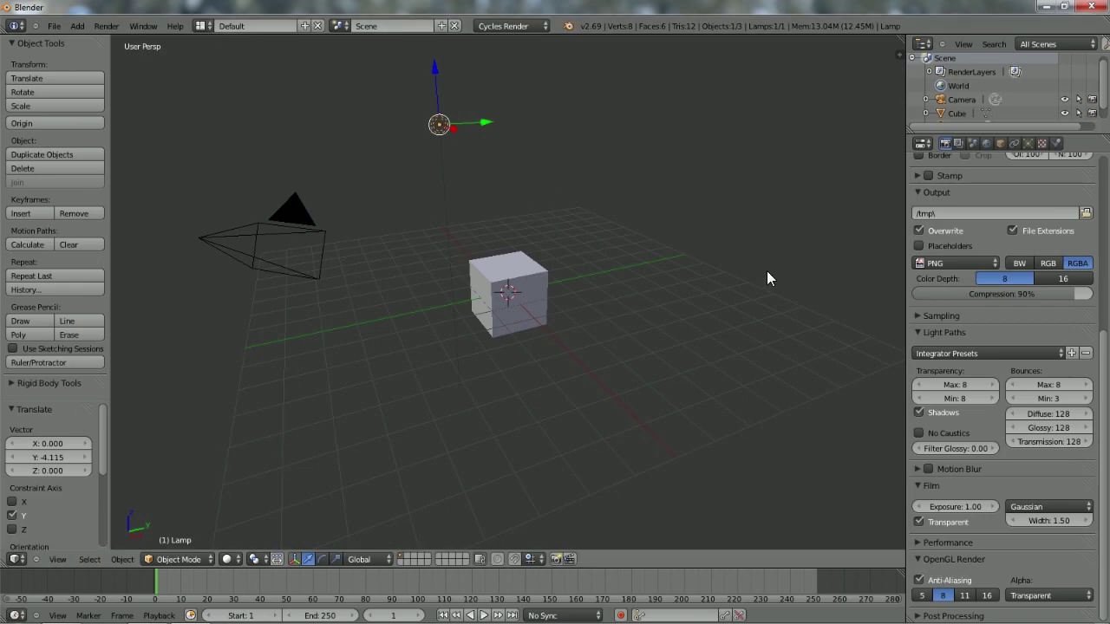
Switch the screen layout to Compositing.
{"action": "left_click", "coordinate": [199, 27]}
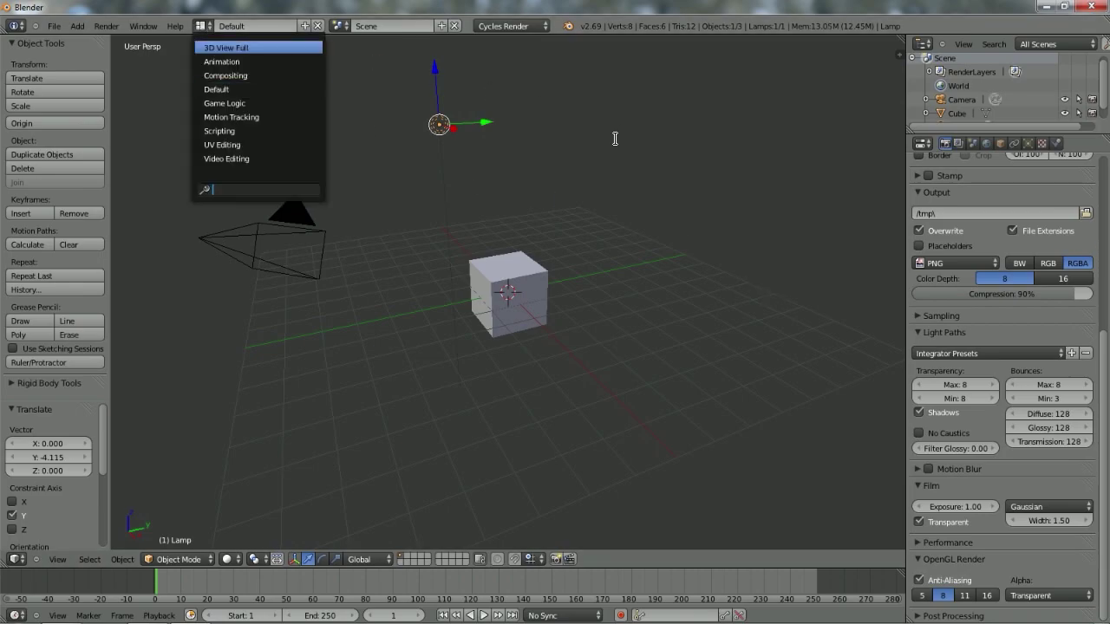
{"action": "left_click", "coordinate": [238, 76]}
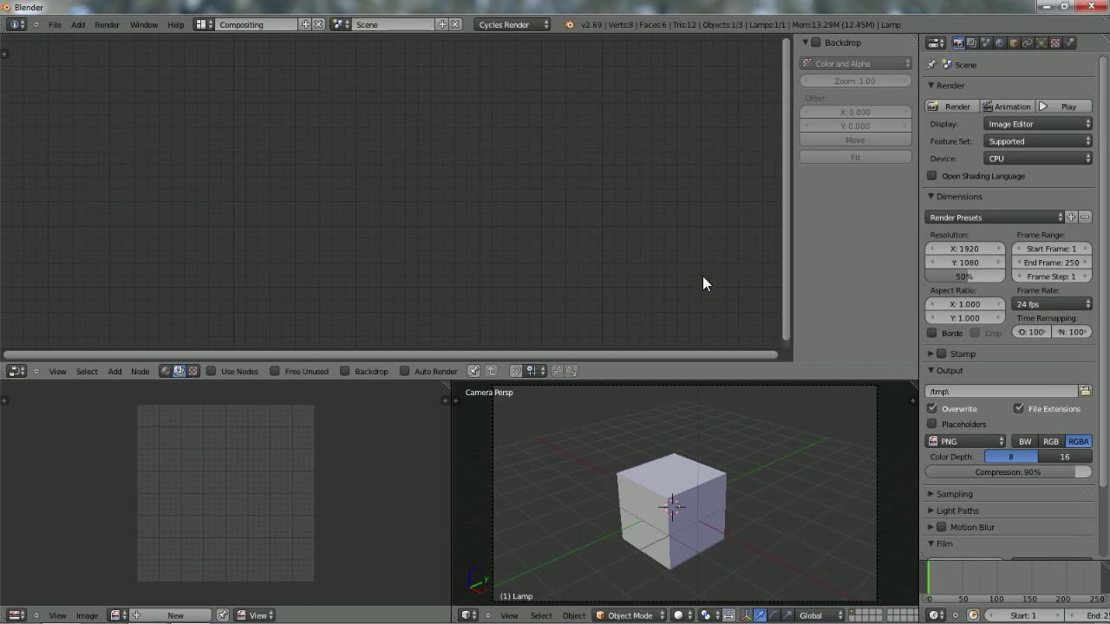
{"action": "key", "text": "n"}
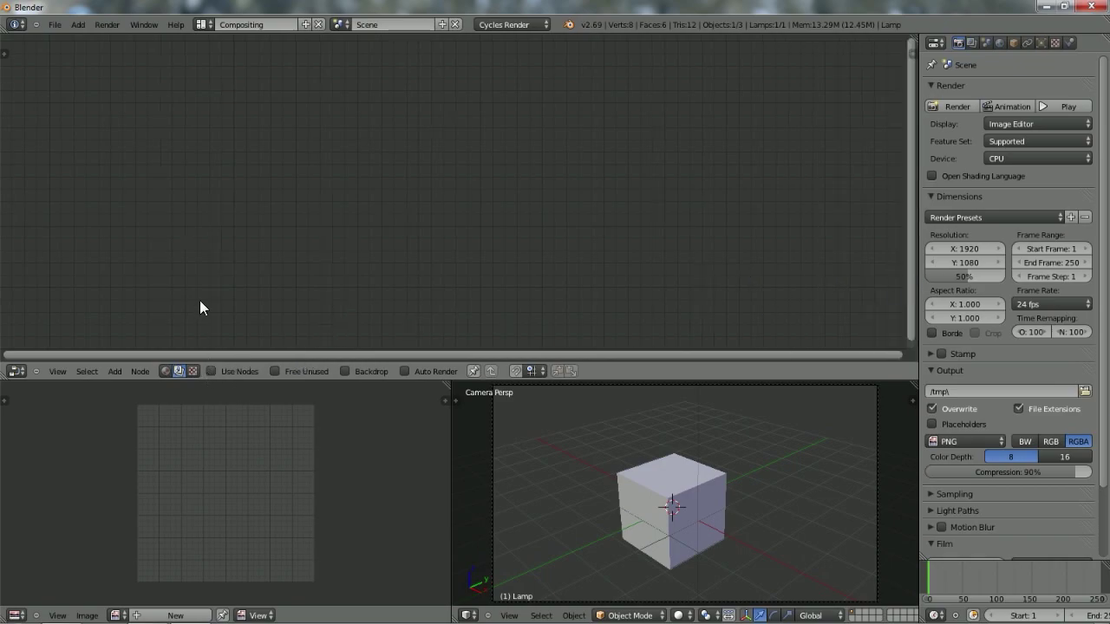
{"action": "left_click", "coordinate": [201, 24]}
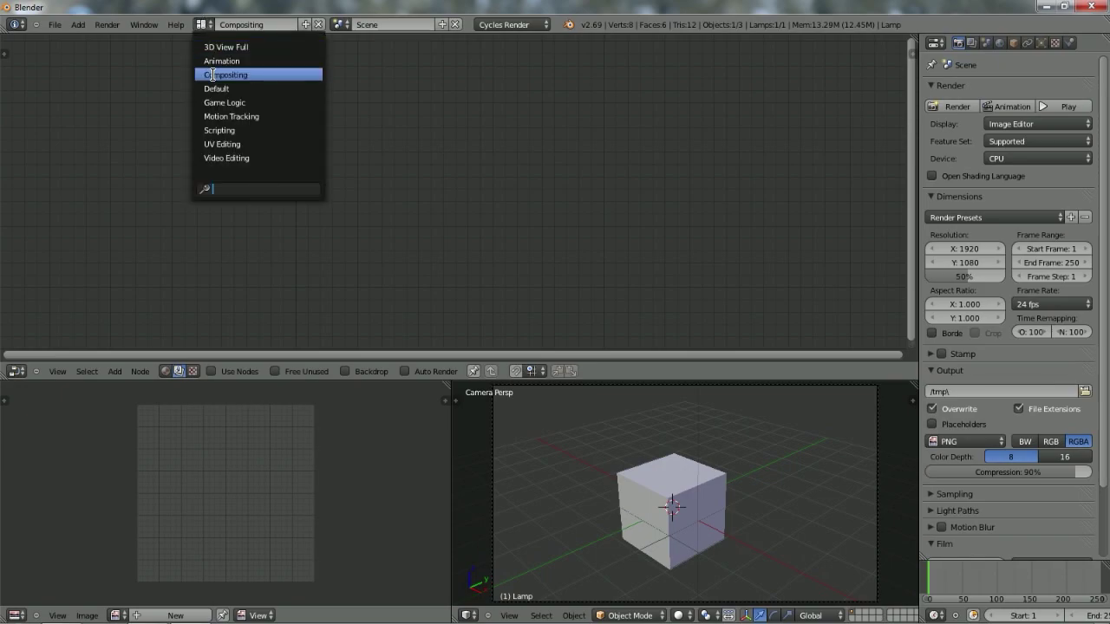
{"action": "left_click", "coordinate": [238, 74]}
Enable Use Nodes and Backdrop, then delete the Render Layers node leaving Composite.
{"action": "left_click", "coordinate": [211, 371]}
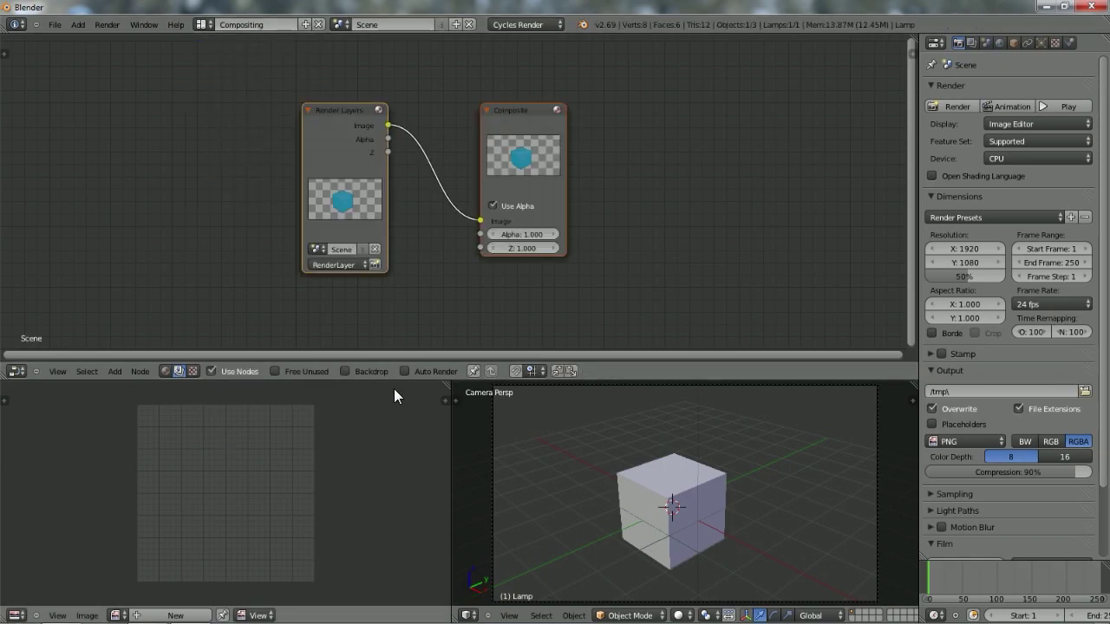
{"action": "left_click", "coordinate": [345, 371]}
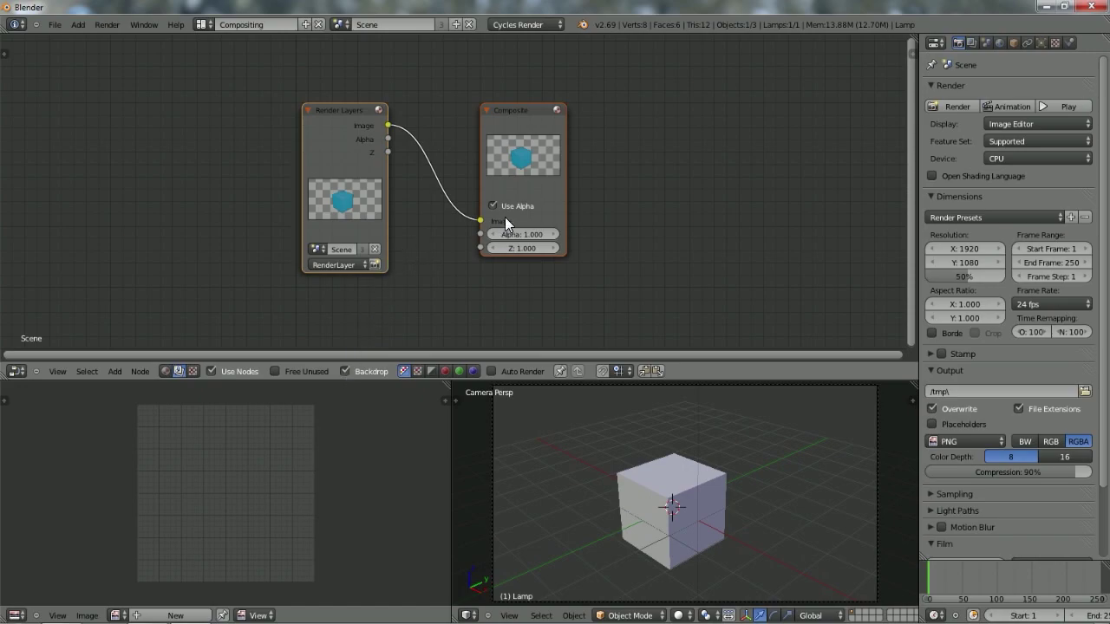
{"action": "left_click", "coordinate": [356, 148]}
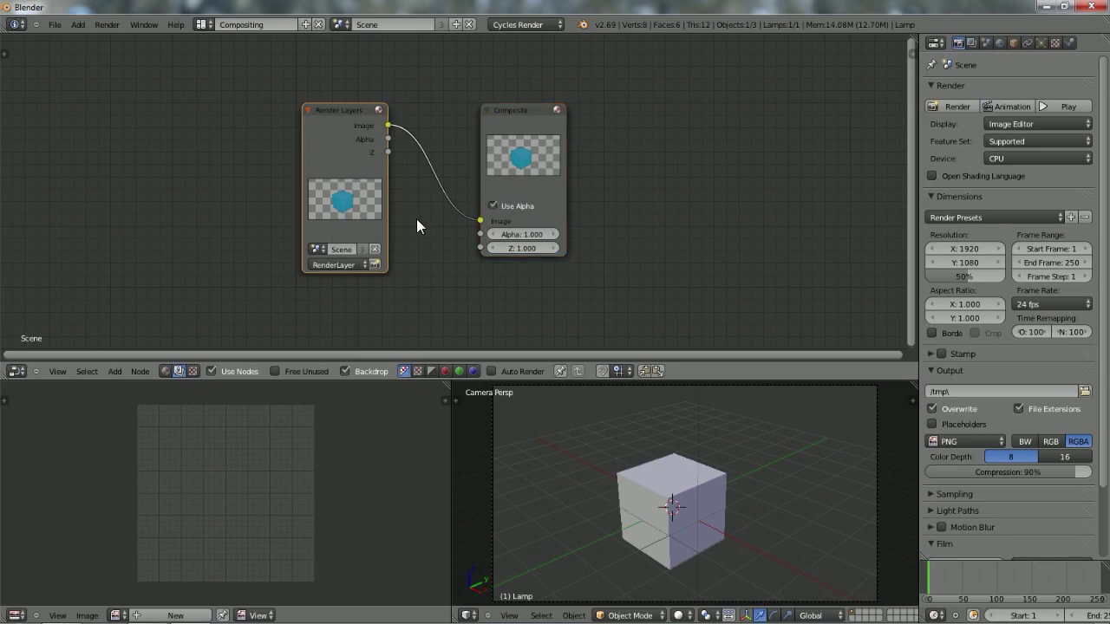
{"action": "key", "text": "x"}
{"action": "left_click", "coordinate": [532, 158]}
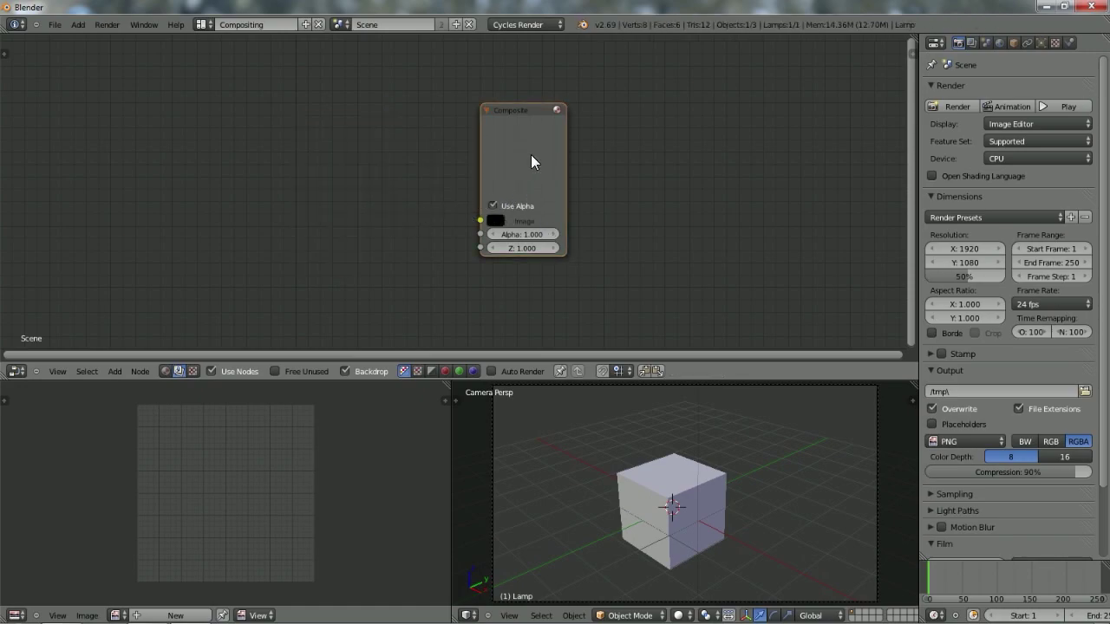
Shift the Composite node right, then maximize the node editor to full window and zoom out.
{"action": "left_click_drag", "start_coordinate": [531, 156], "coordinate": [777, 176]}
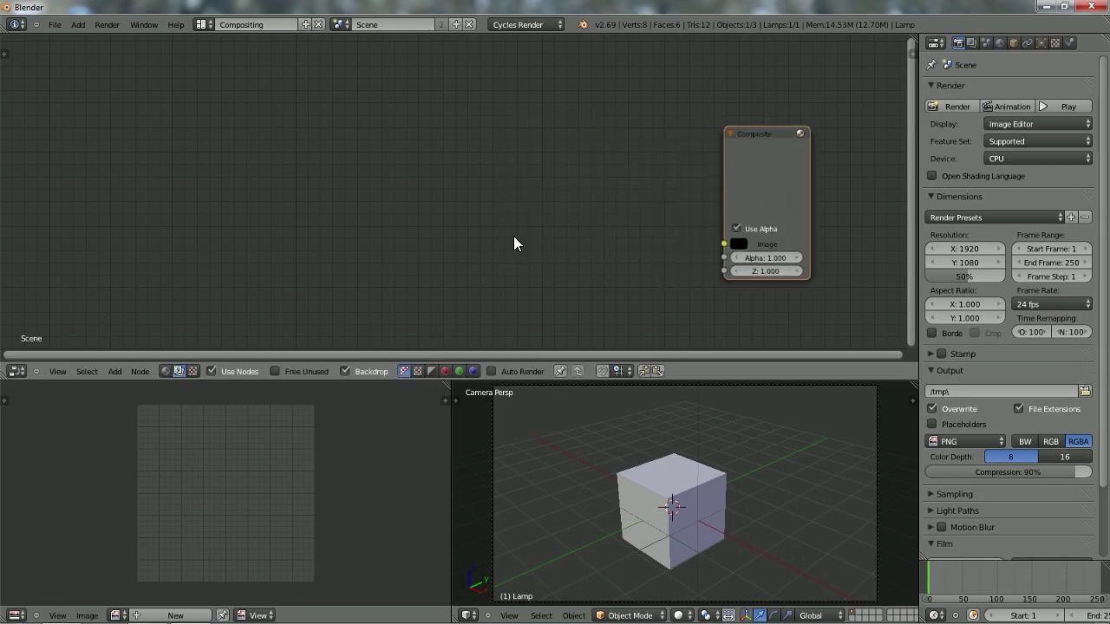
{"action": "key", "text": "ctrl+Up"}
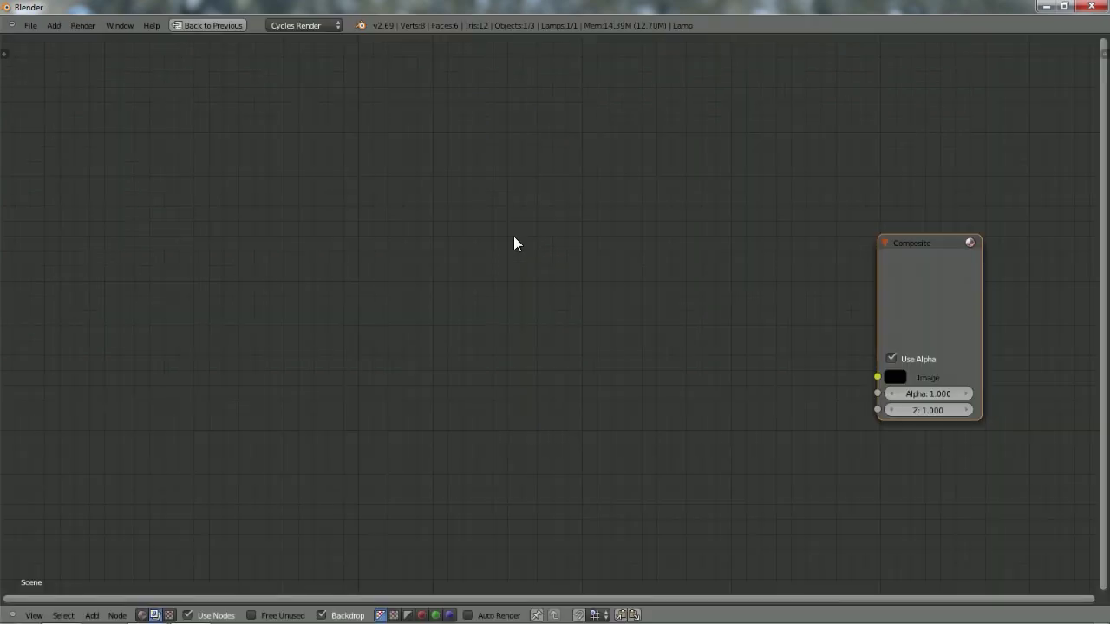
{"action": "scroll", "coordinate": [716, 292], "scroll_direction": "down", "scroll_amount": 2}
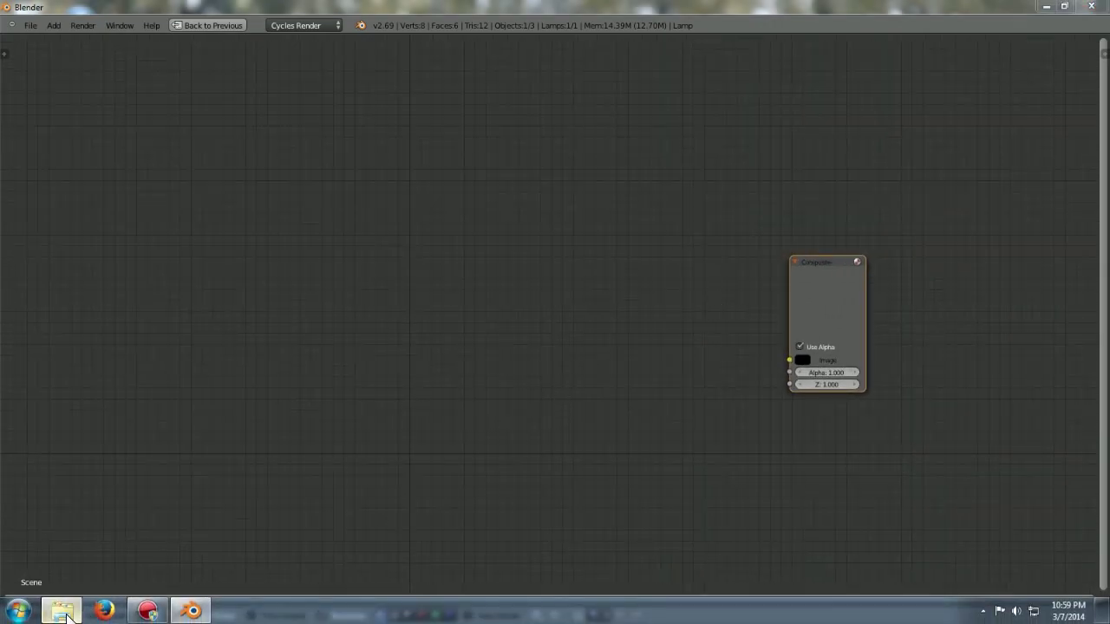
Drag Image0058, Image0011, fieldcity and city mask from the speederanim folder into the compositor as Image nodes.
{"action": "left_click", "coordinate": [61, 610]}
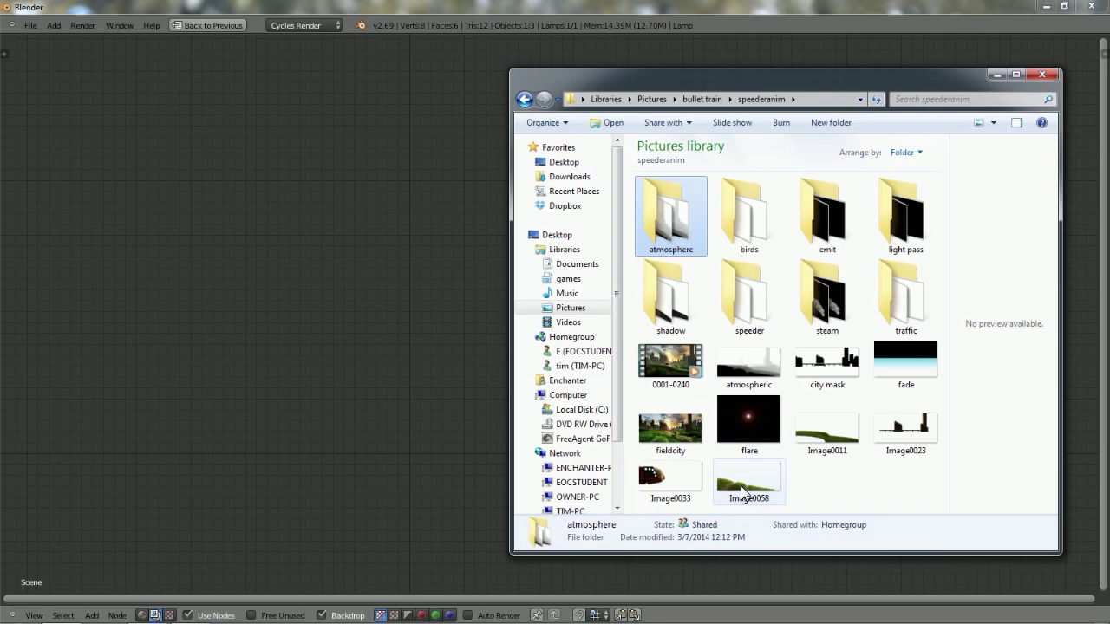
{"action": "mouse_move", "coordinate": [753, 477]}
{"action": "left_click_drag", "start_coordinate": [763, 486], "coordinate": [261, 233]}
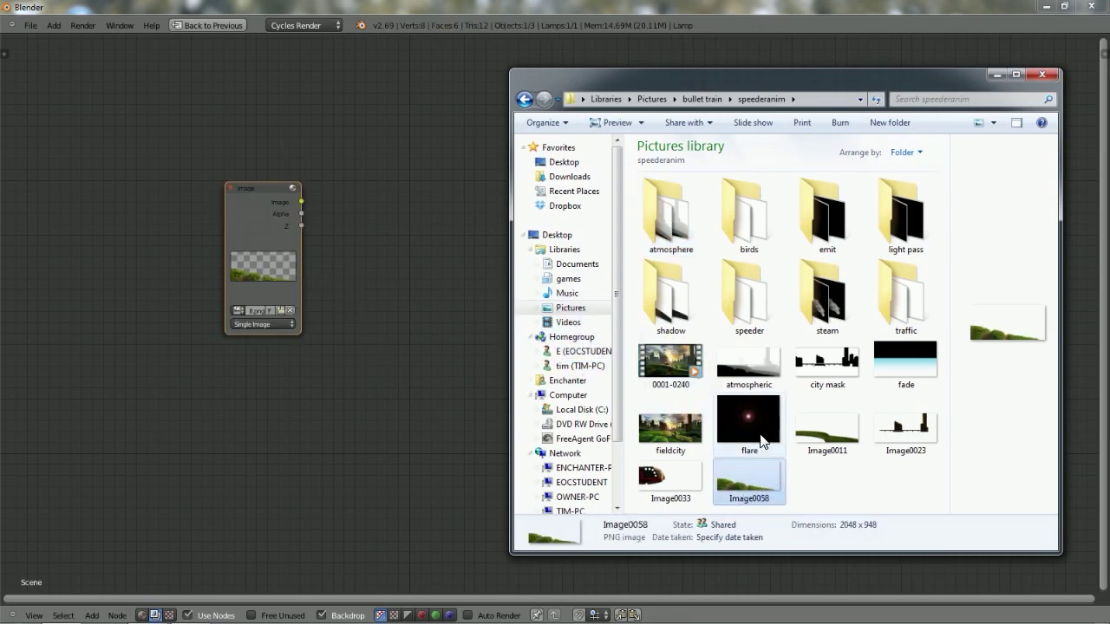
{"action": "left_click_drag", "start_coordinate": [826, 429], "coordinate": [324, 146]}
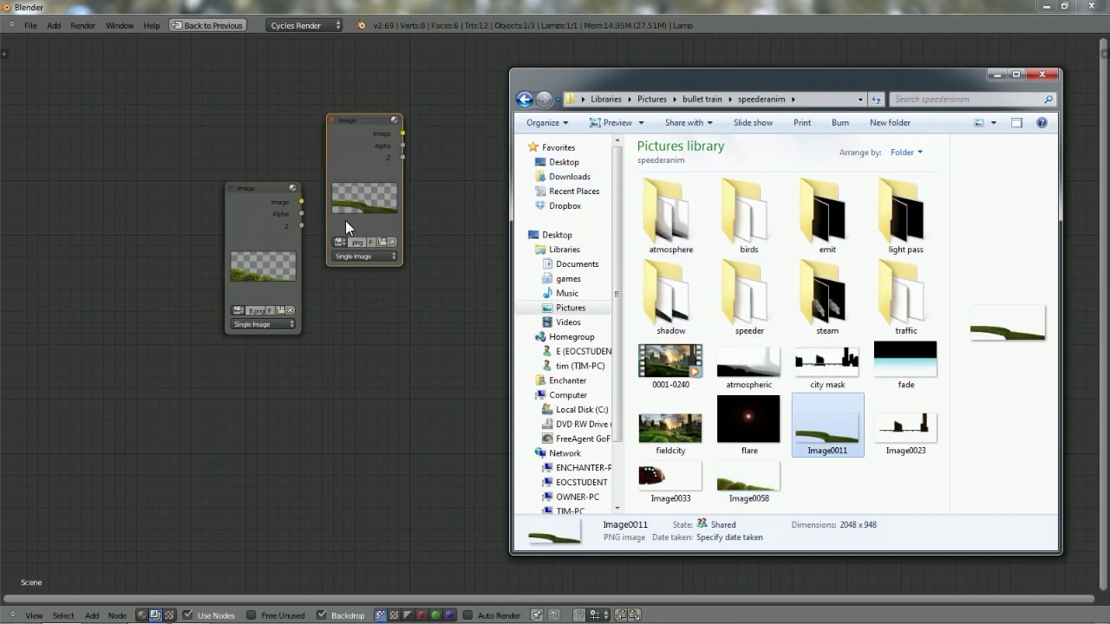
{"action": "left_click_drag", "start_coordinate": [668, 435], "coordinate": [426, 381]}
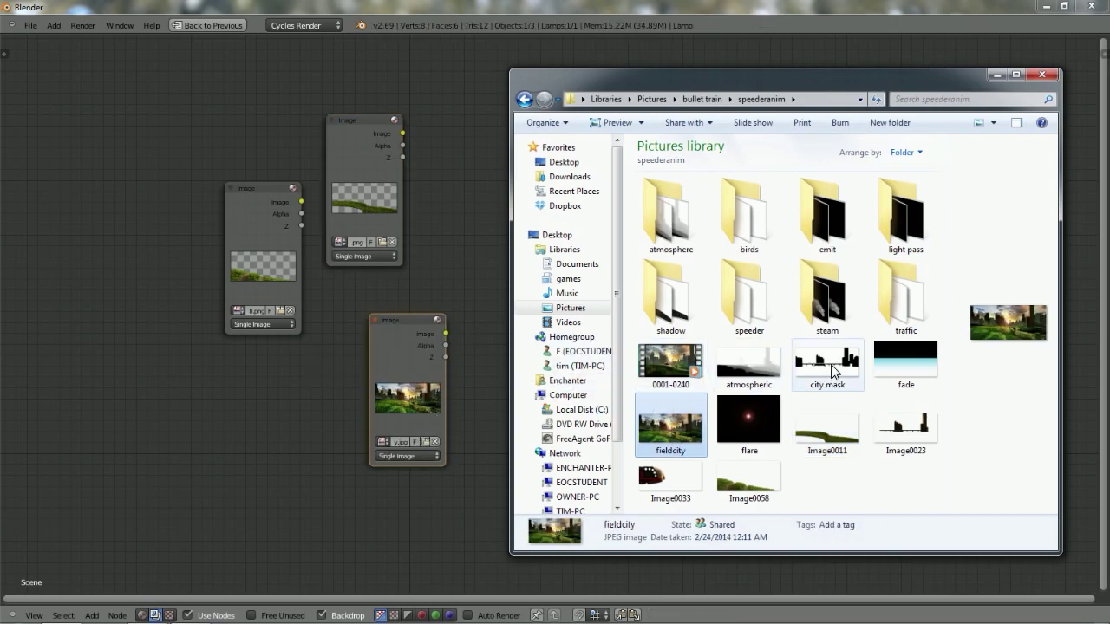
{"action": "left_click_drag", "start_coordinate": [834, 371], "coordinate": [359, 481]}
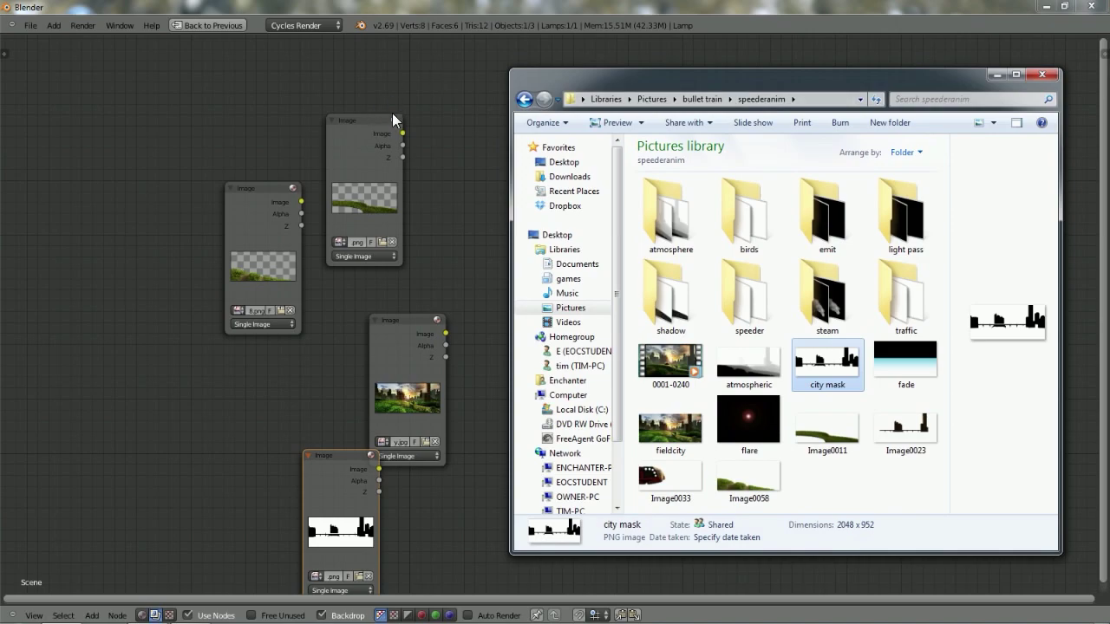
{"action": "left_click", "coordinate": [440, 155]}
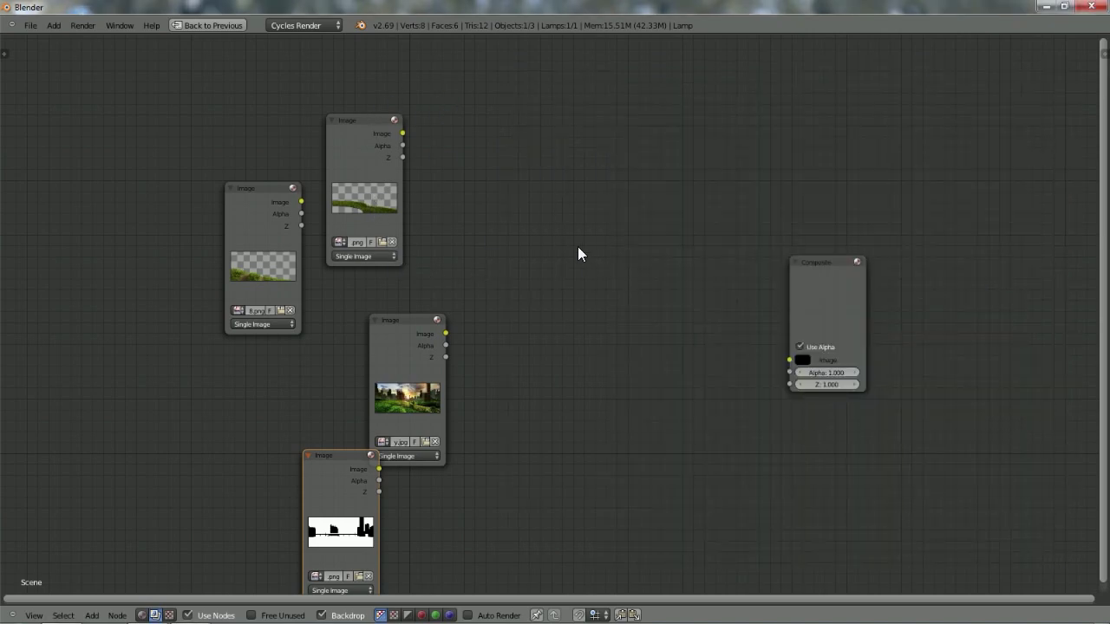
Add an Alpha Over node and a Mix node, placing the Mix at the top.
{"action": "key", "text": "shift+a"}
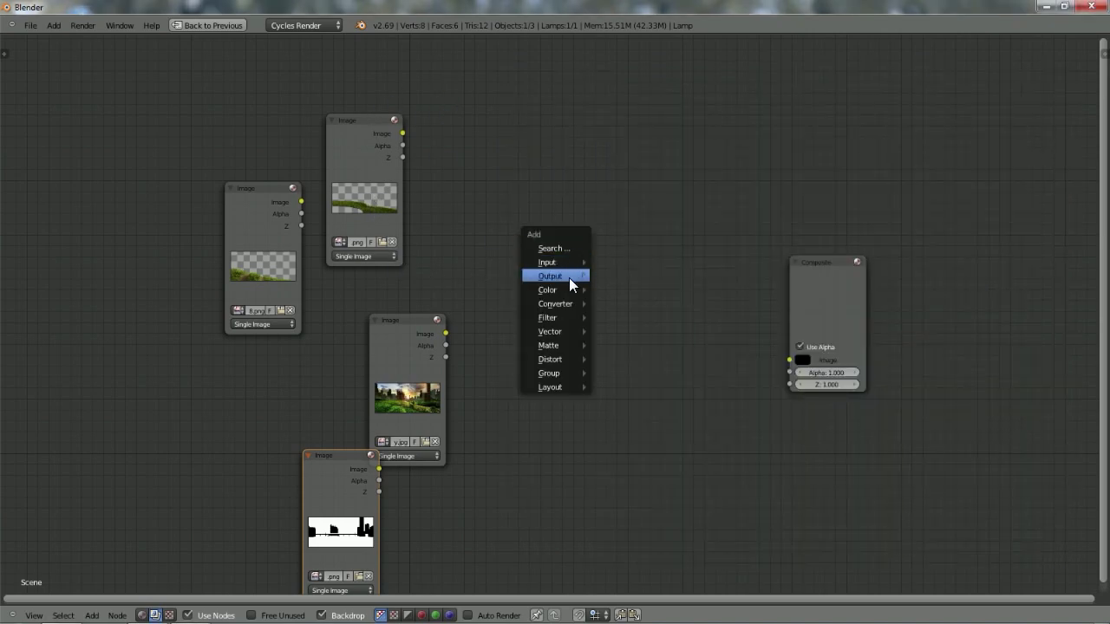
{"action": "mouse_move", "coordinate": [564, 291]}
{"action": "left_click", "coordinate": [638, 305]}
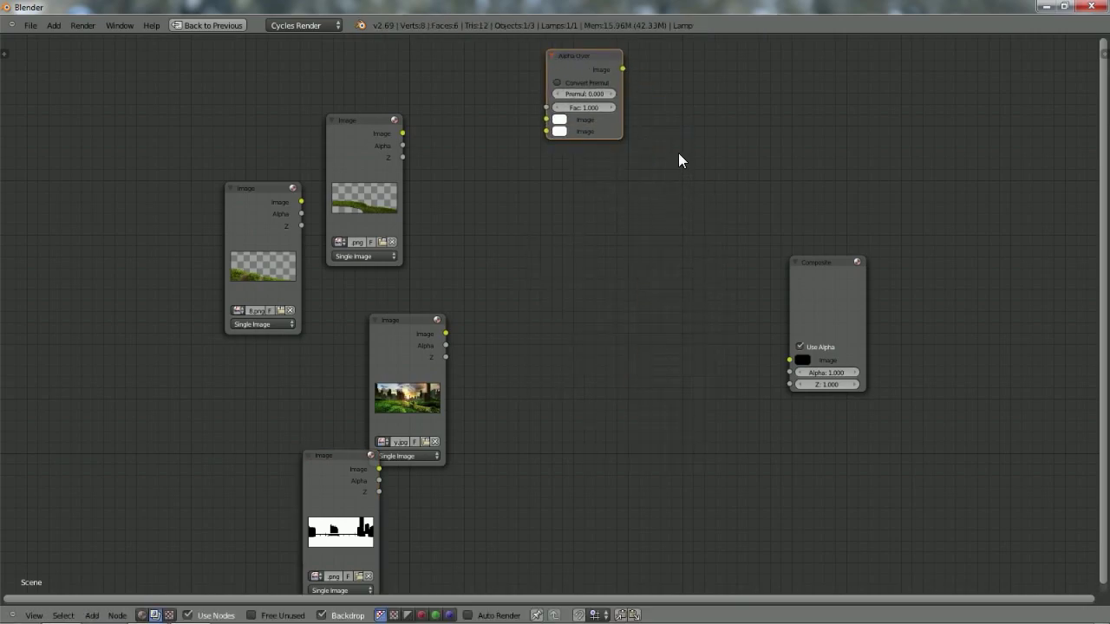
{"action": "key", "text": "shift+a"}
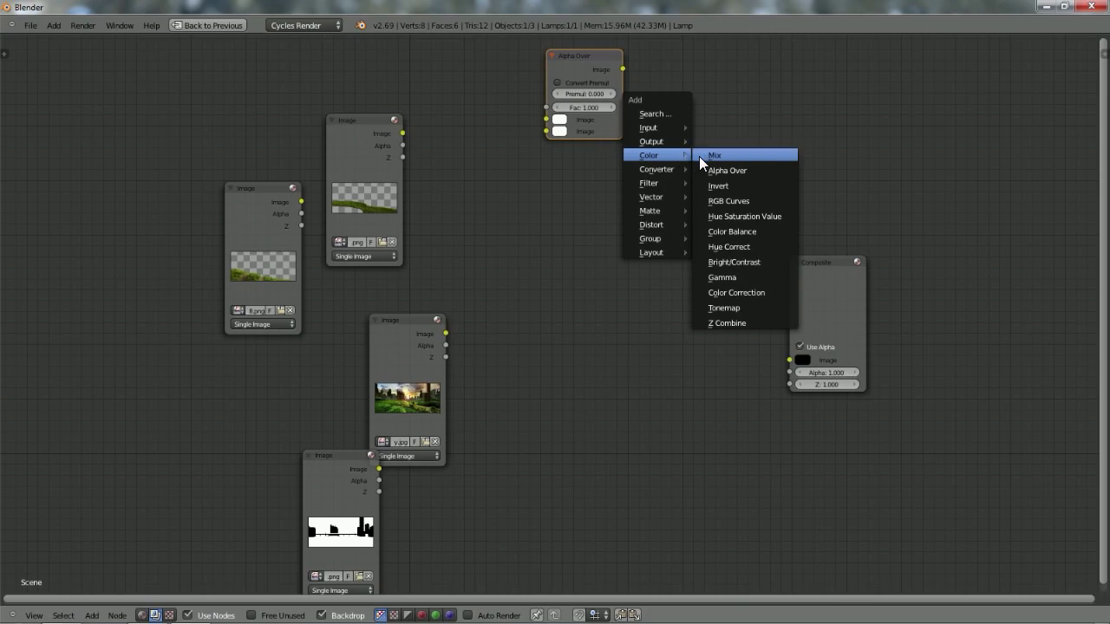
{"action": "left_click", "coordinate": [704, 155]}
{"action": "left_click", "coordinate": [654, 45]}
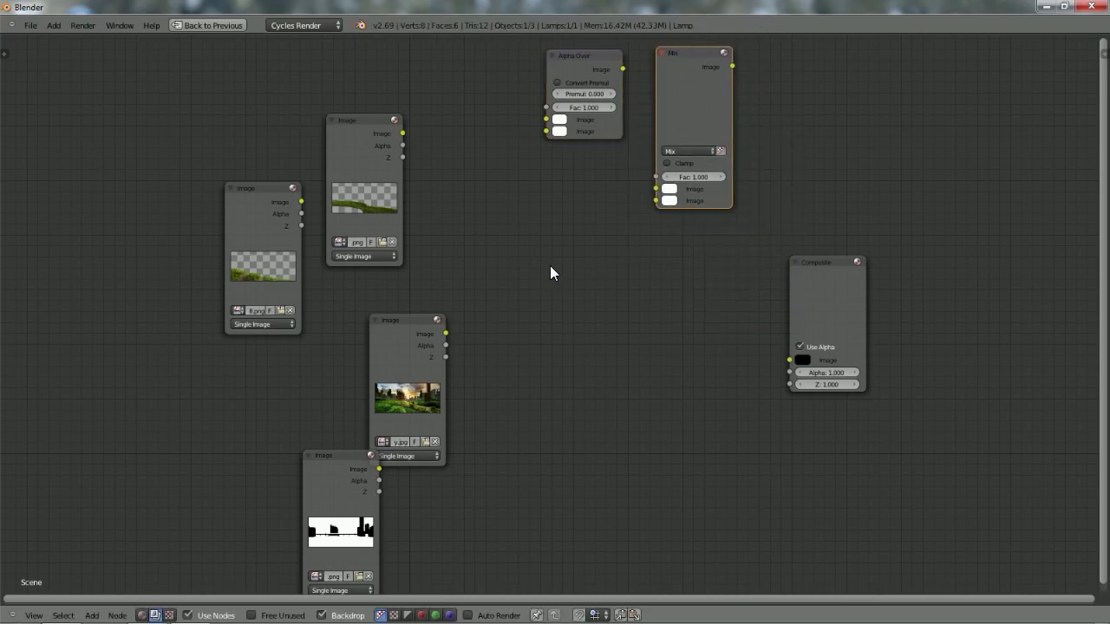
Add a Blur node above Composite, then an RGB Curves node.
{"action": "key", "text": "shift+a"}
{"action": "mouse_move", "coordinate": [551, 269]}
{"action": "mouse_move", "coordinate": [534, 293]}
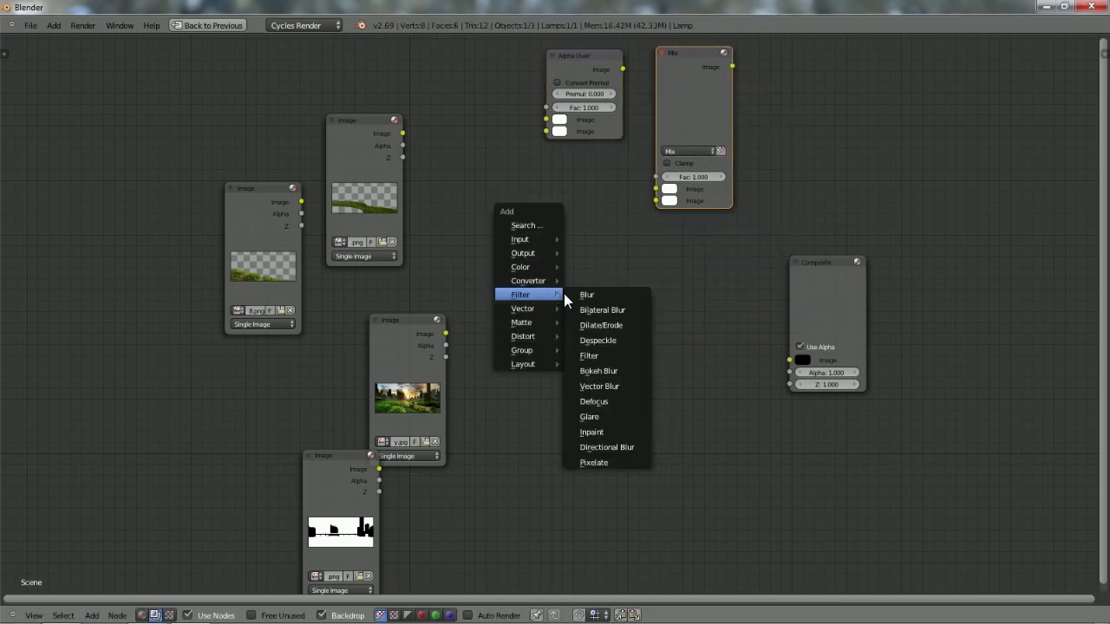
{"action": "left_click", "coordinate": [592, 292]}
{"action": "left_click", "coordinate": [777, 38]}
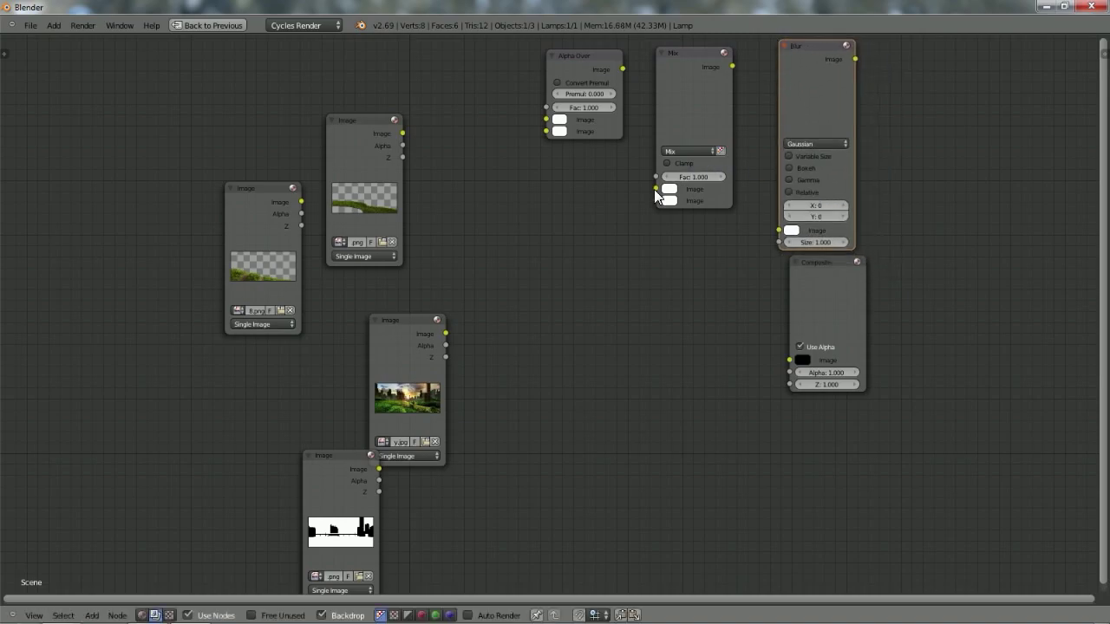
{"action": "key", "text": "shift+a"}
{"action": "mouse_move", "coordinate": [498, 272]}
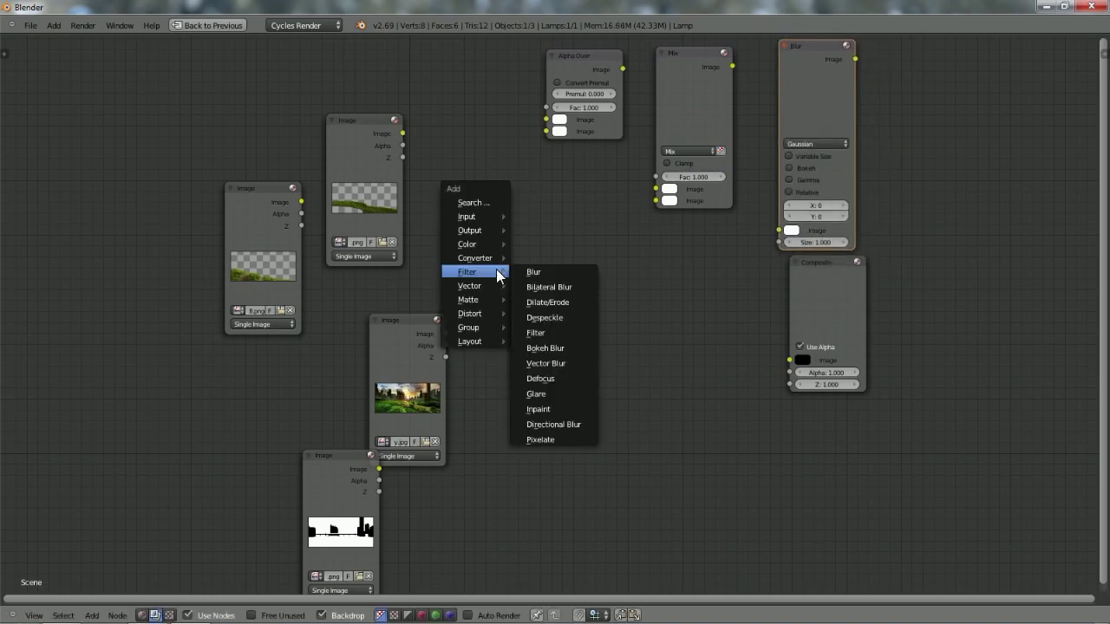
{"action": "mouse_move", "coordinate": [483, 245]}
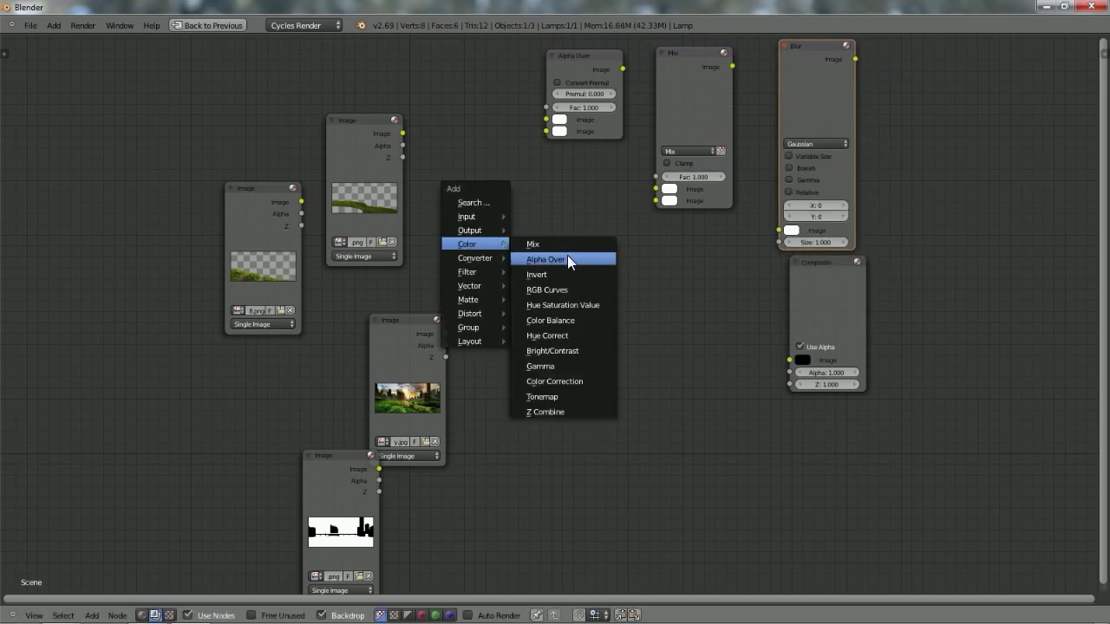
{"action": "left_click", "coordinate": [546, 290]}
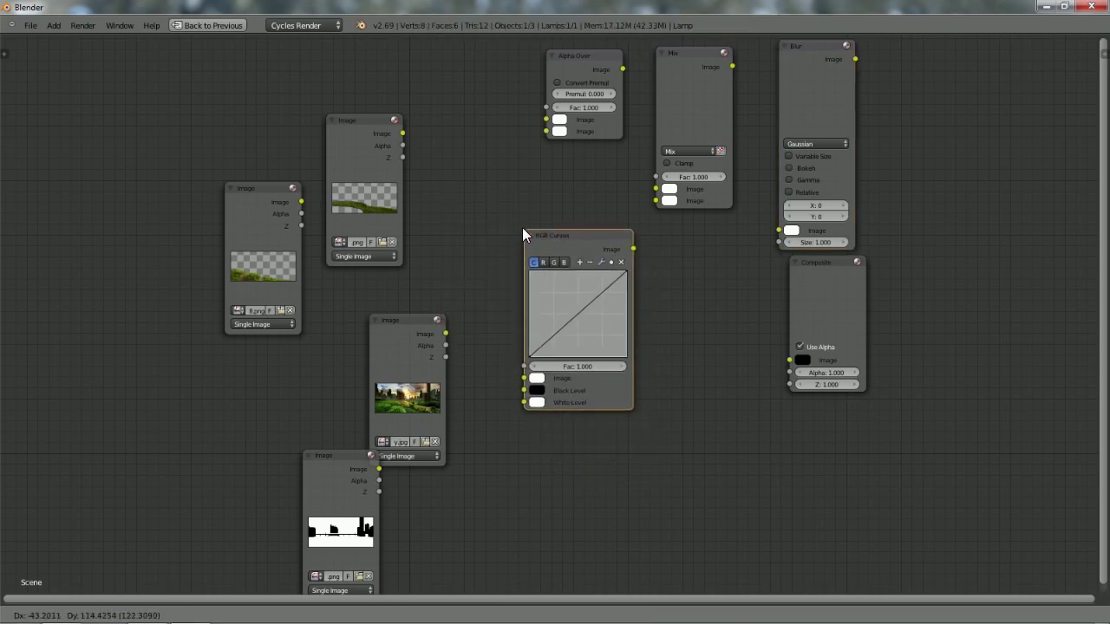
{"action": "left_click", "coordinate": [523, 230]}
{"action": "right_click", "coordinate": [360, 130]}
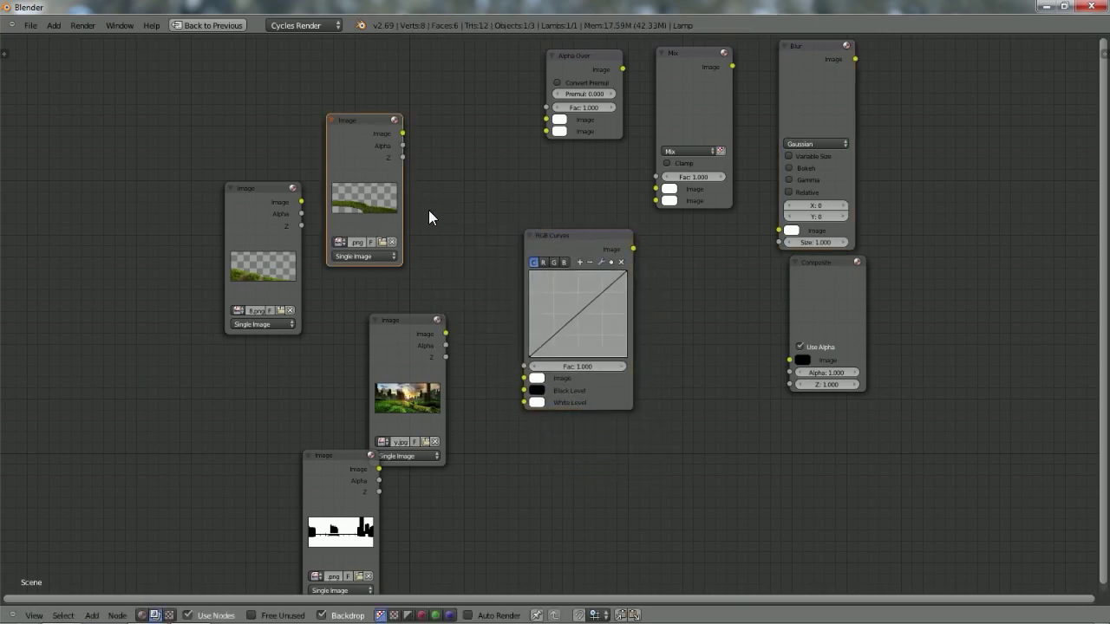
Reposition the two grass image nodes and the Alpha Over node.
{"action": "key", "text": "g"}
{"action": "left_click", "coordinate": [460, 162]}
{"action": "right_click", "coordinate": [252, 227]}
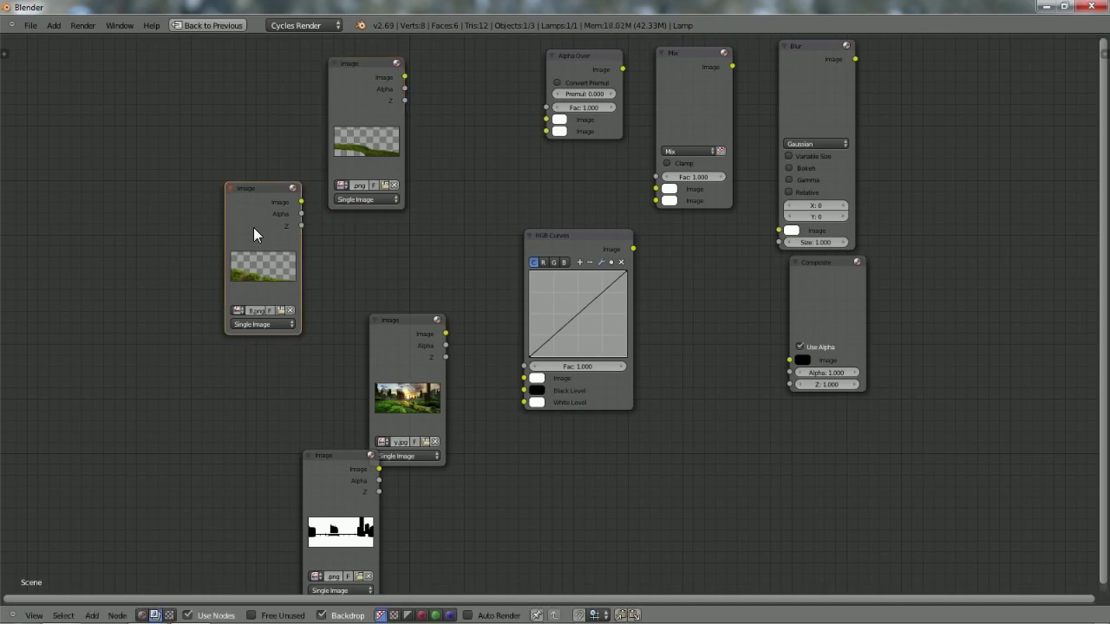
{"action": "key", "text": "g"}
{"action": "left_click", "coordinate": [287, 252]}
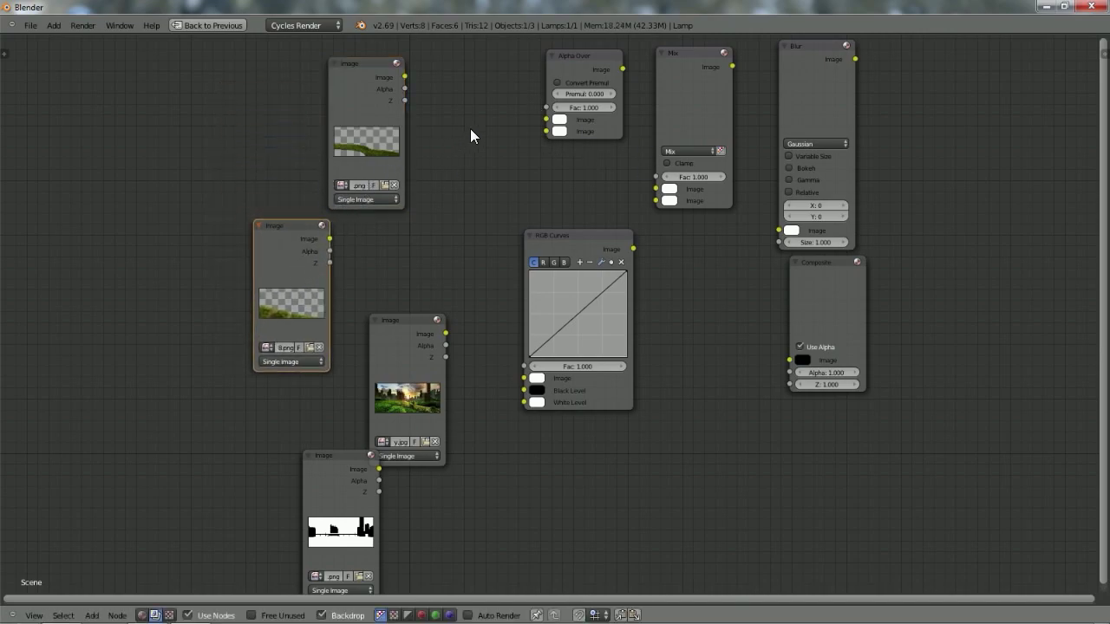
{"action": "right_click", "coordinate": [572, 63]}
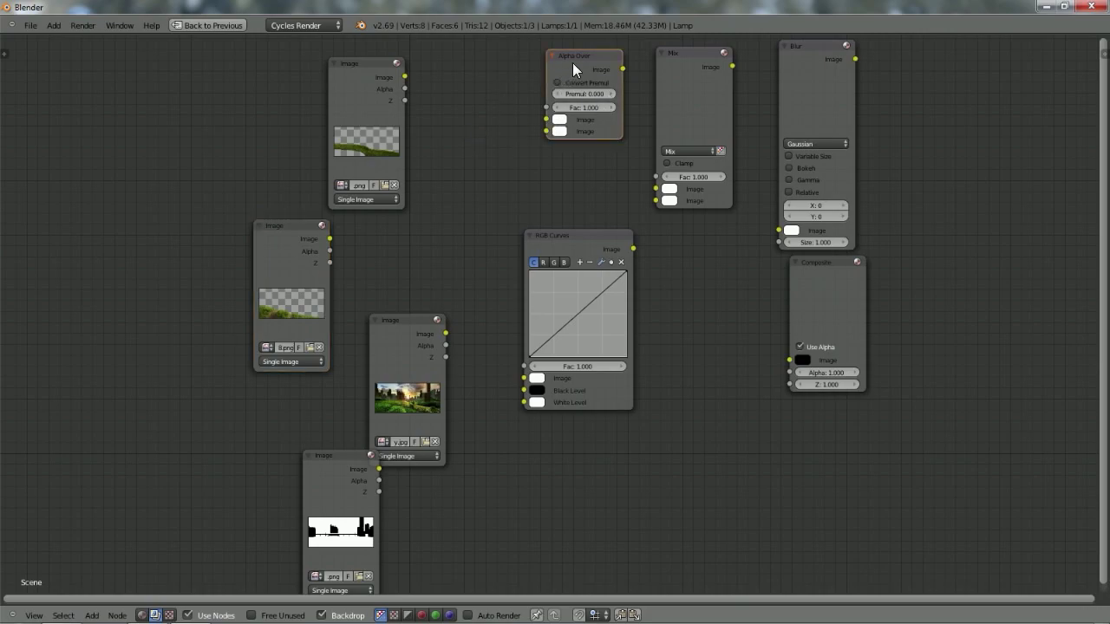
{"action": "key", "text": "g"}
{"action": "left_click", "coordinate": [542, 94]}
Link both grass images into Alpha Over with Convert Premul on, and add a Viewer of the result.
{"action": "left_click_drag", "start_coordinate": [404, 76], "coordinate": [519, 155]}
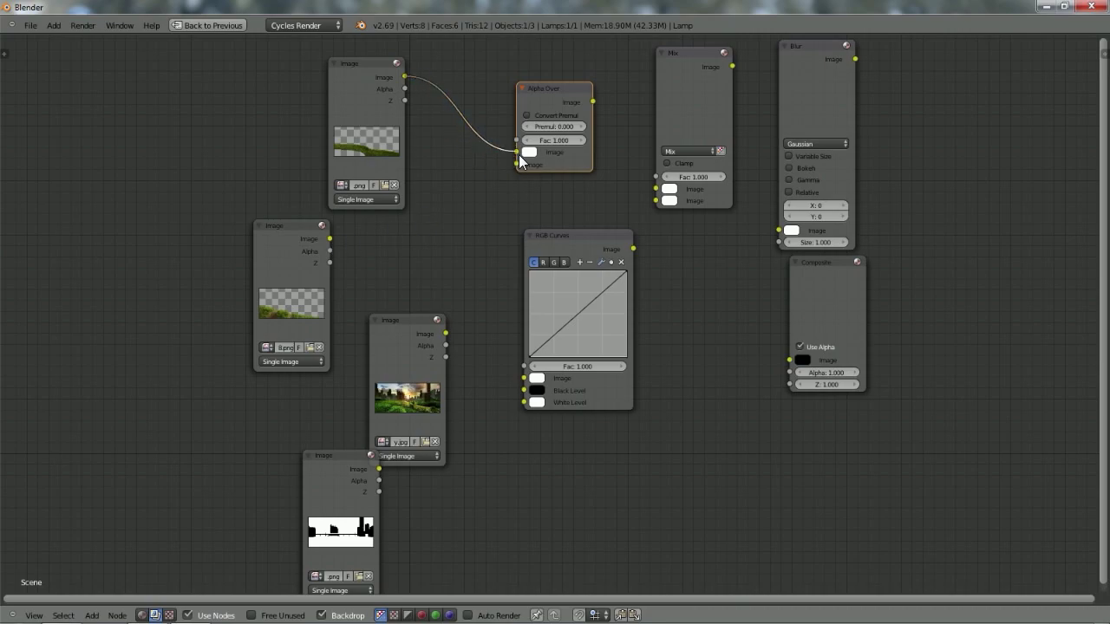
{"action": "left_click", "coordinate": [526, 116]}
{"action": "left_click_drag", "start_coordinate": [330, 238], "coordinate": [517, 164]}
{"action": "left_click", "coordinate": [577, 102], "text": "ctrl+shift"}
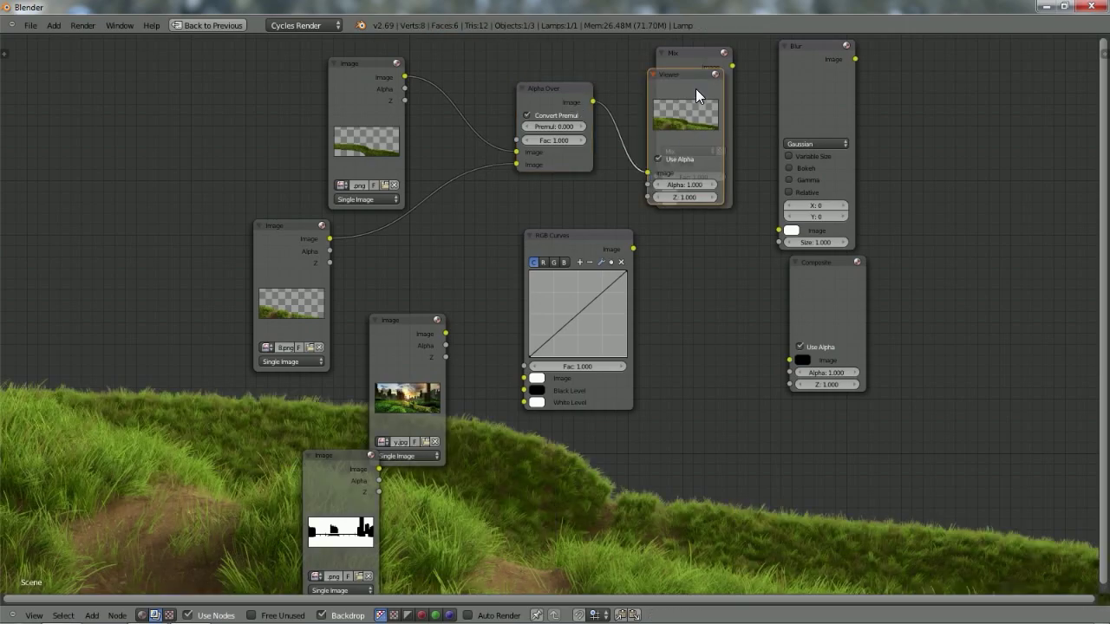
{"action": "left_click_drag", "start_coordinate": [689, 85], "coordinate": [1022, 146]}
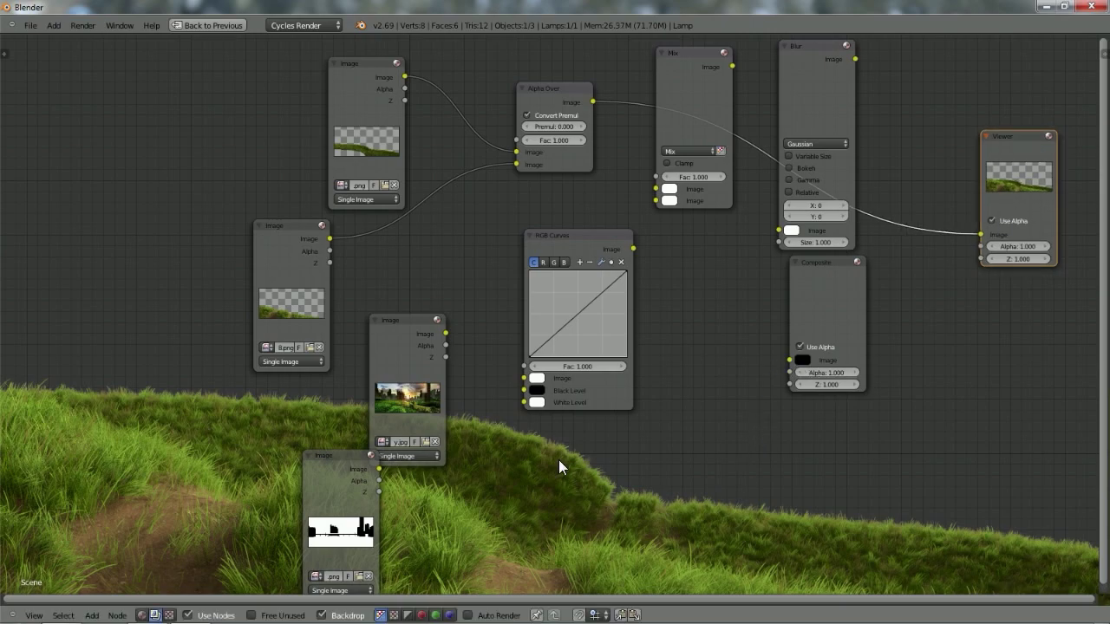
Fit the backdrop, then preview the 8.png layer, the top grass layer, and the Alpha Over result.
{"action": "key", "text": "v"}
{"action": "key", "text": "v"}
{"action": "key", "text": "v"}
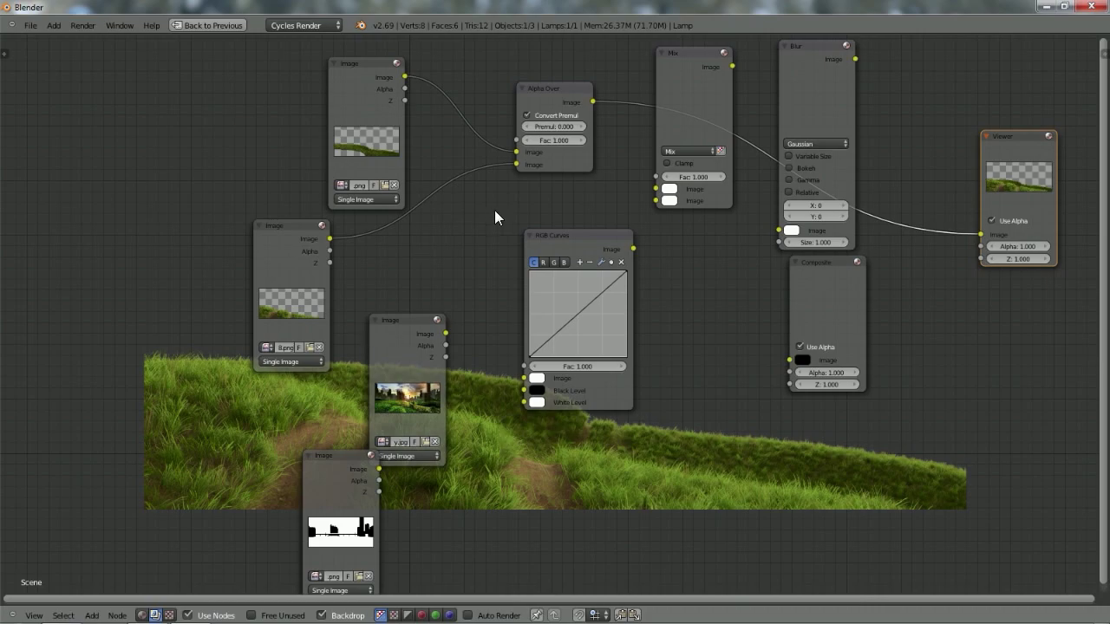
{"action": "left_click", "coordinate": [311, 251], "text": "ctrl+shift"}
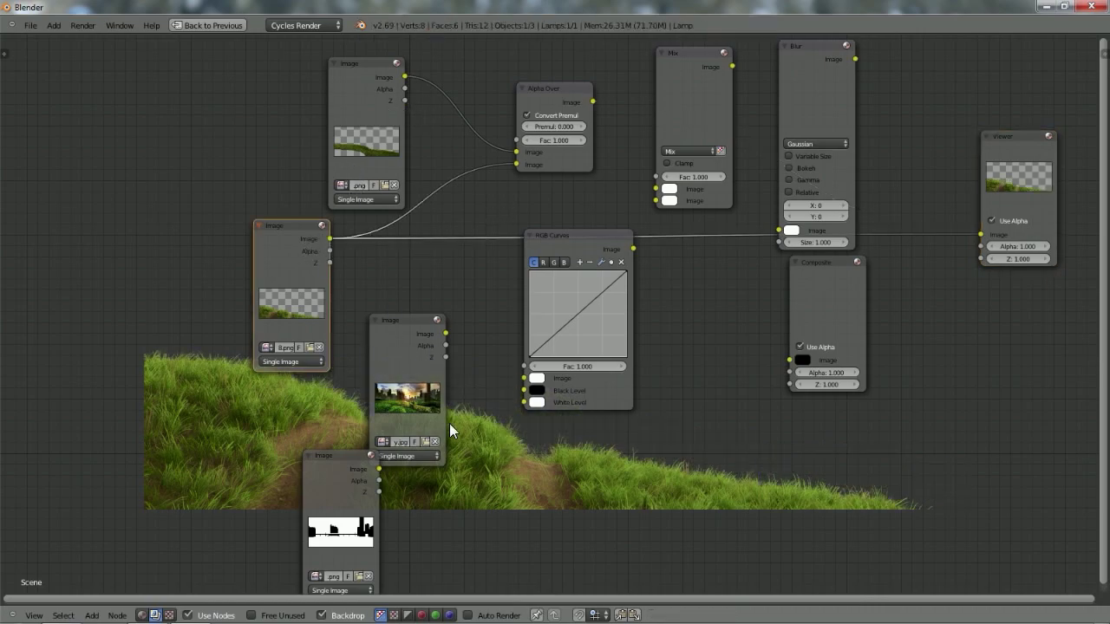
{"action": "left_click", "coordinate": [359, 97], "text": "ctrl+shift"}
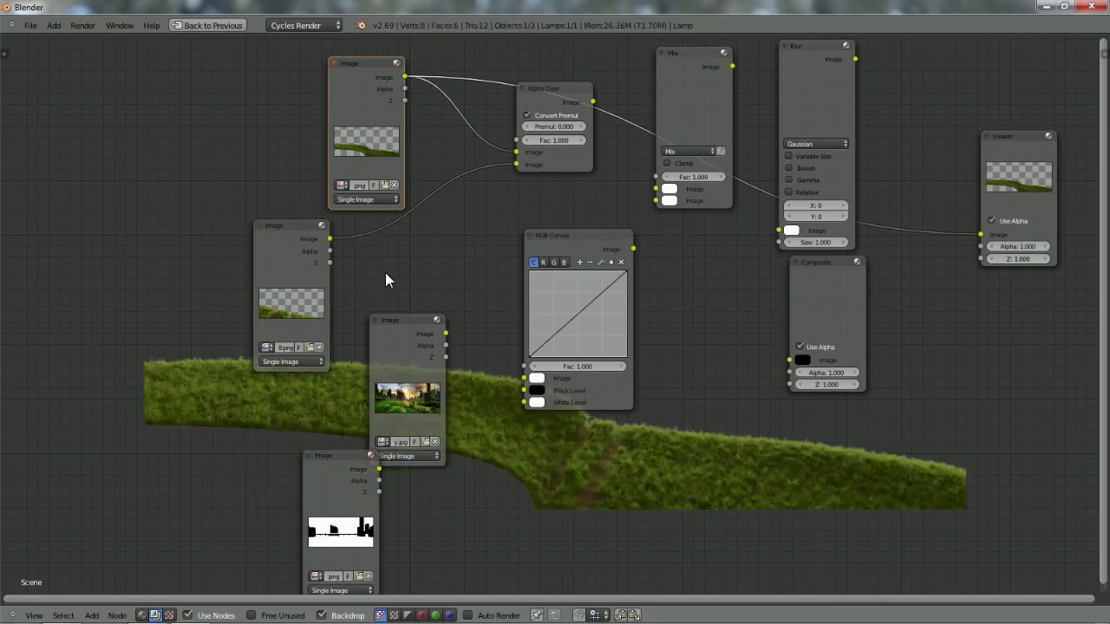
{"action": "left_click", "coordinate": [555, 107], "text": "ctrl+shift"}
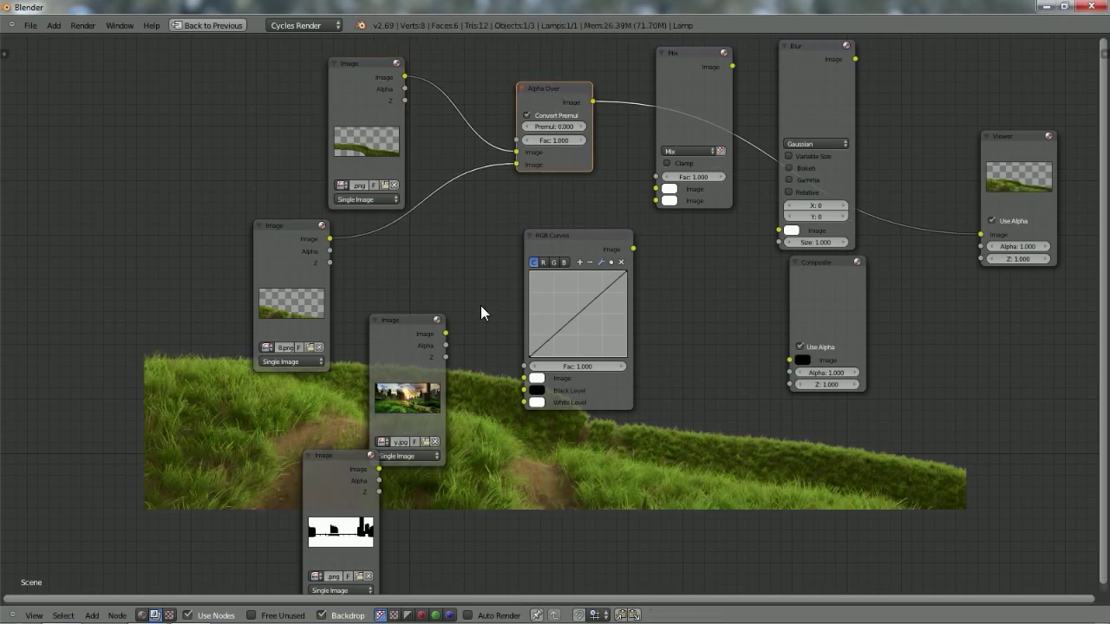
Move both grass image nodes further to the left.
{"action": "left_click", "coordinate": [378, 91]}
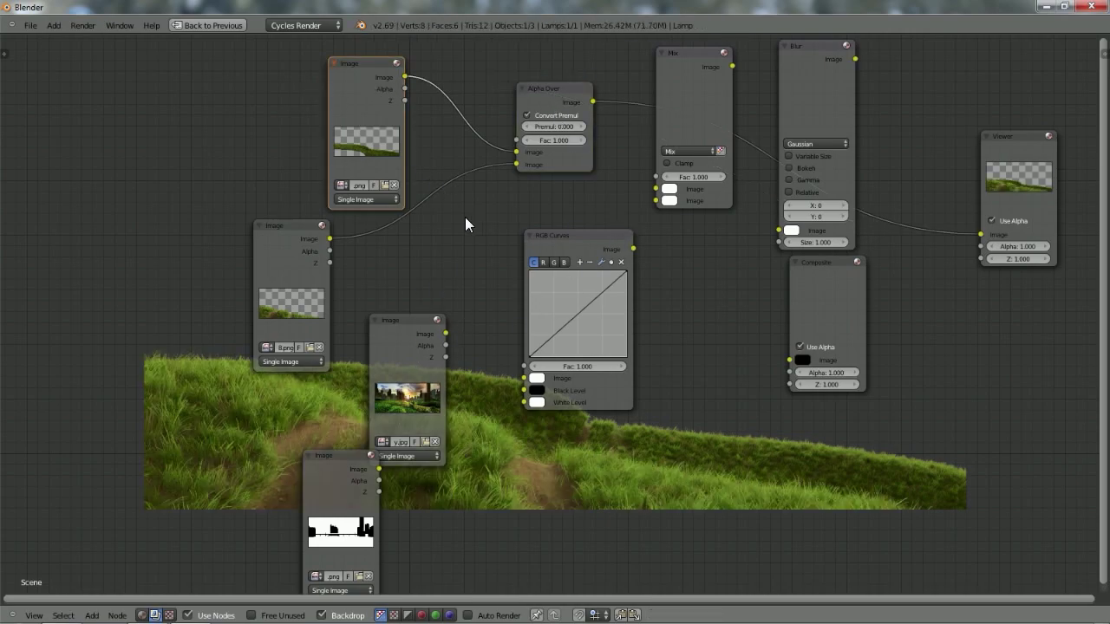
{"action": "key", "text": "g"}
{"action": "left_click", "coordinate": [422, 224]}
{"action": "left_click_drag", "start_coordinate": [293, 258], "coordinate": [153, 243]}
{"action": "left_click_drag", "start_coordinate": [245, 69], "coordinate": [125, 72]}
{"action": "left_click", "coordinate": [828, 93]}
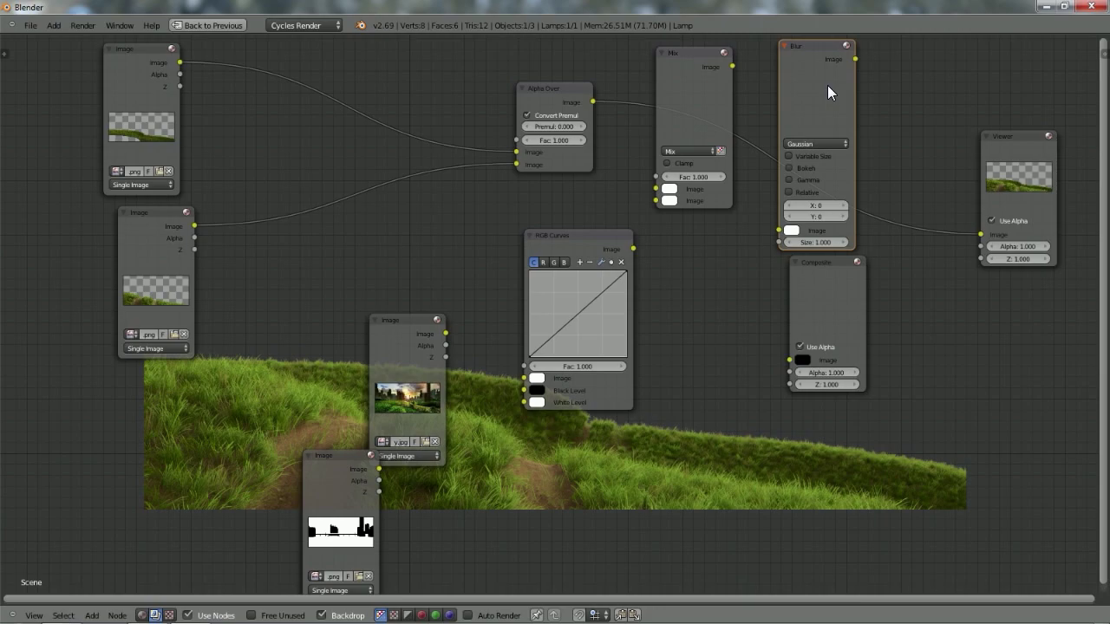
Insert a Blur copy with X 2 between the lower grass image and Alpha Over, then collapse it.
{"action": "key", "text": "shift+d"}
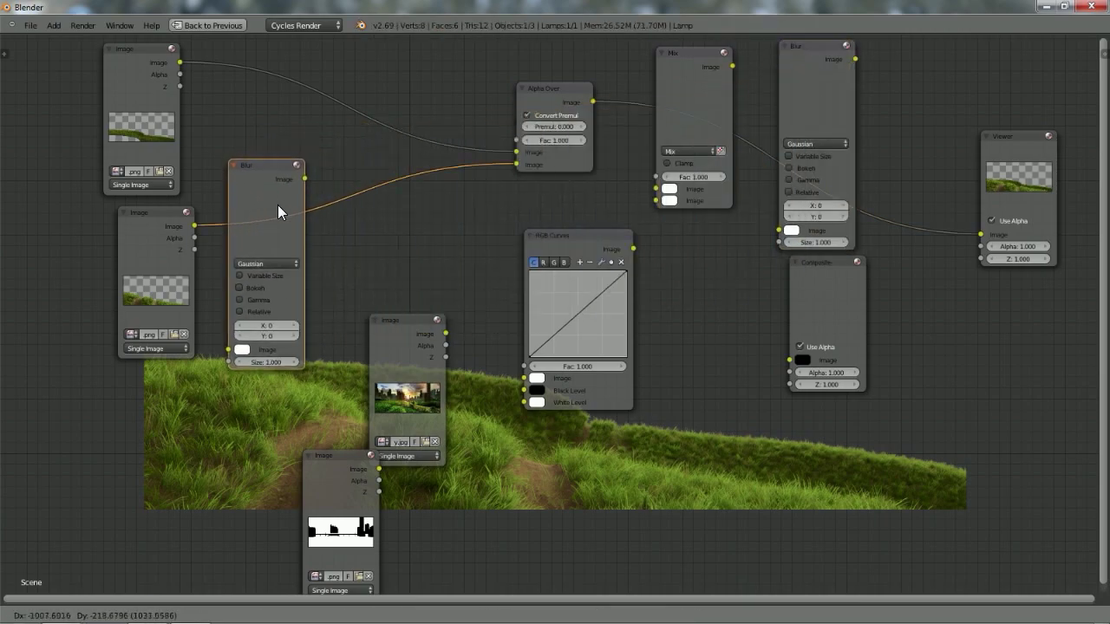
{"action": "left_click", "coordinate": [277, 205]}
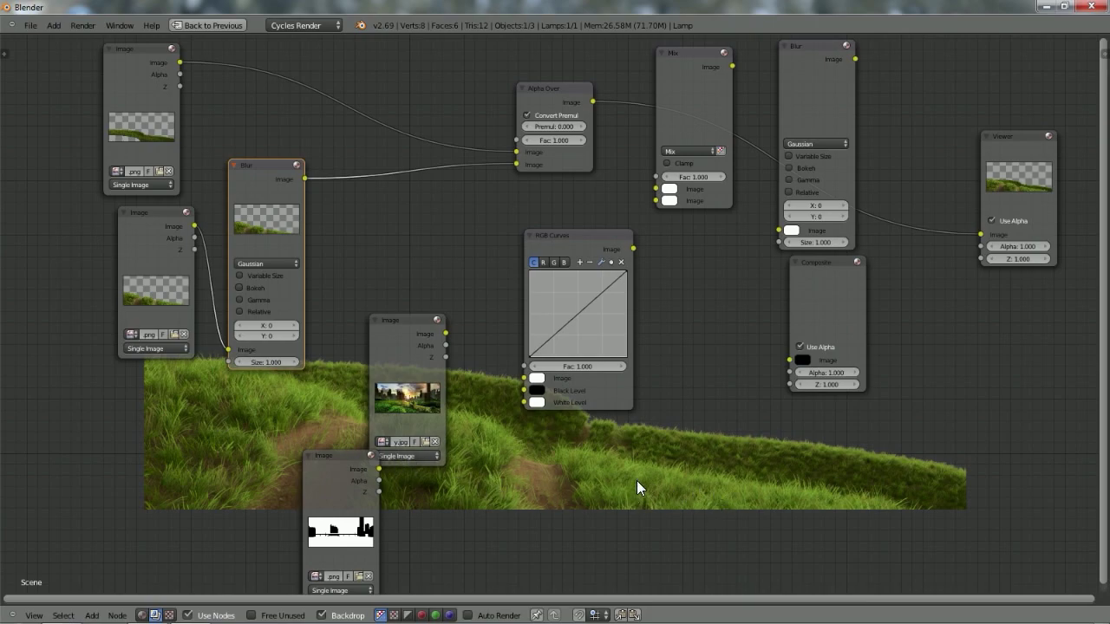
{"action": "scroll", "coordinate": [675, 463], "scroll_direction": "down", "scroll_amount": 4}
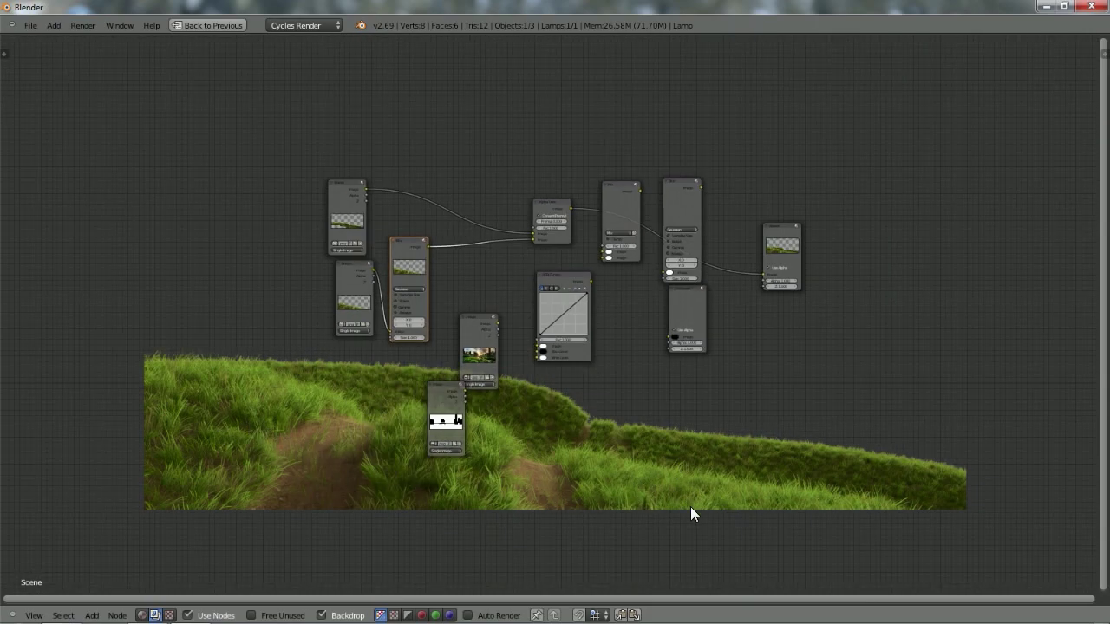
{"action": "scroll", "coordinate": [184, 406], "scroll_direction": "up", "scroll_amount": 1}
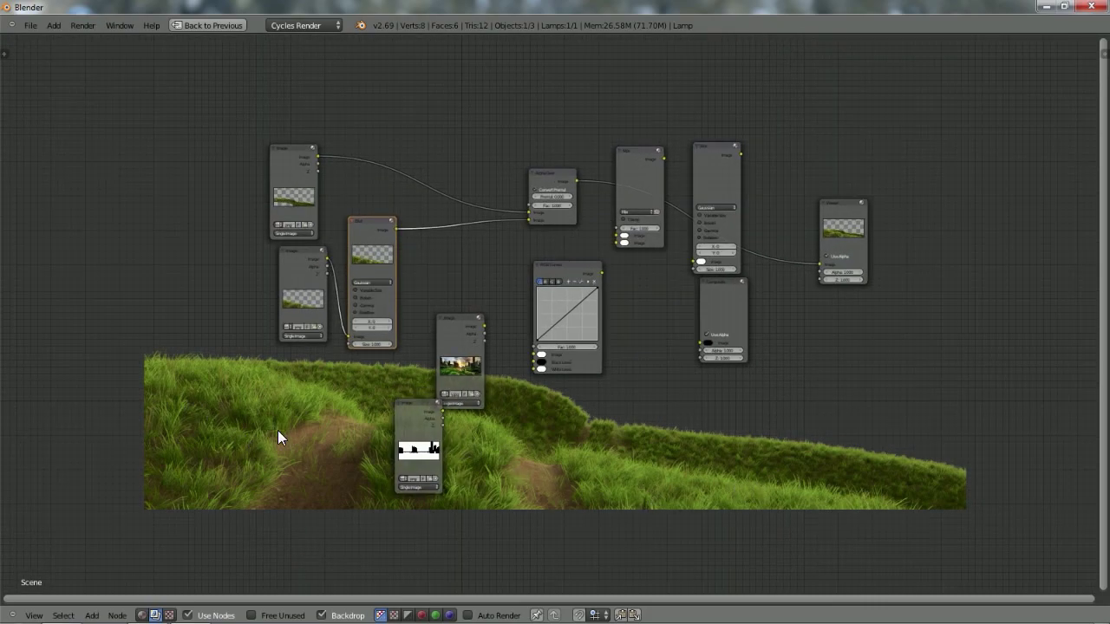
{"action": "scroll", "coordinate": [243, 417], "scroll_direction": "up", "scroll_amount": 3}
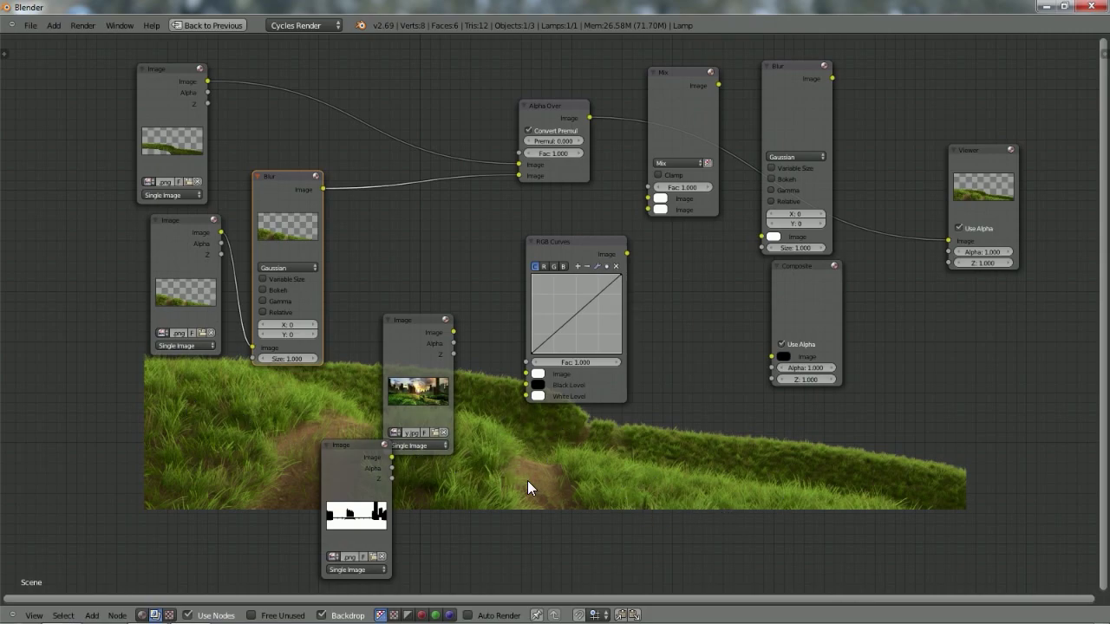
{"action": "scroll", "coordinate": [567, 449], "scroll_direction": "up", "scroll_amount": 2}
{"action": "scroll", "coordinate": [567, 449], "scroll_direction": "down", "scroll_amount": 1}
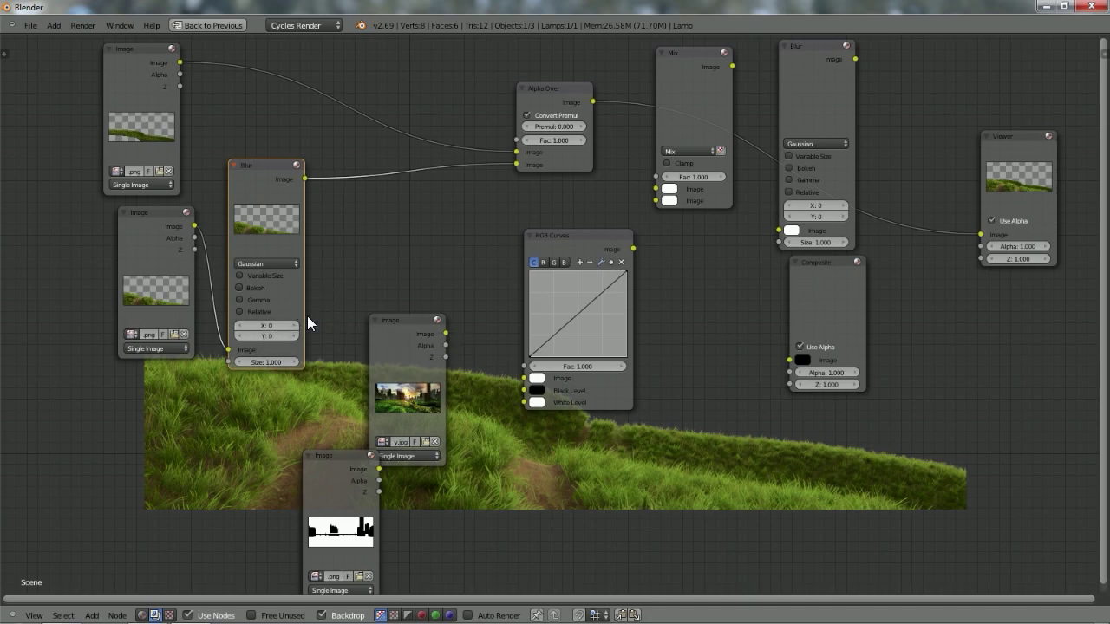
{"action": "mouse_move", "coordinate": [299, 326]}
{"action": "left_mouse_down"}
{"action": "mouse_move", "coordinate": [319, 325]}
{"action": "mouse_move", "coordinate": [299, 336]}
{"action": "left_mouse_up"}
{"action": "left_click", "coordinate": [236, 167]}
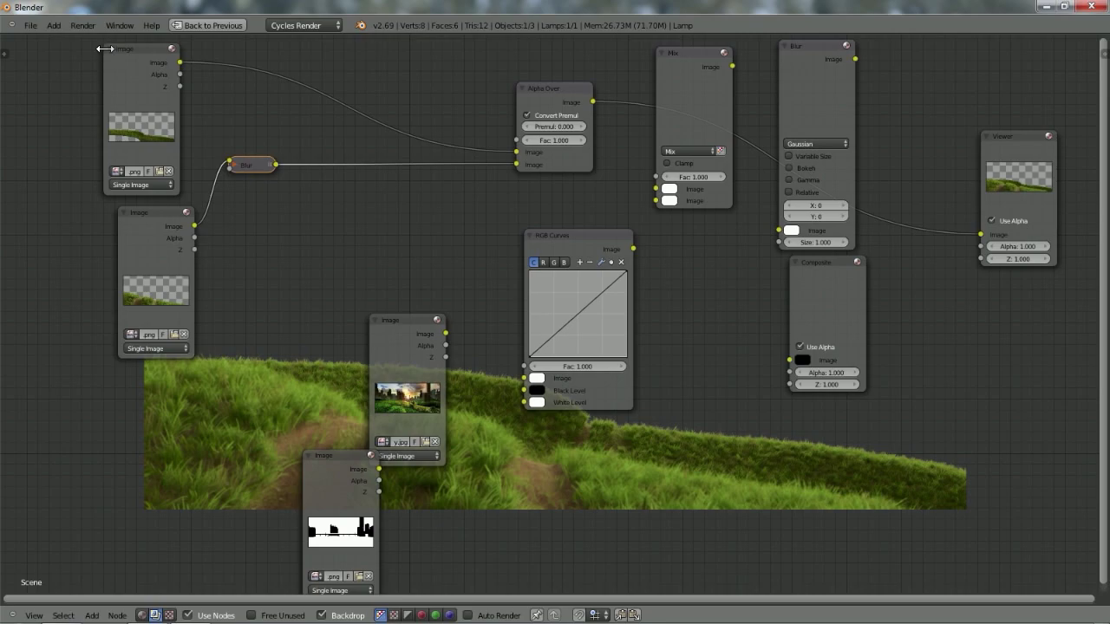
Collapse both grass image nodes and stack them with the Blur node at the top left.
{"action": "left_click", "coordinate": [107, 49]}
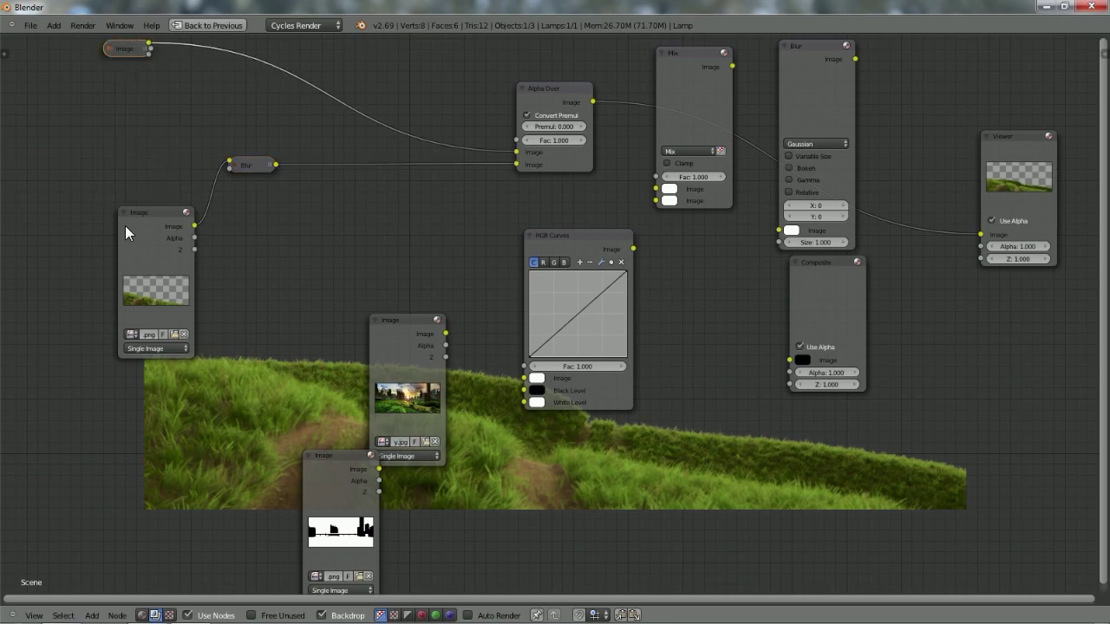
{"action": "left_click", "coordinate": [124, 213]}
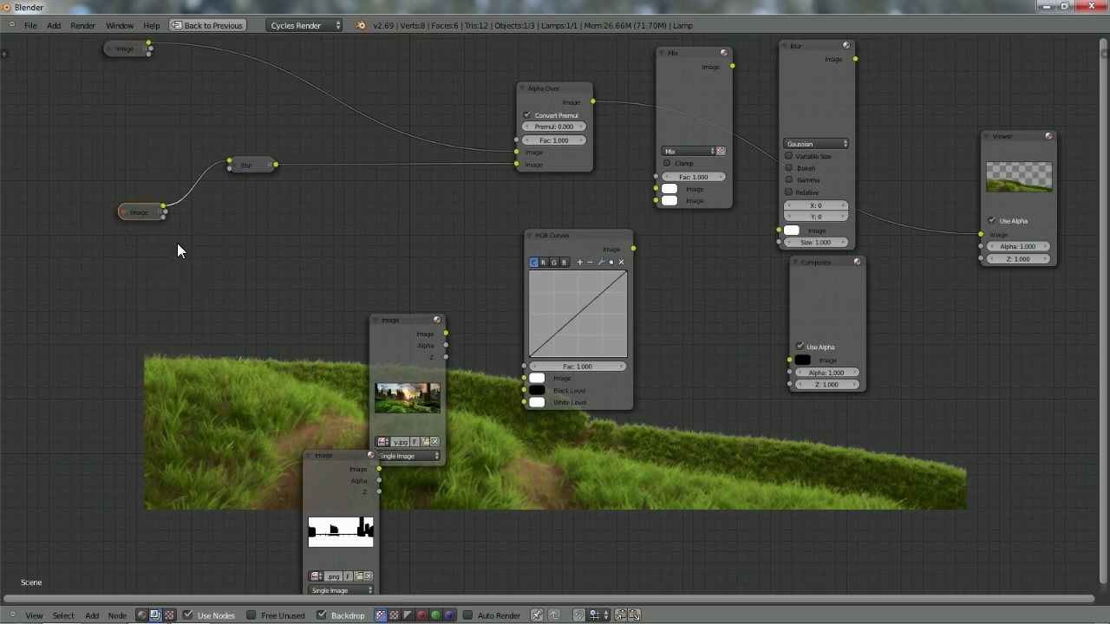
{"action": "key", "text": "g"}
{"action": "left_click", "coordinate": [181, 109]}
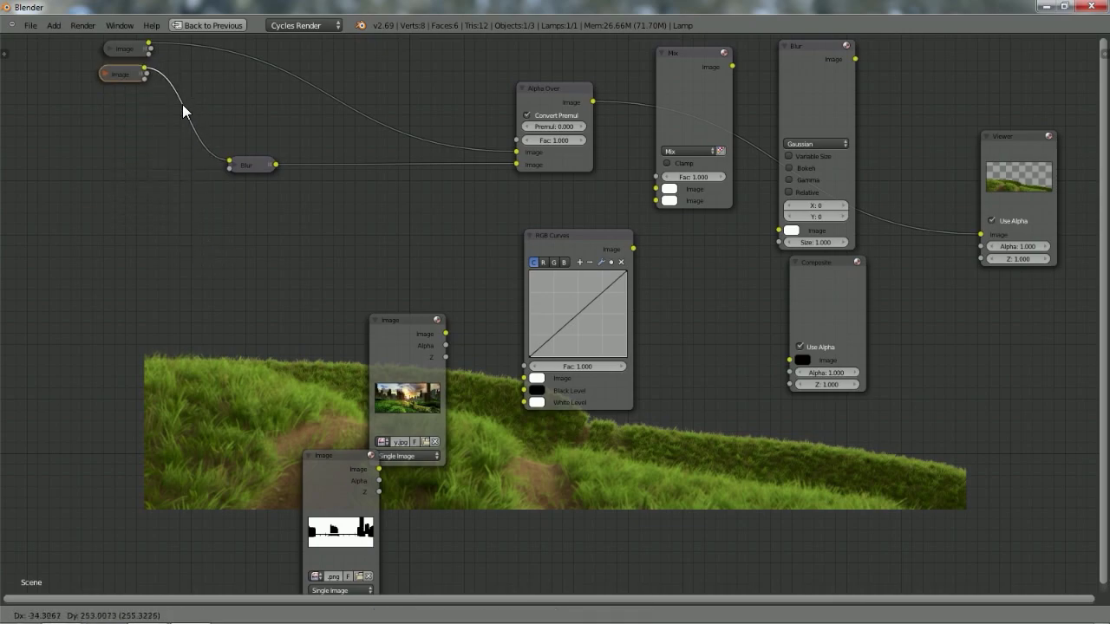
{"action": "left_click_drag", "start_coordinate": [249, 174], "coordinate": [180, 78]}
Move Alpha Over beside Blur, collapse it, and place a duplicate at the top right.
{"action": "left_click", "coordinate": [538, 107]}
{"action": "left_click_drag", "start_coordinate": [538, 106], "coordinate": [266, 52]}
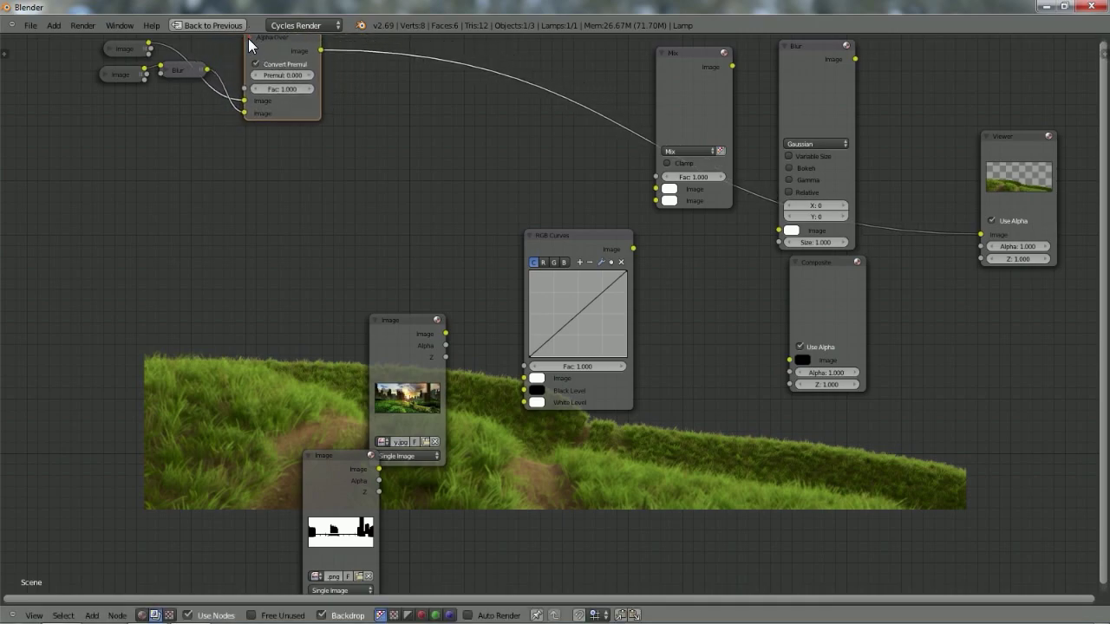
{"action": "left_click", "coordinate": [252, 38]}
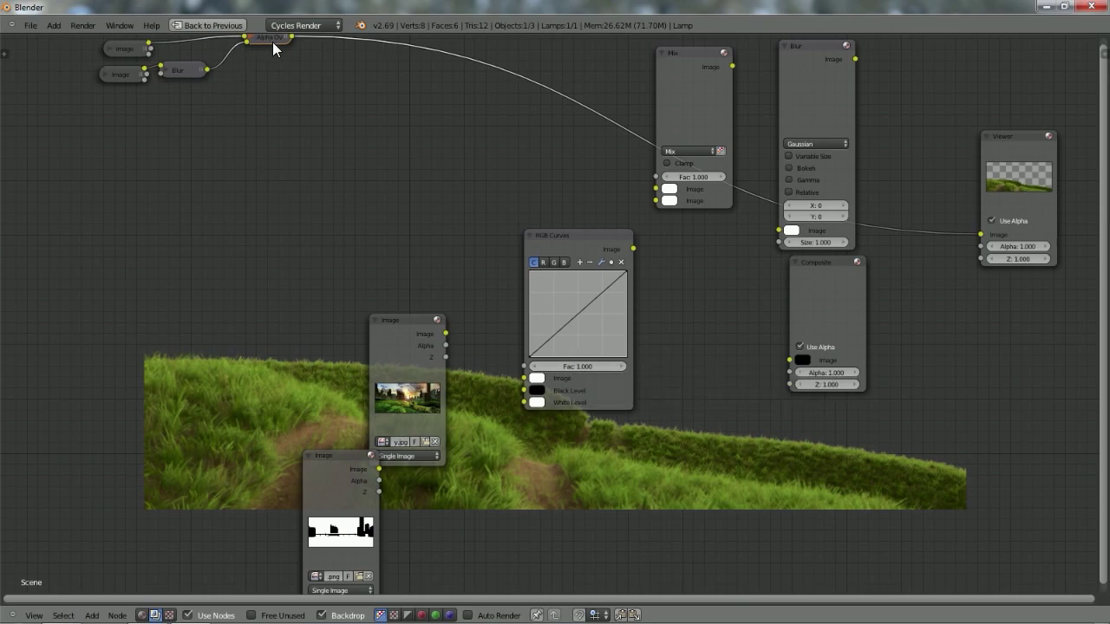
{"action": "key", "text": "shift+d"}
{"action": "left_click", "coordinate": [942, 70]}
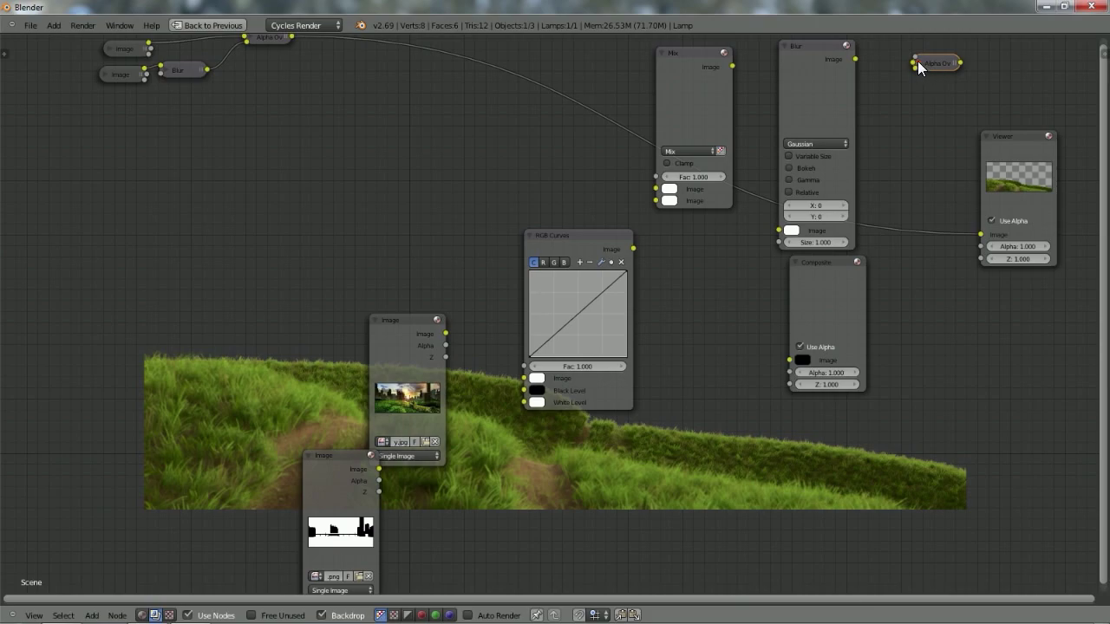
Insert another Alpha Over before the Viewer and feed the fieldcity image into its upper input.
{"action": "left_click", "coordinate": [920, 63]}
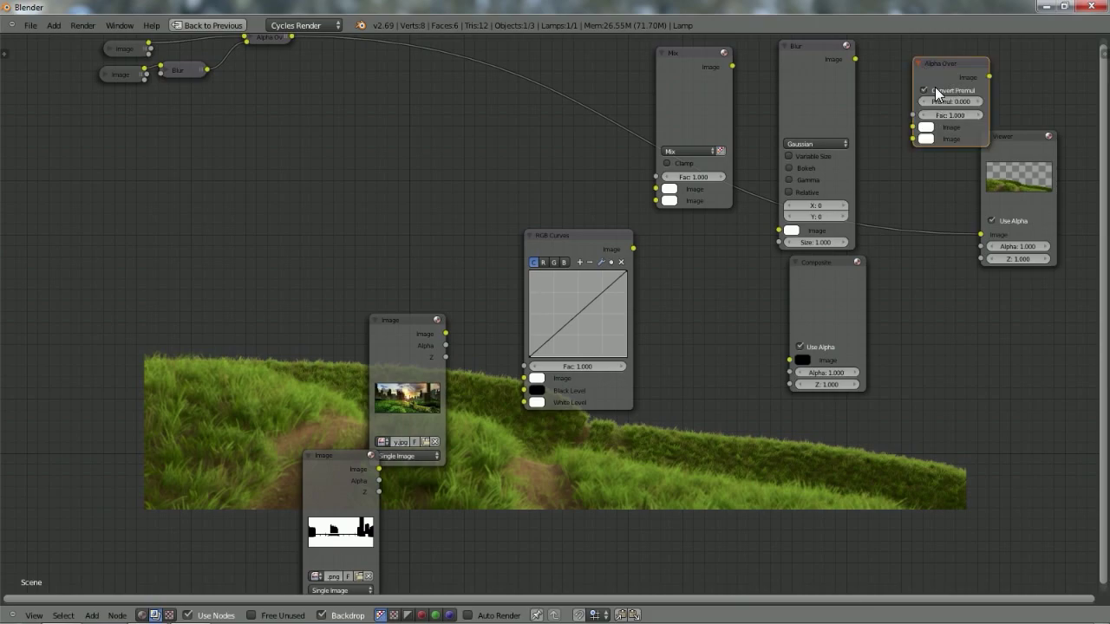
{"action": "key", "text": "shift+d"}
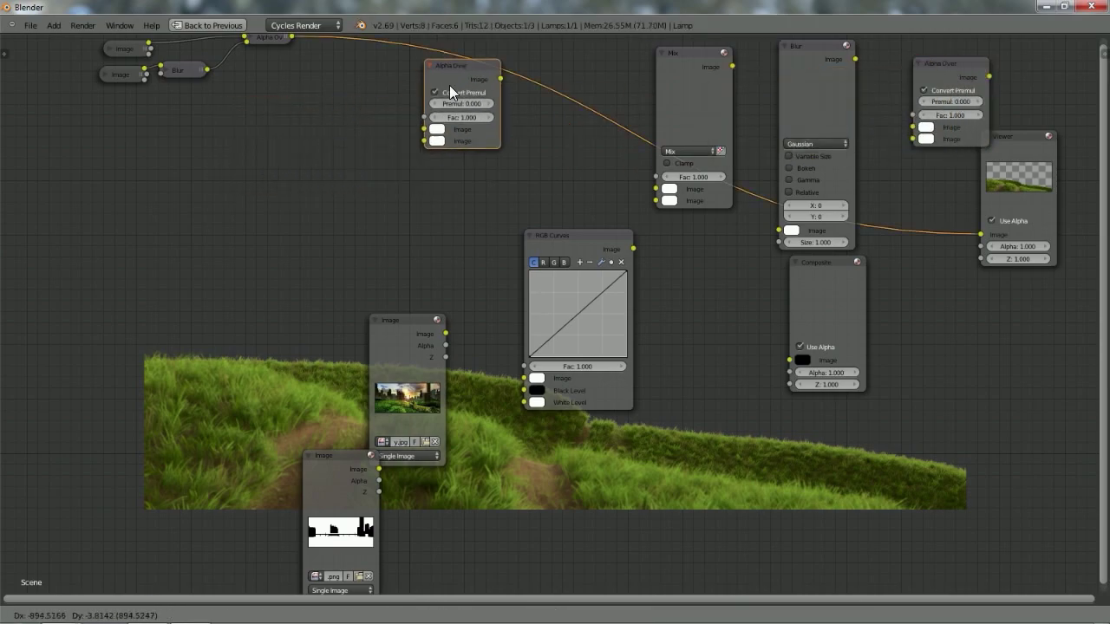
{"action": "left_click", "coordinate": [453, 90]}
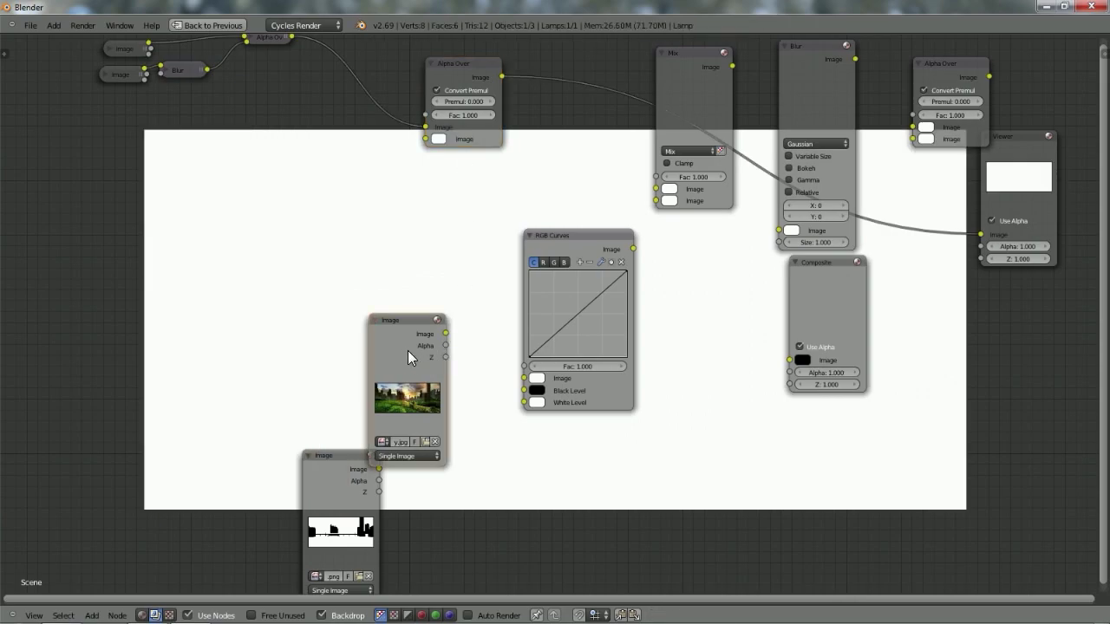
{"action": "left_click_drag", "start_coordinate": [407, 350], "coordinate": [425, 139]}
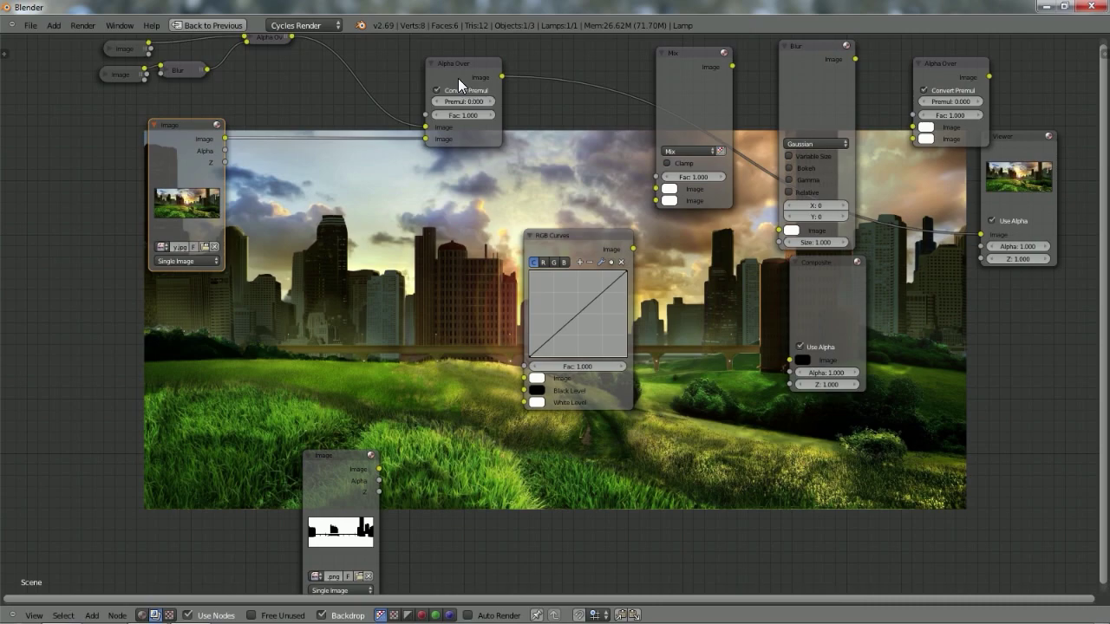
{"action": "left_click_drag", "start_coordinate": [426, 138], "coordinate": [418, 126]}
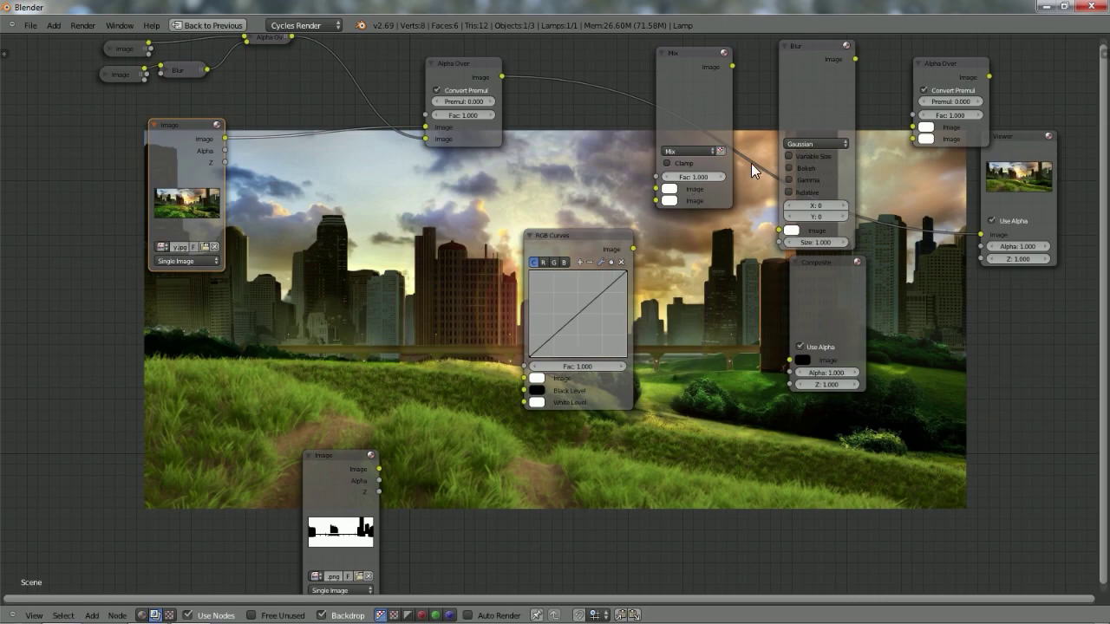
Move the city image node lower left and insert RGB Curves into the link feeding Alpha Over.
{"action": "left_click", "coordinate": [567, 238]}
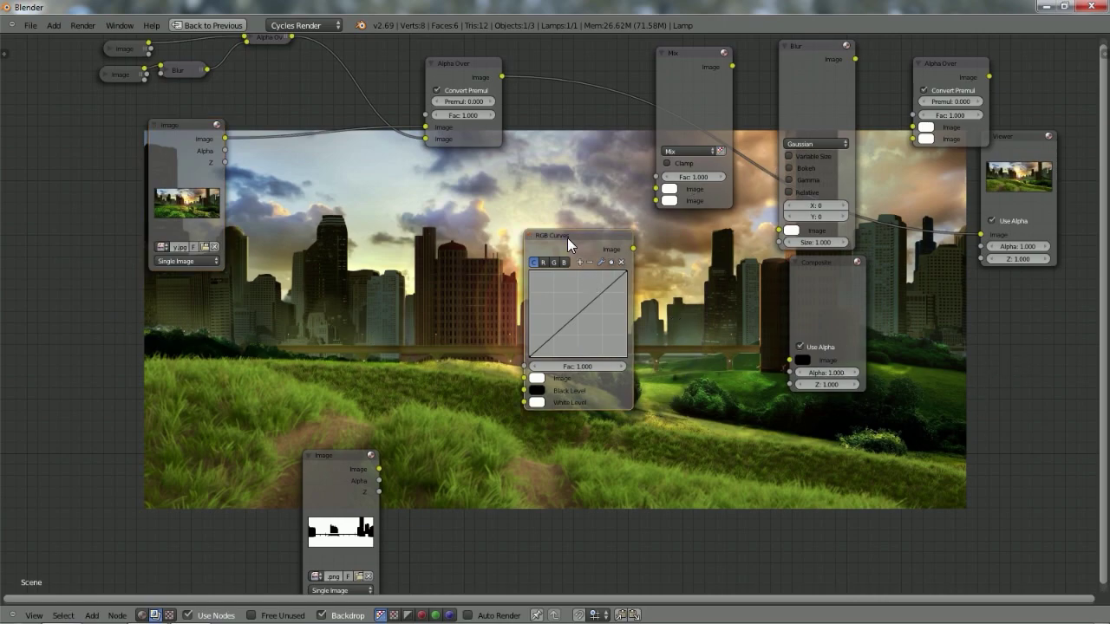
{"action": "key", "text": "g"}
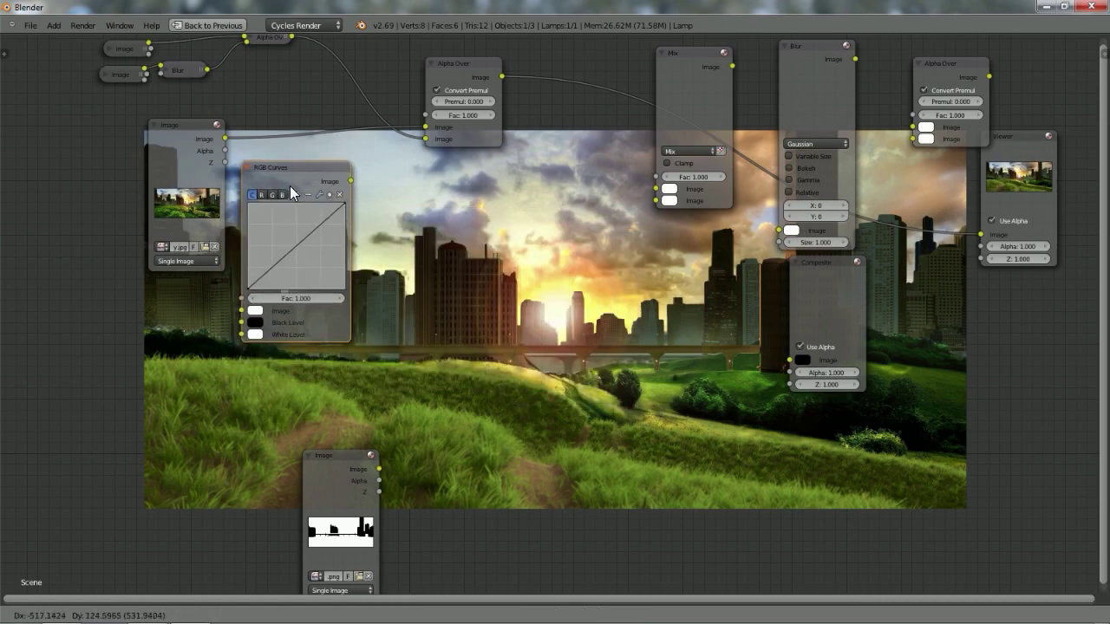
{"action": "left_click", "coordinate": [454, 276]}
{"action": "left_click_drag", "start_coordinate": [477, 85], "coordinate": [547, 149]}
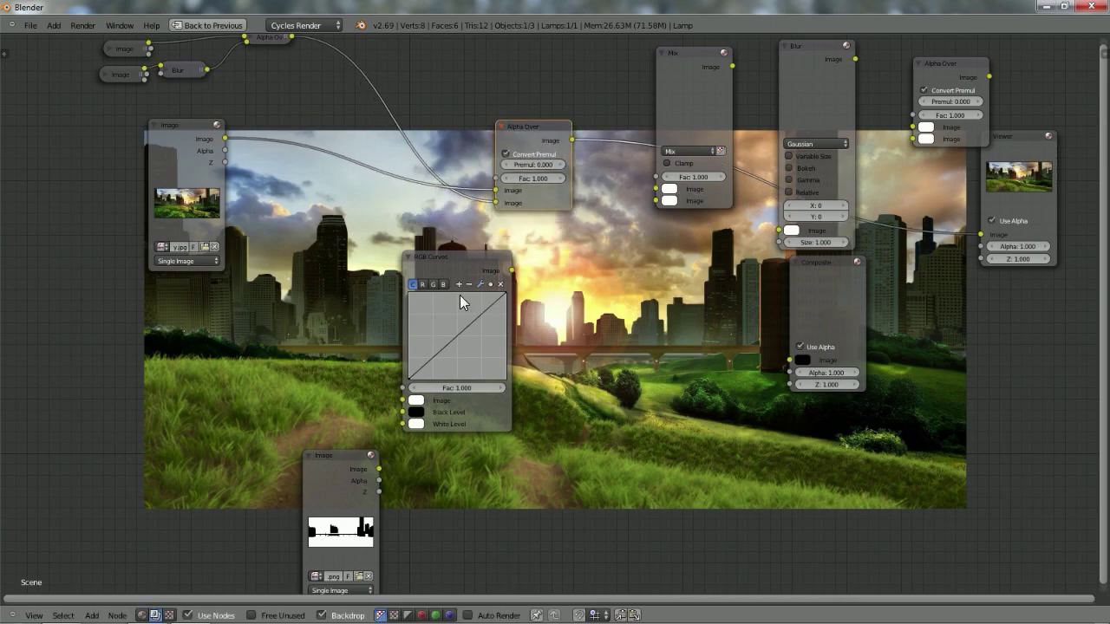
{"action": "left_click", "coordinate": [170, 151]}
{"action": "left_click_drag", "start_coordinate": [170, 151], "coordinate": [84, 385]}
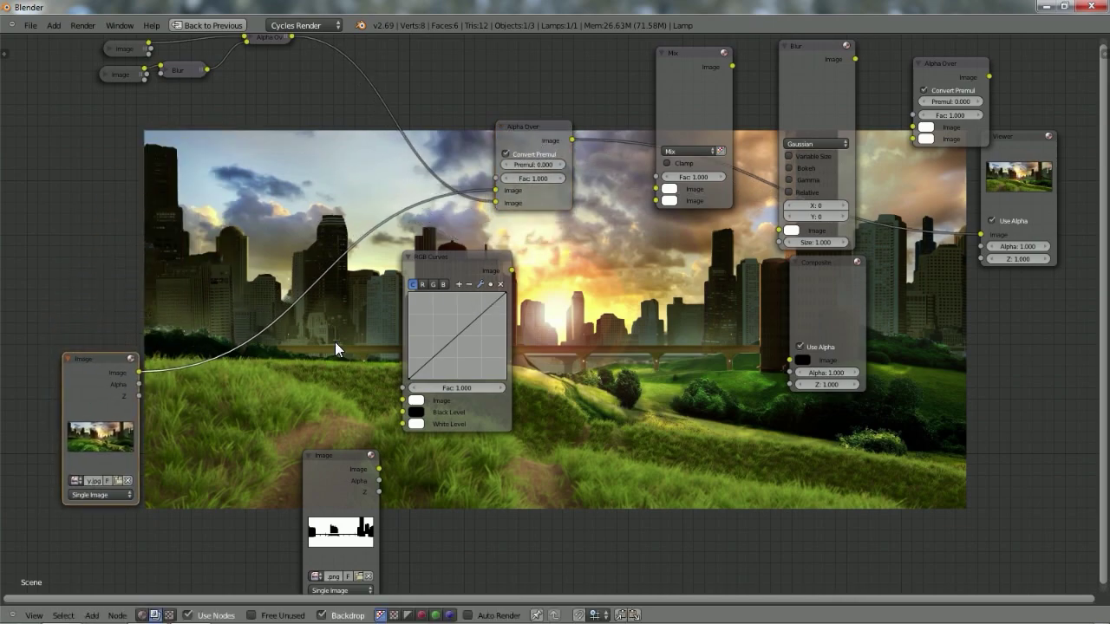
{"action": "right_click", "coordinate": [433, 314]}
{"action": "key", "text": "Escape"}
{"action": "left_click", "coordinate": [472, 260]}
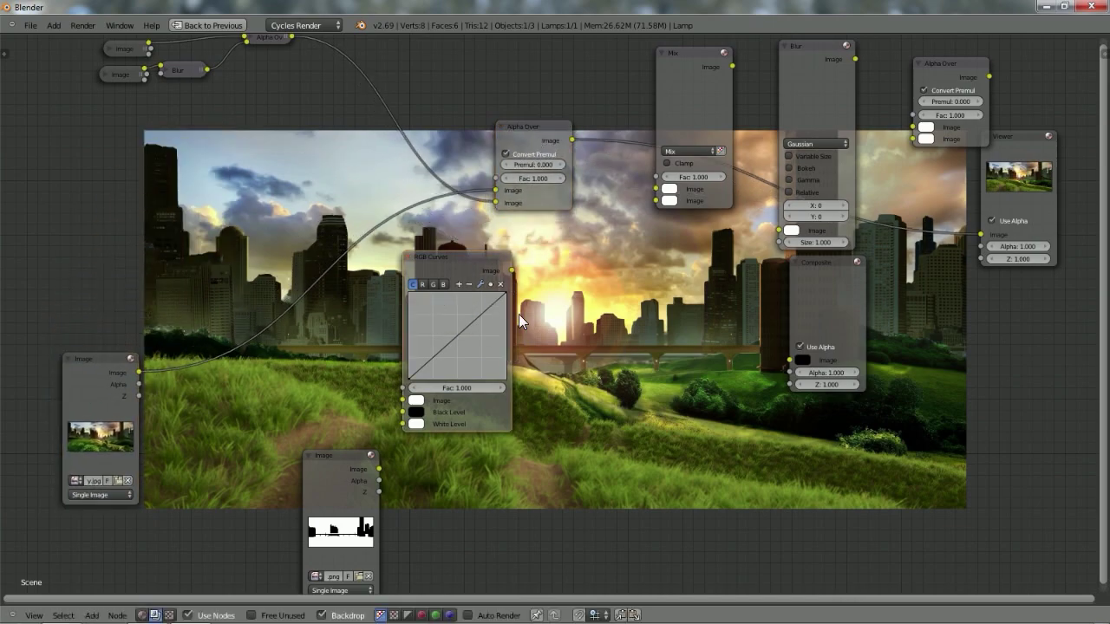
{"action": "key", "text": "g"}
{"action": "left_click", "coordinate": [426, 76]}
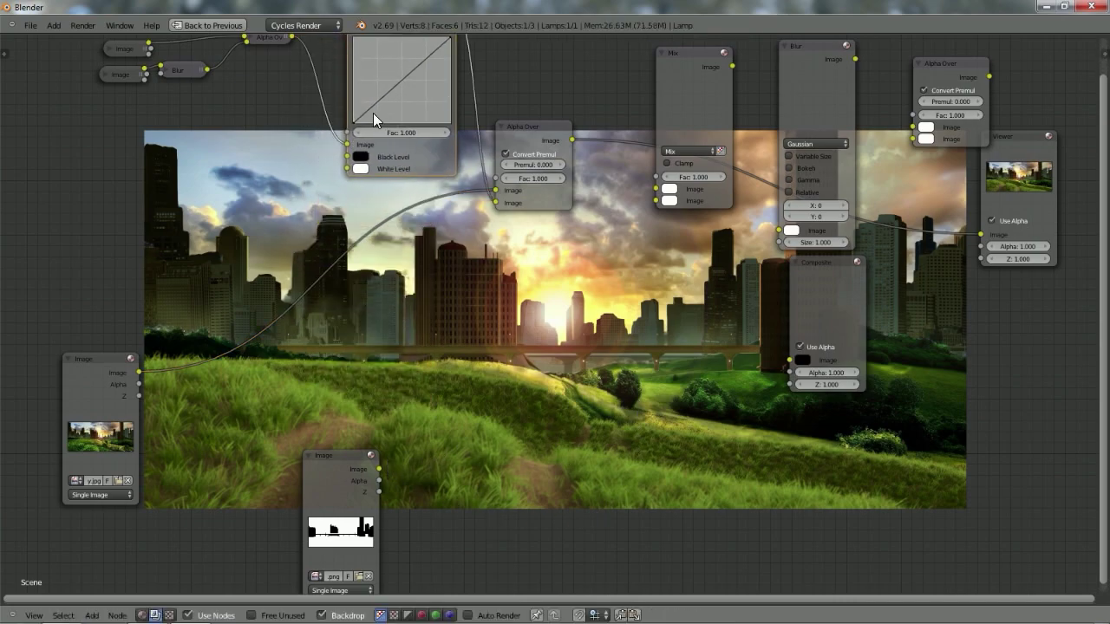
Bend the RGB curve into an S shape to deepen shadows and brighten highlights.
{"action": "scroll", "coordinate": [489, 227], "scroll_direction": "up", "scroll_amount": 1, "text": "shift"}
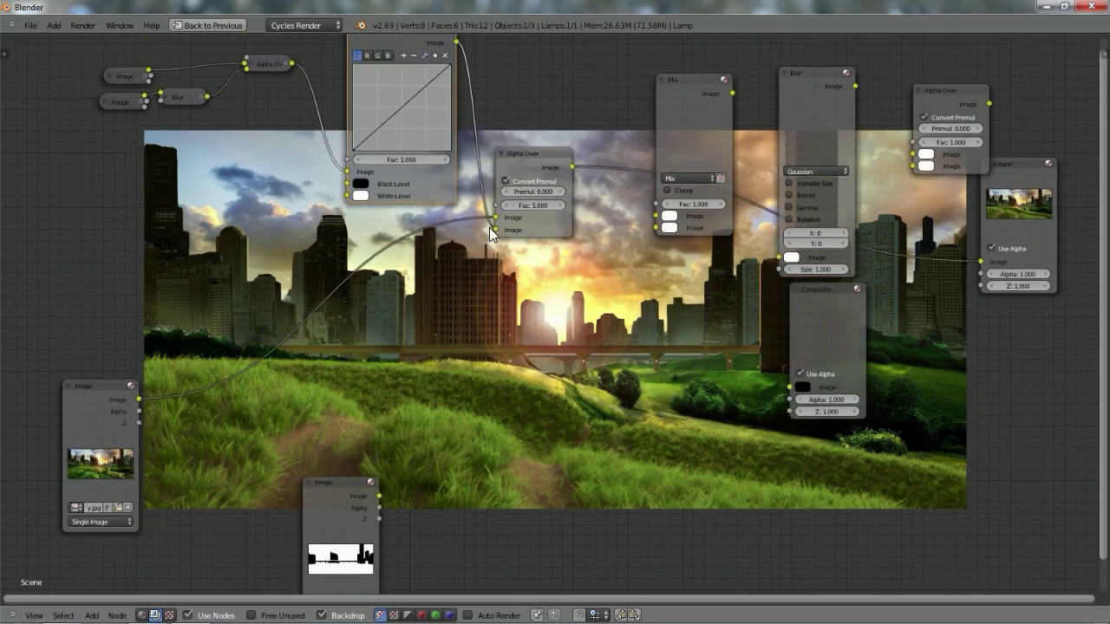
{"action": "left_click_drag", "start_coordinate": [378, 124], "coordinate": [383, 130]}
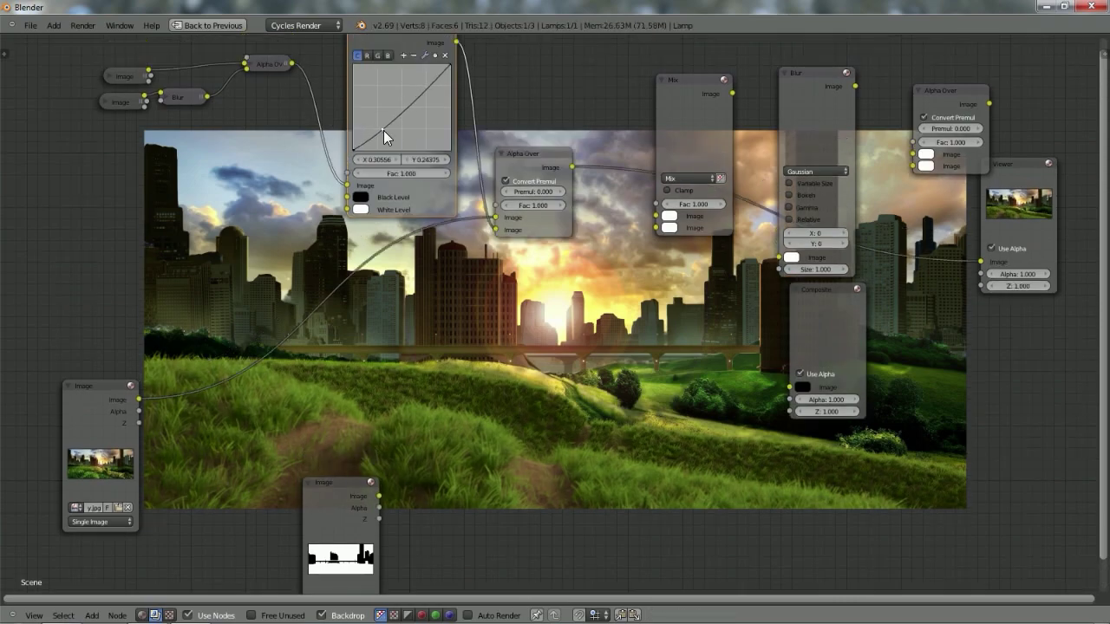
{"action": "left_click_drag", "start_coordinate": [425, 90], "coordinate": [424, 87]}
{"action": "left_click", "coordinate": [381, 128]}
{"action": "left_click_drag", "start_coordinate": [382, 128], "coordinate": [397, 147]}
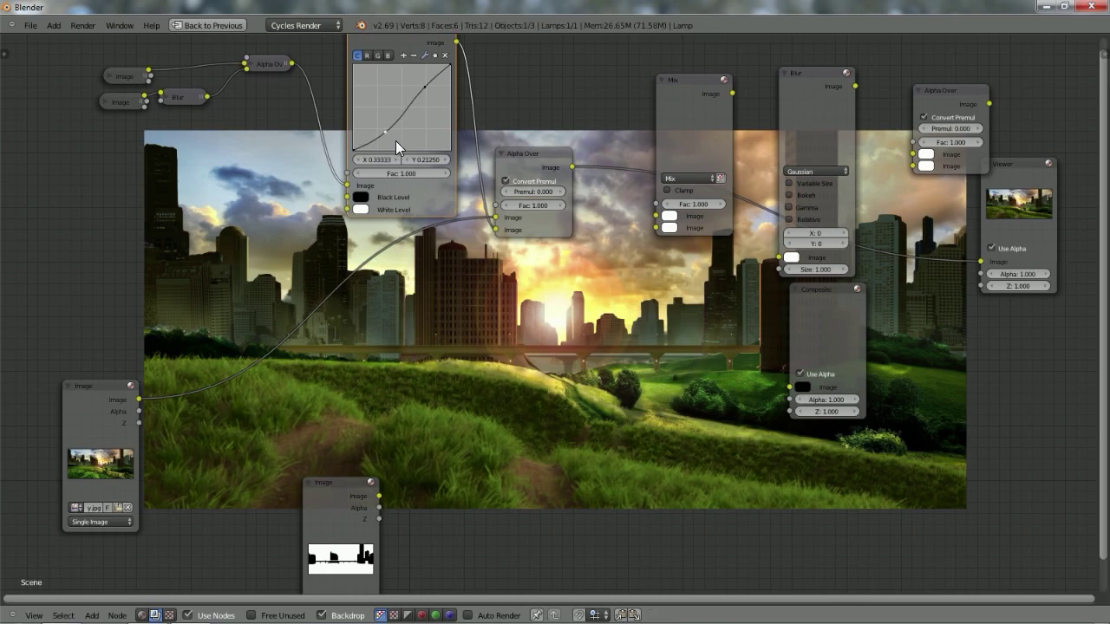
{"action": "left_click", "coordinate": [405, 108]}
{"action": "left_click_drag", "start_coordinate": [424, 87], "coordinate": [432, 84]}
{"action": "left_click_drag", "start_coordinate": [385, 132], "coordinate": [376, 146]}
{"action": "scroll", "coordinate": [469, 226], "scroll_direction": "down", "scroll_amount": 2}
Collapse the RGB Curves node and move the city Image node up-right toward Alpha Over.
{"action": "left_click", "coordinate": [406, 106]}
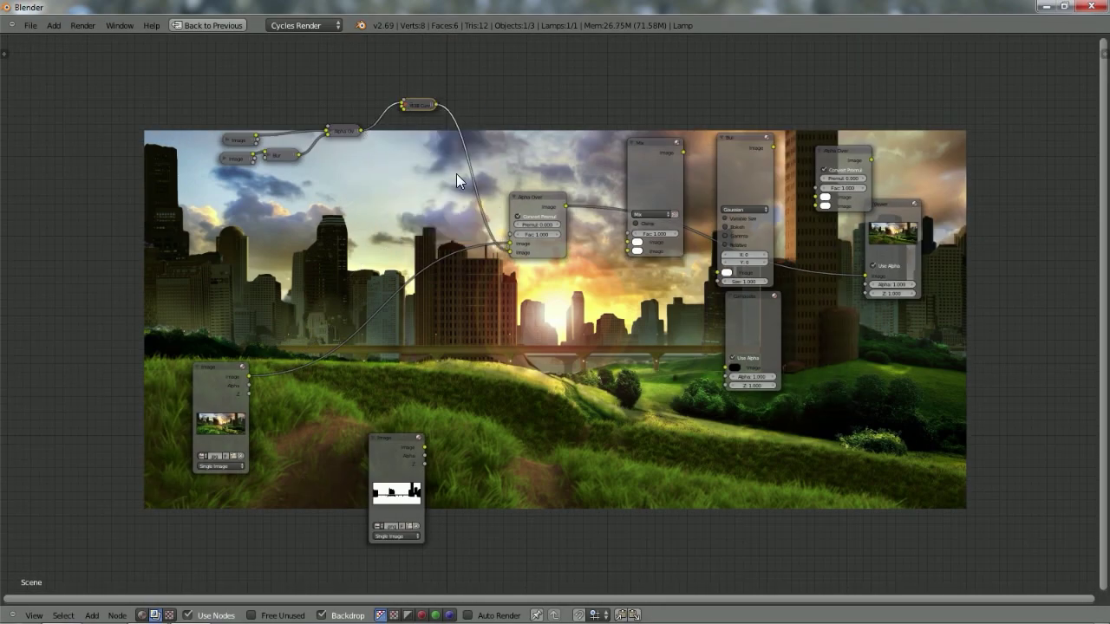
{"action": "scroll", "coordinate": [452, 205], "scroll_direction": "up", "scroll_amount": 1}
{"action": "scroll", "coordinate": [532, 208], "scroll_direction": "up", "scroll_amount": 1}
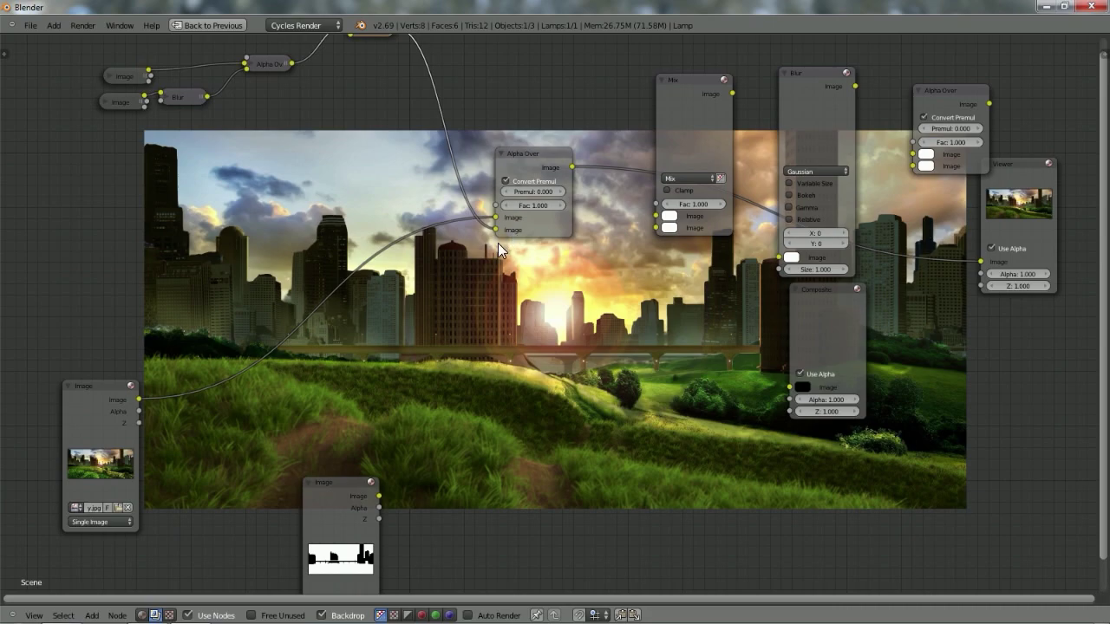
{"action": "left_click", "coordinate": [89, 399]}
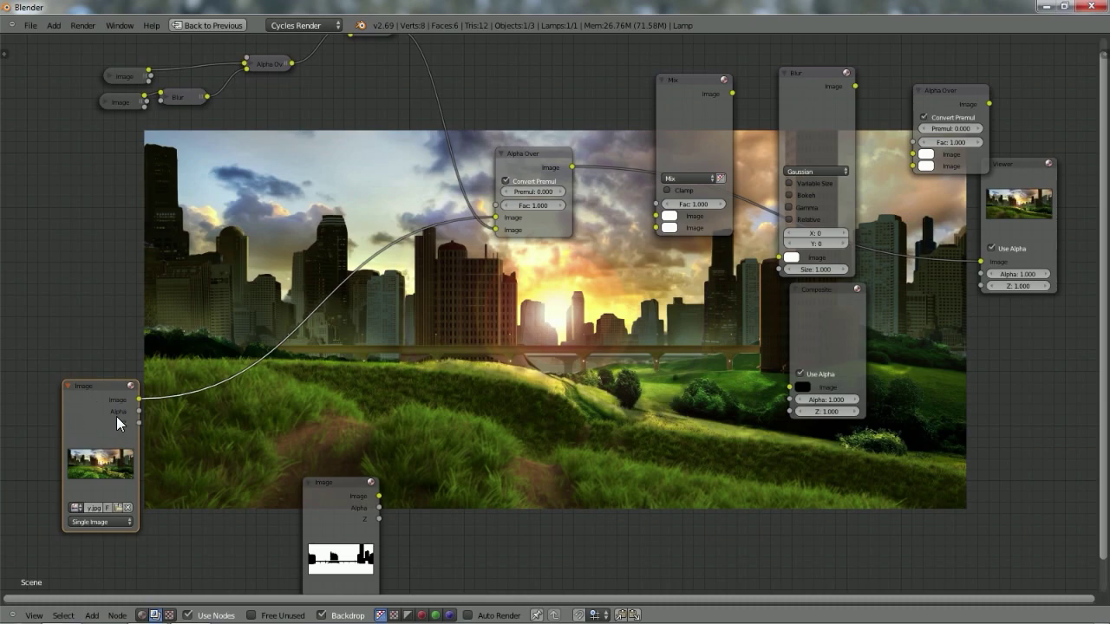
{"action": "left_click_drag", "start_coordinate": [116, 422], "coordinate": [233, 328]}
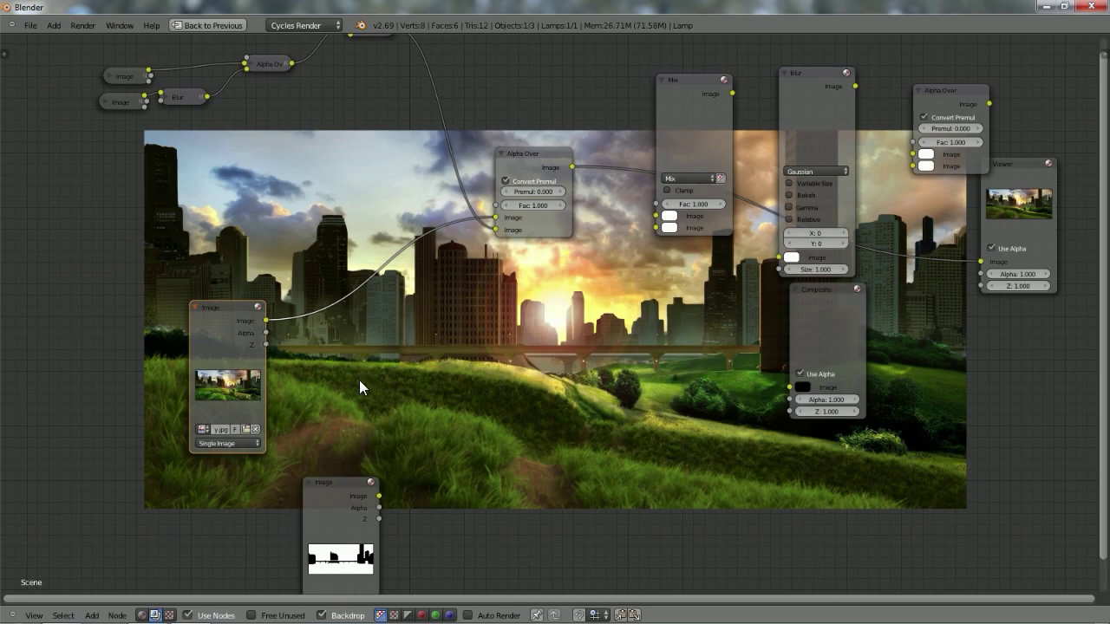
Add a Multiply Mix node fed by the city image and silhouette, previewed in the Viewer.
{"action": "key", "text": "shift+a"}
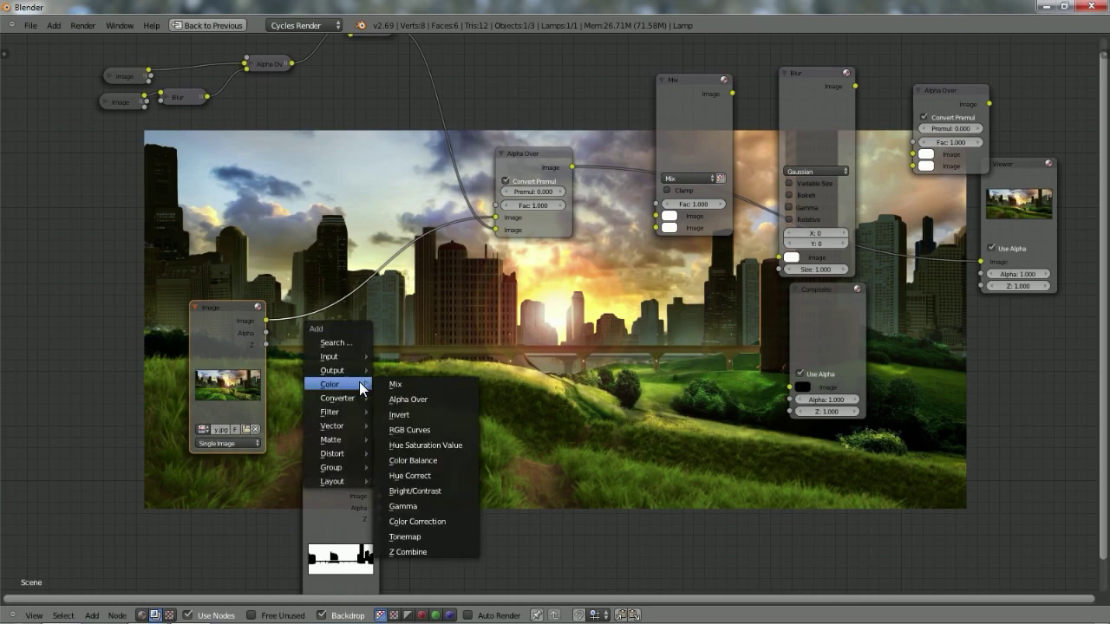
{"action": "left_click", "coordinate": [403, 387]}
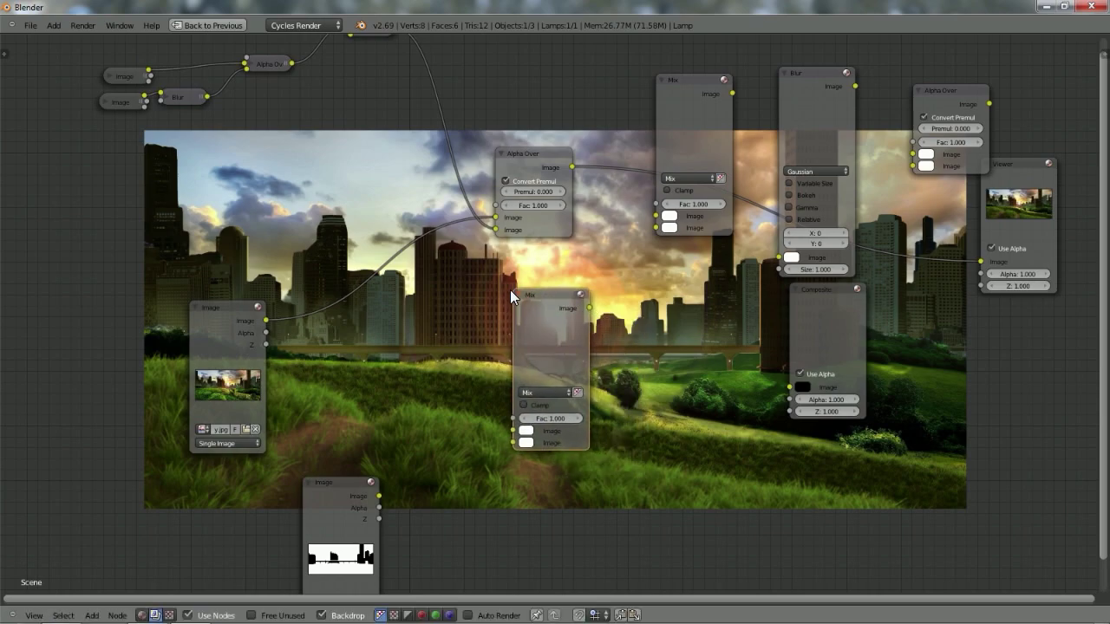
{"action": "left_click", "coordinate": [536, 395]}
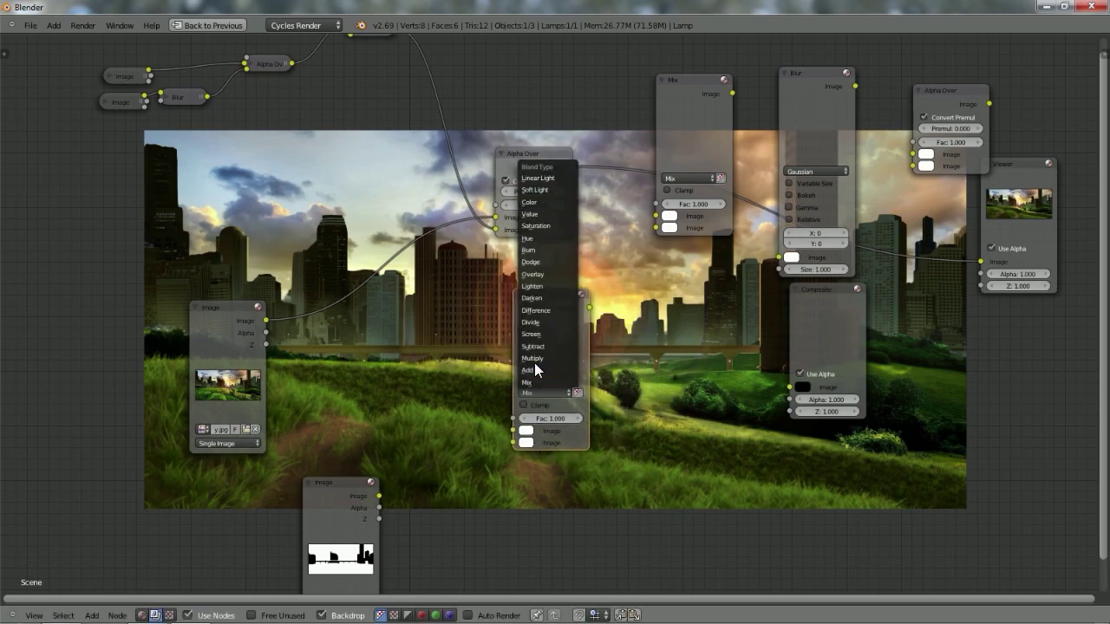
{"action": "left_click", "coordinate": [534, 359]}
{"action": "left_click_drag", "start_coordinate": [265, 321], "coordinate": [514, 431]}
{"action": "left_click", "coordinate": [559, 340], "text": "ctrl+shift"}
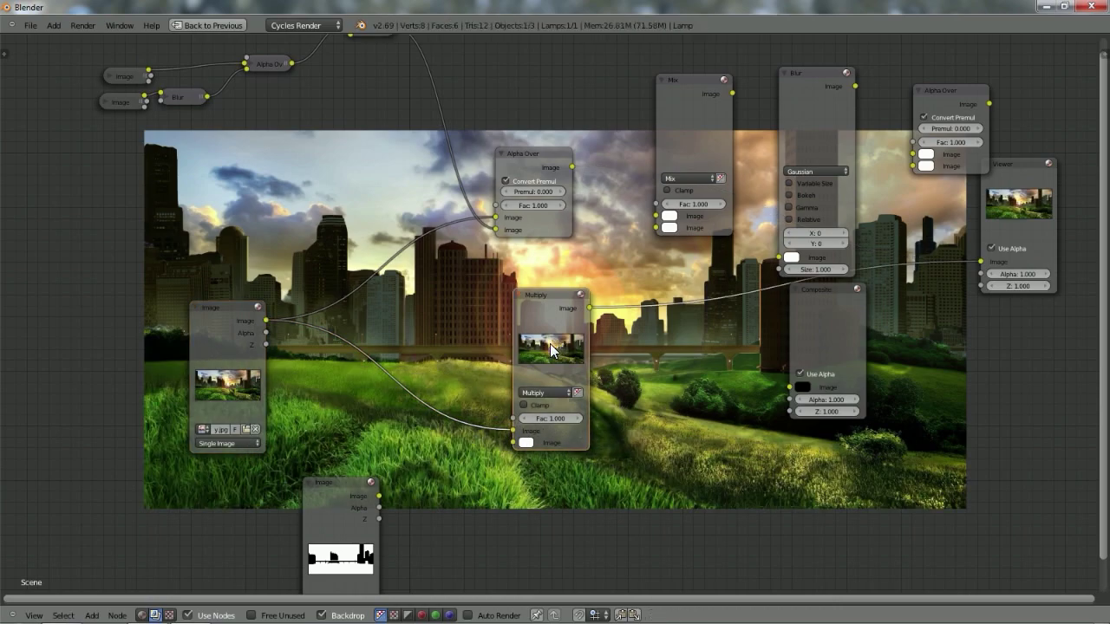
{"action": "left_click_drag", "start_coordinate": [379, 496], "coordinate": [514, 441]}
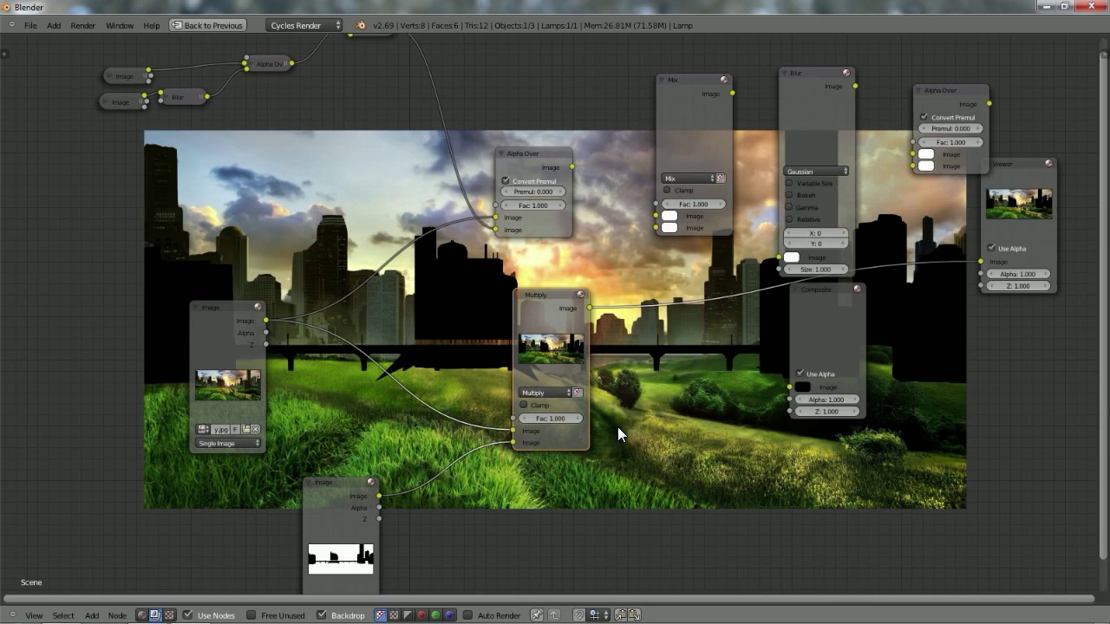
Swap the Multiply node's two image inputs and try factors of 1.0 and 0.9.
{"action": "scroll", "coordinate": [617, 427], "scroll_direction": "up", "scroll_amount": 2}
{"action": "left_click_drag", "start_coordinate": [502, 476], "coordinate": [607, 446]}
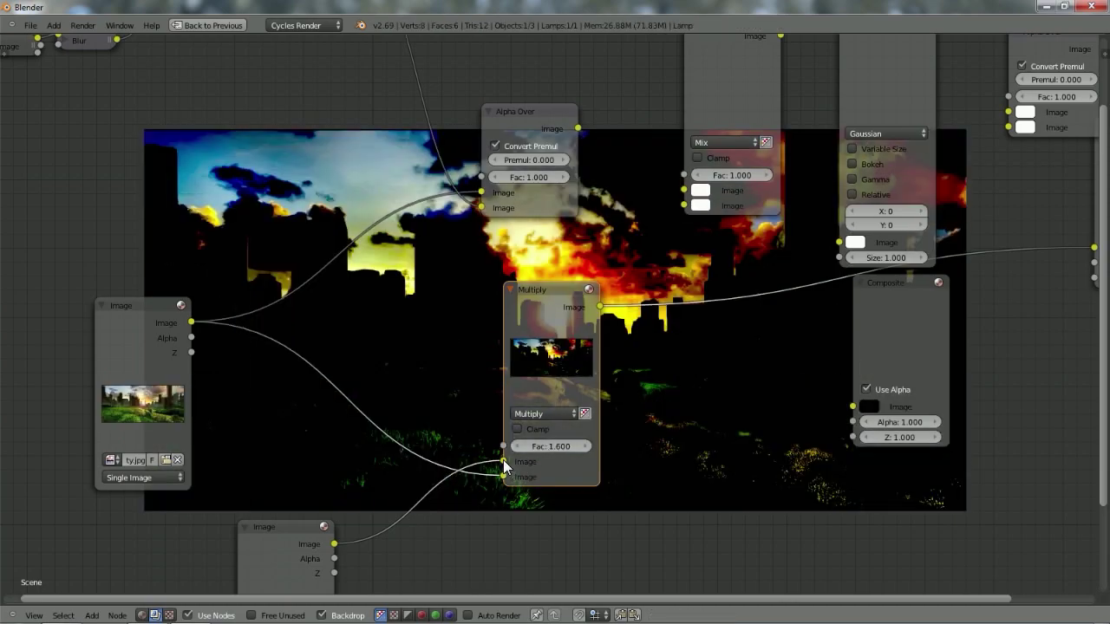
{"action": "left_click_drag", "start_coordinate": [503, 461], "coordinate": [465, 444]}
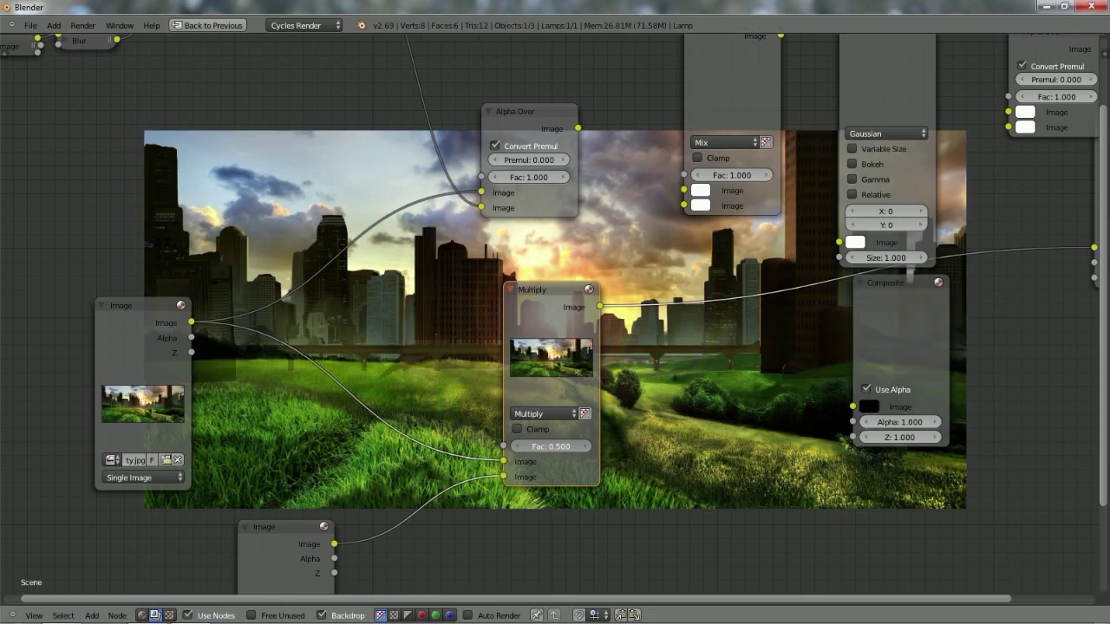
{"action": "left_click_drag", "start_coordinate": [552, 446], "coordinate": [565, 446]}
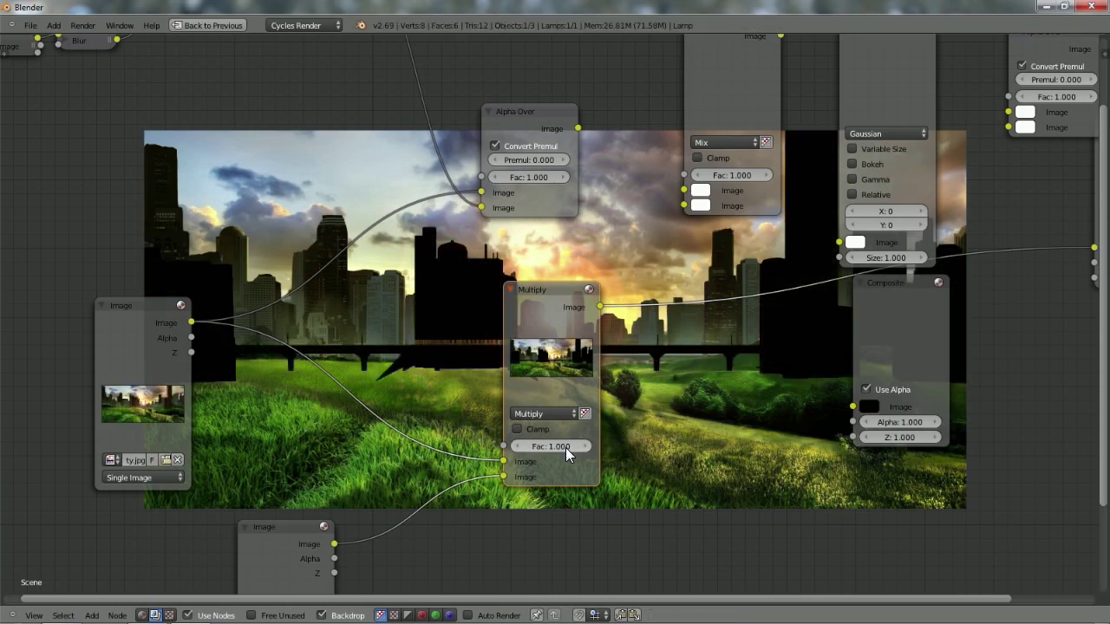
{"action": "left_click", "coordinate": [517, 446]}
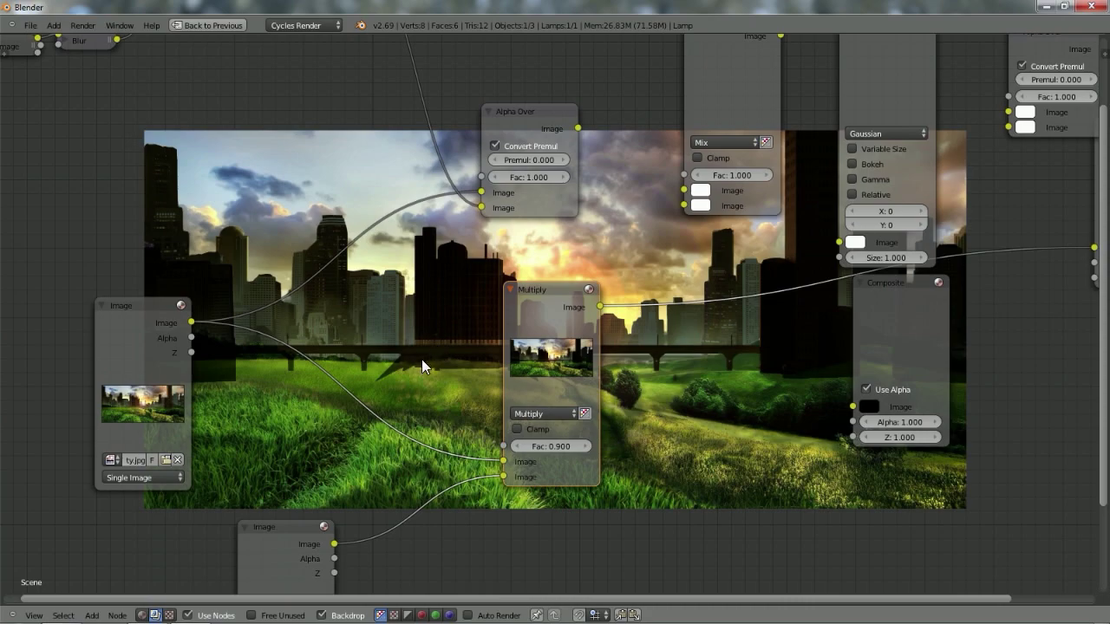
Enlarge the backdrop preview and lower the Multiply factor through 0.7 to 0.5.
{"action": "key", "text": "alt+v"}
{"action": "key", "text": "alt+v"}
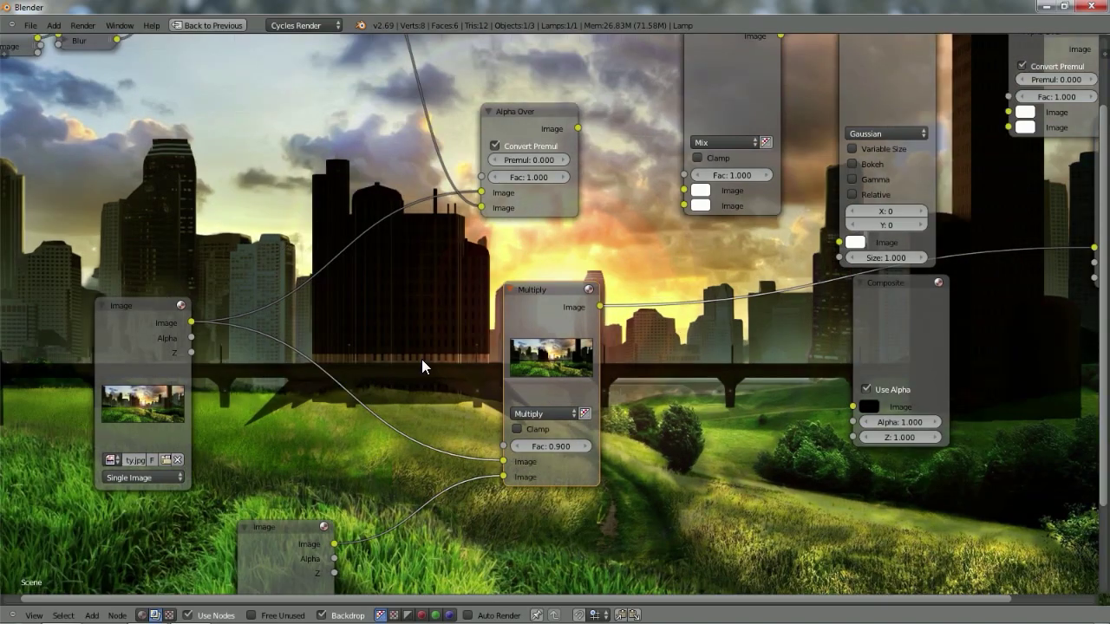
{"action": "key", "text": "alt+v"}
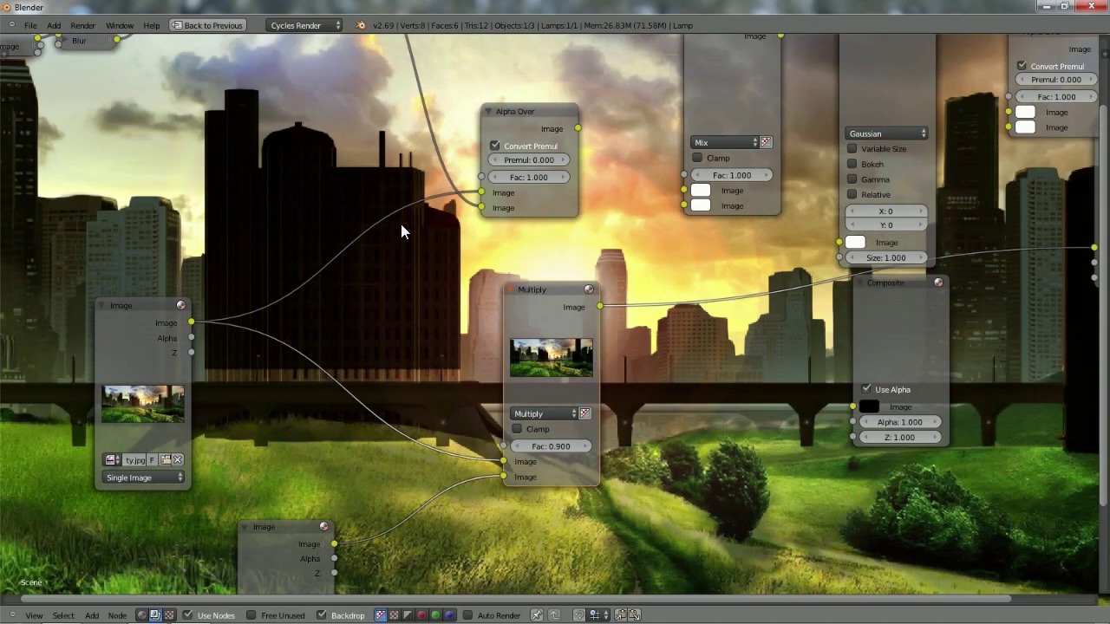
{"action": "key", "text": "alt+v"}
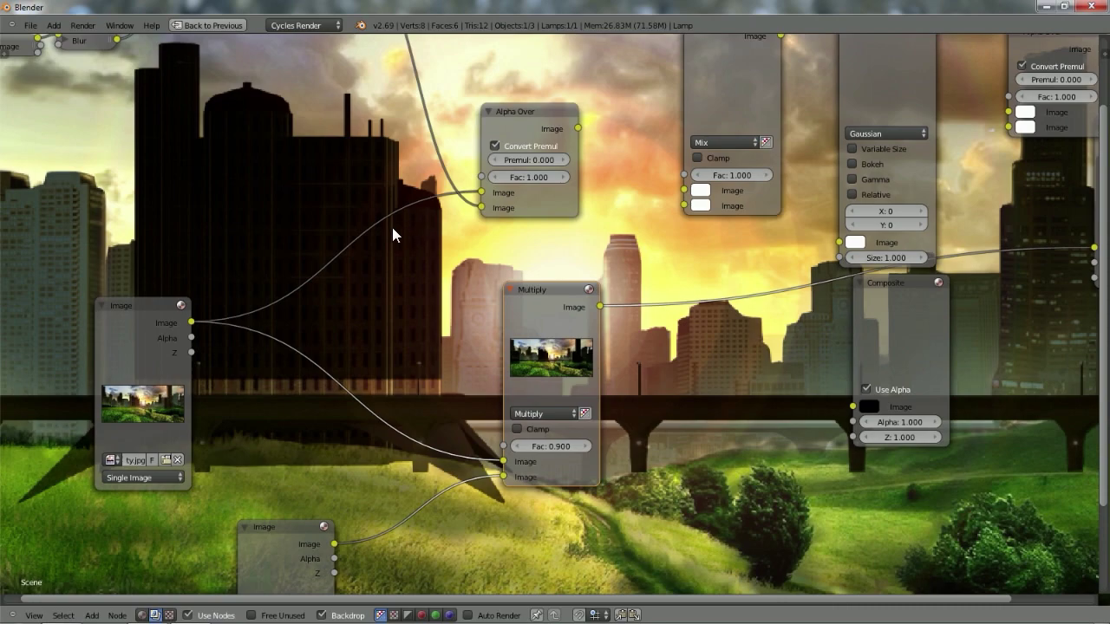
{"action": "left_click", "coordinate": [516, 445]}
{"action": "left_click", "coordinate": [516, 445]}
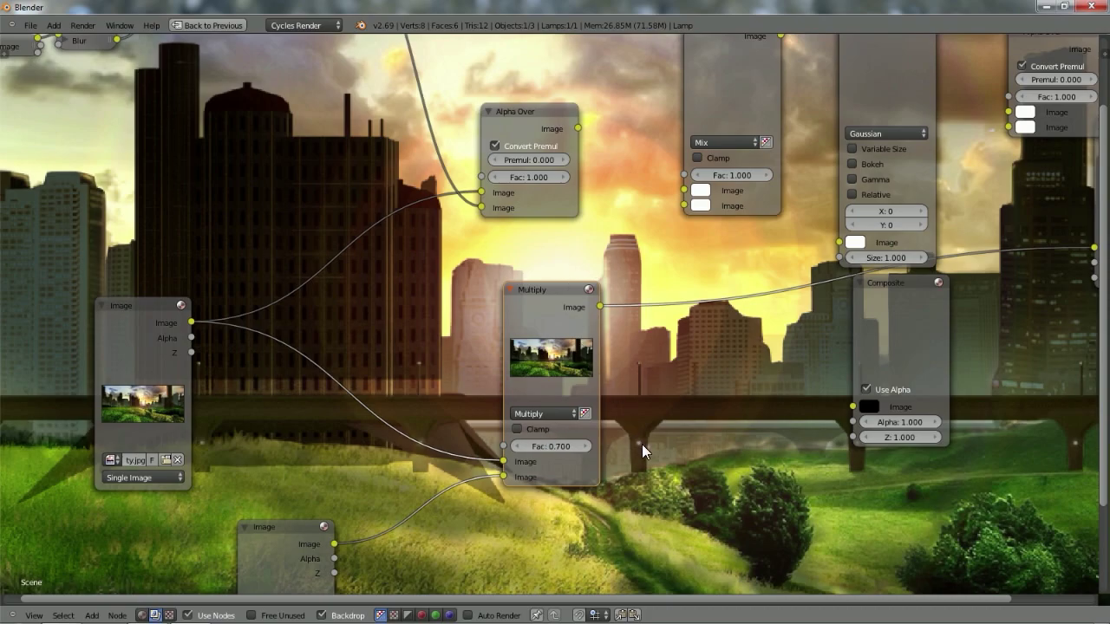
{"action": "left_click", "coordinate": [519, 446]}
{"action": "left_click", "coordinate": [519, 446]}
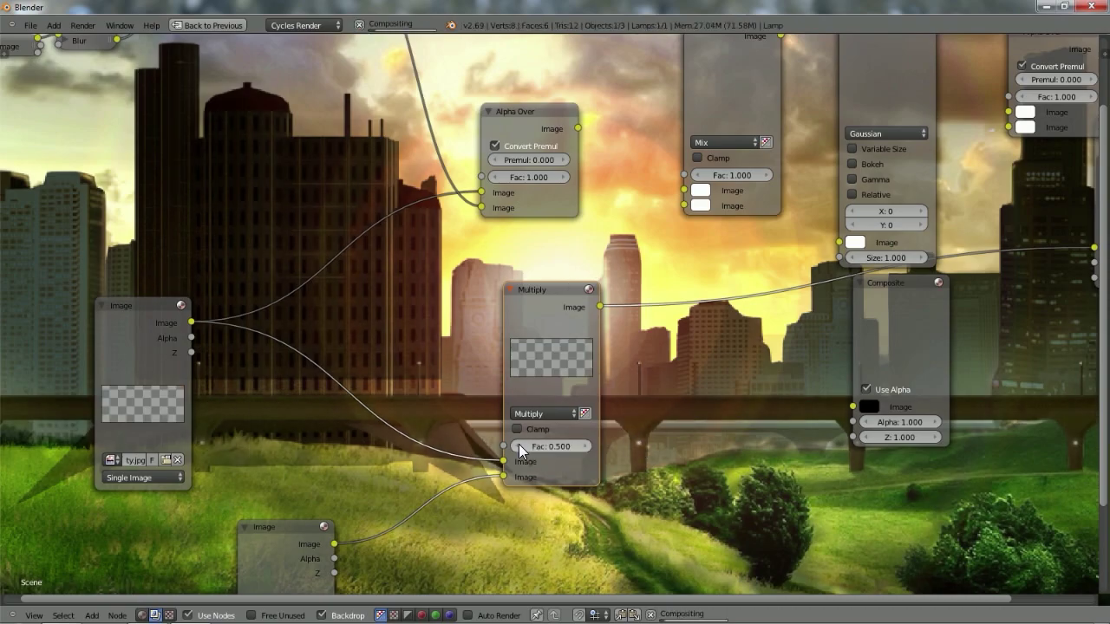
{"action": "scroll", "coordinate": [639, 387], "scroll_direction": "down", "scroll_amount": 2}
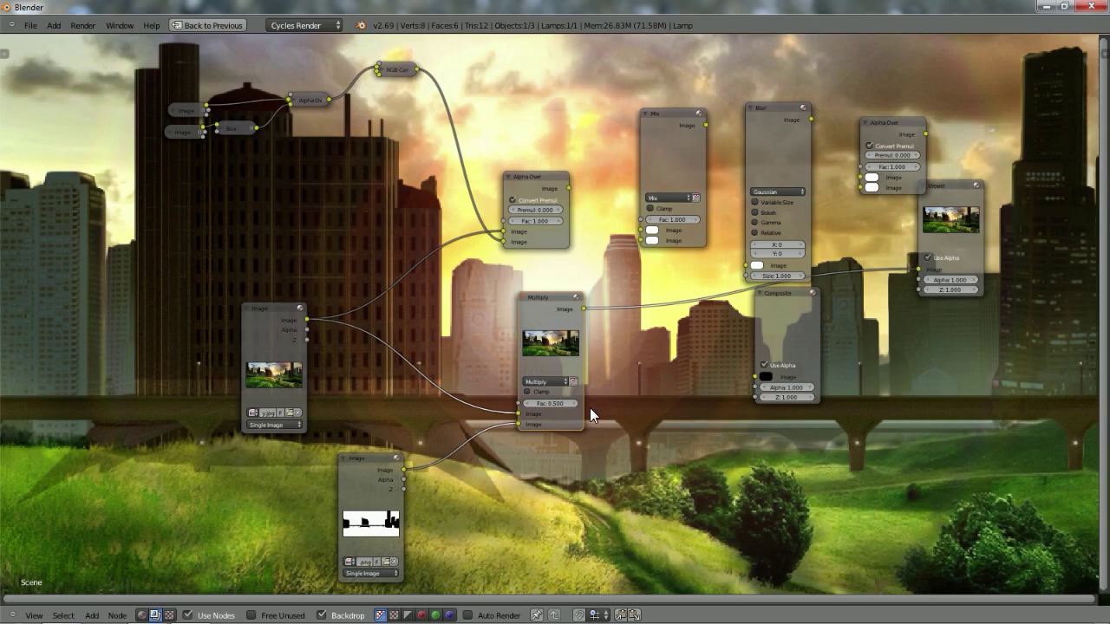
Delete the Multiply node, keeping its links reconnected.
{"action": "key", "text": "ctrl+x"}
{"action": "scroll", "coordinate": [489, 435], "scroll_direction": "down", "scroll_amount": 2}
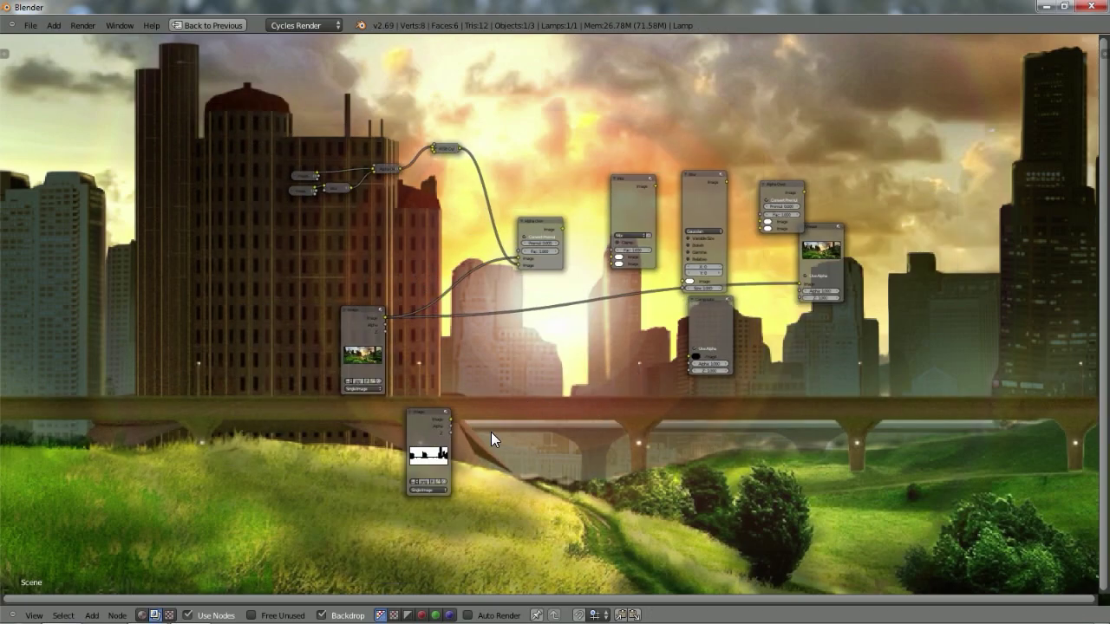
{"action": "scroll", "coordinate": [491, 432], "scroll_direction": "up", "scroll_amount": 1}
Reposition the city Image and Alpha Over nodes, then bring up Explorer's speederanim folder.
{"action": "right_click", "coordinate": [331, 324]}
{"action": "key", "text": "g"}
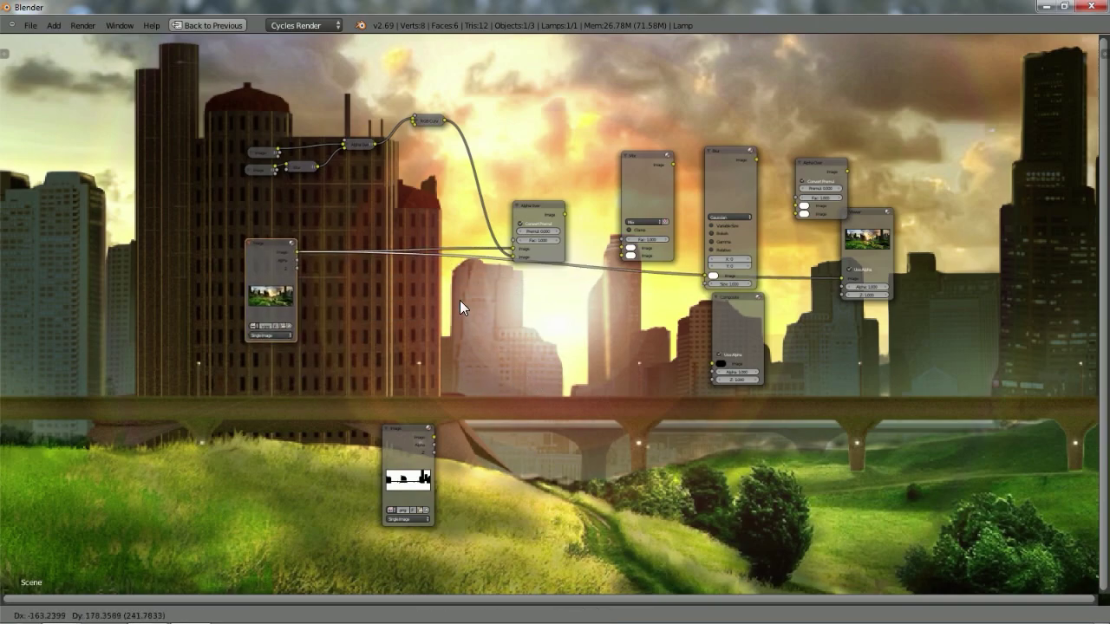
{"action": "left_click", "coordinate": [482, 314]}
{"action": "right_click", "coordinate": [525, 210]}
{"action": "key", "text": "g"}
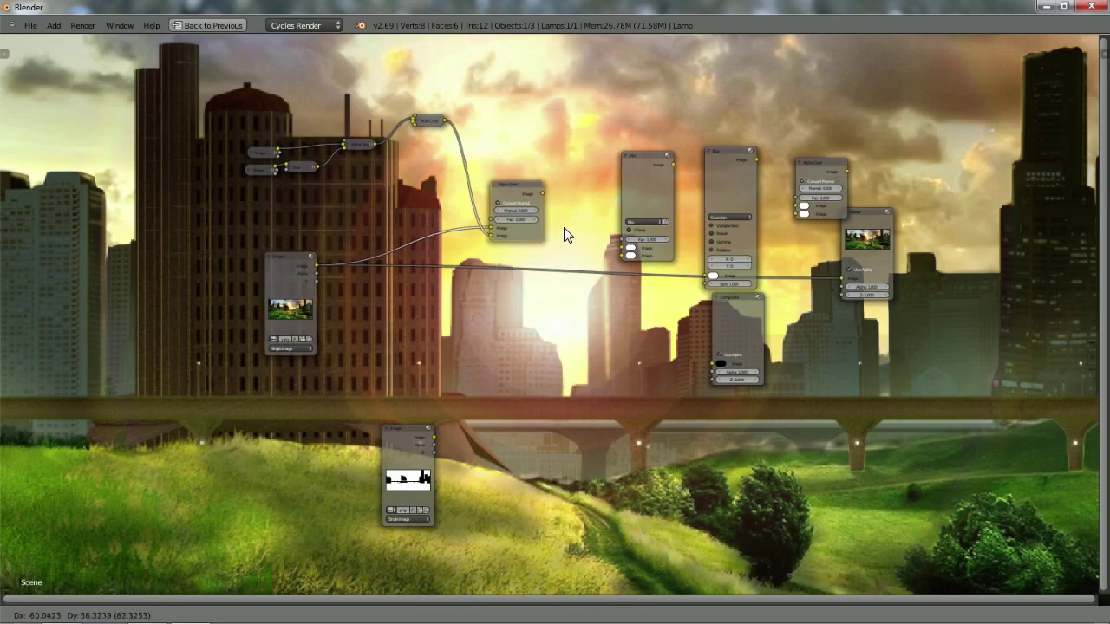
{"action": "left_click", "coordinate": [440, 221]}
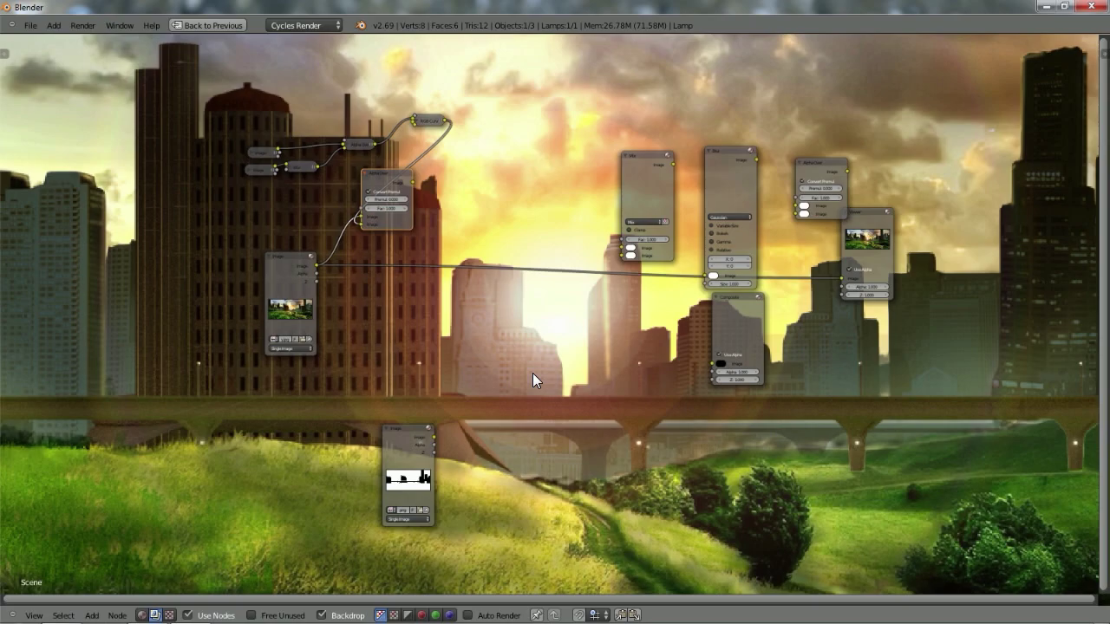
{"action": "left_click", "coordinate": [62, 612]}
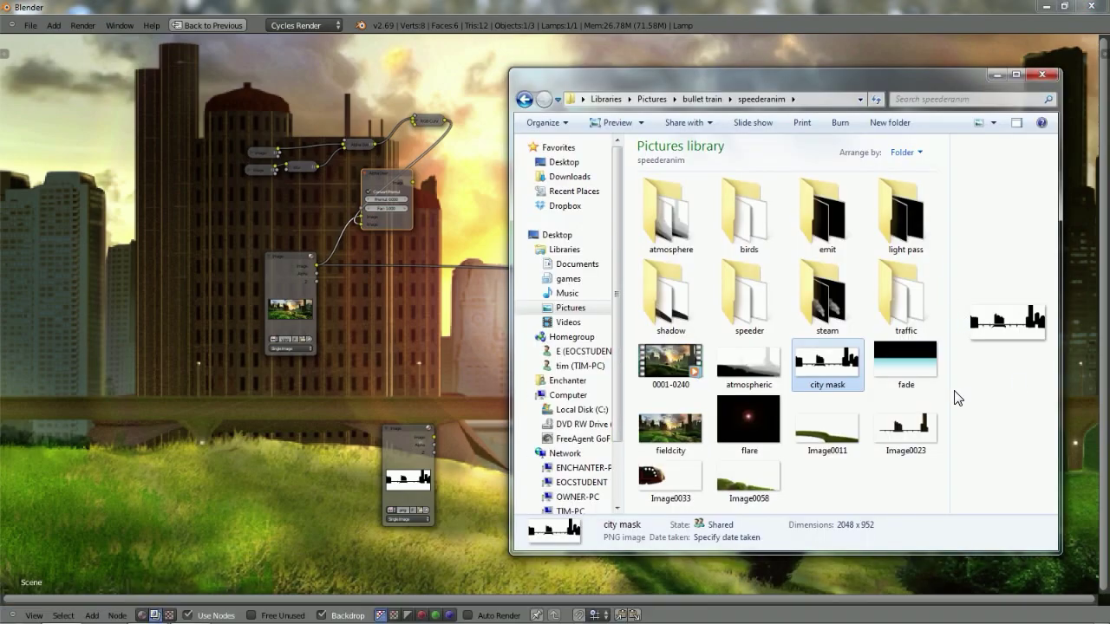
Drag Image0001 from the traffic folder into Blender's compositor as a new Image node.
{"action": "double_click", "coordinate": [906, 296]}
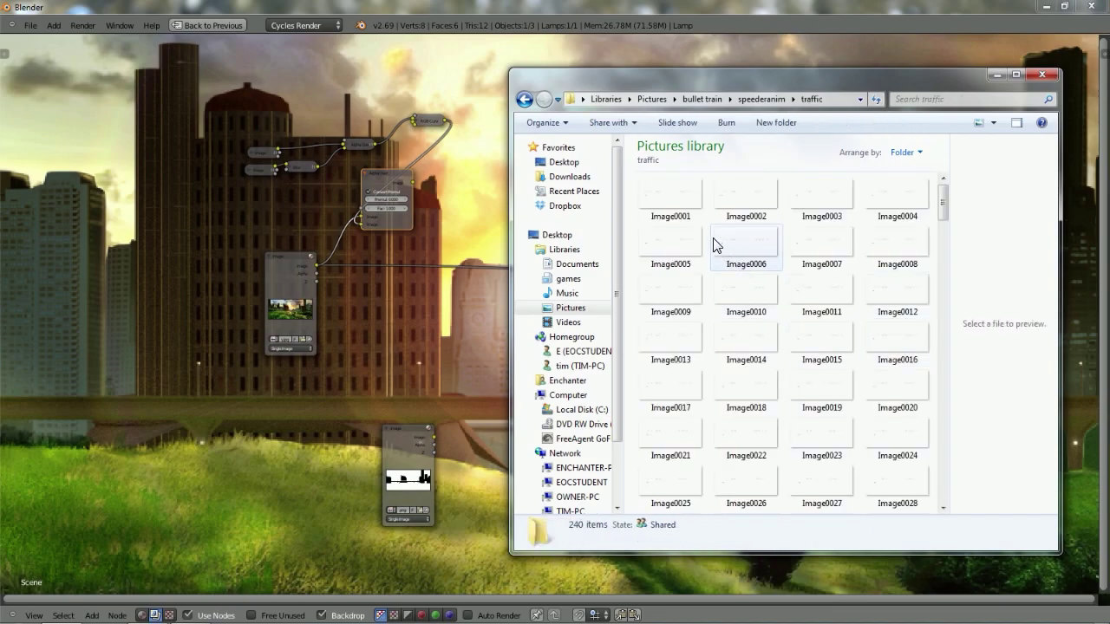
{"action": "left_click_drag", "start_coordinate": [683, 210], "coordinate": [267, 425]}
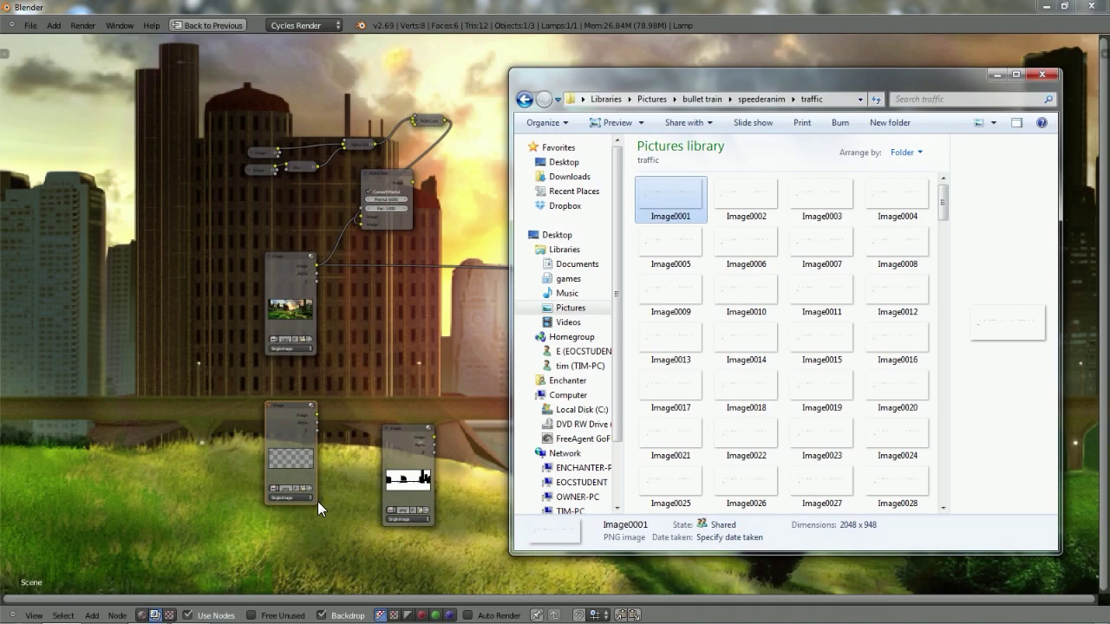
{"action": "left_click", "coordinate": [361, 302]}
{"action": "scroll", "coordinate": [298, 508], "scroll_direction": "up", "scroll_amount": 3}
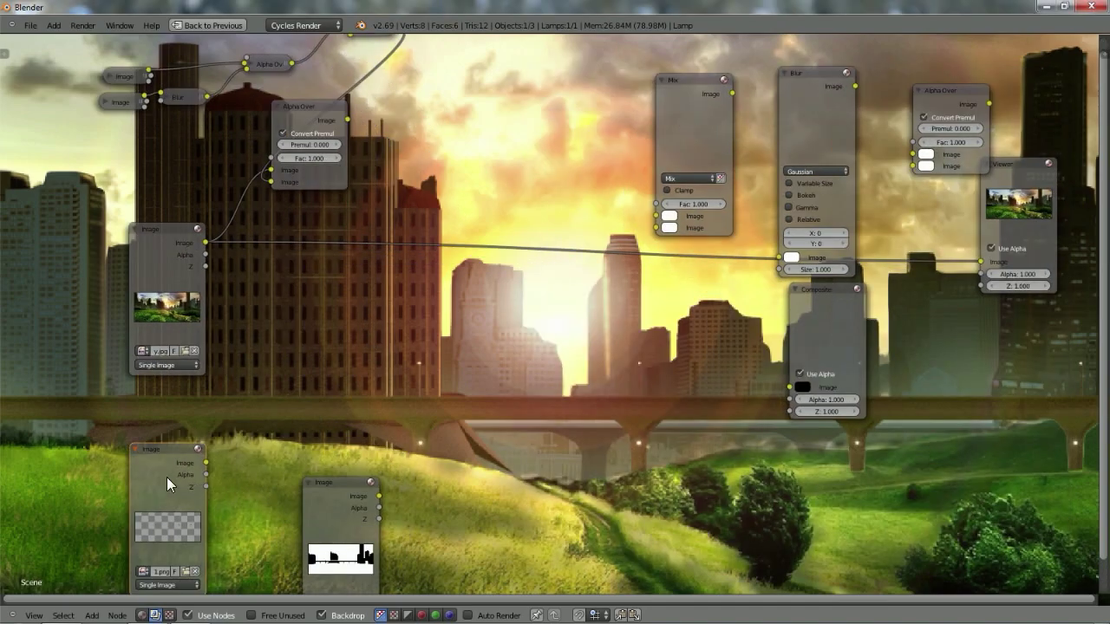
Move the traffic Image node up and make it a 250-frame Image Sequence.
{"action": "left_click_drag", "start_coordinate": [167, 477], "coordinate": [340, 311]}
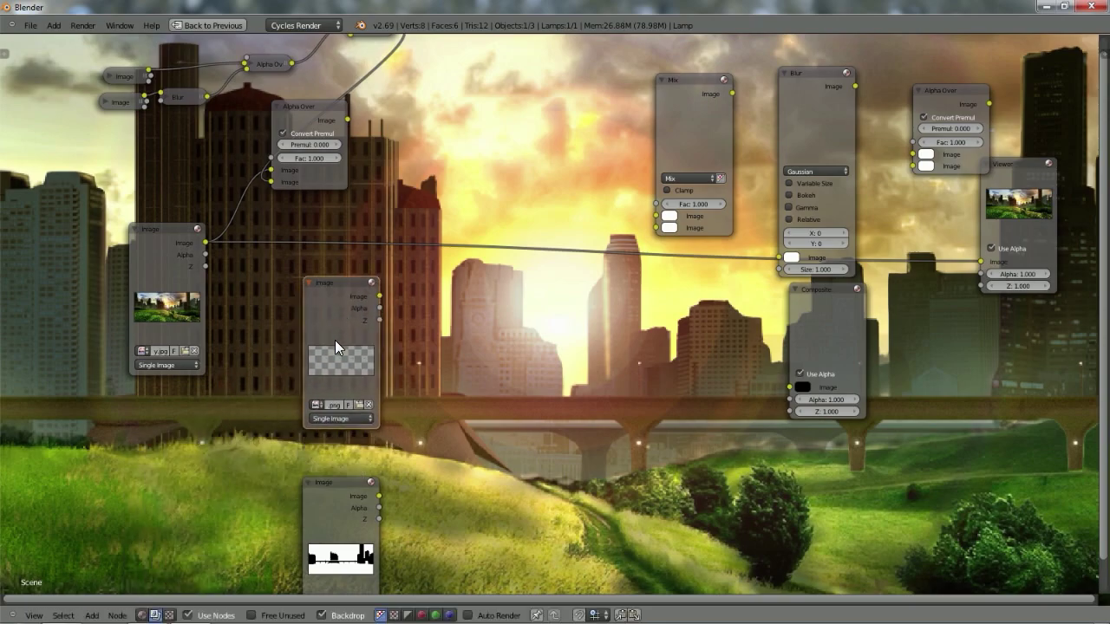
{"action": "left_click", "coordinate": [326, 421]}
{"action": "left_click", "coordinate": [331, 394]}
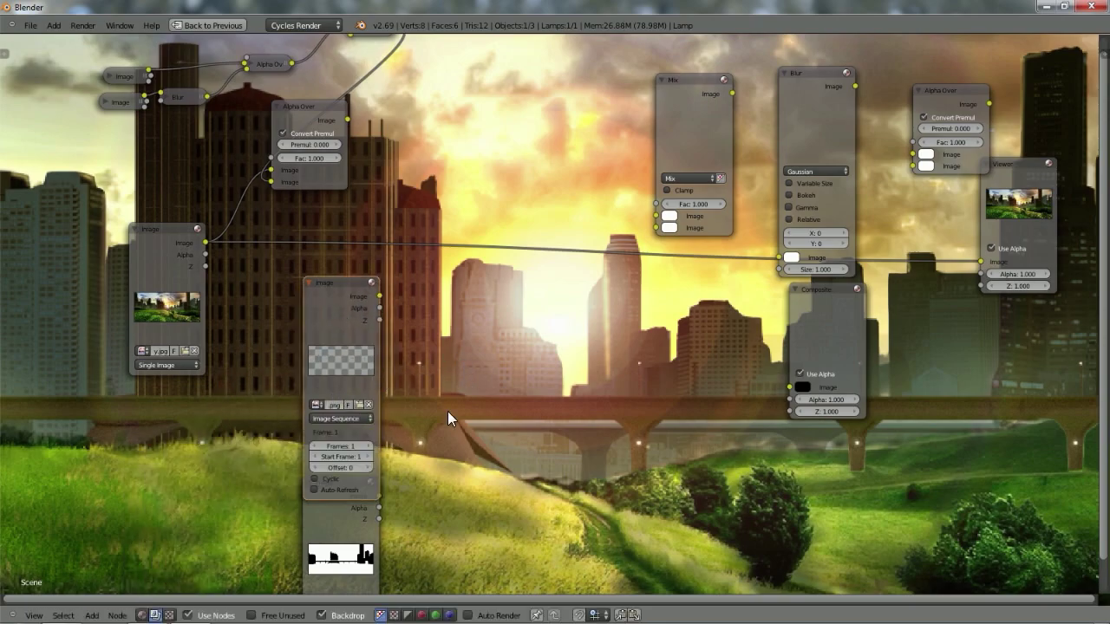
{"action": "left_click", "coordinate": [342, 445]}
{"action": "type", "text": "250"}
{"action": "key", "text": "Return"}
{"action": "scroll", "coordinate": [586, 290], "scroll_direction": "down", "scroll_amount": 2}
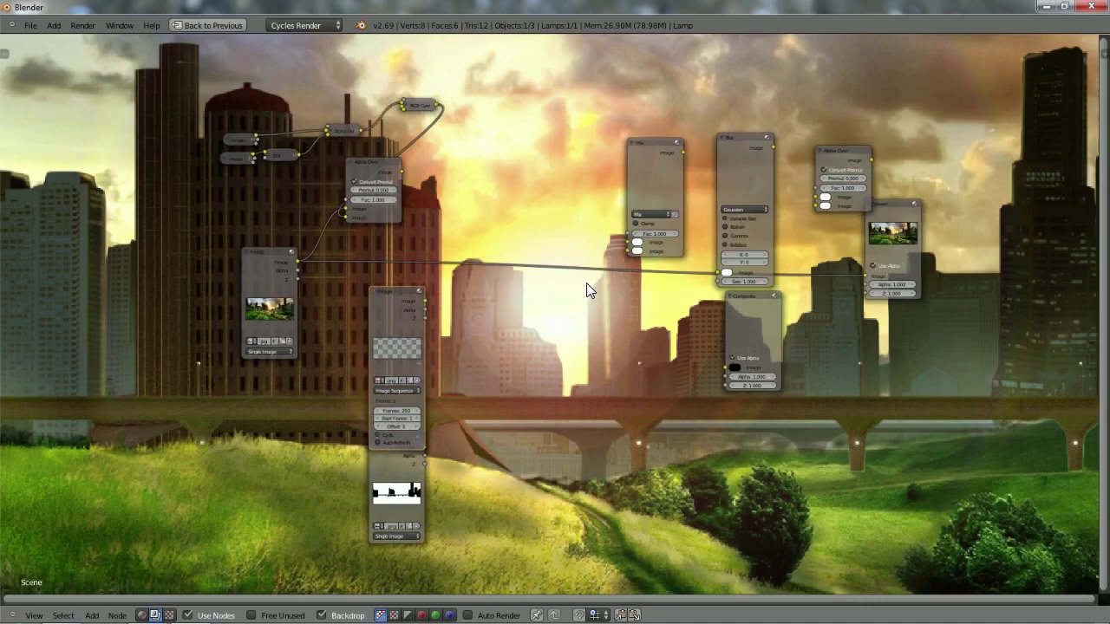
Duplicate the Alpha Over node and feed it the existing composite plus the traffic sequence.
{"action": "left_click", "coordinate": [837, 166]}
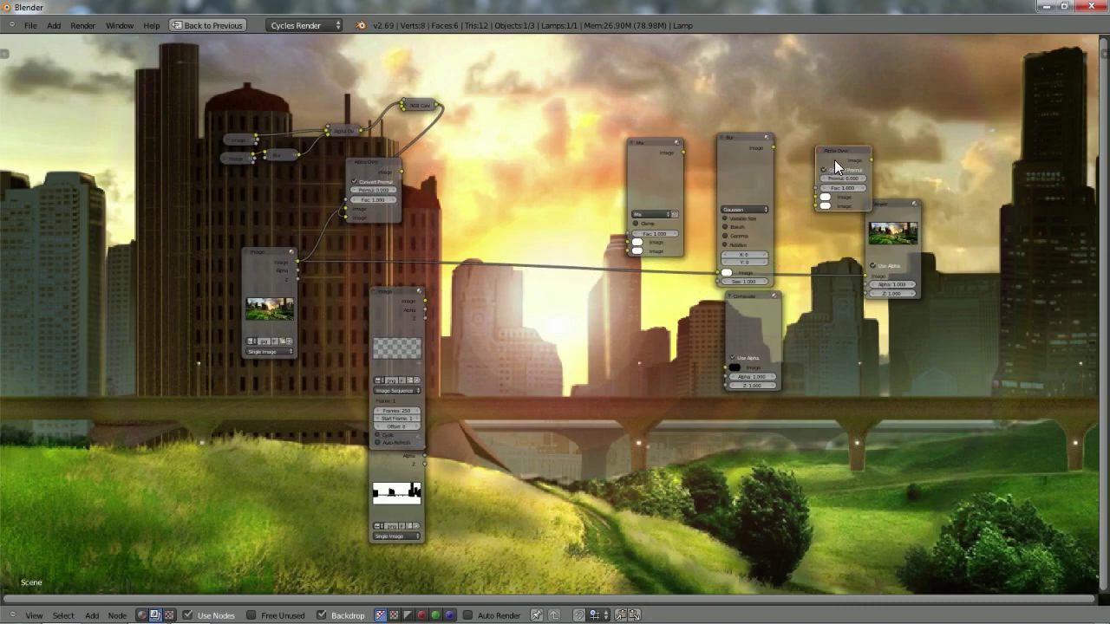
{"action": "key", "text": "shift+d"}
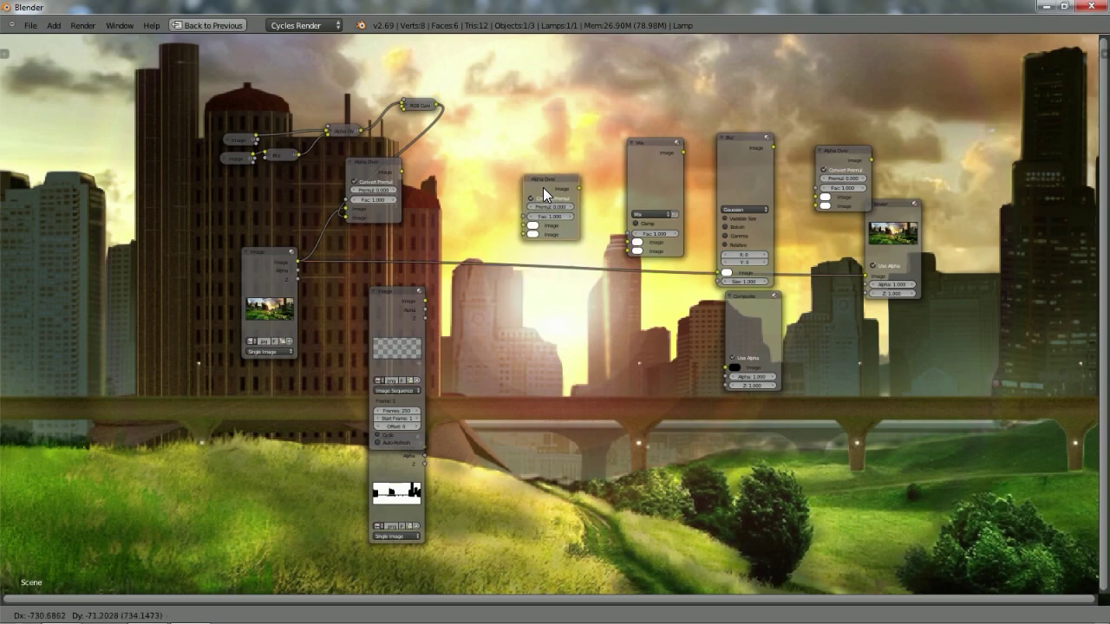
{"action": "left_click", "coordinate": [551, 189]}
{"action": "left_click_drag", "start_coordinate": [400, 172], "coordinate": [531, 221]}
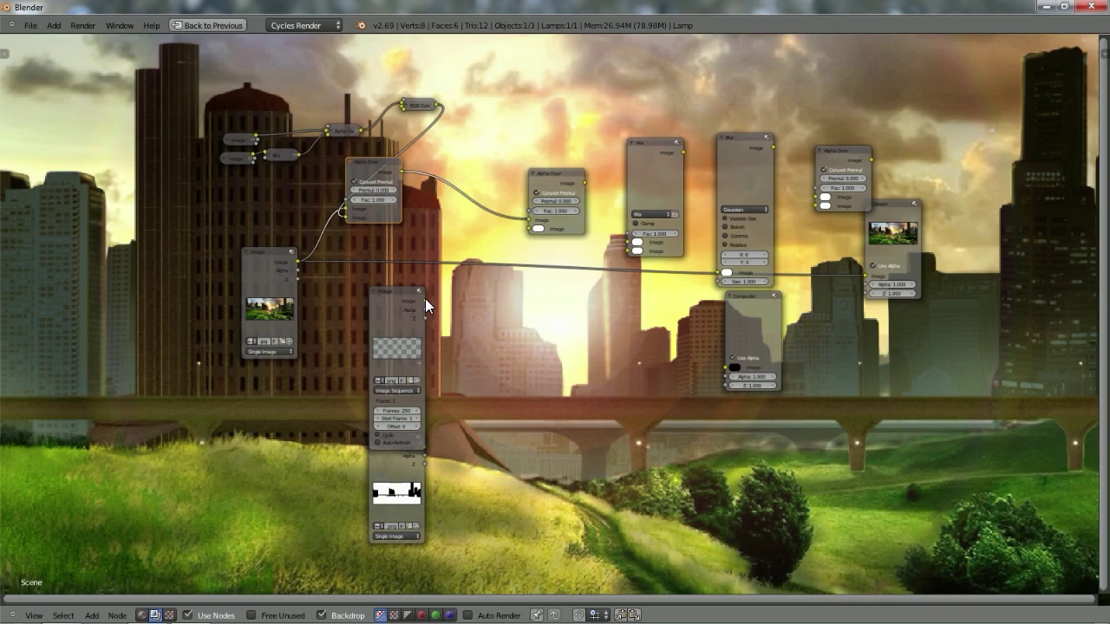
{"action": "left_click_drag", "start_coordinate": [426, 301], "coordinate": [531, 230]}
{"action": "scroll", "coordinate": [614, 272], "scroll_direction": "up", "scroll_amount": 1}
{"action": "scroll", "coordinate": [614, 272], "scroll_direction": "up", "scroll_amount": 2}
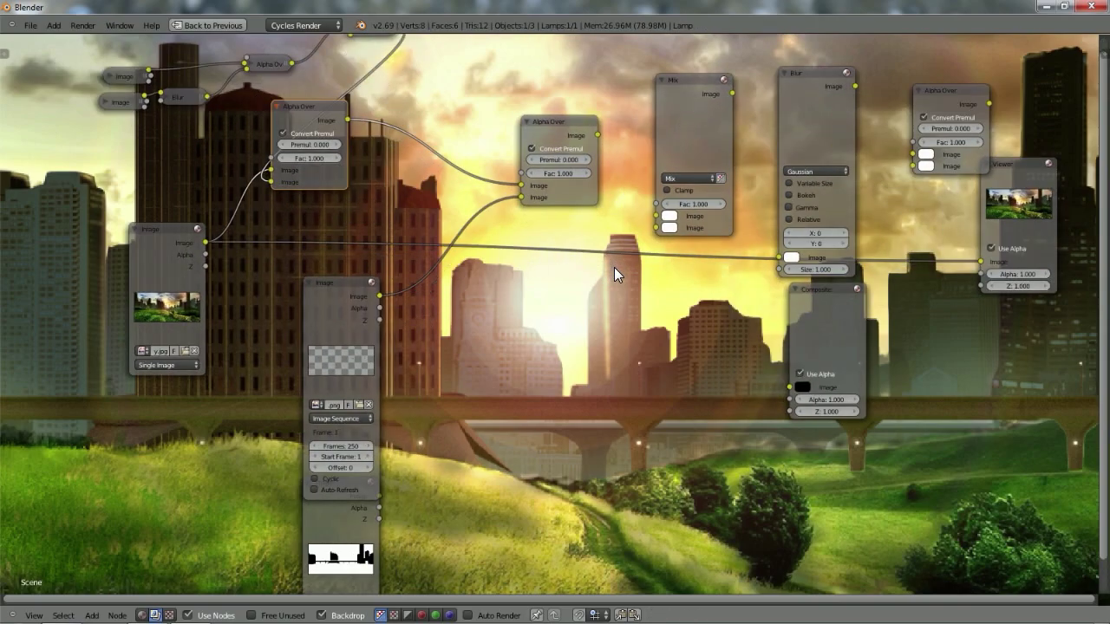
{"action": "scroll", "coordinate": [614, 272], "scroll_direction": "down", "scroll_amount": 3}
{"action": "scroll", "coordinate": [537, 250], "scroll_direction": "up", "scroll_amount": 1}
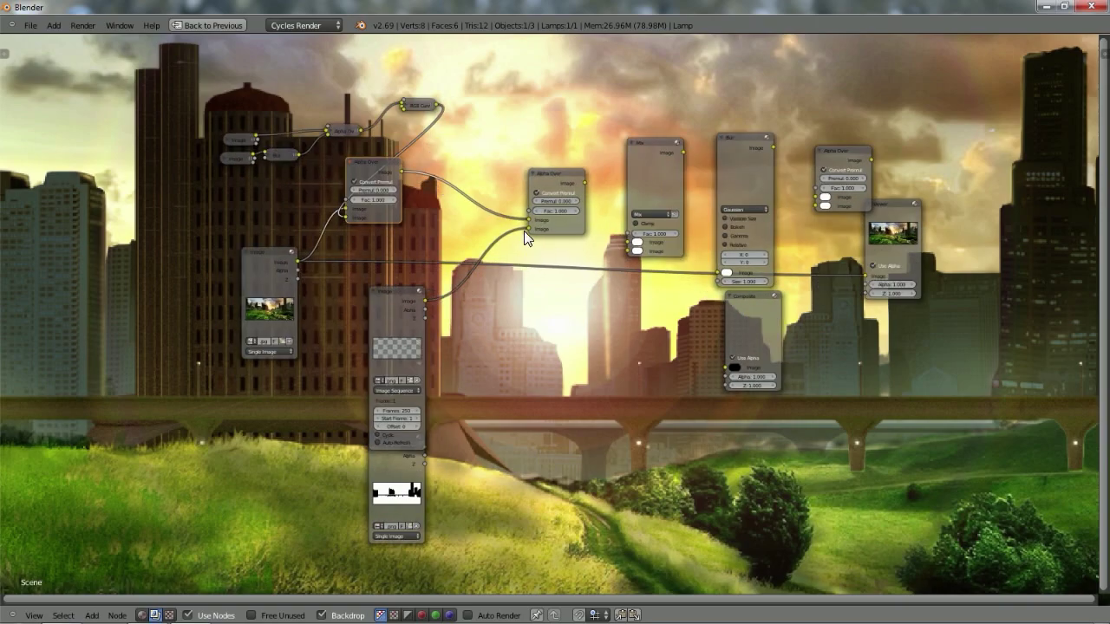
{"action": "left_click_drag", "start_coordinate": [529, 229], "coordinate": [528, 221]}
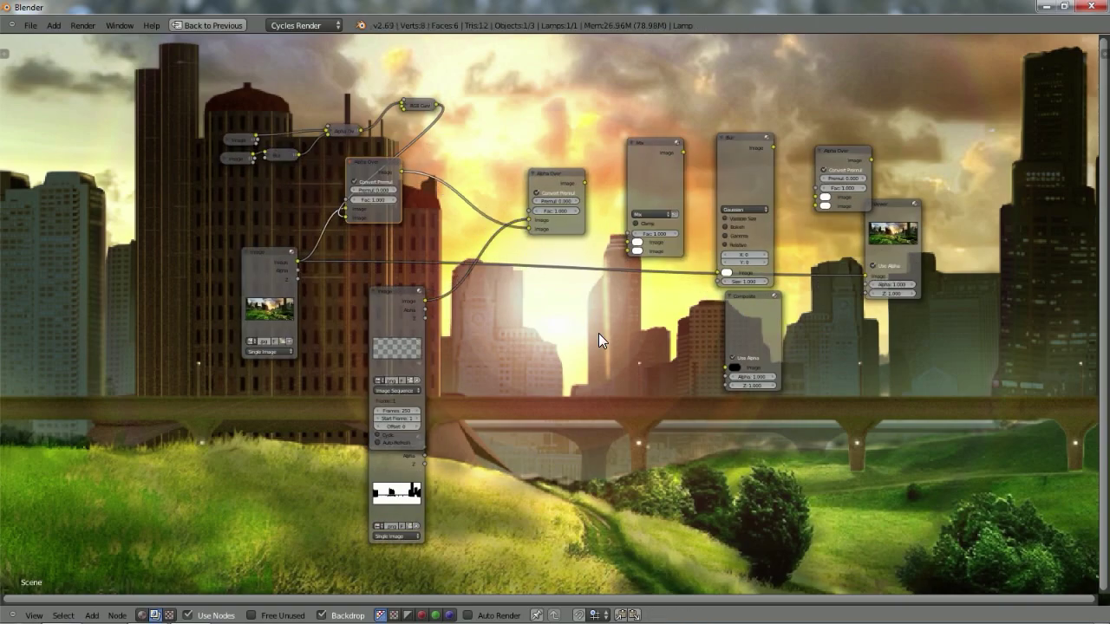
{"action": "scroll", "coordinate": [521, 385], "scroll_direction": "down", "scroll_amount": 2}
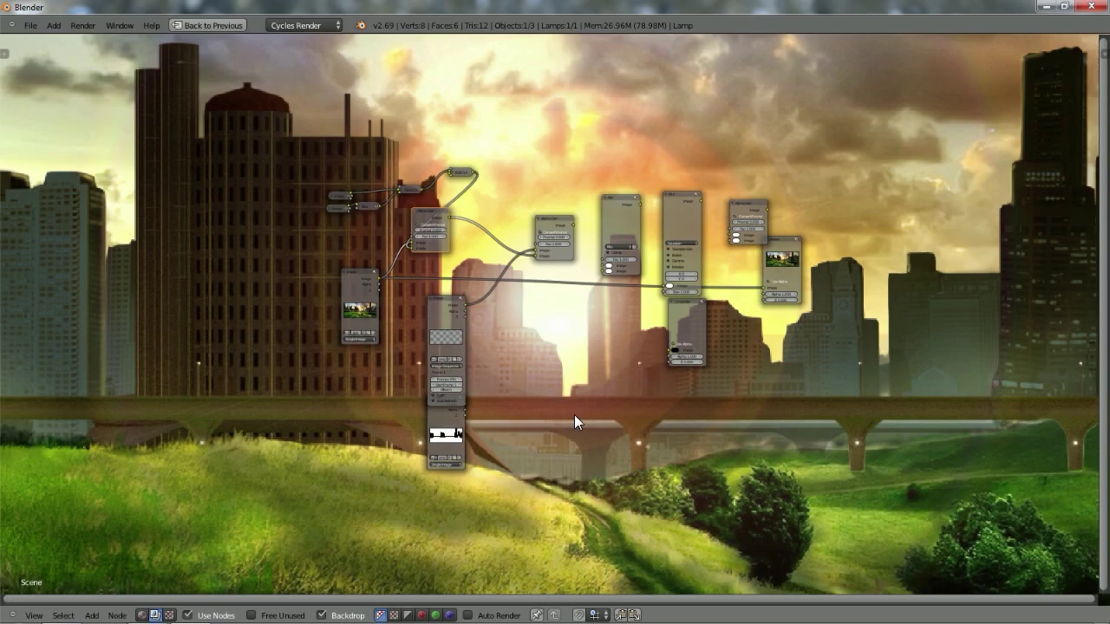
Play the animation with Alt+A and move the traffic link to the lower Image input.
{"action": "key", "text": "alt+a"}
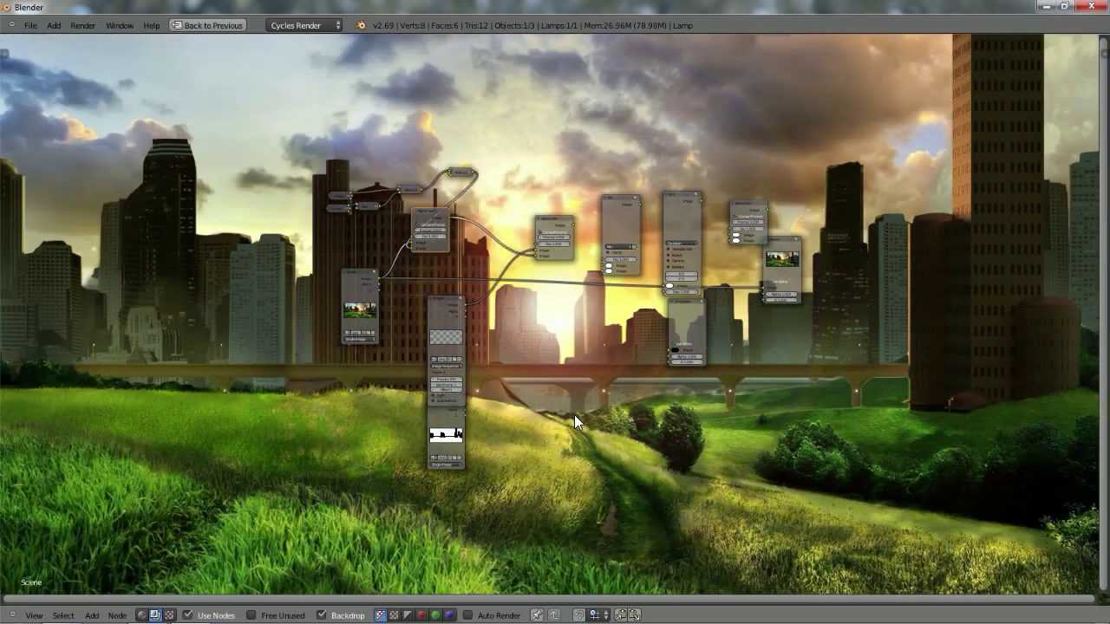
{"action": "scroll", "coordinate": [574, 415], "scroll_direction": "up", "scroll_amount": 3}
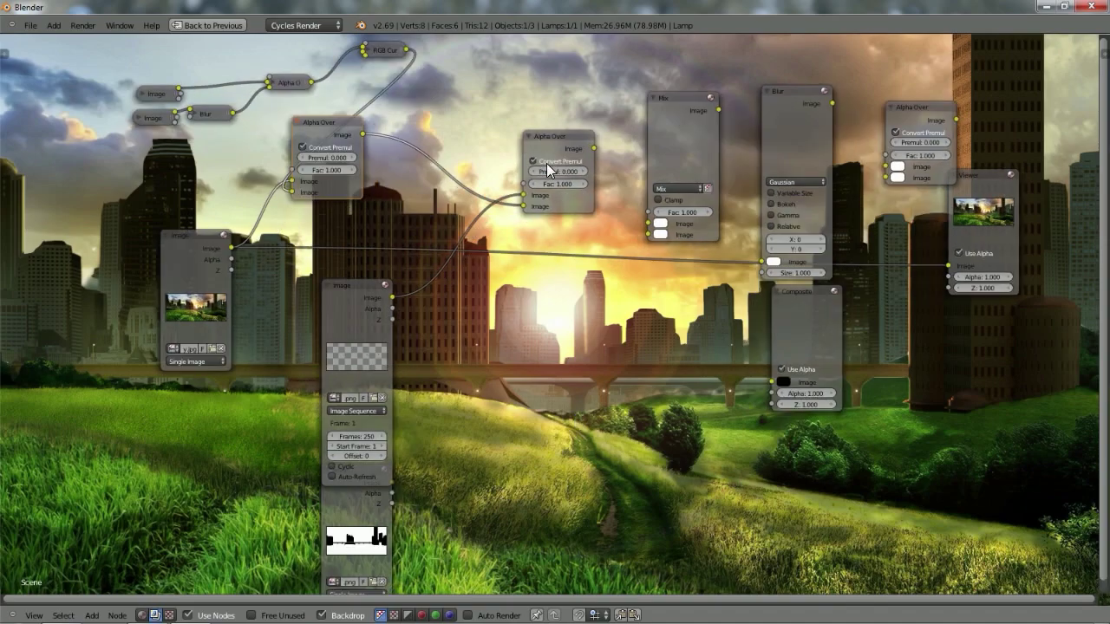
{"action": "scroll", "coordinate": [671, 322], "scroll_direction": "up", "scroll_amount": 5, "text": "shift"}
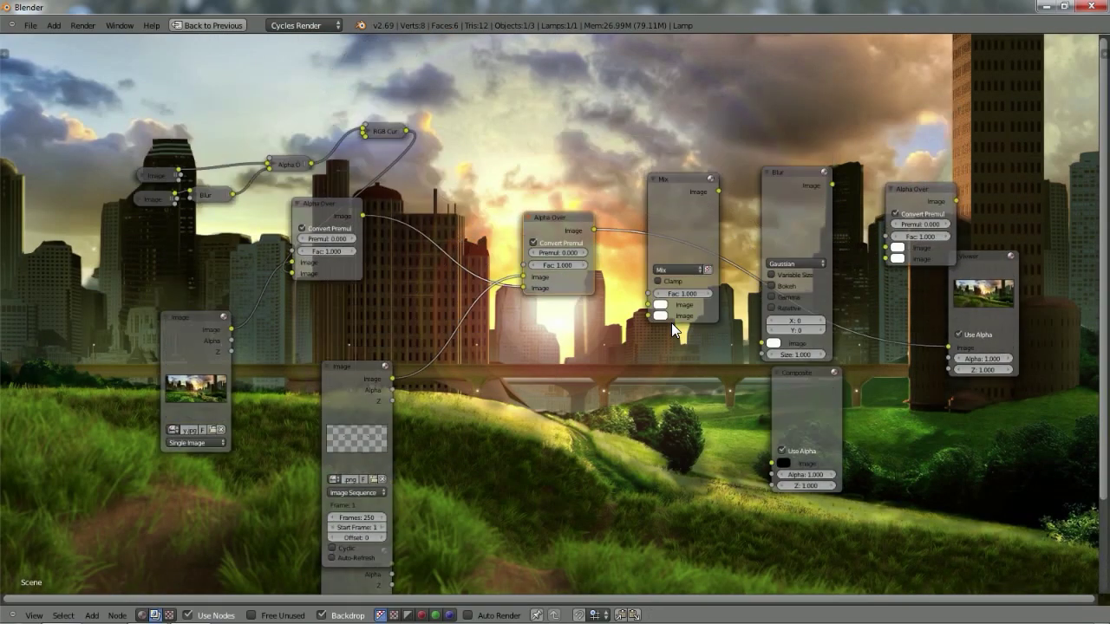
{"action": "scroll", "coordinate": [671, 323], "scroll_direction": "up", "scroll_amount": 4, "text": "shift"}
{"action": "scroll", "coordinate": [671, 323], "scroll_direction": "down", "scroll_amount": 6, "text": "shift"}
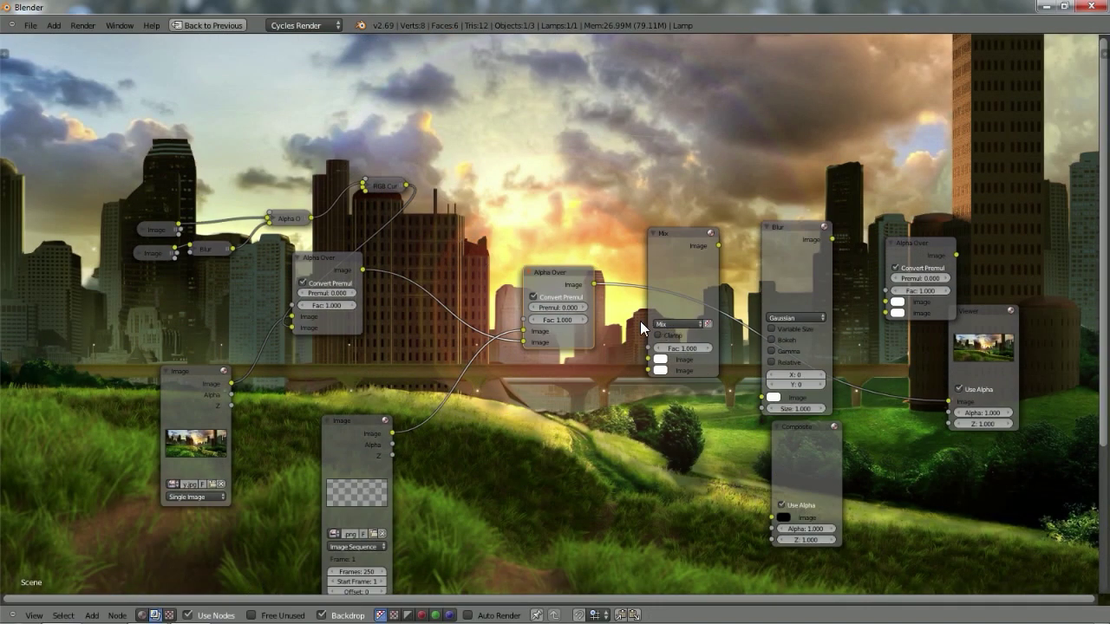
{"action": "left_click_drag", "start_coordinate": [522, 328], "coordinate": [520, 342]}
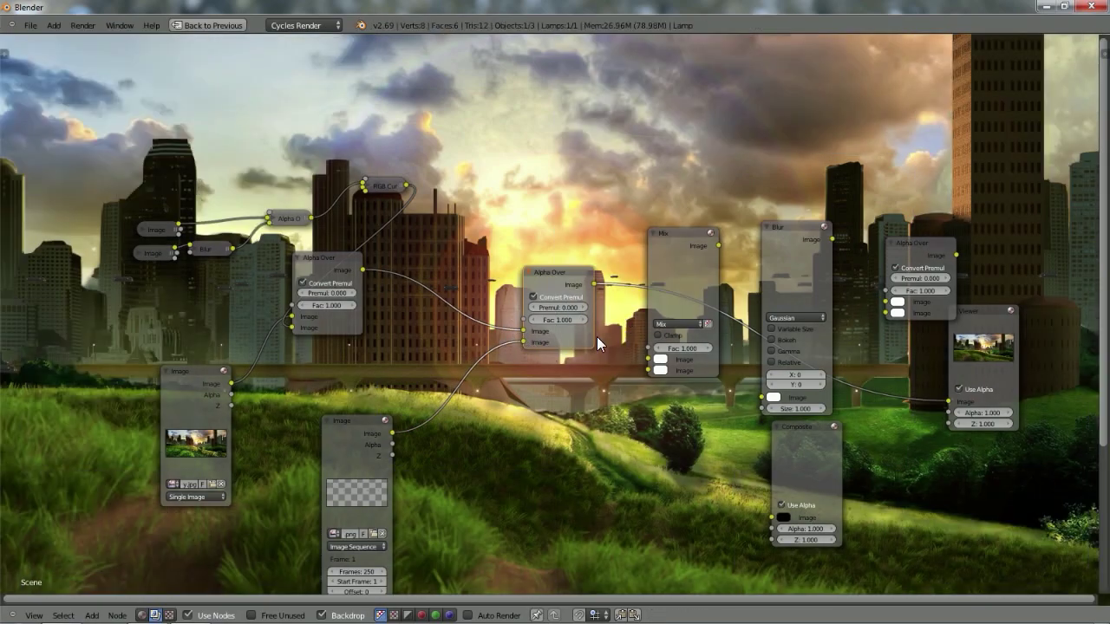
Place the city mask node beside the background image and link it to Alpha Over's Fac.
{"action": "scroll", "coordinate": [574, 340], "scroll_direction": "down", "scroll_amount": 5}
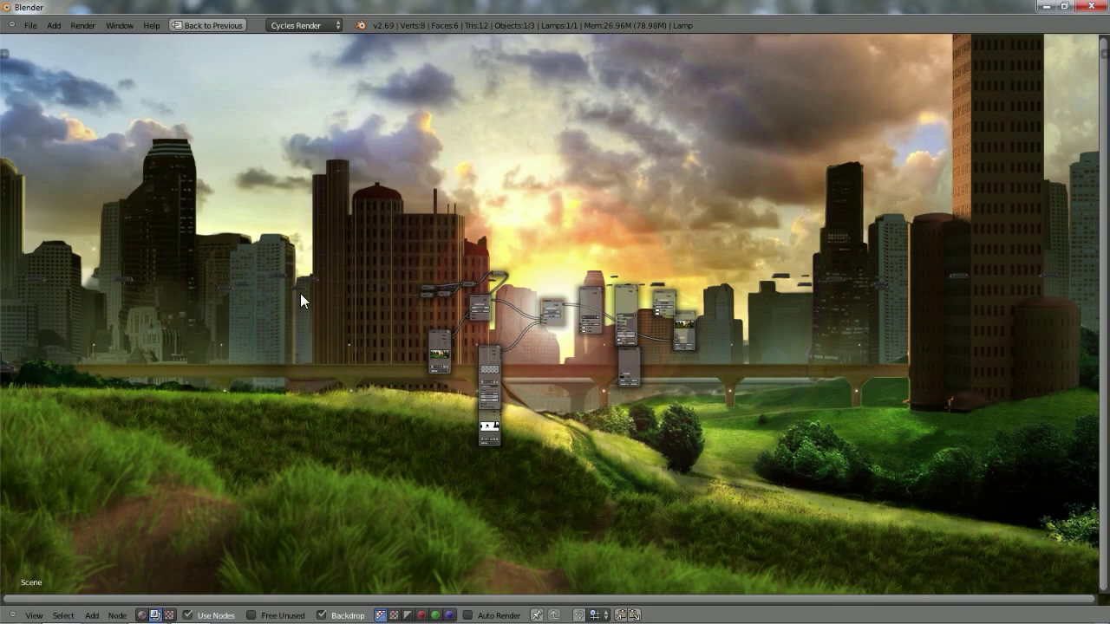
{"action": "scroll", "coordinate": [547, 312], "scroll_direction": "up", "scroll_amount": 4}
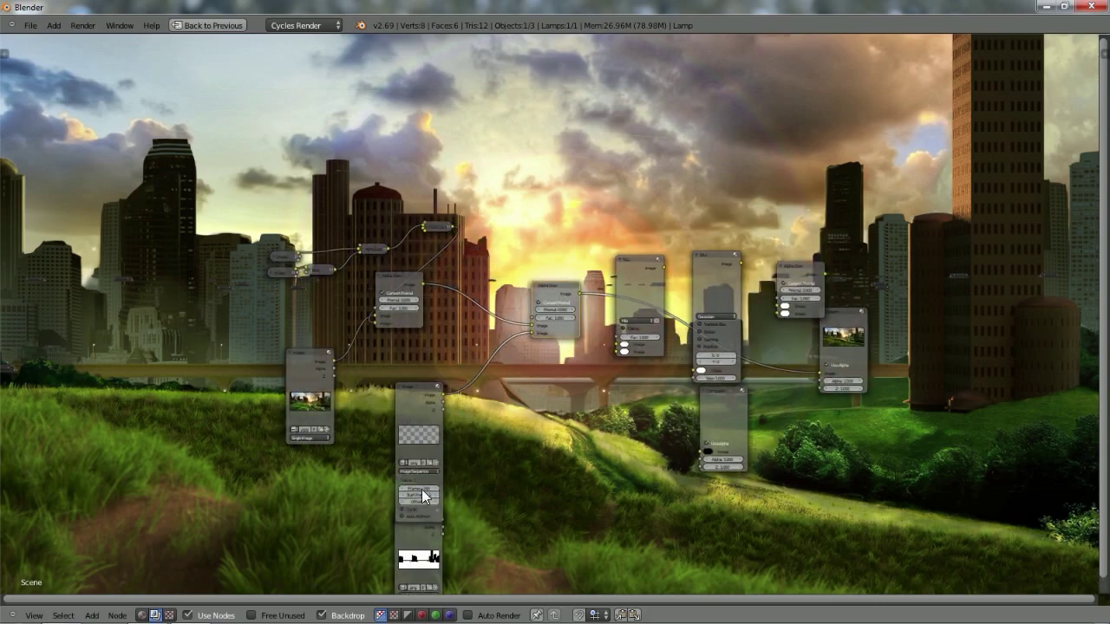
{"action": "left_click", "coordinate": [420, 542]}
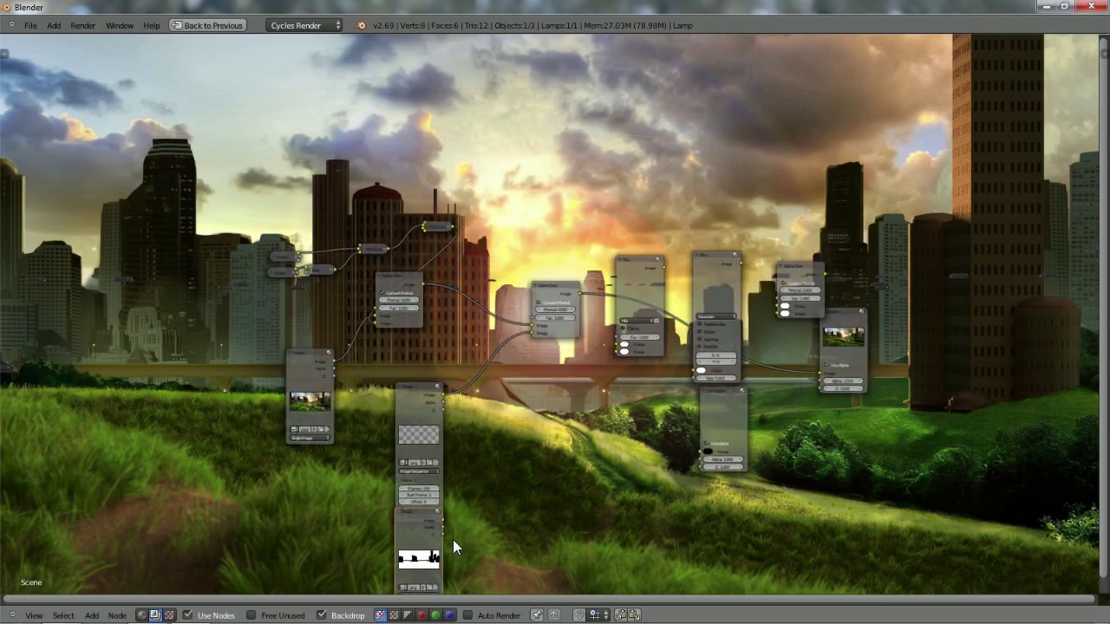
{"action": "left_click_drag", "start_coordinate": [407, 400], "coordinate": [494, 377]}
{"action": "left_click_drag", "start_coordinate": [409, 519], "coordinate": [398, 345]}
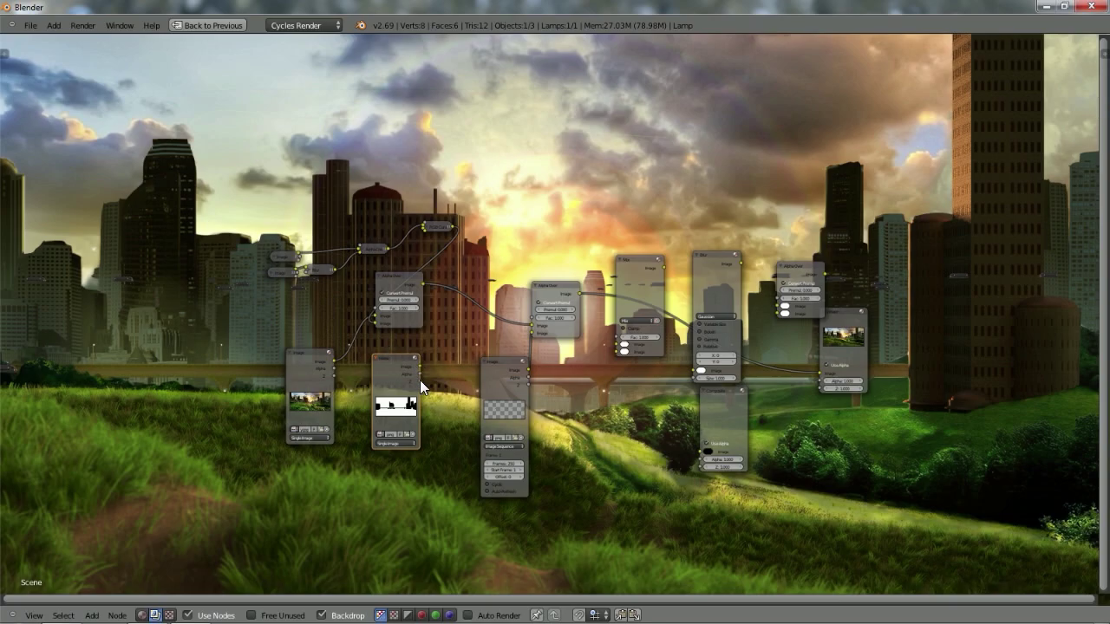
{"action": "scroll", "coordinate": [420, 380], "scroll_direction": "up", "scroll_amount": 2}
{"action": "left_click_drag", "start_coordinate": [358, 391], "coordinate": [525, 320]}
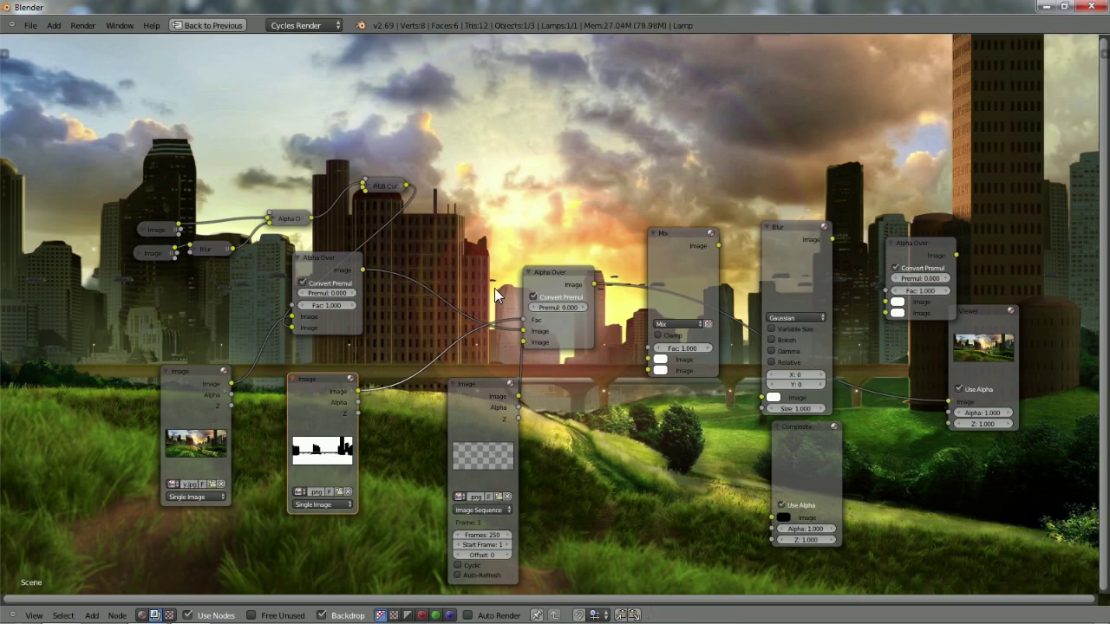
Move the Viewer node right and shift the Alpha Over, Blur and Mix nodes up-right.
{"action": "scroll", "coordinate": [545, 390], "scroll_direction": "down", "scroll_amount": 5}
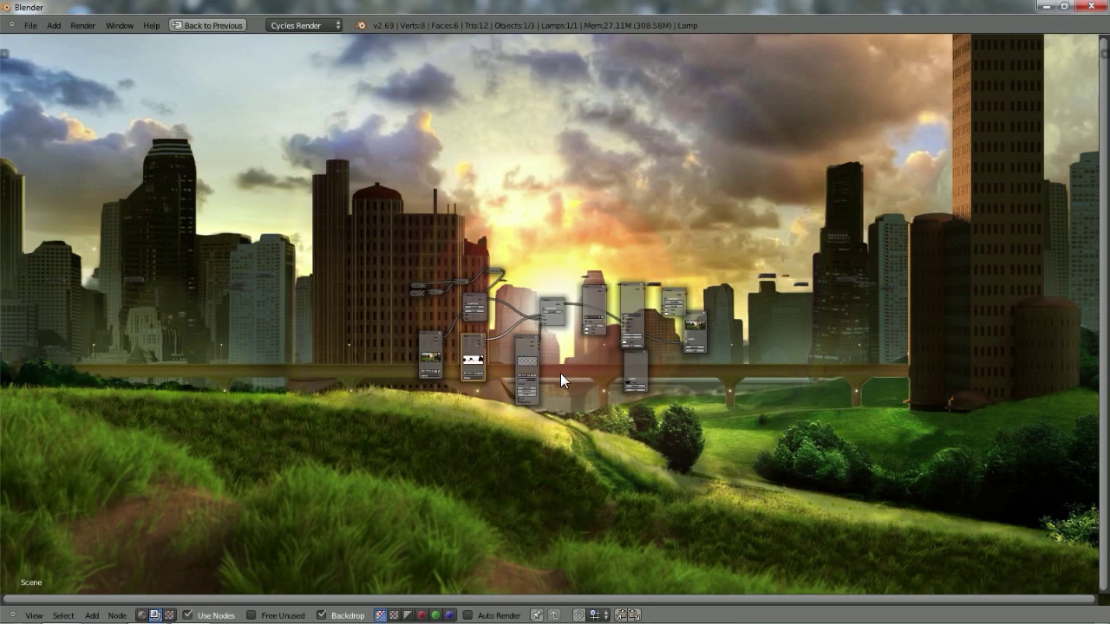
{"action": "scroll", "coordinate": [564, 373], "scroll_direction": "up", "scroll_amount": 4, "text": "shift"}
{"action": "scroll", "coordinate": [567, 360], "scroll_direction": "down", "scroll_amount": 8, "text": "shift"}
{"action": "scroll", "coordinate": [576, 339], "scroll_direction": "up", "scroll_amount": 4}
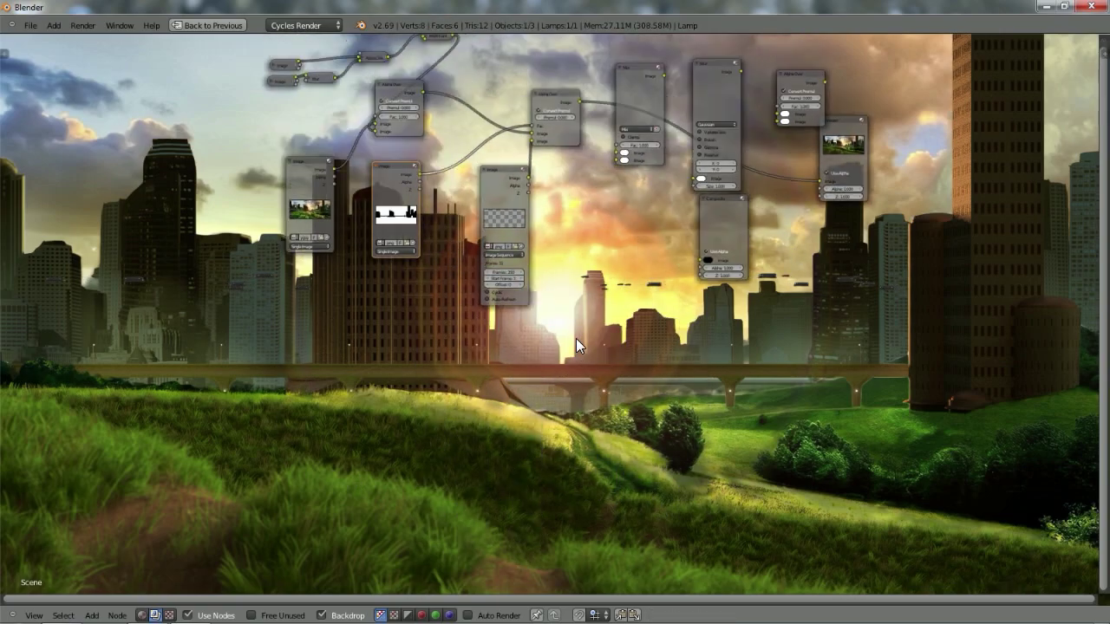
{"action": "scroll", "coordinate": [576, 338], "scroll_direction": "up", "scroll_amount": 4, "text": "shift"}
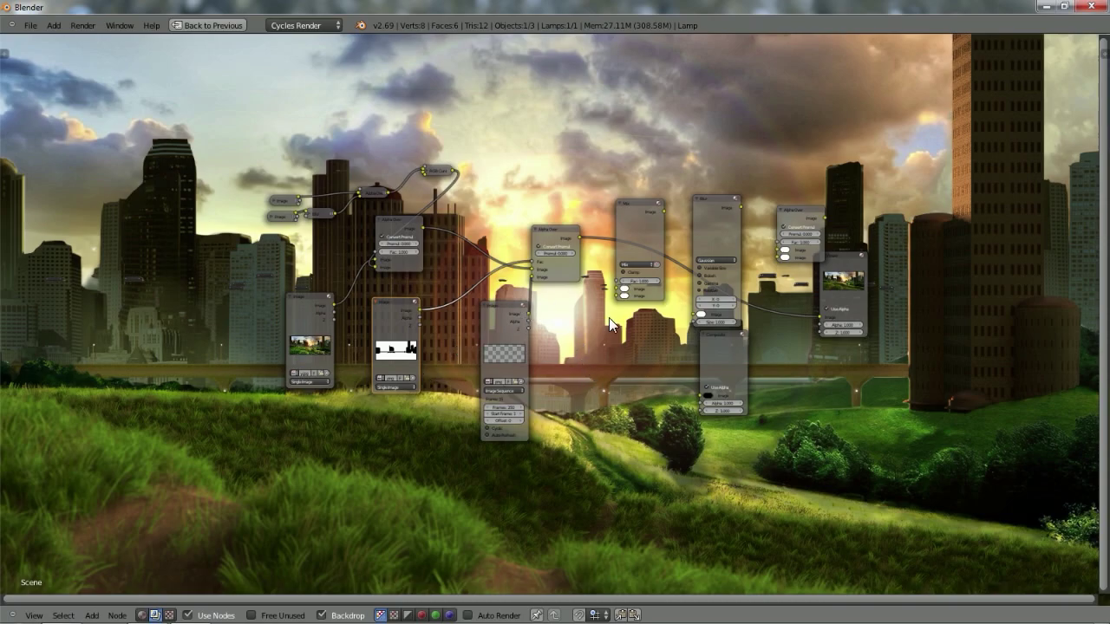
{"action": "right_click", "coordinate": [861, 286]}
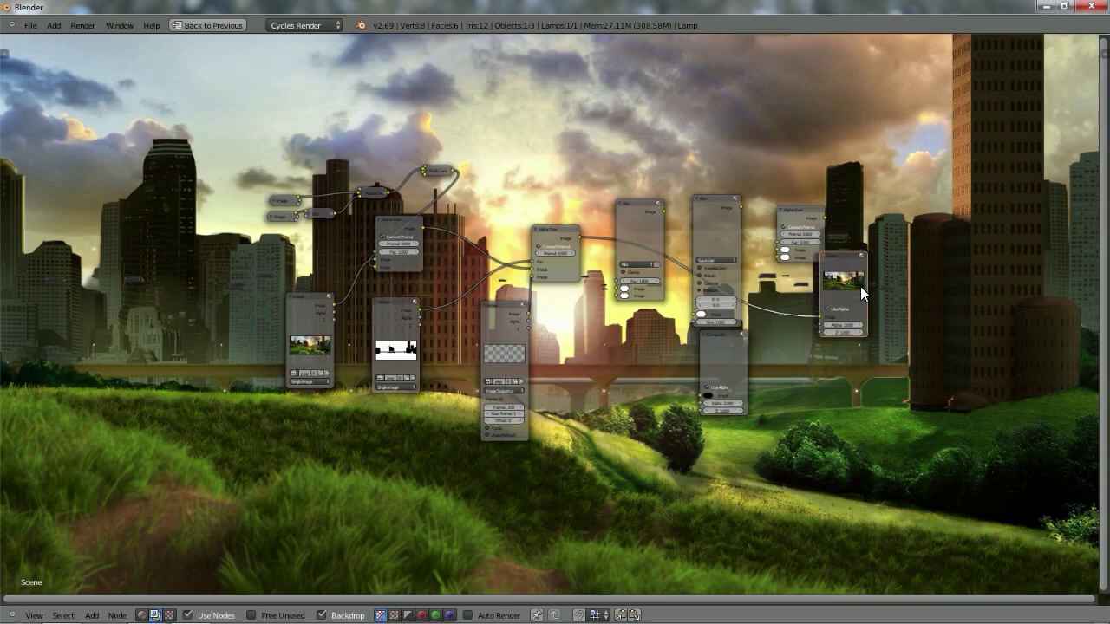
{"action": "left_click_drag", "start_coordinate": [841, 288], "coordinate": [1004, 277]}
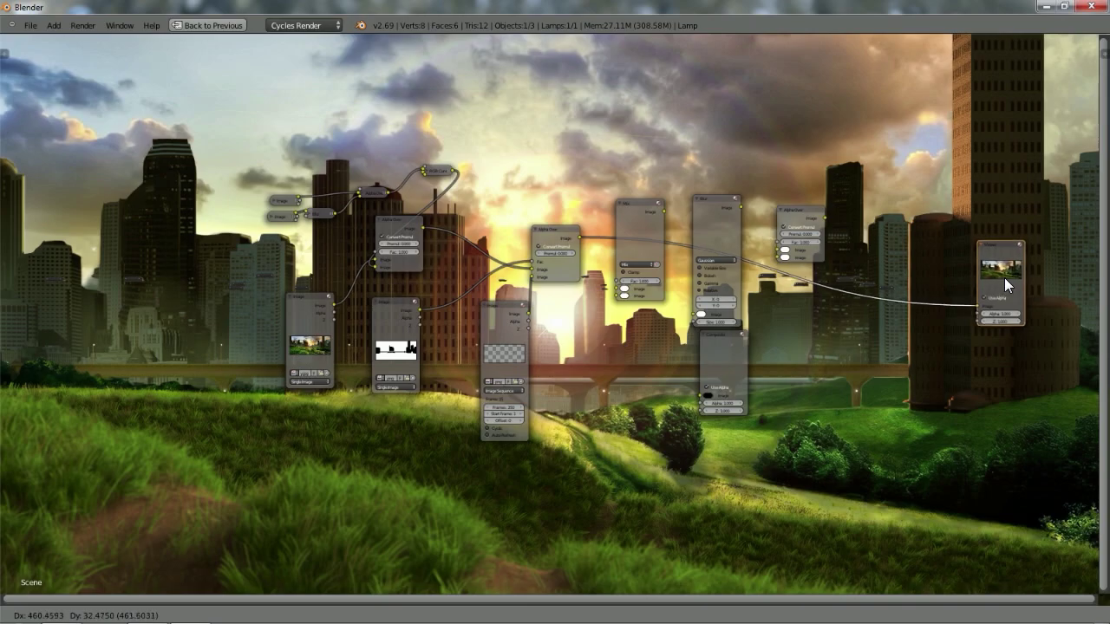
{"action": "left_click_drag", "start_coordinate": [799, 213], "coordinate": [928, 106]}
{"action": "left_click_drag", "start_coordinate": [727, 208], "coordinate": [862, 82]}
{"action": "left_click_drag", "start_coordinate": [640, 213], "coordinate": [751, 118]}
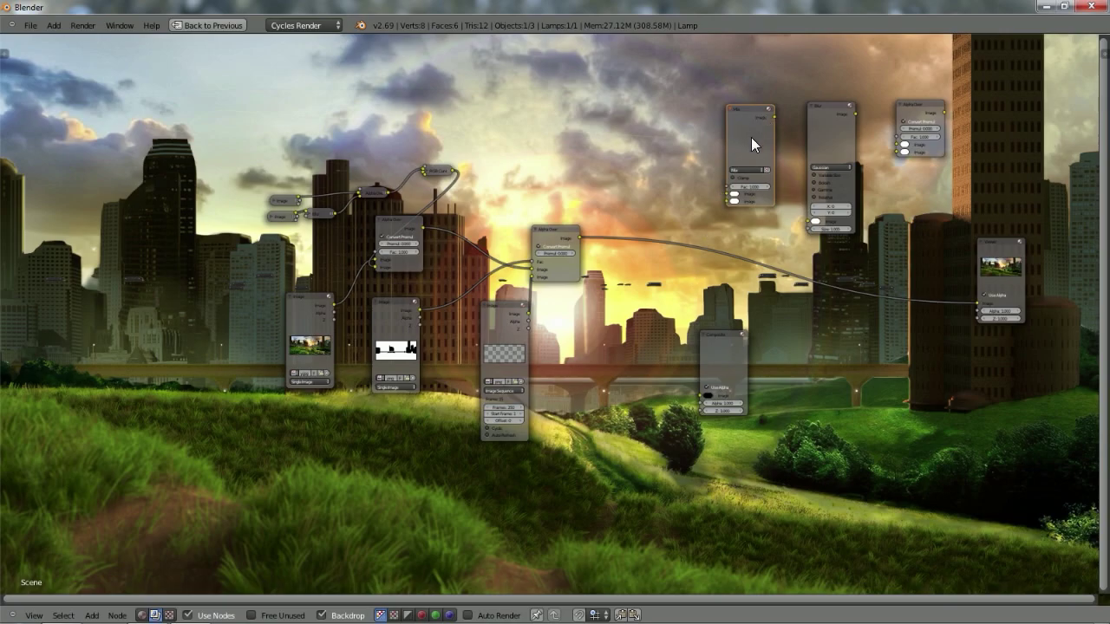
Duplicate the Mix node and place the copy below the node tree.
{"action": "key", "text": "shift+d"}
{"action": "left_click", "coordinate": [623, 423]}
{"action": "scroll", "coordinate": [676, 391], "scroll_direction": "up", "scroll_amount": 2}
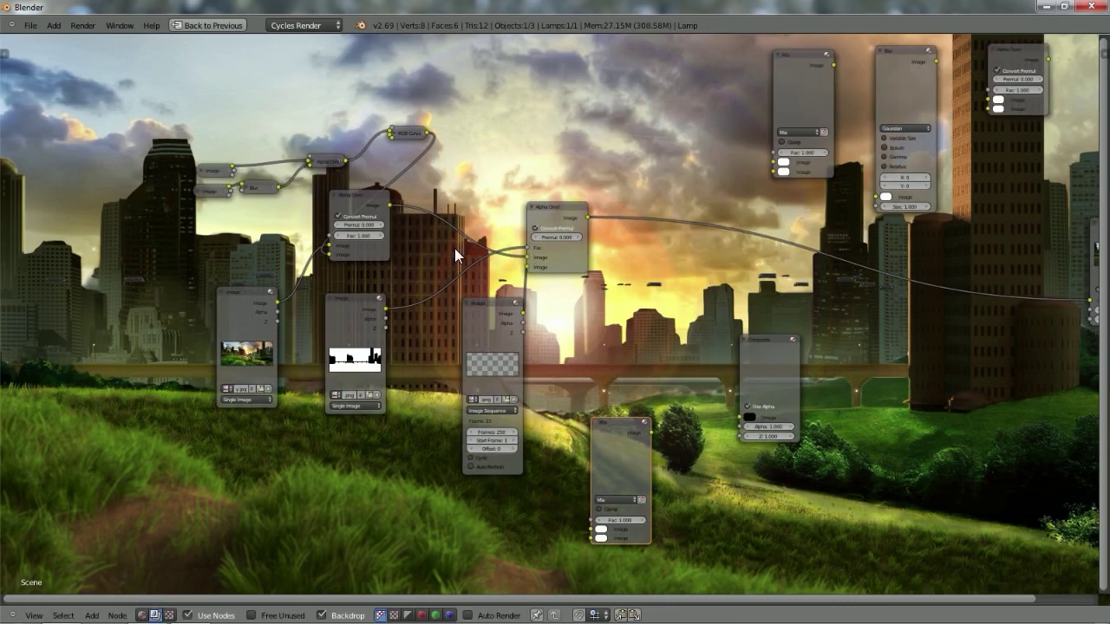
Collapse the Alpha Over and small Image nodes and group them together up-right.
{"action": "left_click", "coordinate": [337, 196]}
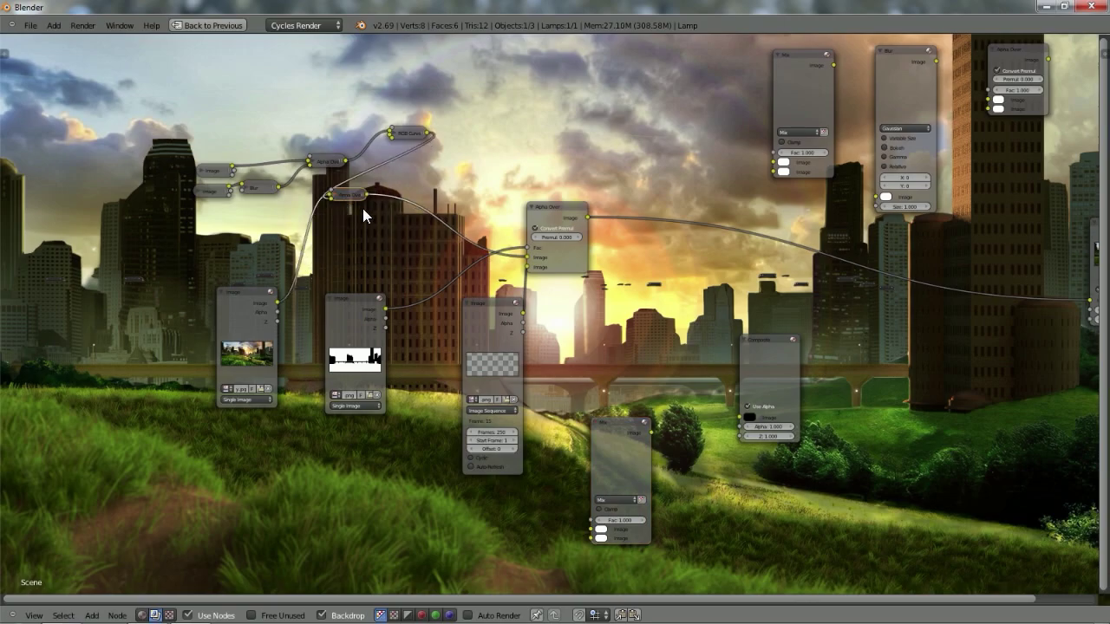
{"action": "key", "text": "g"}
{"action": "left_click", "coordinate": [445, 197]}
{"action": "left_click", "coordinate": [223, 293]}
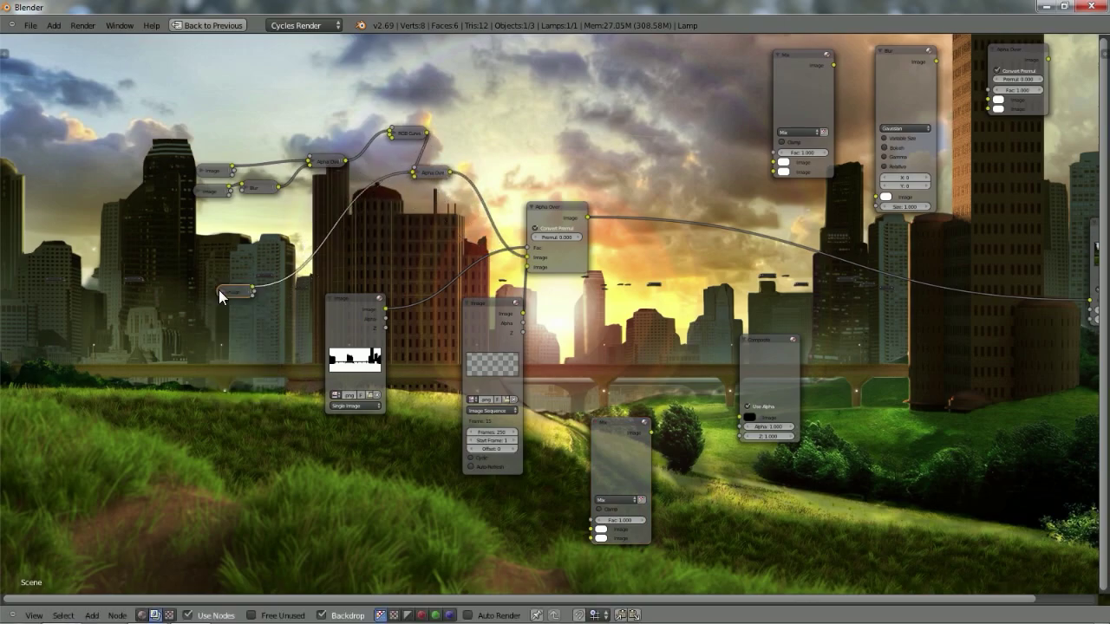
{"action": "key", "text": "g"}
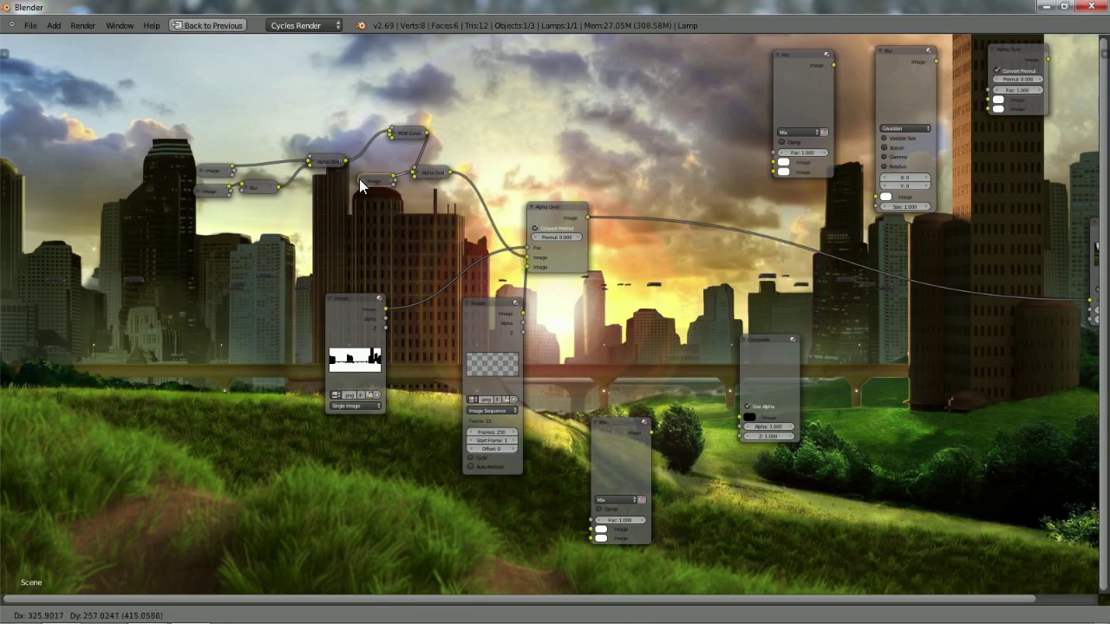
{"action": "left_click", "coordinate": [360, 185]}
Move the city mask Image node higher and to the right.
{"action": "left_click", "coordinate": [343, 319]}
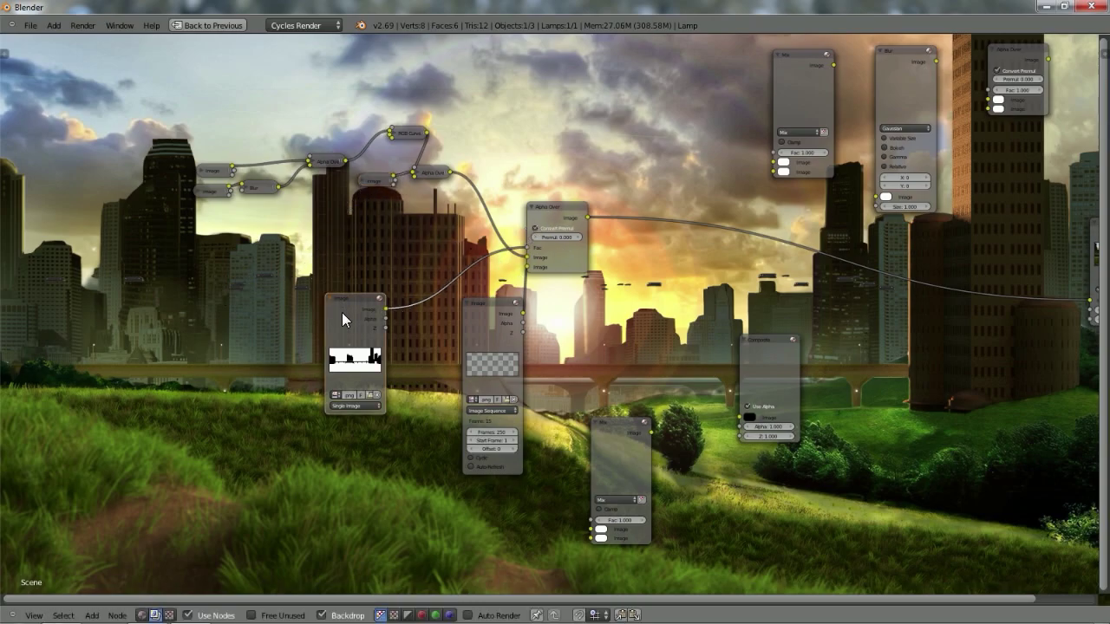
{"action": "key", "text": "g"}
{"action": "left_click", "coordinate": [391, 257]}
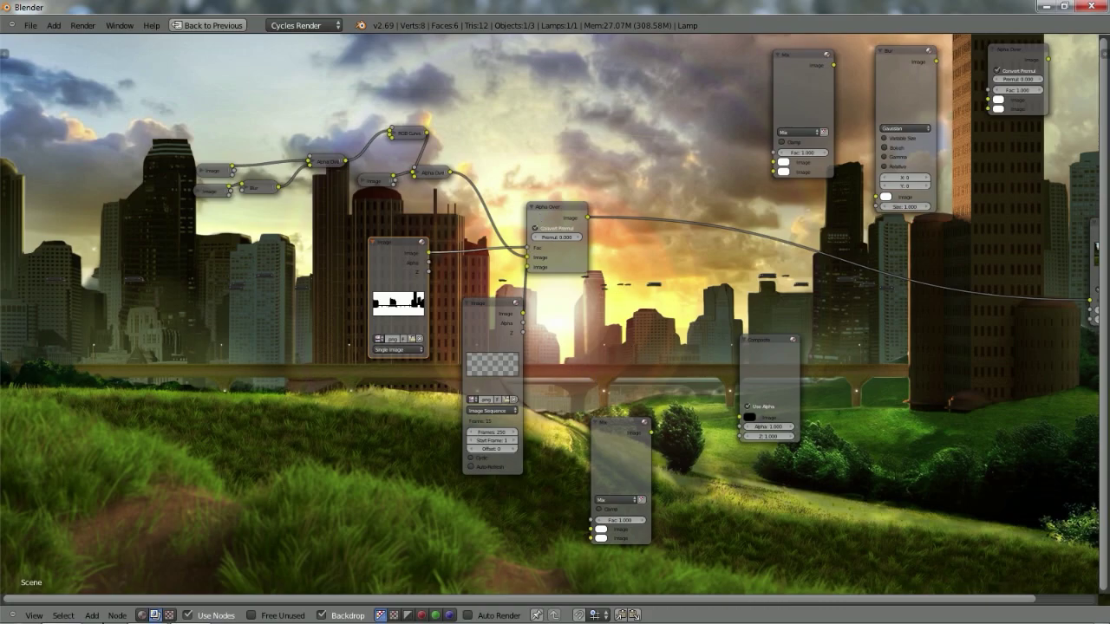
Drag steam frame 0200.png from speederanim > steam into Blender's compositor.
{"action": "left_click", "coordinate": [62, 614]}
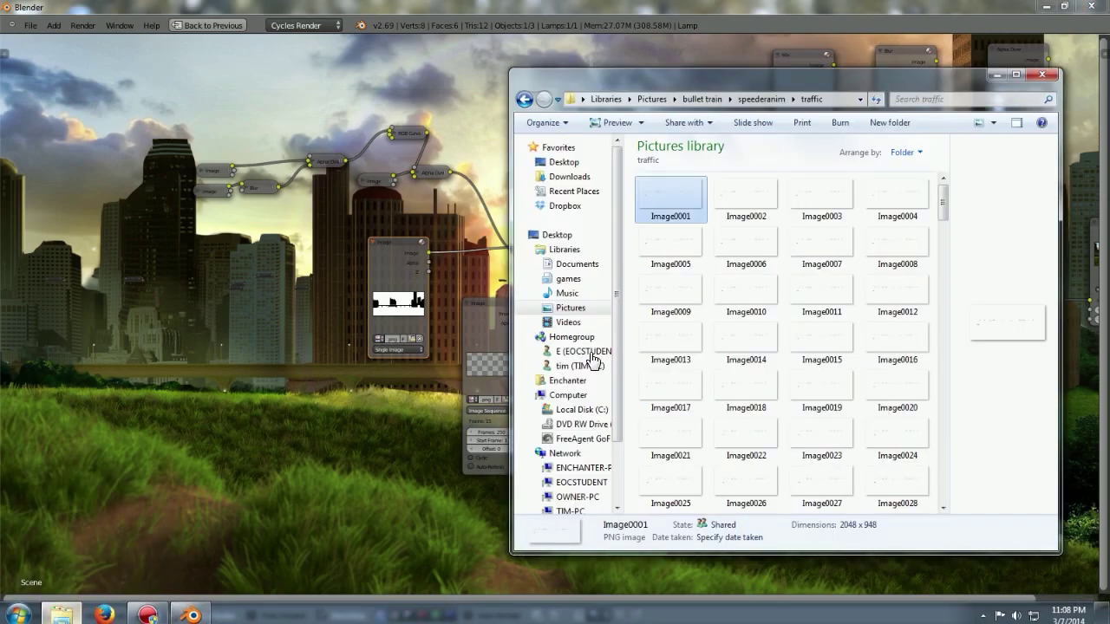
{"action": "left_click", "coordinate": [763, 99]}
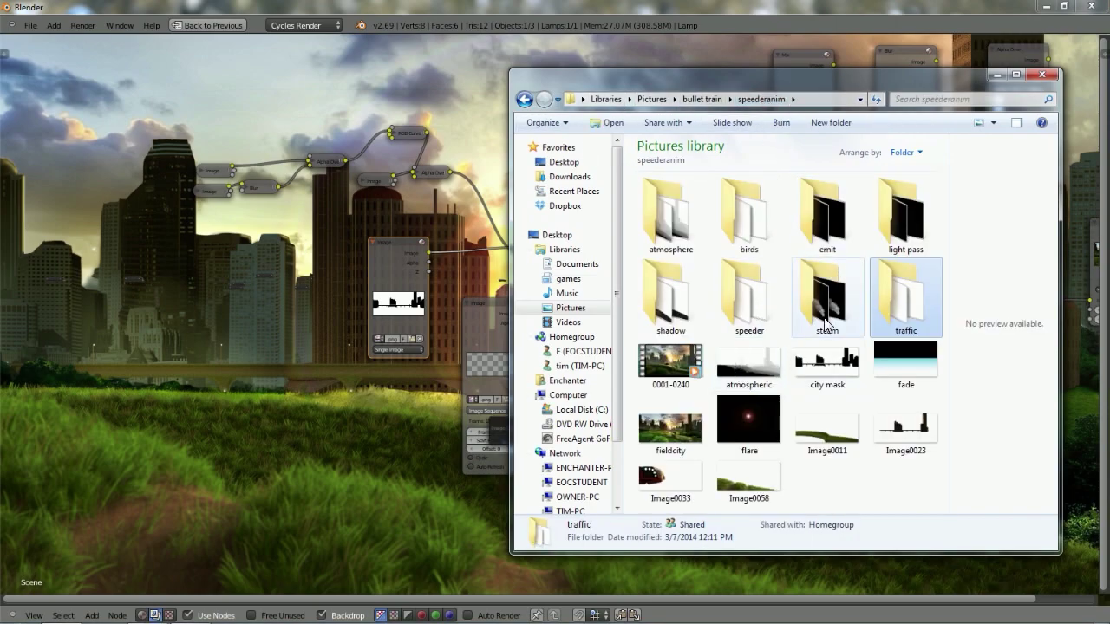
{"action": "double_click", "coordinate": [826, 321]}
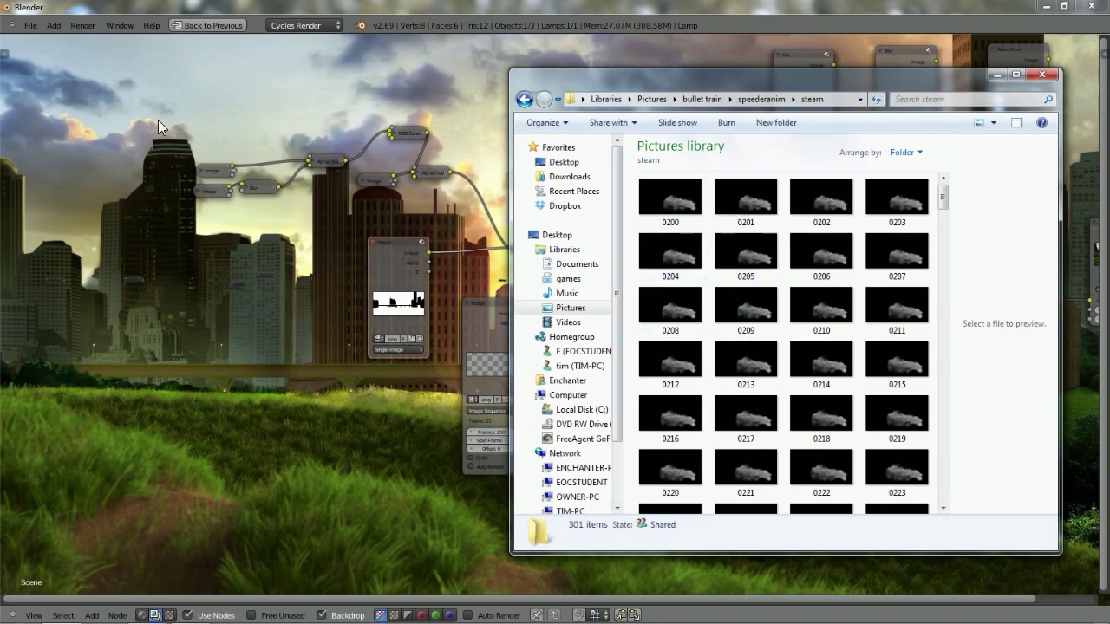
{"action": "mouse_move", "coordinate": [690, 203]}
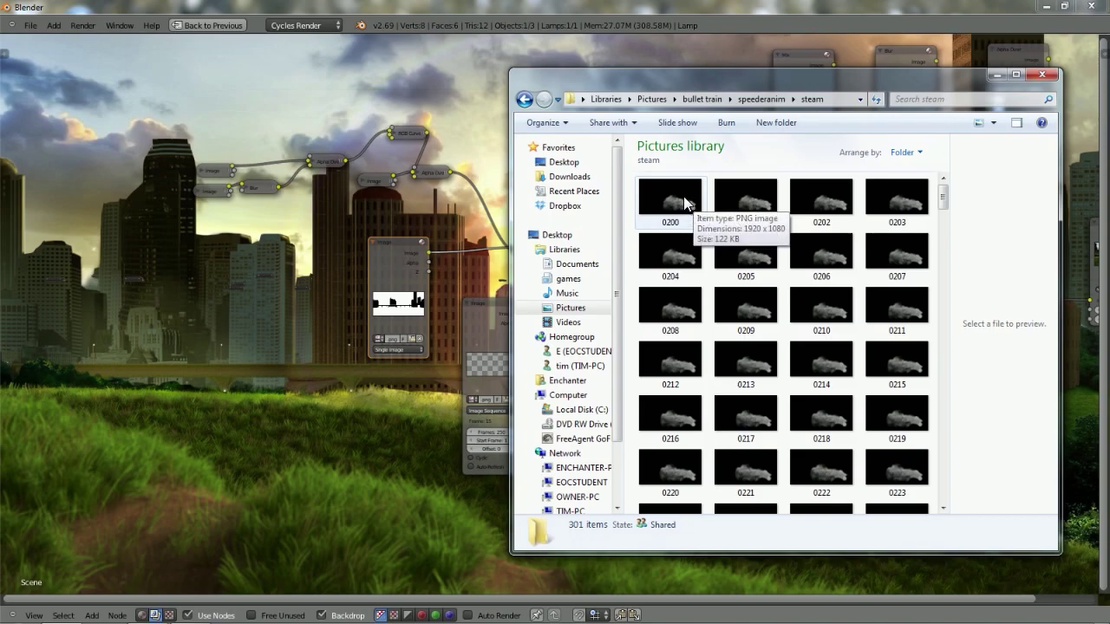
{"action": "left_click_drag", "start_coordinate": [685, 202], "coordinate": [334, 399]}
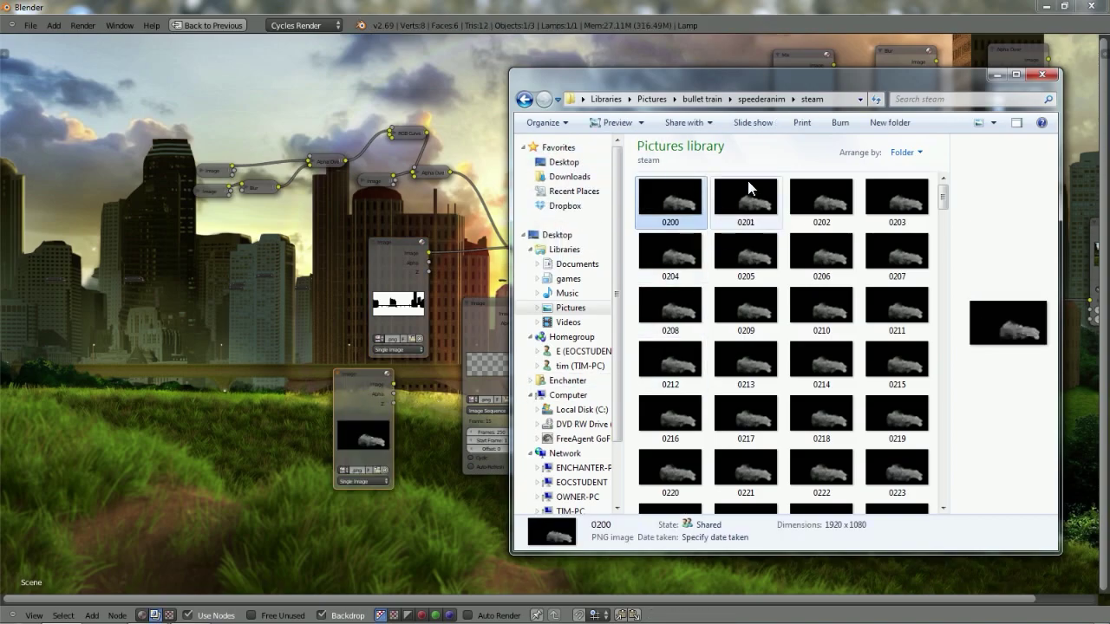
{"action": "left_click", "coordinate": [651, 54]}
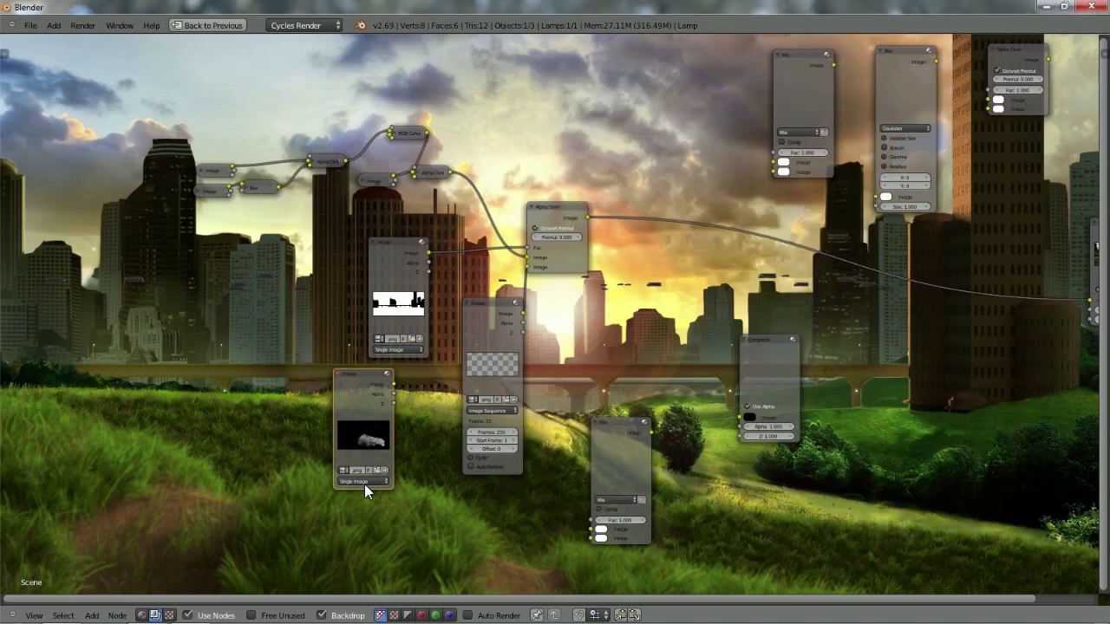
{"action": "scroll", "coordinate": [379, 440], "scroll_direction": "down", "scroll_amount": 3, "text": "shift"}
{"action": "scroll", "coordinate": [379, 441], "scroll_direction": "up", "scroll_amount": 2, "text": "shift"}
{"action": "scroll", "coordinate": [380, 438], "scroll_direction": "up", "scroll_amount": 2}
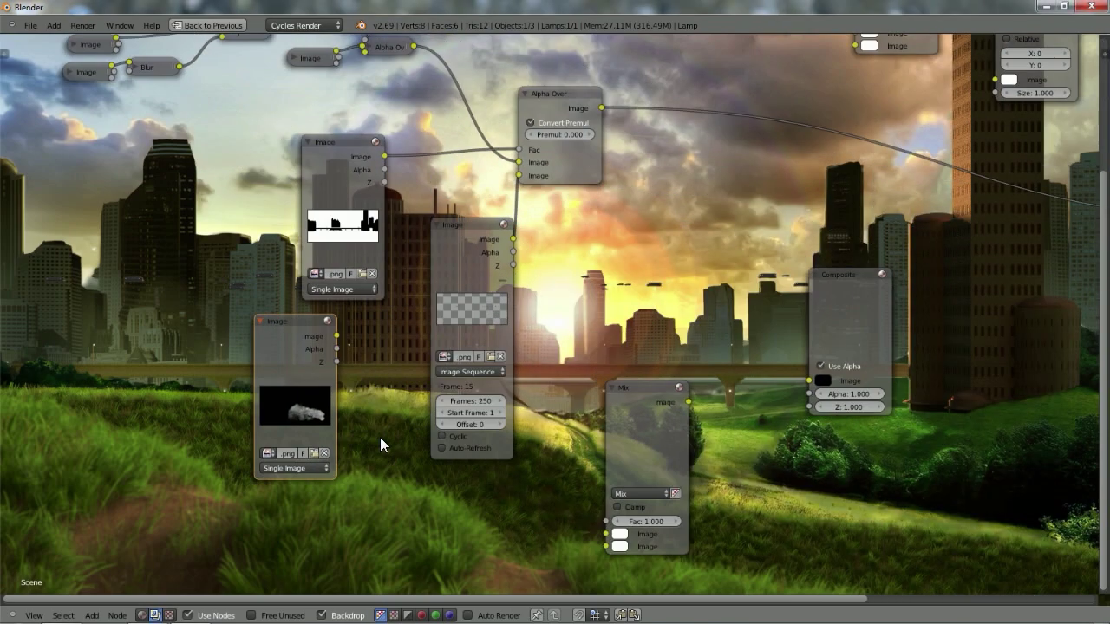
{"action": "scroll", "coordinate": [380, 437], "scroll_direction": "down", "scroll_amount": 3}
{"action": "scroll", "coordinate": [380, 437], "scroll_direction": "up", "scroll_amount": 4}
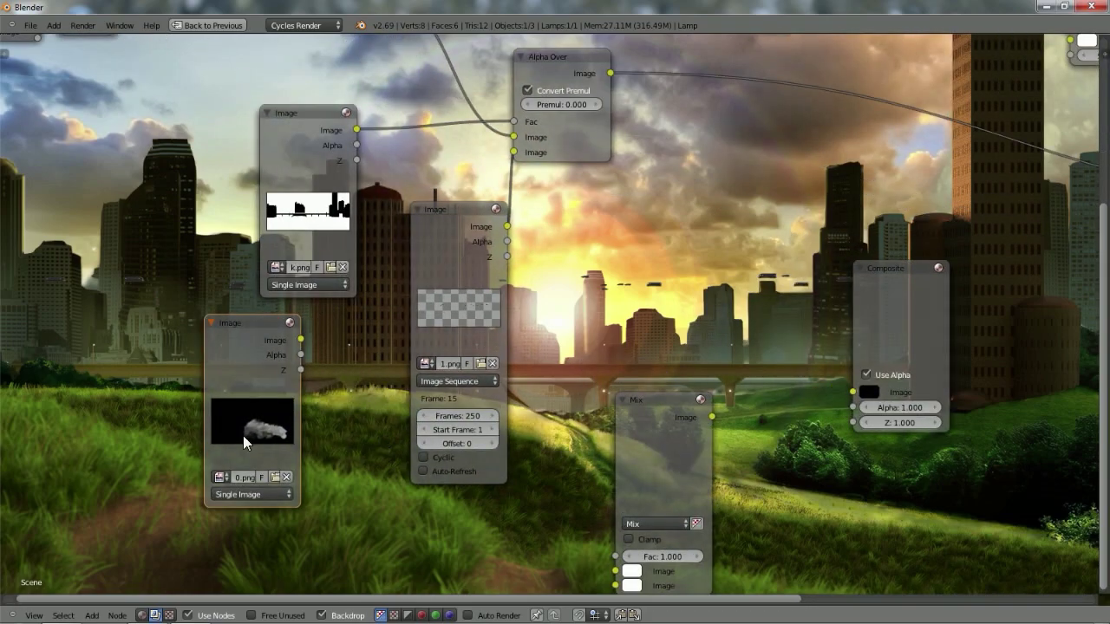
Set the steam Image node's source to Image Sequence with 500 frames and offset 300.
{"action": "scroll", "coordinate": [255, 428], "scroll_direction": "down", "scroll_amount": 4}
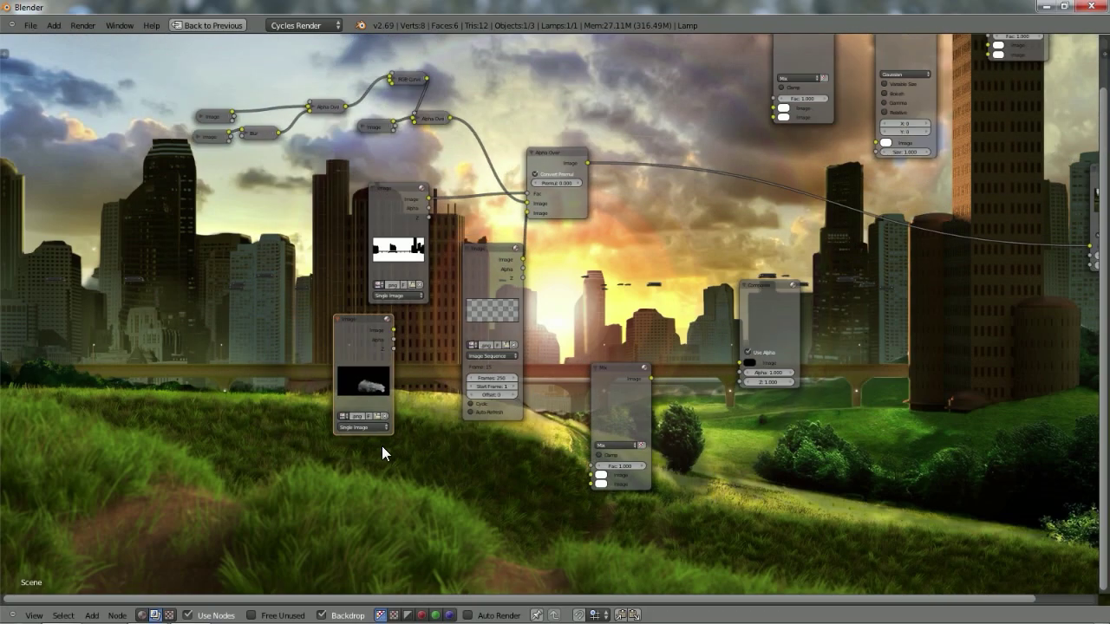
{"action": "scroll", "coordinate": [382, 446], "scroll_direction": "up", "scroll_amount": 3}
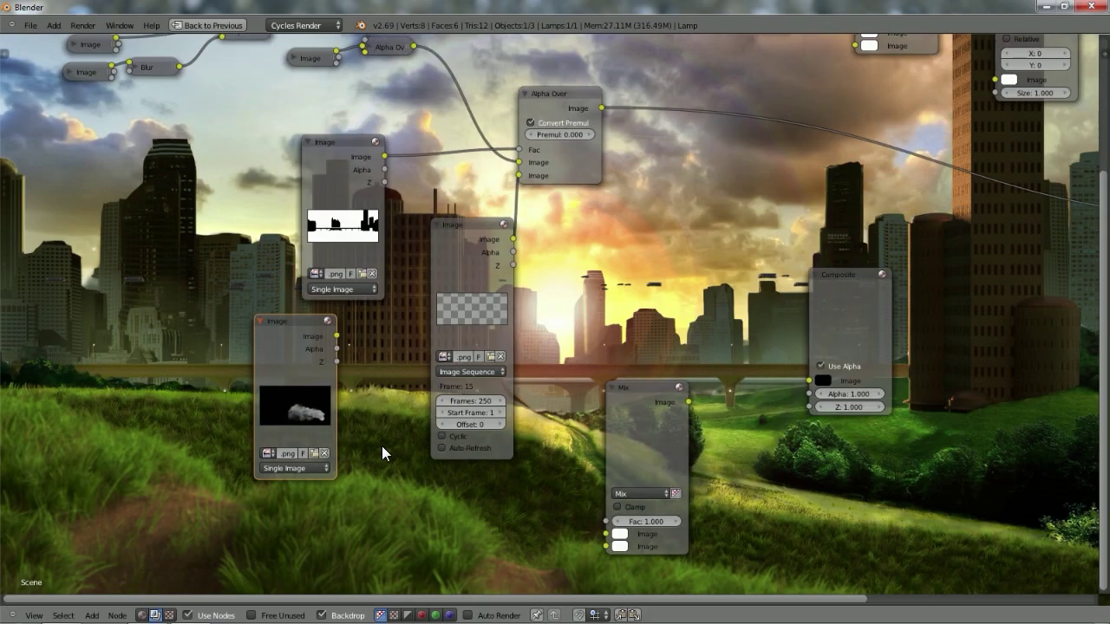
{"action": "left_click", "coordinate": [287, 468]}
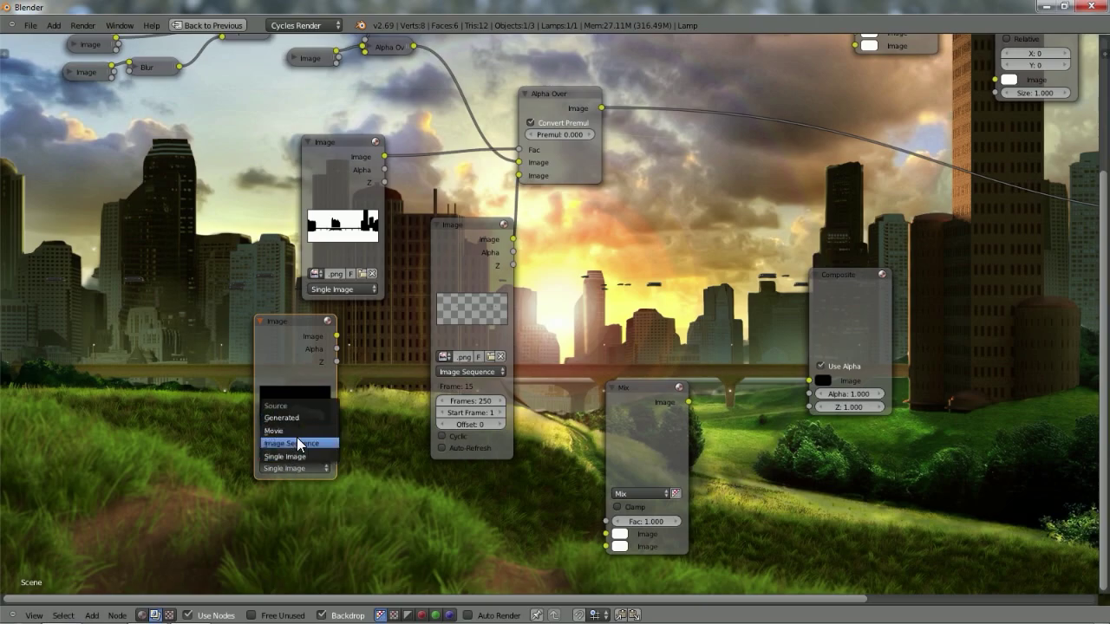
{"action": "left_click", "coordinate": [298, 443]}
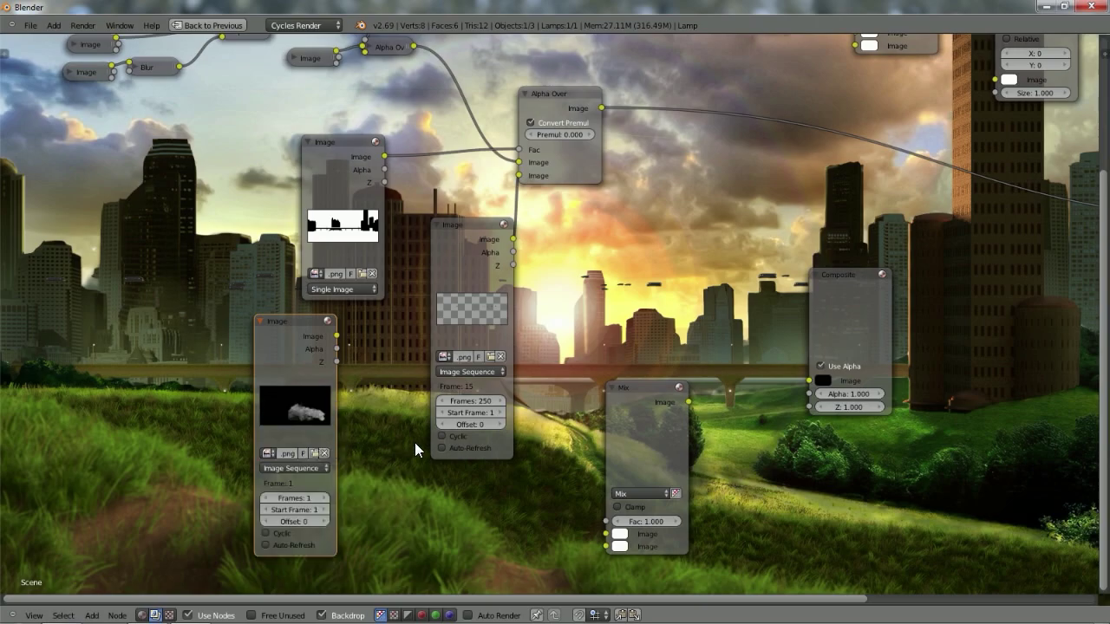
{"action": "left_click", "coordinate": [306, 497]}
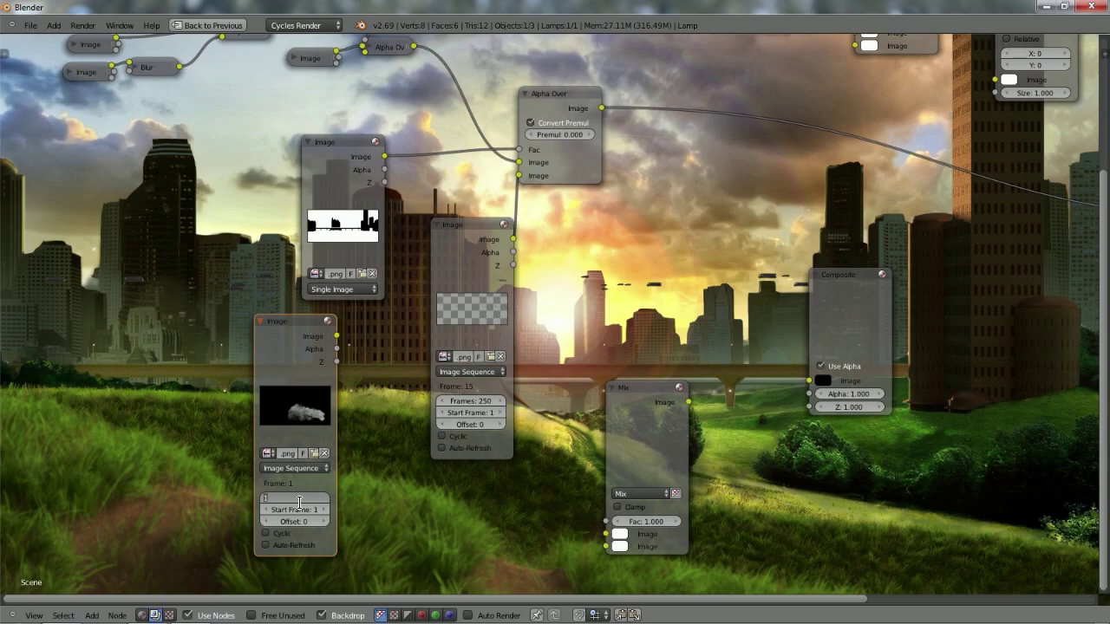
{"action": "type", "text": "500"}
{"action": "key", "text": "Return"}
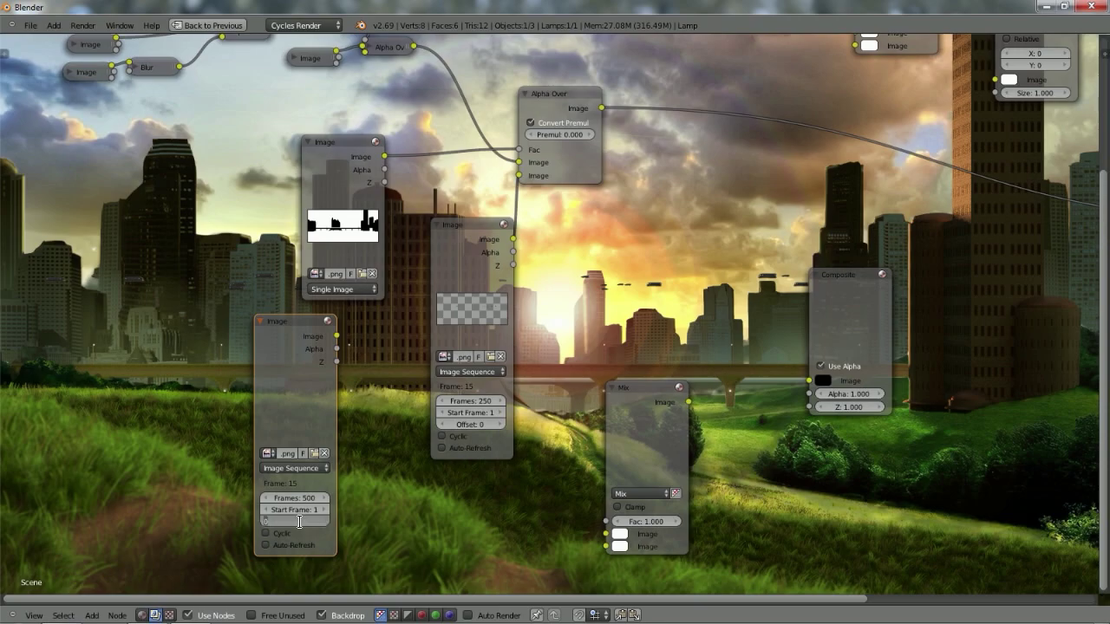
{"action": "left_click", "coordinate": [299, 521]}
{"action": "type", "text": "300"}
{"action": "key", "text": "Return"}
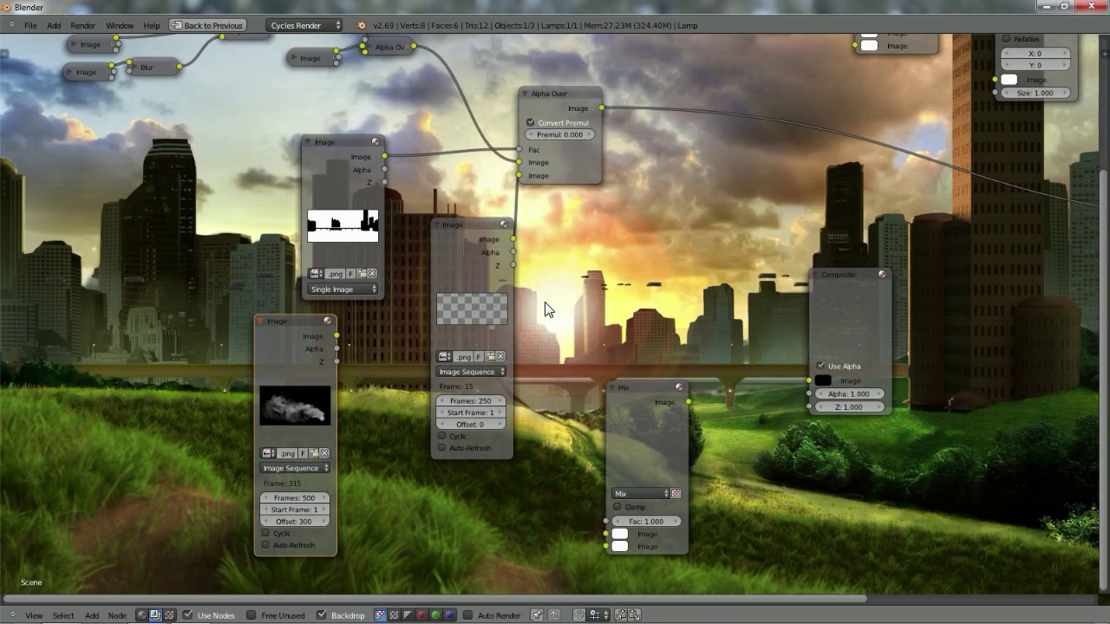
{"action": "scroll", "coordinate": [542, 312], "scroll_direction": "down", "scroll_amount": 1}
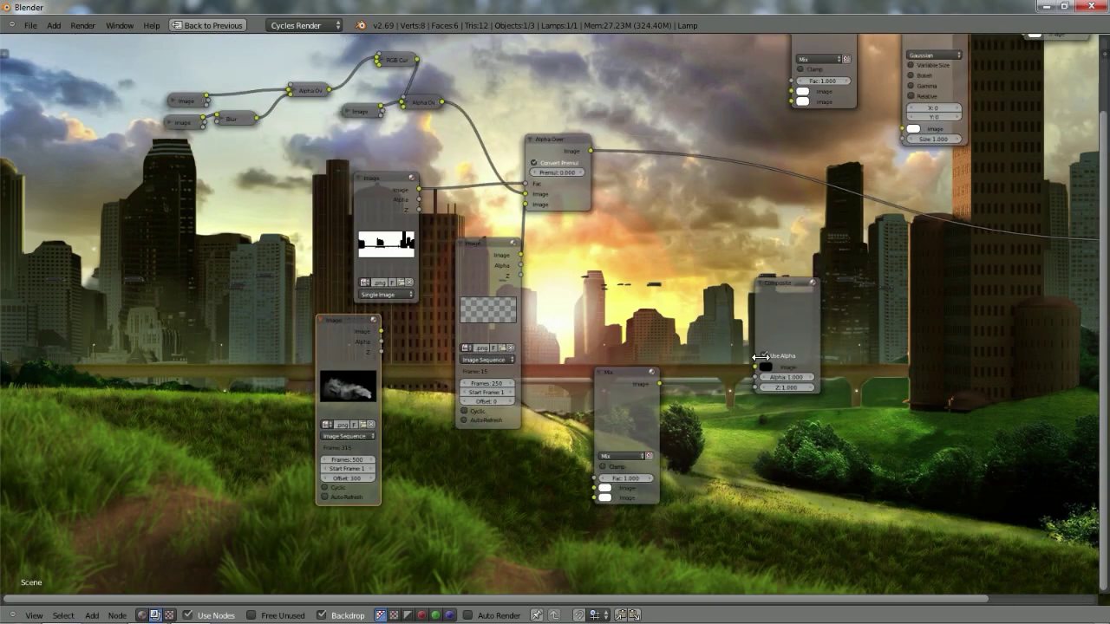
Move the Mix node up-right and wire the steam image and Alpha Over result into its inputs.
{"action": "left_click", "coordinate": [629, 403]}
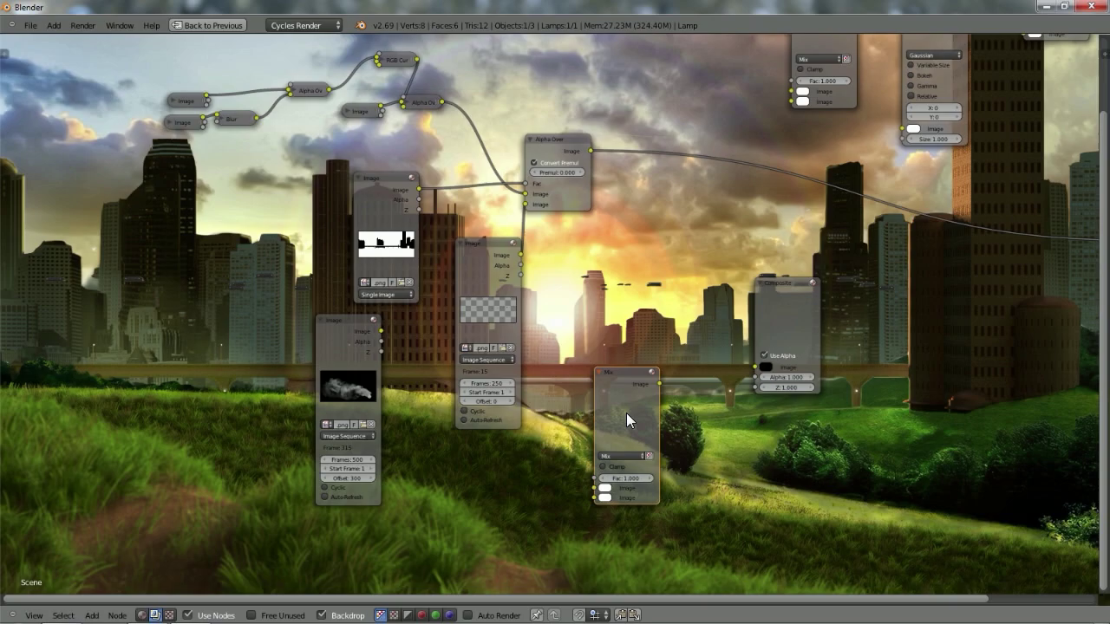
{"action": "left_click_drag", "start_coordinate": [626, 412], "coordinate": [691, 236]}
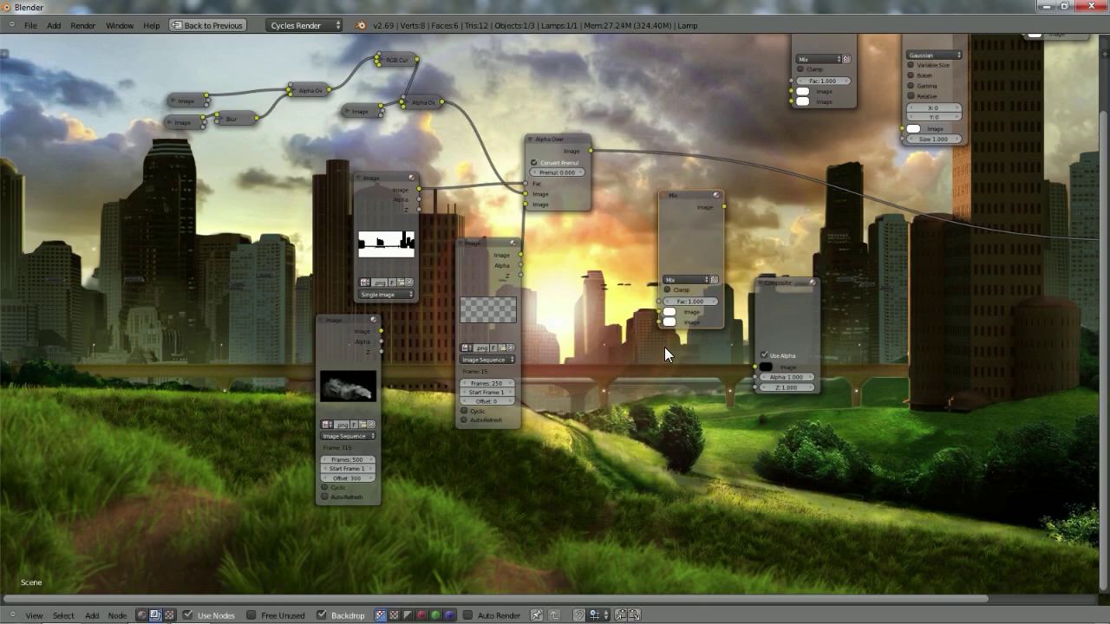
{"action": "left_click_drag", "start_coordinate": [380, 332], "coordinate": [659, 311]}
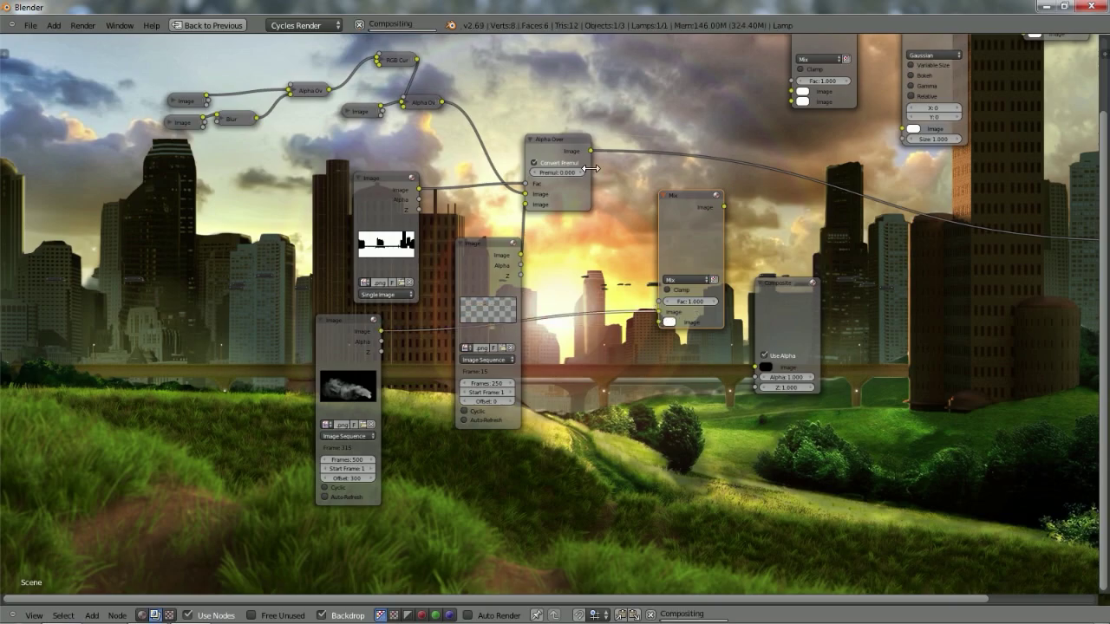
{"action": "left_click_drag", "start_coordinate": [591, 151], "coordinate": [664, 325]}
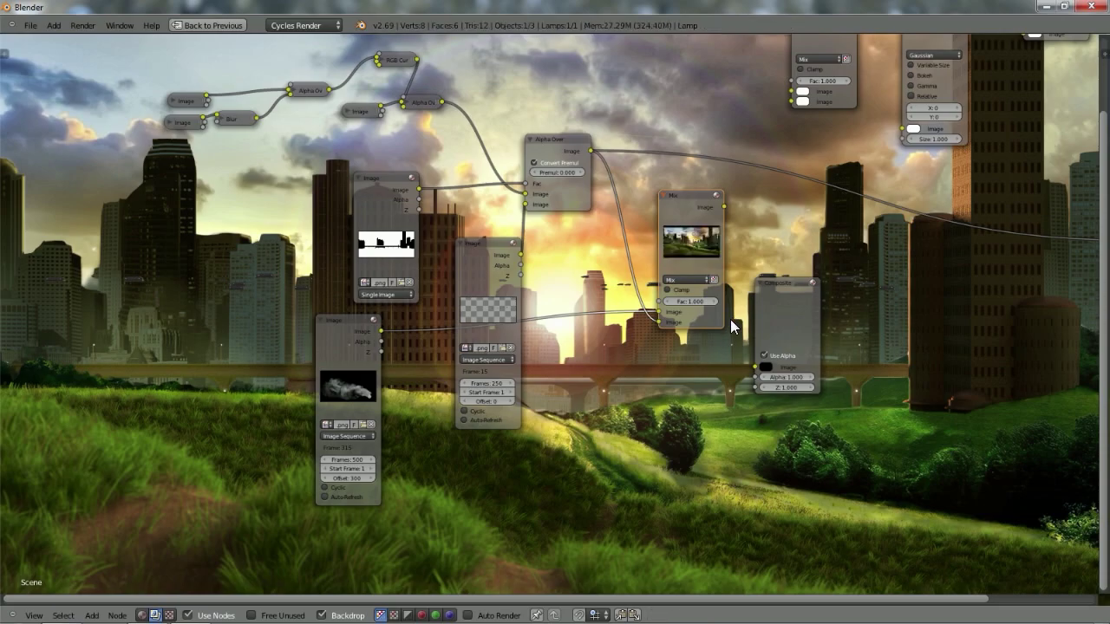
Send the Mix result down the output link and set its blend type to Multiply.
{"action": "left_click", "coordinate": [693, 215], "text": "ctrl+shift"}
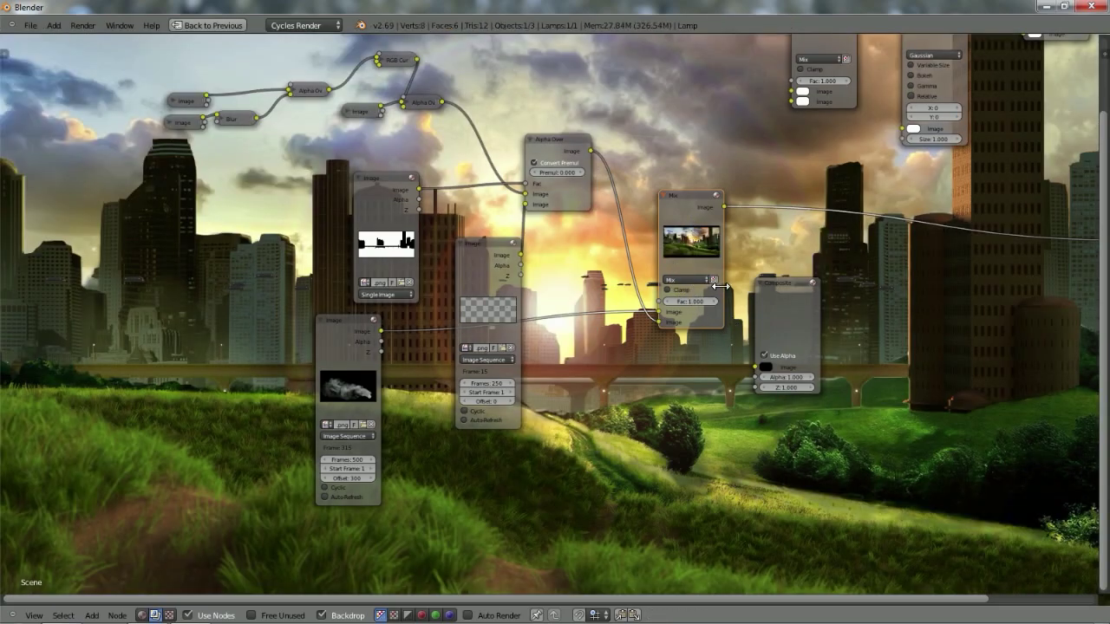
{"action": "left_click", "coordinate": [686, 280]}
{"action": "left_click", "coordinate": [676, 250]}
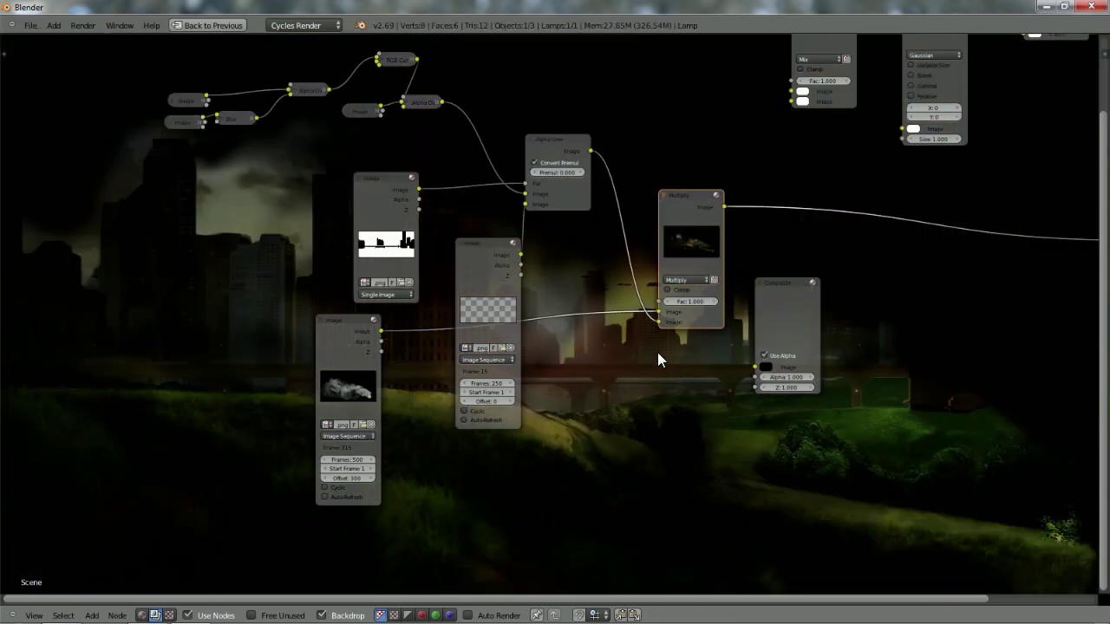
Insert an Invert node between the steam image and the Multiply node.
{"action": "scroll", "coordinate": [658, 352], "scroll_direction": "down", "scroll_amount": 3}
{"action": "scroll", "coordinate": [657, 352], "scroll_direction": "up", "scroll_amount": 2}
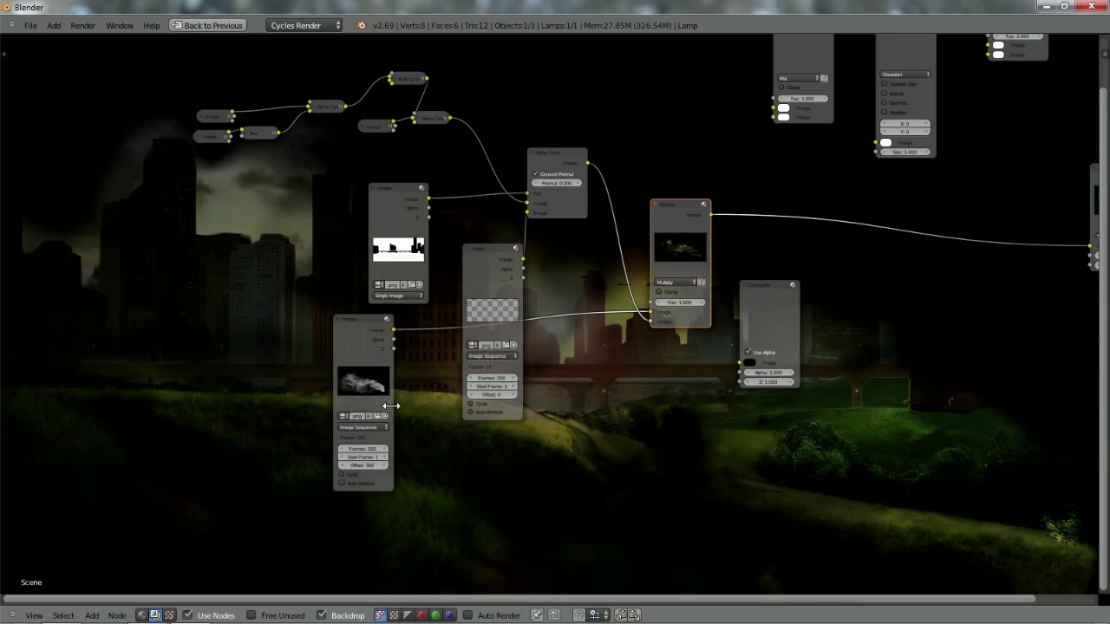
{"action": "key", "text": "shift+a"}
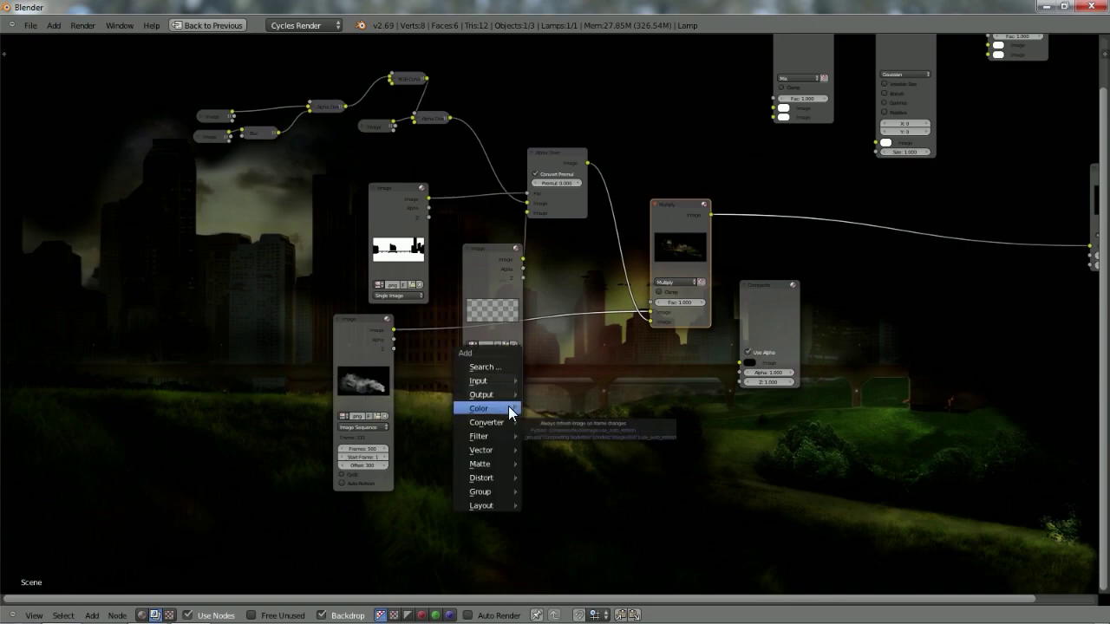
{"action": "mouse_move", "coordinate": [510, 411]}
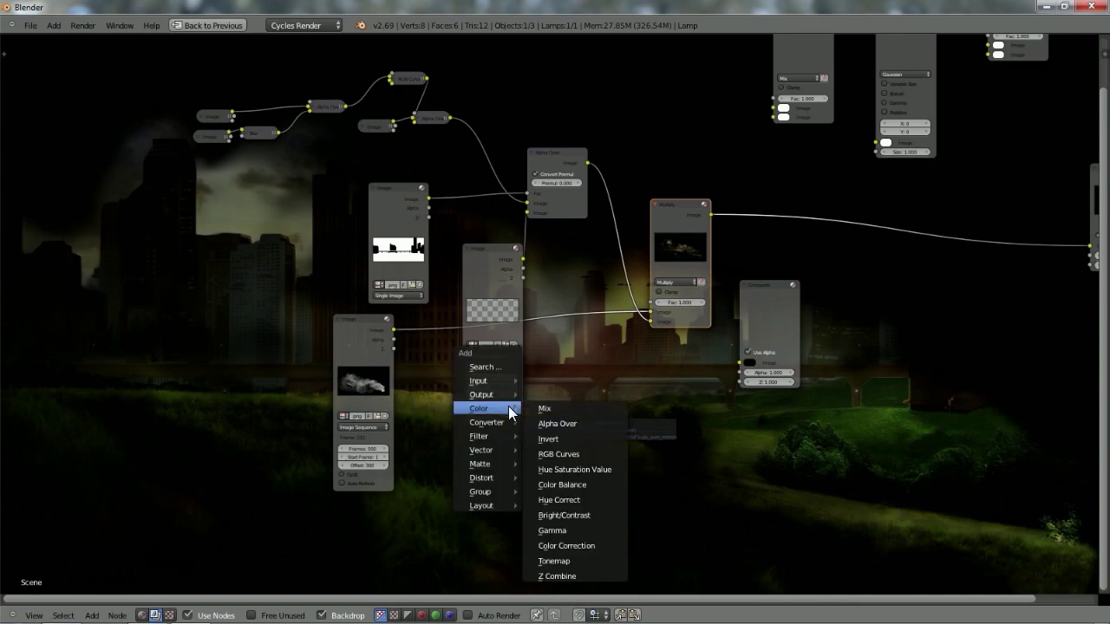
{"action": "left_click", "coordinate": [555, 438]}
{"action": "left_click", "coordinate": [548, 303]}
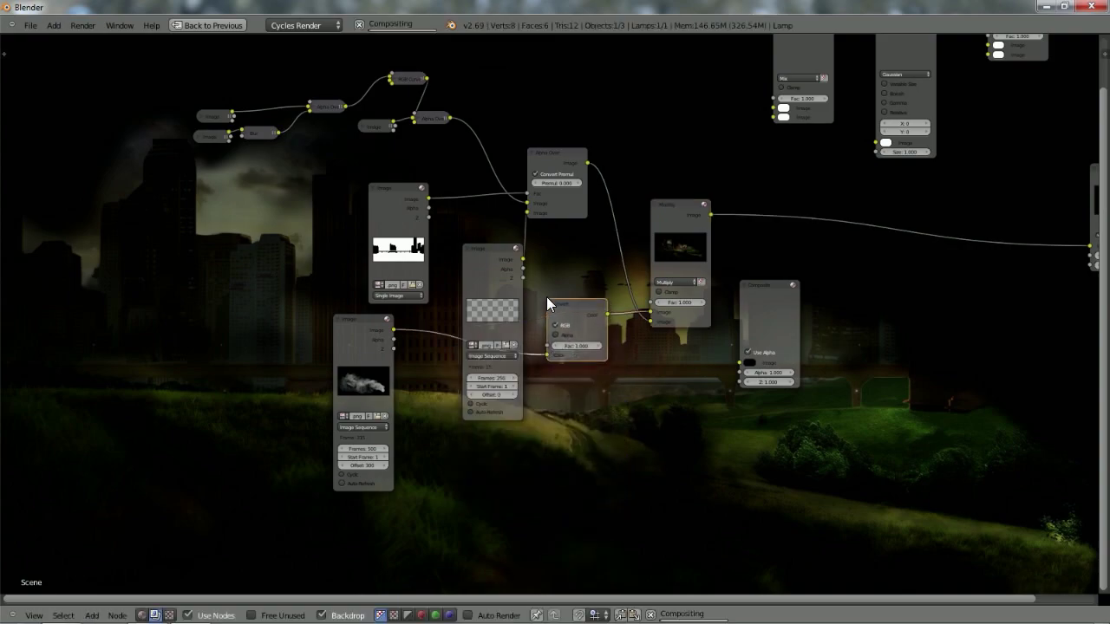
Move the Invert node lower-left and preview its output in the backdrop.
{"action": "scroll", "coordinate": [617, 385], "scroll_direction": "down", "scroll_amount": 4}
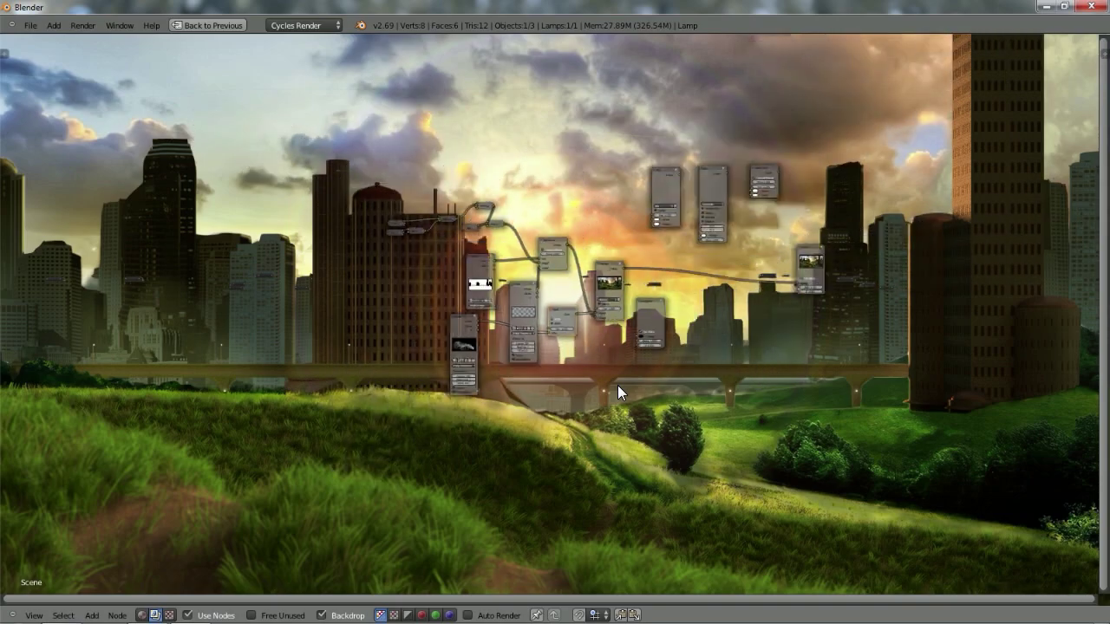
{"action": "scroll", "coordinate": [617, 385], "scroll_direction": "up", "scroll_amount": 2}
{"action": "scroll", "coordinate": [618, 386], "scroll_direction": "up", "scroll_amount": 4}
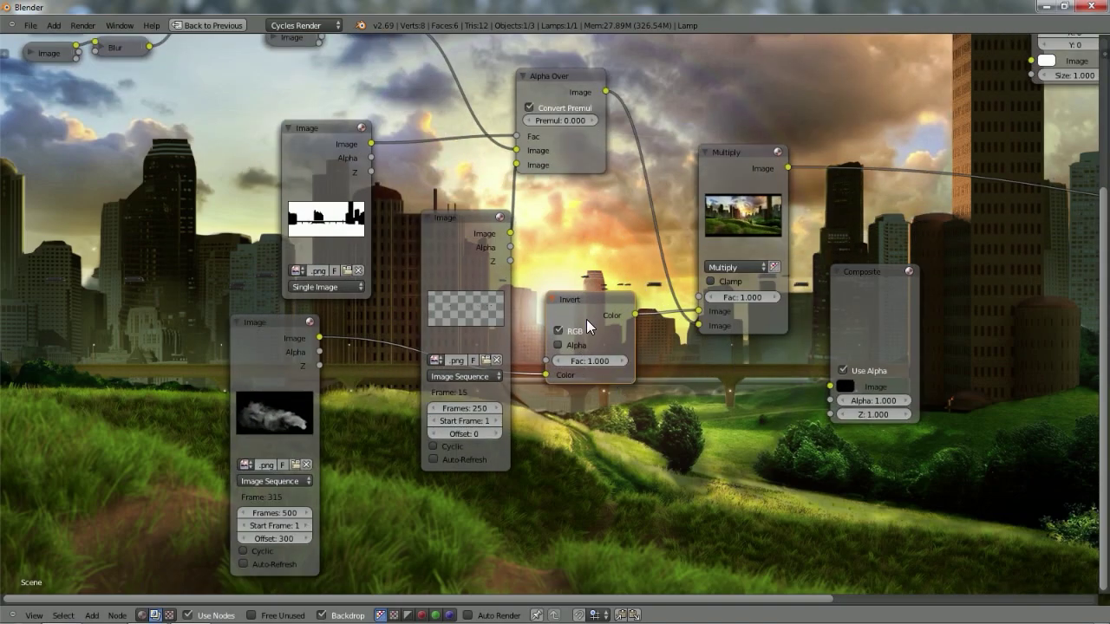
{"action": "key", "text": "g"}
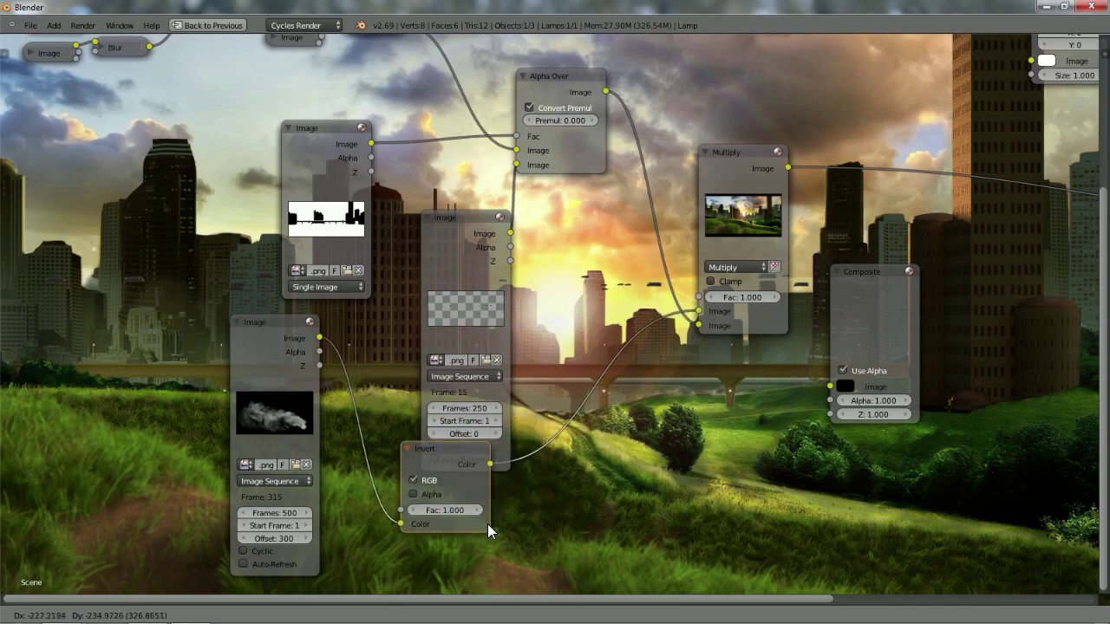
{"action": "left_click", "coordinate": [491, 531]}
{"action": "scroll", "coordinate": [584, 454], "scroll_direction": "down", "scroll_amount": 1}
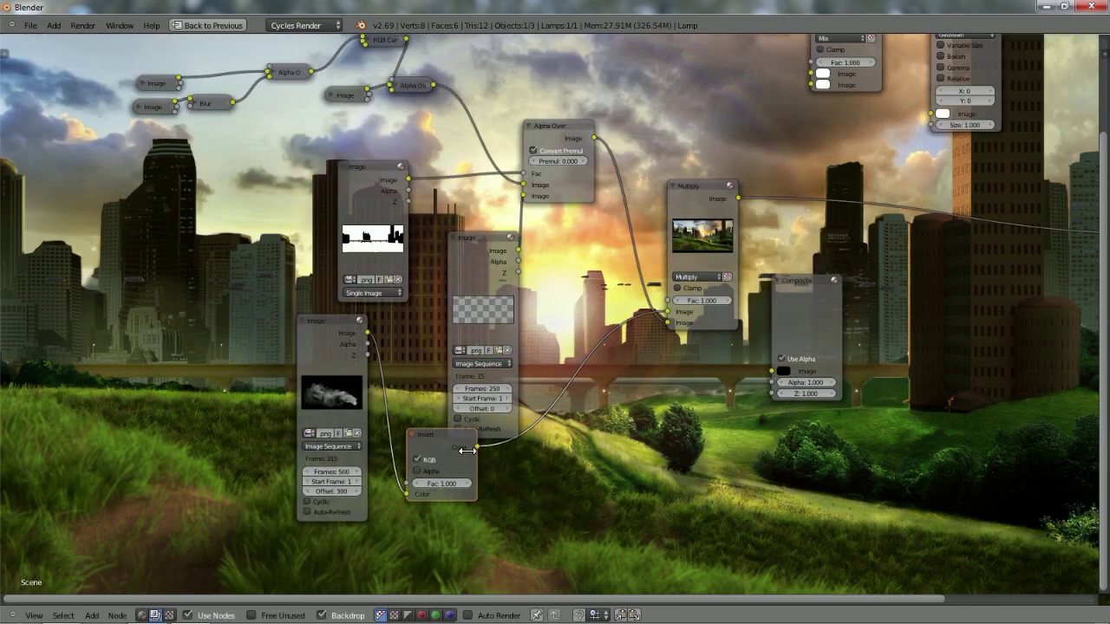
{"action": "left_click", "coordinate": [436, 454], "text": "ctrl+shift"}
Rearrange the nodes: smoke Image node further left, Invert node right and down.
{"action": "scroll", "coordinate": [553, 444], "scroll_direction": "down", "scroll_amount": 1}
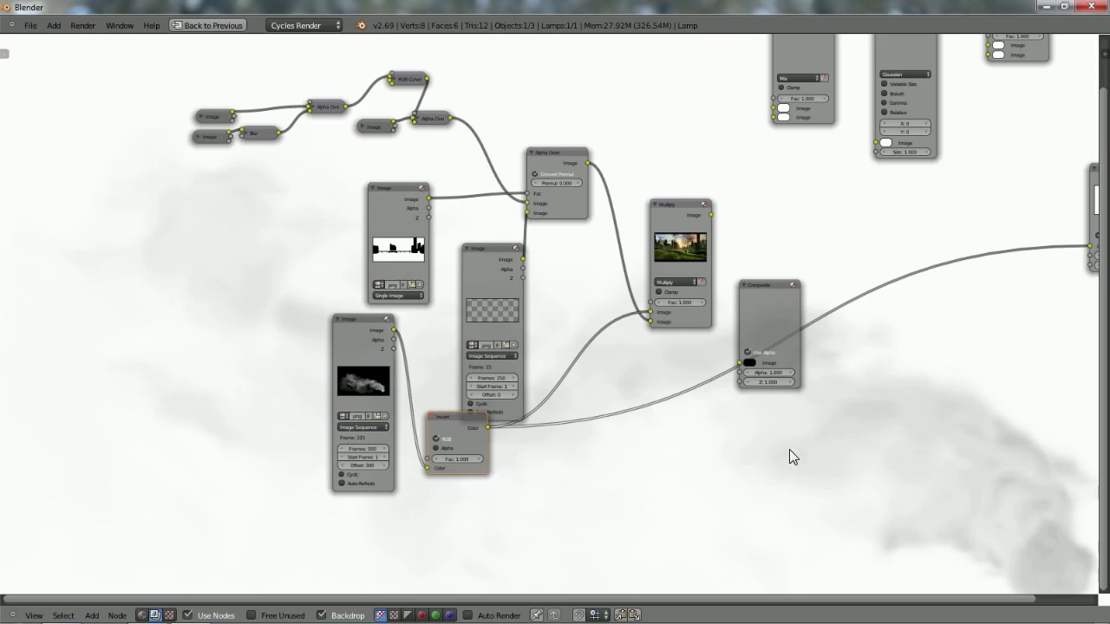
{"action": "scroll", "coordinate": [793, 454], "scroll_direction": "down", "scroll_amount": 1}
{"action": "scroll", "coordinate": [789, 454], "scroll_direction": "up", "scroll_amount": 2}
{"action": "scroll", "coordinate": [765, 458], "scroll_direction": "up", "scroll_amount": 1}
{"action": "left_click", "coordinate": [304, 377]}
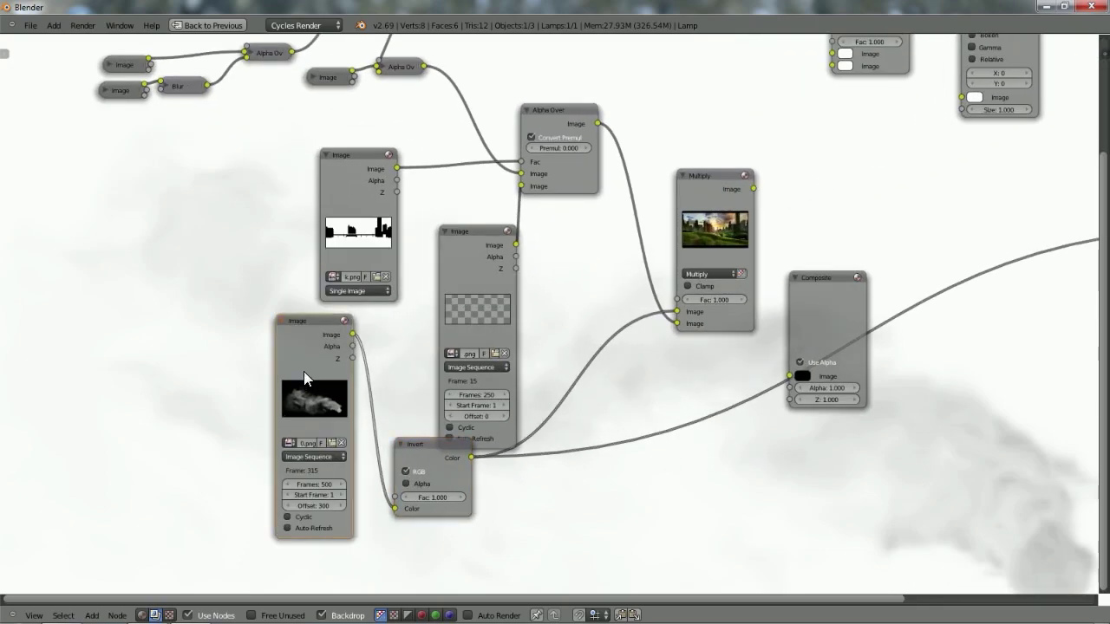
{"action": "key", "text": "g"}
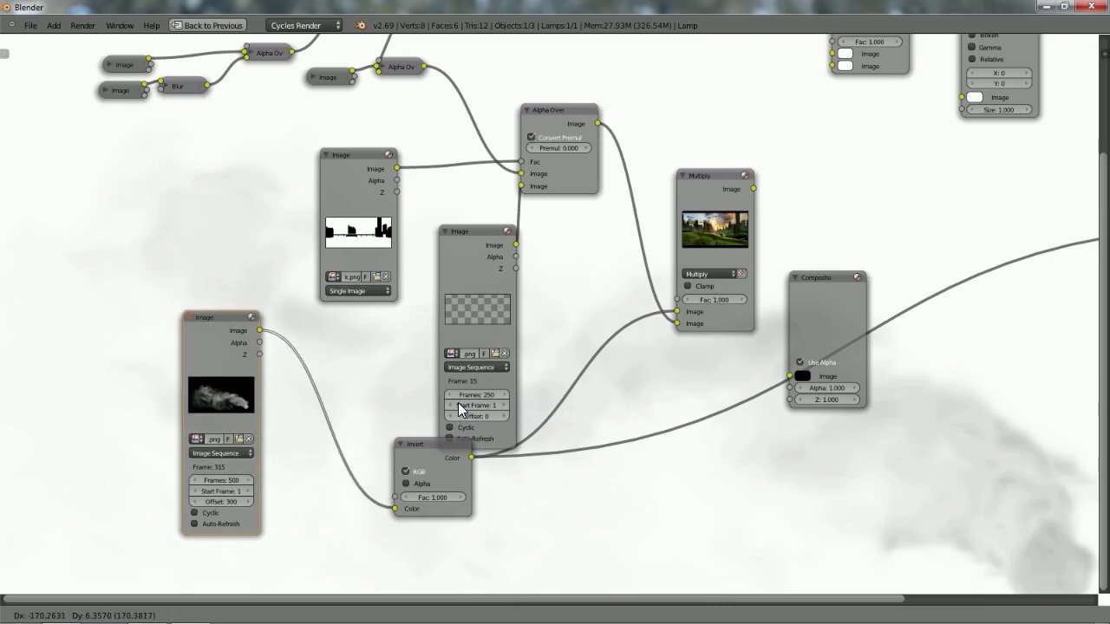
{"action": "left_click", "coordinate": [402, 422]}
{"action": "right_click", "coordinate": [397, 438]}
{"action": "right_click", "coordinate": [439, 468]}
{"action": "key", "text": "g"}
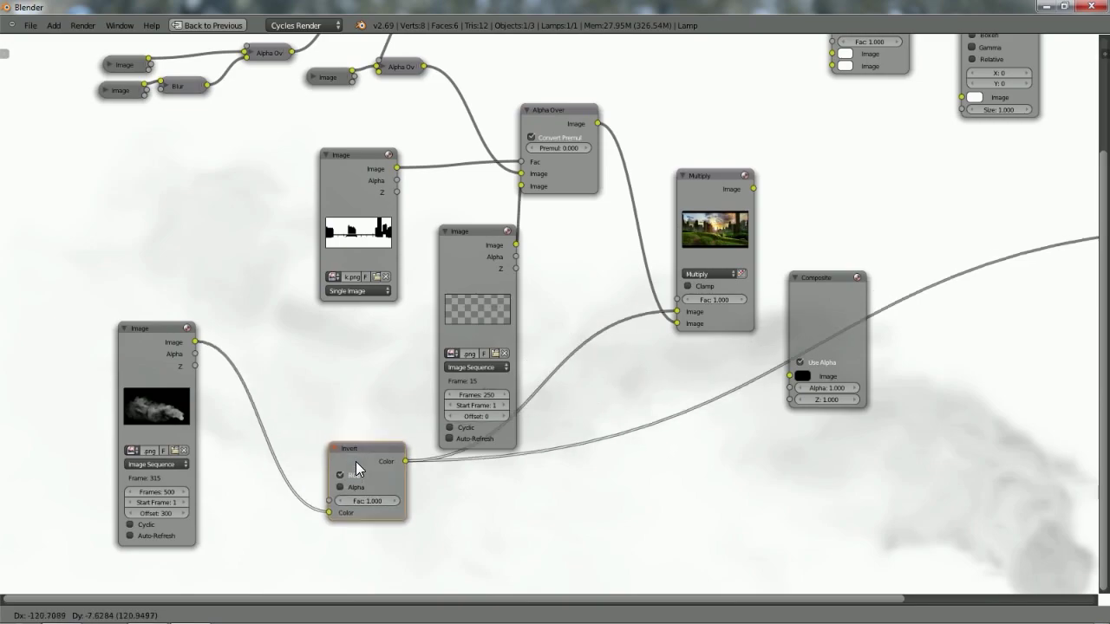
{"action": "left_click", "coordinate": [571, 460]}
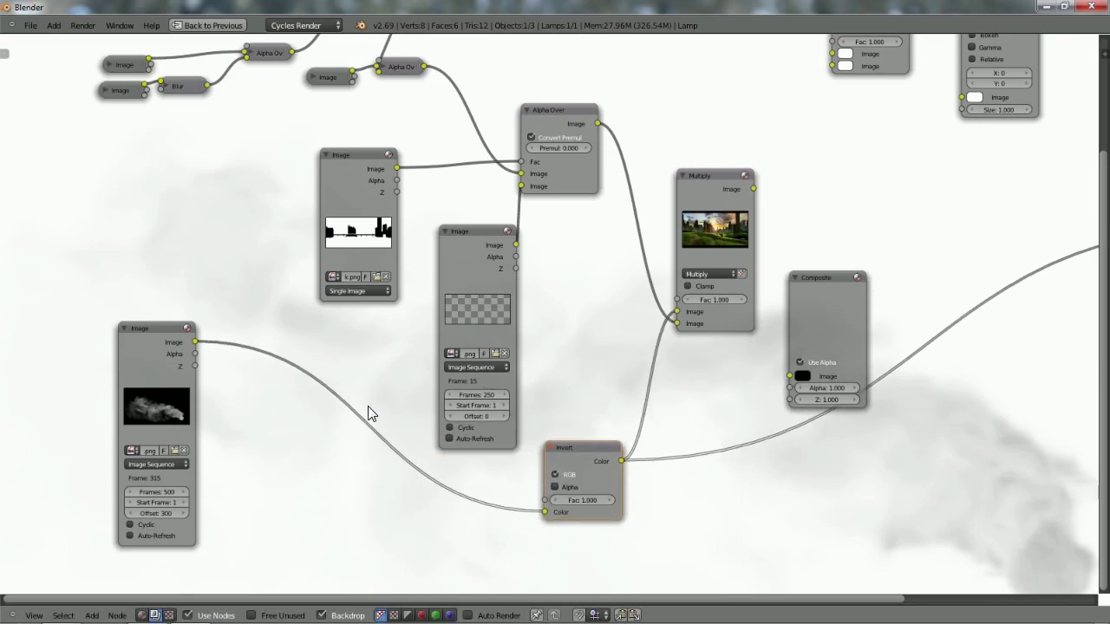
Insert a Scale node between the smoke image and Invert with X and Y at 0.500.
{"action": "key", "text": "shift+a"}
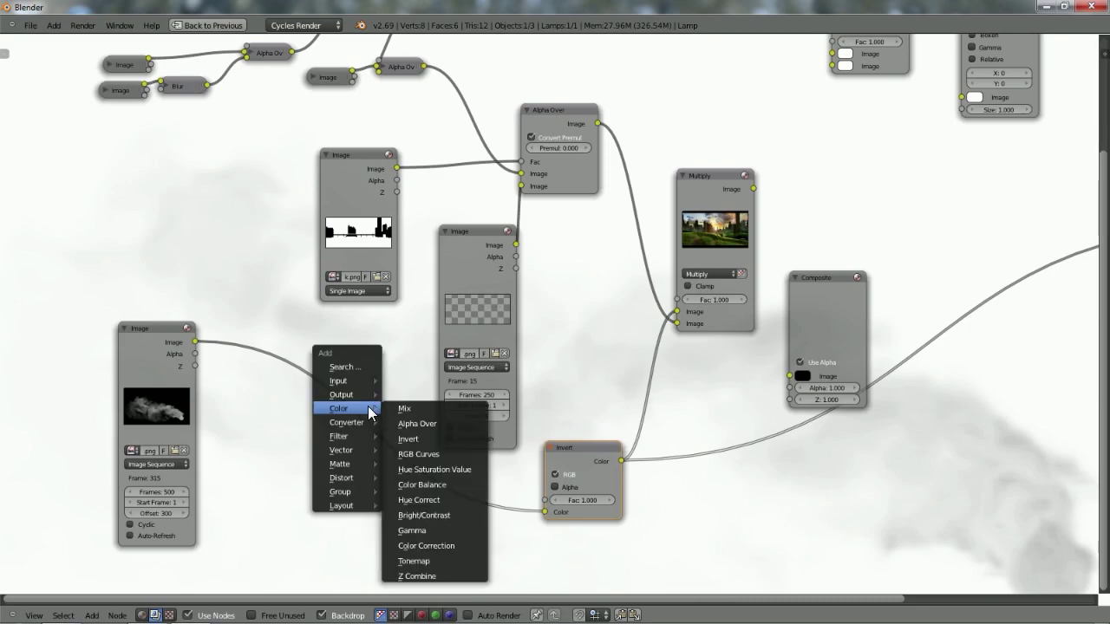
{"action": "mouse_move", "coordinate": [359, 475]}
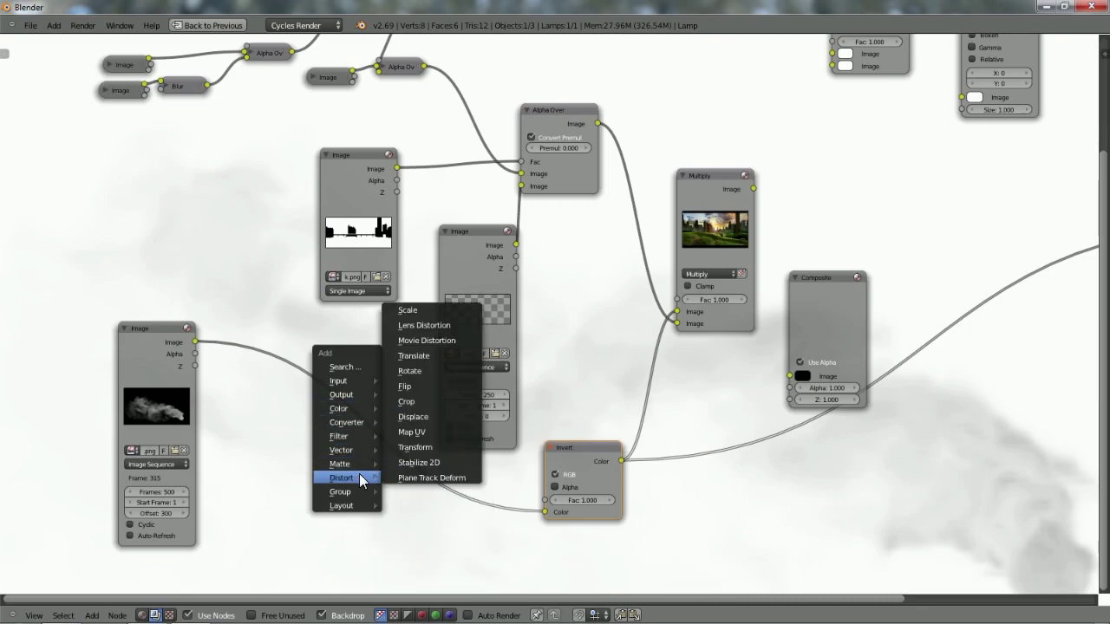
{"action": "left_click", "coordinate": [414, 312]}
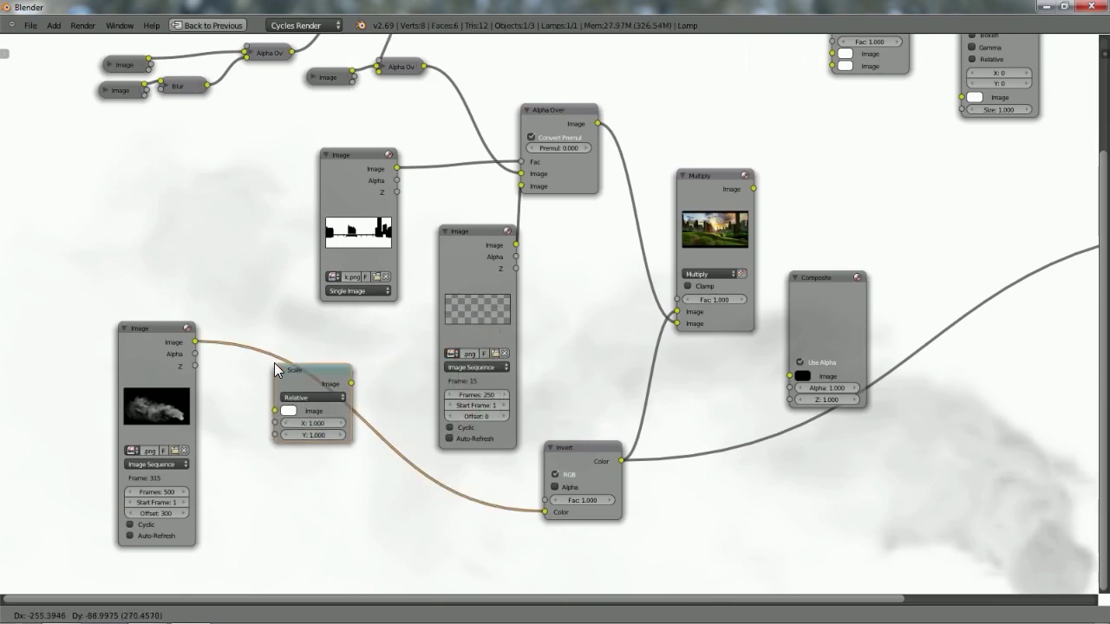
{"action": "left_click", "coordinate": [274, 363]}
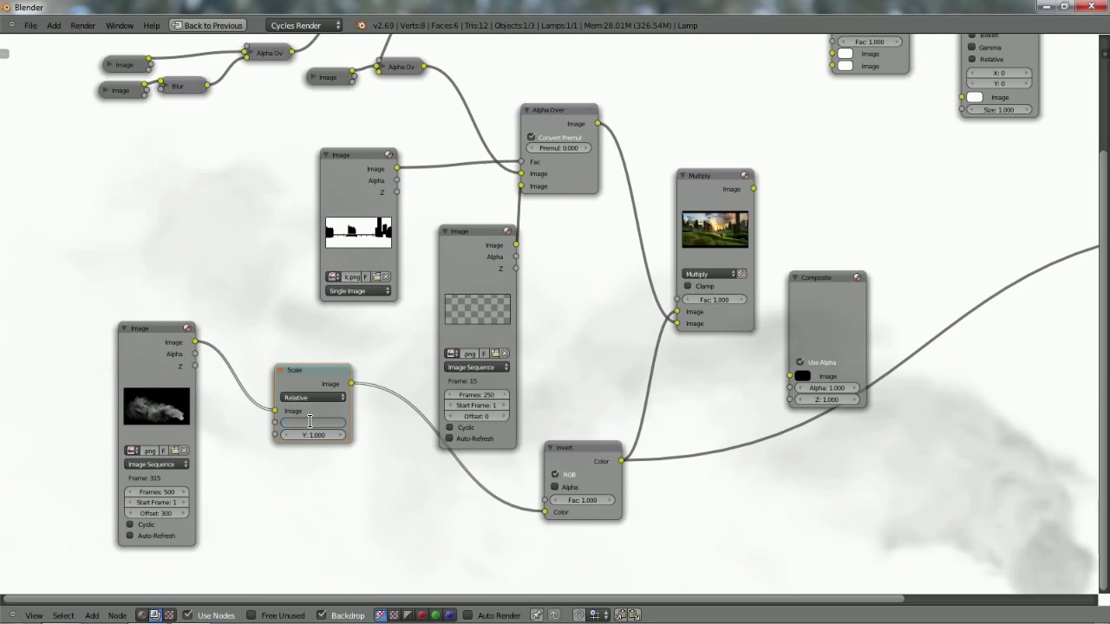
{"action": "key", "text": "Return"}
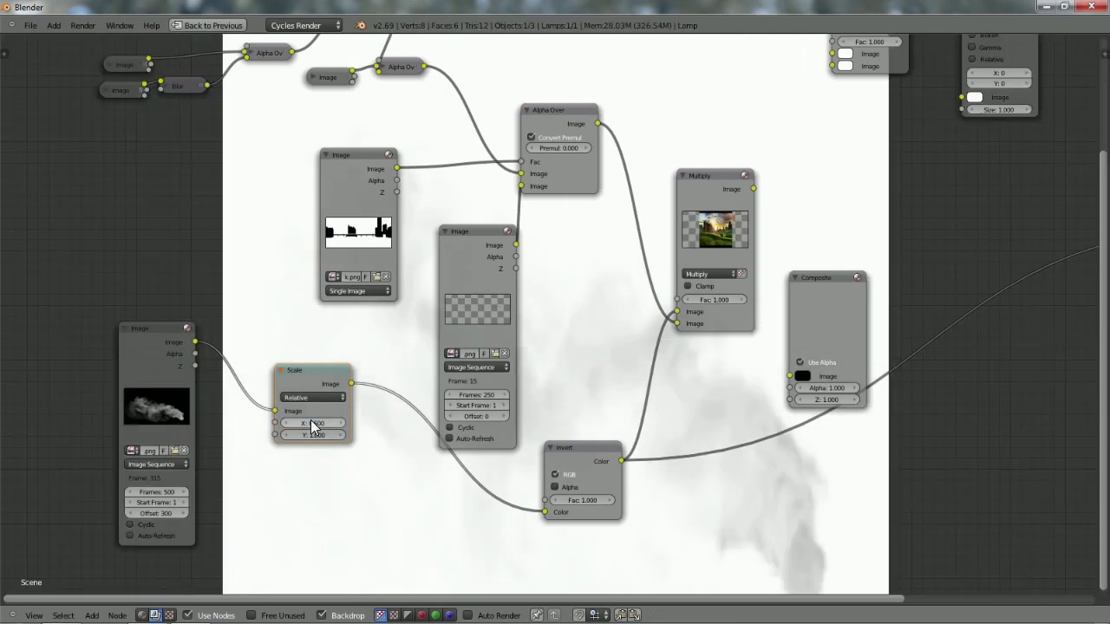
{"action": "key", "text": "ctrl+v"}
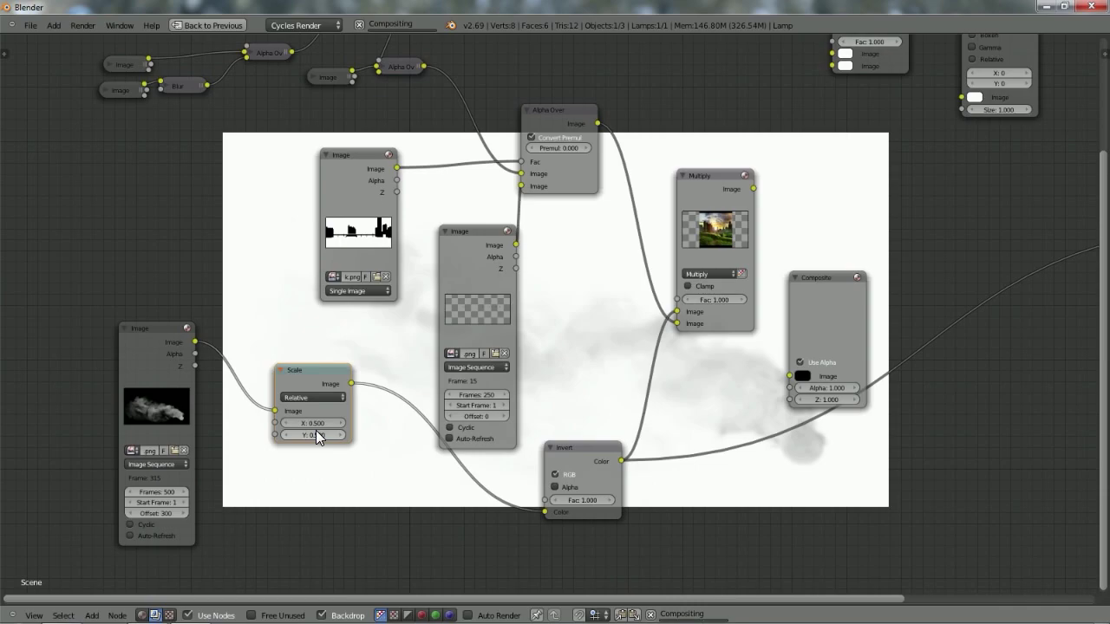
Place the Invert node below the checkerboard Image node.
{"action": "scroll", "coordinate": [755, 464], "scroll_direction": "down", "scroll_amount": 2}
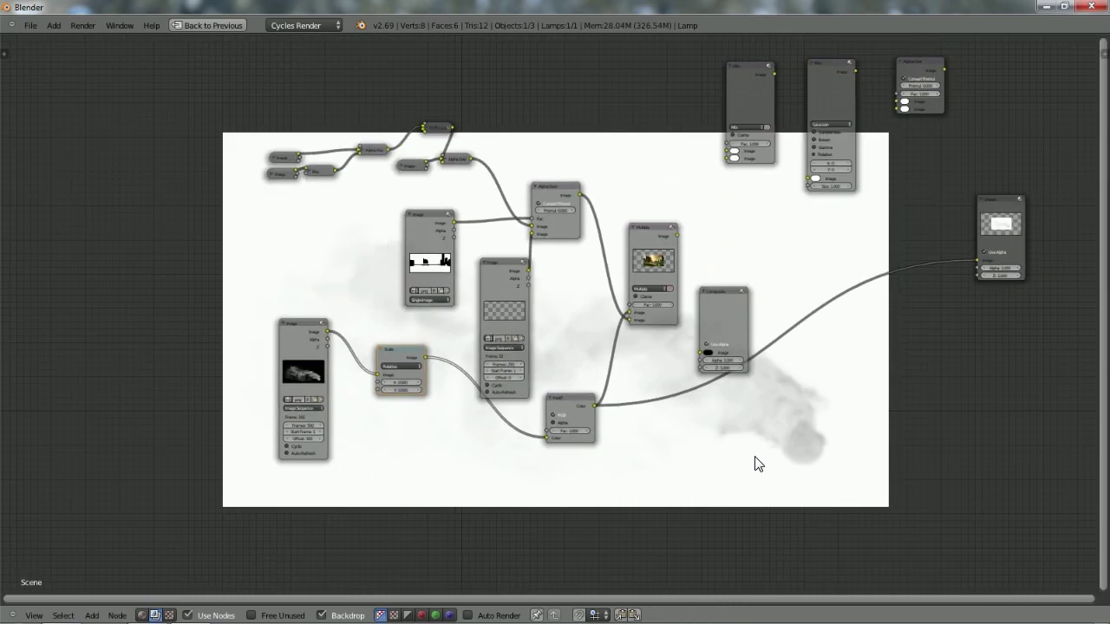
{"action": "scroll", "coordinate": [755, 464], "scroll_direction": "up", "scroll_amount": 3}
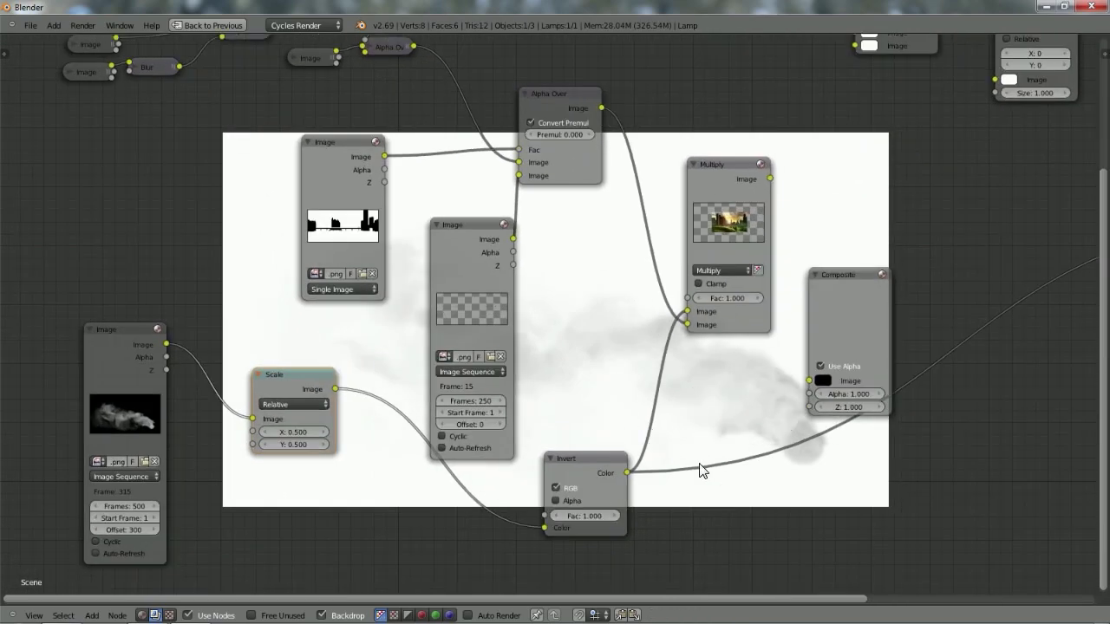
{"action": "left_click", "coordinate": [567, 460]}
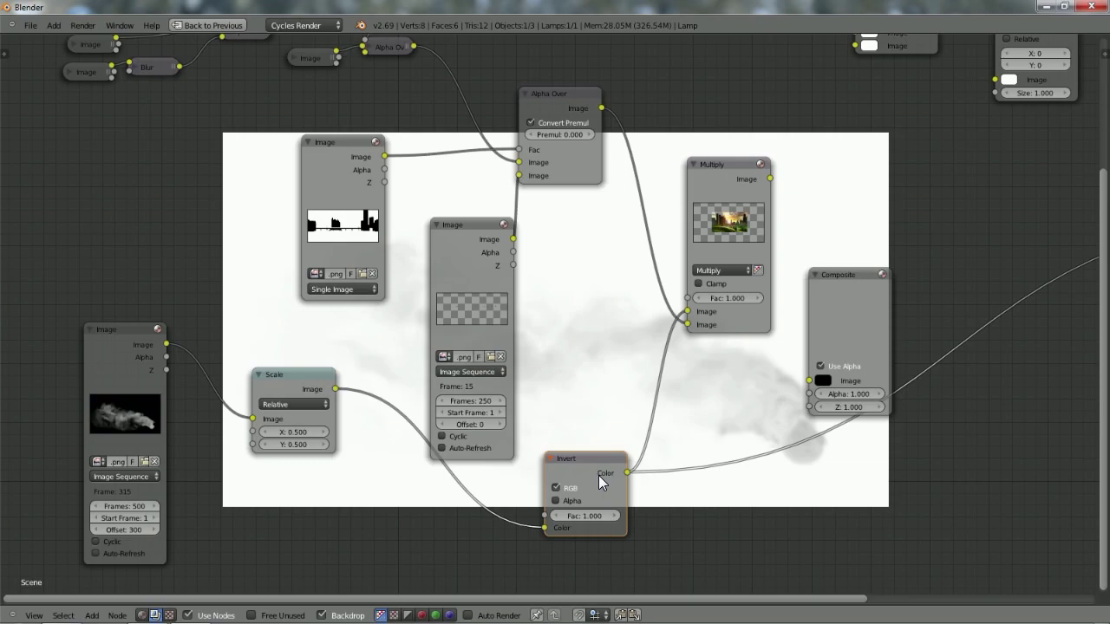
{"action": "key", "text": "g"}
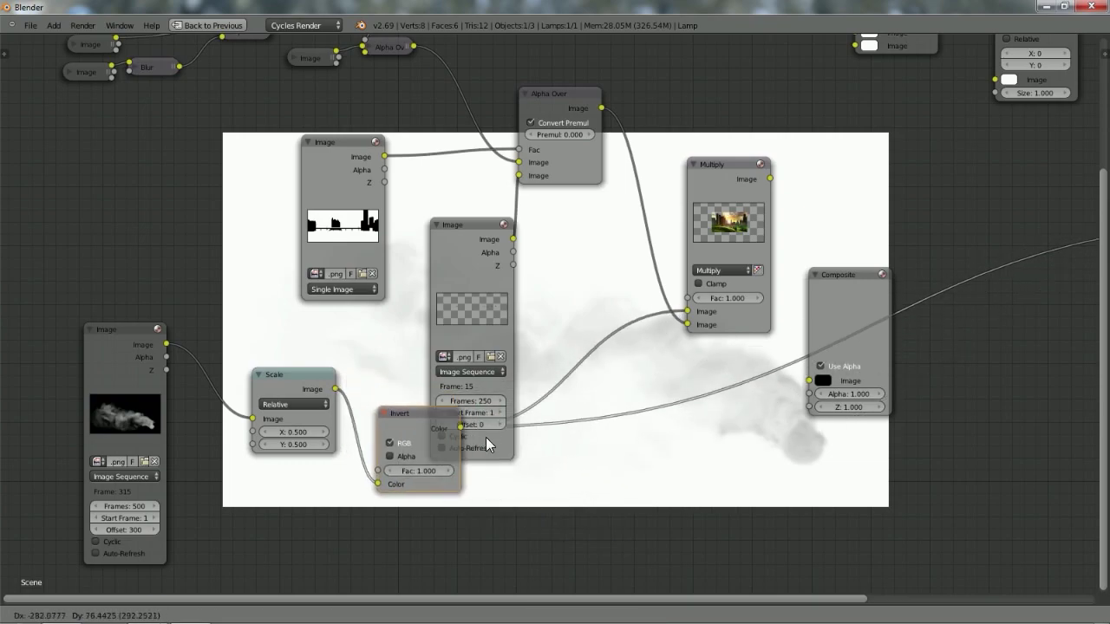
{"action": "left_click", "coordinate": [473, 478]}
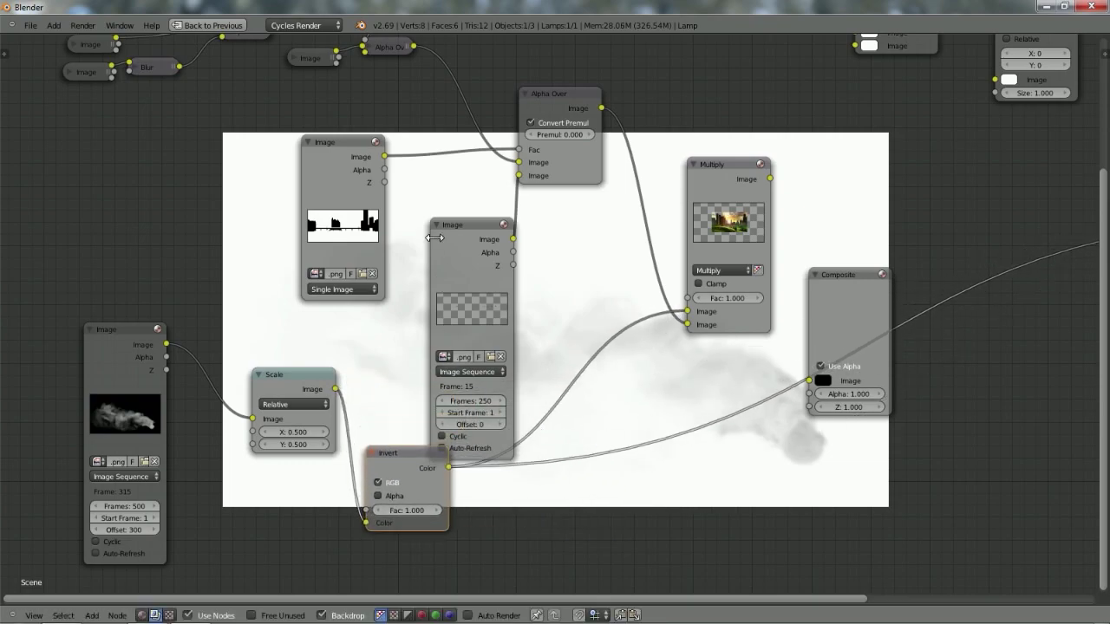
{"action": "scroll", "coordinate": [385, 170], "scroll_direction": "down", "scroll_amount": 1}
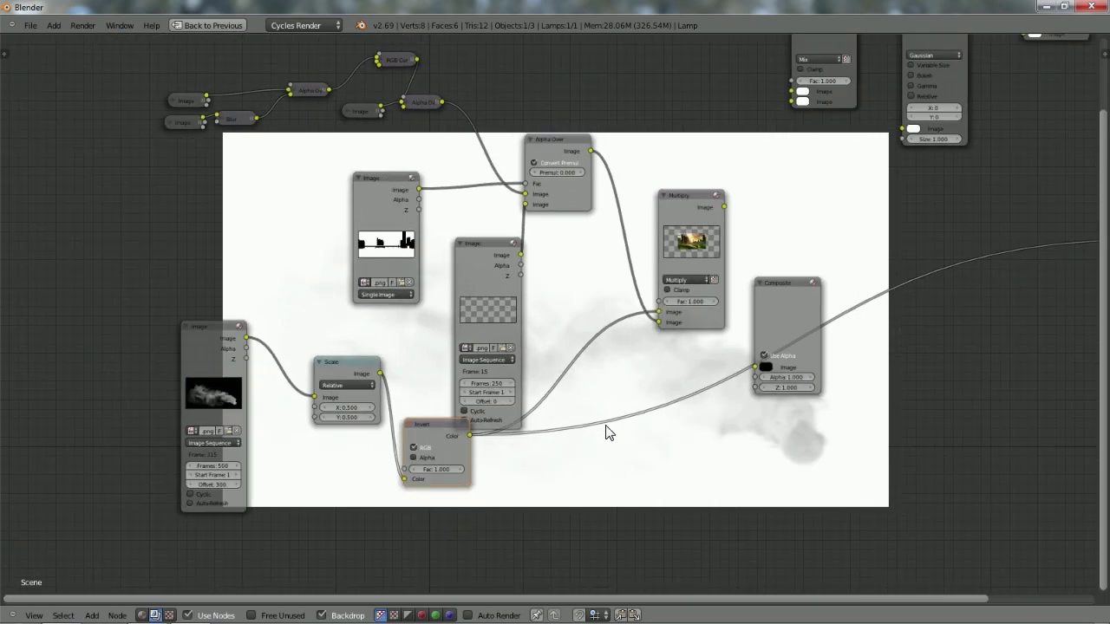
Insert an RGB Curves node after Invert and bend its lower curve point down-right to darken the smoke.
{"action": "key", "text": "shift+a"}
{"action": "mouse_move", "coordinate": [608, 428]}
{"action": "mouse_move", "coordinate": [584, 359]}
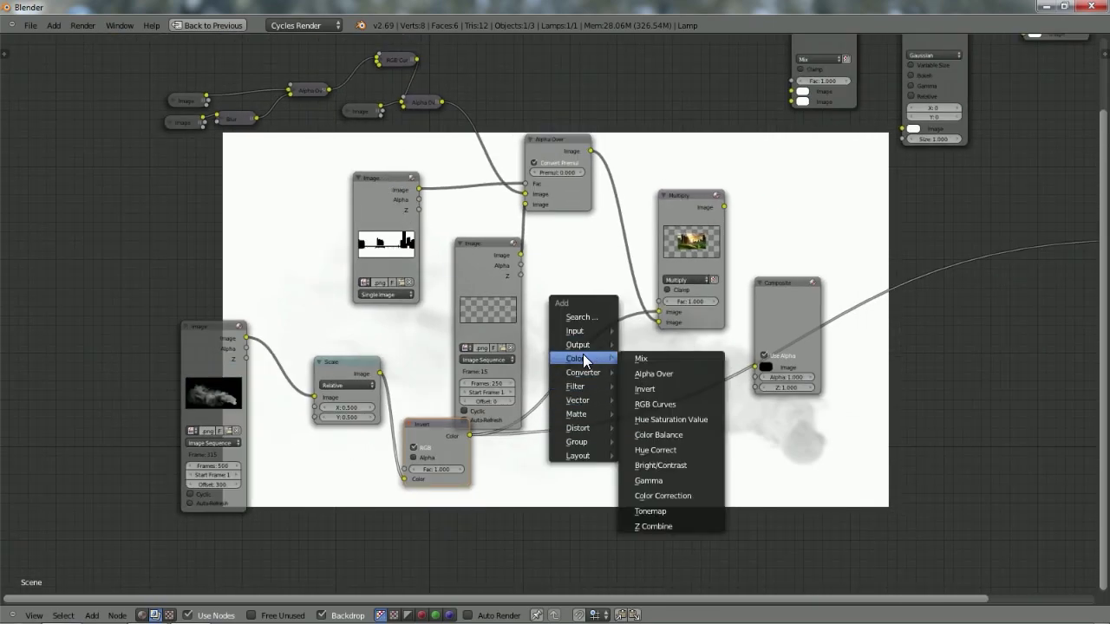
{"action": "left_click", "coordinate": [666, 401]}
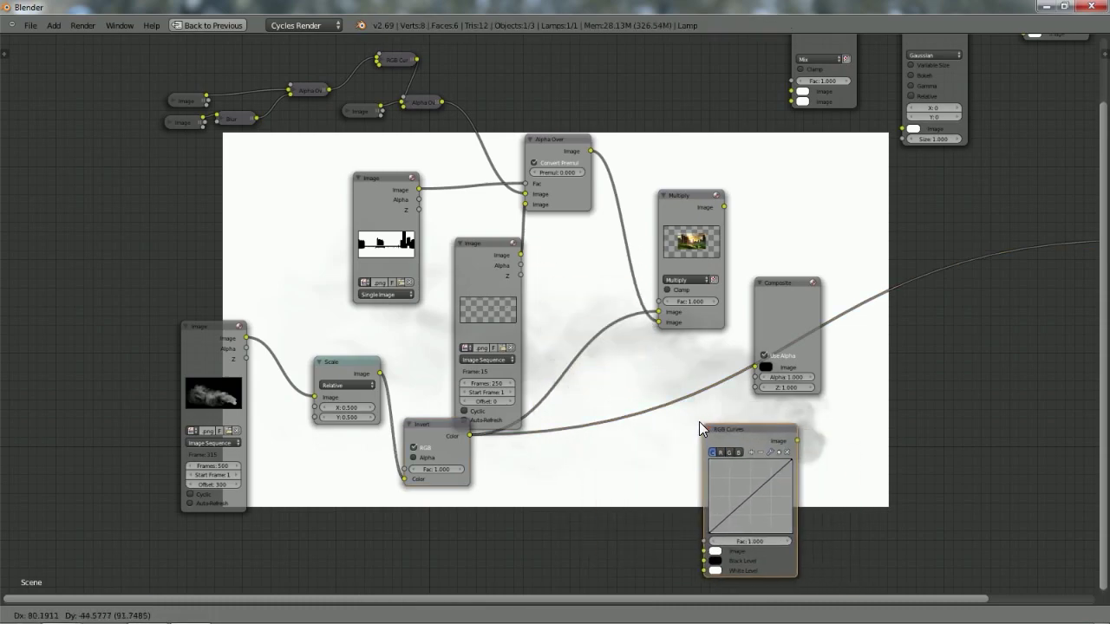
{"action": "left_click", "coordinate": [594, 352]}
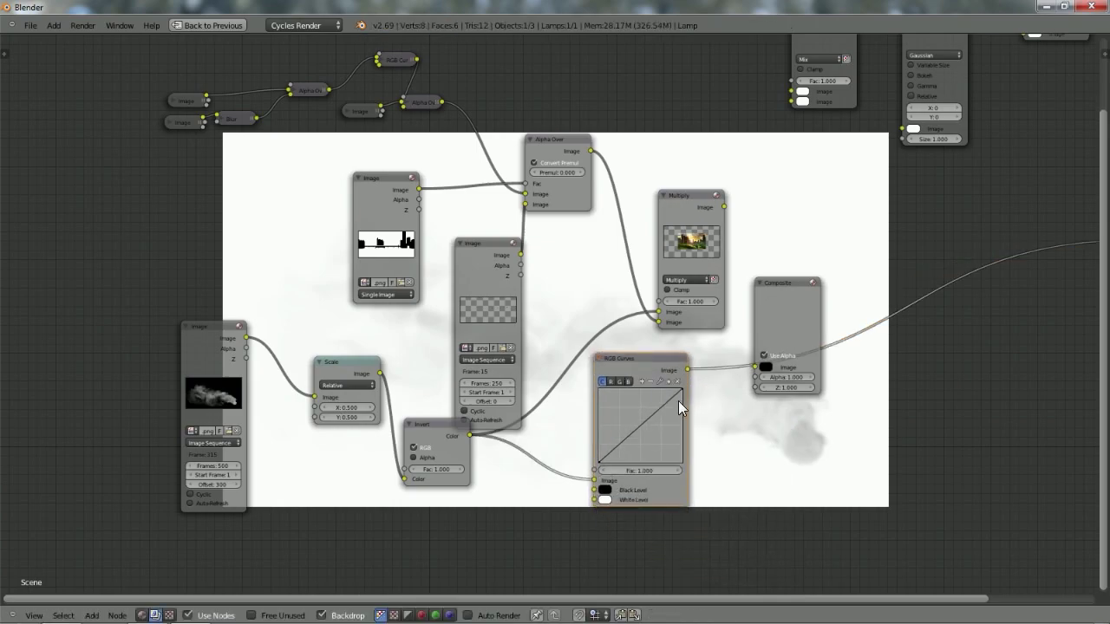
{"action": "left_click_drag", "start_coordinate": [614, 447], "coordinate": [677, 432]}
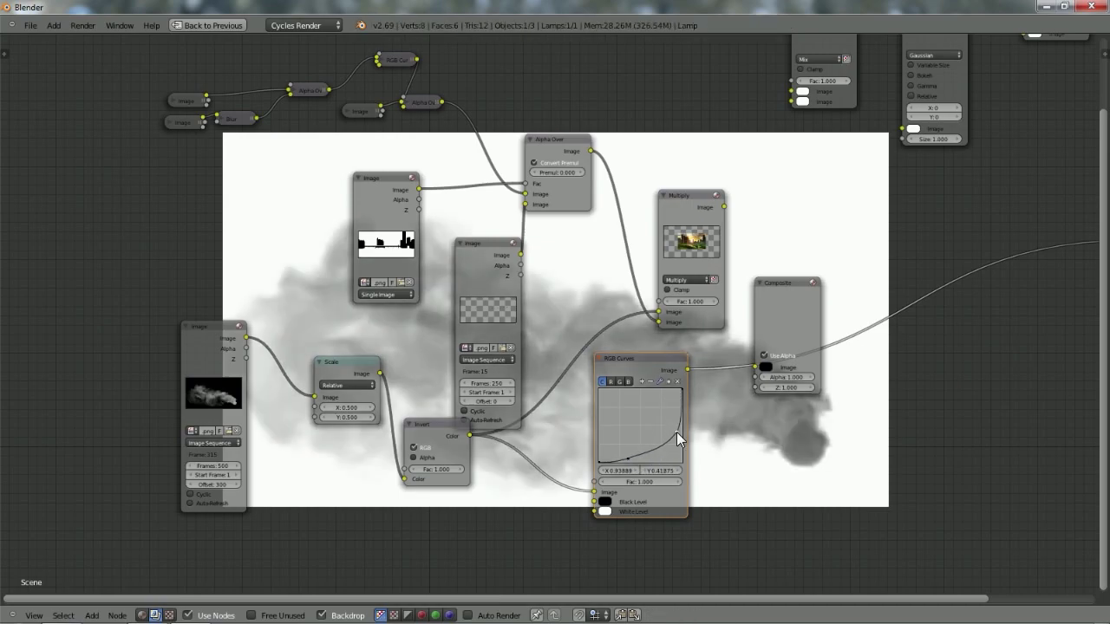
{"action": "left_click_drag", "start_coordinate": [629, 461], "coordinate": [635, 458]}
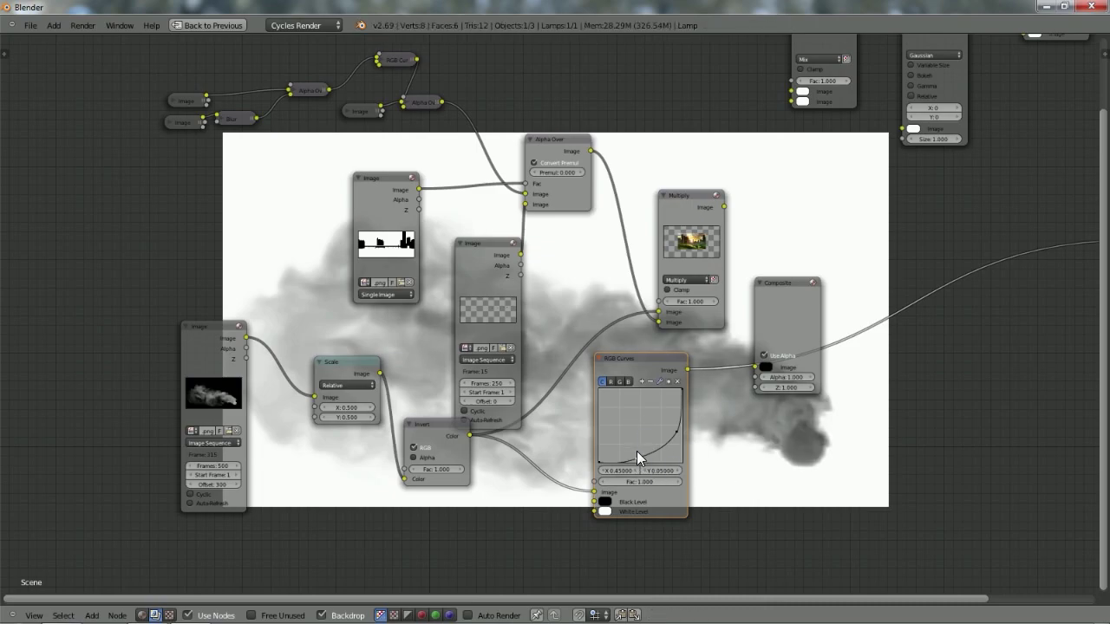
{"action": "left_click_drag", "start_coordinate": [637, 457], "coordinate": [642, 458]}
Move Composite right and Multiply up-right, then link RGB Curves into Multiply's Image input.
{"action": "scroll", "coordinate": [753, 471], "scroll_direction": "down", "scroll_amount": 4}
{"action": "scroll", "coordinate": [739, 473], "scroll_direction": "up", "scroll_amount": 4}
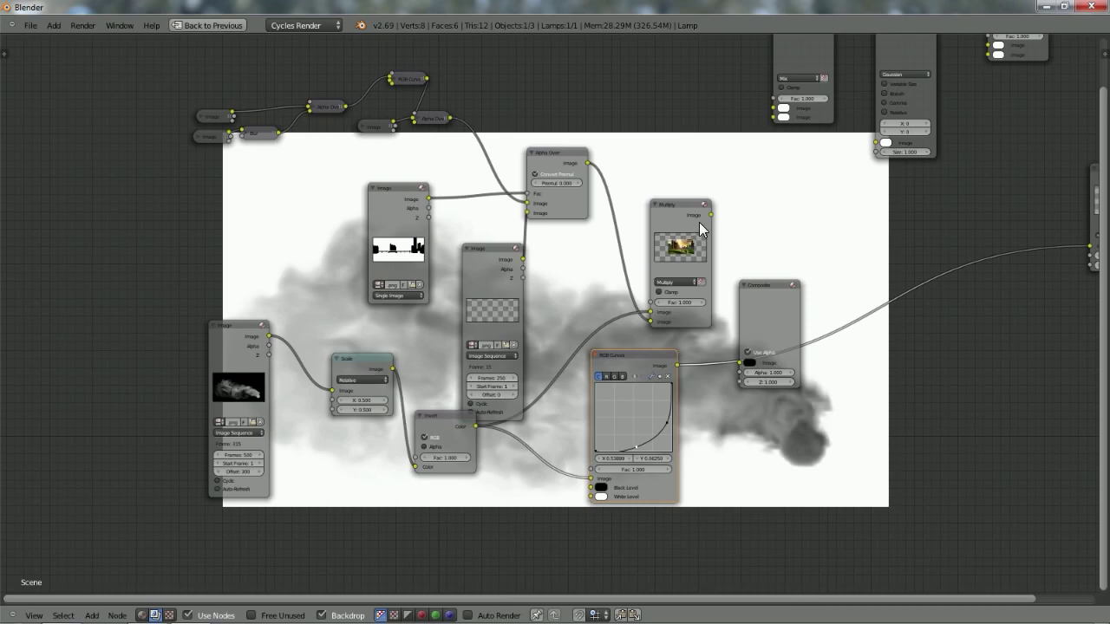
{"action": "left_click", "coordinate": [789, 332]}
{"action": "left_click_drag", "start_coordinate": [787, 353], "coordinate": [1022, 321]}
{"action": "left_click", "coordinate": [661, 230]}
{"action": "left_click_drag", "start_coordinate": [661, 230], "coordinate": [750, 212]}
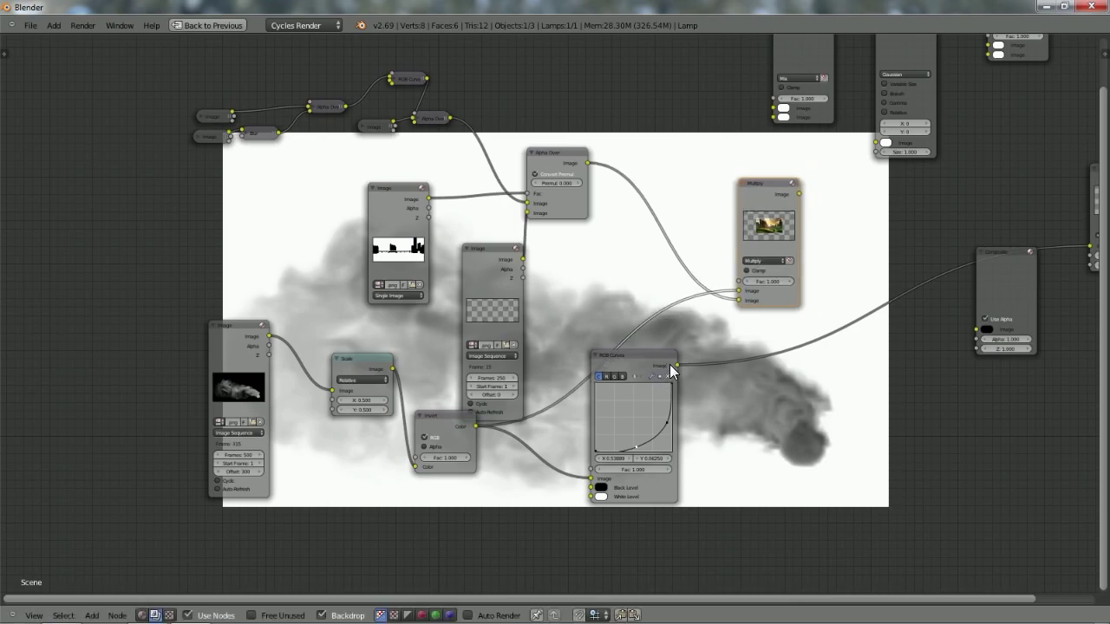
{"action": "left_click_drag", "start_coordinate": [676, 365], "coordinate": [739, 301]}
{"action": "left_click", "coordinate": [765, 189], "text": "ctrl+shift"}
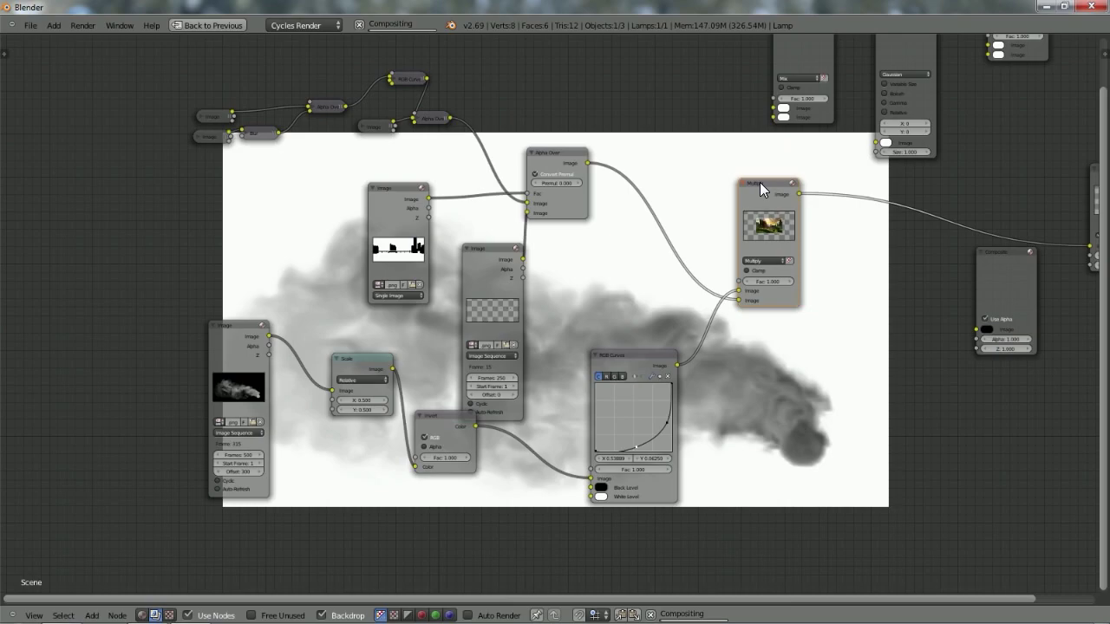
{"action": "scroll", "coordinate": [690, 445], "scroll_direction": "down", "scroll_amount": 4}
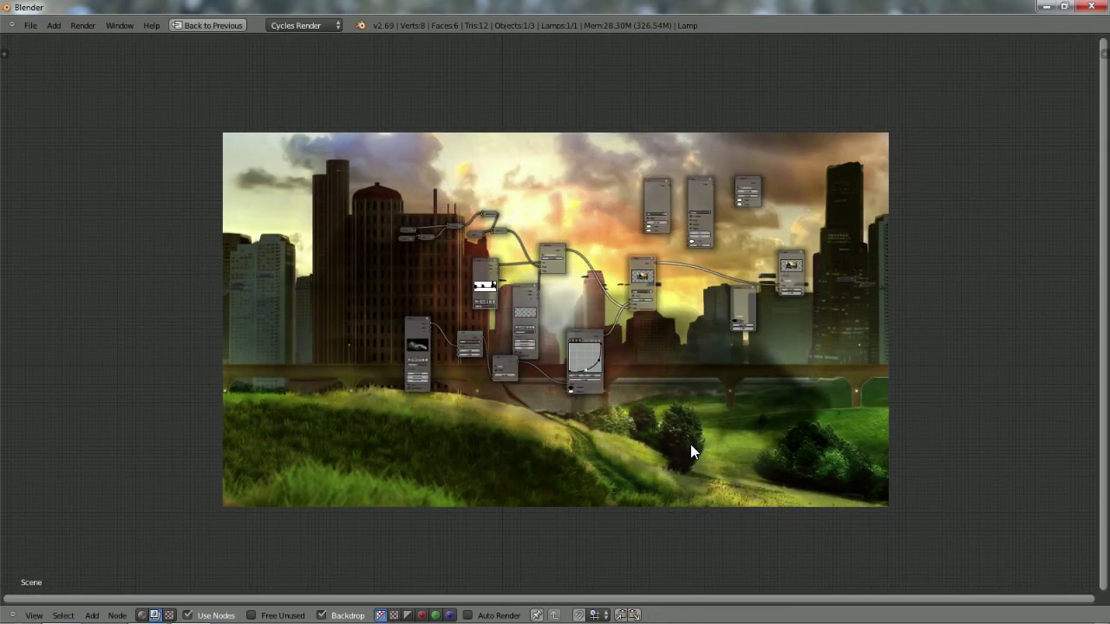
{"action": "scroll", "coordinate": [691, 444], "scroll_direction": "up", "scroll_amount": 5}
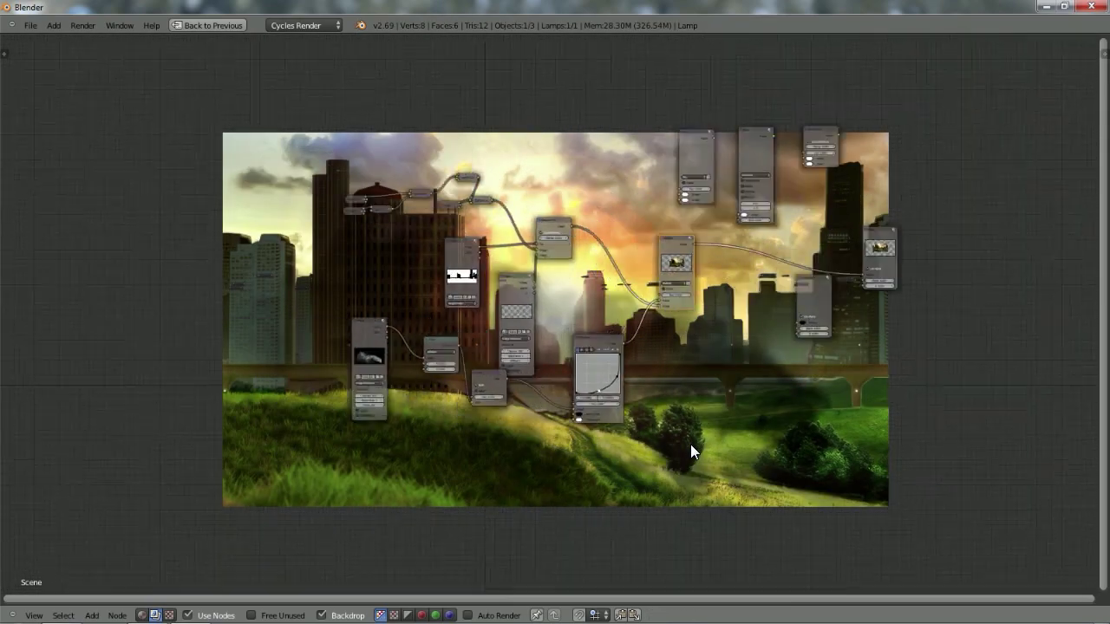
{"action": "scroll", "coordinate": [690, 444], "scroll_direction": "down", "scroll_amount": 2}
{"action": "scroll", "coordinate": [690, 444], "scroll_direction": "up", "scroll_amount": 2}
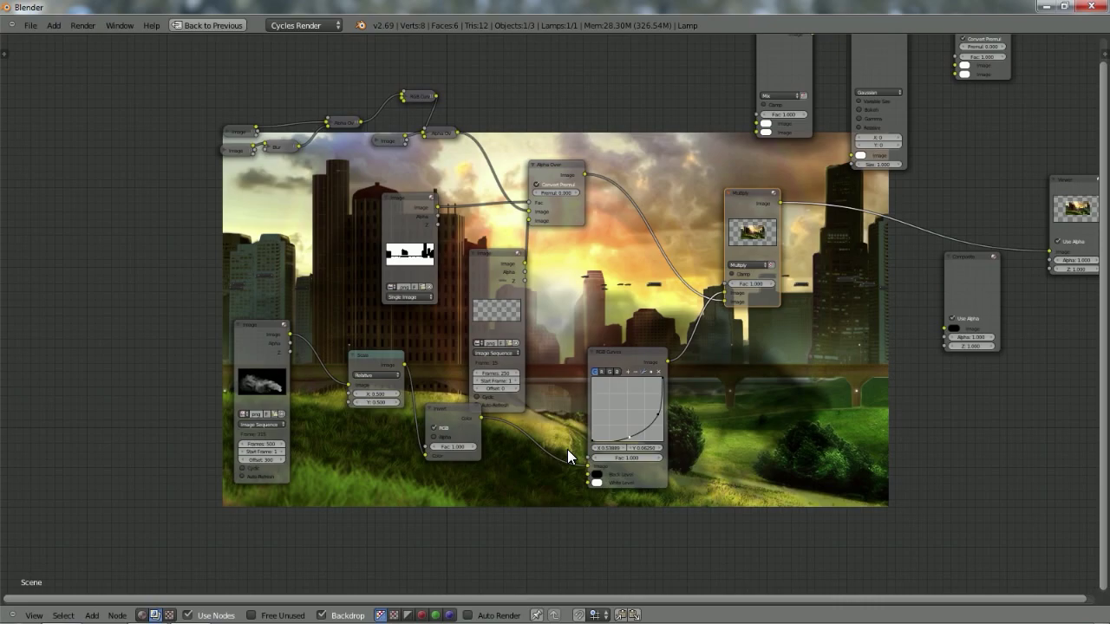
{"action": "scroll", "coordinate": [568, 449], "scroll_direction": "up", "scroll_amount": 2}
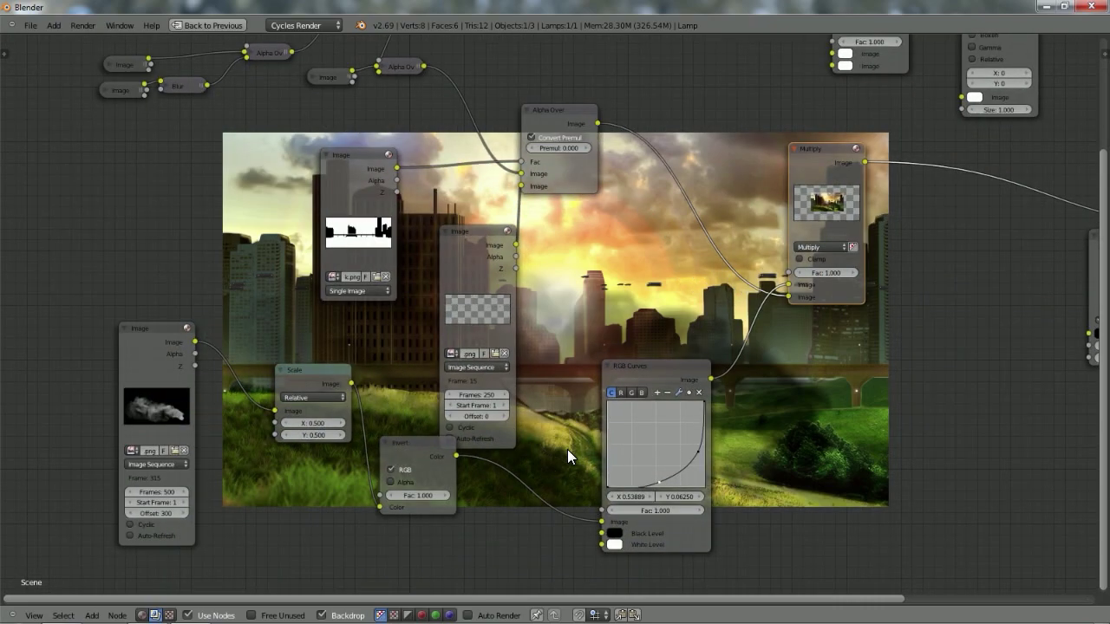
{"action": "scroll", "coordinate": [568, 449], "scroll_direction": "down", "scroll_amount": 2}
{"action": "scroll", "coordinate": [567, 449], "scroll_direction": "down", "scroll_amount": 1}
{"action": "scroll", "coordinate": [568, 449], "scroll_direction": "up", "scroll_amount": 1}
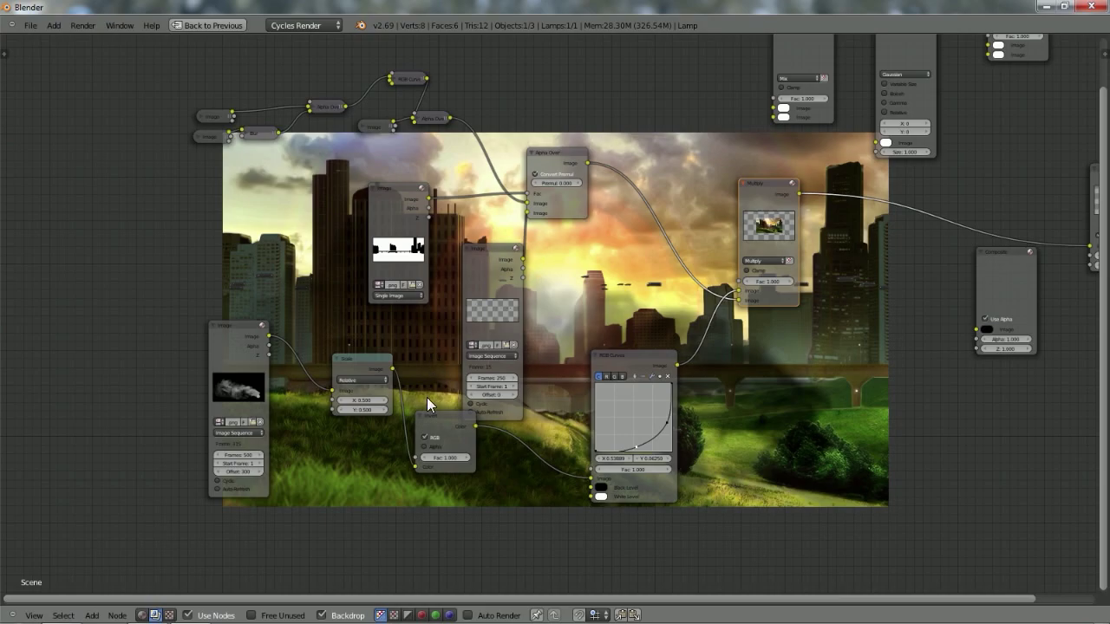
{"action": "scroll", "coordinate": [633, 366], "scroll_direction": "down", "scroll_amount": 3}
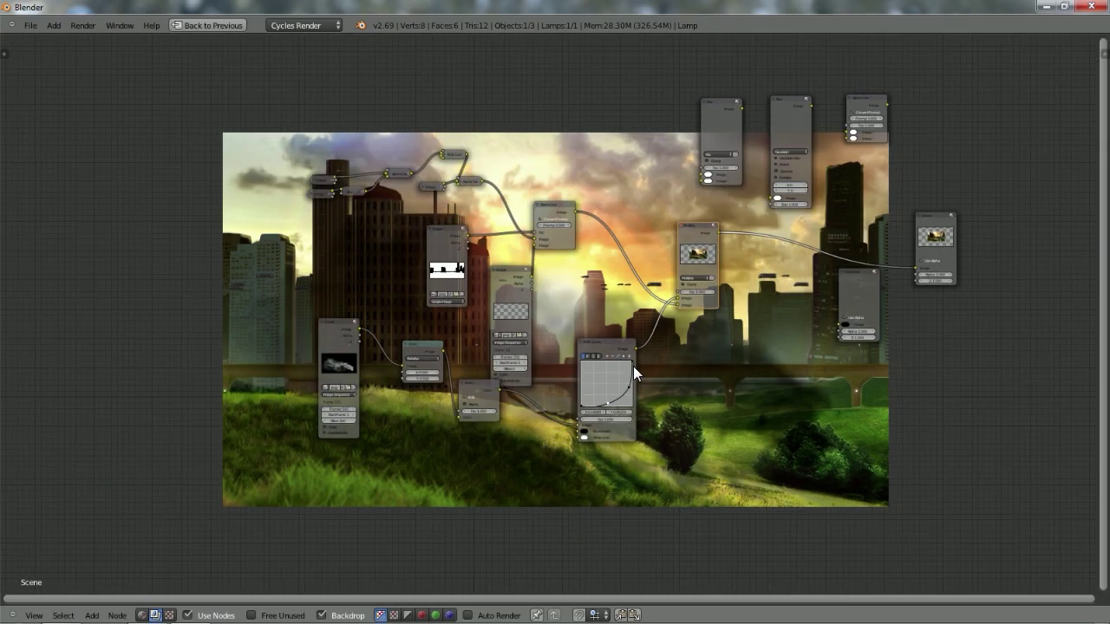
{"action": "scroll", "coordinate": [633, 366], "scroll_direction": "up", "scroll_amount": 2}
{"action": "scroll", "coordinate": [633, 366], "scroll_direction": "up", "scroll_amount": 2}
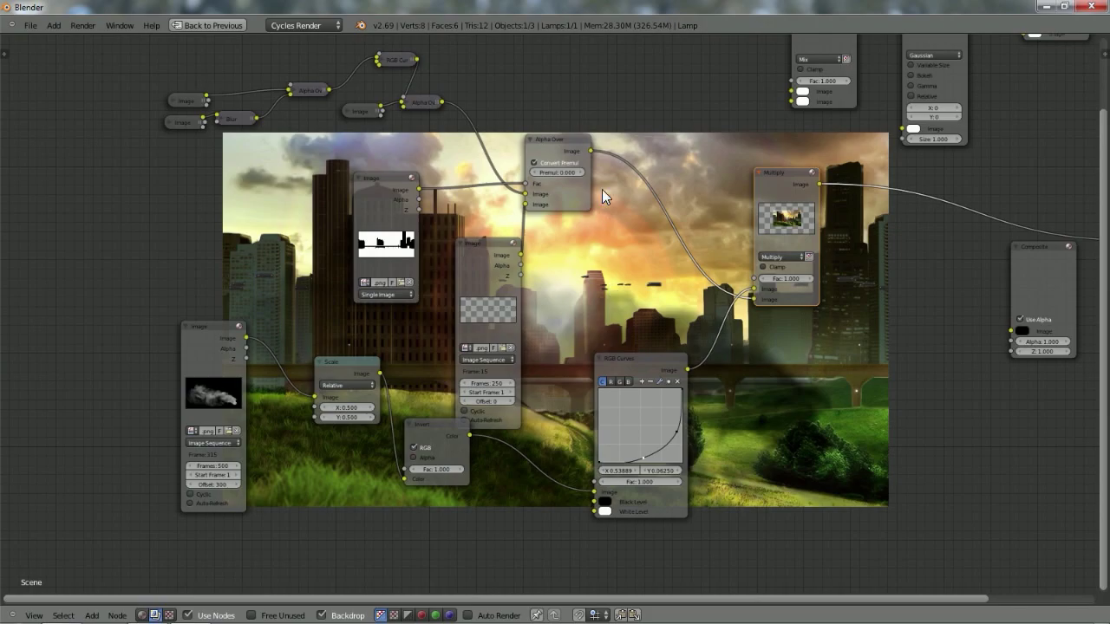
{"action": "key", "text": "alt+v"}
{"action": "key", "text": "alt+v"}
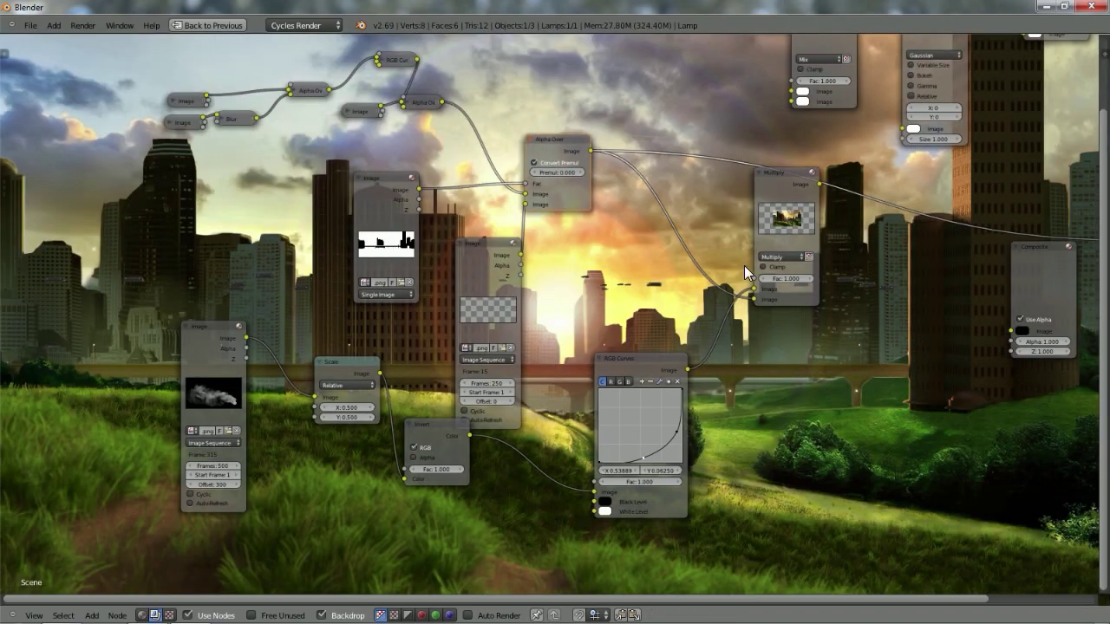
{"action": "scroll", "coordinate": [731, 302], "scroll_direction": "down", "scroll_amount": 1}
{"action": "scroll", "coordinate": [731, 302], "scroll_direction": "down", "scroll_amount": 2}
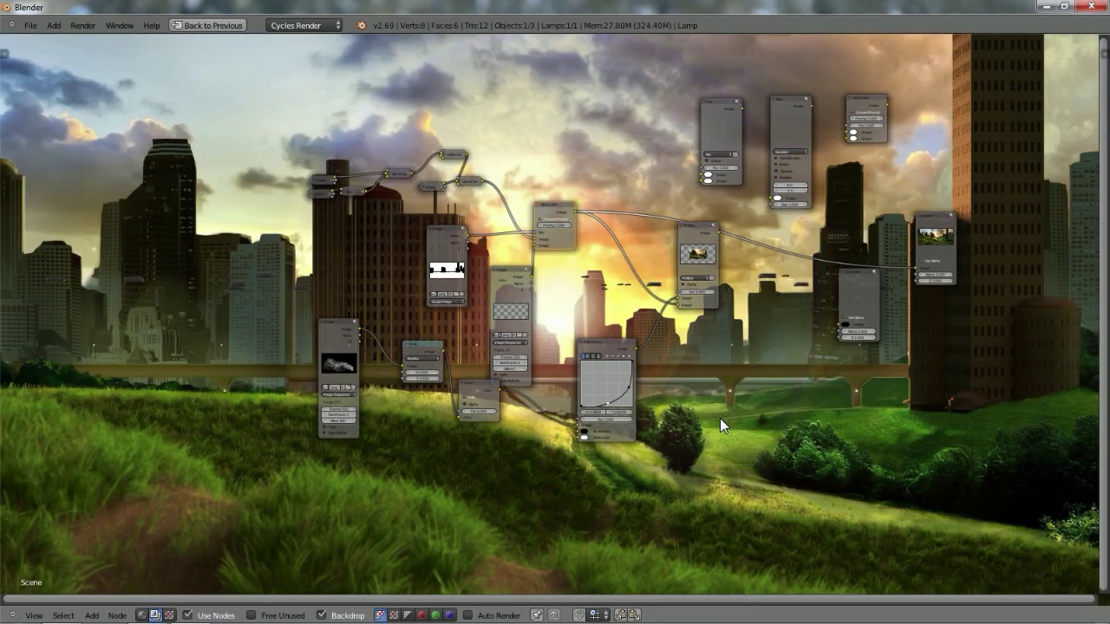
{"action": "key", "text": "alt+v"}
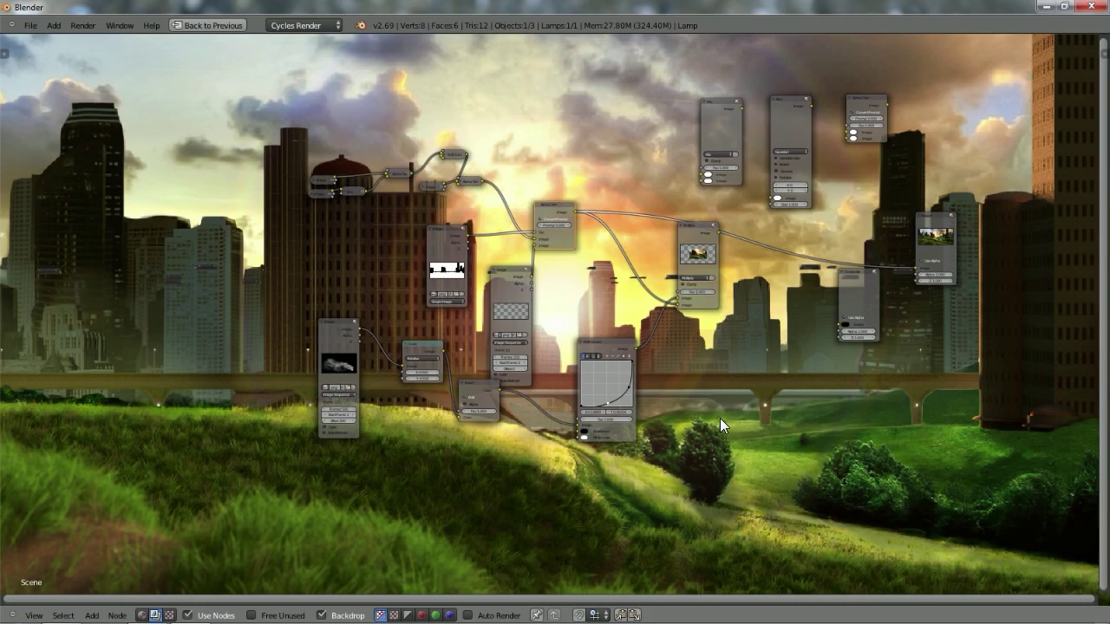
{"action": "key", "text": "v"}
{"action": "scroll", "coordinate": [727, 321], "scroll_direction": "up", "scroll_amount": 2}
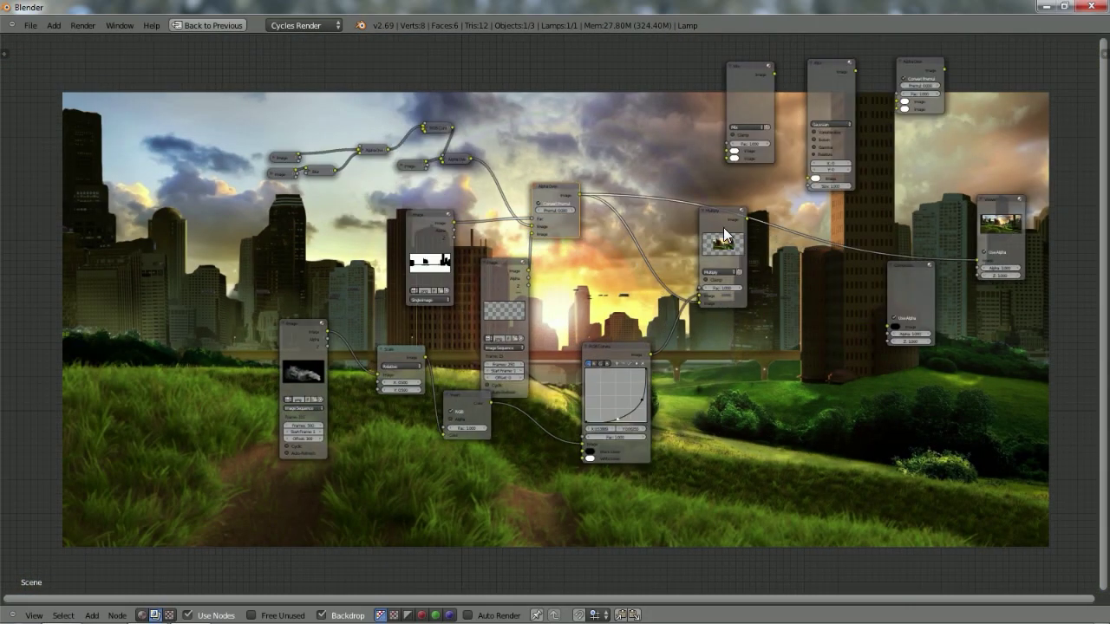
{"action": "key", "text": "v"}
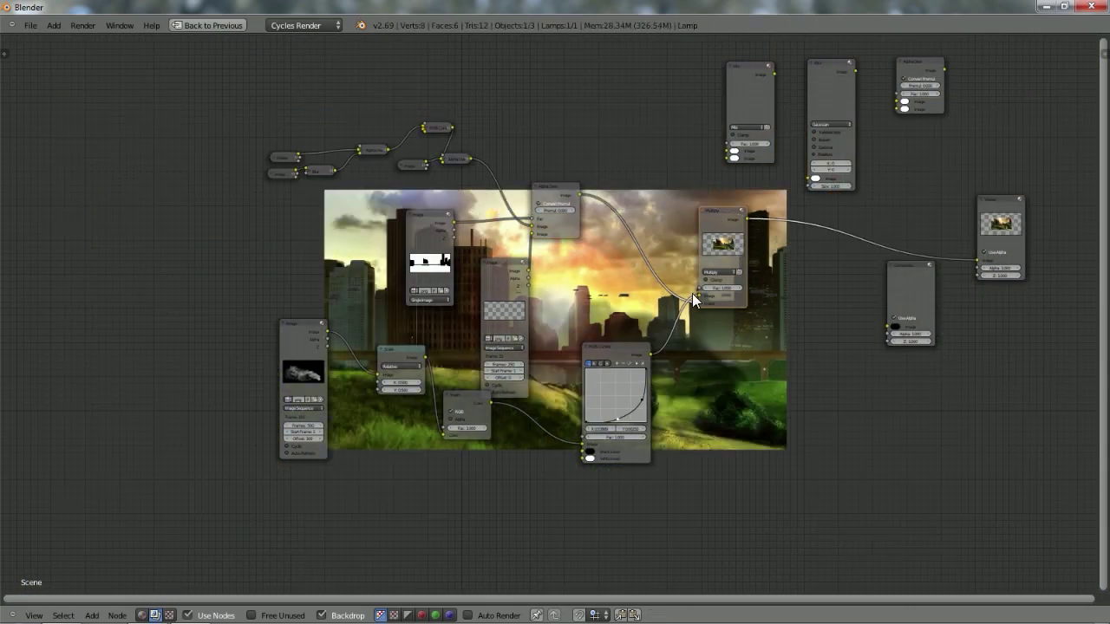
{"action": "key", "text": "alt+v"}
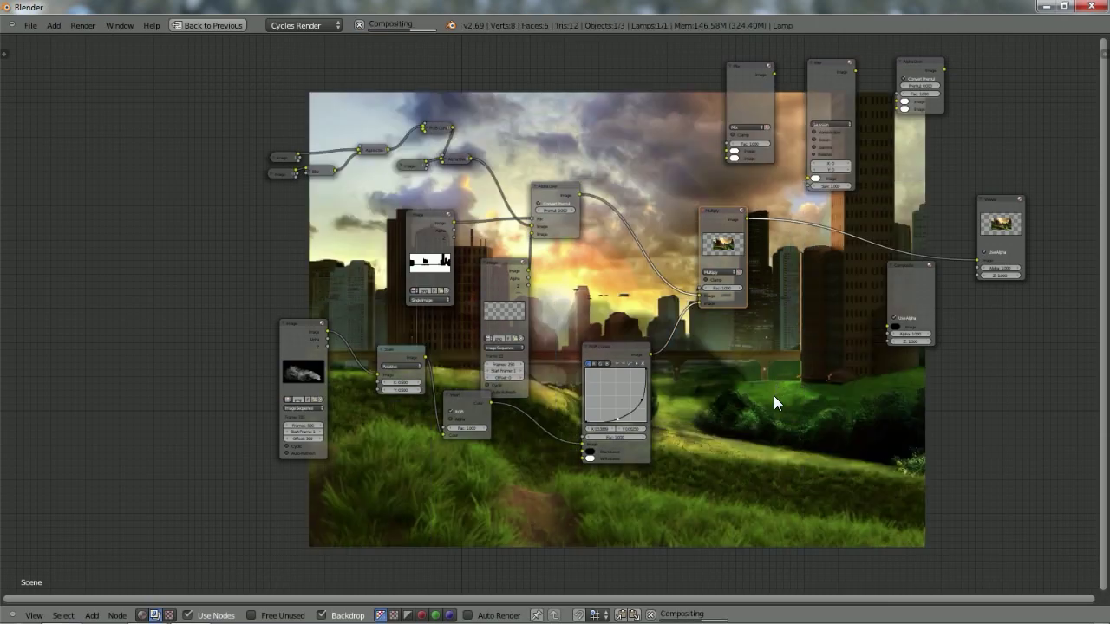
{"action": "scroll", "coordinate": [772, 401], "scroll_direction": "up", "scroll_amount": 1}
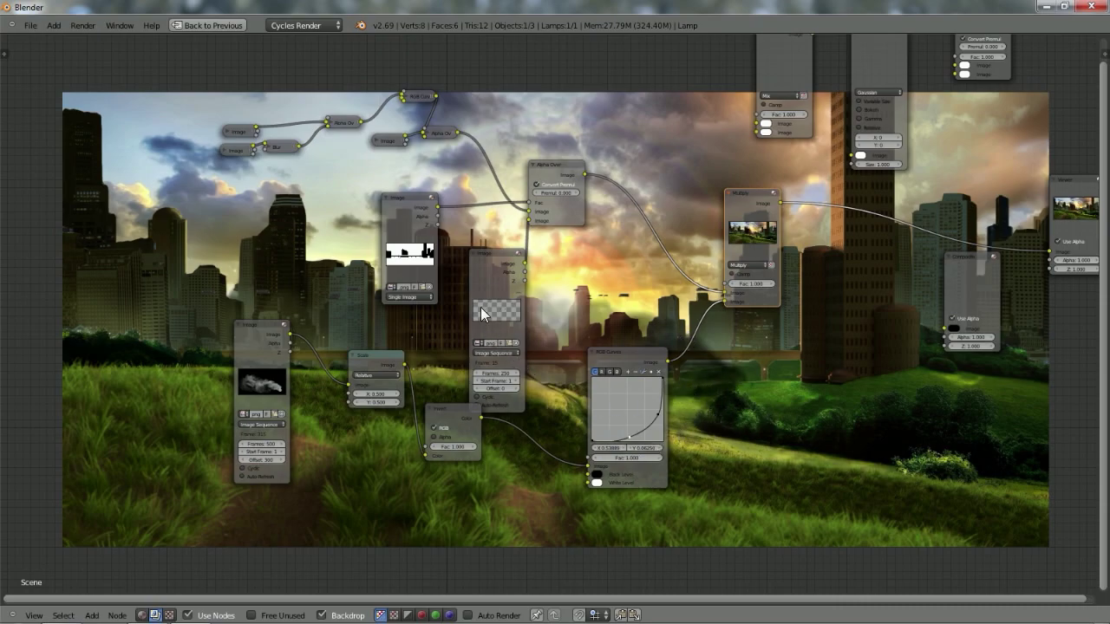
{"action": "scroll", "coordinate": [546, 342], "scroll_direction": "down", "scroll_amount": 2}
{"action": "scroll", "coordinate": [754, 447], "scroll_direction": "up", "scroll_amount": 3}
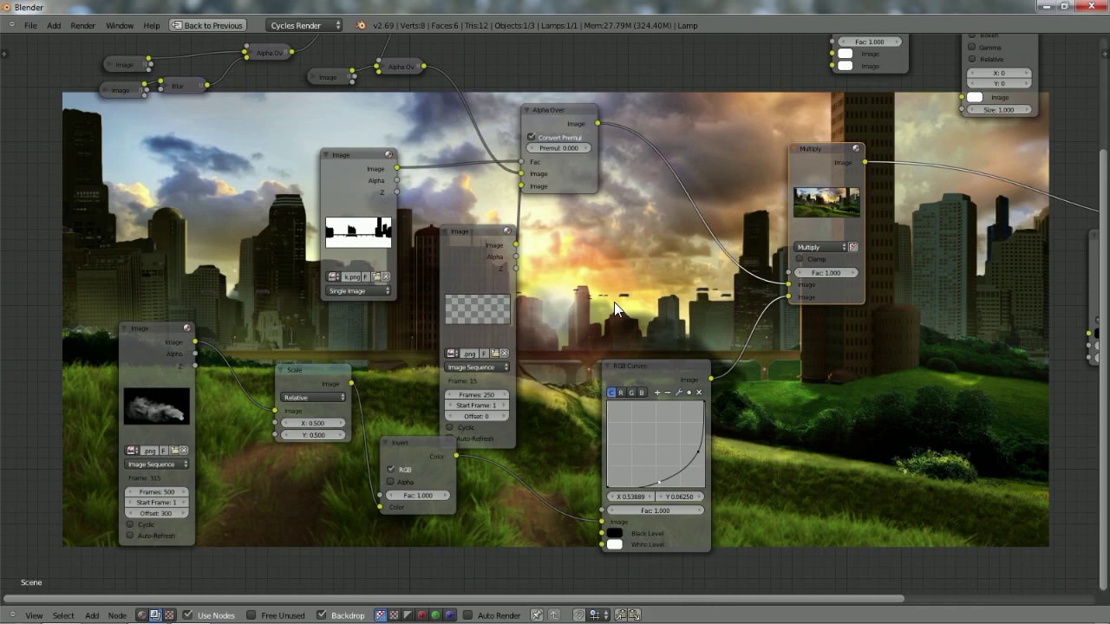
Insert a Translate node between RGB Curves and Multiply.
{"action": "key", "text": "shift+a"}
{"action": "mouse_move", "coordinate": [614, 302]}
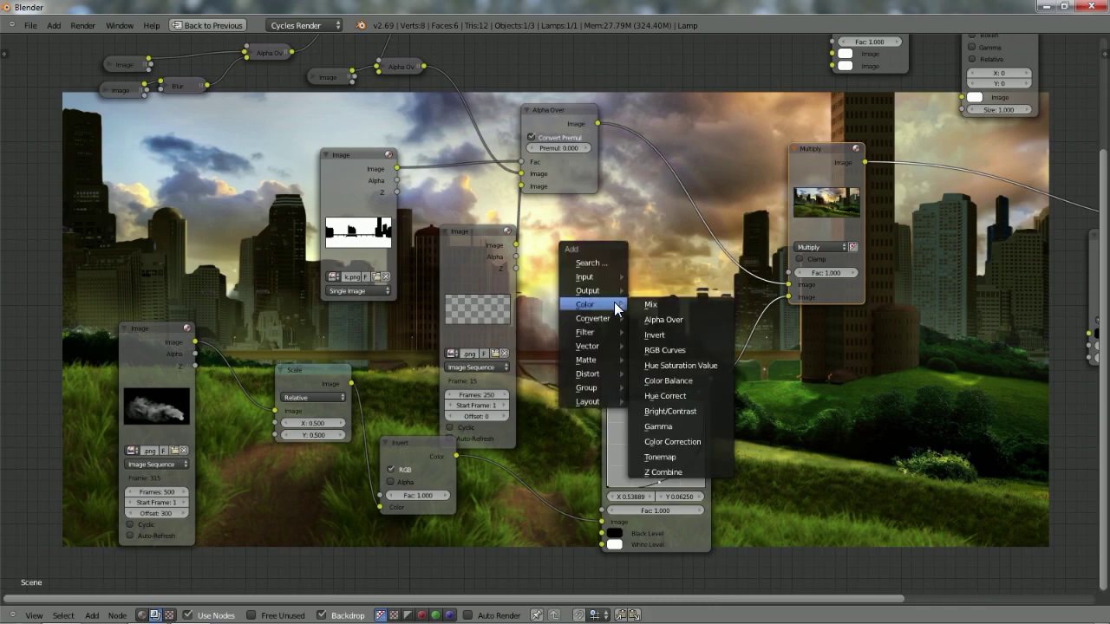
{"action": "mouse_move", "coordinate": [603, 369]}
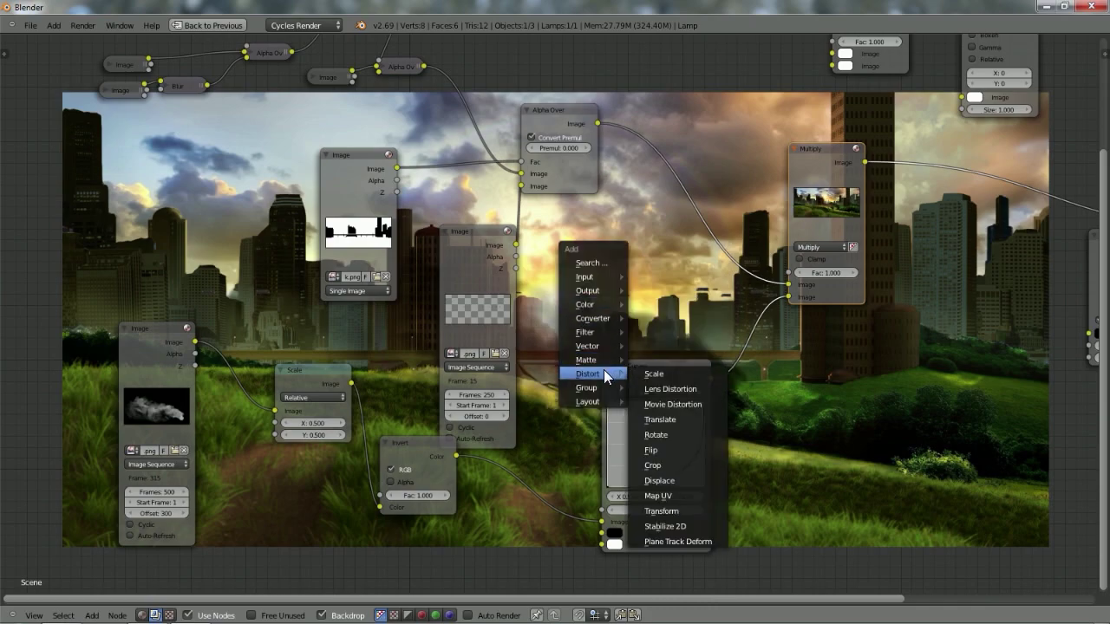
{"action": "left_click", "coordinate": [667, 419]}
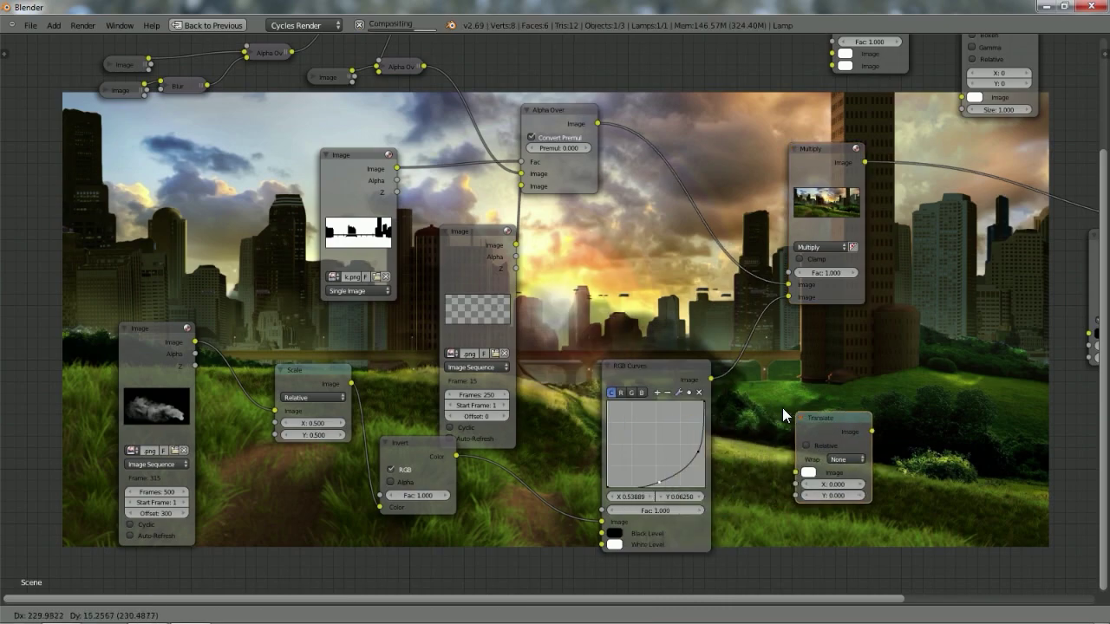
{"action": "left_click", "coordinate": [739, 341]}
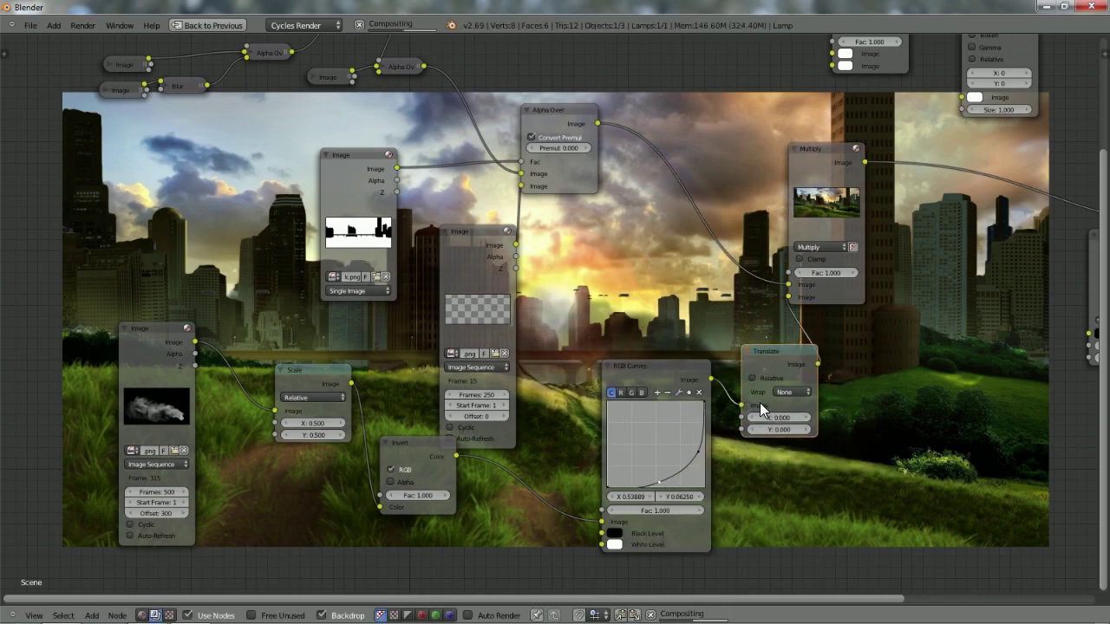
Collapse the RGB Curves and Invert nodes, keeping the Scale node expanded for editing.
{"action": "left_click", "coordinate": [610, 366]}
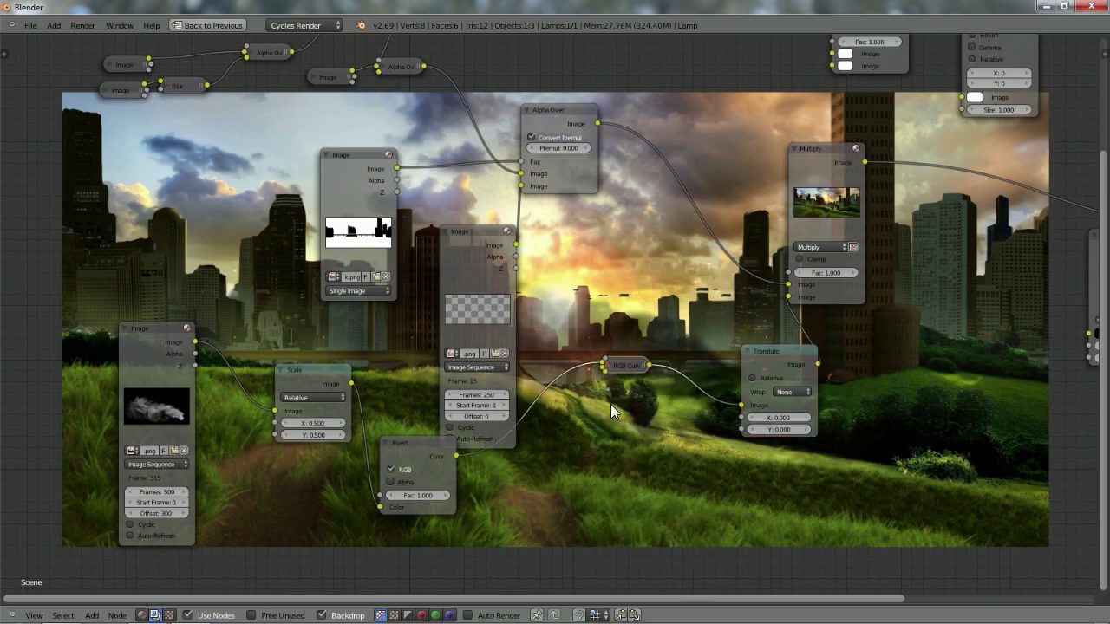
{"action": "left_click", "coordinate": [385, 443]}
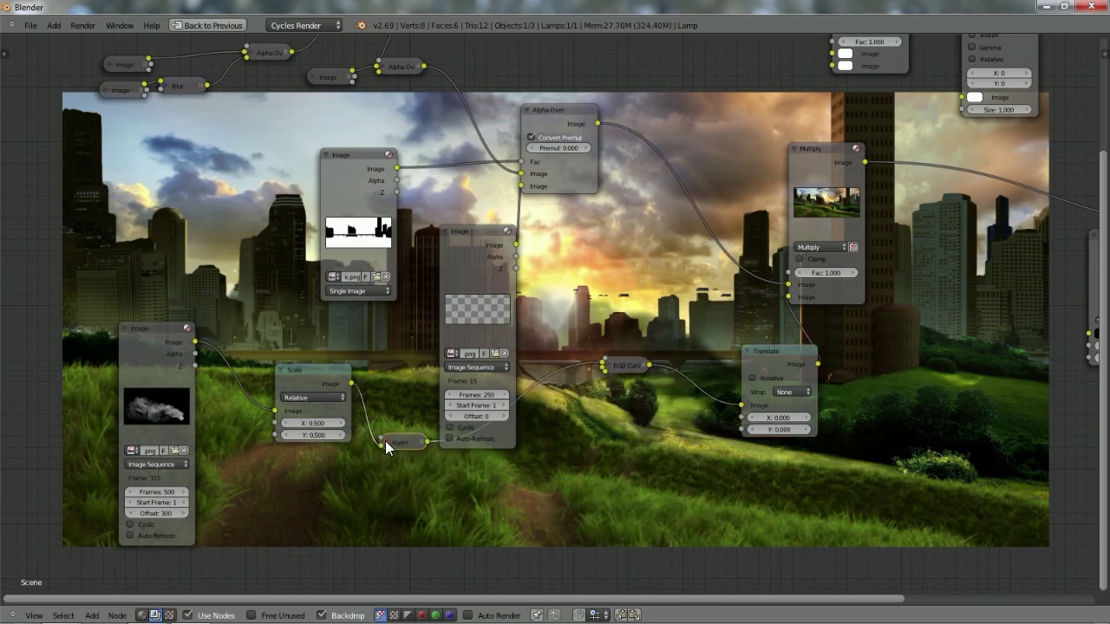
{"action": "left_click", "coordinate": [279, 369]}
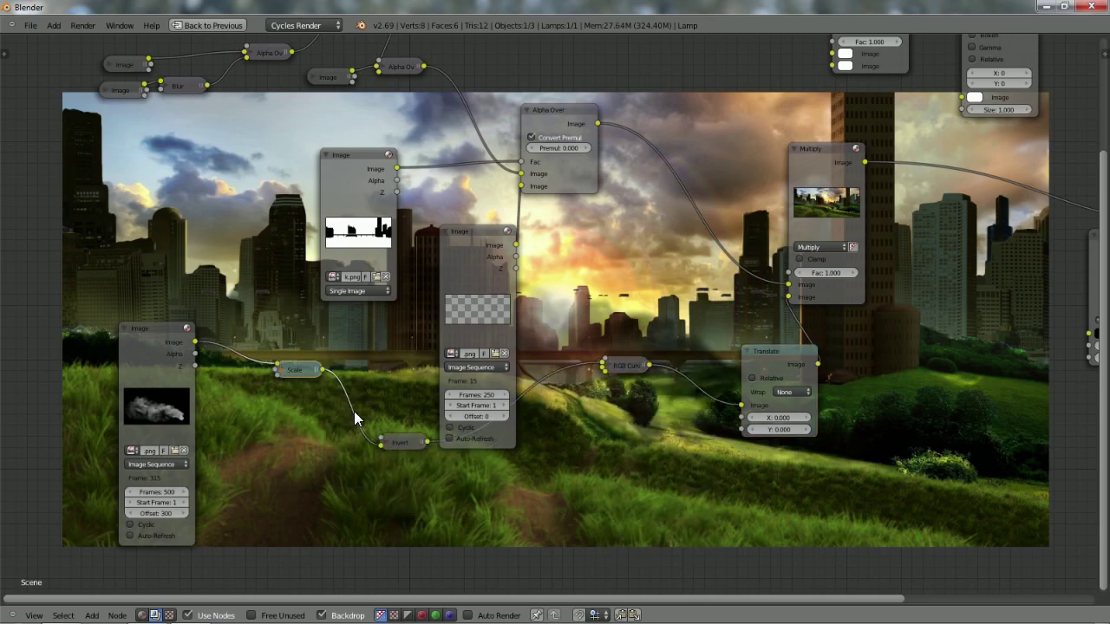
{"action": "left_click", "coordinate": [272, 371]}
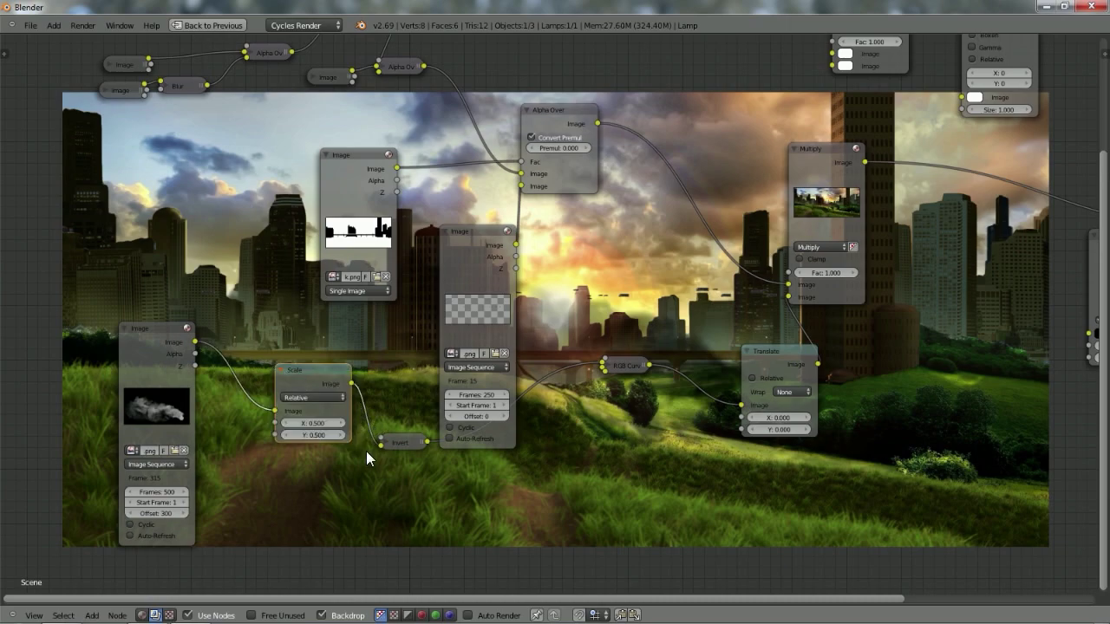
{"action": "left_click", "coordinate": [317, 425]}
Set the steam Scale node's X and Y to 0.4.
{"action": "key", "text": "BackSpace"}
{"action": "type", "text": "0.4"}
{"action": "key", "text": "Return"}
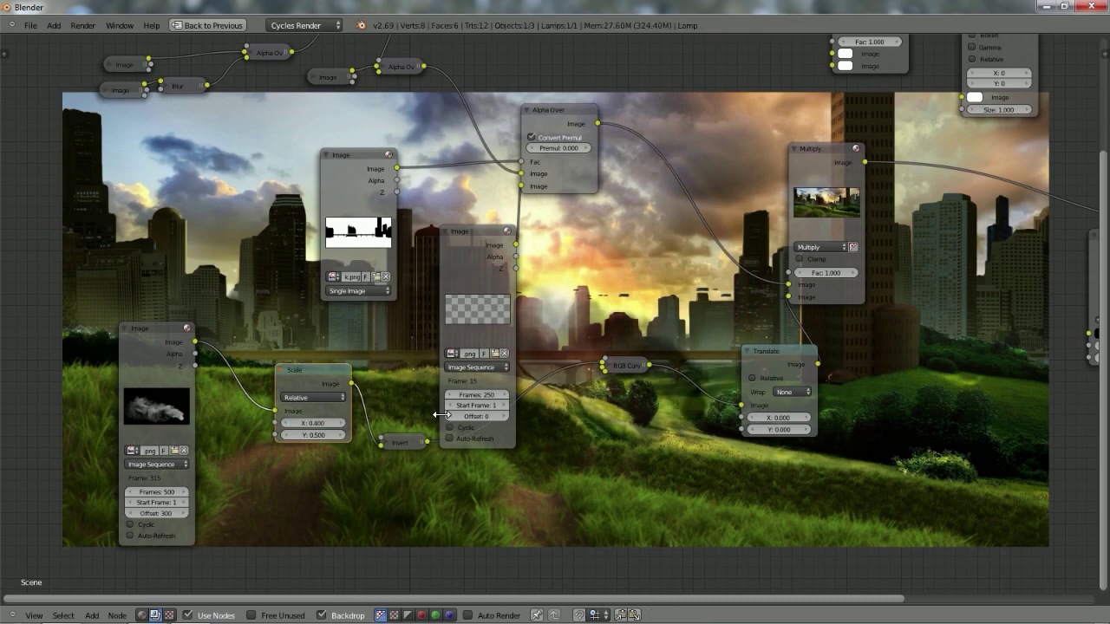
{"action": "key", "text": "BackSpace"}
{"action": "type", "text": "0.4"}
{"action": "key", "text": "Return"}
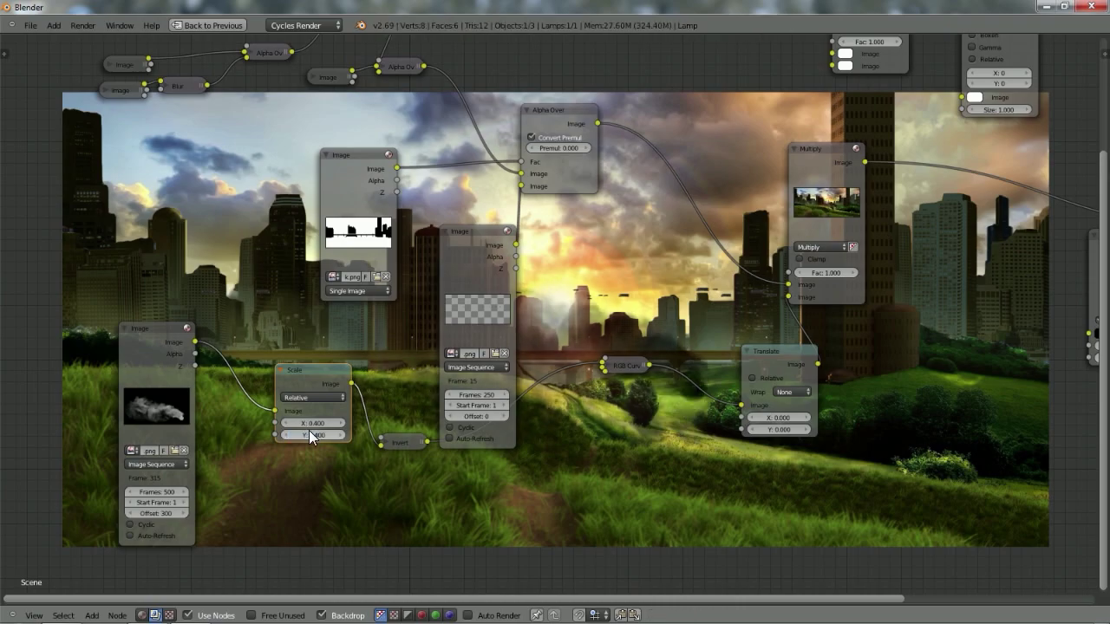
Collapse the Scale and Image Sequence nodes and regroup them with Invert beside their connections.
{"action": "scroll", "coordinate": [432, 373], "scroll_direction": "down", "scroll_amount": 2}
{"action": "scroll", "coordinate": [431, 373], "scroll_direction": "up", "scroll_amount": 1}
{"action": "scroll", "coordinate": [432, 373], "scroll_direction": "up", "scroll_amount": 2}
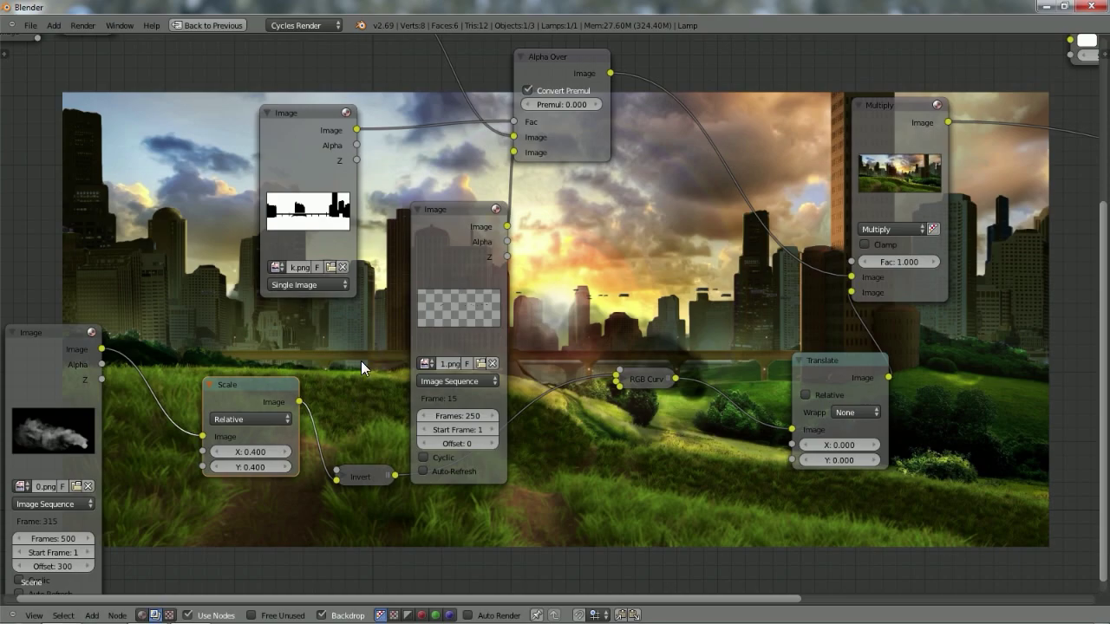
{"action": "scroll", "coordinate": [364, 362], "scroll_direction": "down", "scroll_amount": 2}
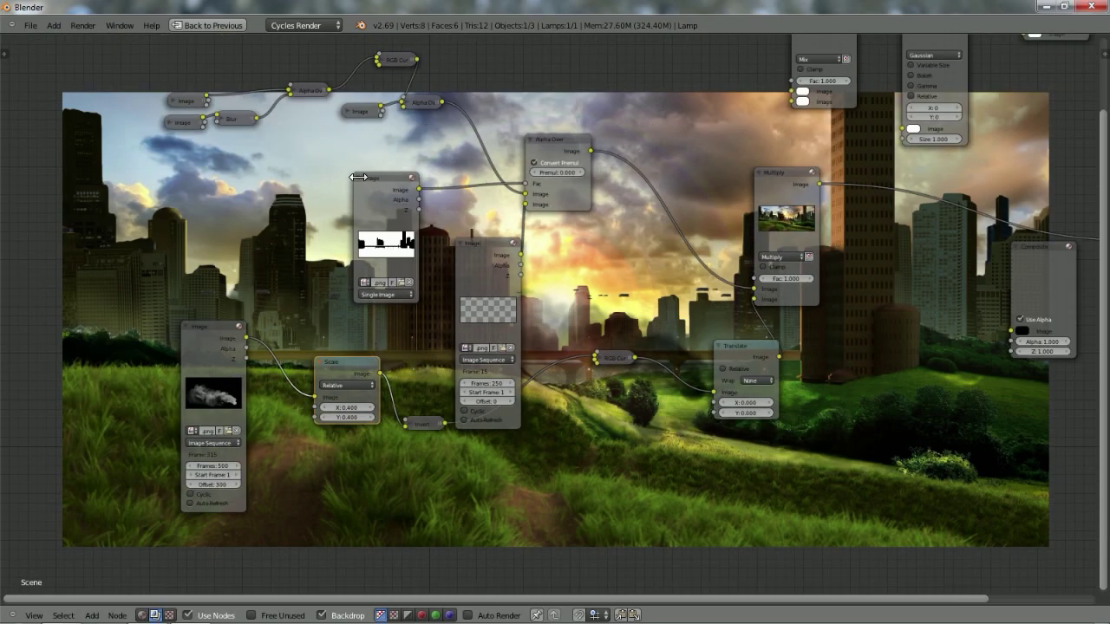
{"action": "left_click", "coordinate": [319, 361]}
{"action": "left_click_drag", "start_coordinate": [338, 368], "coordinate": [306, 361]}
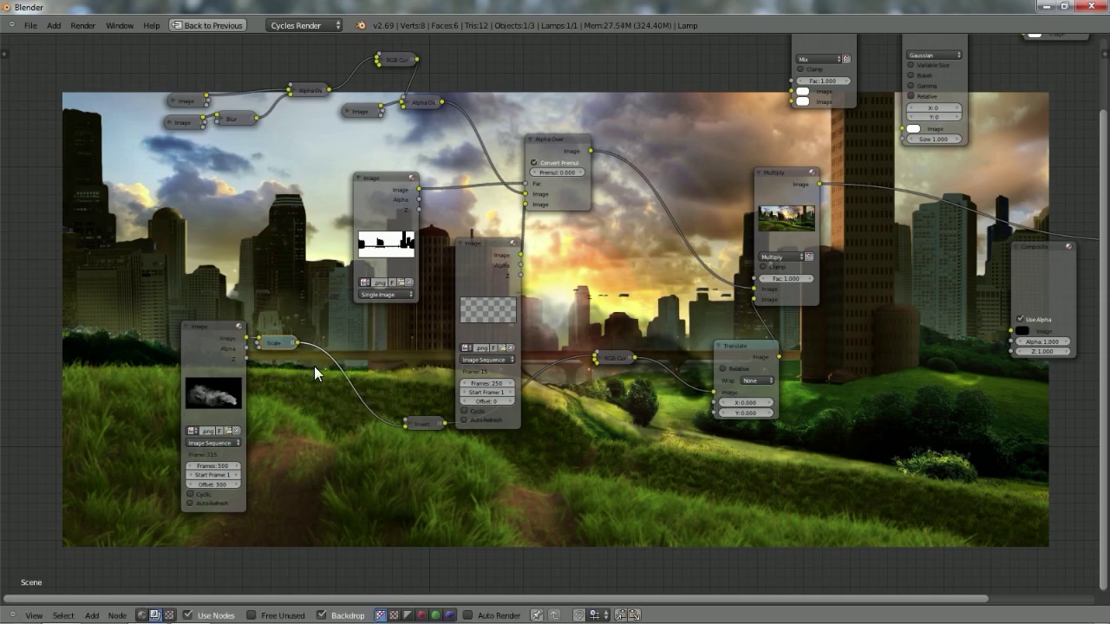
{"action": "left_click_drag", "start_coordinate": [416, 423], "coordinate": [316, 359]}
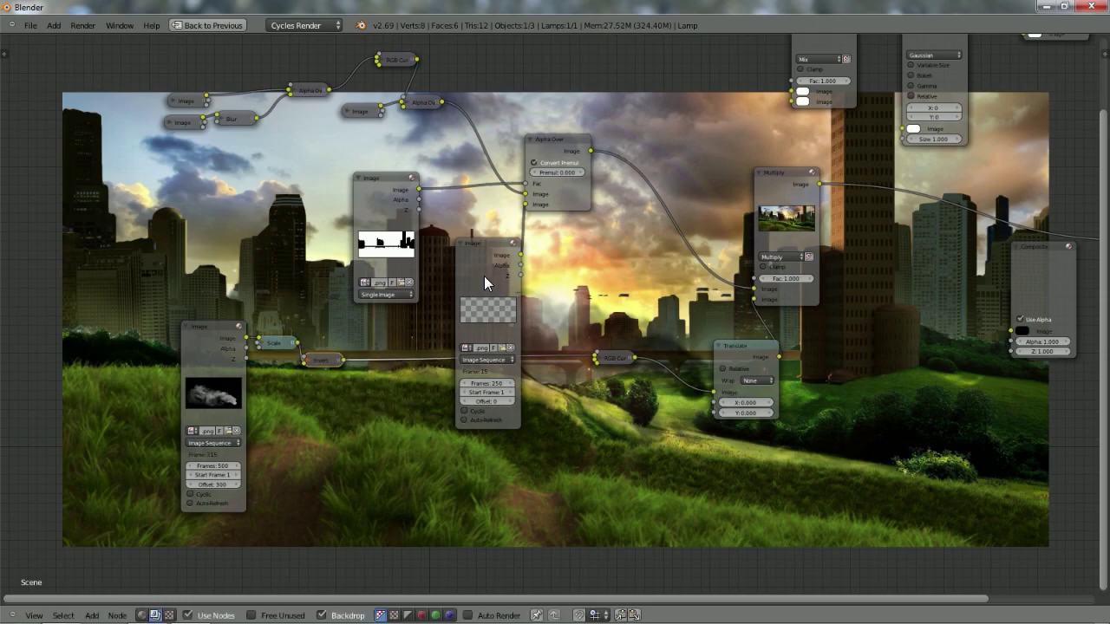
{"action": "left_click_drag", "start_coordinate": [475, 281], "coordinate": [453, 210]}
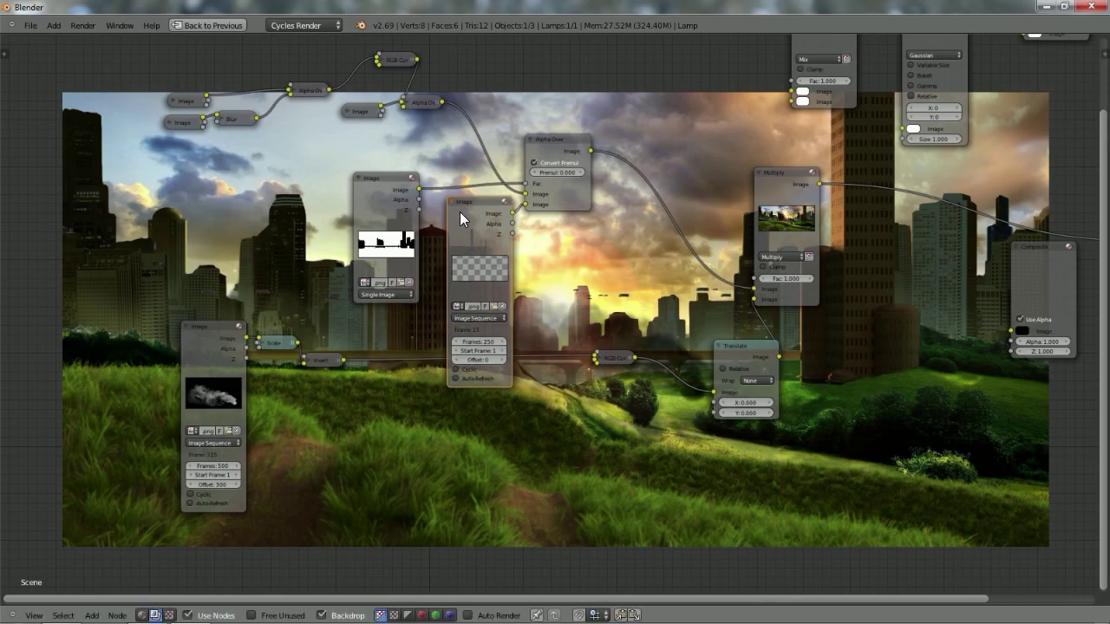
{"action": "left_click", "coordinate": [451, 200]}
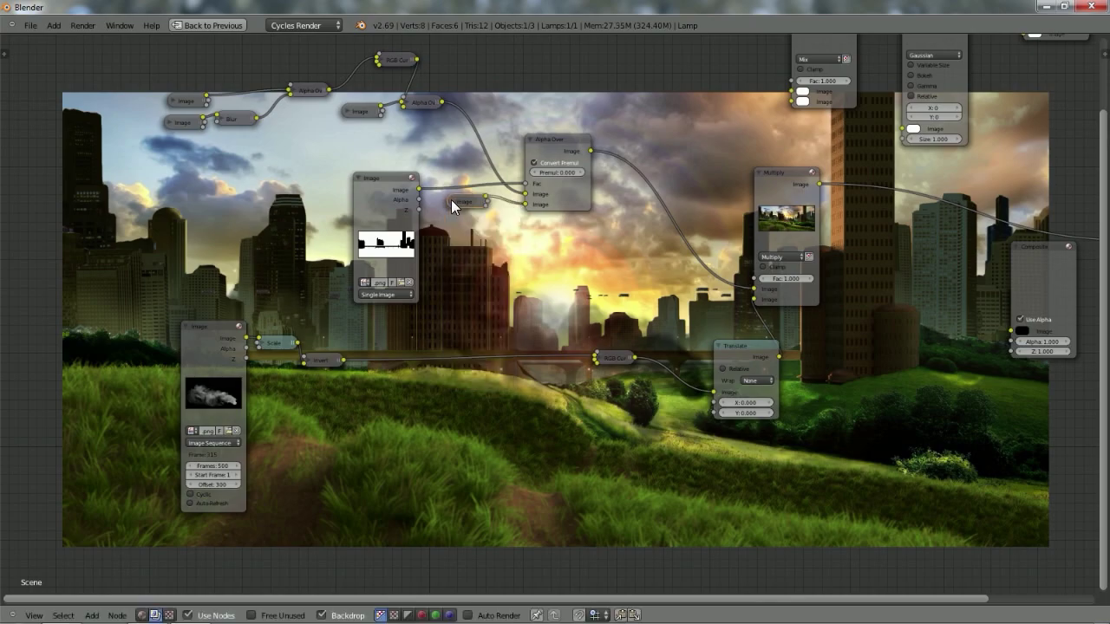
{"action": "key", "text": "g"}
{"action": "left_click", "coordinate": [512, 224]}
{"action": "left_click", "coordinate": [735, 354]}
Offset the steam with the Translate node to about X -411.7 and move the silhouette Image node up-left.
{"action": "left_click_drag", "start_coordinate": [755, 407], "coordinate": [565, 408]}
{"action": "left_click_drag", "start_coordinate": [758, 404], "coordinate": [747, 404]}
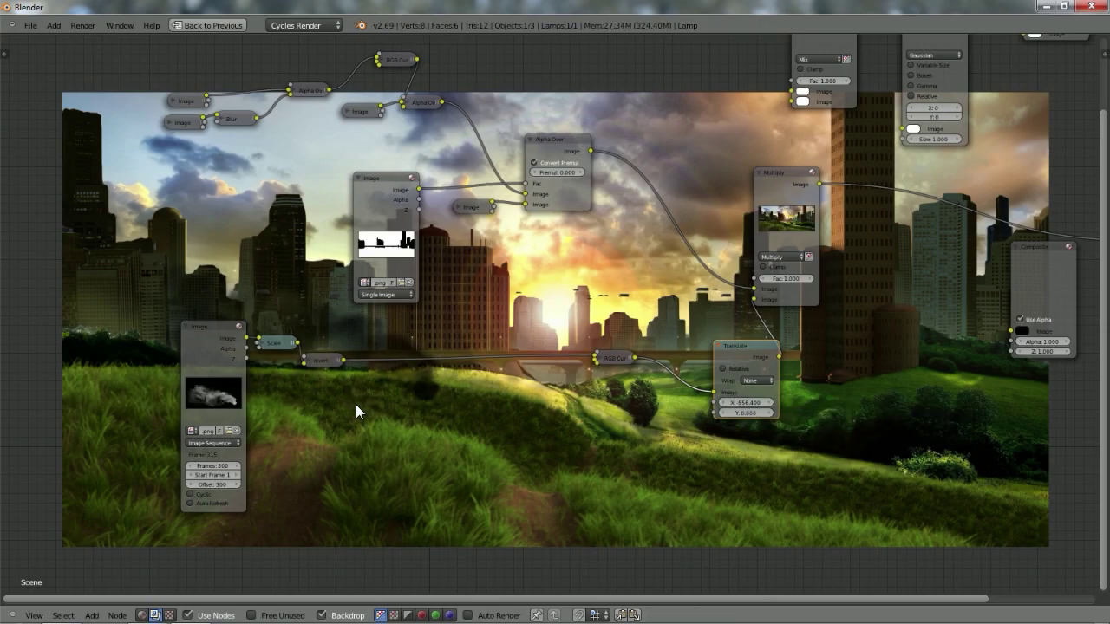
{"action": "left_click_drag", "start_coordinate": [366, 182], "coordinate": [233, 153]}
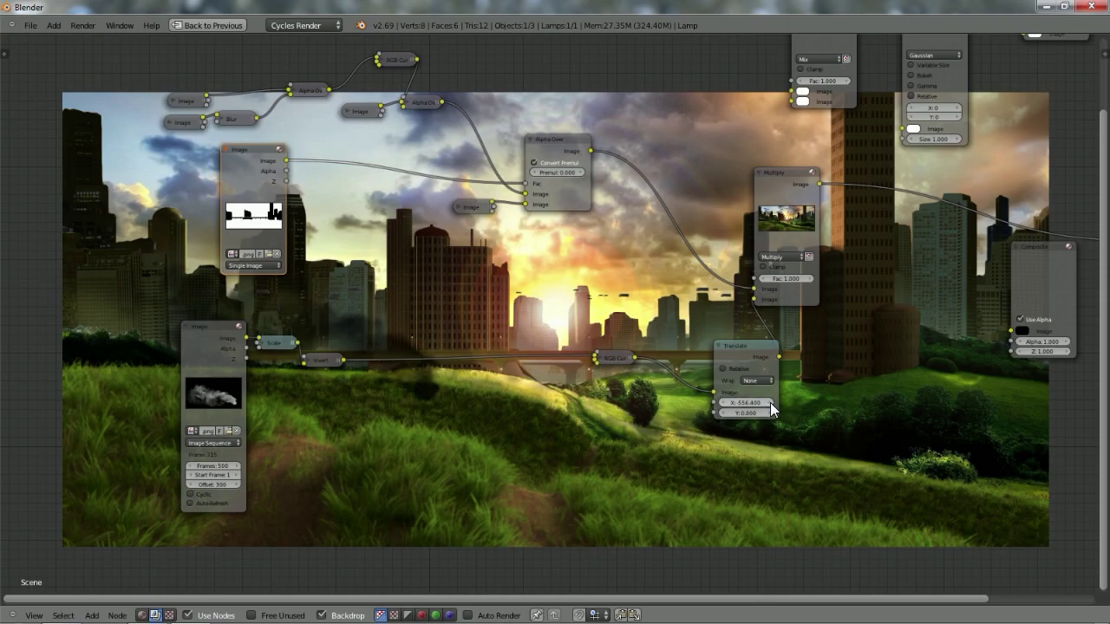
{"action": "mouse_move", "coordinate": [748, 410]}
{"action": "left_mouse_down"}
{"action": "mouse_move", "coordinate": [763, 415]}
{"action": "mouse_move", "coordinate": [696, 413]}
{"action": "mouse_move", "coordinate": [737, 402]}
{"action": "mouse_move", "coordinate": [751, 413]}
{"action": "left_mouse_up"}
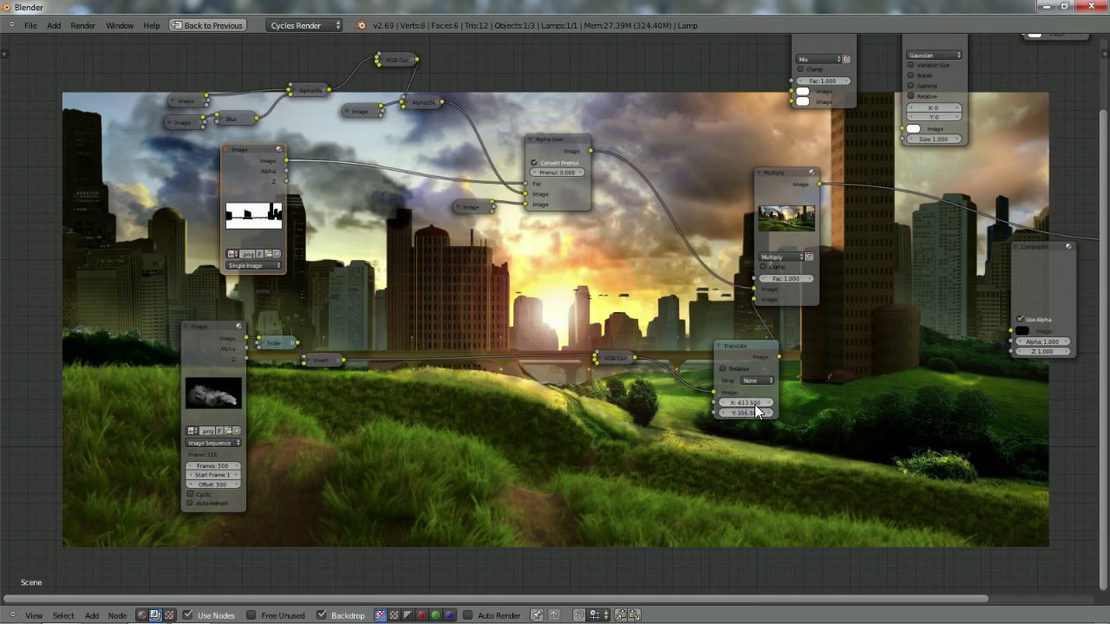
{"action": "left_click_drag", "start_coordinate": [741, 399], "coordinate": [741, 402]}
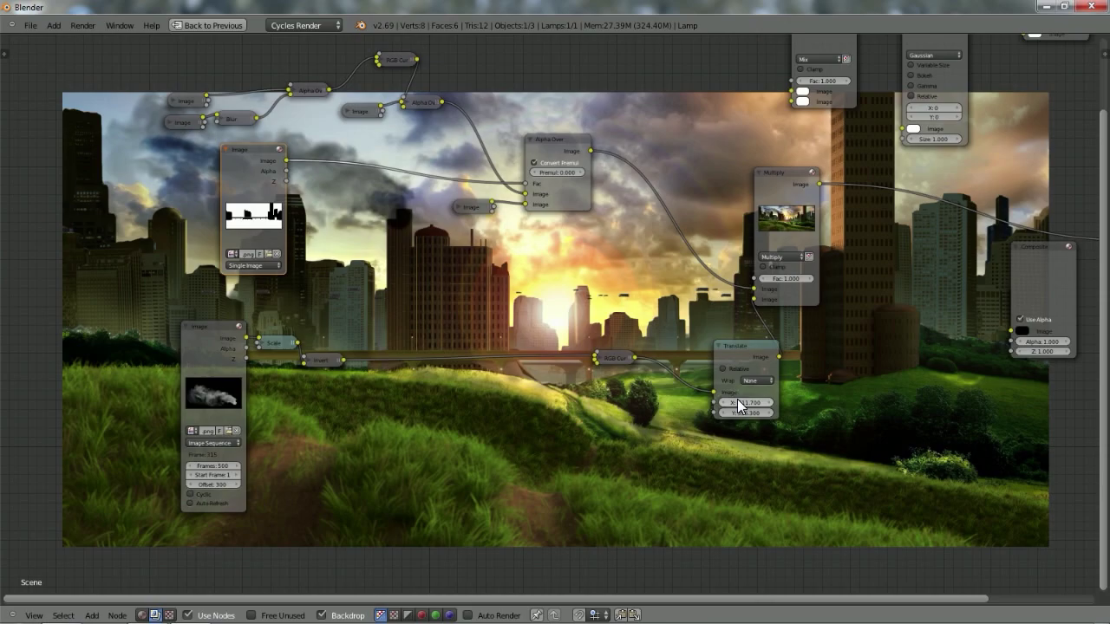
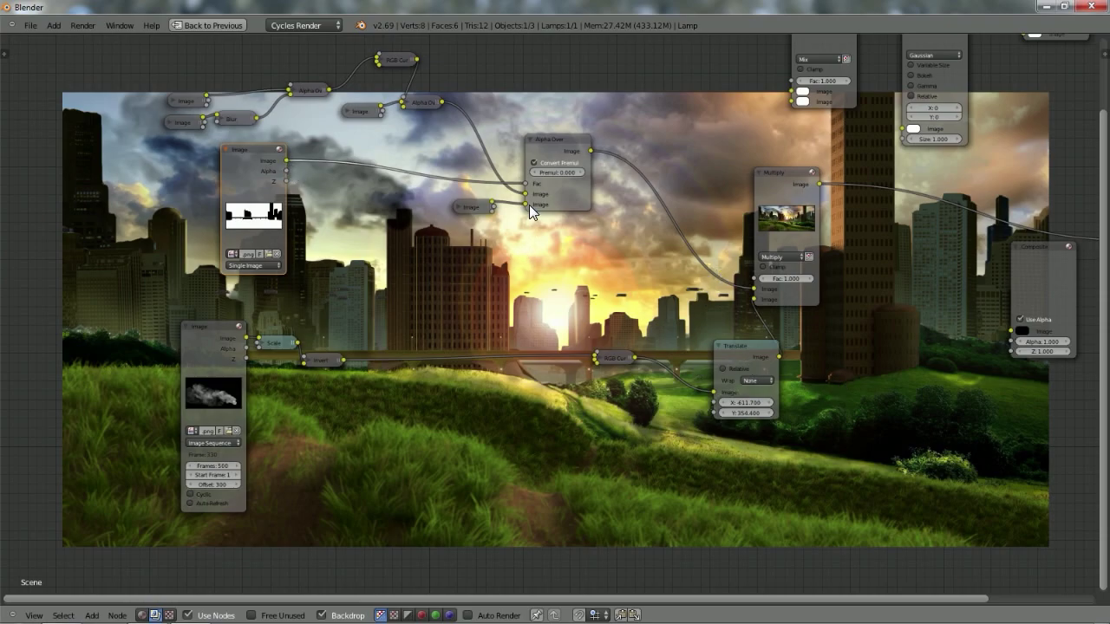
Move the Alpha Over, small Image and Multiply nodes up and to the left.
{"action": "left_click", "coordinate": [545, 147]}
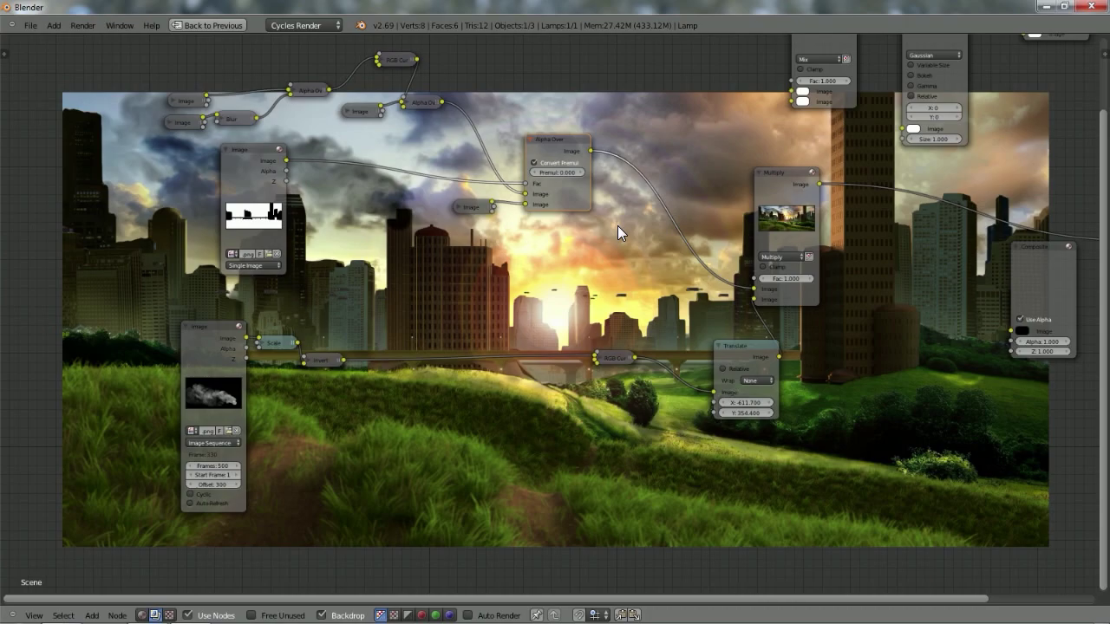
{"action": "key", "text": "g"}
{"action": "left_click", "coordinate": [599, 182]}
{"action": "left_click_drag", "start_coordinate": [470, 205], "coordinate": [423, 166]}
{"action": "left_click_drag", "start_coordinate": [779, 184], "coordinate": [629, 152]}
Set RGB Curves beside Invert, shift Translate, and link the skyline image into Multiply's Fac.
{"action": "left_click_drag", "start_coordinate": [610, 357], "coordinate": [335, 362]}
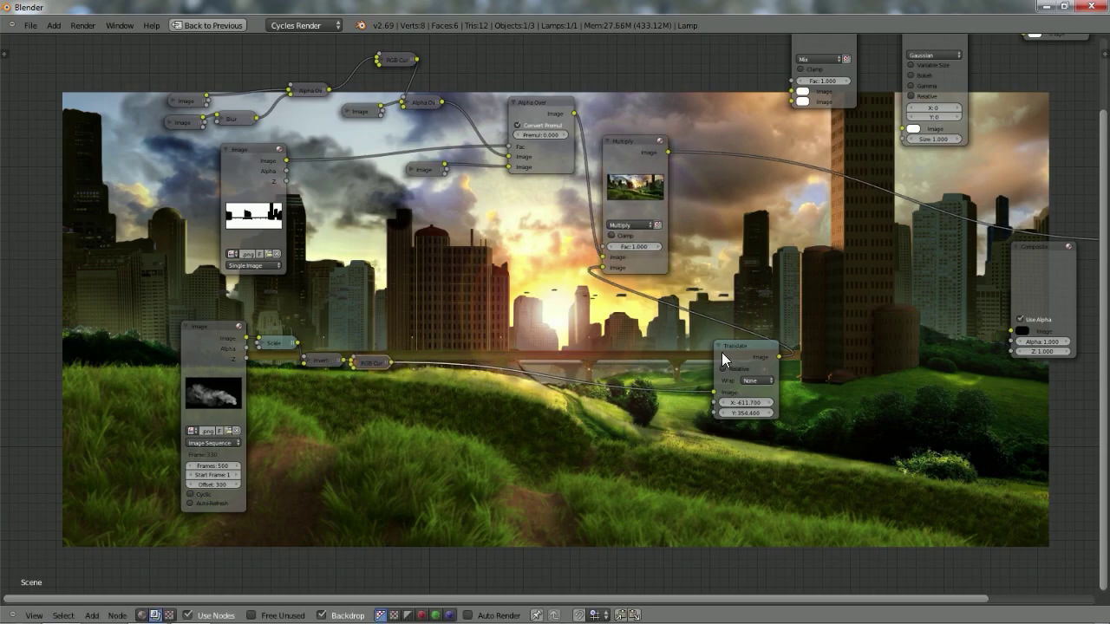
{"action": "left_click_drag", "start_coordinate": [730, 358], "coordinate": [396, 340]}
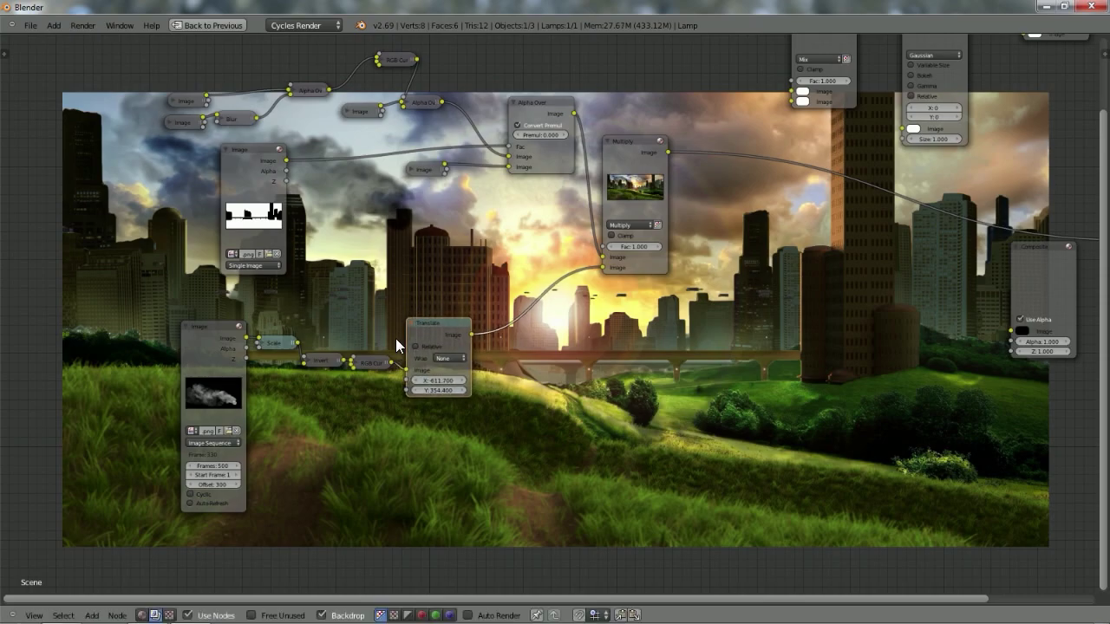
{"action": "mouse_move", "coordinate": [626, 151]}
{"action": "left_mouse_down"}
{"action": "mouse_move", "coordinate": [595, 151]}
{"action": "mouse_move", "coordinate": [630, 139]}
{"action": "left_mouse_up"}
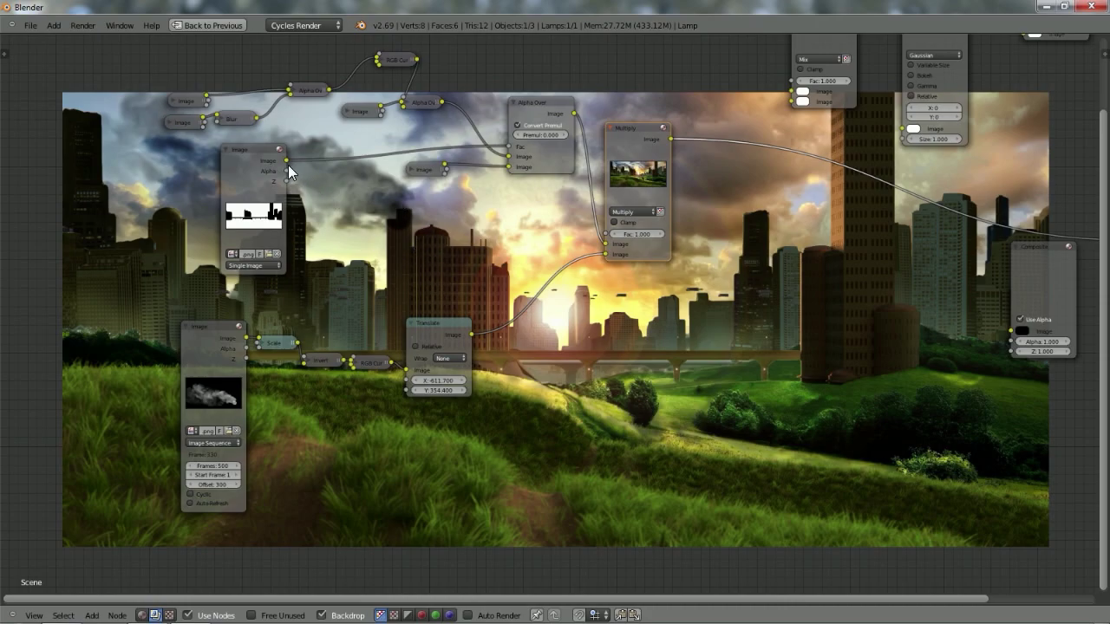
{"action": "mouse_move", "coordinate": [287, 162]}
{"action": "left_mouse_down"}
{"action": "mouse_move", "coordinate": [359, 208]}
{"action": "mouse_move", "coordinate": [526, 244]}
{"action": "mouse_move", "coordinate": [584, 248]}
{"action": "mouse_move", "coordinate": [606, 234]}
{"action": "left_mouse_up"}
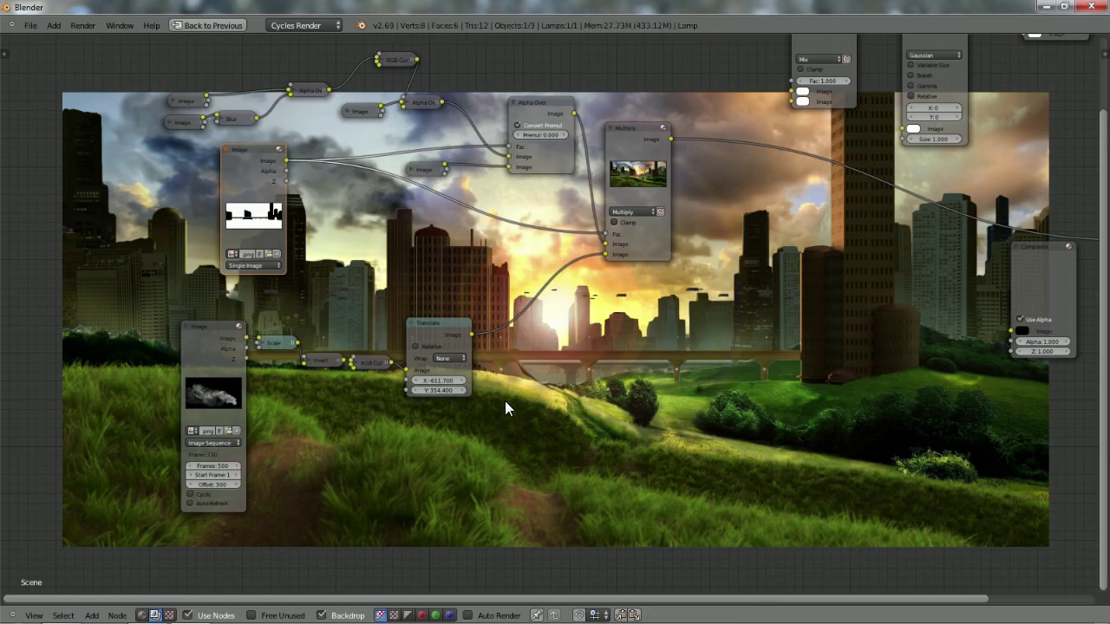
Zoom the node view and rescale the backdrop with V and Alt+V to inspect the city-and-hills composite.
{"action": "scroll", "coordinate": [391, 246], "scroll_direction": "up", "scroll_amount": 2}
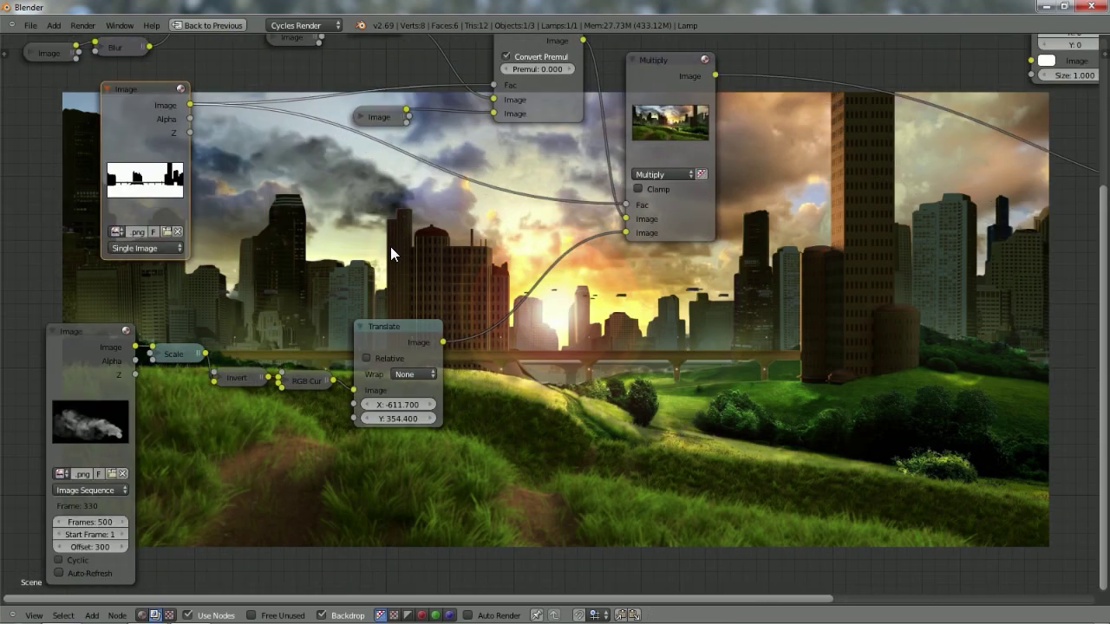
{"action": "scroll", "coordinate": [390, 248], "scroll_direction": "down", "scroll_amount": 1}
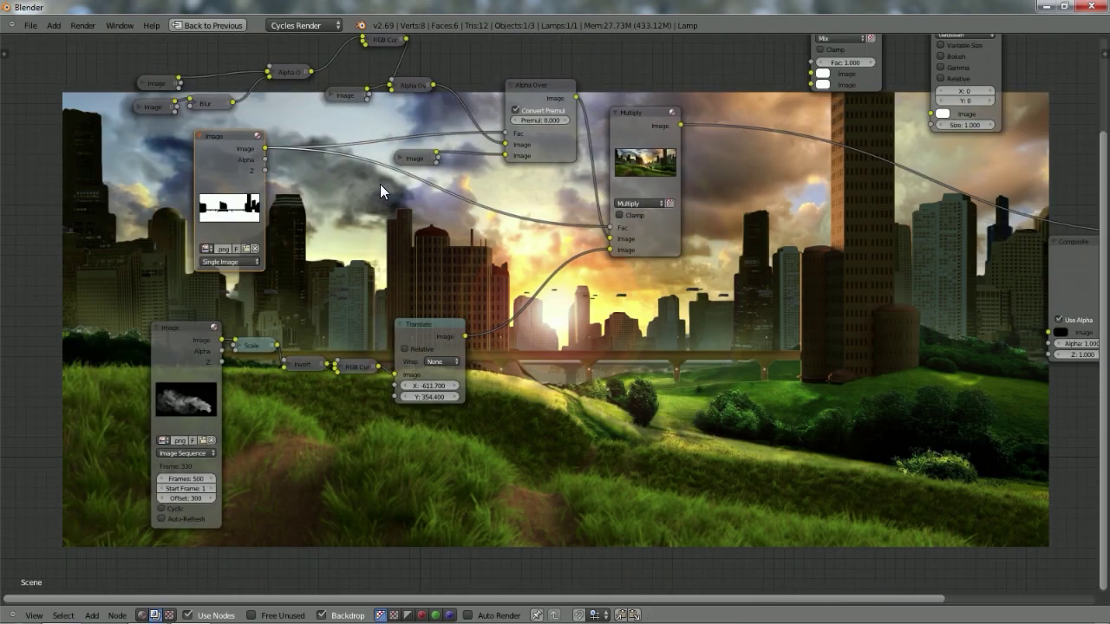
{"action": "key", "text": "v"}
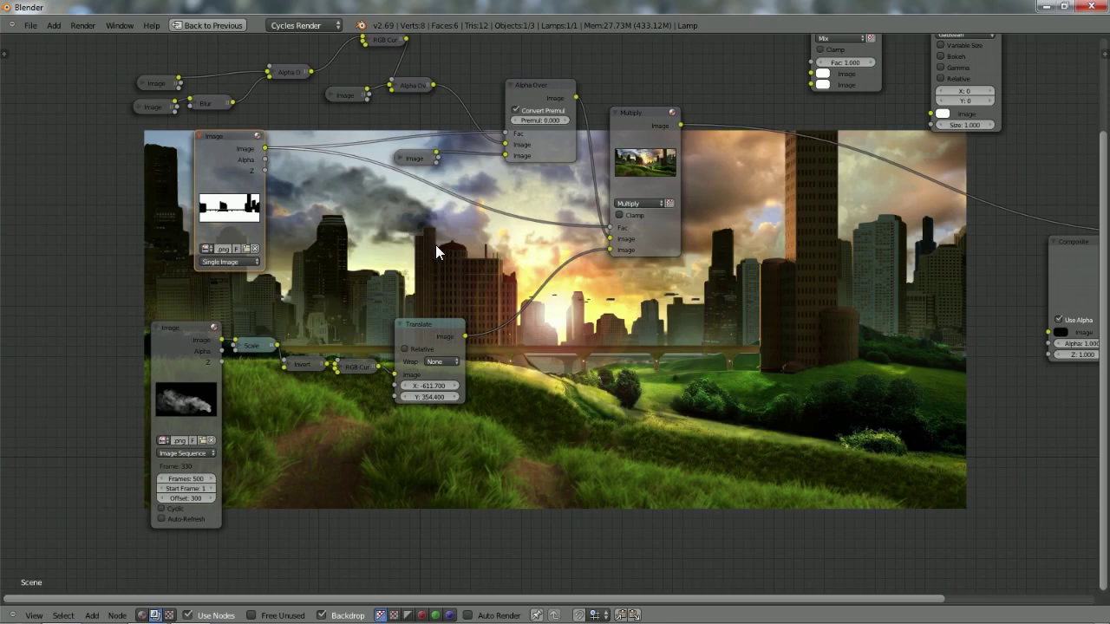
{"action": "key", "text": "alt+v"}
{"action": "key", "text": "alt+v"}
{"action": "key", "text": "alt+v"}
{"action": "key", "text": "alt+v"}
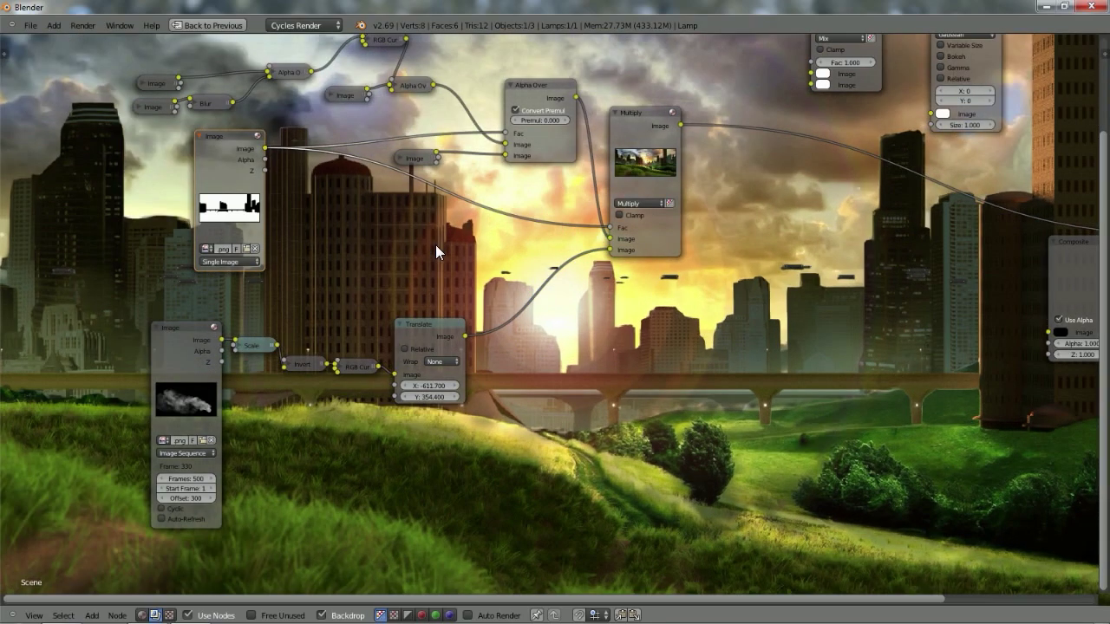
{"action": "key", "text": "alt+v"}
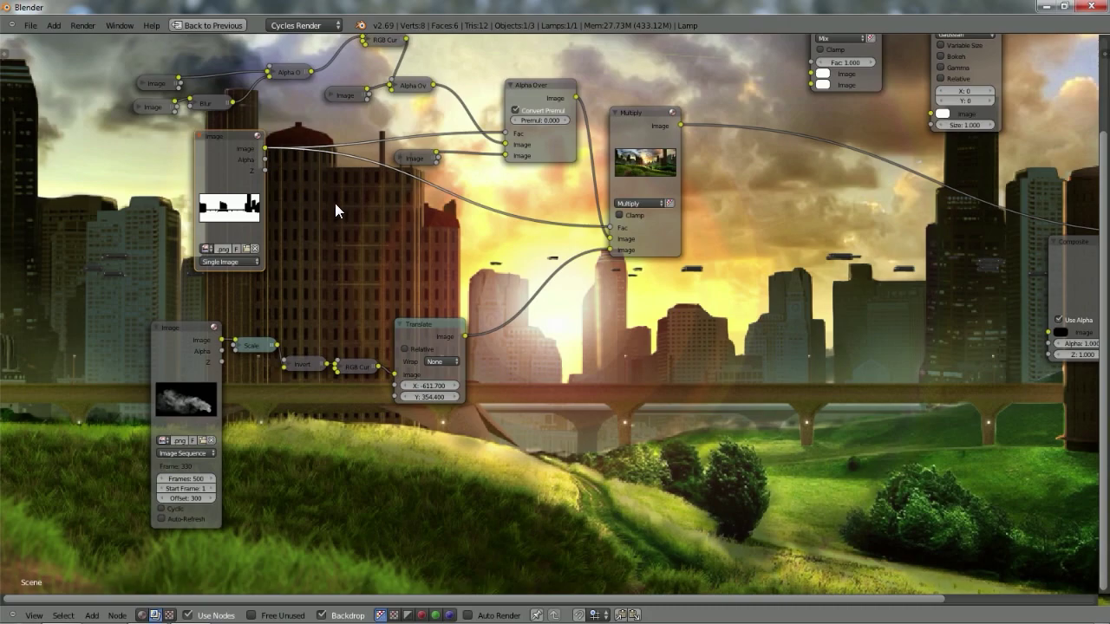
{"action": "scroll", "coordinate": [334, 203], "scroll_direction": "up", "scroll_amount": 3}
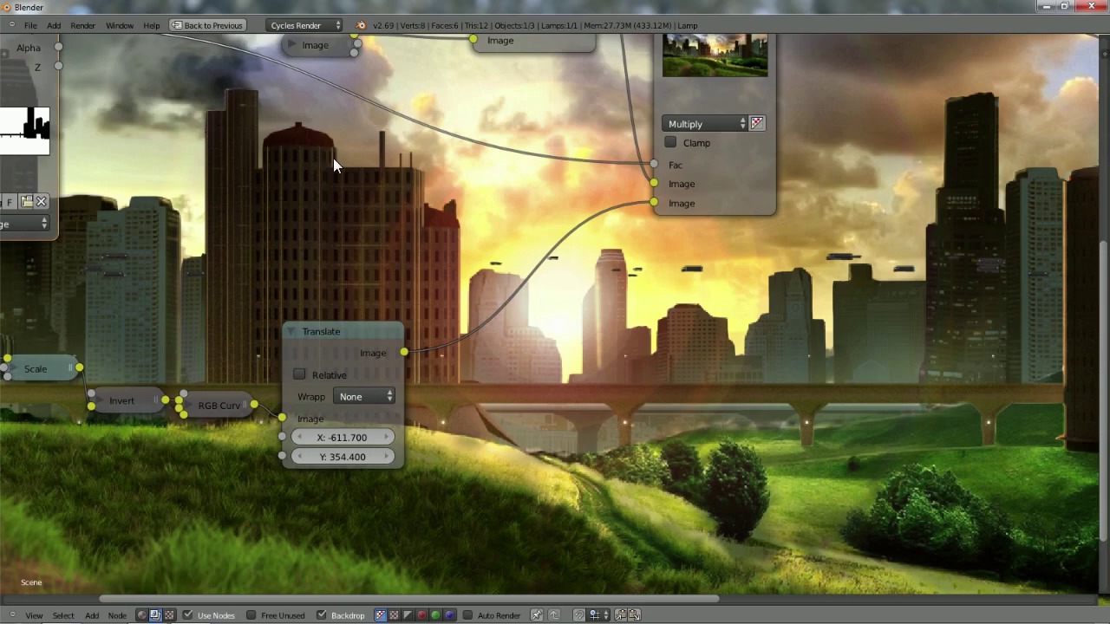
{"action": "scroll", "coordinate": [368, 234], "scroll_direction": "down", "scroll_amount": 2}
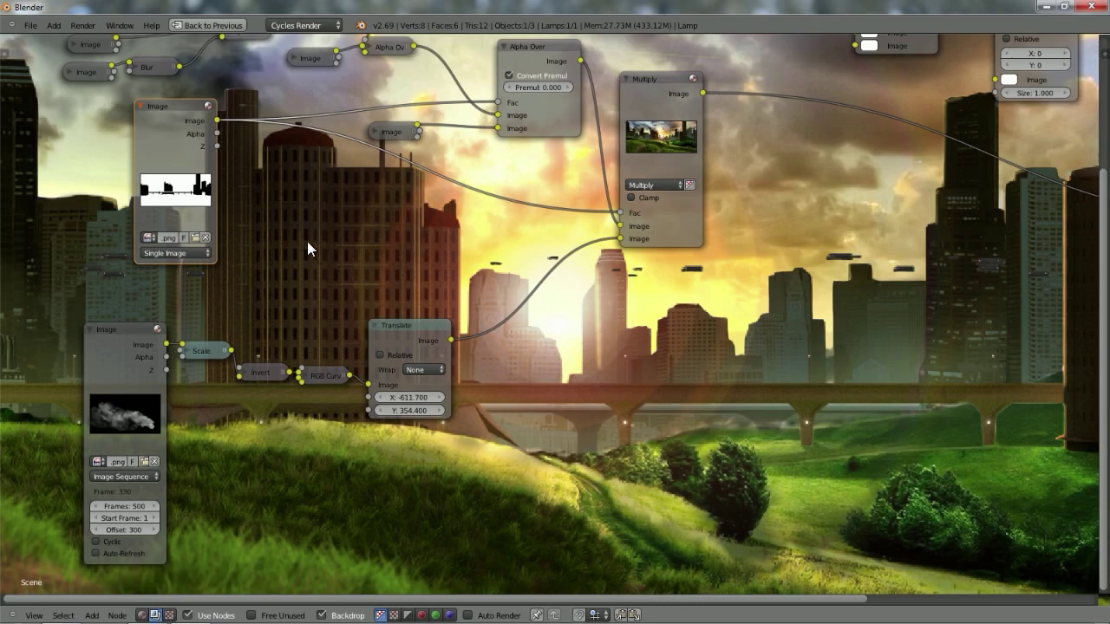
{"action": "key", "text": "shift+a"}
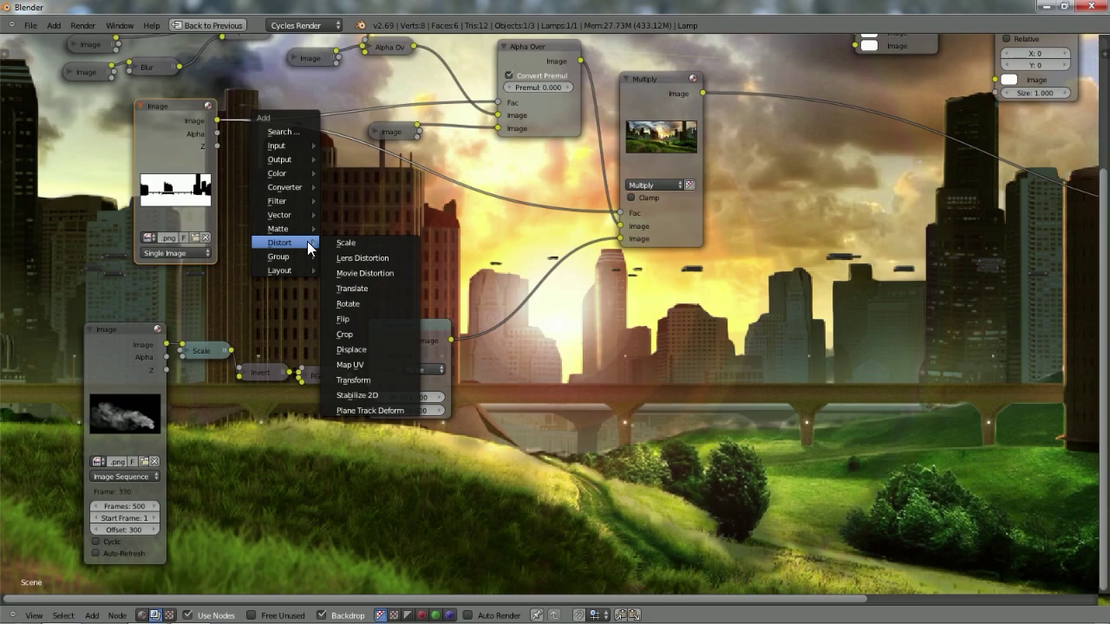
Splice a Translate node into the skyline-to-Multiply link and lower its Y offset to -1.000.
{"action": "left_click", "coordinate": [361, 288]}
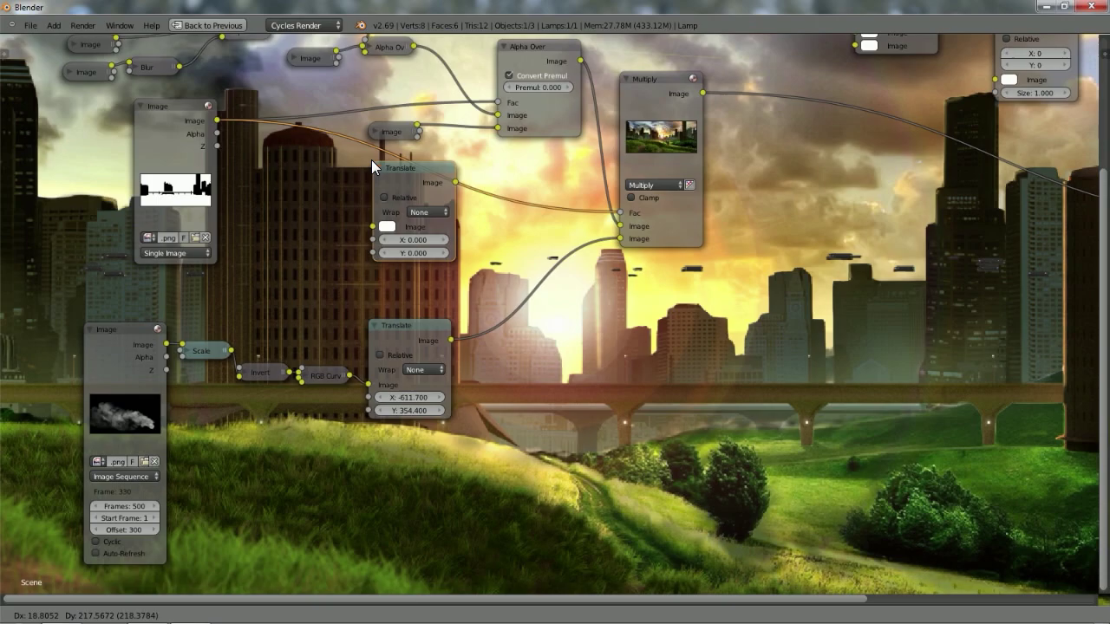
{"action": "left_click", "coordinate": [372, 160]}
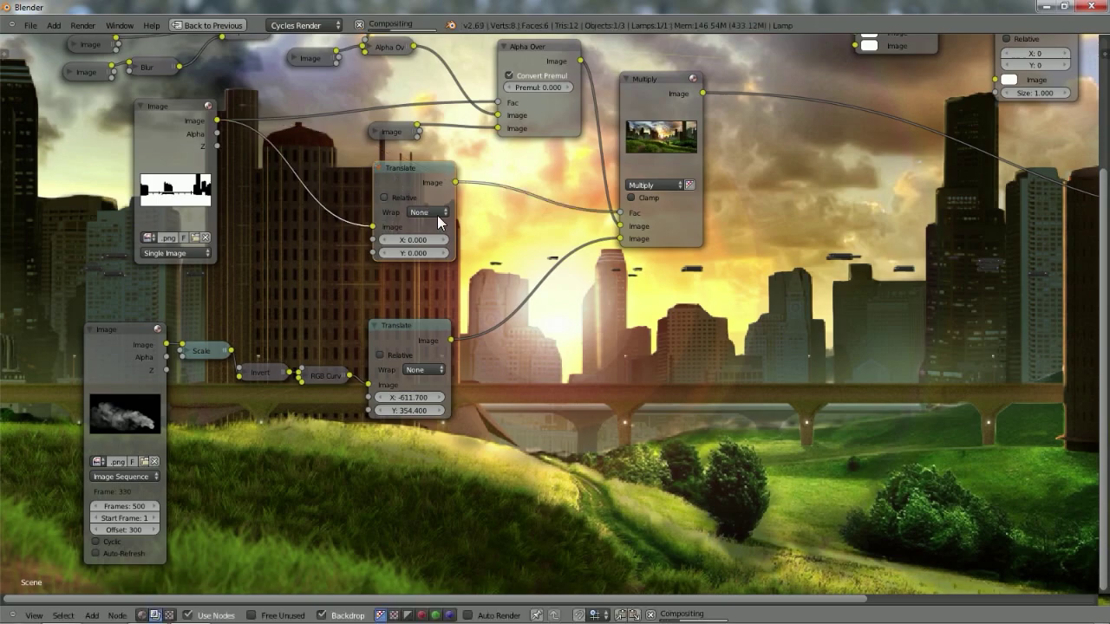
{"action": "left_click", "coordinate": [382, 253]}
{"action": "left_click", "coordinate": [383, 254]}
{"action": "left_click", "coordinate": [382, 254]}
{"action": "left_click", "coordinate": [382, 253]}
{"action": "left_click", "coordinate": [382, 253]}
{"action": "left_click", "coordinate": [383, 253]}
{"action": "left_click", "coordinate": [383, 253]}
{"action": "left_click", "coordinate": [382, 254]}
{"action": "left_click", "coordinate": [382, 253]}
{"action": "left_click", "coordinate": [382, 253]}
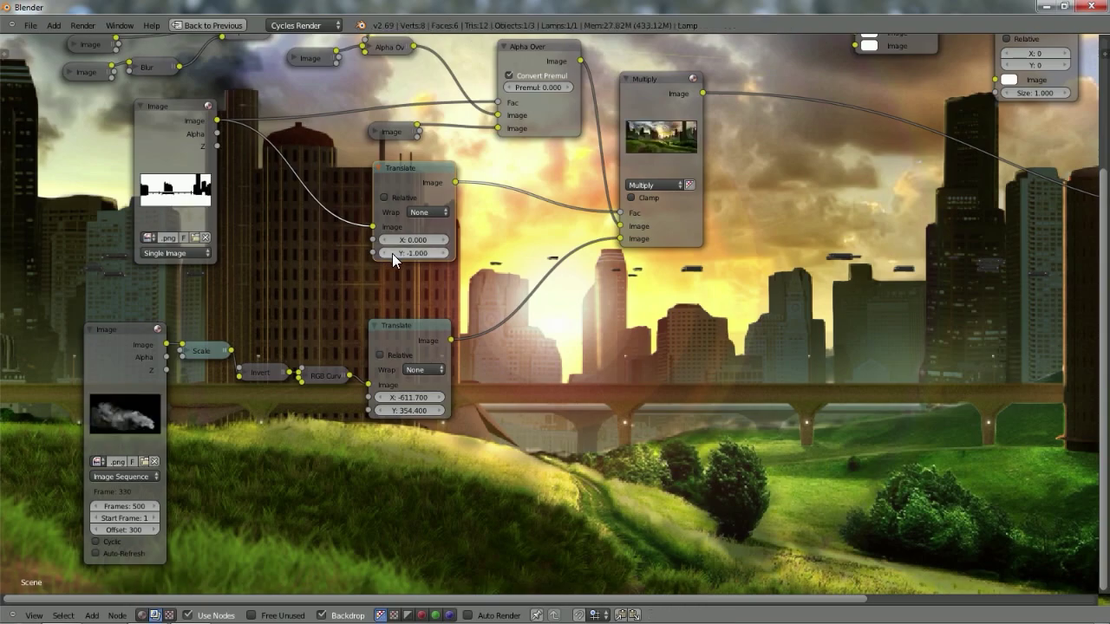
Set the Translate X offset to 0.100 while keeping Y at -1.000.
{"action": "left_click", "coordinate": [444, 240]}
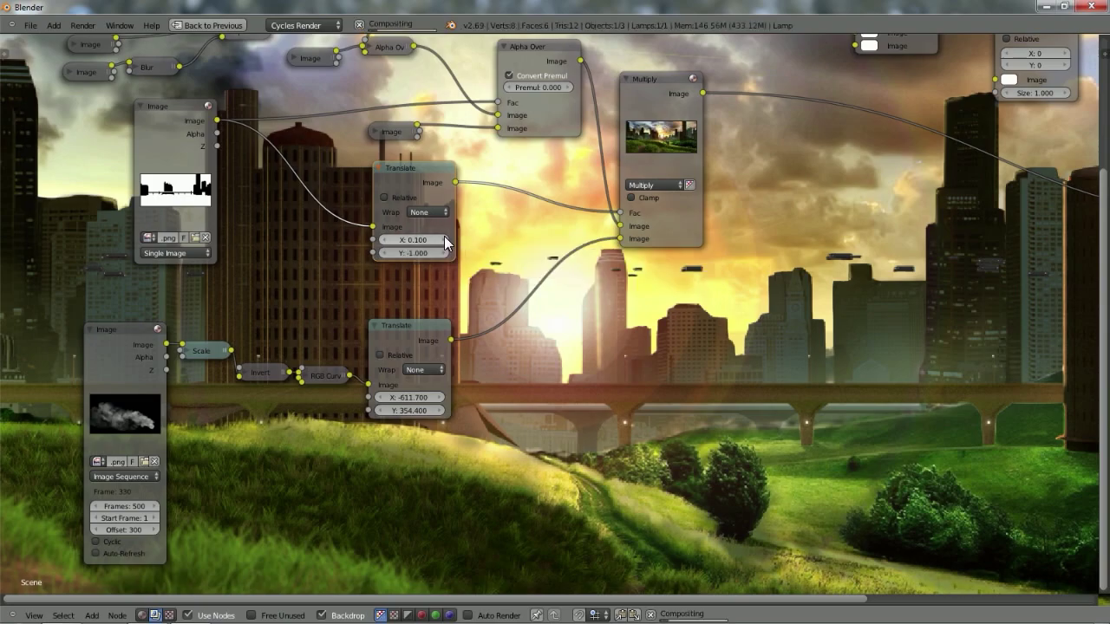
{"action": "scroll", "coordinate": [331, 274], "scroll_direction": "down", "scroll_amount": 3}
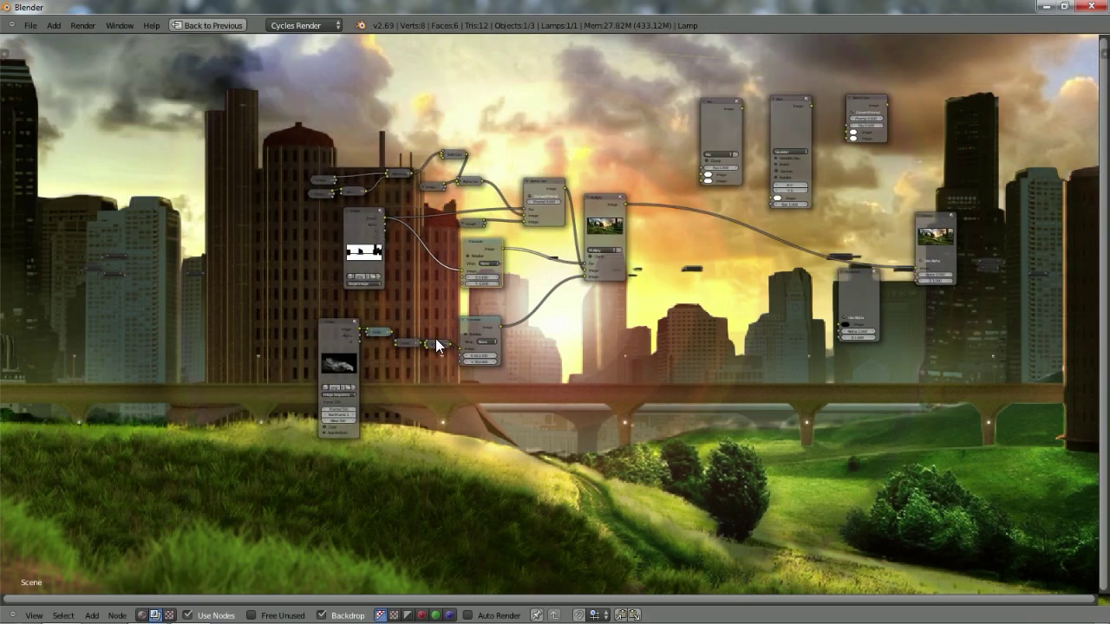
{"action": "scroll", "coordinate": [436, 338], "scroll_direction": "up", "scroll_amount": 4}
{"action": "left_click", "coordinate": [435, 248]}
{"action": "scroll", "coordinate": [328, 298], "scroll_direction": "down", "scroll_amount": 1}
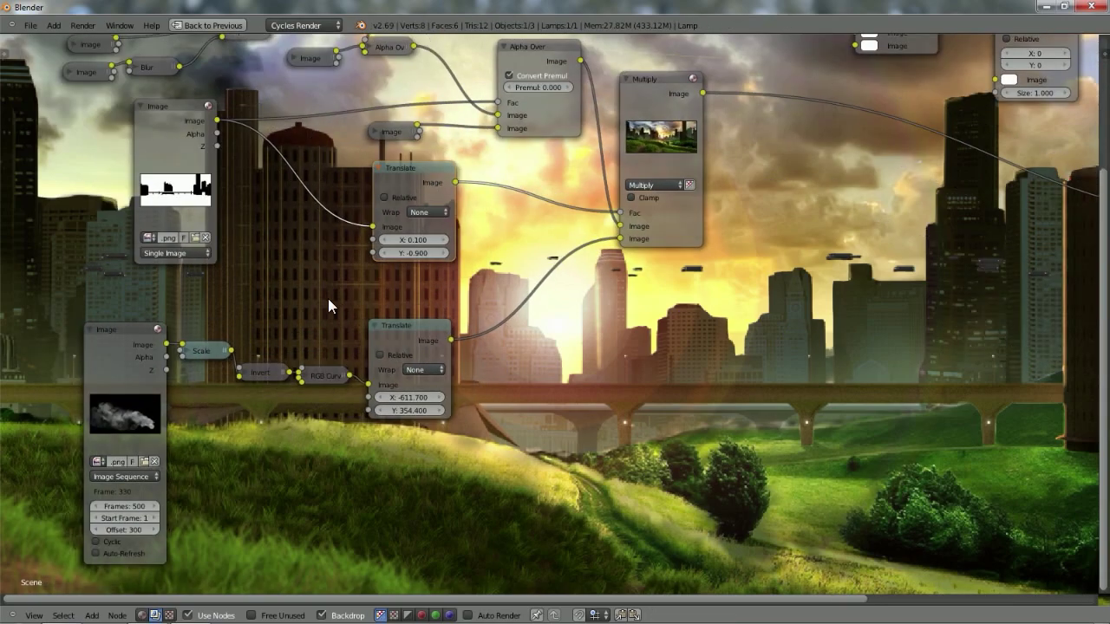
{"action": "left_click", "coordinate": [385, 253]}
{"action": "scroll", "coordinate": [323, 300], "scroll_direction": "down", "scroll_amount": 3}
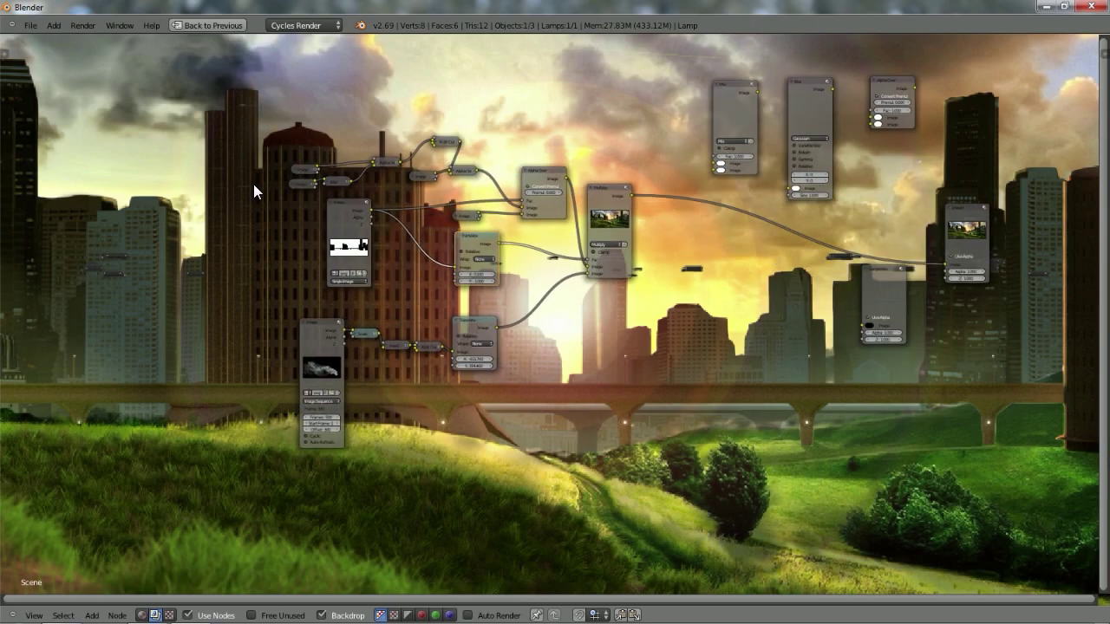
{"action": "key", "text": "ctrl+Up"}
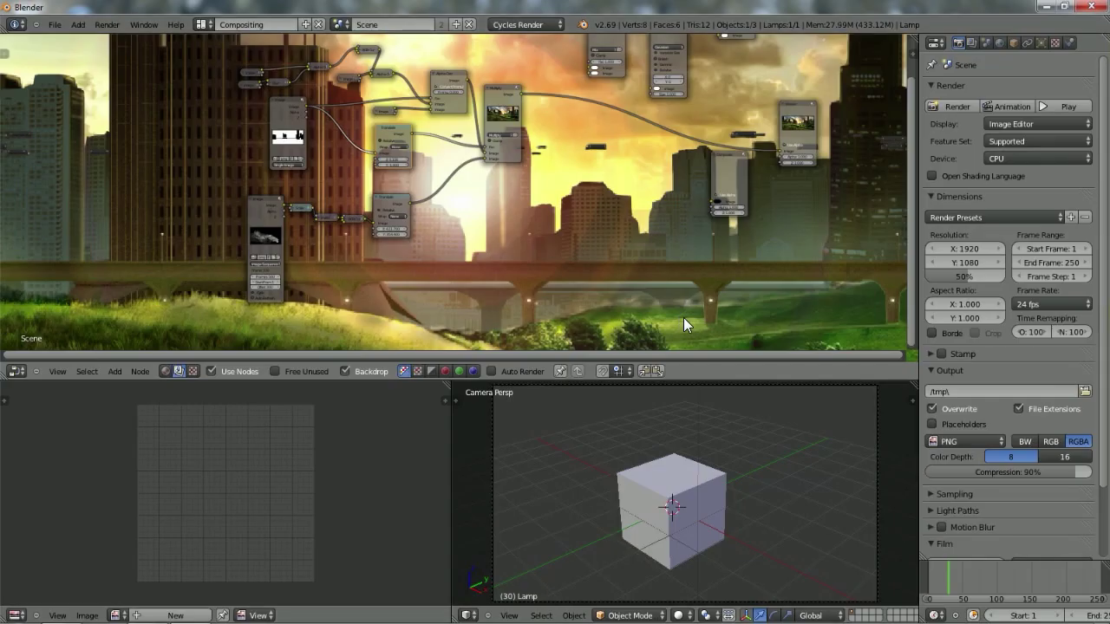
{"action": "key", "text": "ctrl+Up"}
{"action": "scroll", "coordinate": [642, 314], "scroll_direction": "down", "scroll_amount": 3}
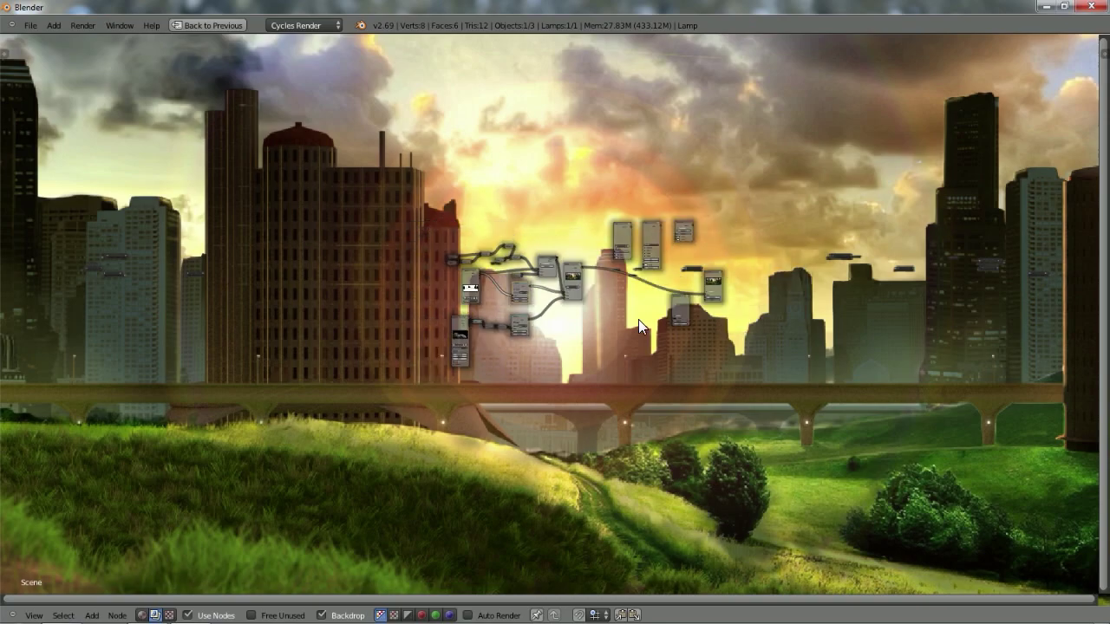
{"action": "scroll", "coordinate": [591, 338], "scroll_direction": "up", "scroll_amount": 2}
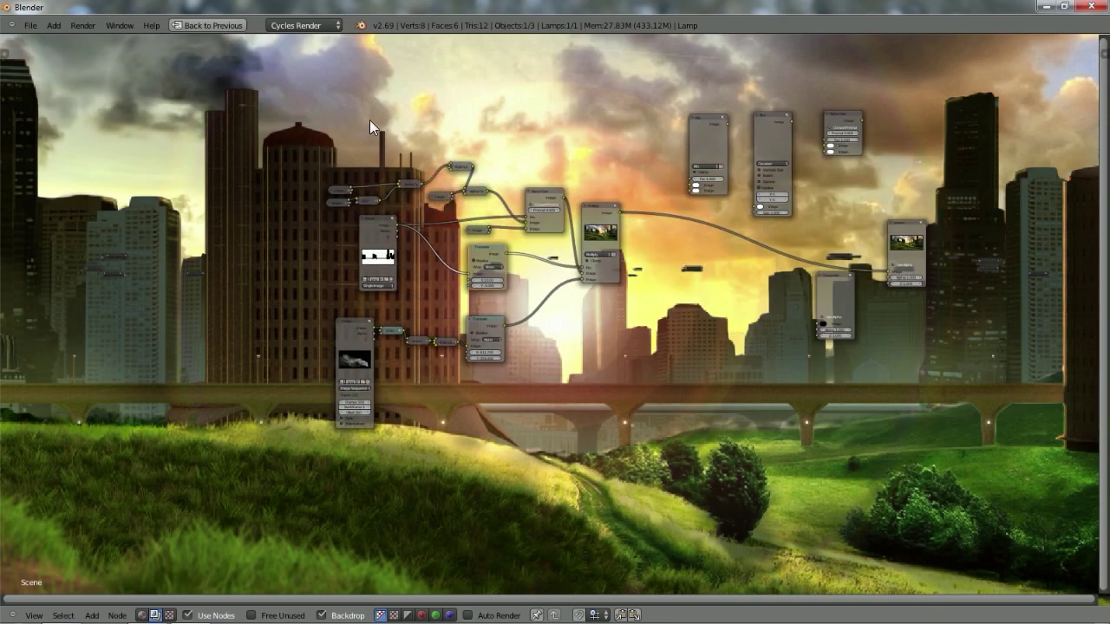
{"action": "scroll", "coordinate": [594, 339], "scroll_direction": "up", "scroll_amount": 2}
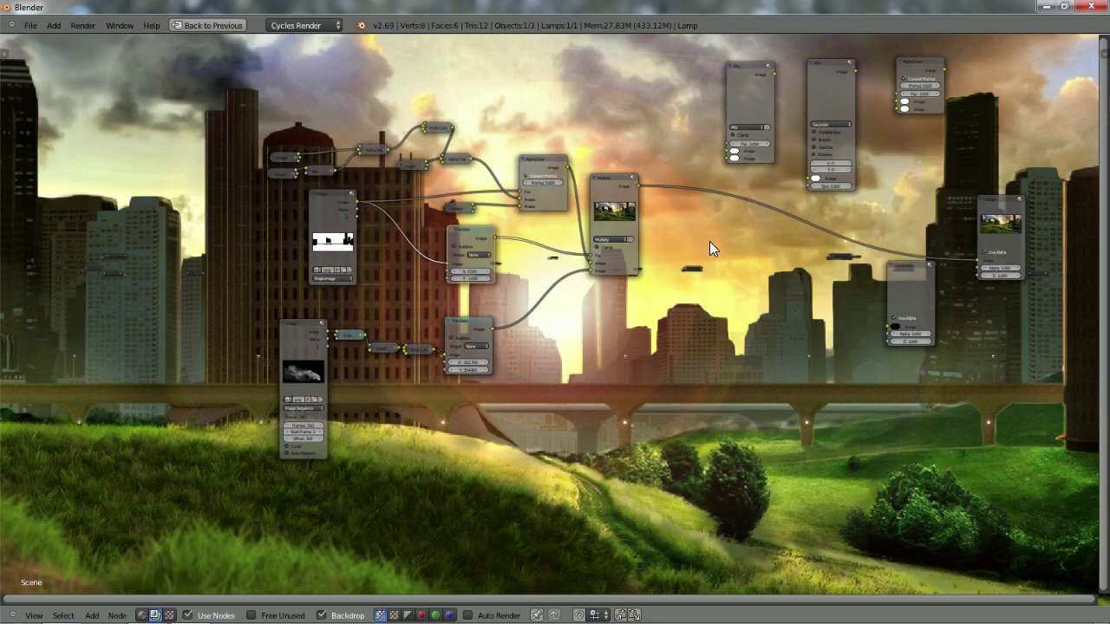
{"action": "scroll", "coordinate": [688, 309], "scroll_direction": "down", "scroll_amount": 2}
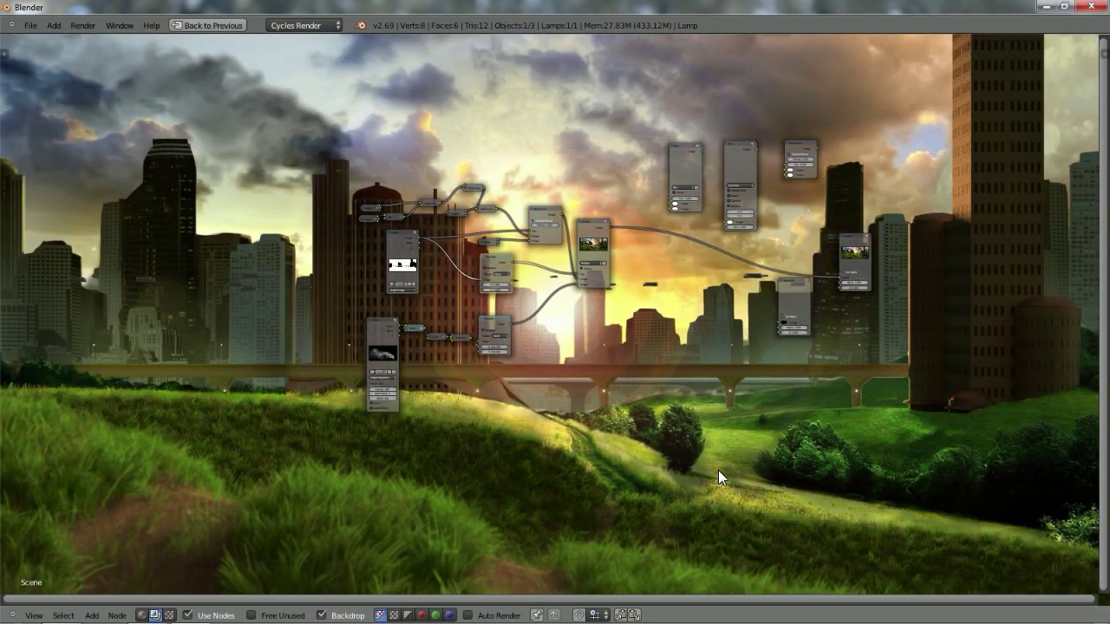
{"action": "scroll", "coordinate": [630, 328], "scroll_direction": "up", "scroll_amount": 3}
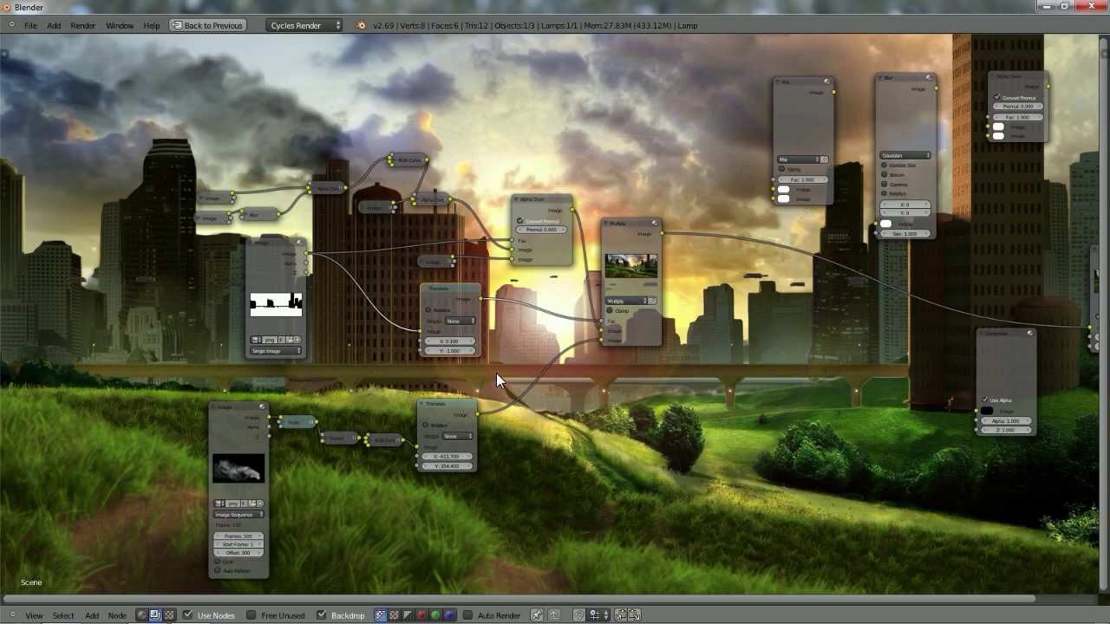
Collapse the image sequence and lower Translate nodes, then shift the five smoke-chain nodes up and right.
{"action": "left_click", "coordinate": [214, 407]}
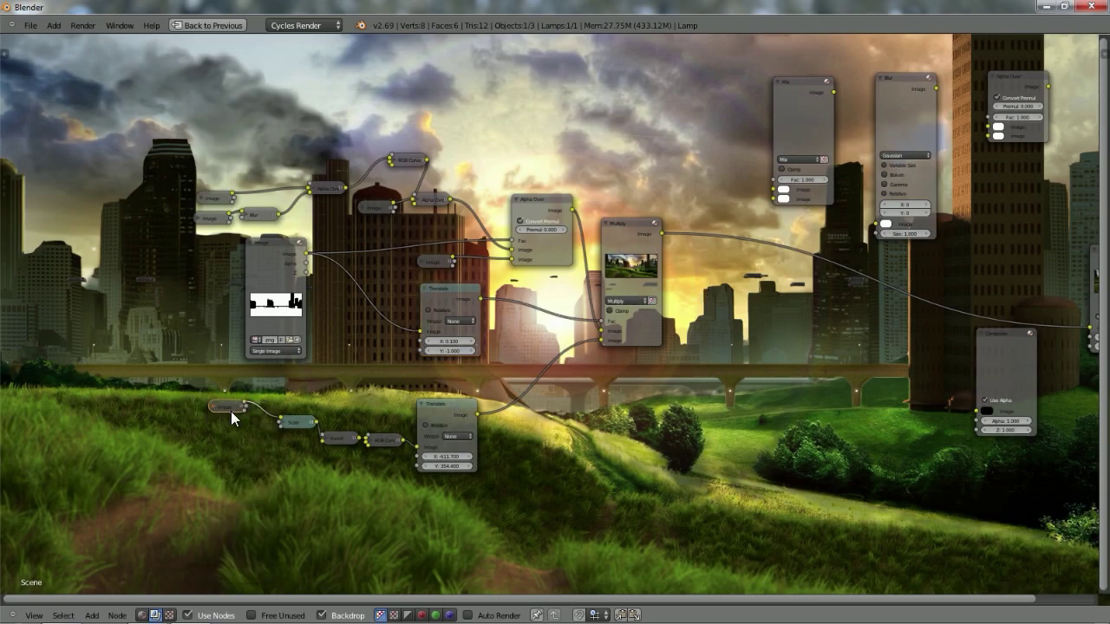
{"action": "left_click", "coordinate": [422, 404]}
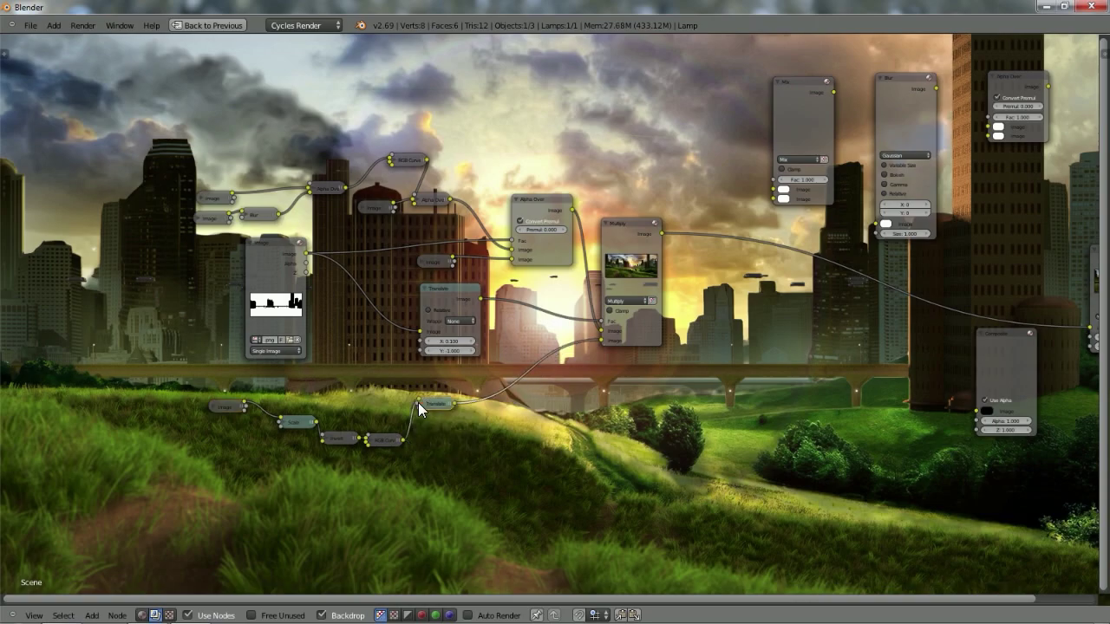
{"action": "left_click_drag", "start_coordinate": [198, 389], "coordinate": [465, 484]}
{"action": "key", "text": "g"}
{"action": "left_click", "coordinate": [567, 407]}
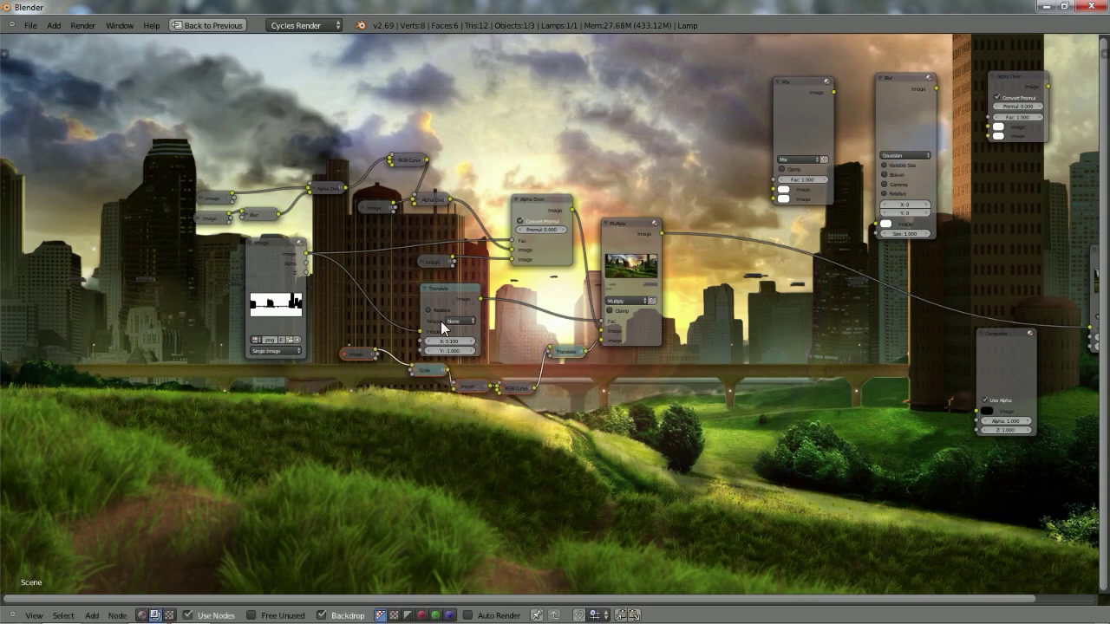
Collapse the large Translate, Multiply and Alpha Over nodes and move Multiply lower left.
{"action": "left_click", "coordinate": [425, 288]}
{"action": "left_click", "coordinate": [606, 224]}
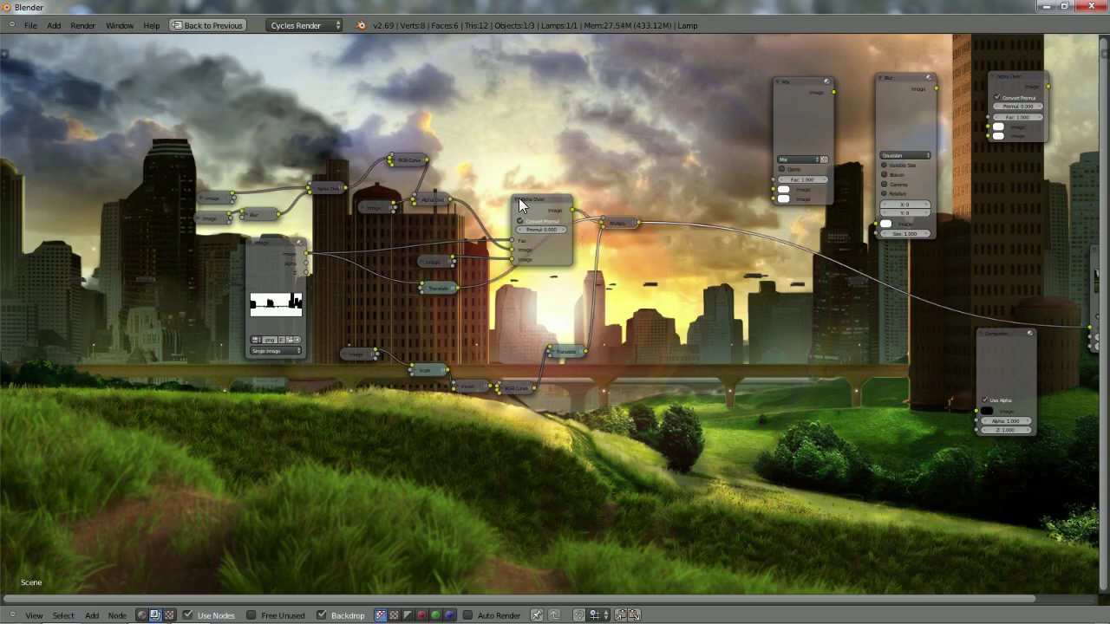
{"action": "left_click", "coordinate": [518, 199]}
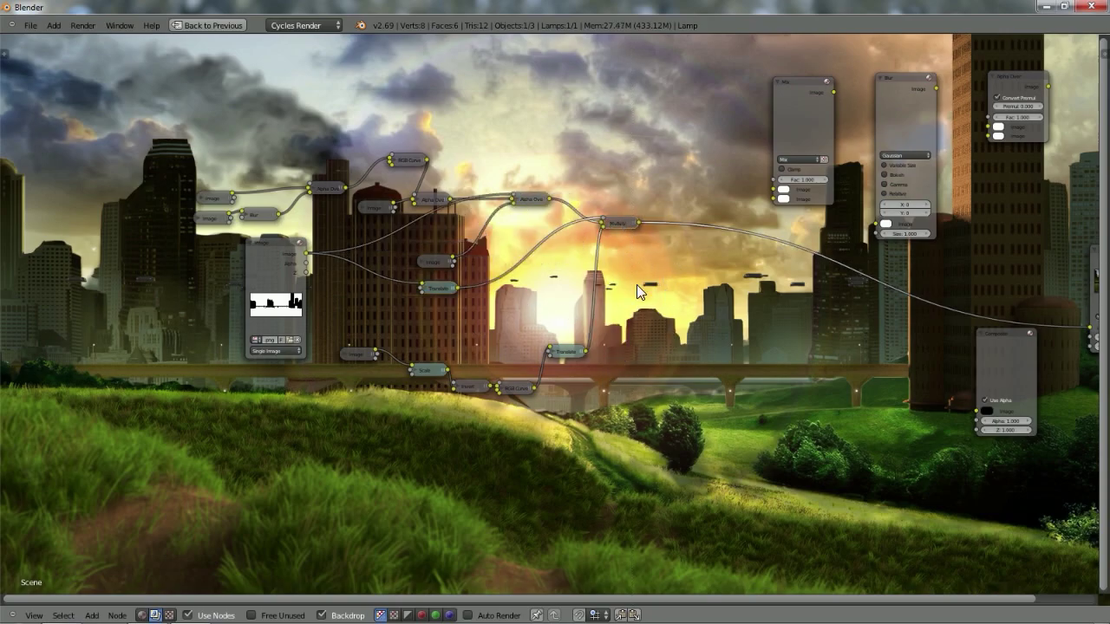
{"action": "key", "text": "g"}
{"action": "left_click", "coordinate": [612, 343]}
Line up the collapsed Translate and RGB Curves nodes in a row.
{"action": "left_click", "coordinate": [553, 355]}
{"action": "key", "text": "g"}
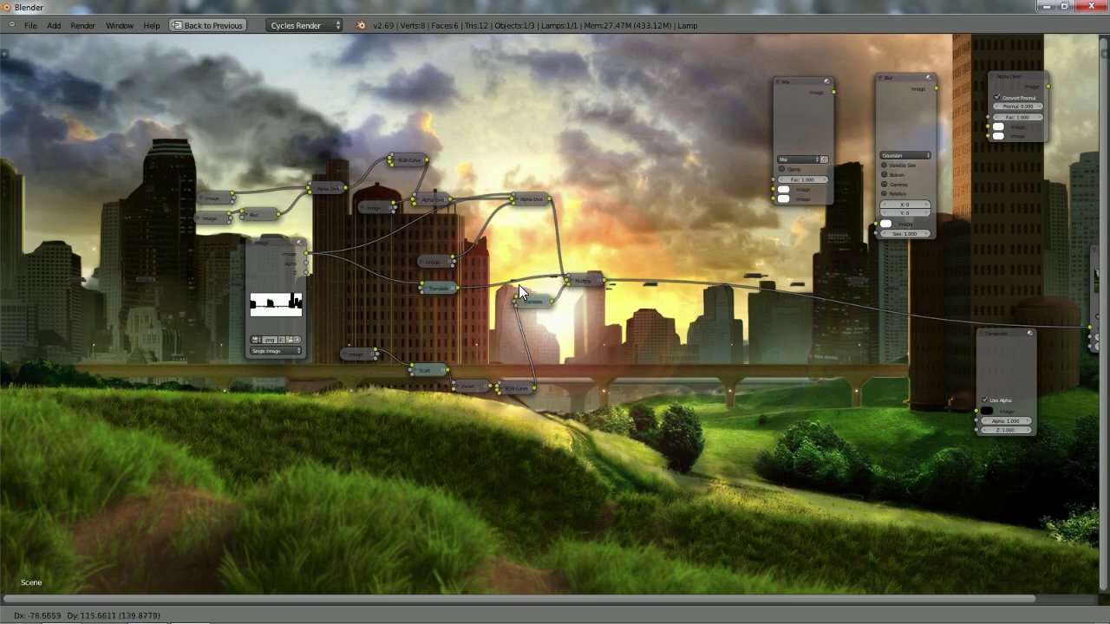
{"action": "left_click", "coordinate": [519, 314]}
{"action": "left_click", "coordinate": [514, 385]}
{"action": "key", "text": "g"}
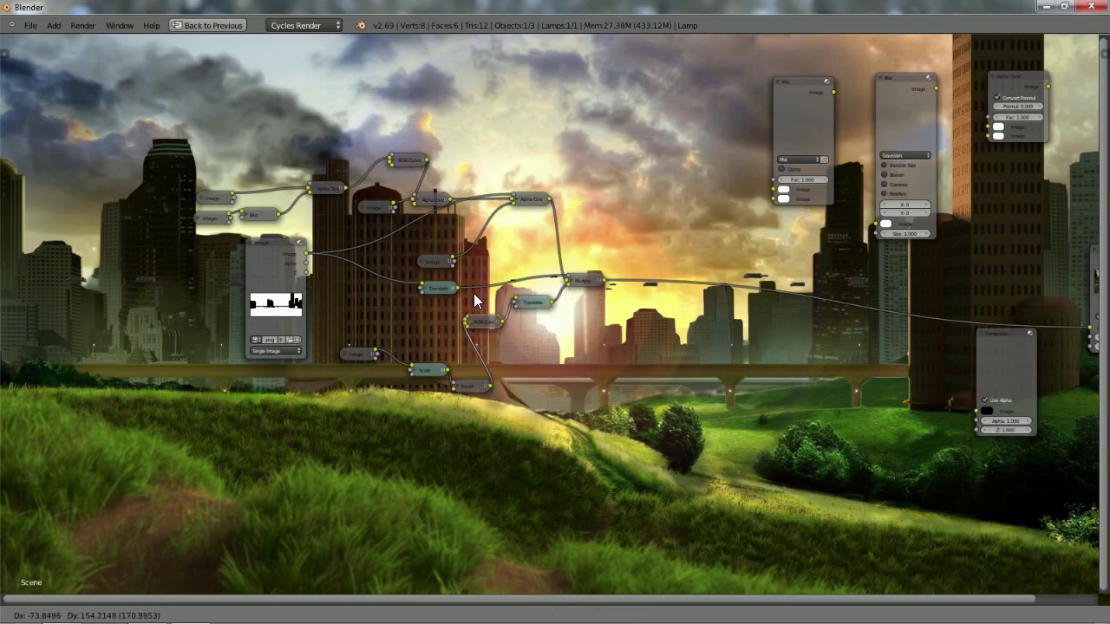
{"action": "left_click", "coordinate": [476, 287]}
Add the Invert, Scale and hill Image nodes to the row, Image first.
{"action": "left_click", "coordinate": [459, 388]}
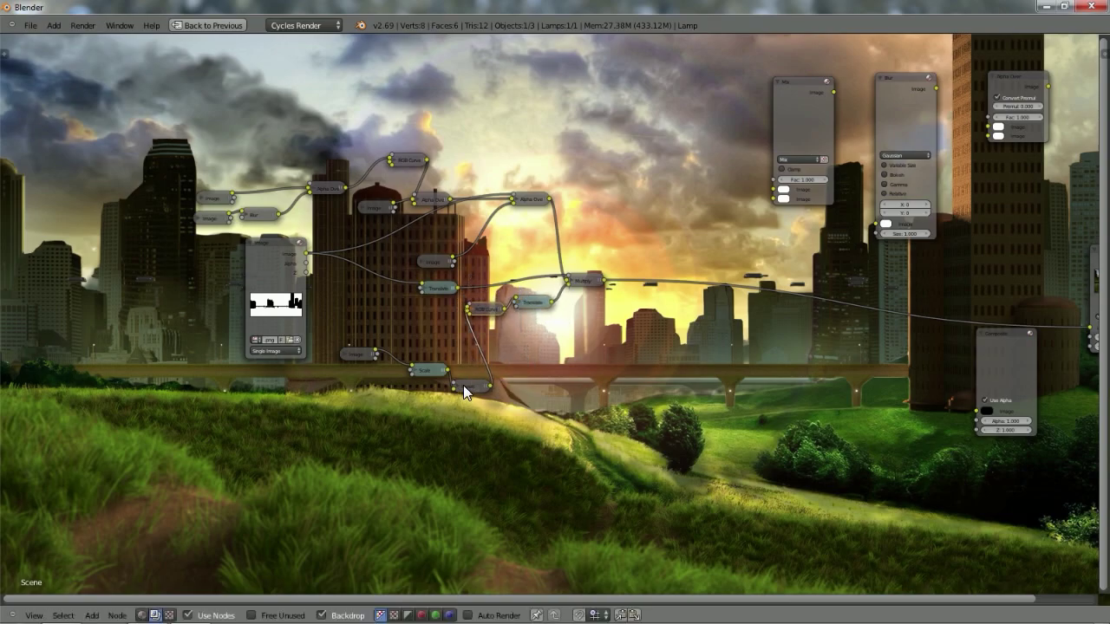
{"action": "key", "text": "g"}
{"action": "left_click", "coordinate": [431, 289]}
{"action": "left_click", "coordinate": [426, 370]}
{"action": "key", "text": "g"}
{"action": "left_click", "coordinate": [382, 313]}
{"action": "left_click", "coordinate": [359, 353]}
{"action": "key", "text": "g"}
{"action": "left_click", "coordinate": [347, 316]}
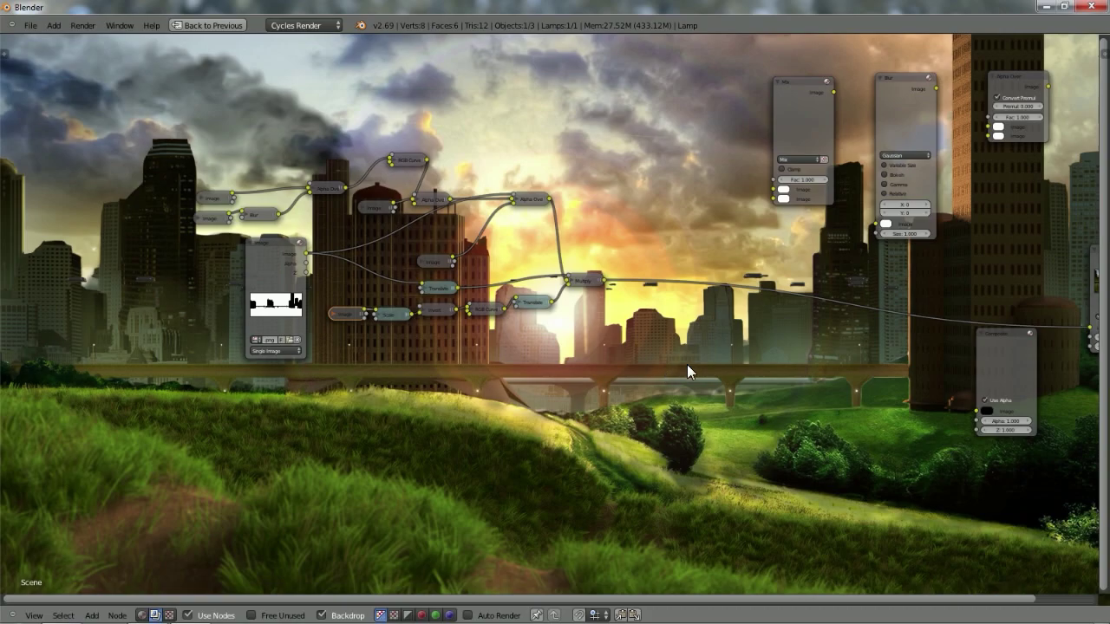
Duplicate the Alpha Over node and splice the copy into the Multiply-to-Viewer link.
{"action": "scroll", "coordinate": [687, 364], "scroll_direction": "up", "scroll_amount": 2}
{"action": "scroll", "coordinate": [687, 362], "scroll_direction": "down", "scroll_amount": 3}
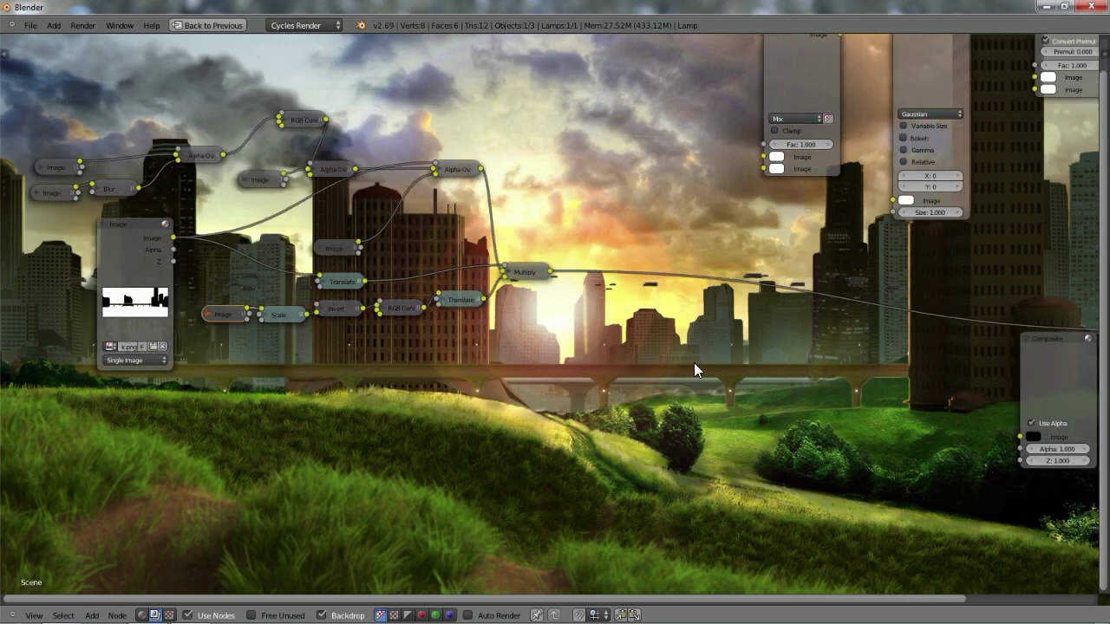
{"action": "scroll", "coordinate": [673, 350], "scroll_direction": "up", "scroll_amount": 1}
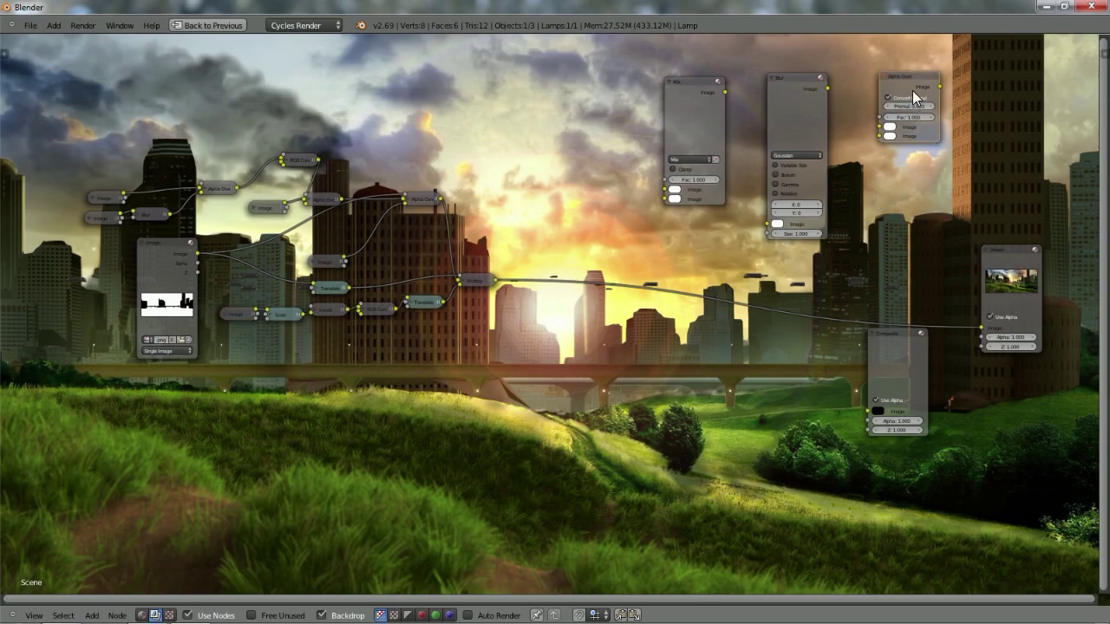
{"action": "key", "text": "shift+d"}
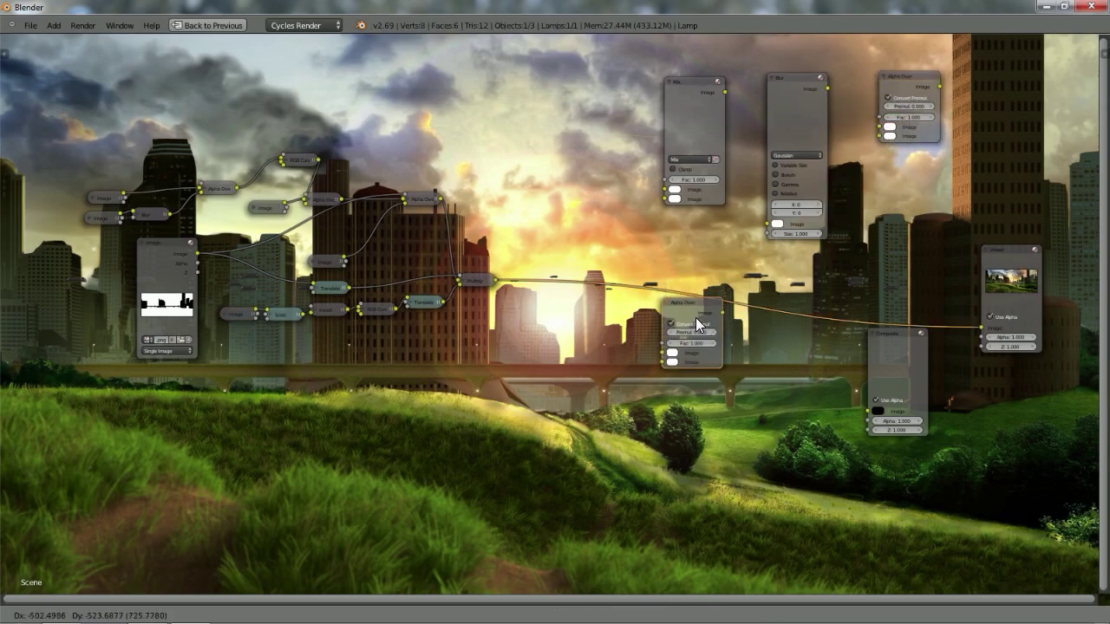
{"action": "left_click", "coordinate": [685, 312]}
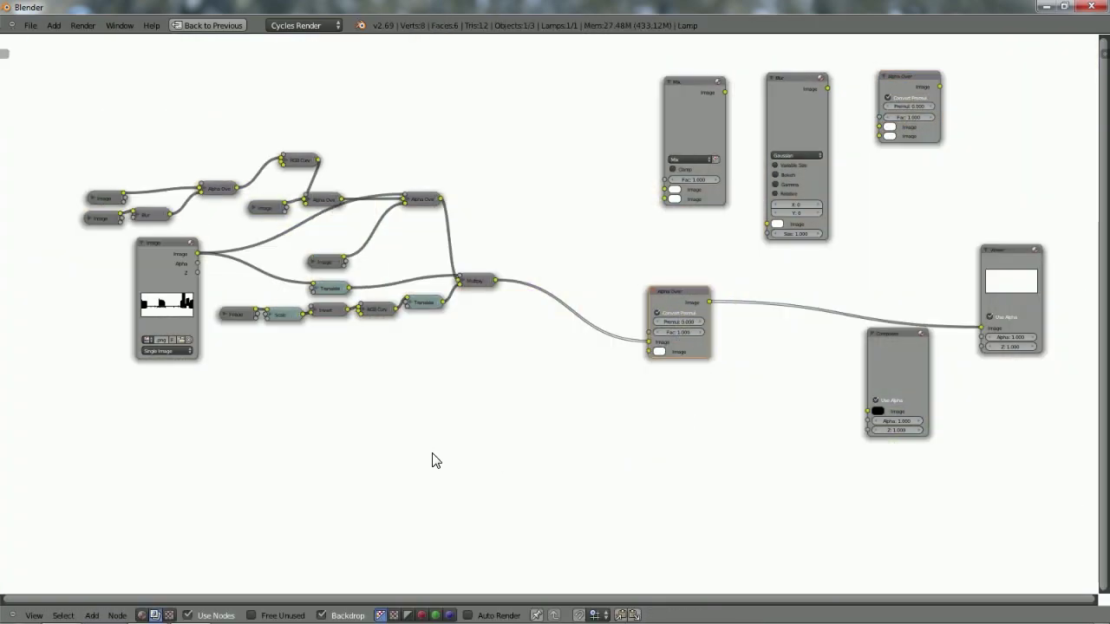
Drag Image0001 from speederanim > birds into Blender's node editor as a new Image node.
{"action": "left_click", "coordinate": [61, 616]}
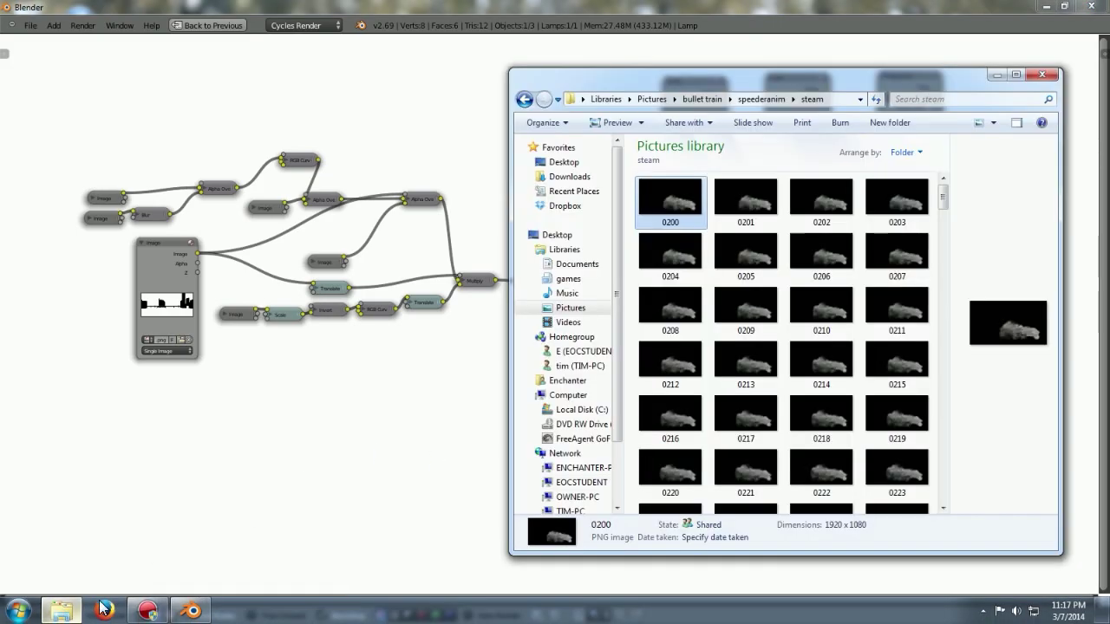
{"action": "left_click", "coordinate": [761, 98]}
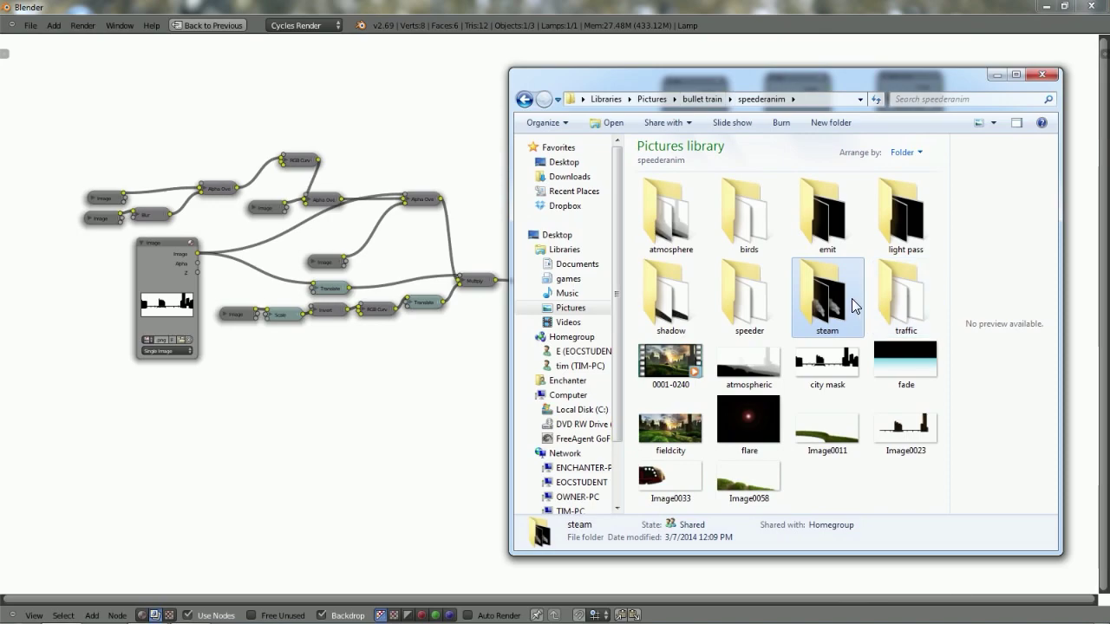
{"action": "double_click", "coordinate": [763, 227]}
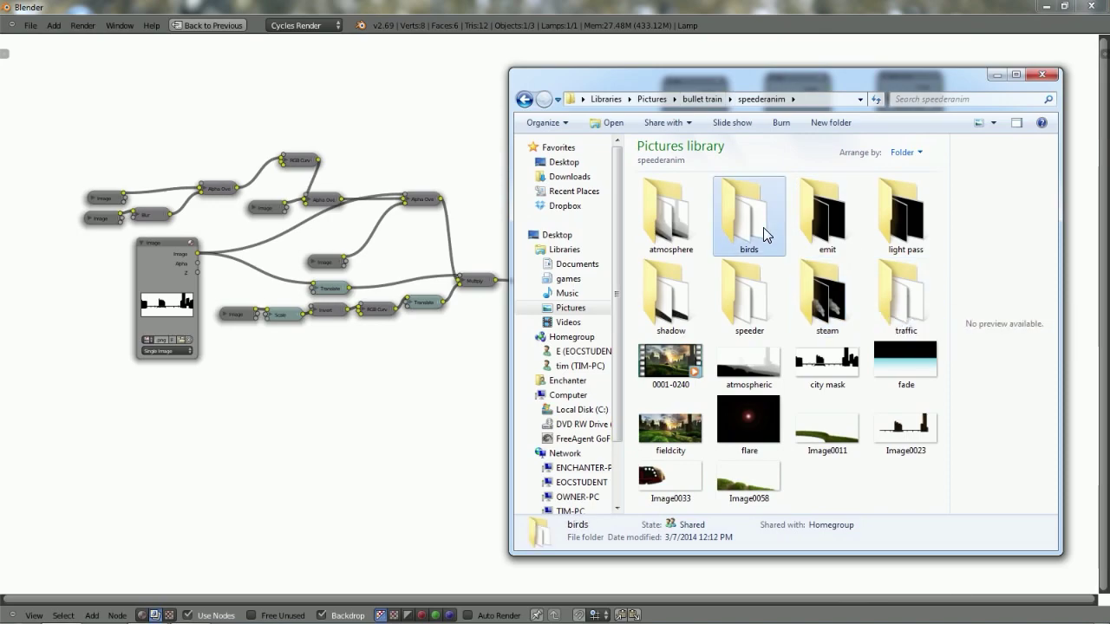
{"action": "left_click_drag", "start_coordinate": [667, 205], "coordinate": [334, 412]}
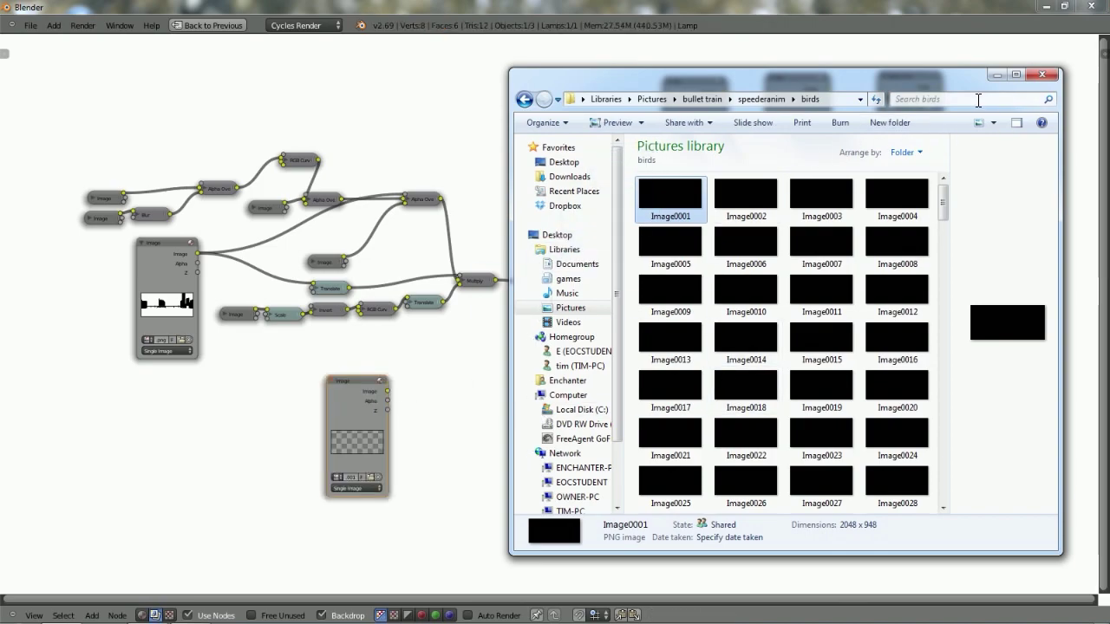
{"action": "left_click", "coordinate": [836, 29]}
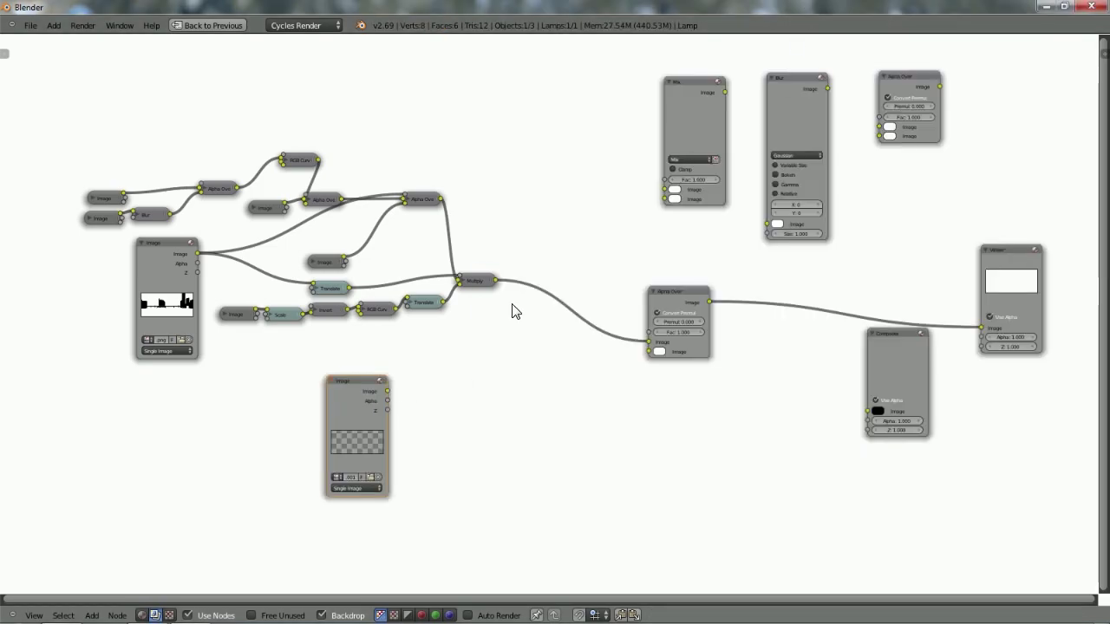
Make the birds node a 250-frame Image Sequence and link it to Alpha Over's foreground input.
{"action": "left_click", "coordinate": [357, 488]}
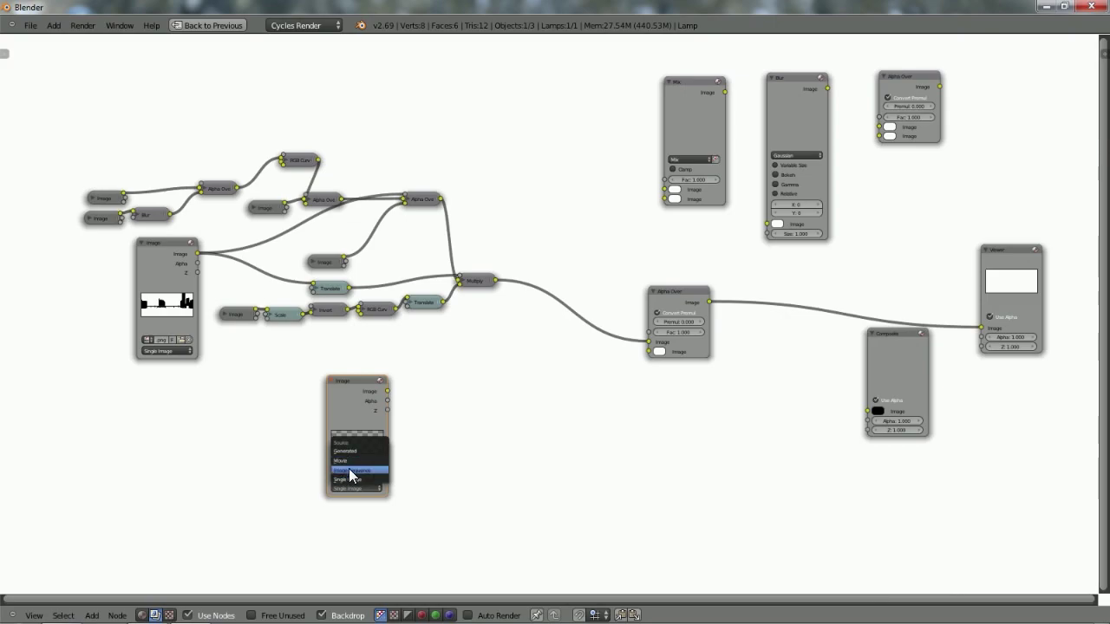
{"action": "left_click", "coordinate": [351, 471]}
{"action": "left_click", "coordinate": [356, 509]}
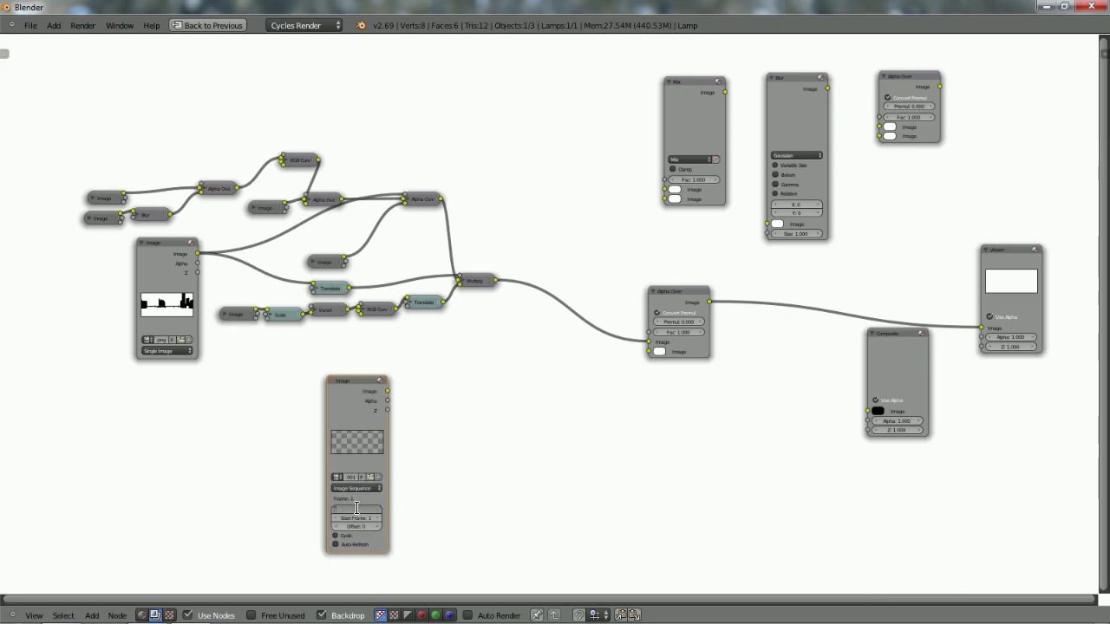
{"action": "type", "text": "250"}
{"action": "key", "text": "Return"}
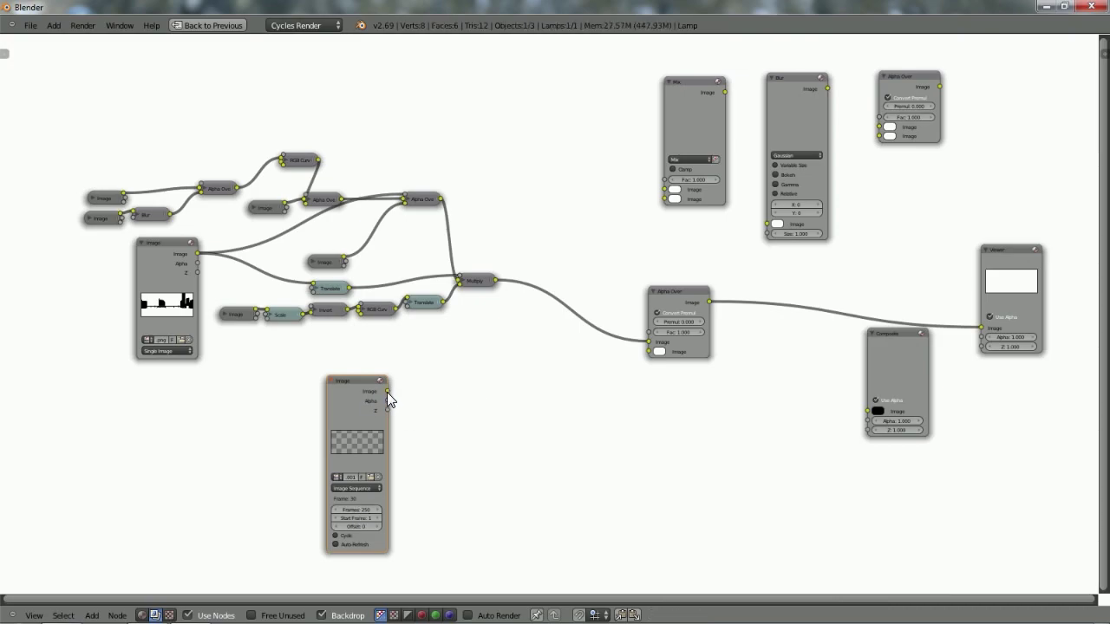
{"action": "left_click_drag", "start_coordinate": [388, 392], "coordinate": [649, 351]}
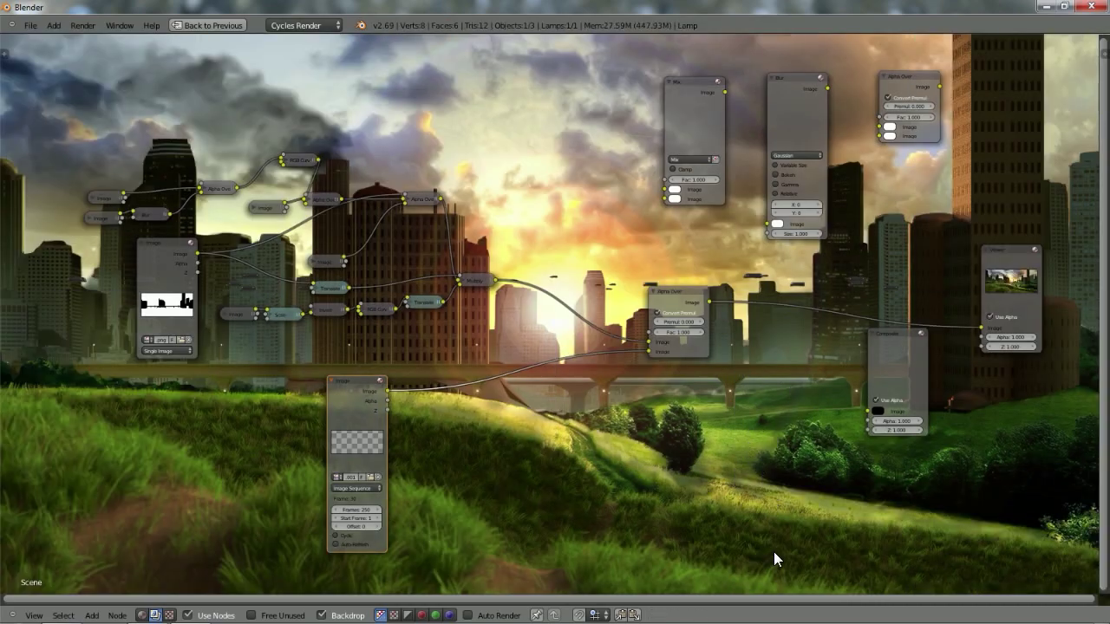
Preview the birds layer at frames 193 and 59.
{"action": "key", "text": "ctrl+Up"}
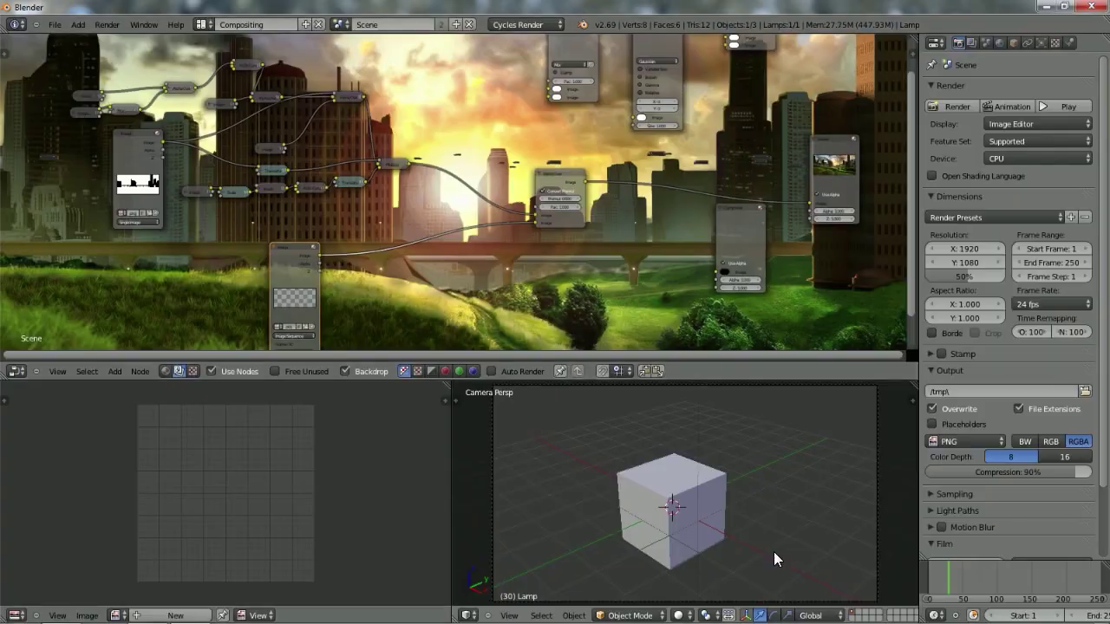
{"action": "left_click", "coordinate": [1060, 592]}
{"action": "key", "text": "ctrl+Up"}
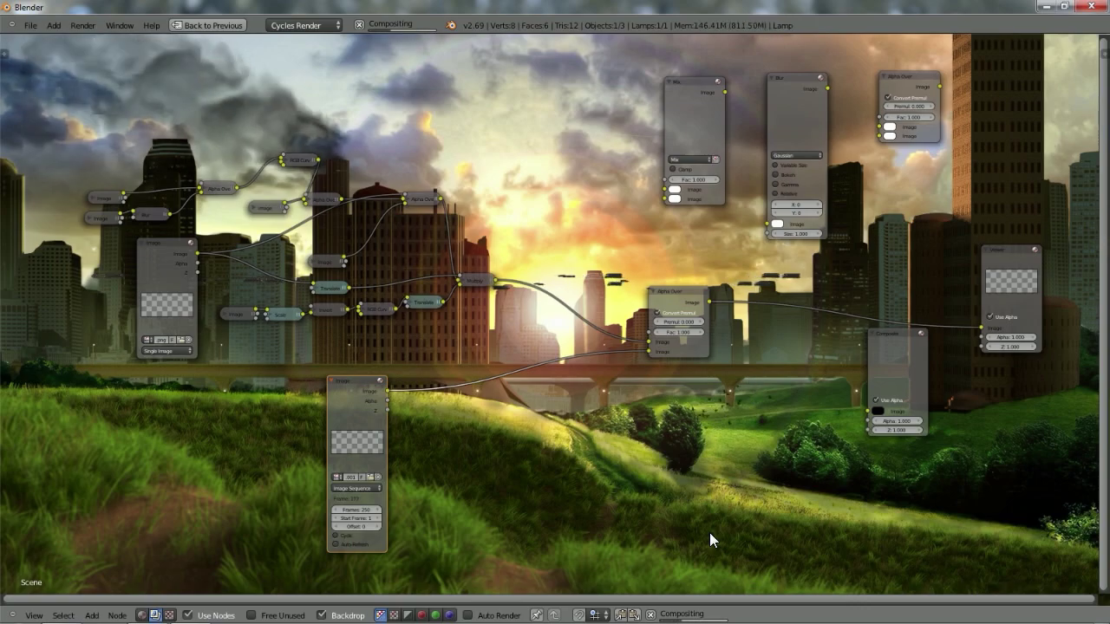
{"action": "key", "text": "ctrl+Up"}
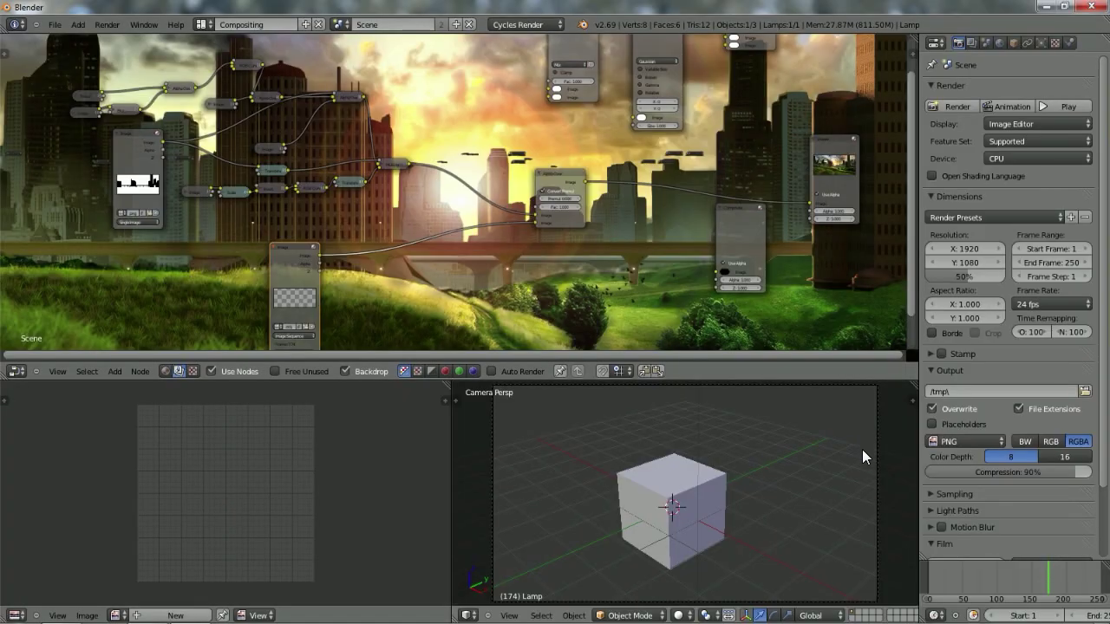
{"action": "left_click", "coordinate": [968, 586]}
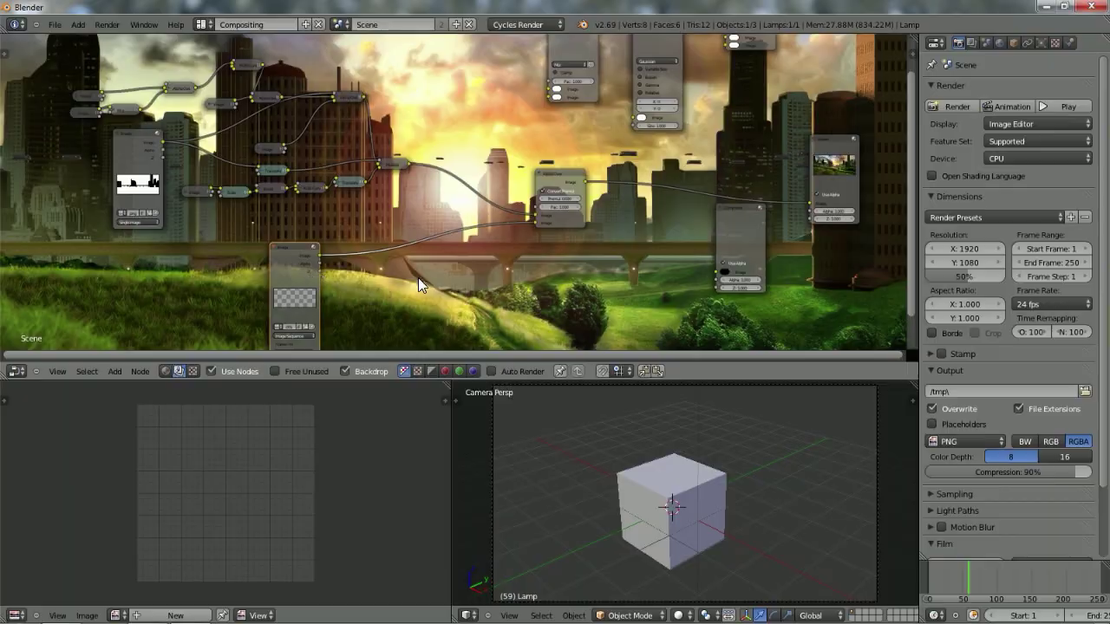
{"action": "key", "text": "ctrl+Up"}
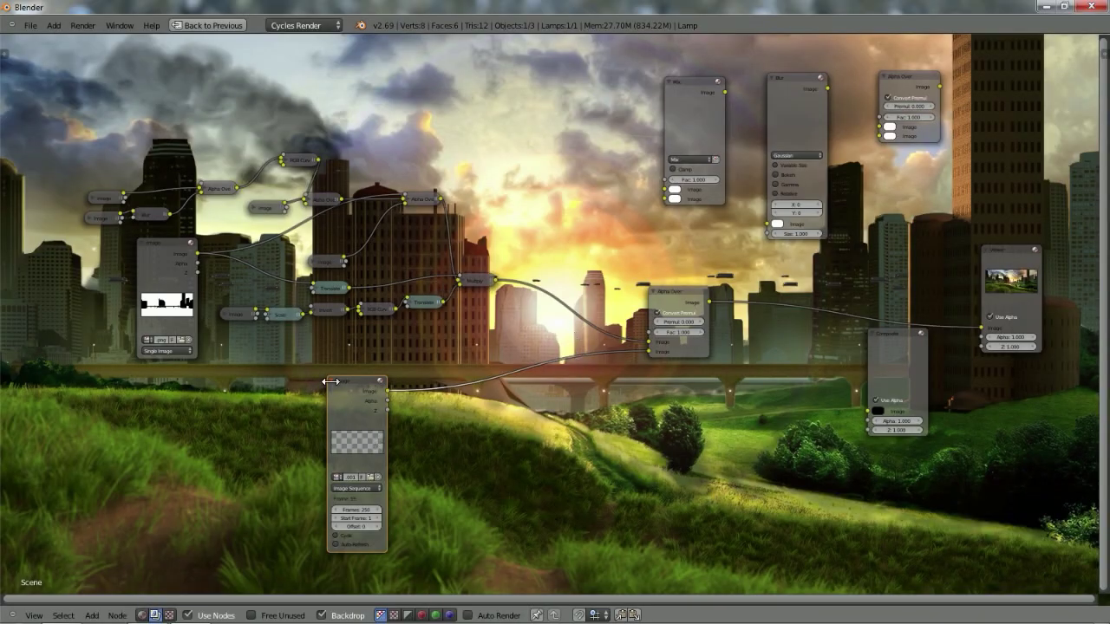
Collapse the birds Image and new Alpha Over nodes and tuck them beside Multiply.
{"action": "left_click", "coordinate": [332, 382]}
{"action": "key", "text": "g"}
{"action": "left_click", "coordinate": [543, 352]}
{"action": "left_click", "coordinate": [656, 292]}
{"action": "key", "text": "g"}
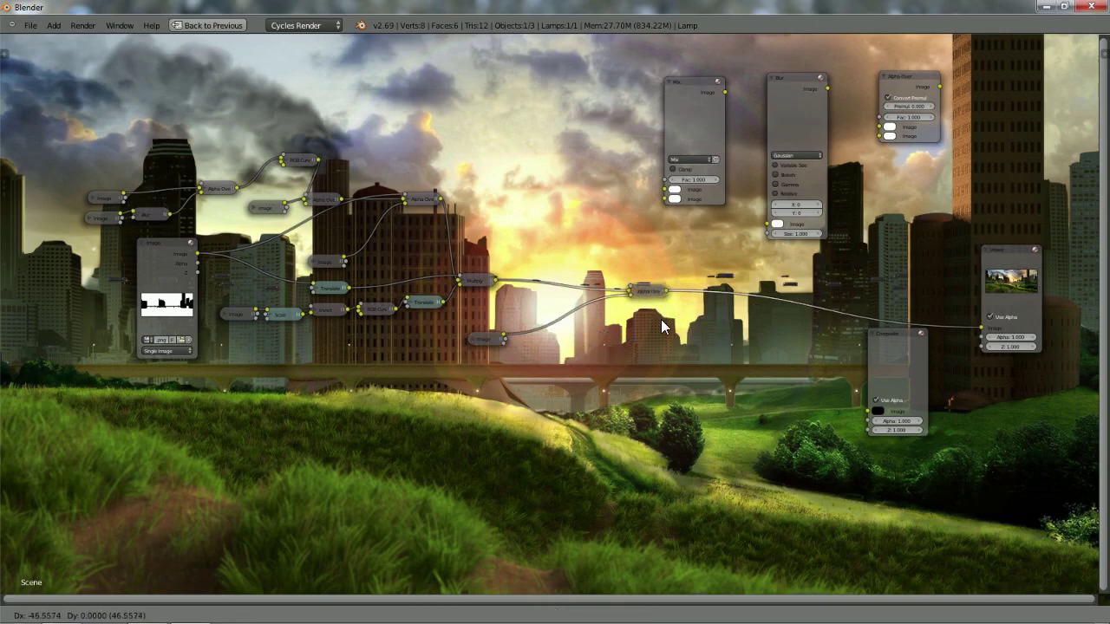
{"action": "left_click", "coordinate": [569, 330]}
{"action": "left_click_drag", "start_coordinate": [477, 339], "coordinate": [463, 307]}
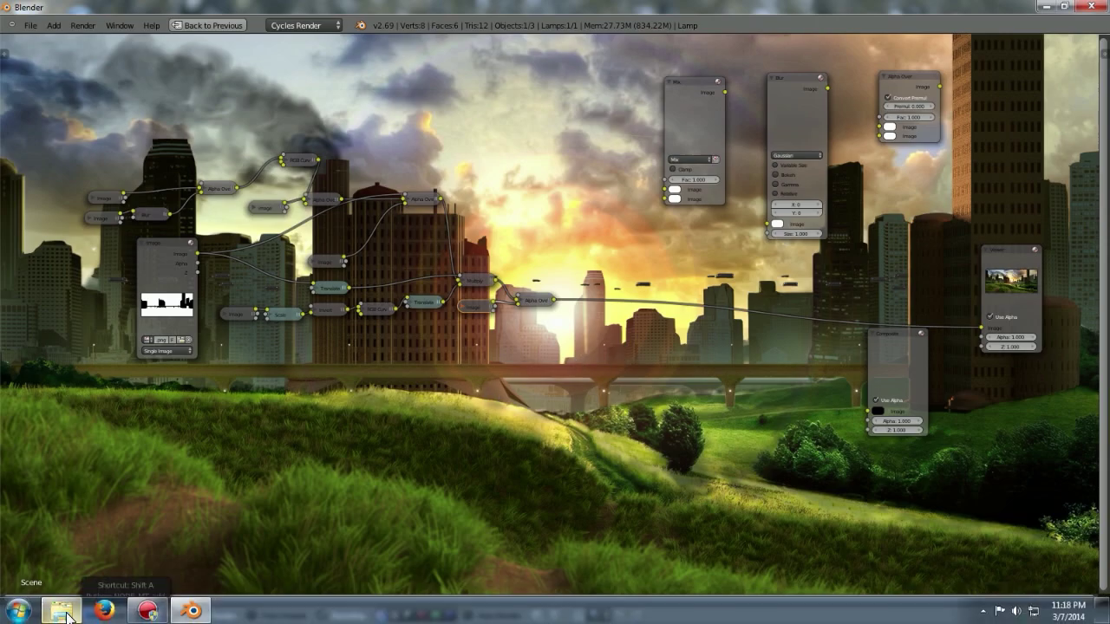
Drag Image0001 from speederanim > speeder into Blender as a new Image node.
{"action": "left_click", "coordinate": [63, 617]}
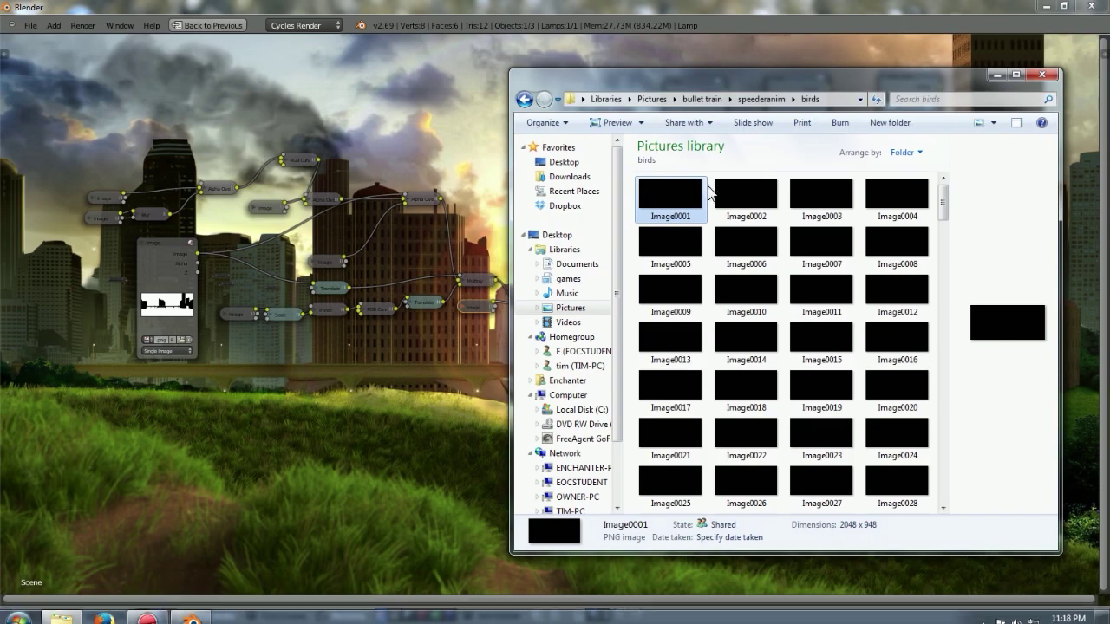
{"action": "left_click", "coordinate": [737, 99]}
{"action": "double_click", "coordinate": [746, 306]}
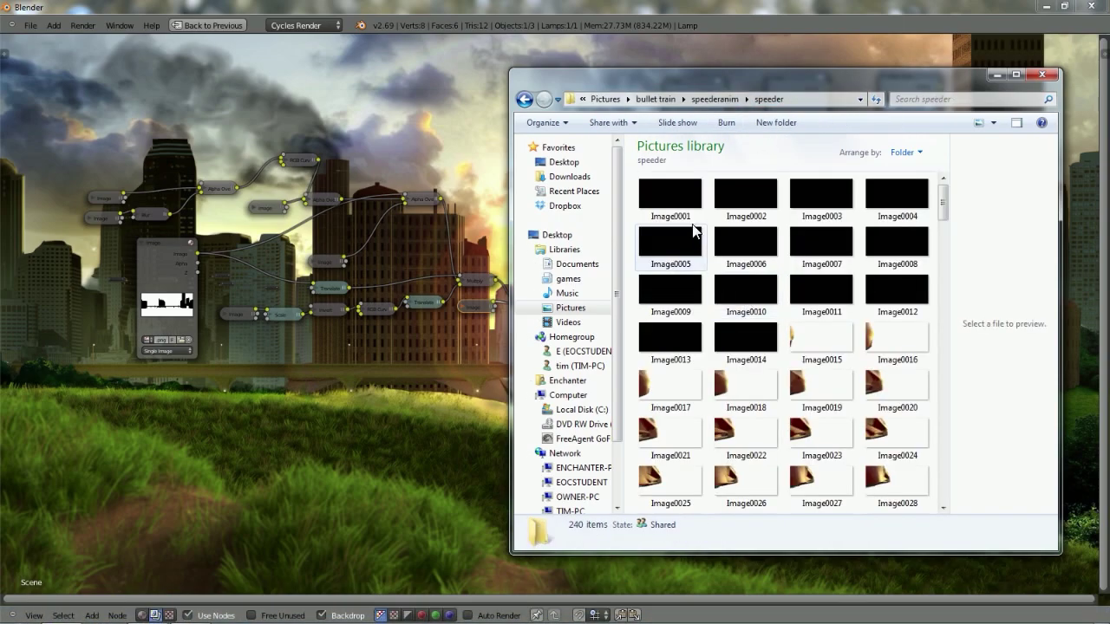
{"action": "left_click", "coordinate": [676, 202]}
{"action": "left_click_drag", "start_coordinate": [677, 201], "coordinate": [331, 429]}
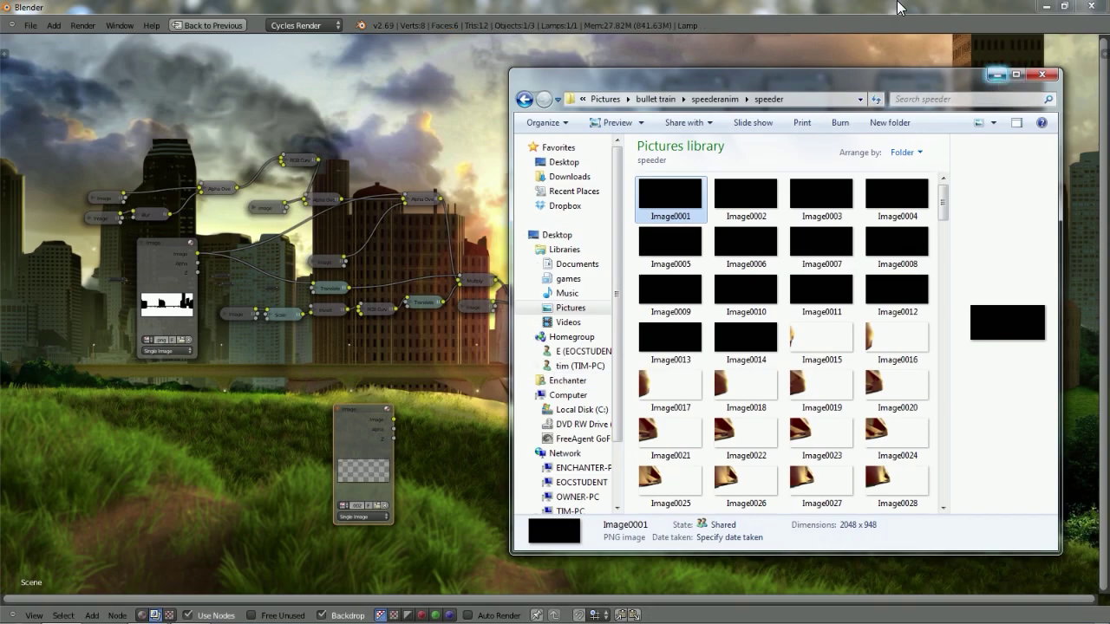
{"action": "left_click", "coordinate": [745, 9]}
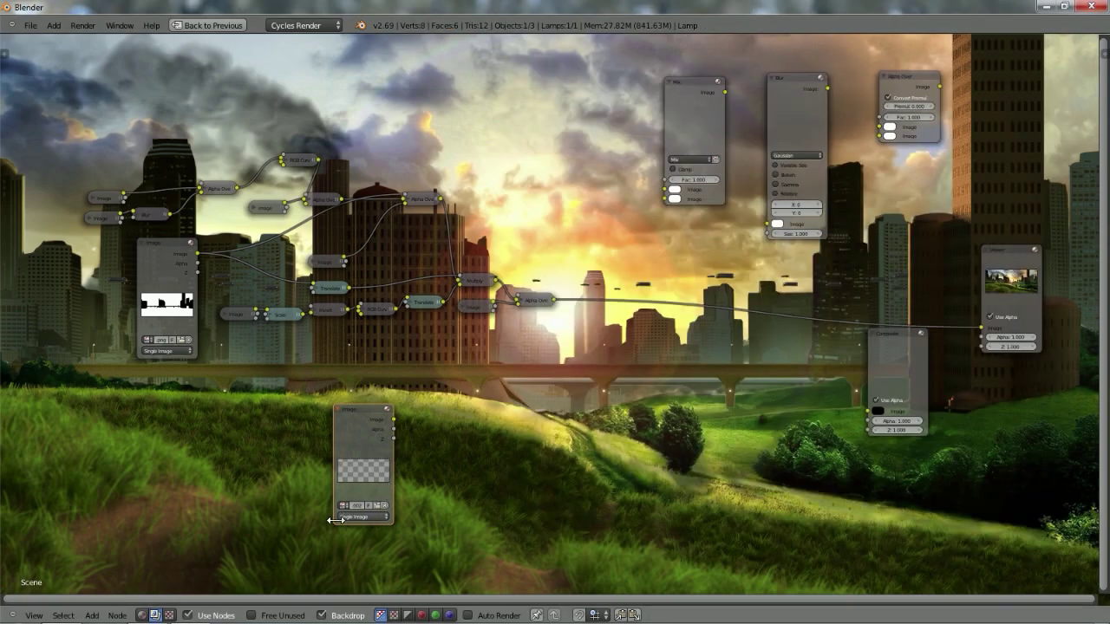
Set the speeder Image node to a 250-frame image sequence and move it toward the centre.
{"action": "left_click", "coordinate": [346, 517]}
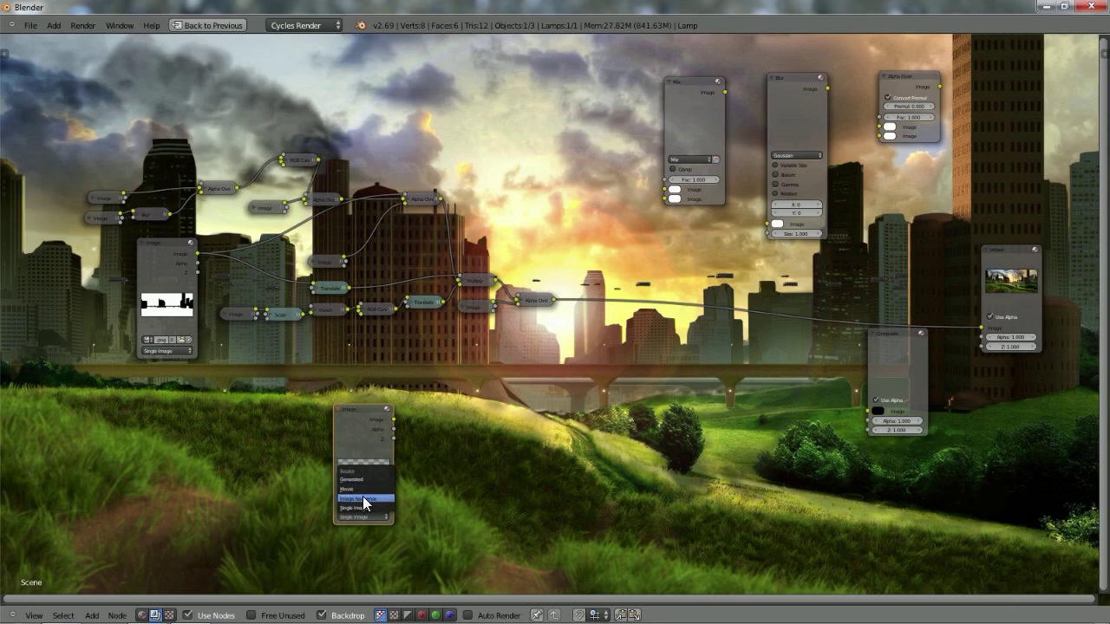
{"action": "left_click", "coordinate": [364, 500]}
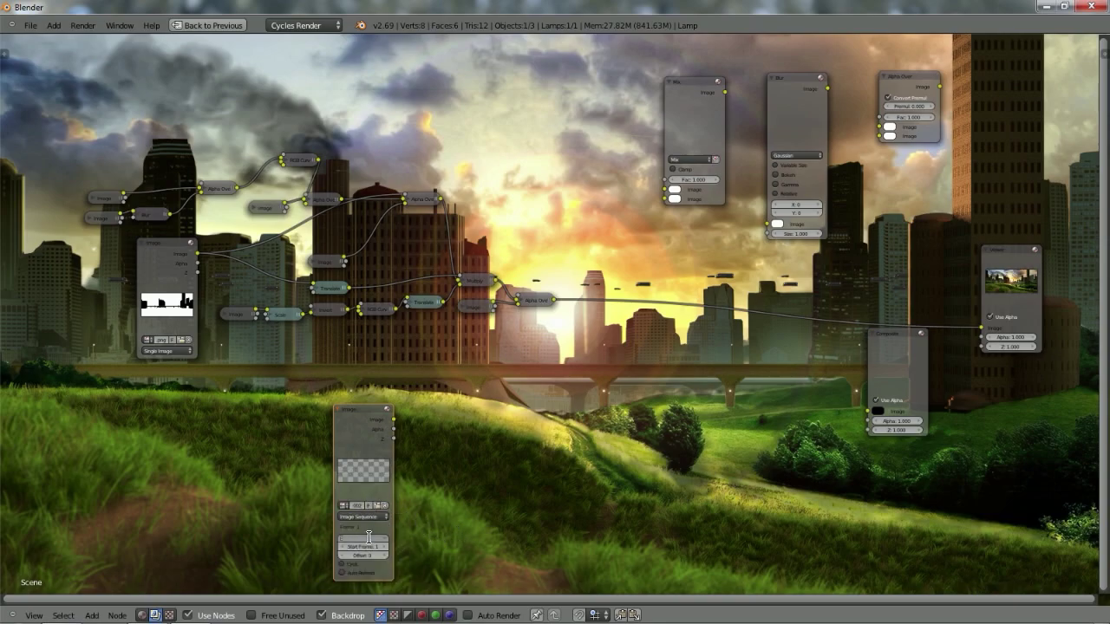
{"action": "key", "text": "Return"}
{"action": "key", "text": "g"}
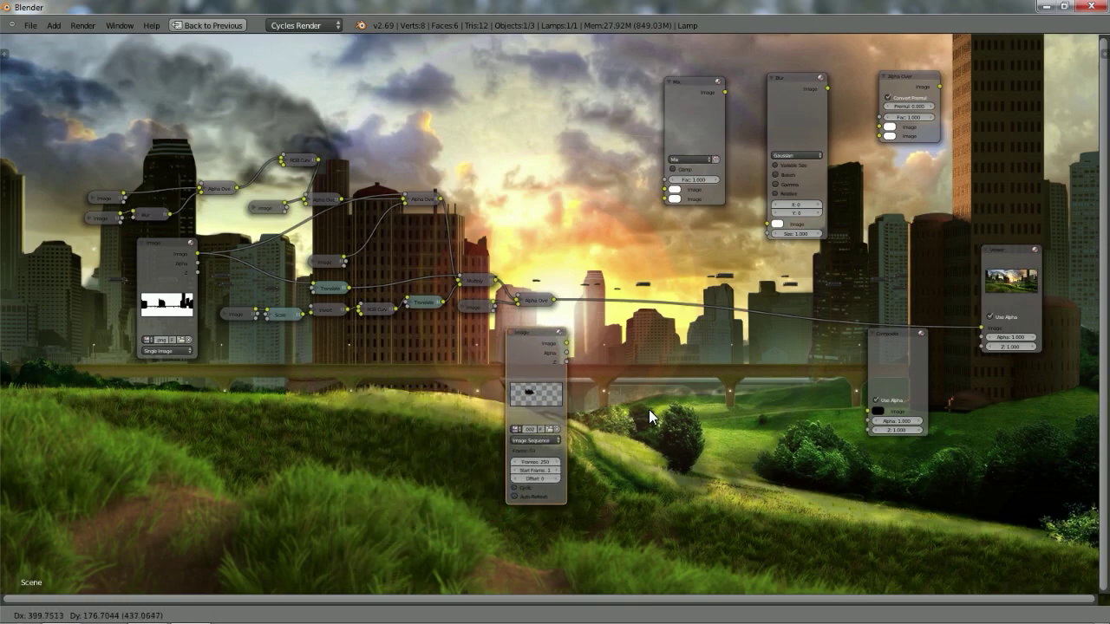
{"action": "left_click", "coordinate": [649, 411]}
{"action": "right_click", "coordinate": [916, 97]}
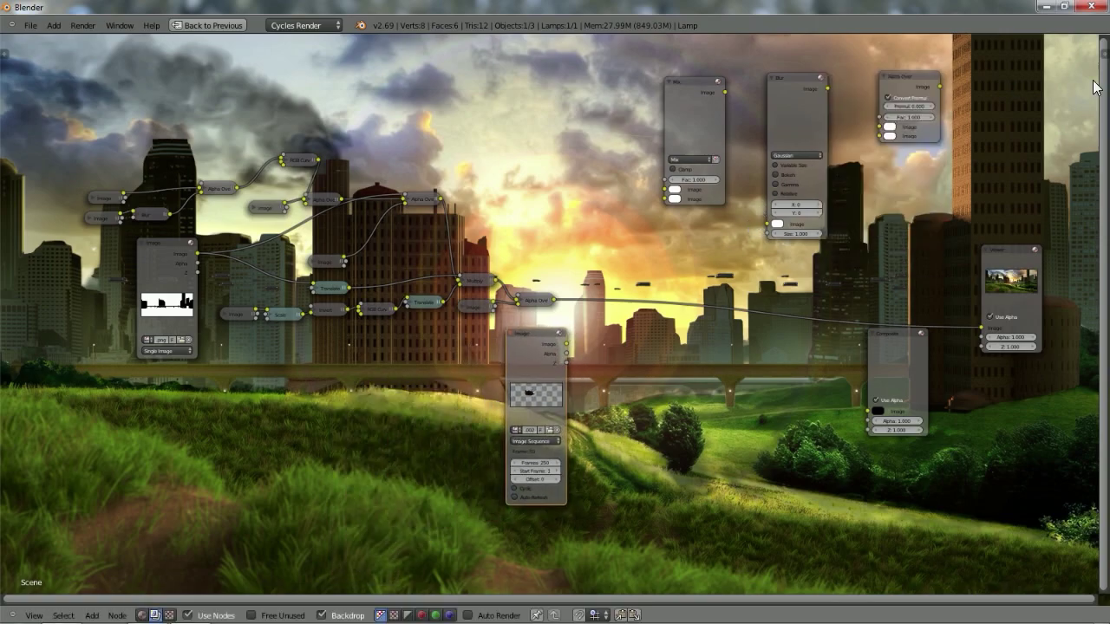
{"action": "left_click", "coordinate": [923, 87]}
Insert an Alpha Over copy before the Viewer and feed the speeder sequence into its second input.
{"action": "key", "text": "shift+d"}
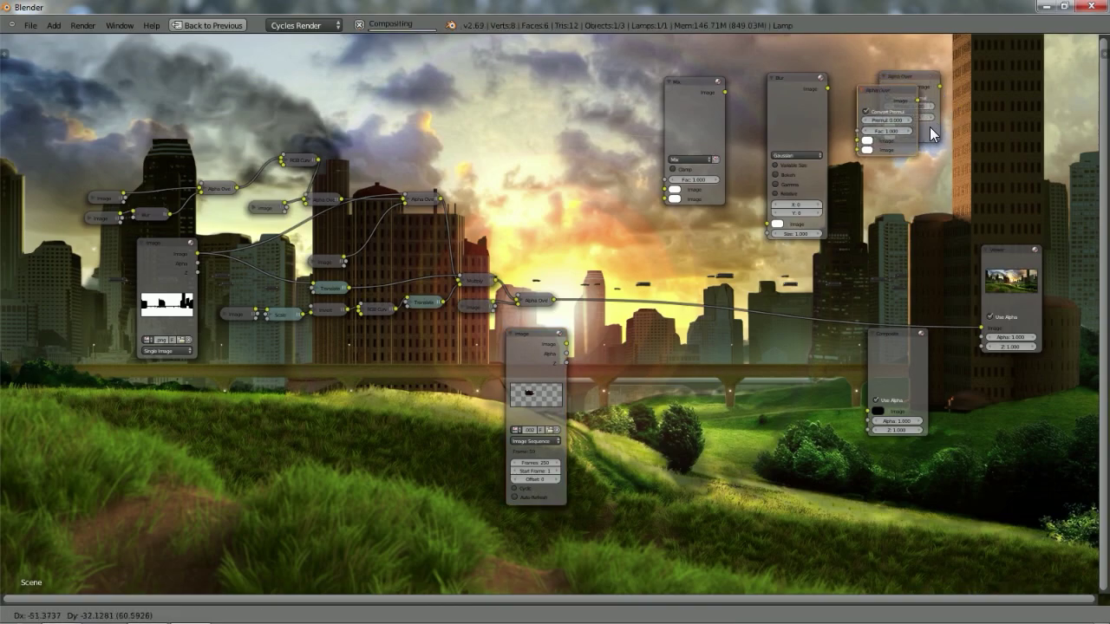
{"action": "left_click", "coordinate": [727, 329]}
{"action": "left_click_drag", "start_coordinate": [566, 344], "coordinate": [648, 356]}
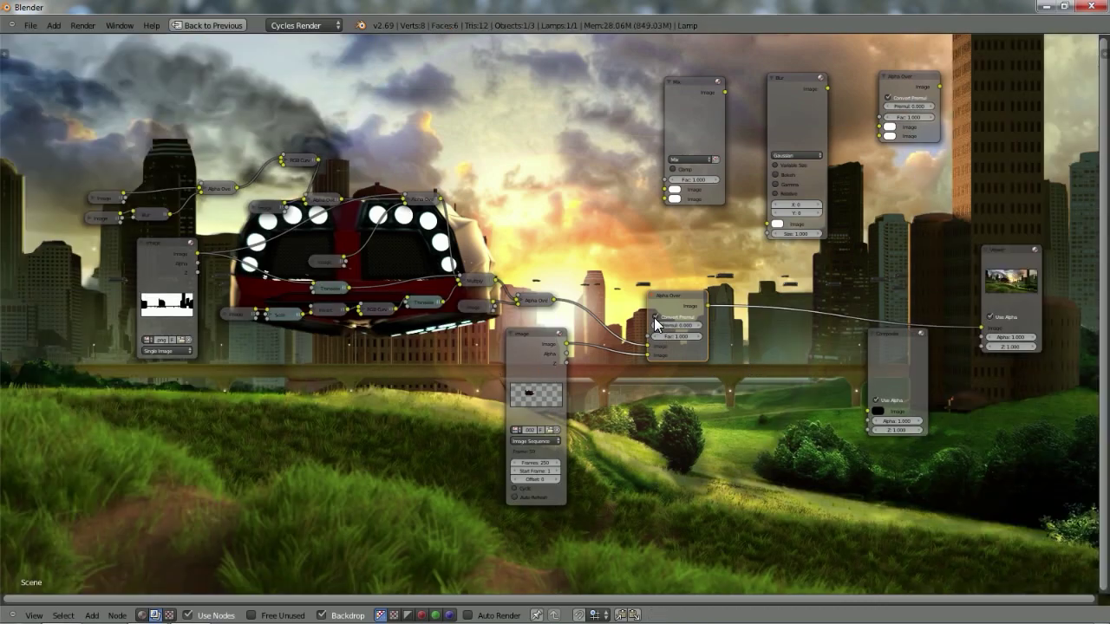
Collapse the speeder Image and Alpha Over nodes and place them side by side.
{"action": "left_click", "coordinate": [512, 334]}
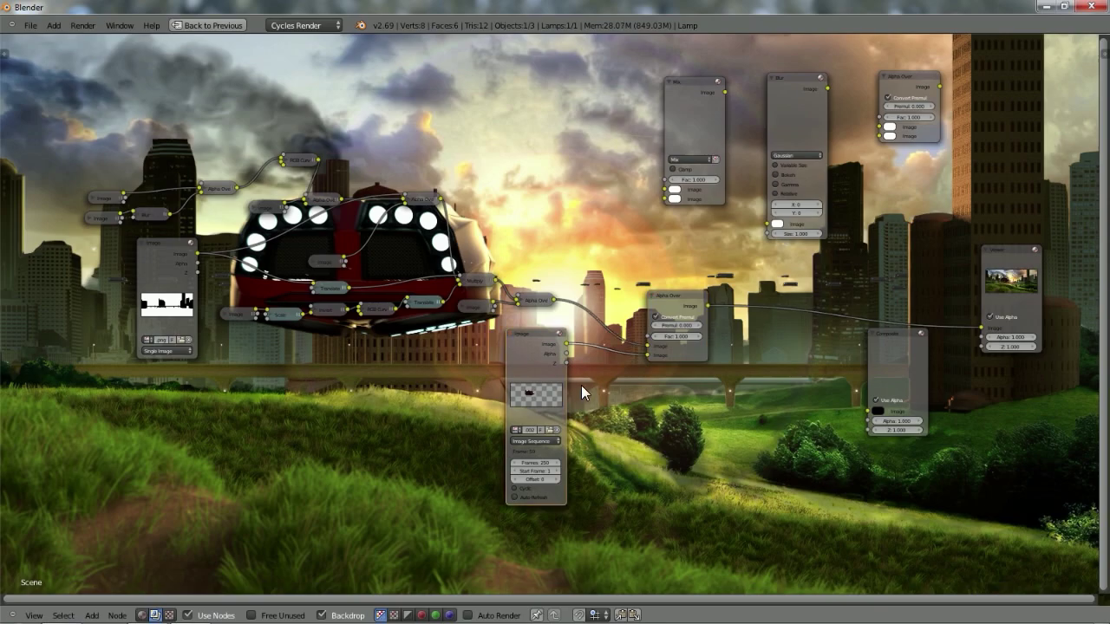
{"action": "left_click", "coordinate": [512, 333]}
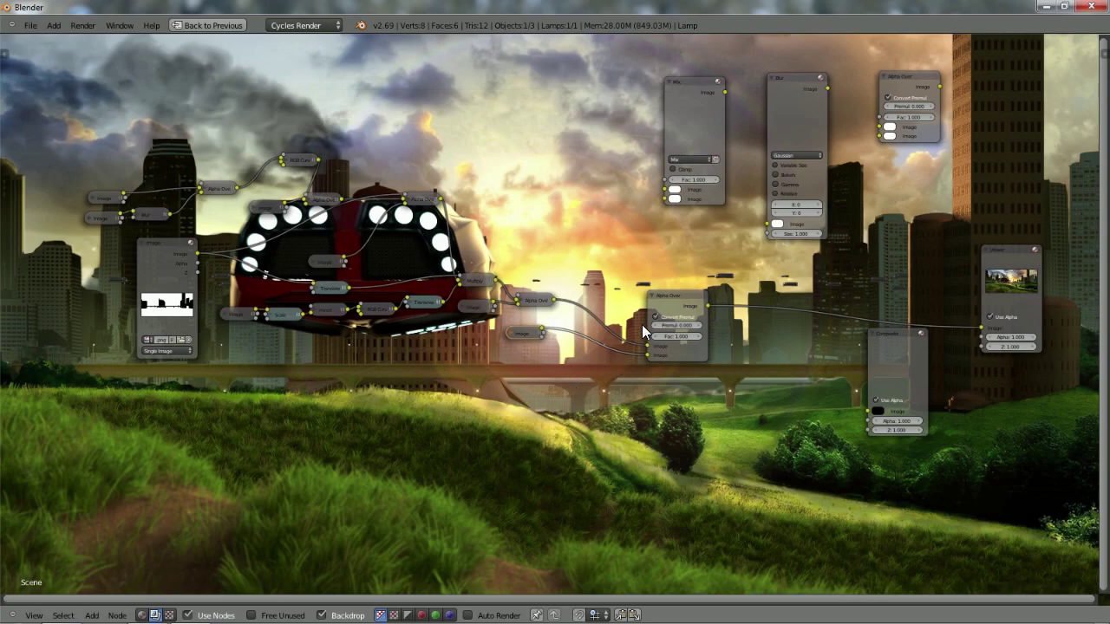
{"action": "left_click", "coordinate": [652, 295]}
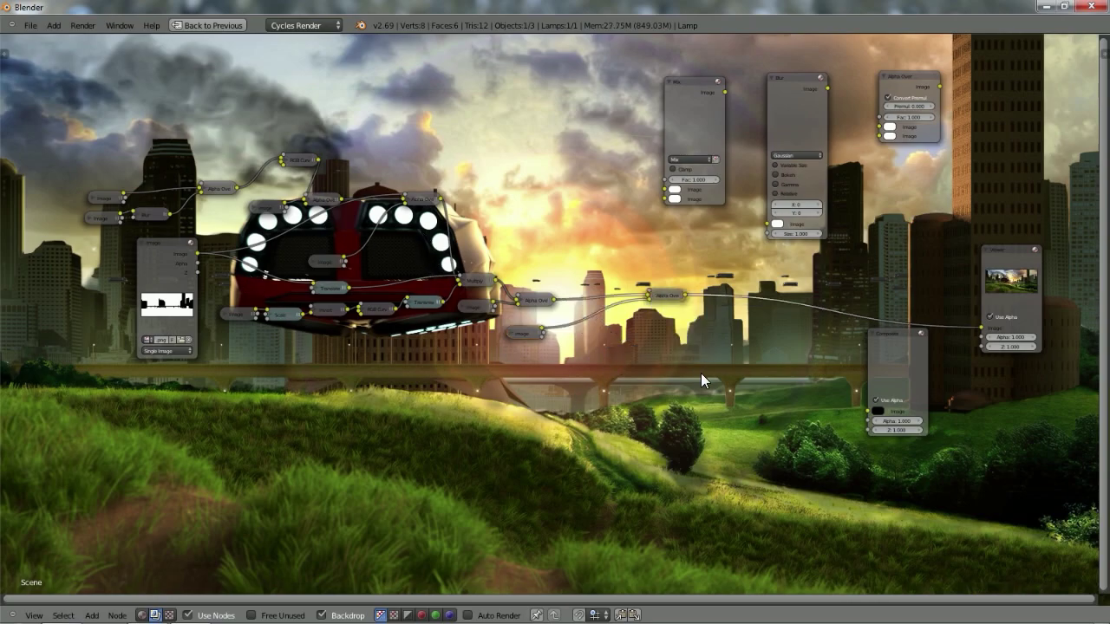
{"action": "key", "text": "g"}
{"action": "left_click", "coordinate": [572, 376]}
{"action": "right_click", "coordinate": [522, 331]}
{"action": "key", "text": "g"}
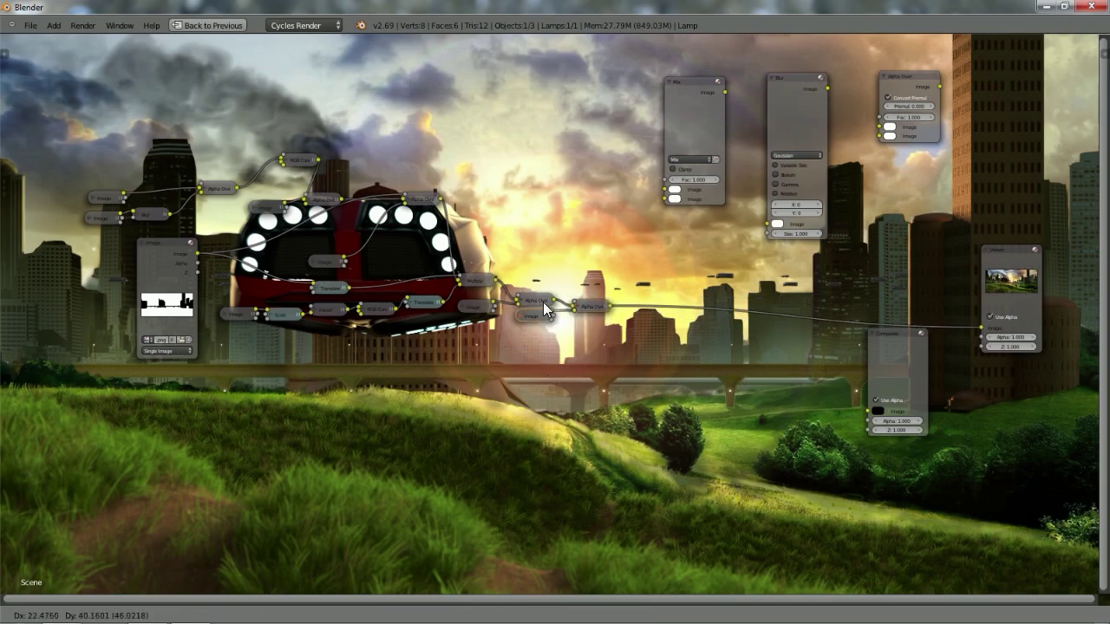
{"action": "left_click", "coordinate": [543, 302]}
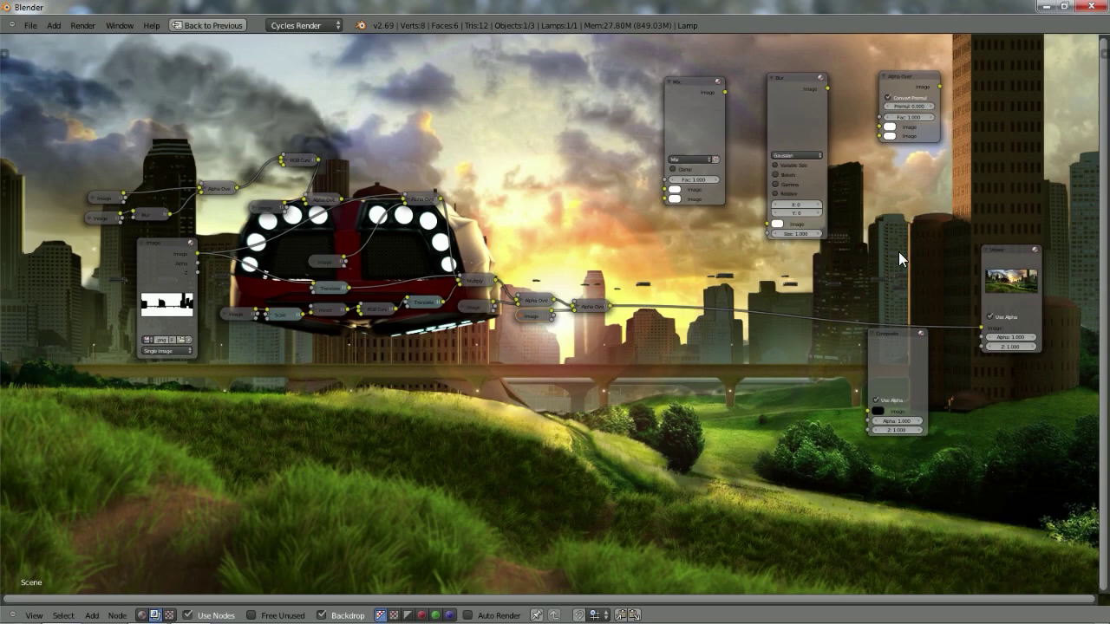
Insert a copy of the Mix node before the Viewer and set its blend mode to Multiply.
{"action": "left_click", "coordinate": [695, 112]}
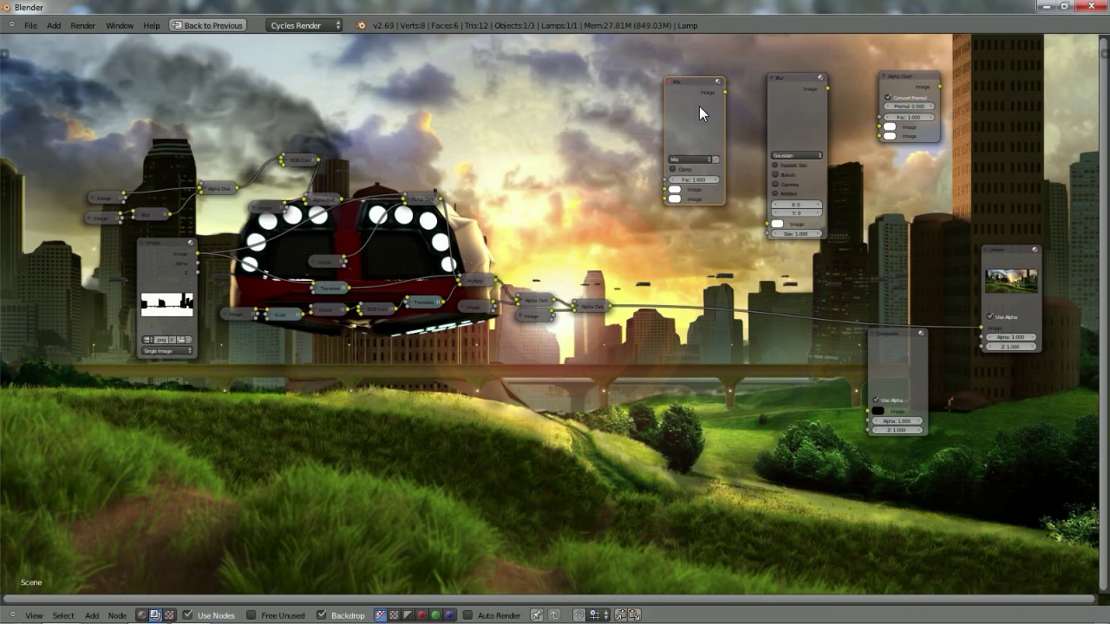
{"action": "key", "text": "shift+d"}
{"action": "left_click", "coordinate": [727, 332]}
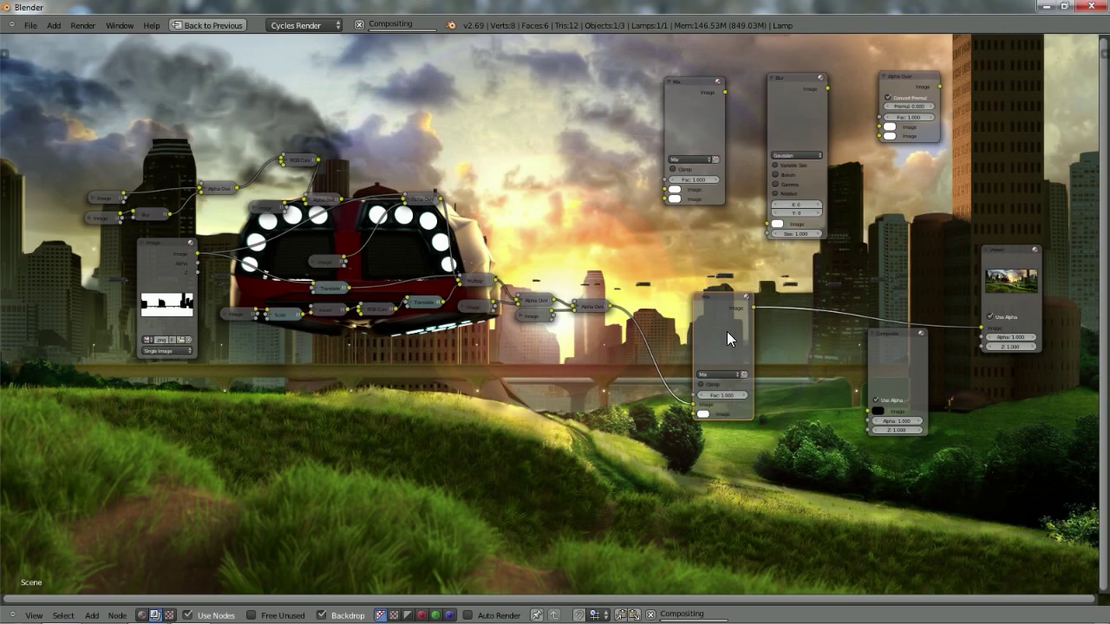
{"action": "left_click", "coordinate": [719, 375]}
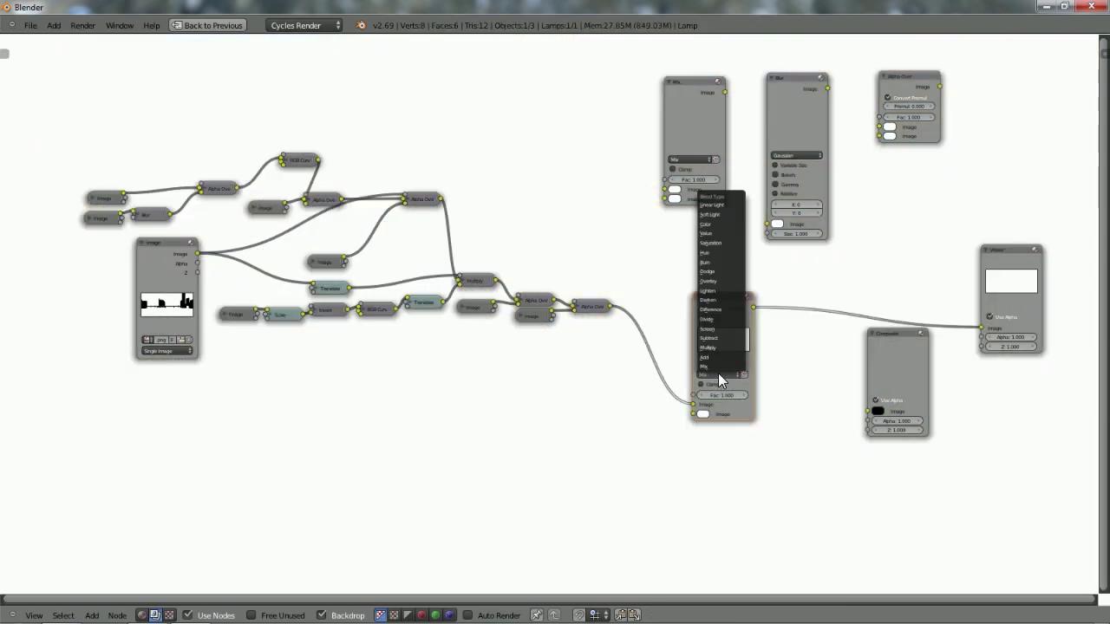
{"action": "left_click", "coordinate": [711, 348]}
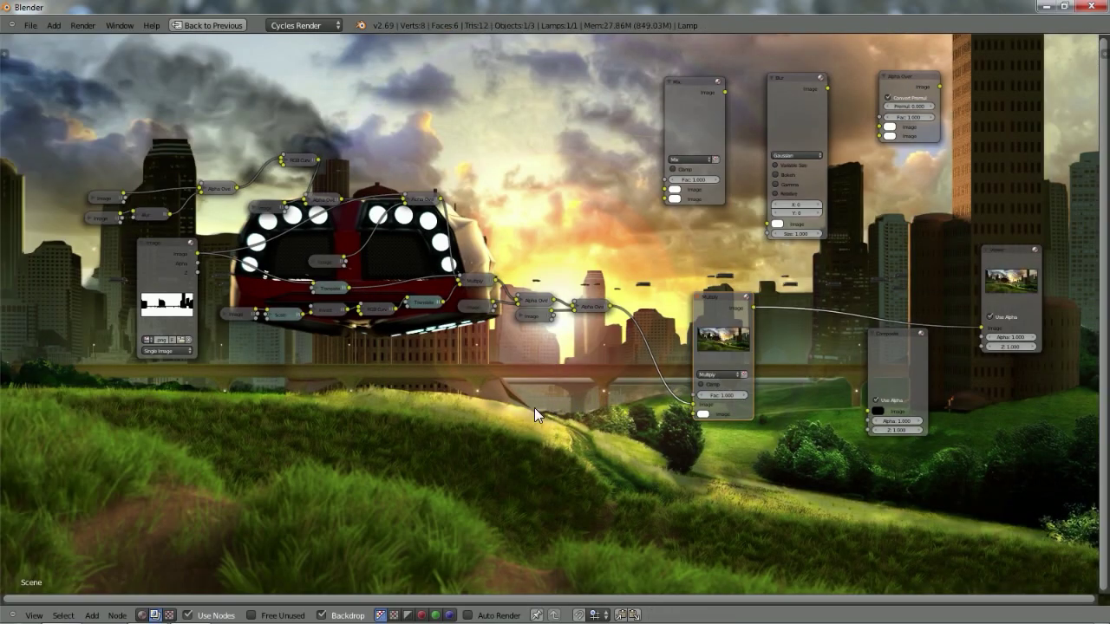
{"action": "key", "text": "ctrl+Up"}
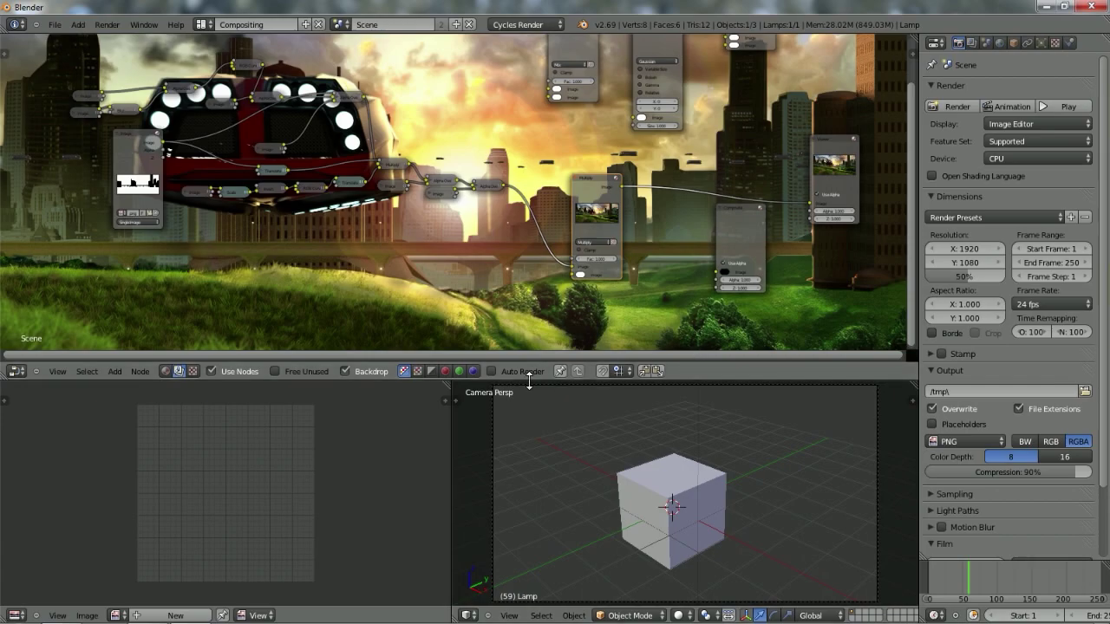
{"action": "key", "text": "ctrl+Up"}
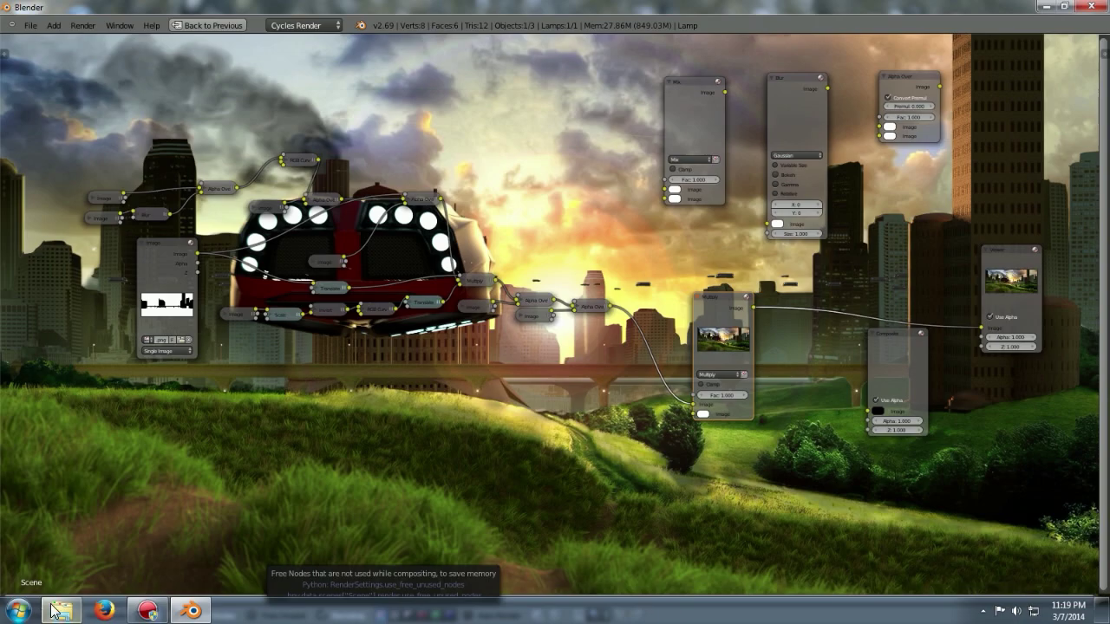
Open speederanim > shadow and preview the Image0001 frame full-size.
{"action": "left_click", "coordinate": [55, 610]}
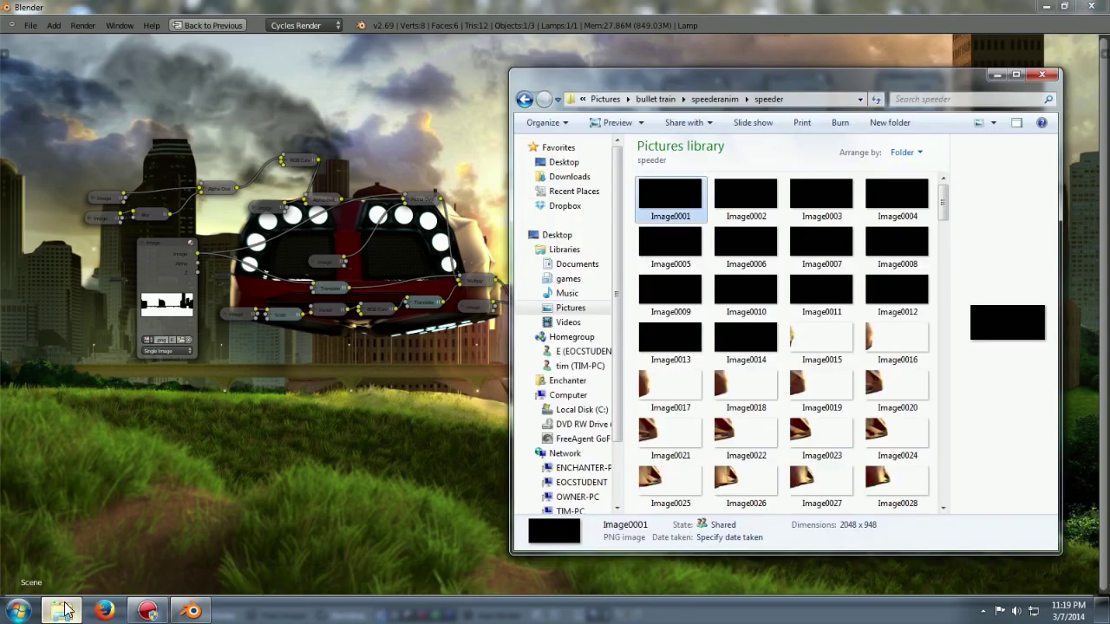
{"action": "left_click", "coordinate": [715, 100]}
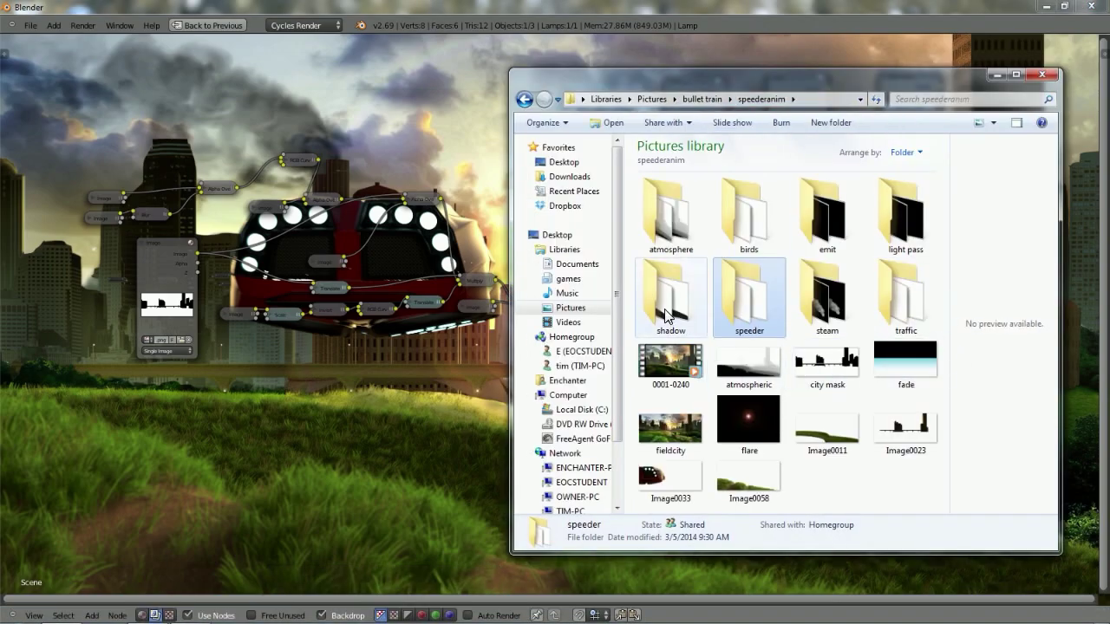
{"action": "double_click", "coordinate": [668, 314]}
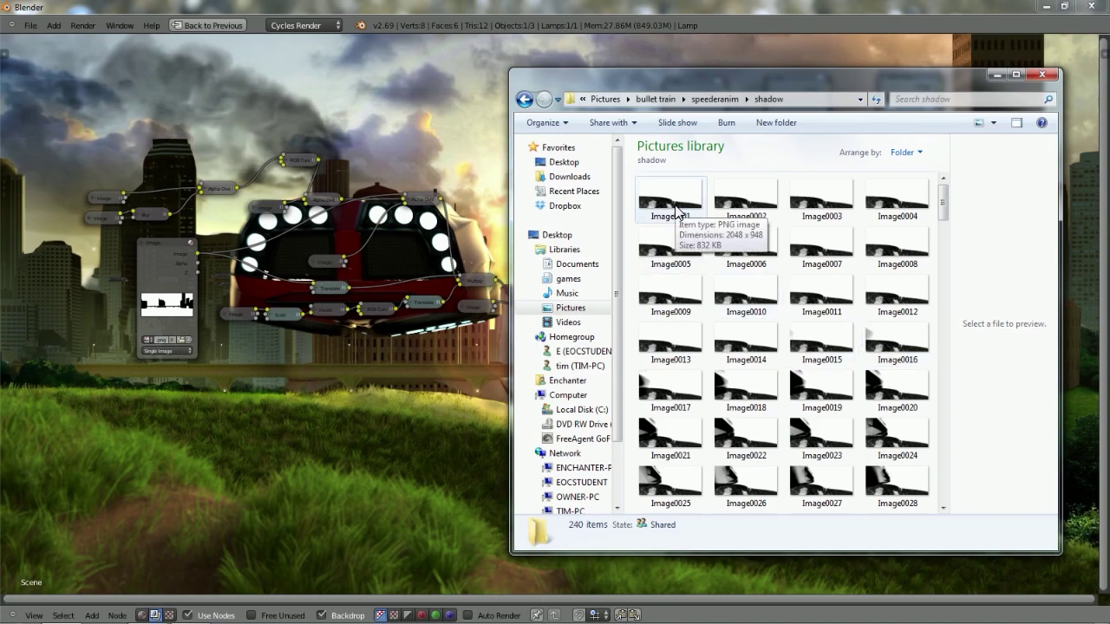
{"action": "double_click", "coordinate": [676, 208]}
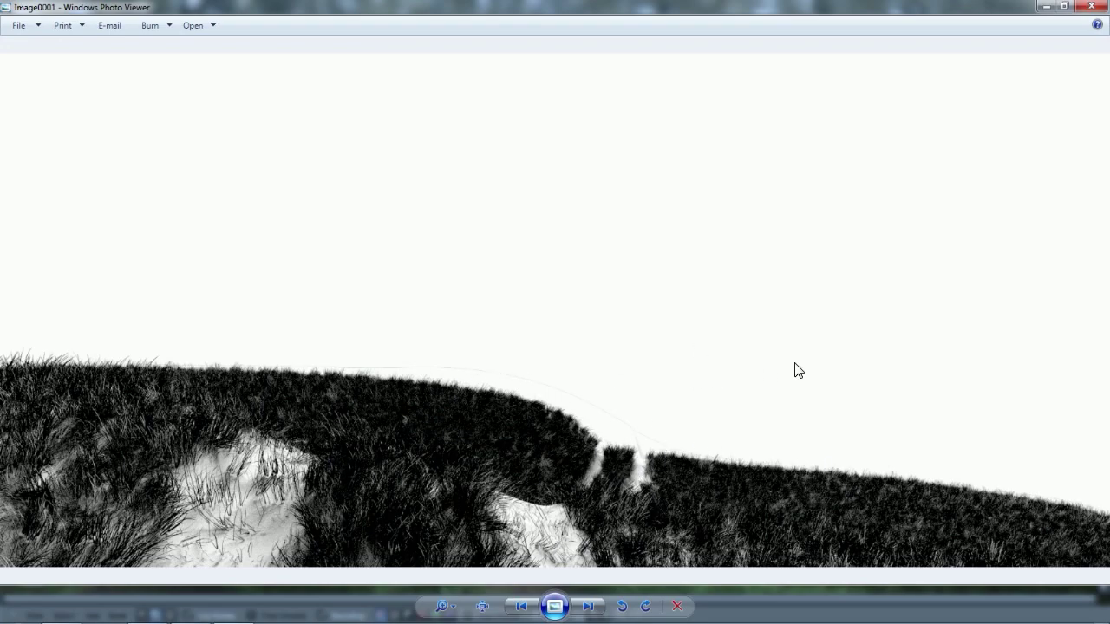
{"action": "left_click", "coordinate": [1091, 7]}
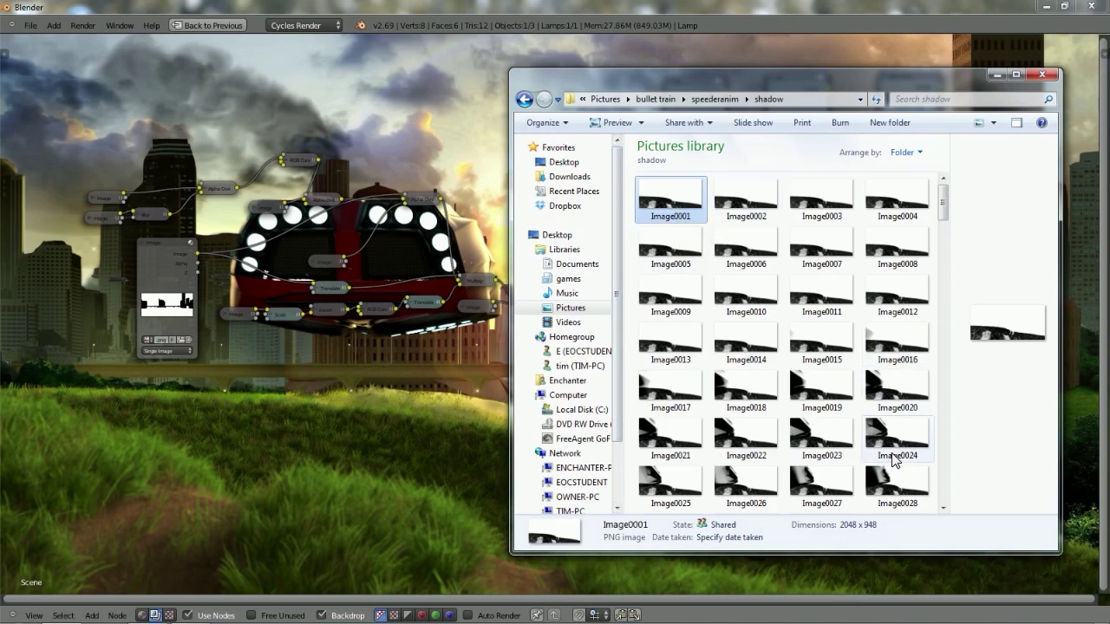
Drag the shadow Image0001 into Blender's node editor as a new Image node.
{"action": "mouse_move", "coordinate": [942, 200]}
{"action": "left_mouse_down"}
{"action": "mouse_move", "coordinate": [966, 417]}
{"action": "mouse_move", "coordinate": [943, 178]}
{"action": "left_mouse_up"}
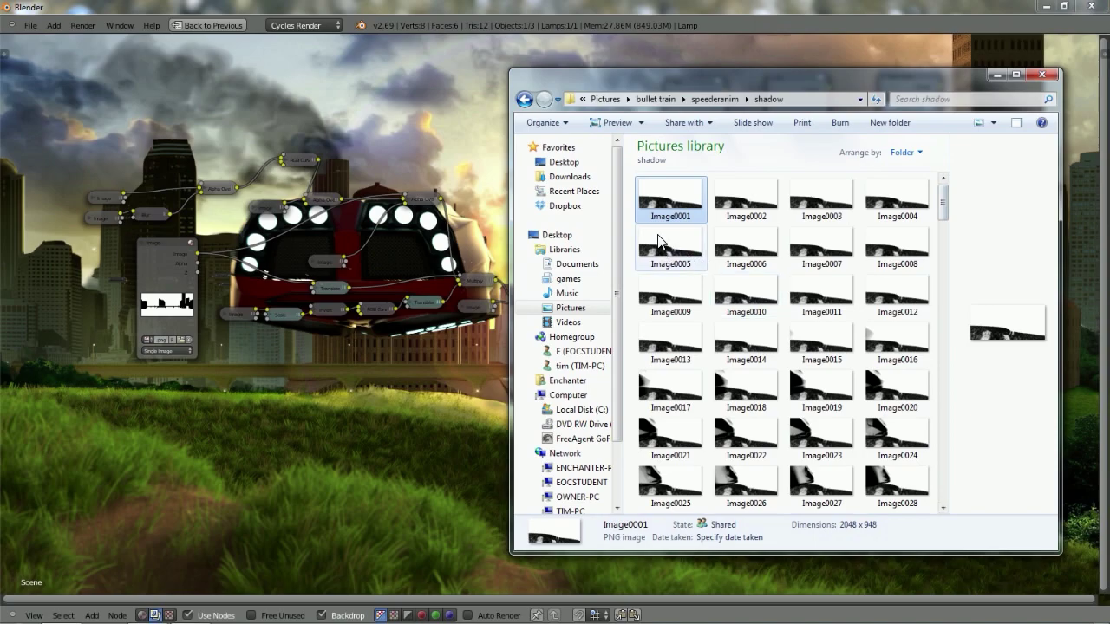
{"action": "mouse_move", "coordinate": [940, 206]}
{"action": "left_mouse_down"}
{"action": "mouse_move", "coordinate": [944, 371]}
{"action": "mouse_move", "coordinate": [954, 206]}
{"action": "left_mouse_up"}
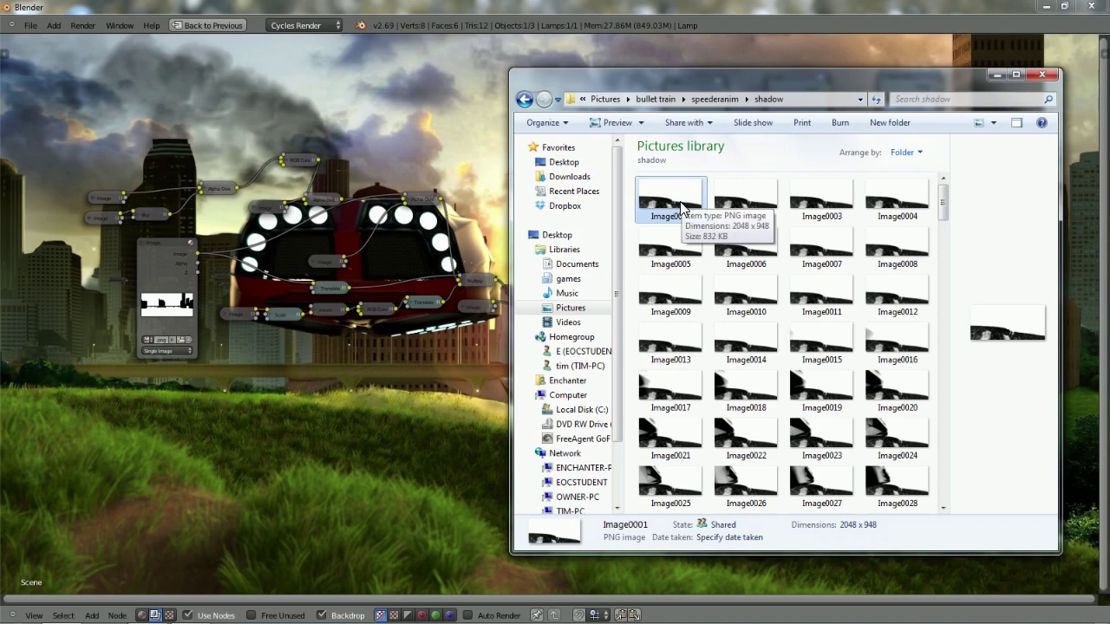
{"action": "left_click_drag", "start_coordinate": [675, 202], "coordinate": [368, 474]}
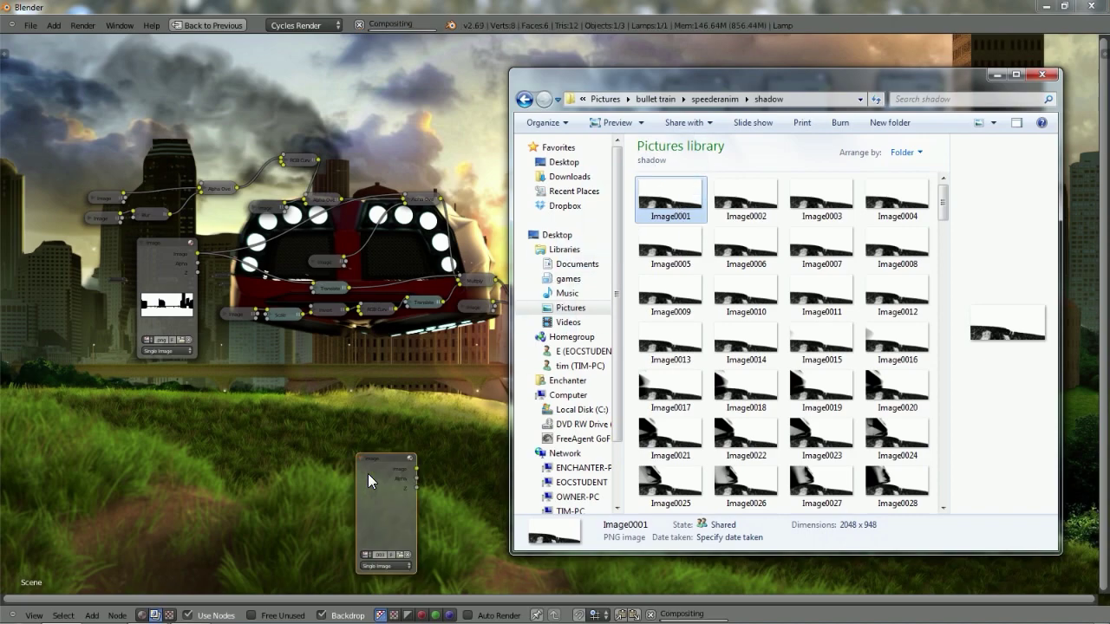
Move the new shadow Image node near Multiply and link it into Multiply's lower Image input.
{"action": "left_click", "coordinate": [1004, 74]}
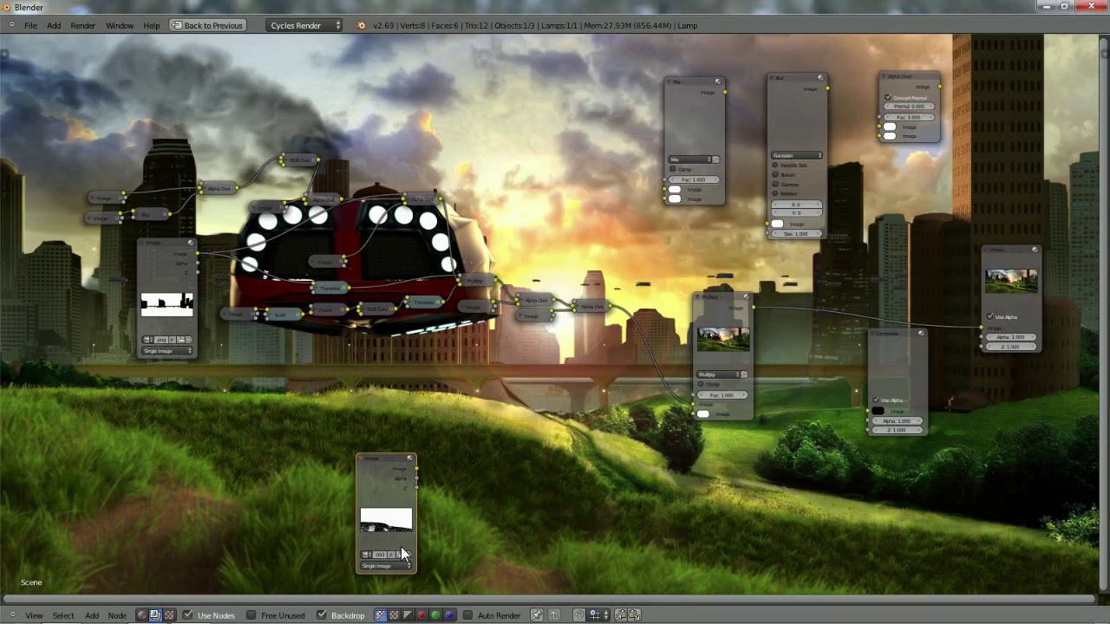
{"action": "left_click_drag", "start_coordinate": [399, 512], "coordinate": [562, 433]}
{"action": "left_click_drag", "start_coordinate": [579, 388], "coordinate": [694, 415]}
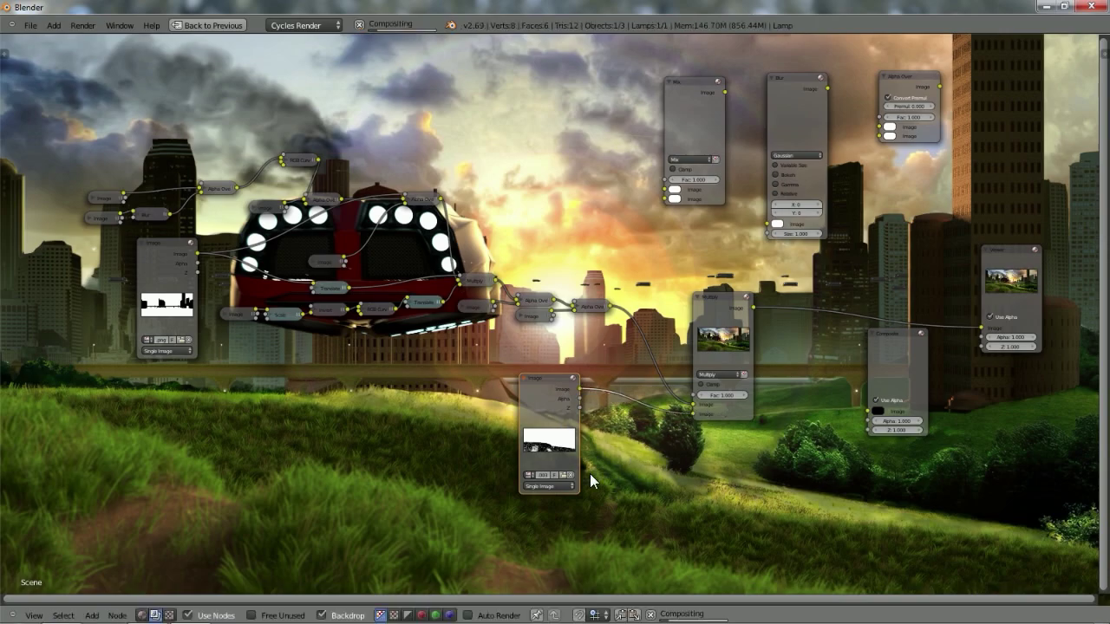
Switch the shadow node's source to Image Sequence, edit its frame count, and shift it left.
{"action": "left_click", "coordinate": [536, 488]}
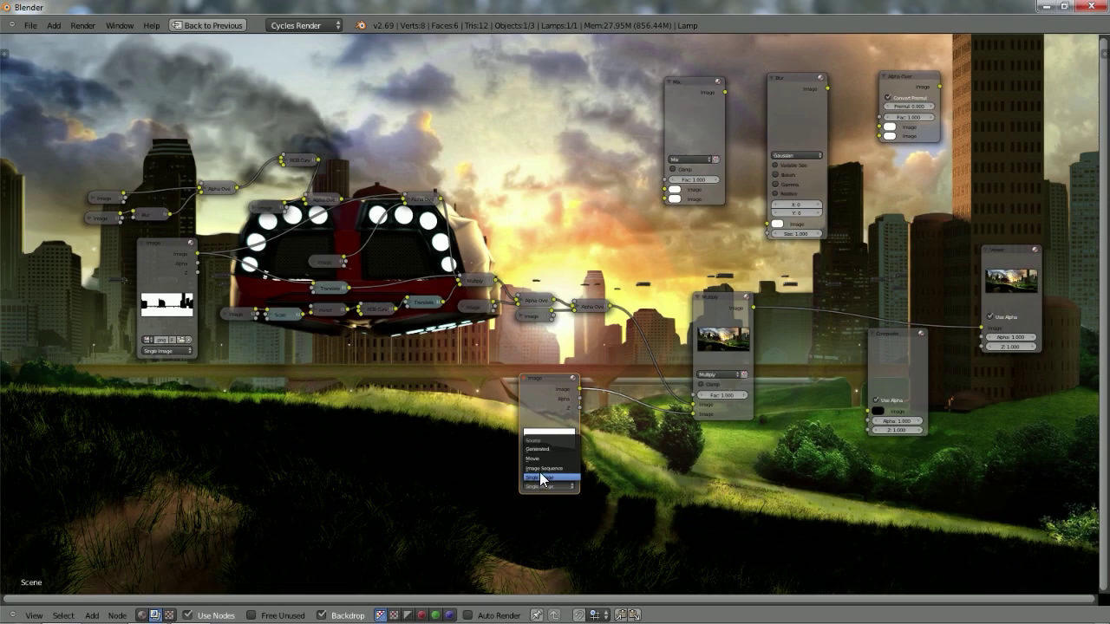
{"action": "left_click", "coordinate": [540, 469]}
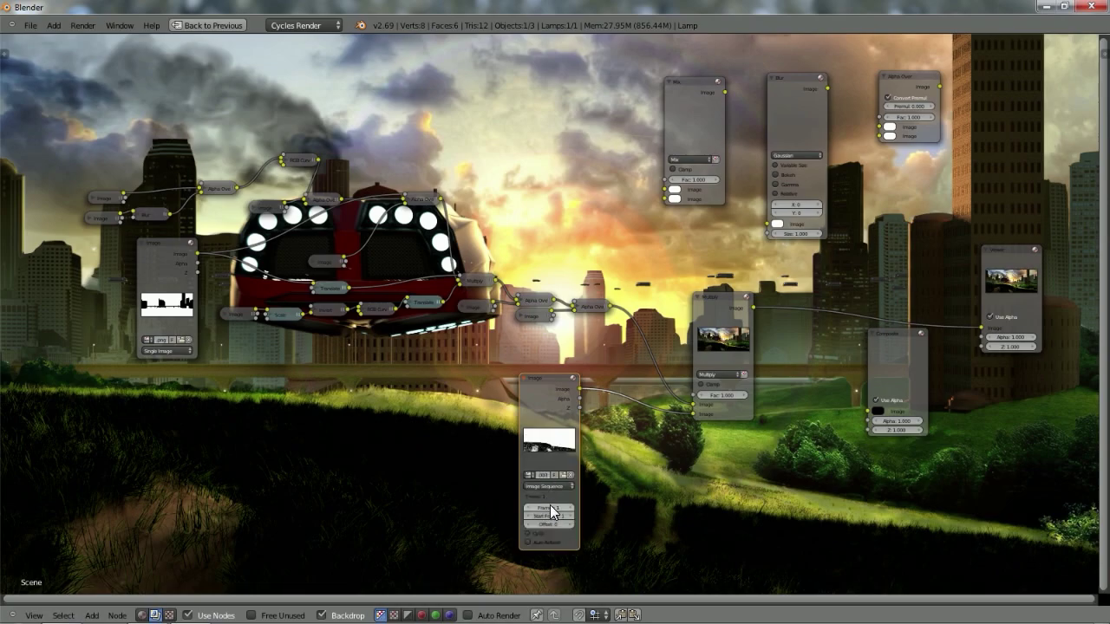
{"action": "left_click", "coordinate": [551, 510]}
{"action": "type", "text": "100"}
{"action": "key", "text": "Return"}
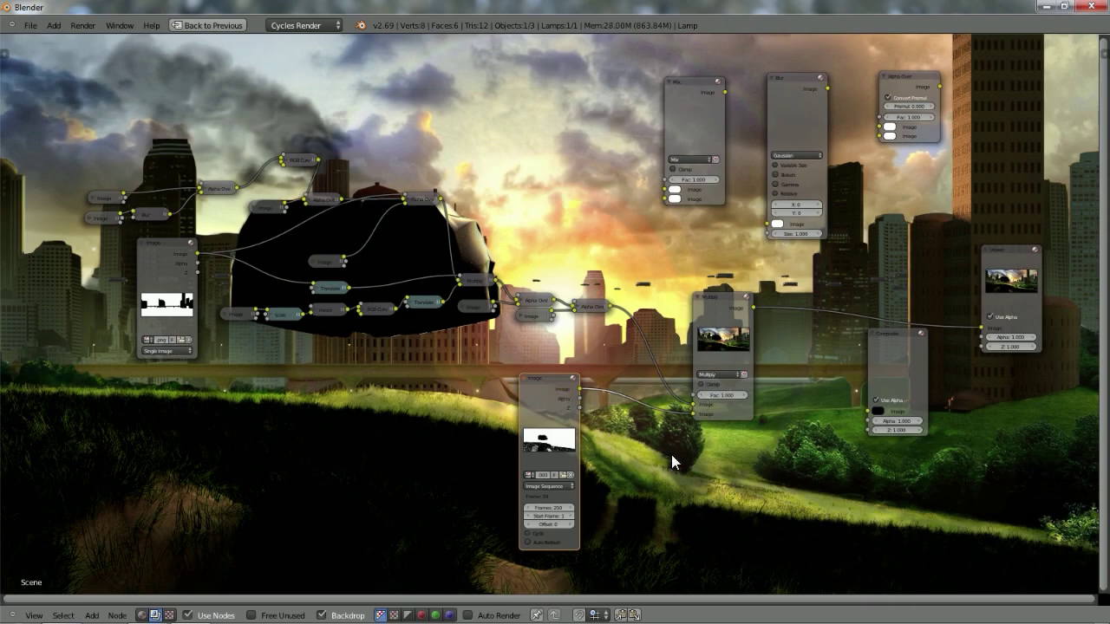
{"action": "key", "text": "g"}
{"action": "left_click", "coordinate": [426, 456]}
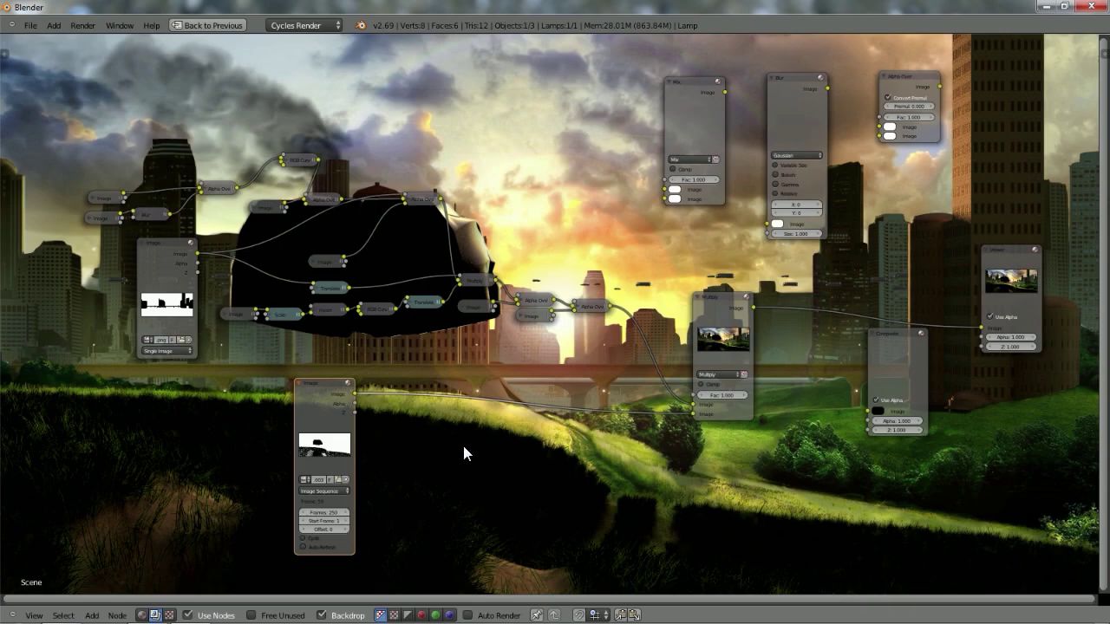
Insert a copy of the Blur node between the shadow sequence and Multiply, as Fast Gaussian with X and Y 3.
{"action": "right_click", "coordinate": [789, 110]}
{"action": "key", "text": "shift+d"}
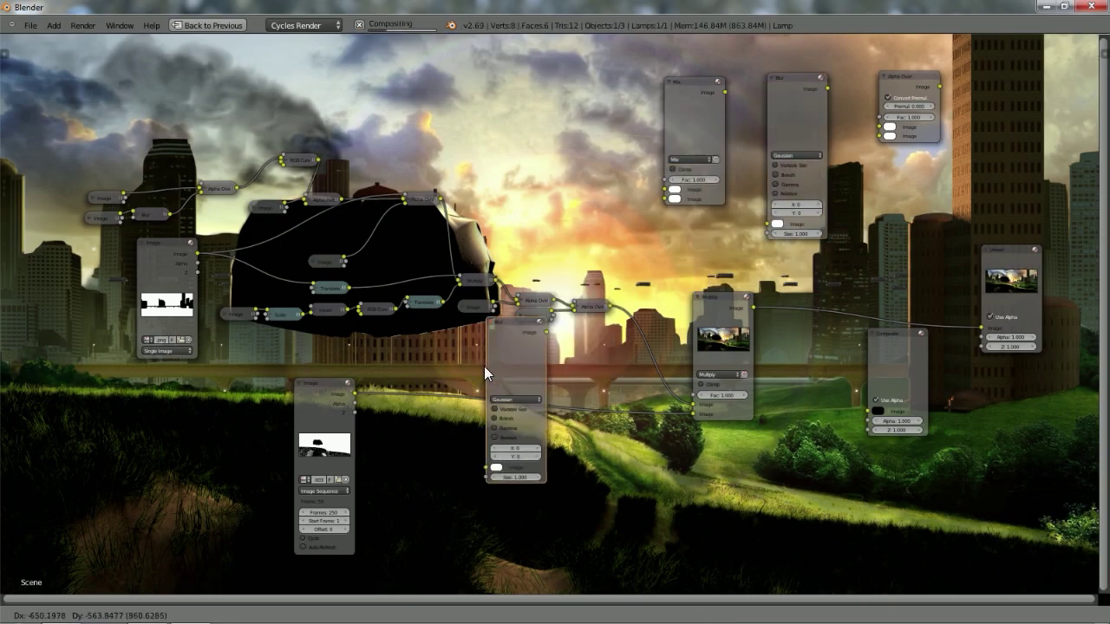
{"action": "left_click", "coordinate": [406, 411]}
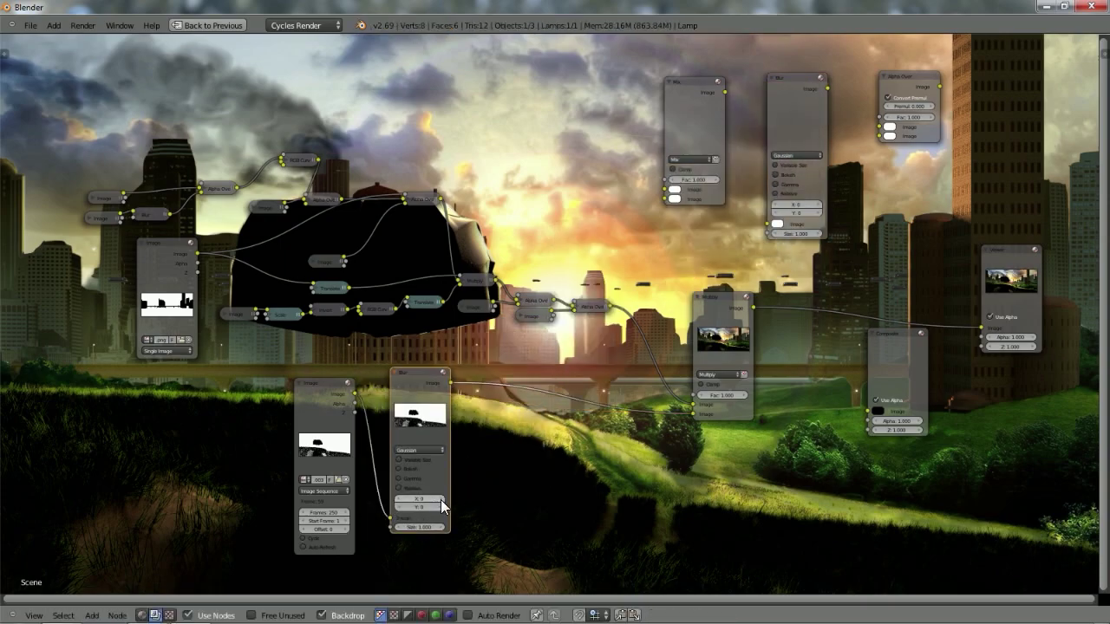
{"action": "left_click", "coordinate": [413, 449]}
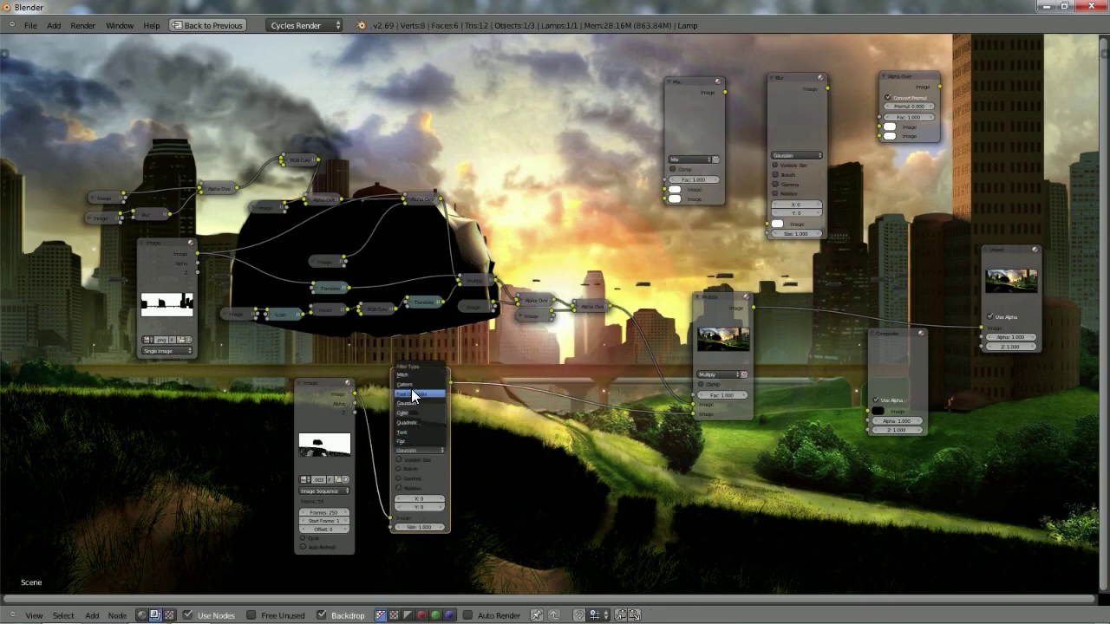
{"action": "left_click", "coordinate": [413, 393]}
{"action": "left_click", "coordinate": [436, 469]}
{"action": "left_click", "coordinate": [437, 469]}
{"action": "left_click", "coordinate": [438, 480]}
{"action": "left_click", "coordinate": [438, 480]}
{"action": "left_click", "coordinate": [437, 480]}
{"action": "left_click", "coordinate": [440, 470]}
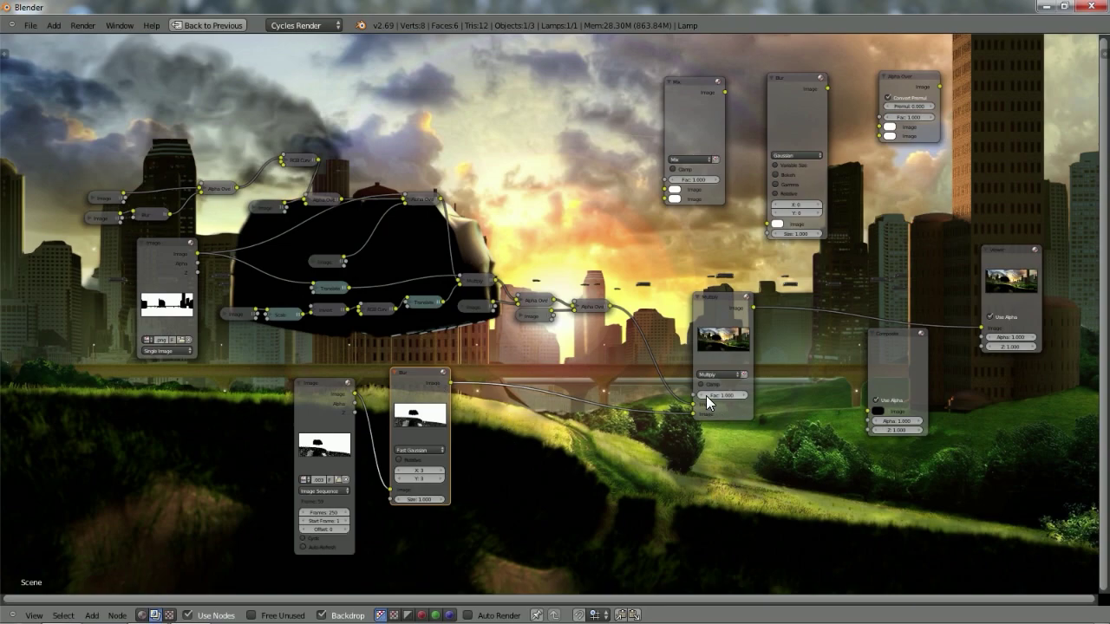
Set the Multiply node's factor to 0.700.
{"action": "left_click_drag", "start_coordinate": [700, 394], "coordinate": [742, 395]}
{"action": "scroll", "coordinate": [701, 394], "scroll_direction": "up", "scroll_amount": 1, "text": "ctrl"}
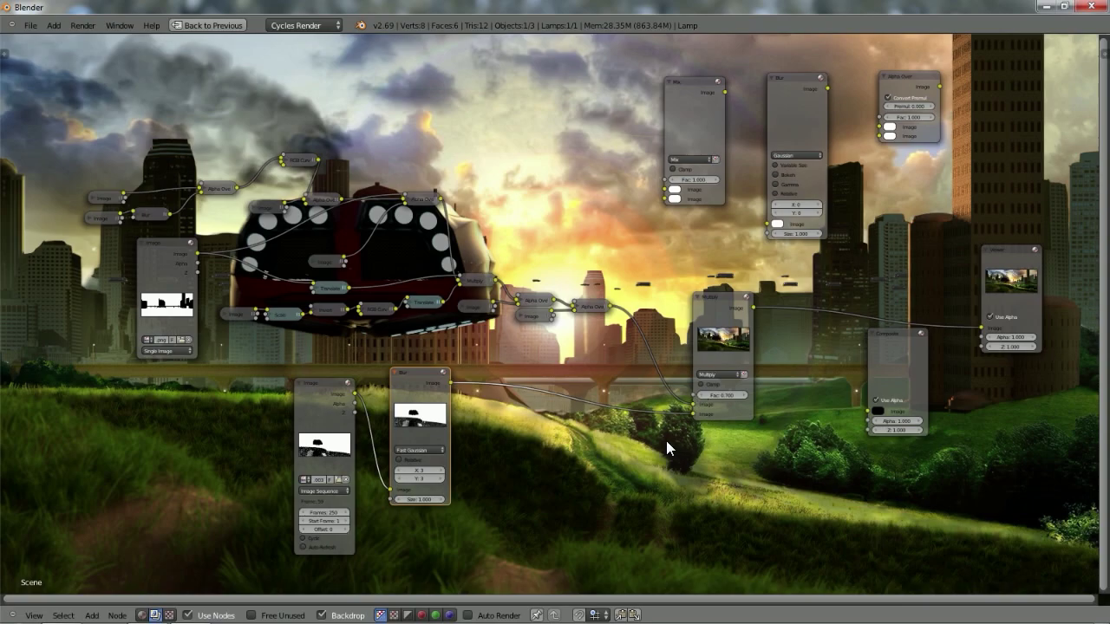
{"action": "left_click_drag", "start_coordinate": [724, 392], "coordinate": [697, 392]}
{"action": "left_click", "coordinate": [699, 305]}
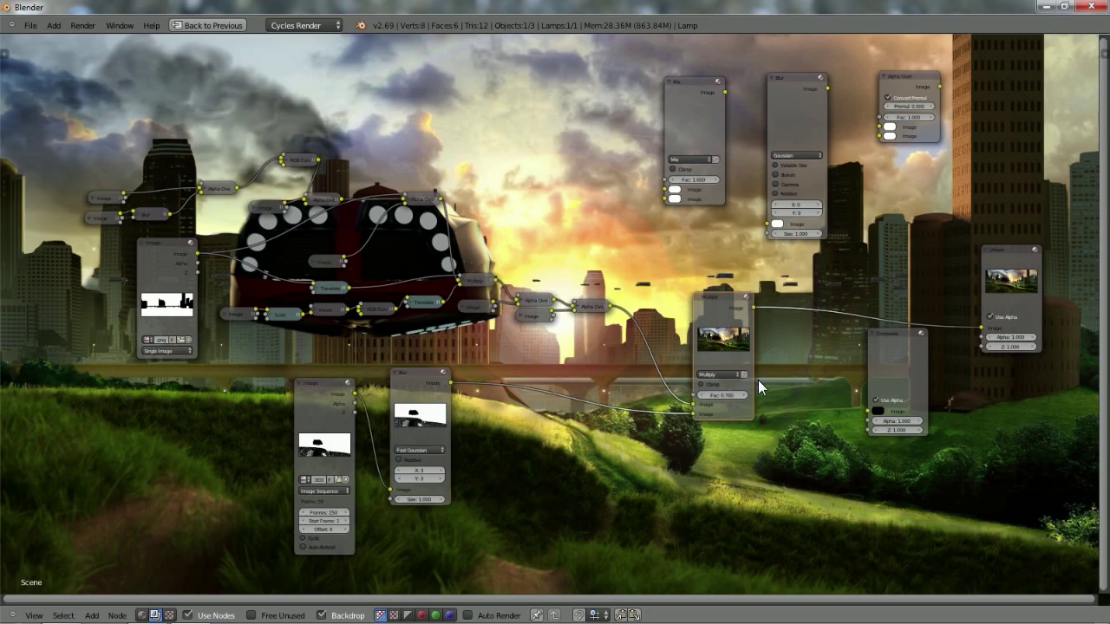
Move Multiply up and left, and collapse the Blur and image sequence nodes beside each other.
{"action": "key", "text": "g"}
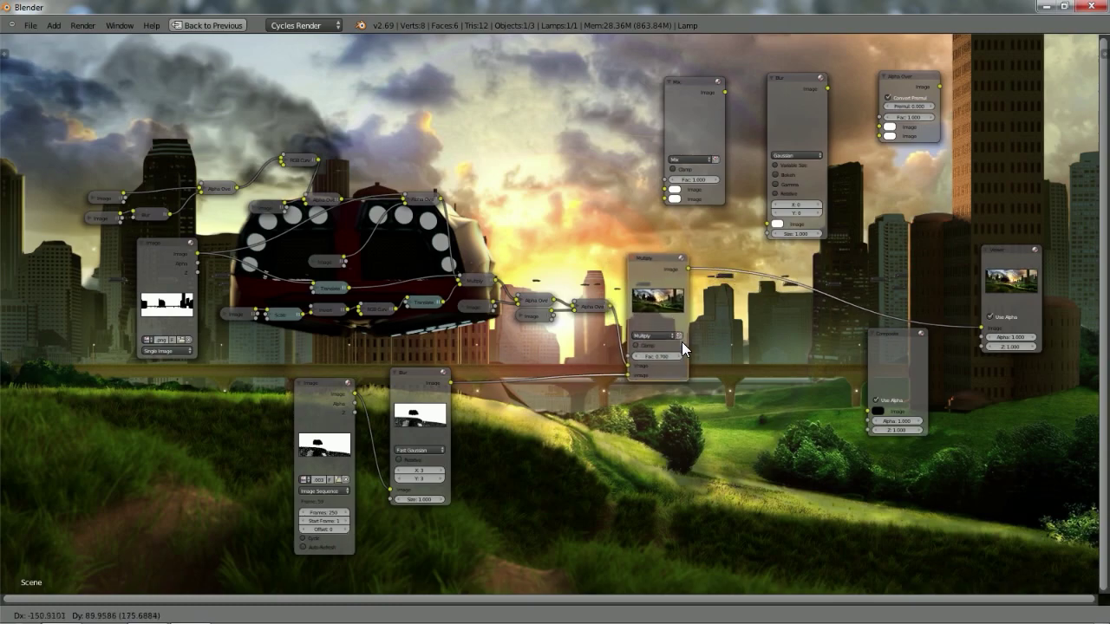
{"action": "left_click", "coordinate": [690, 337]}
{"action": "key", "text": "h"}
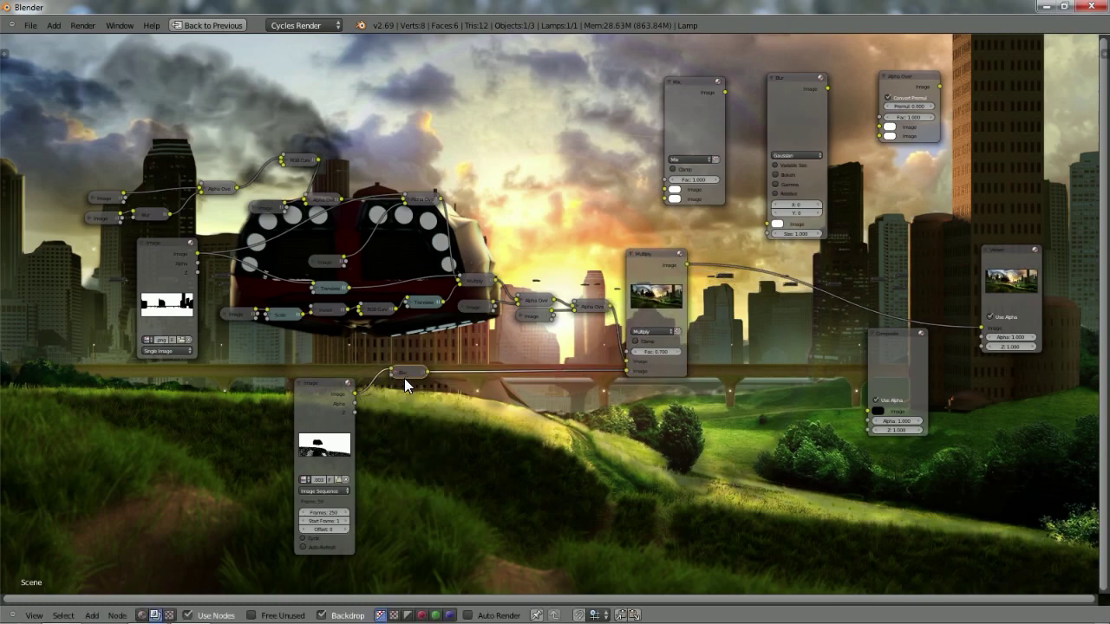
{"action": "key", "text": "g"}
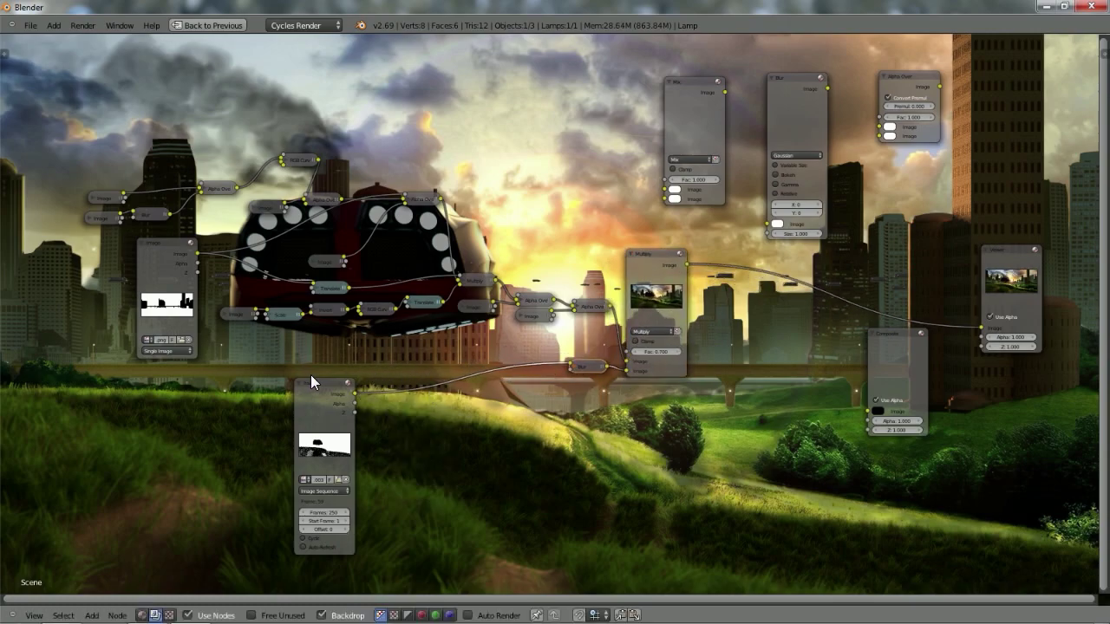
{"action": "left_click", "coordinate": [300, 382]}
{"action": "key", "text": "g"}
{"action": "left_click", "coordinate": [535, 391]}
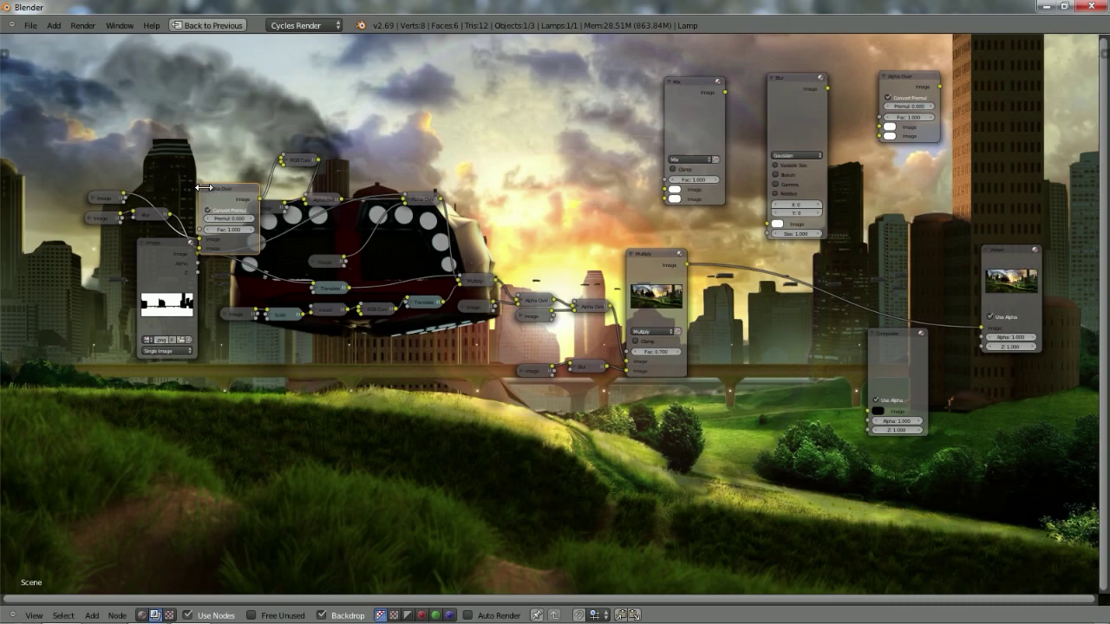
Expand the RGB Curves node, move it higher, and collapse the left Image node.
{"action": "left_click", "coordinate": [287, 161]}
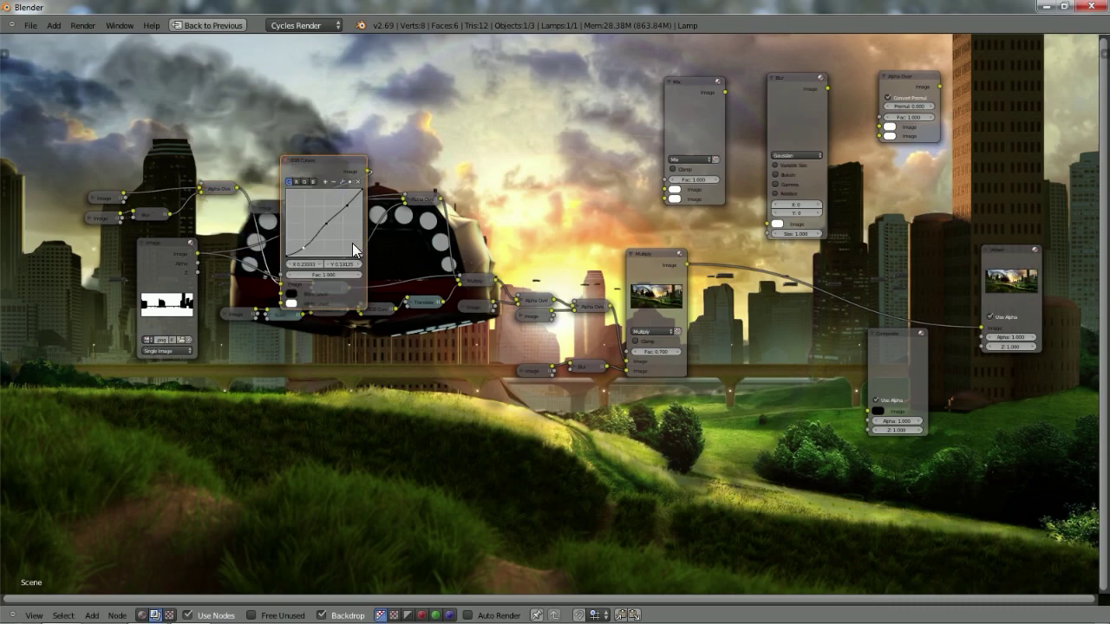
{"action": "key", "text": "g"}
{"action": "left_click", "coordinate": [309, 130]}
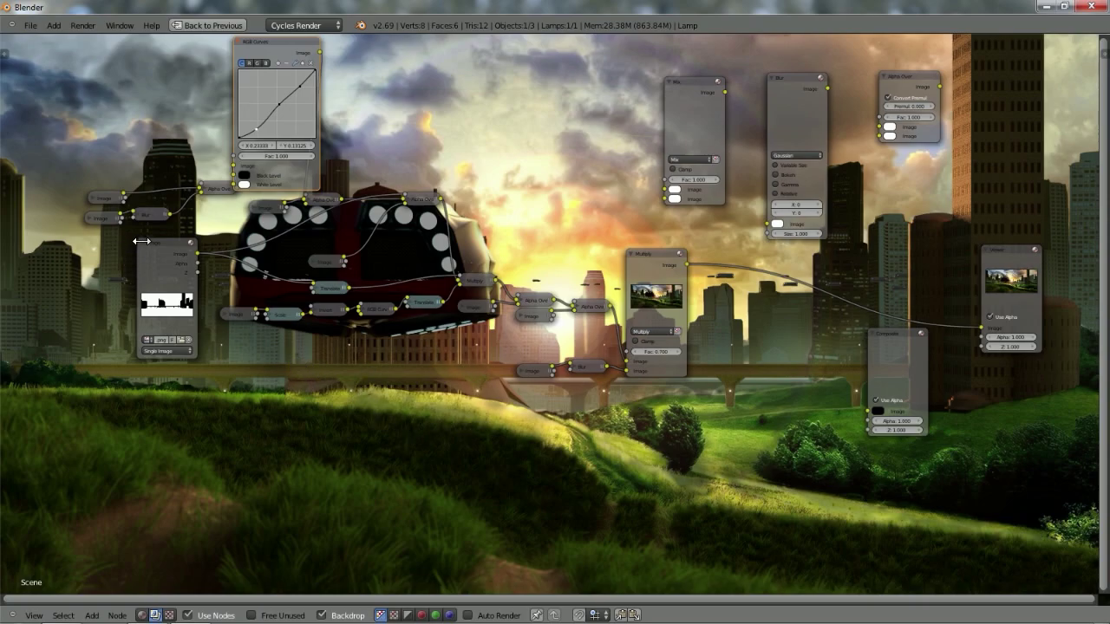
{"action": "left_click", "coordinate": [145, 242]}
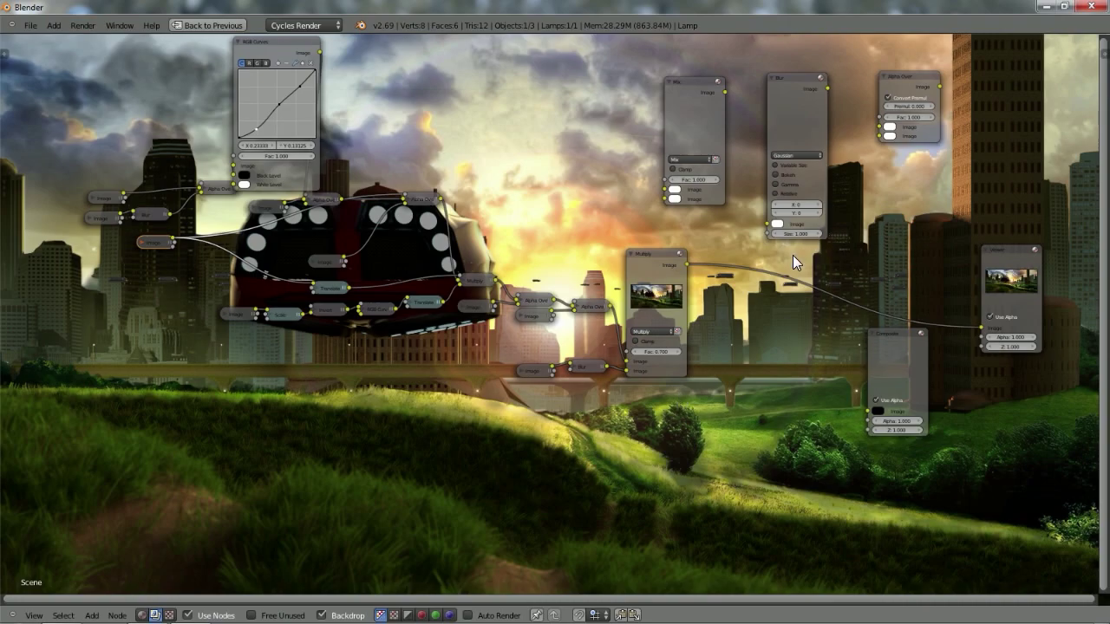
Move the Viewer and Composite nodes to the far right and select the Mix node.
{"action": "left_click_drag", "start_coordinate": [998, 290], "coordinate": [1073, 252]}
{"action": "left_click_drag", "start_coordinate": [893, 370], "coordinate": [1073, 362]}
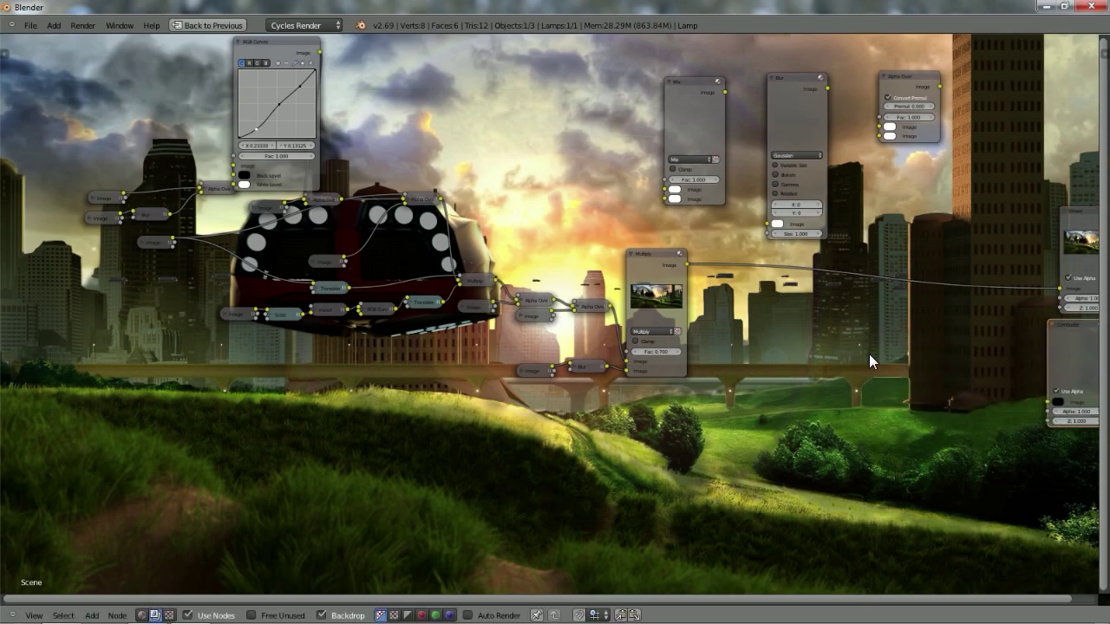
{"action": "left_click", "coordinate": [690, 120]}
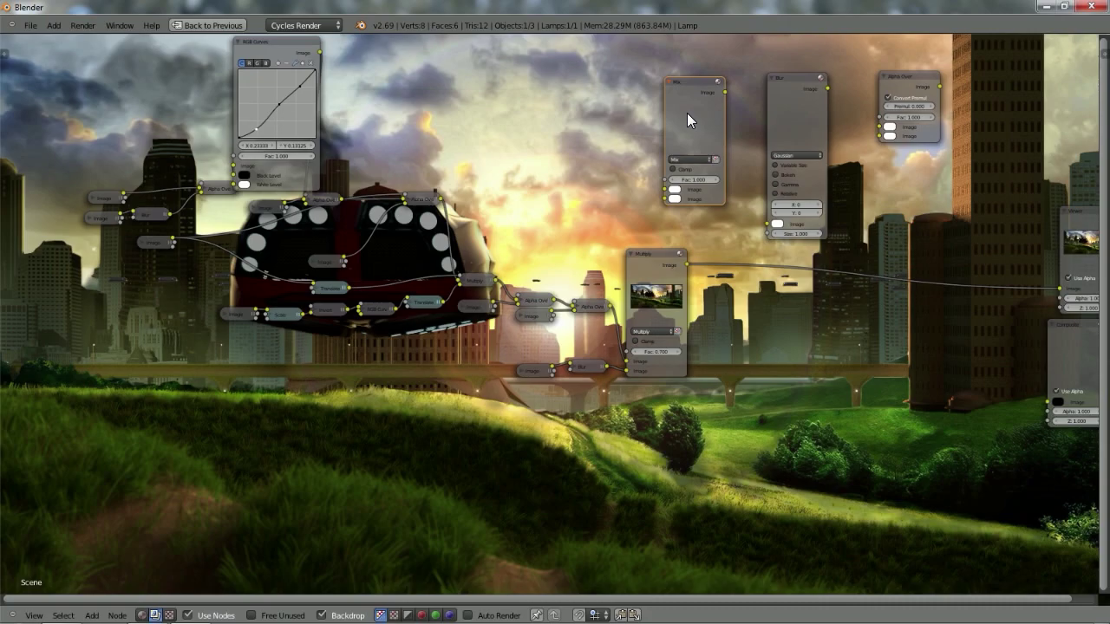
{"action": "key", "text": "shift+a"}
Insert a copy of the Mix node between Multiply and Viewer with blend type Add.
{"action": "key", "text": "Escape"}
{"action": "key", "text": "shift+d"}
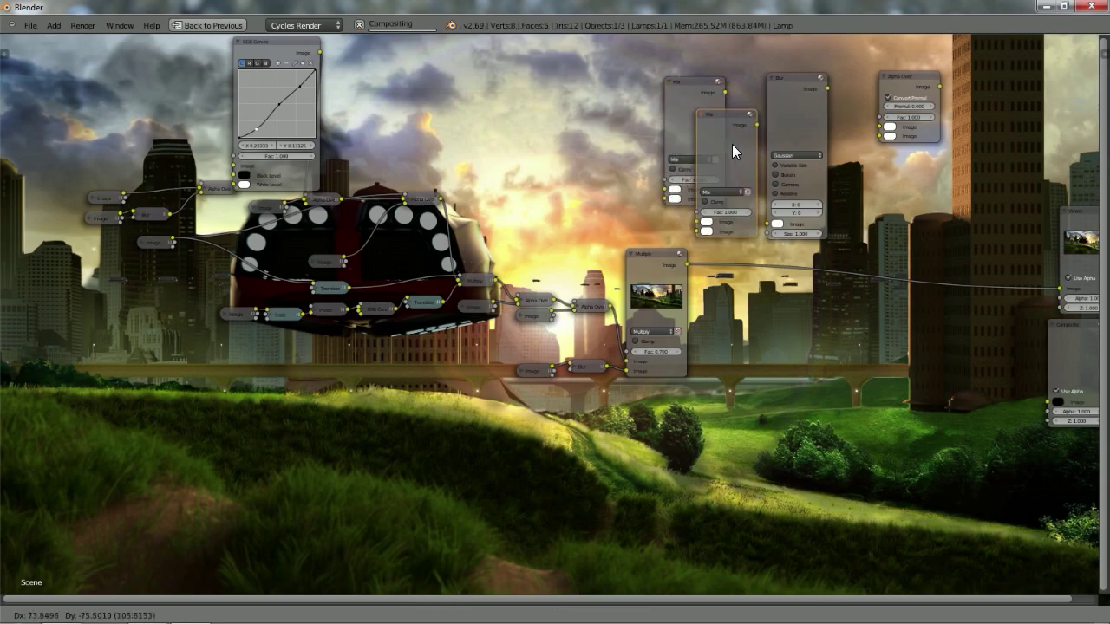
{"action": "left_click", "coordinate": [835, 292]}
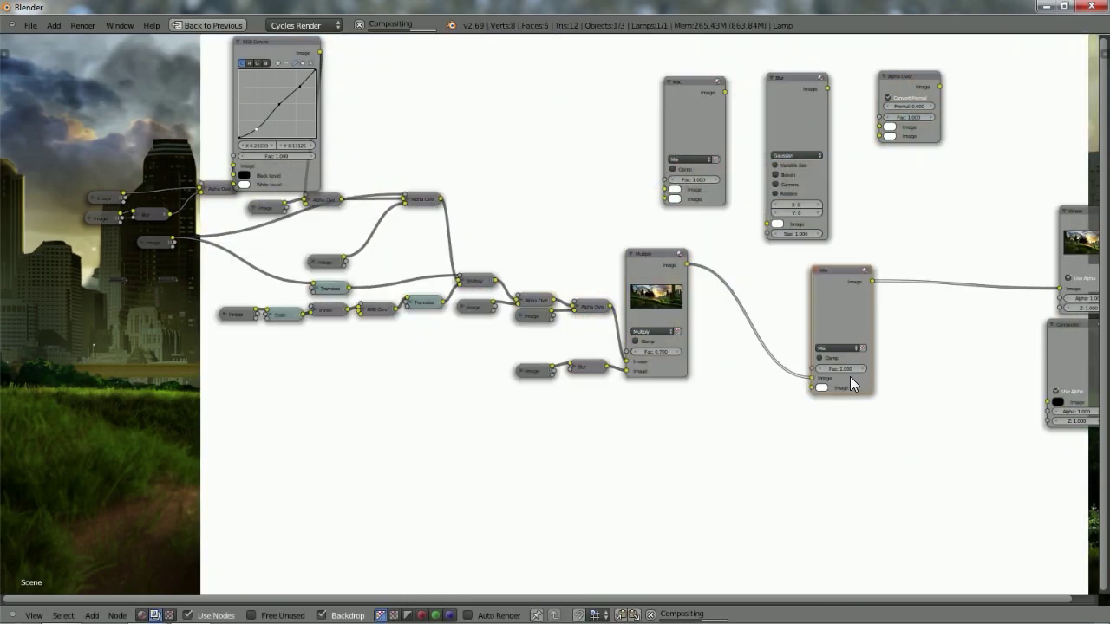
{"action": "left_click", "coordinate": [838, 348]}
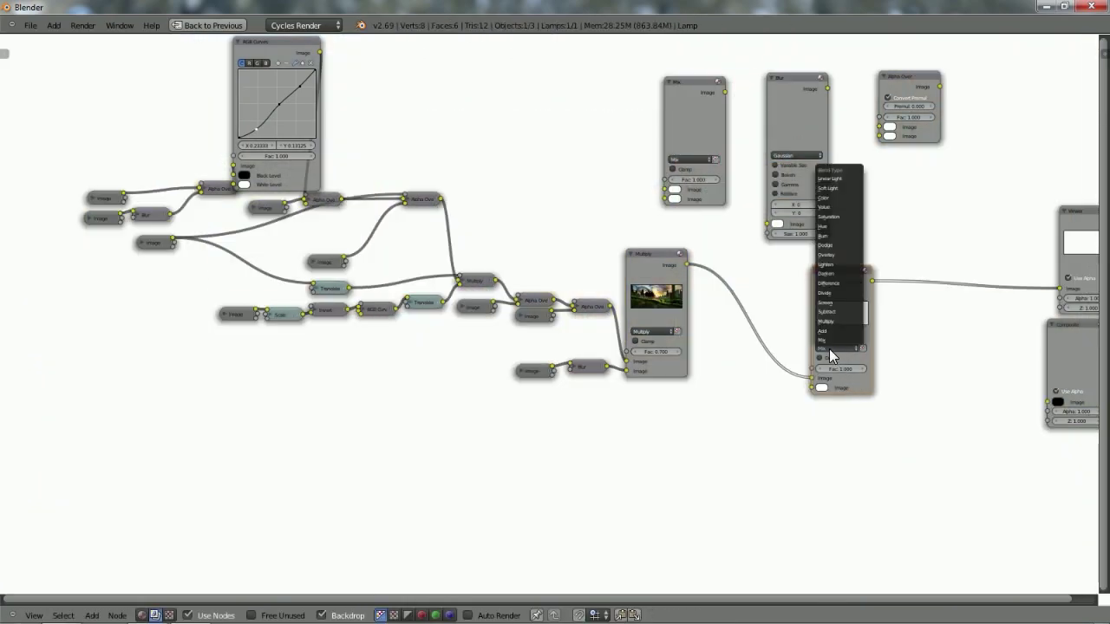
{"action": "left_click", "coordinate": [828, 334]}
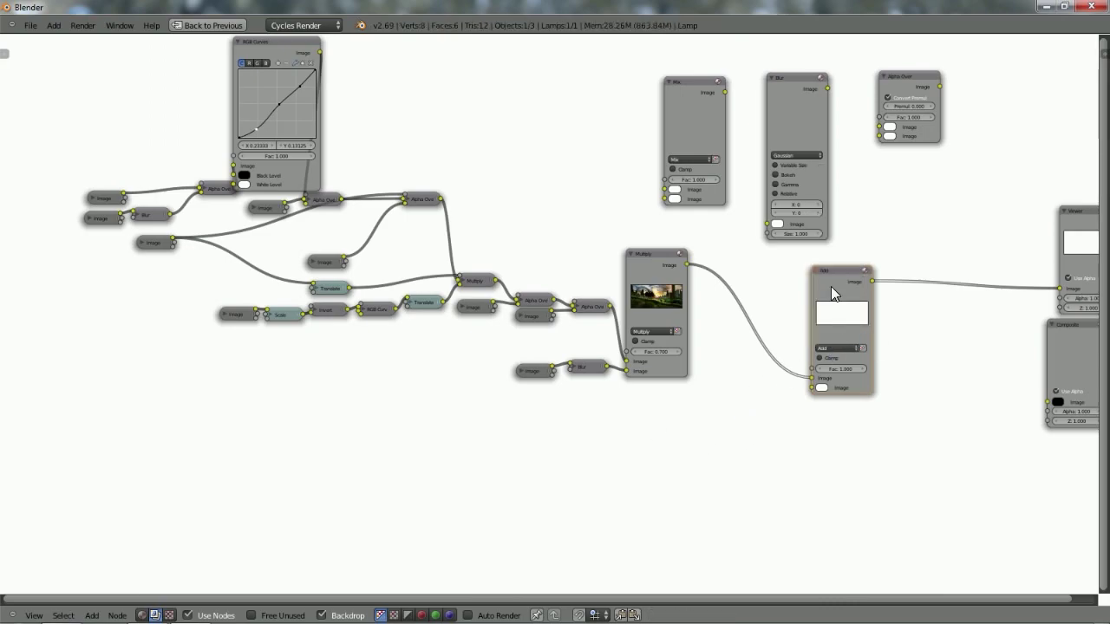
{"action": "left_click_drag", "start_coordinate": [849, 335], "coordinate": [961, 348]}
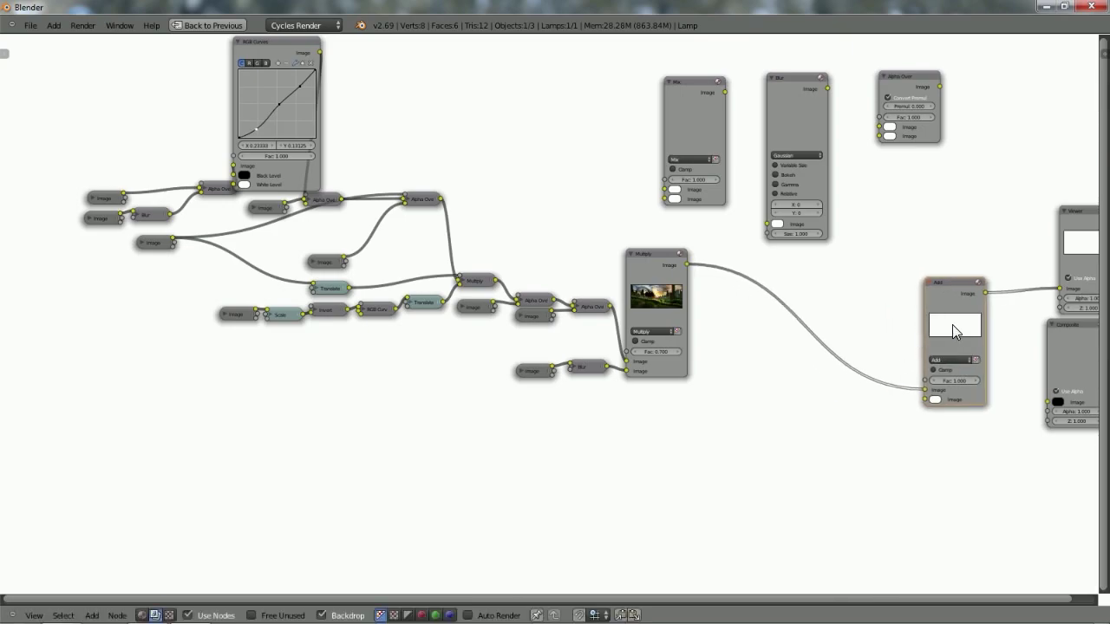
Make two more copies of the Add node and place them below.
{"action": "key", "text": "shift+d"}
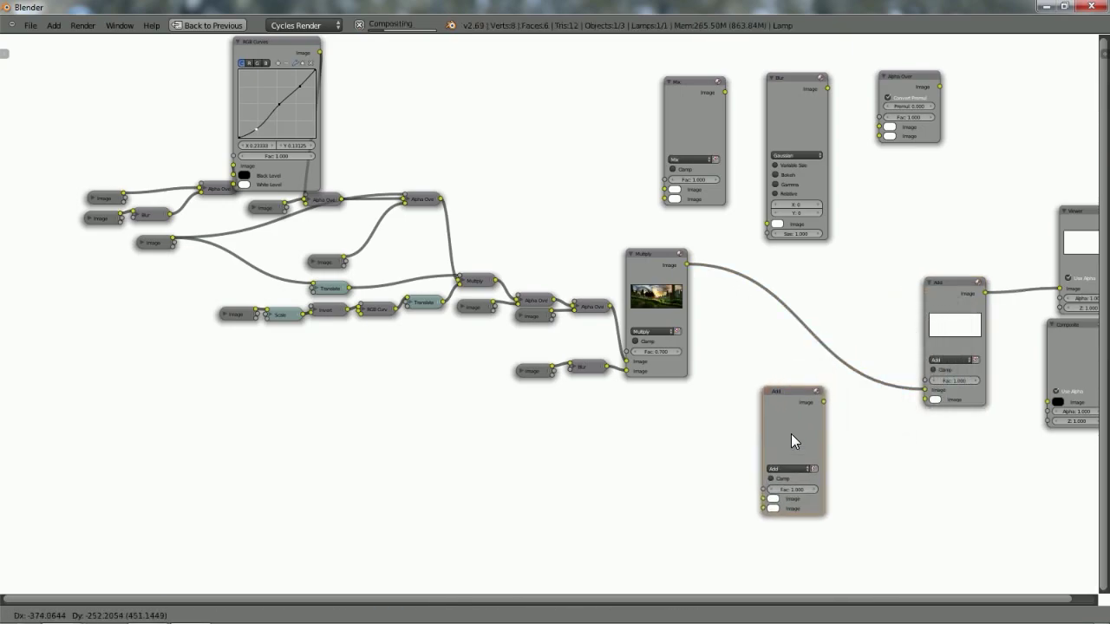
{"action": "left_click", "coordinate": [793, 441]}
{"action": "key", "text": "shift+d"}
{"action": "left_click", "coordinate": [881, 482]}
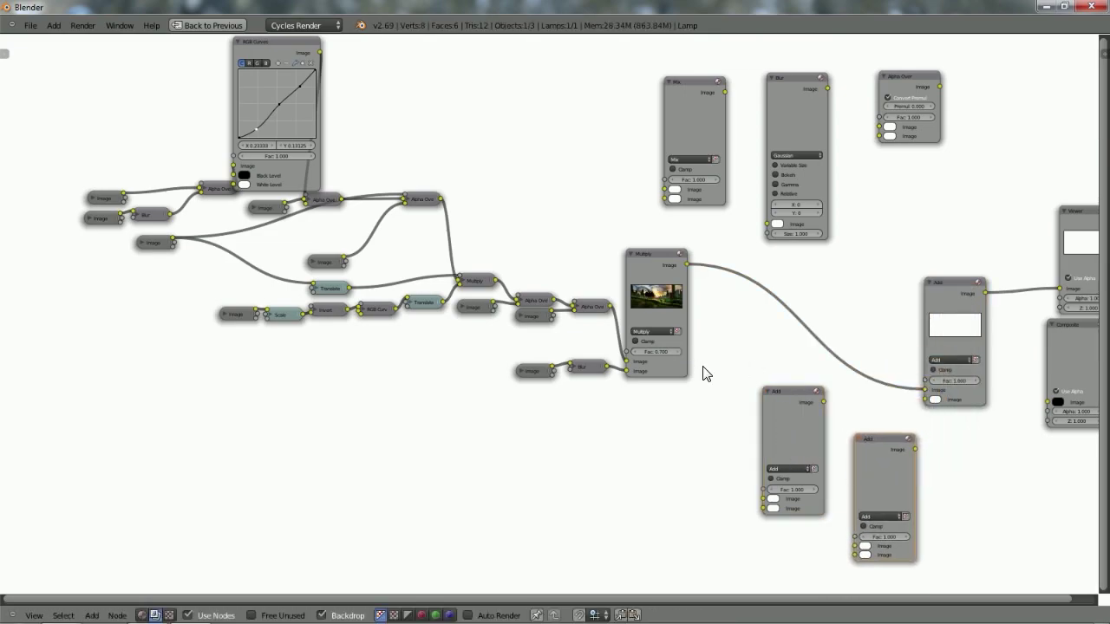
Duplicate the collapsed Fast Gaussian Blur node beside the Add nodes and expand the copy.
{"action": "left_click", "coordinate": [590, 368]}
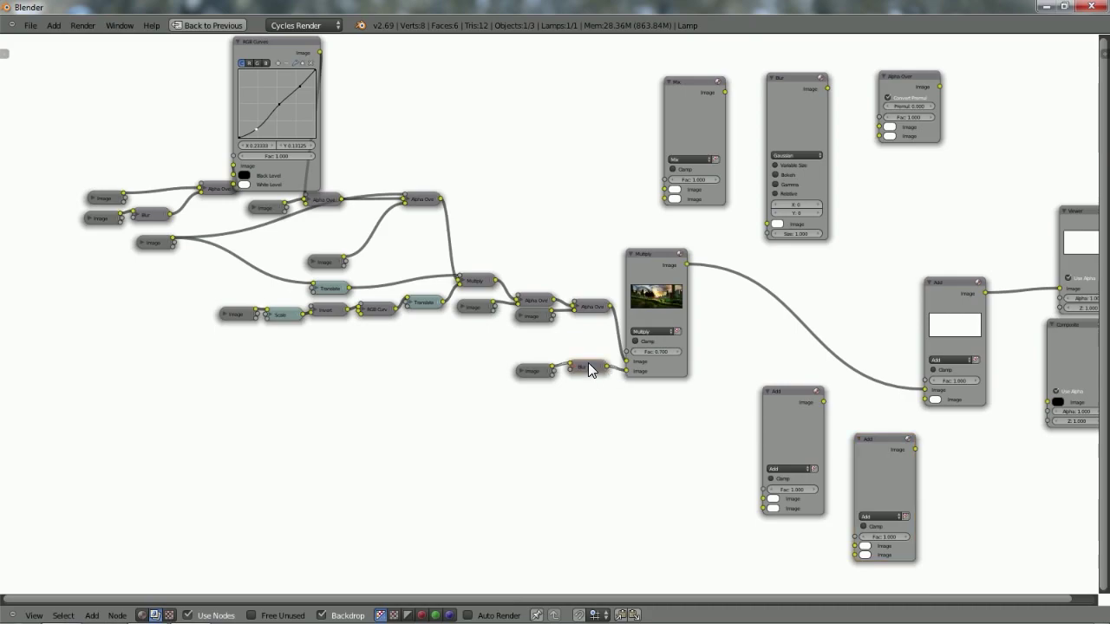
{"action": "key", "text": "shift+d"}
{"action": "left_click", "coordinate": [724, 451]}
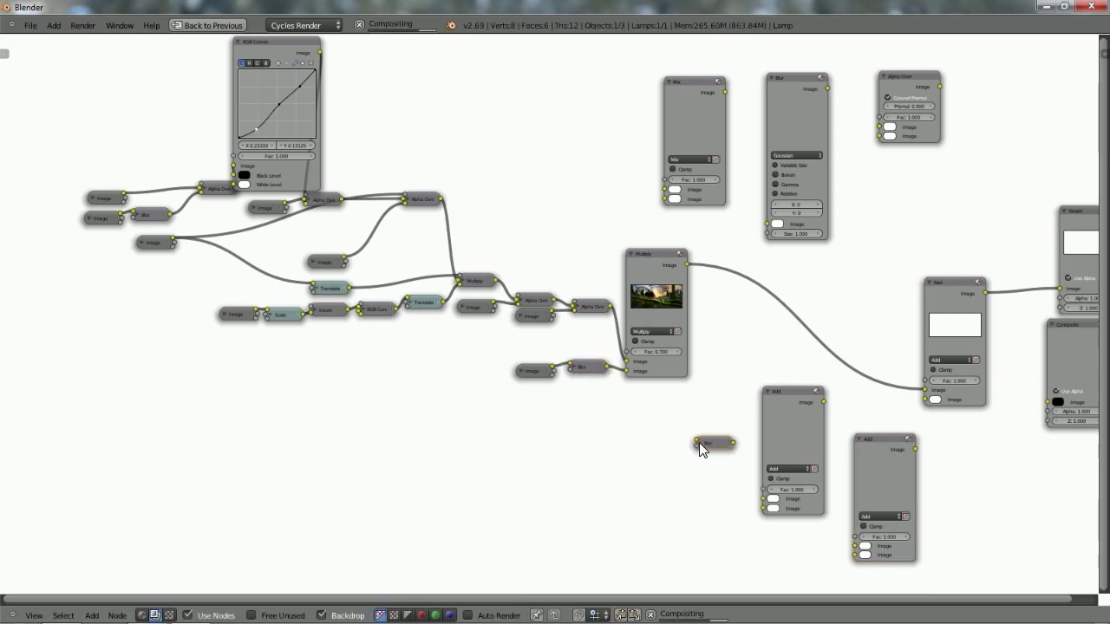
{"action": "left_click", "coordinate": [704, 448]}
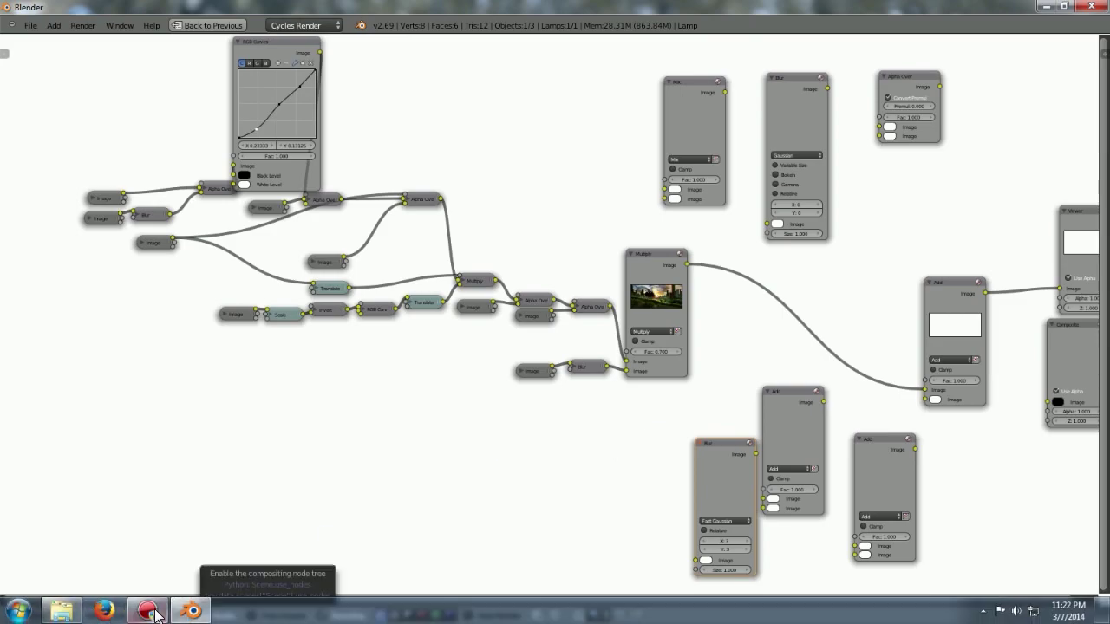
Bring the emit folder's Image0001 frame from Explorer into the compositor as an Image node.
{"action": "left_click", "coordinate": [61, 611]}
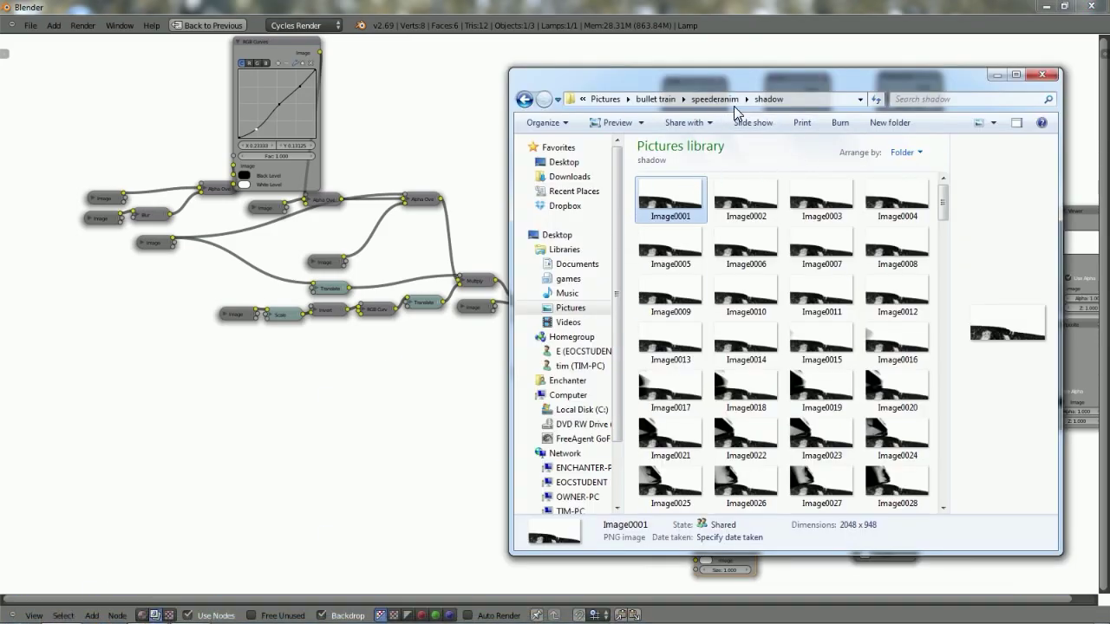
{"action": "left_click", "coordinate": [715, 99]}
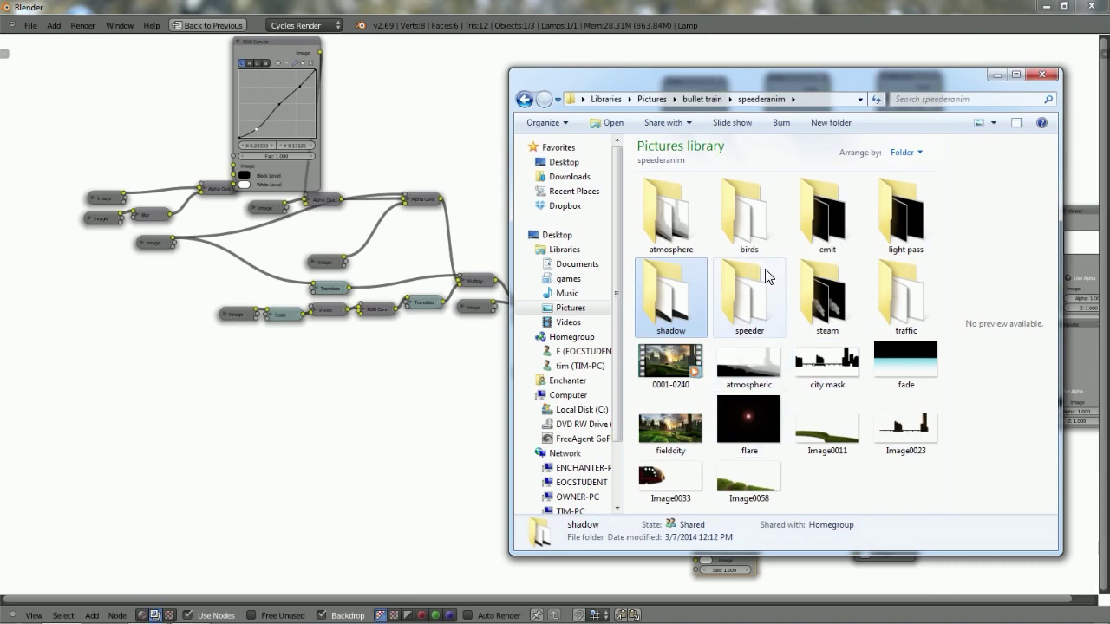
{"action": "double_click", "coordinate": [825, 231]}
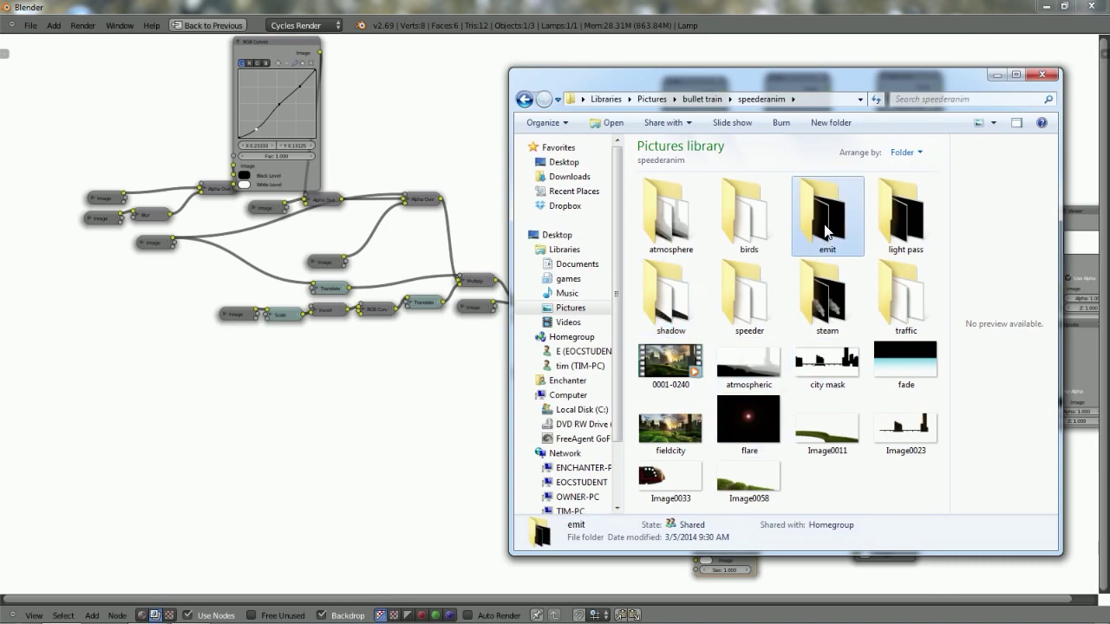
{"action": "left_click_drag", "start_coordinate": [670, 196], "coordinate": [356, 427]}
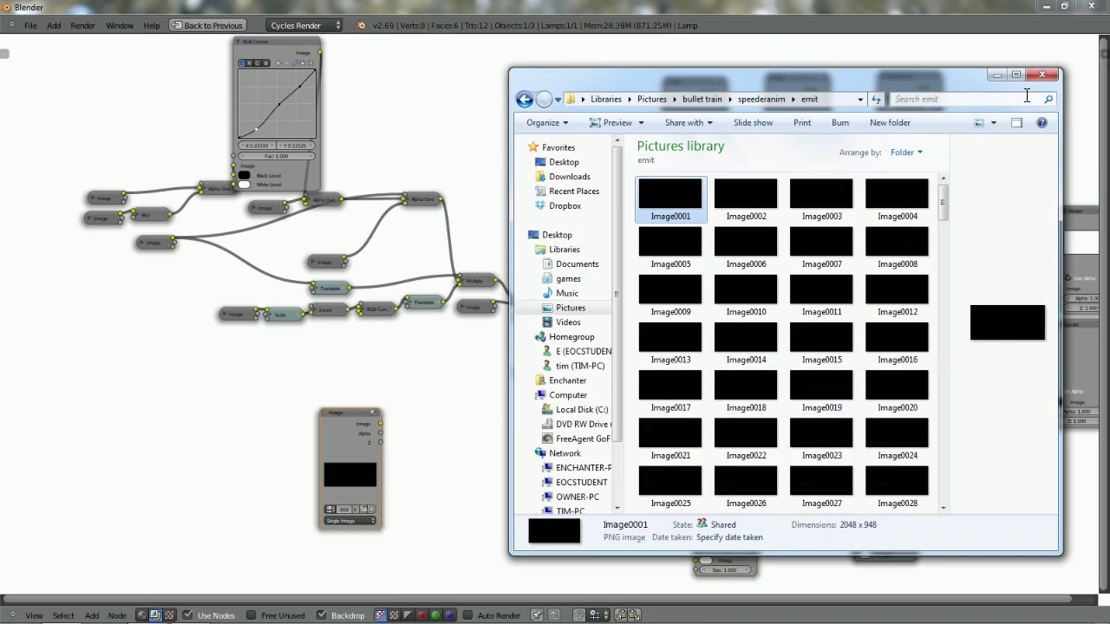
{"action": "left_click", "coordinate": [1049, 75]}
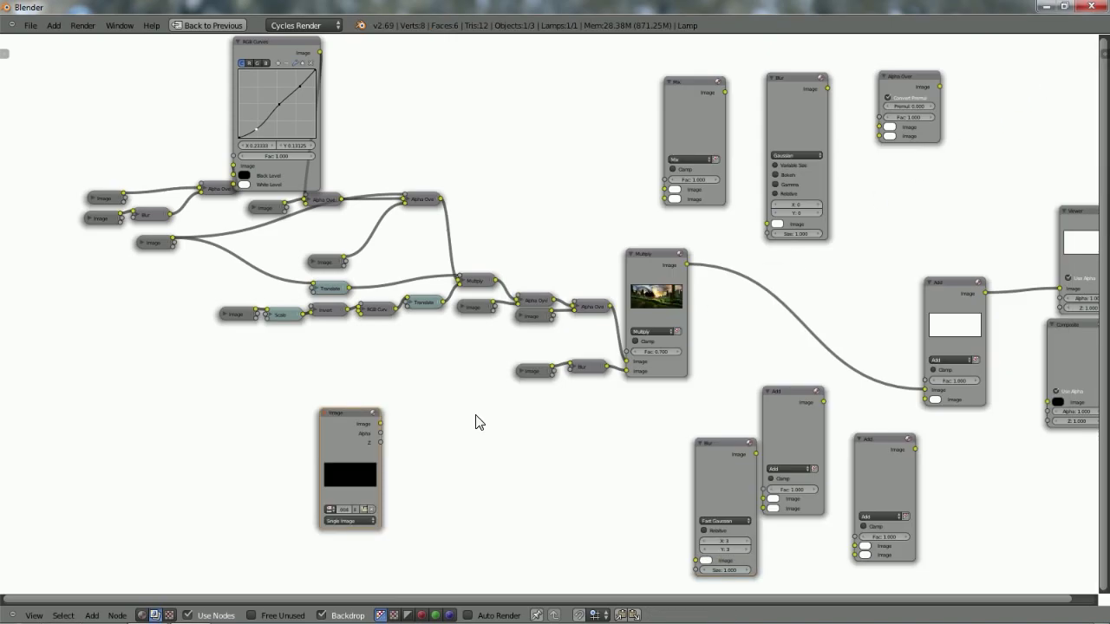
{"action": "left_click", "coordinate": [349, 521]}
Set the emit Image node to Image Sequence and route it through a previewed Fast Gaussian Blur sized 6 by 6.
{"action": "left_click", "coordinate": [344, 504]}
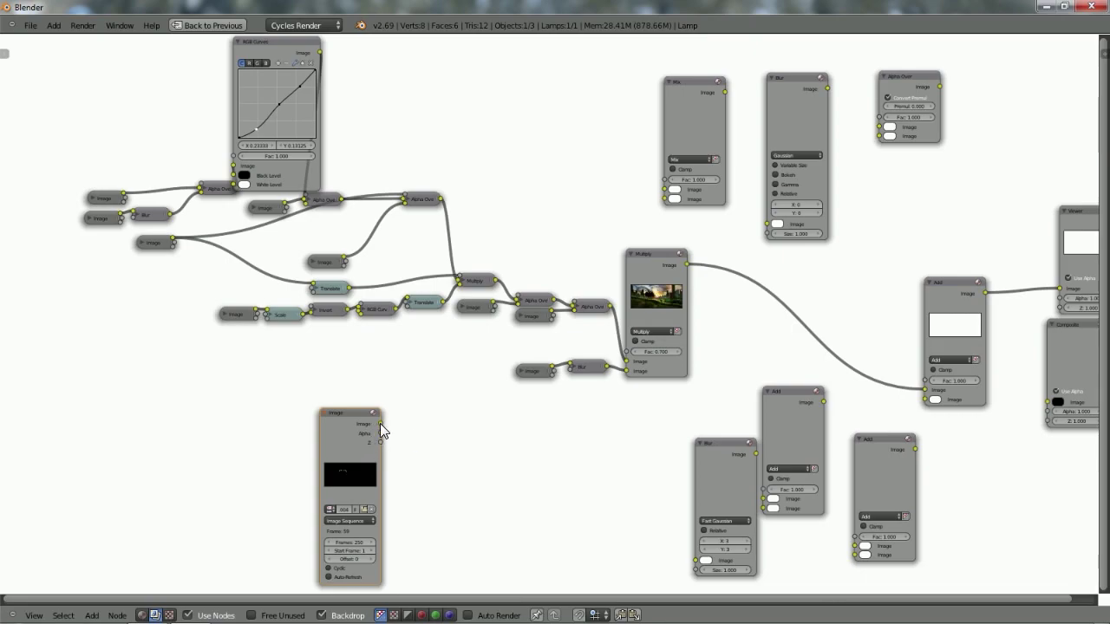
{"action": "left_click_drag", "start_coordinate": [380, 424], "coordinate": [697, 561]}
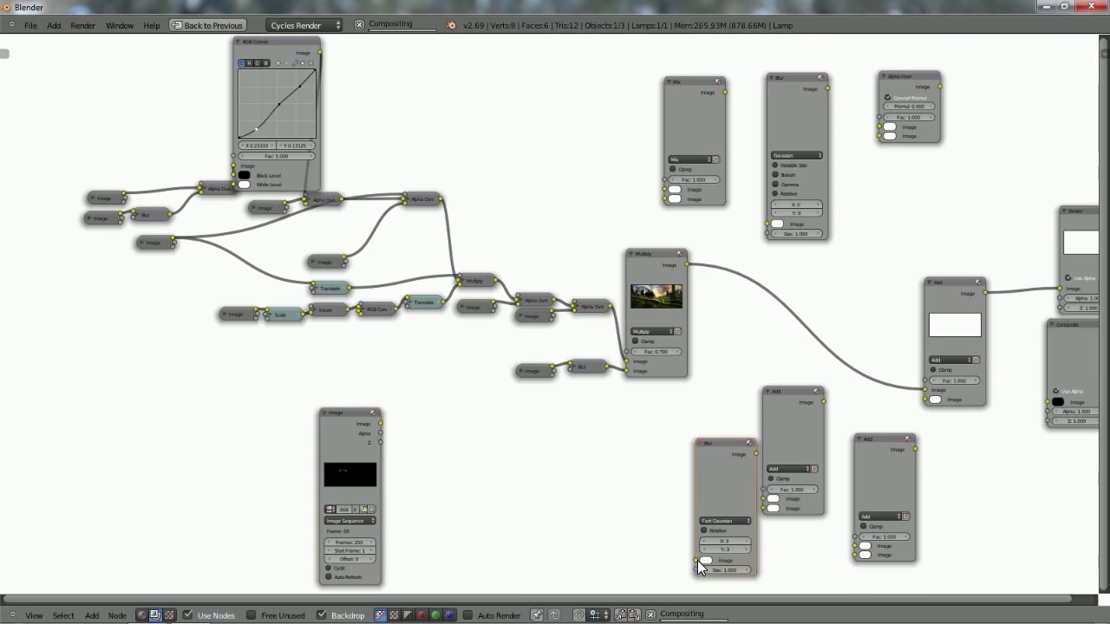
{"action": "left_click_drag", "start_coordinate": [381, 424], "coordinate": [697, 561]}
{"action": "left_click", "coordinate": [716, 483]}
{"action": "left_click_drag", "start_coordinate": [720, 478], "coordinate": [497, 438]}
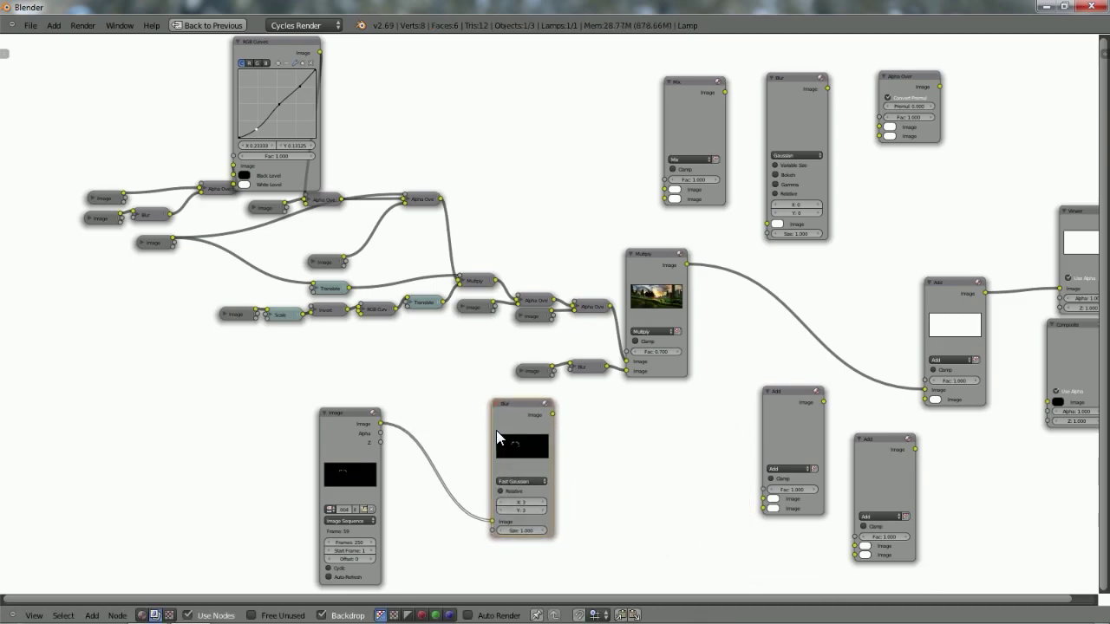
{"action": "left_click", "coordinate": [524, 438], "text": "ctrl+shift"}
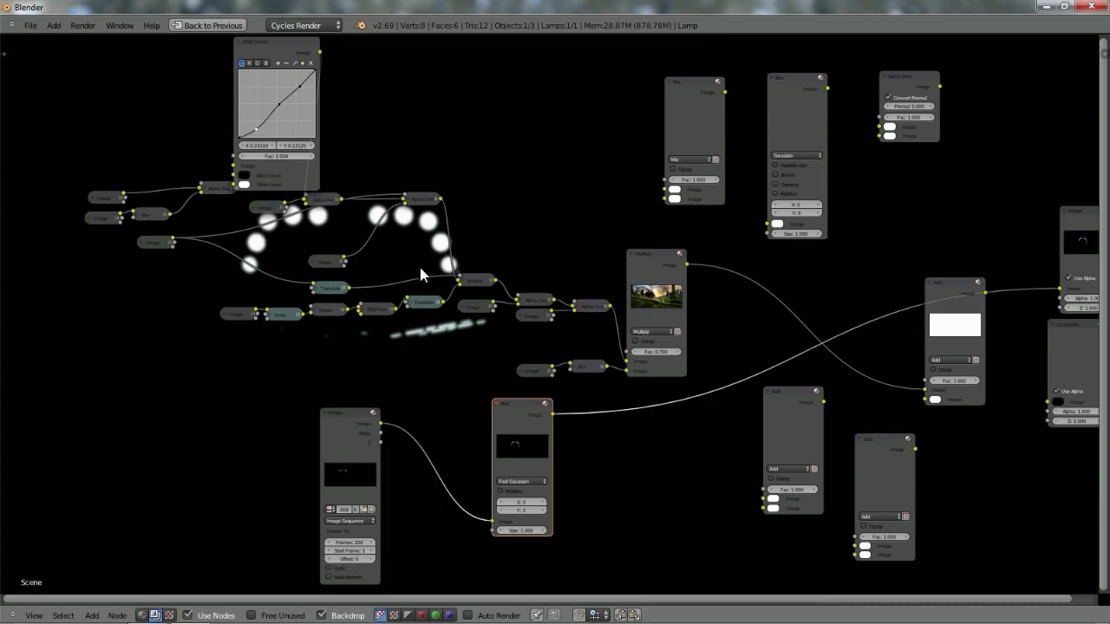
{"action": "left_click_drag", "start_coordinate": [522, 502], "coordinate": [544, 502]}
{"action": "left_click", "coordinate": [544, 514]}
{"action": "left_click", "coordinate": [544, 515]}
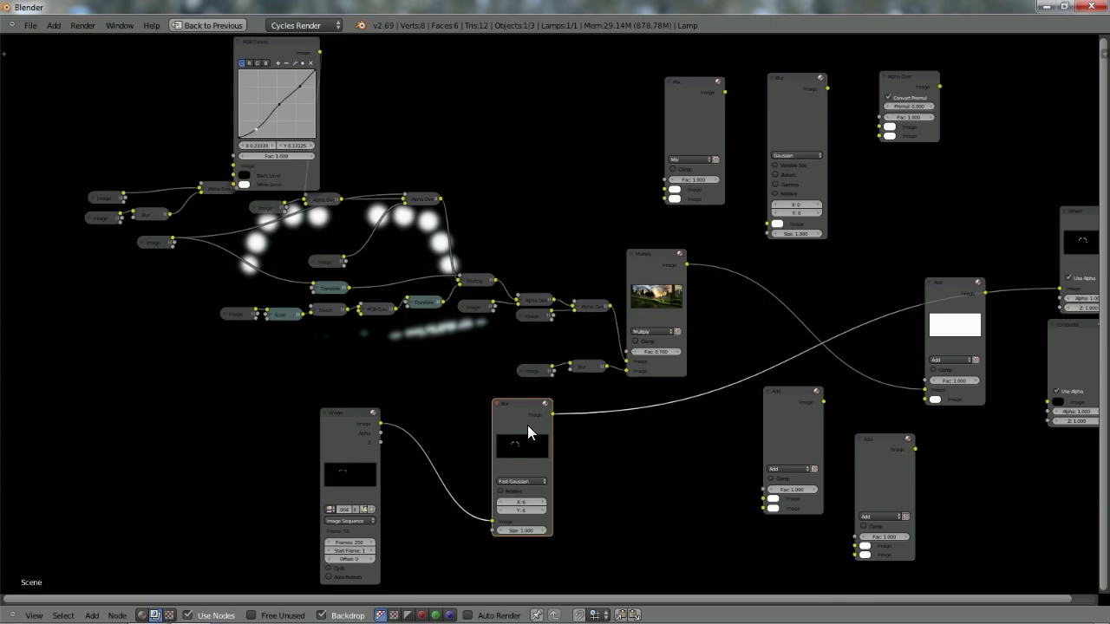
Duplicate the emit blur, collapse the first one, and insert the spare Add node after it.
{"action": "key", "text": "shift+d"}
{"action": "left_click", "coordinate": [634, 460]}
{"action": "left_click", "coordinate": [497, 405]}
{"action": "left_click", "coordinate": [791, 432]}
{"action": "left_click_drag", "start_coordinate": [785, 432], "coordinate": [571, 439]}
{"action": "left_click_drag", "start_coordinate": [659, 481], "coordinate": [442, 461]}
Feed the emit image into the second blur at X and Y 15, wire it into Add, and lower the factor.
{"action": "left_click_drag", "start_coordinate": [379, 429], "coordinate": [428, 545]}
{"action": "left_click", "coordinate": [466, 529]}
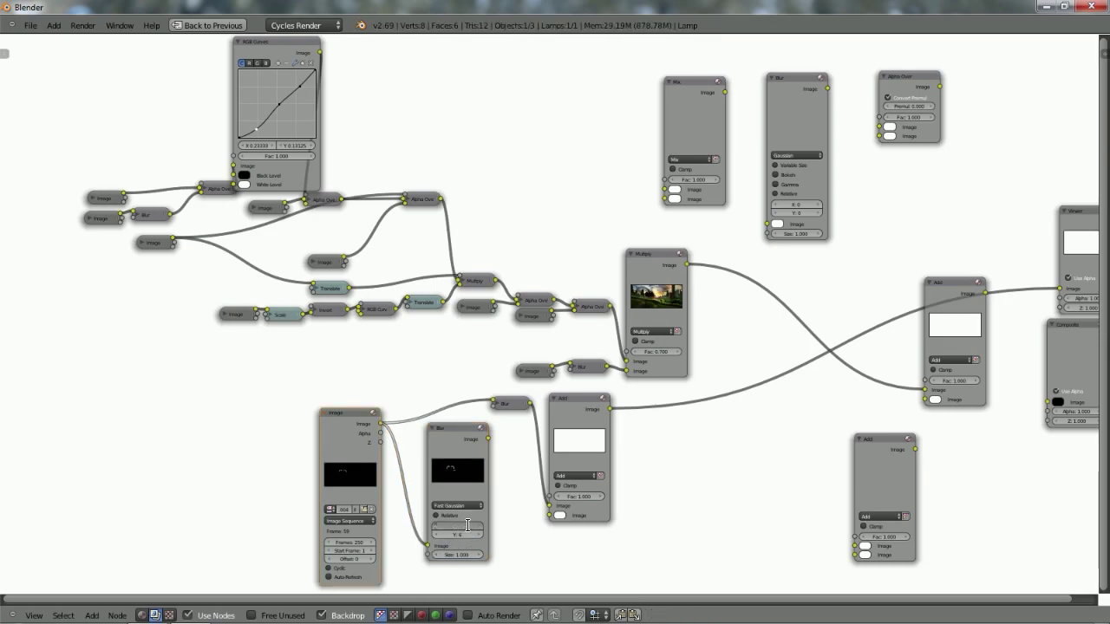
{"action": "type", "text": "15"}
{"action": "key", "text": "Return"}
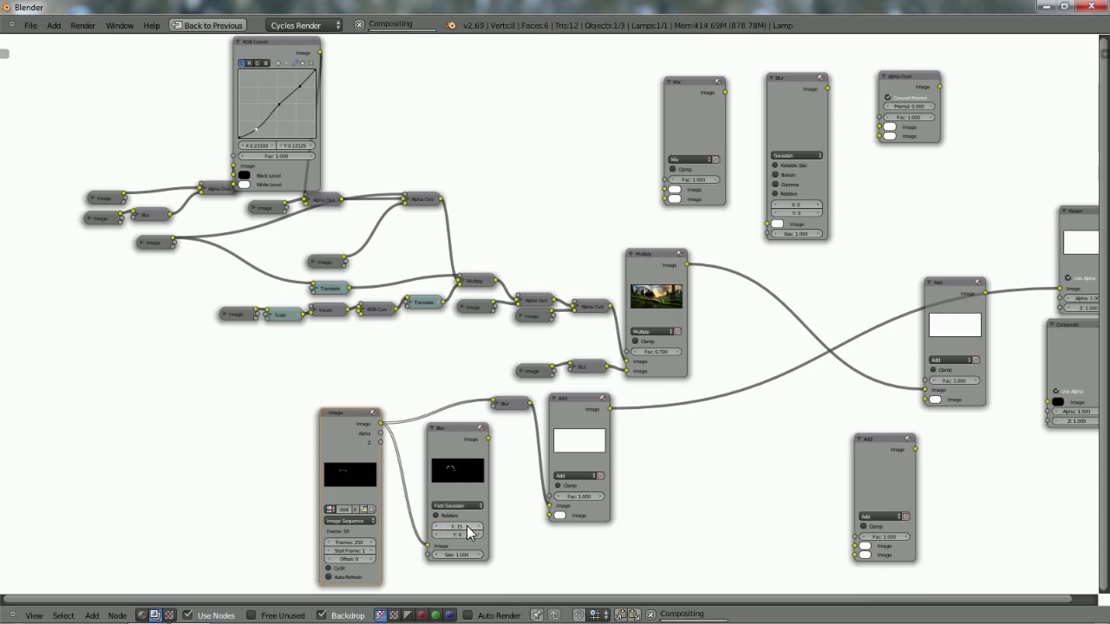
{"action": "left_click", "coordinate": [460, 535]}
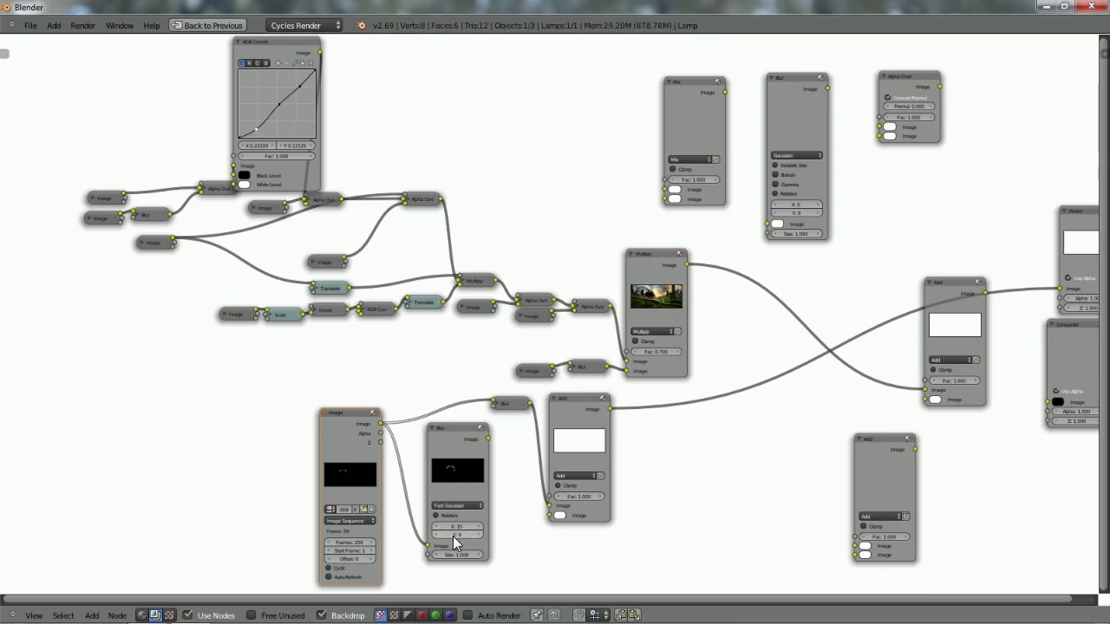
{"action": "type", "text": "15"}
{"action": "key", "text": "Return"}
{"action": "left_click_drag", "start_coordinate": [488, 440], "coordinate": [551, 516]}
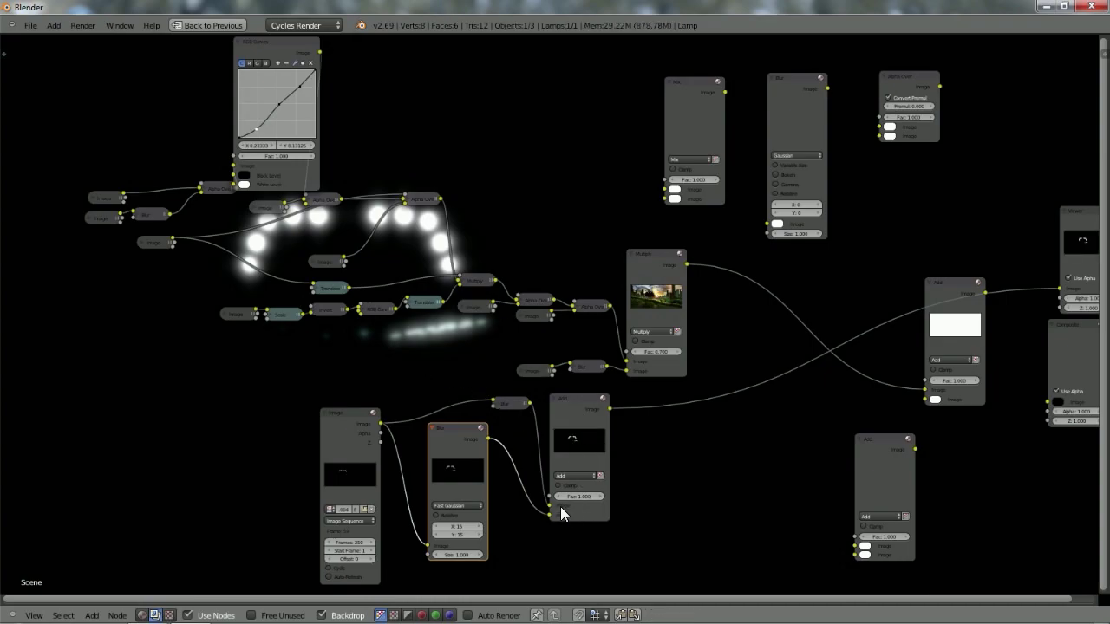
{"action": "left_click_drag", "start_coordinate": [565, 500], "coordinate": [558, 497]}
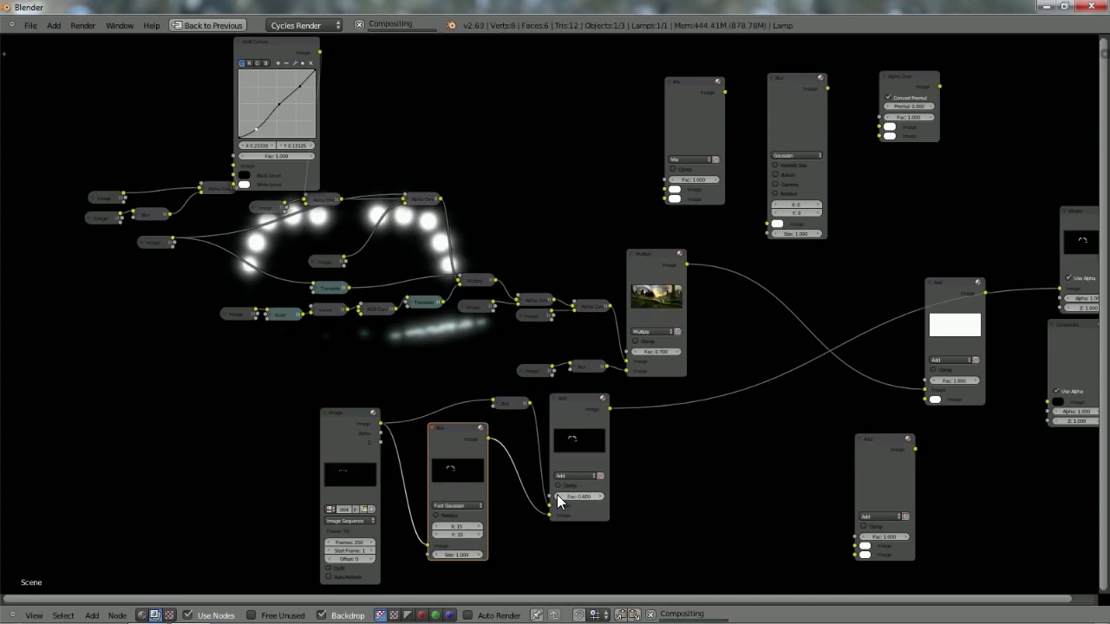
Set the blurs' Add factor to 0.300 and collapse both blurs and the Add node beside the emit image.
{"action": "left_click", "coordinate": [559, 501]}
{"action": "left_click_drag", "start_coordinate": [559, 502], "coordinate": [547, 501]}
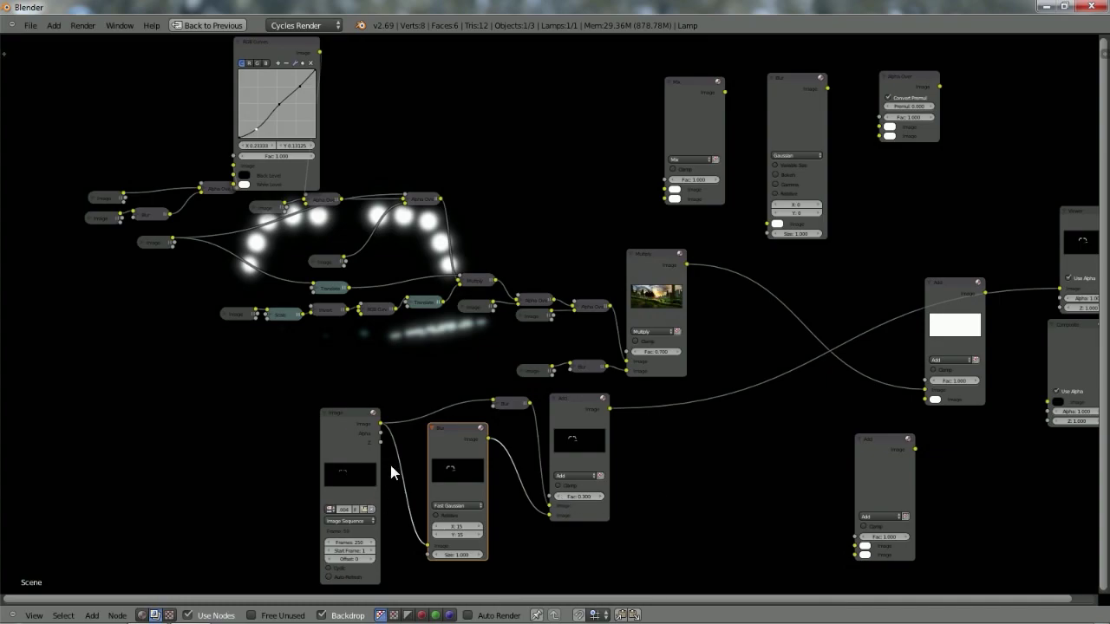
{"action": "left_click", "coordinate": [435, 428]}
{"action": "left_click", "coordinate": [508, 408]}
{"action": "left_click_drag", "start_coordinate": [507, 412], "coordinate": [427, 414]}
{"action": "left_click", "coordinate": [554, 399]}
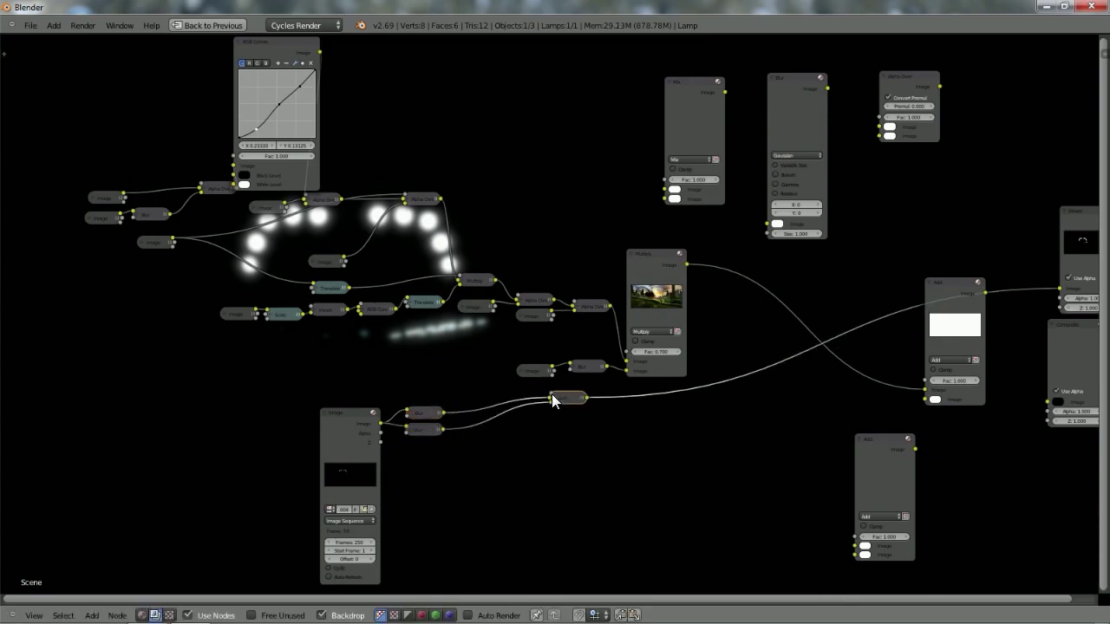
{"action": "left_click_drag", "start_coordinate": [587, 405], "coordinate": [510, 439]}
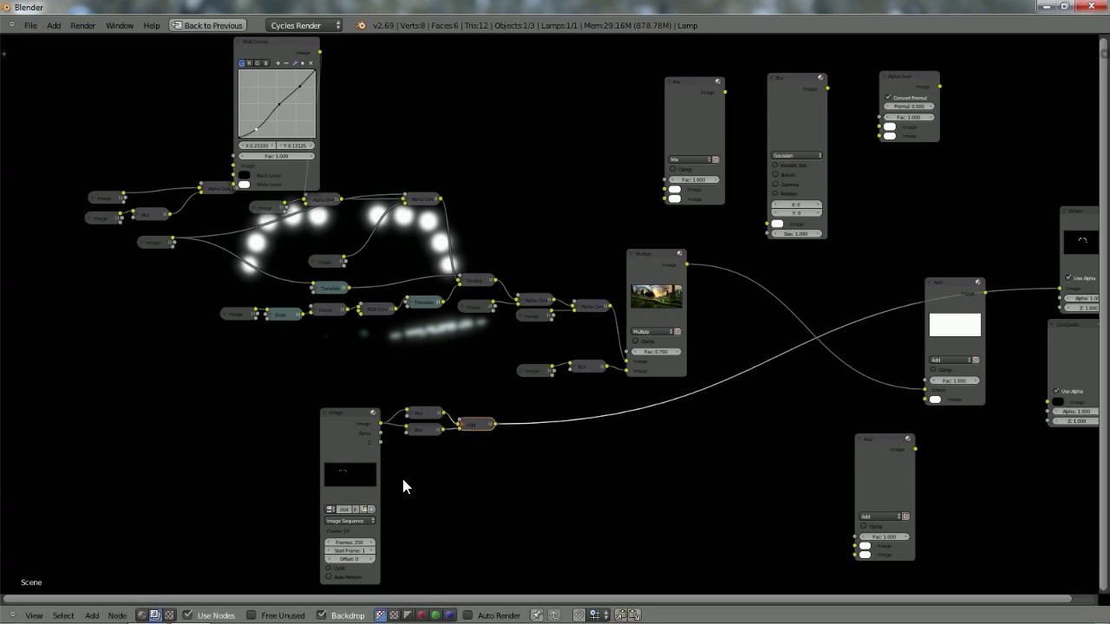
{"action": "key", "text": "shift+a"}
Add a Glare node fed by the emit image sequence and preview it on the backdrop.
{"action": "mouse_move", "coordinate": [392, 441]}
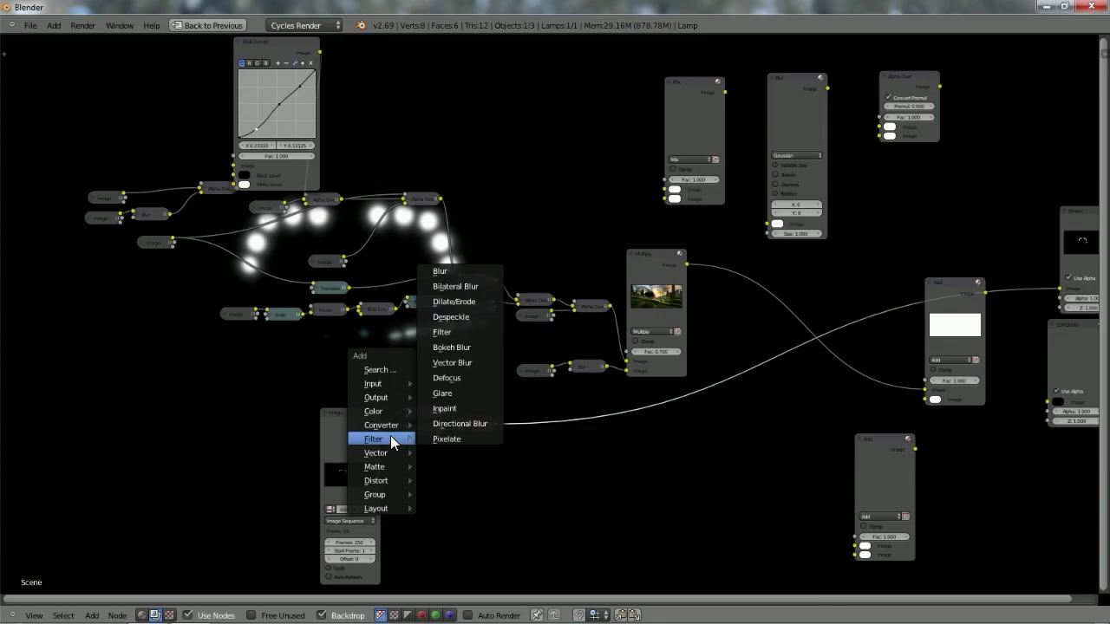
{"action": "left_click", "coordinate": [444, 393]}
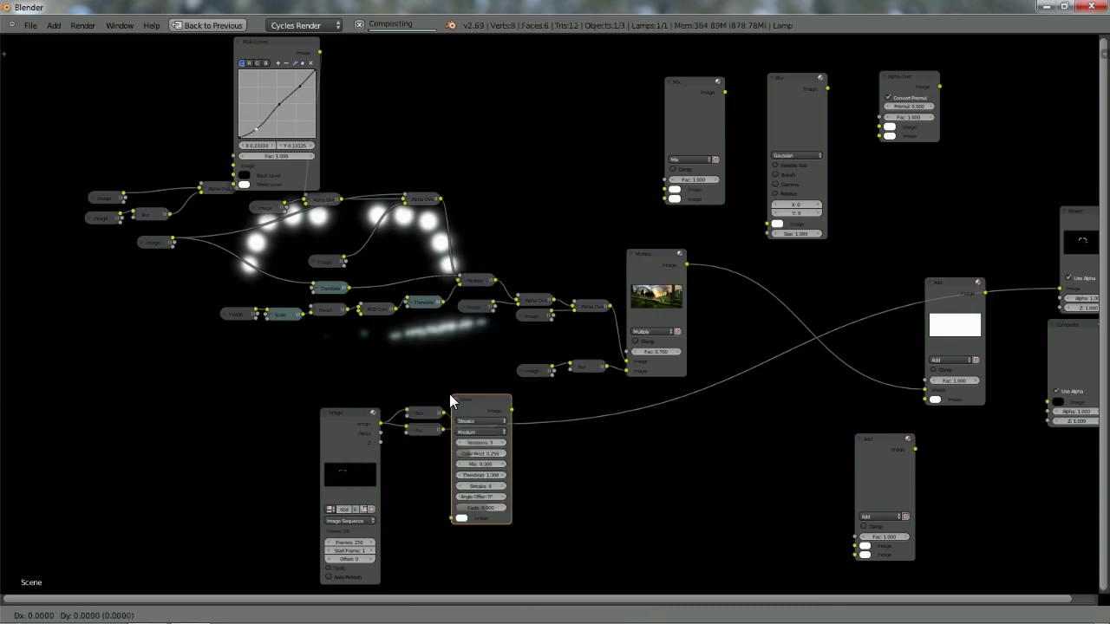
{"action": "left_click", "coordinate": [435, 457]}
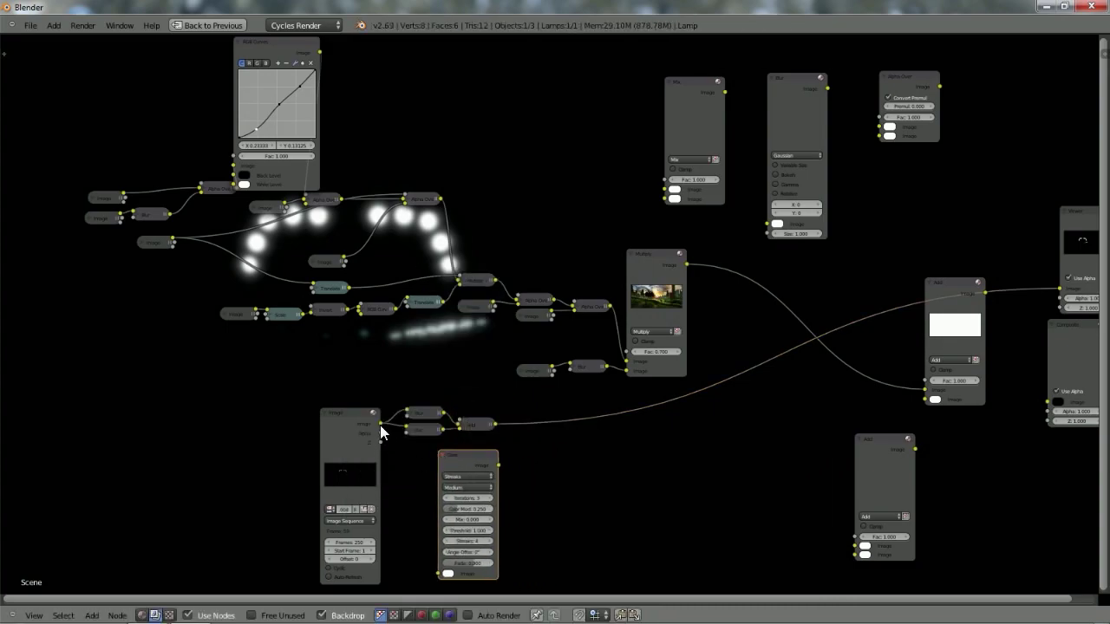
{"action": "left_click_drag", "start_coordinate": [380, 424], "coordinate": [440, 574]}
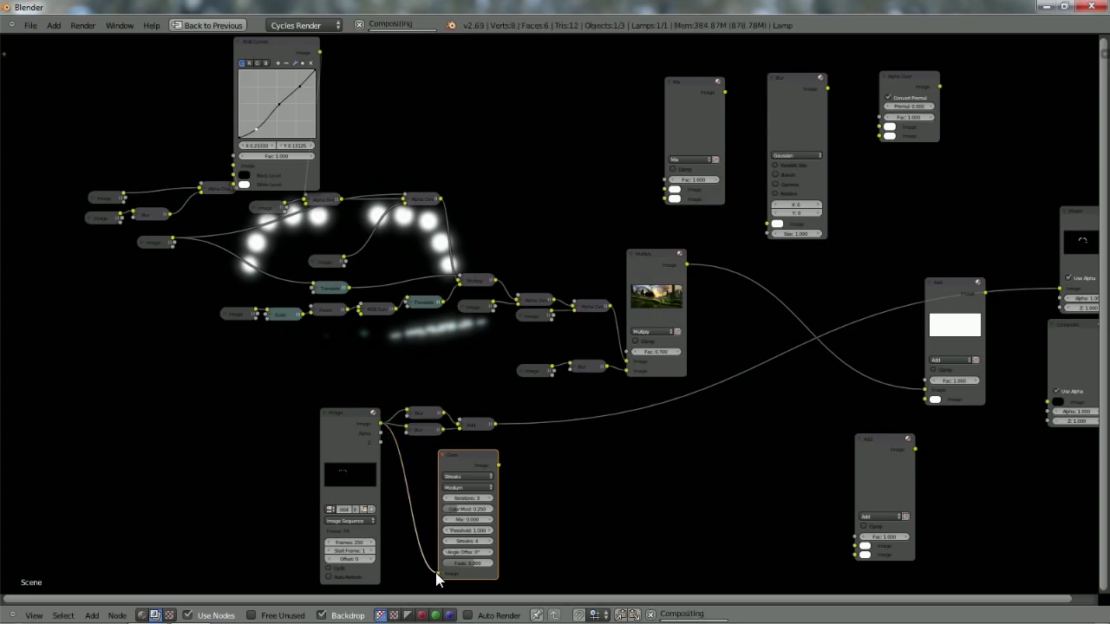
{"action": "left_click", "coordinate": [465, 466], "text": "ctrl+shift"}
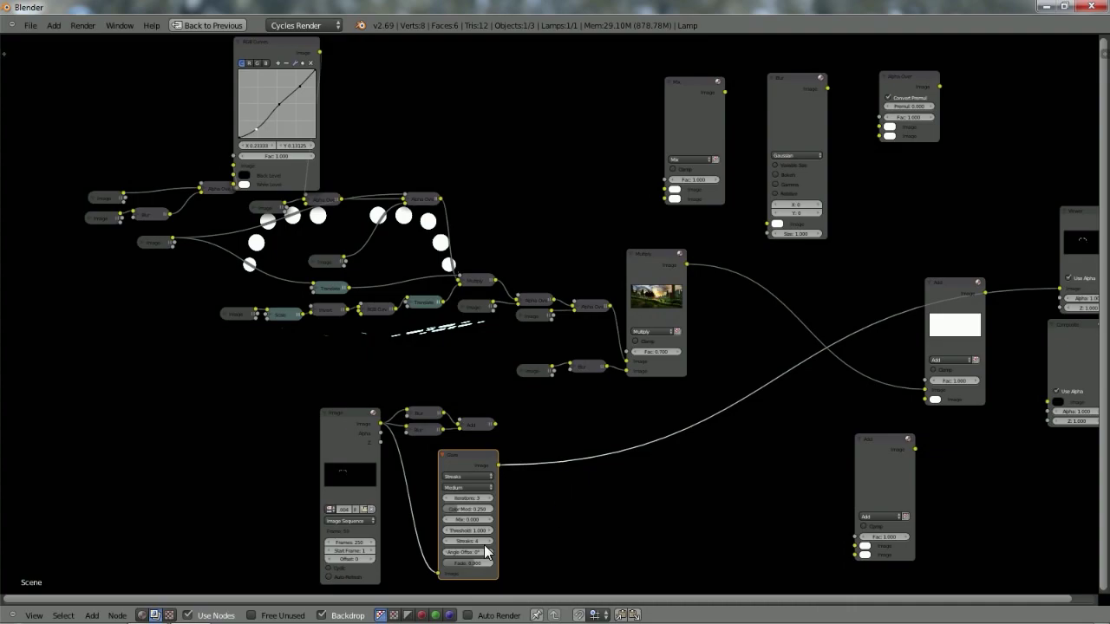
{"action": "scroll", "coordinate": [482, 545], "scroll_direction": "up", "scroll_amount": 1}
{"action": "scroll", "coordinate": [482, 544], "scroll_direction": "down", "scroll_amount": 3, "text": "shift"}
{"action": "scroll", "coordinate": [484, 468], "scroll_direction": "up", "scroll_amount": 3}
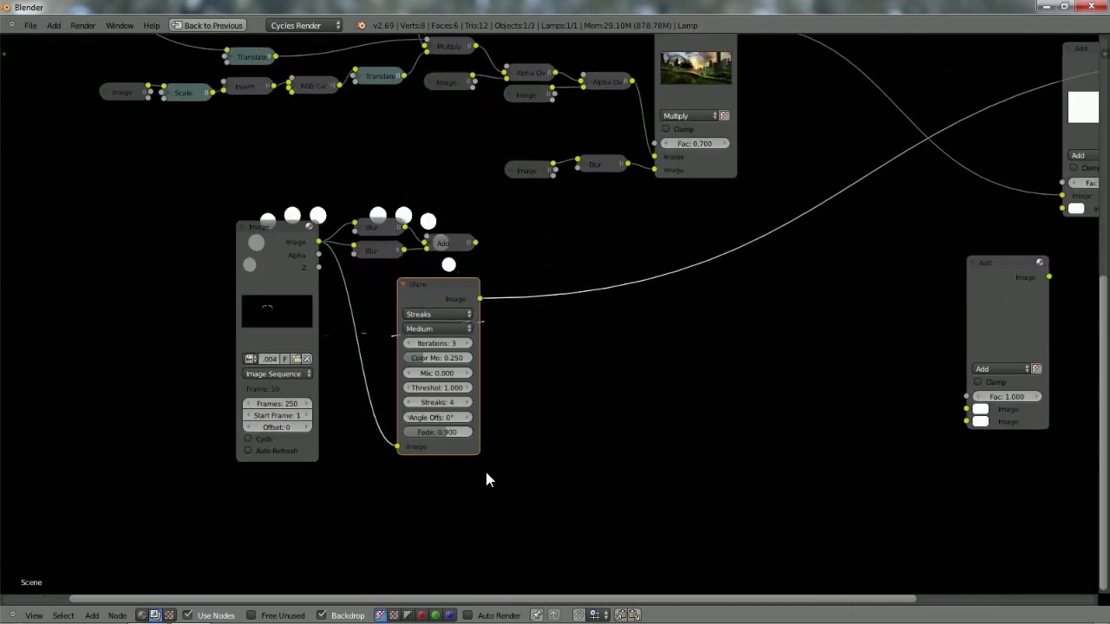
{"action": "scroll", "coordinate": [485, 469], "scroll_direction": "up", "scroll_amount": 2, "text": "shift"}
Set the Glare to High quality, 2 streaks, 5 iterations, raised color modulation and fade, threshold 0.800.
{"action": "left_click", "coordinate": [337, 500]}
{"action": "left_click", "coordinate": [336, 498]}
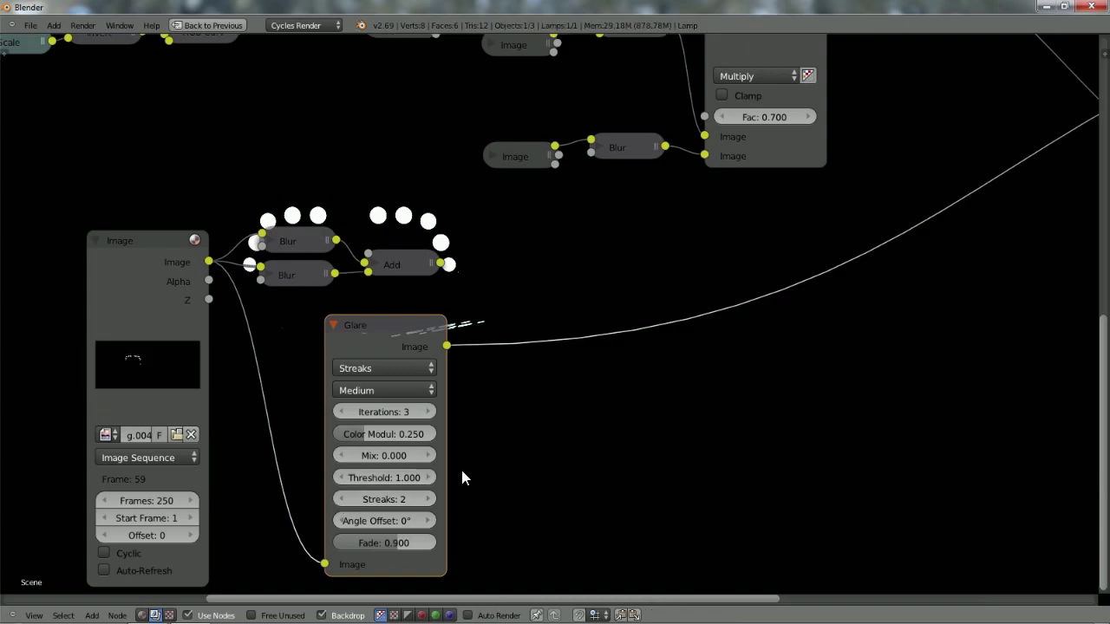
{"action": "left_click", "coordinate": [365, 389]}
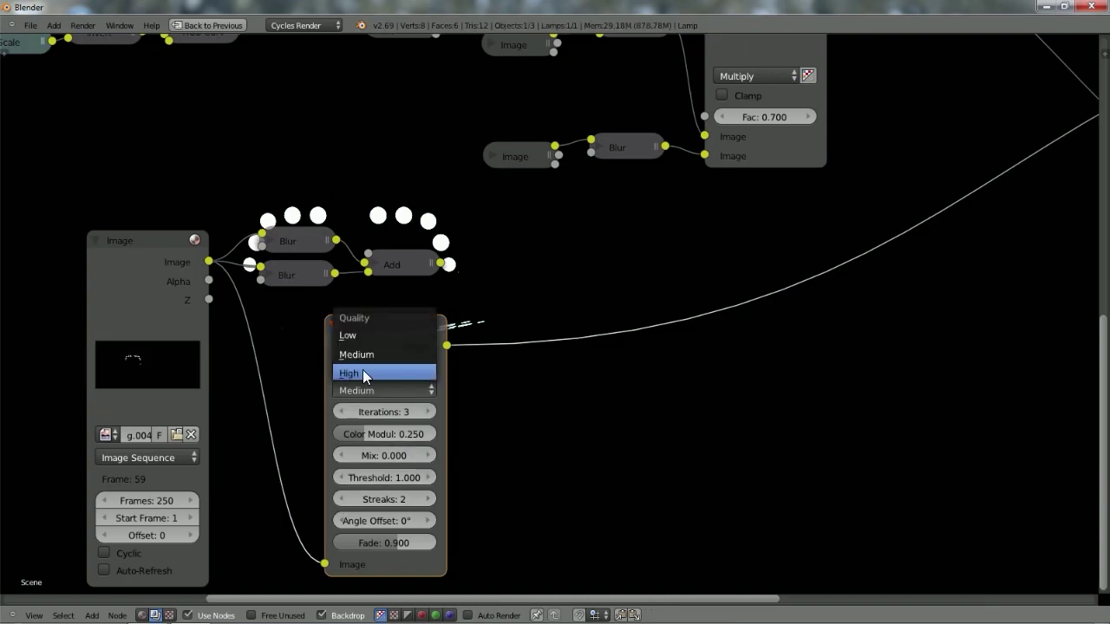
{"action": "left_click", "coordinate": [362, 369]}
{"action": "double_click", "coordinate": [427, 412]}
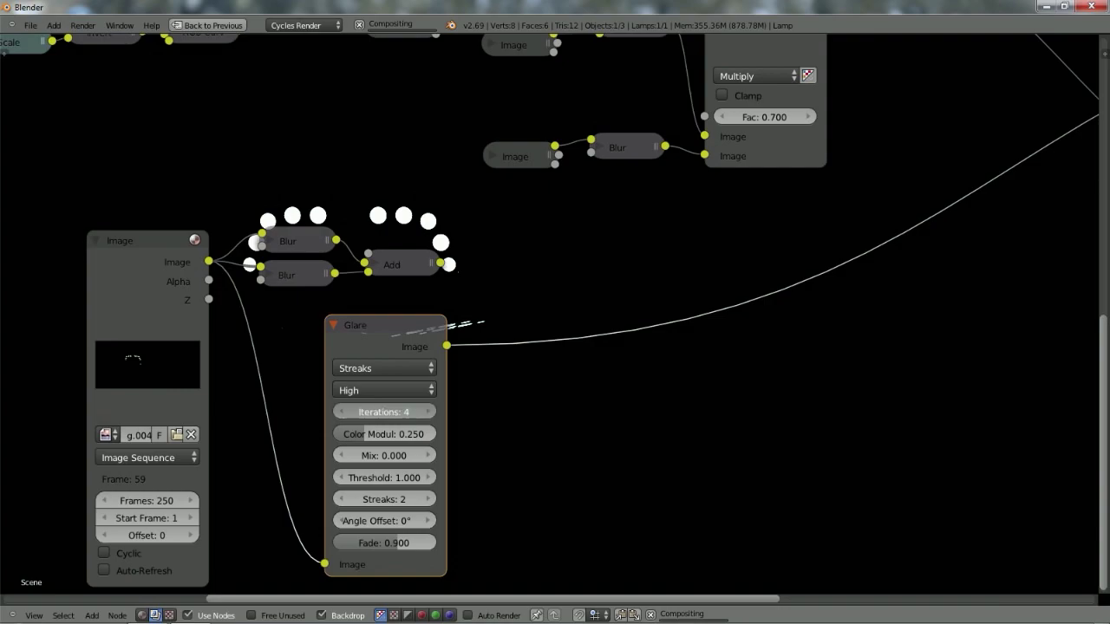
{"action": "left_click_drag", "start_coordinate": [381, 433], "coordinate": [436, 433]}
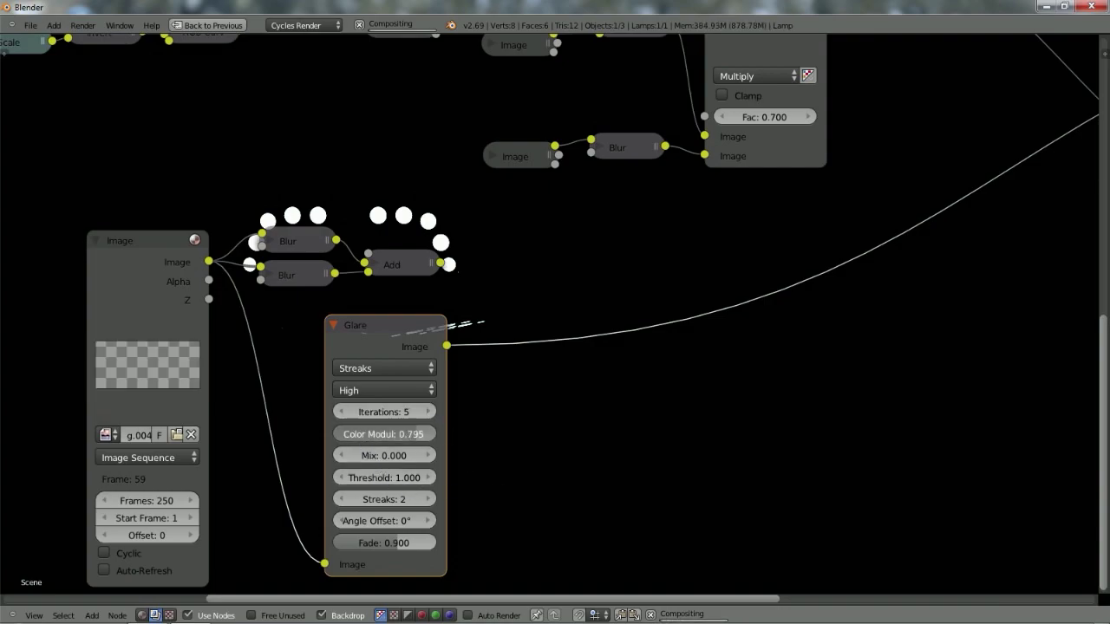
{"action": "left_click_drag", "start_coordinate": [399, 541], "coordinate": [416, 543]}
{"action": "left_click", "coordinate": [342, 478]}
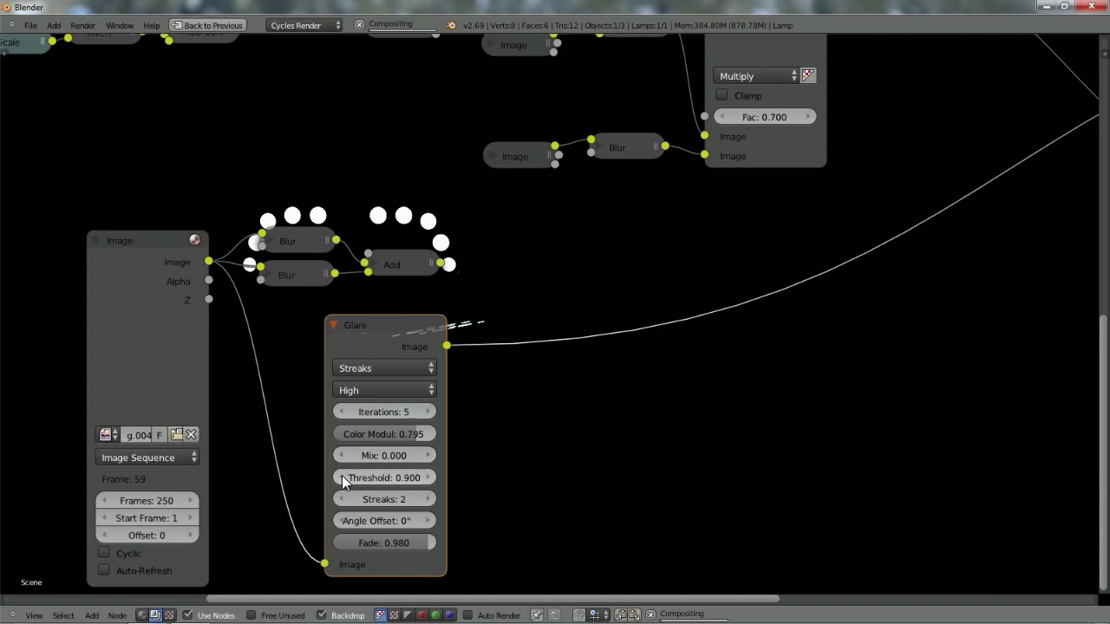
{"action": "left_click", "coordinate": [343, 479]}
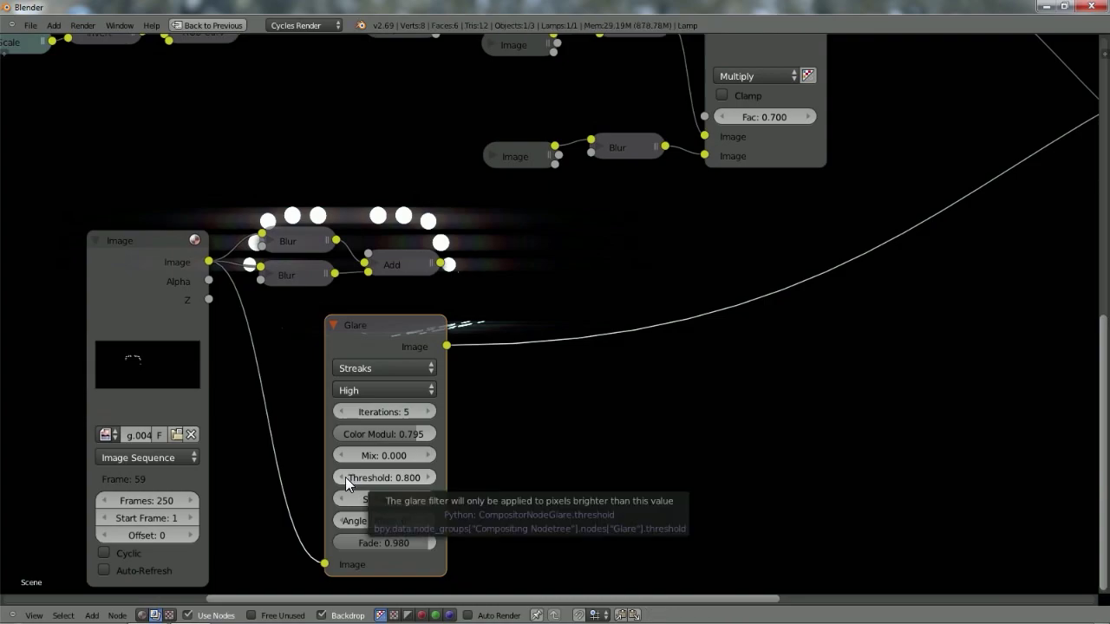
{"action": "scroll", "coordinate": [503, 381], "scroll_direction": "down", "scroll_amount": 4}
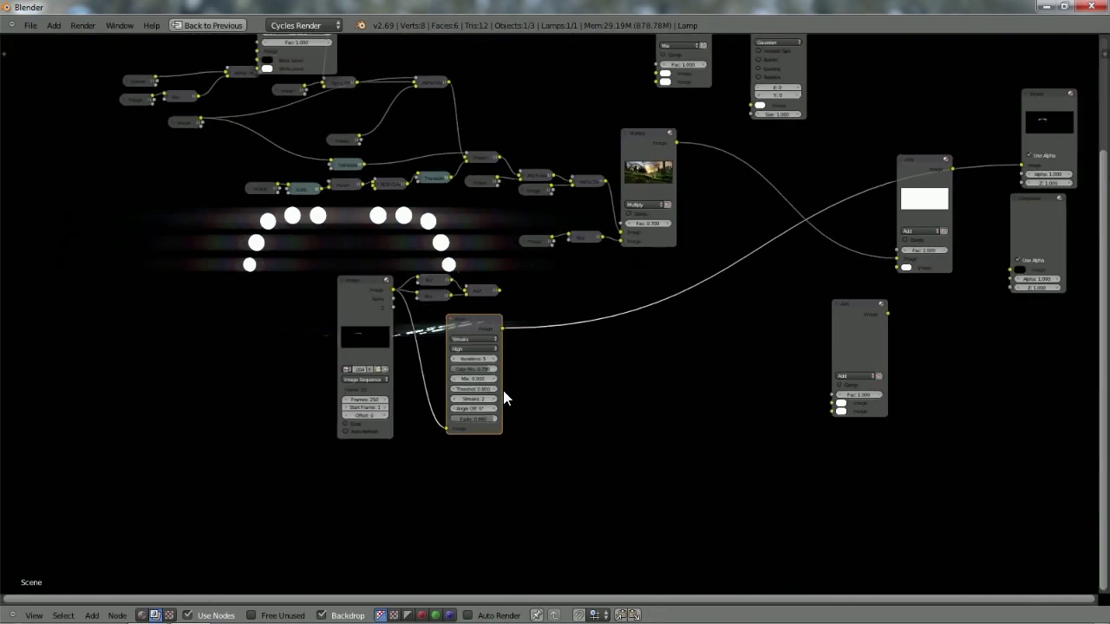
Insert the spare Add node after the Glare output.
{"action": "scroll", "coordinate": [504, 397], "scroll_direction": "up", "scroll_amount": 1}
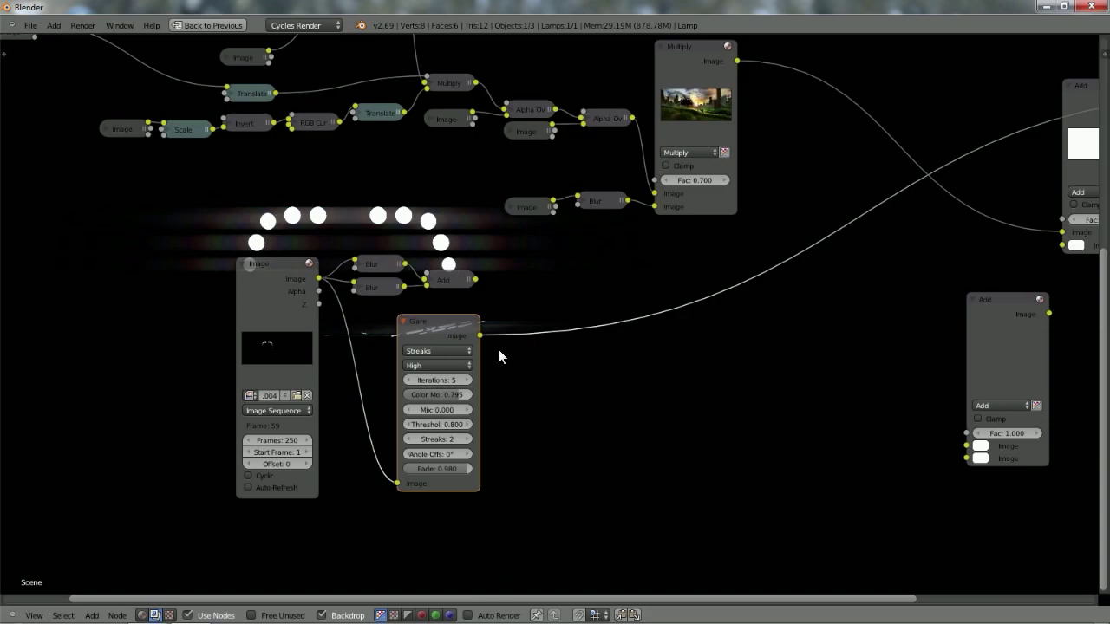
{"action": "left_click", "coordinate": [1004, 329]}
{"action": "left_click_drag", "start_coordinate": [1004, 357], "coordinate": [611, 332]}
{"action": "left_click_drag", "start_coordinate": [477, 279], "coordinate": [605, 431]}
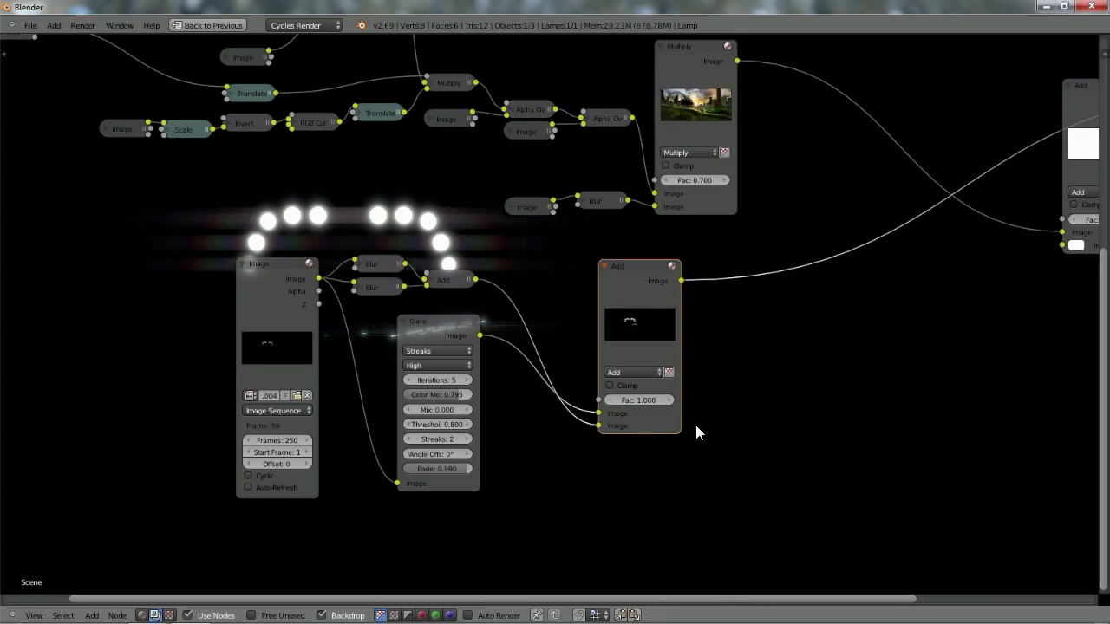
Set the lights Add node's factor to 0.700.
{"action": "left_click", "coordinate": [610, 400]}
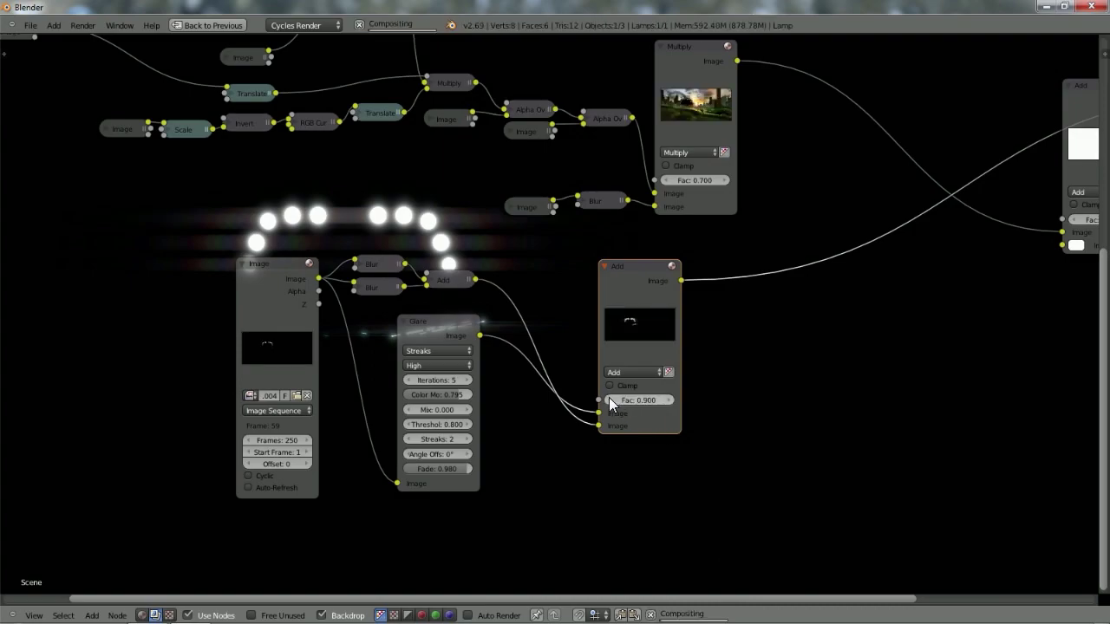
{"action": "left_click", "coordinate": [609, 399]}
{"action": "left_click", "coordinate": [609, 399]}
{"action": "left_click", "coordinate": [609, 400]}
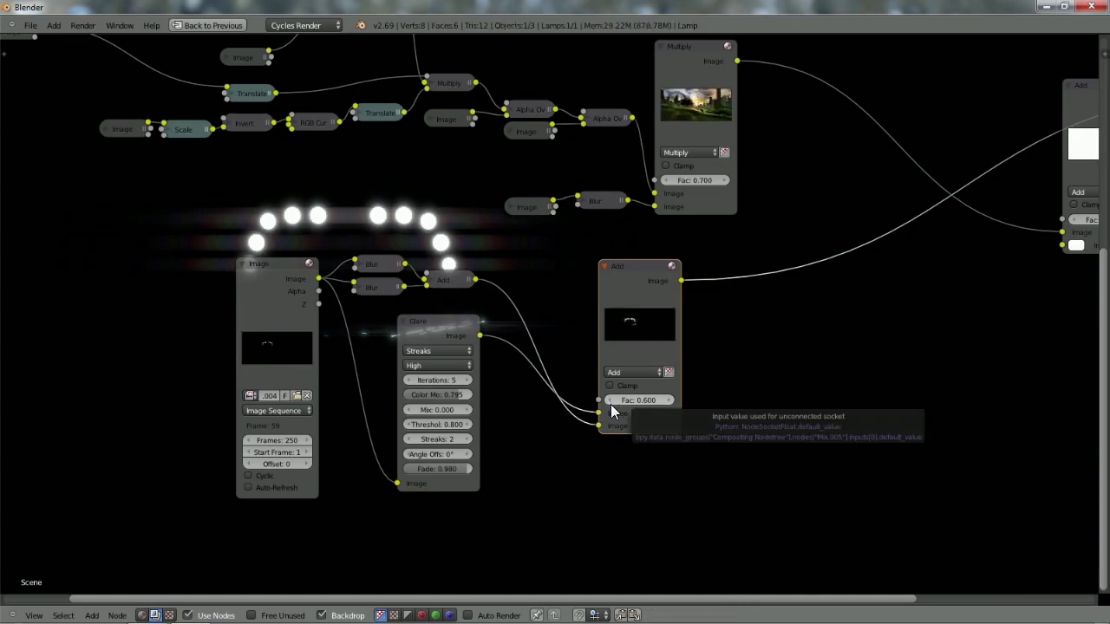
{"action": "left_click", "coordinate": [615, 400]}
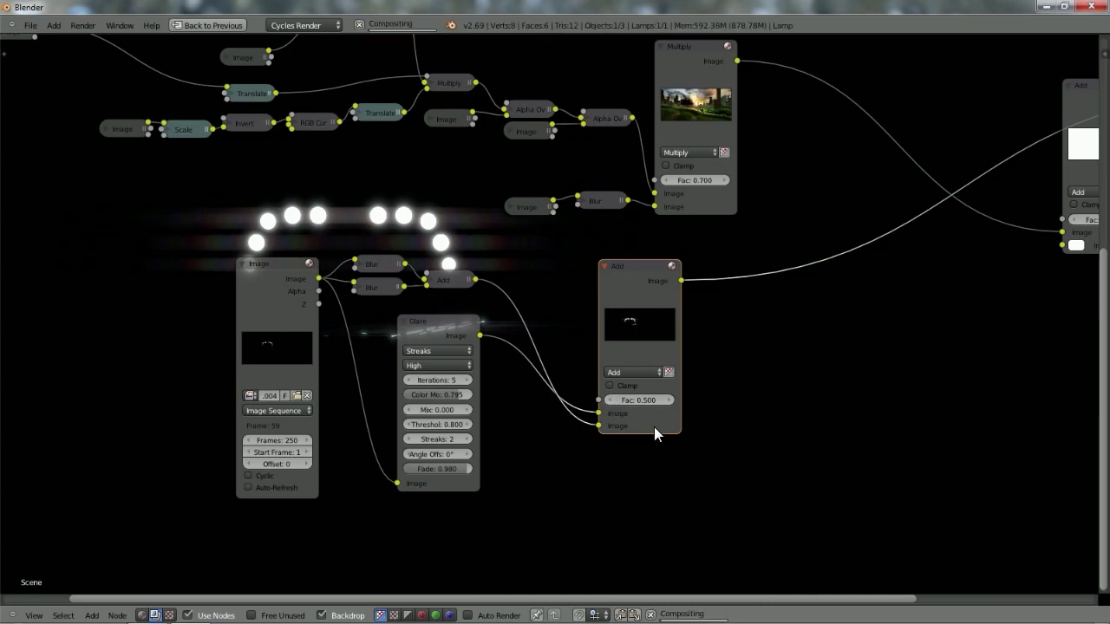
{"action": "left_click", "coordinate": [668, 400]}
{"action": "left_click", "coordinate": [668, 401]}
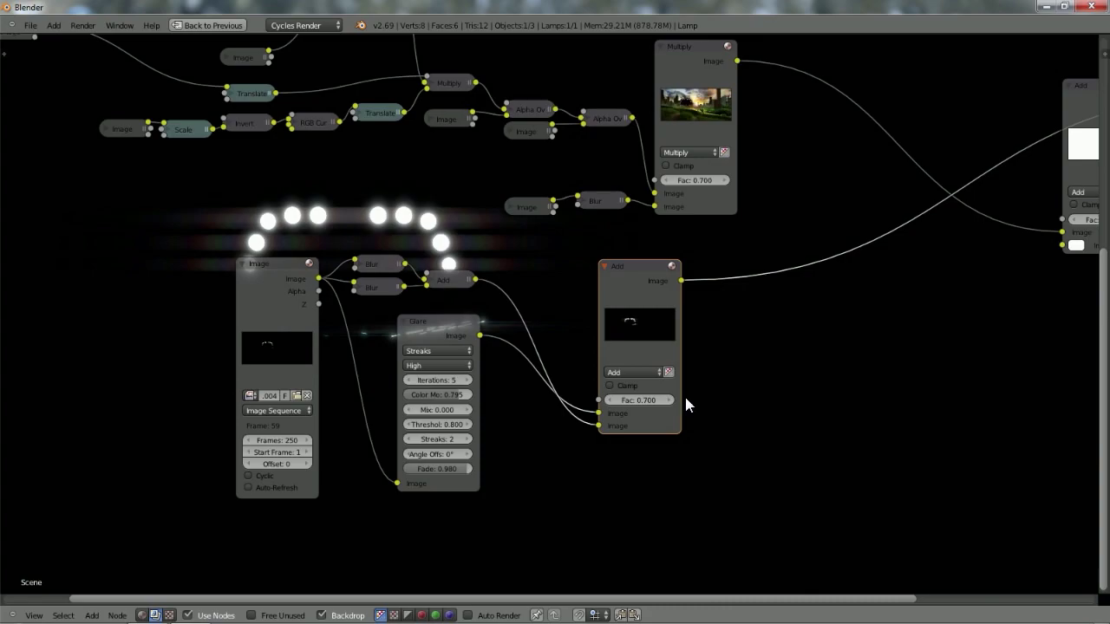
Collapse the lights Add node and place it lower left.
{"action": "left_click", "coordinate": [604, 266]}
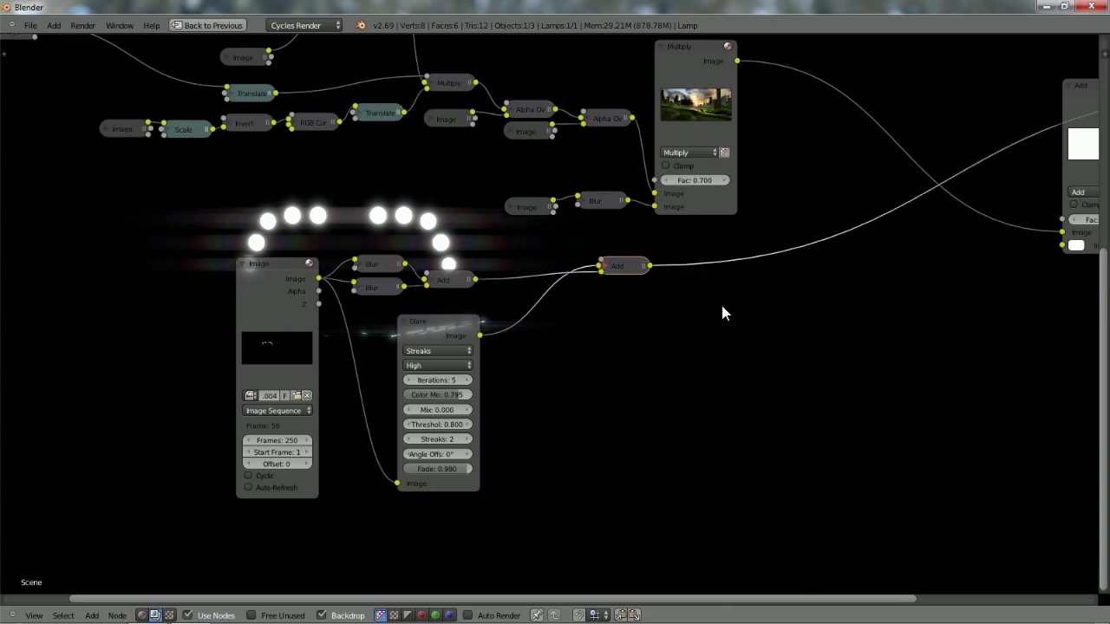
{"action": "key", "text": "g"}
{"action": "left_click", "coordinate": [649, 389]}
{"action": "scroll", "coordinate": [518, 403], "scroll_direction": "down", "scroll_amount": 2}
{"action": "scroll", "coordinate": [518, 403], "scroll_direction": "down", "scroll_amount": 2}
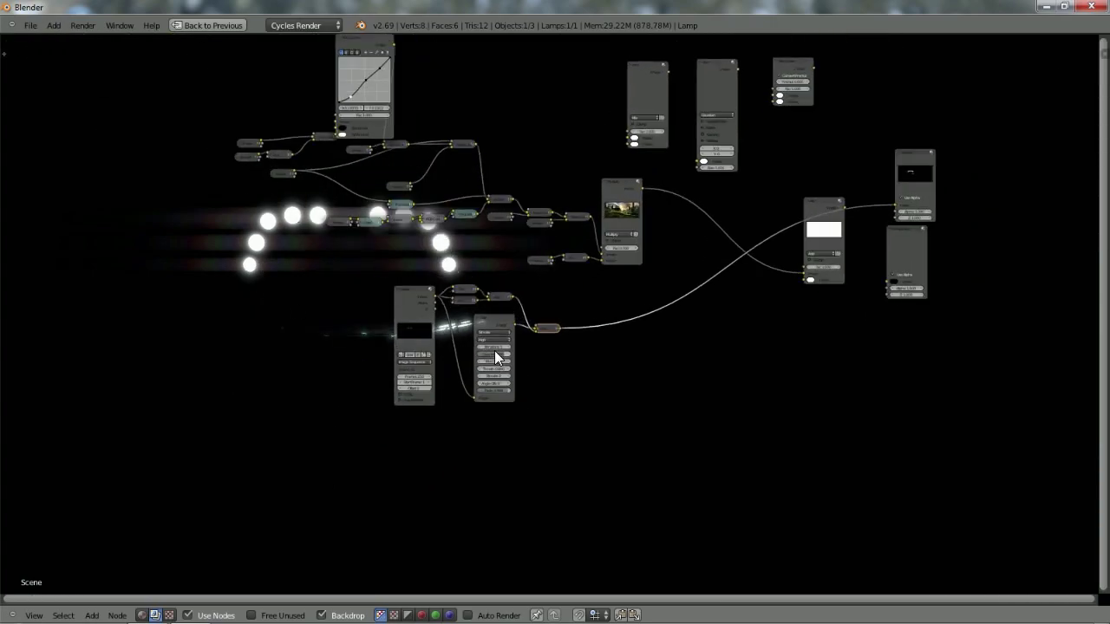
{"action": "scroll", "coordinate": [495, 352], "scroll_direction": "up", "scroll_amount": 3}
{"action": "scroll", "coordinate": [649, 482], "scroll_direction": "up", "scroll_amount": 1}
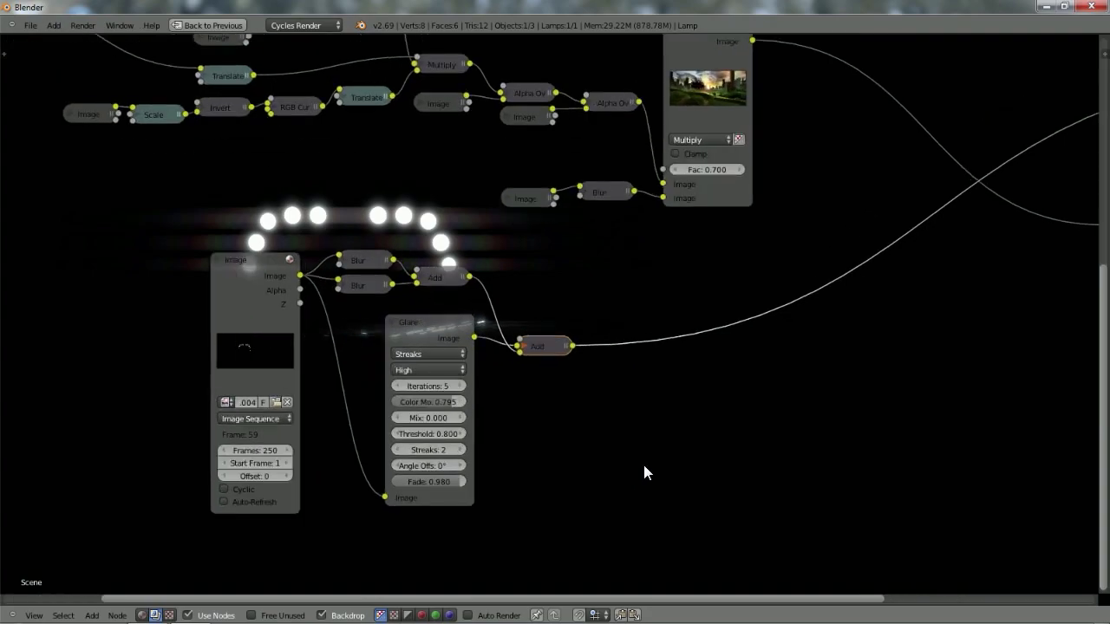
{"action": "scroll", "coordinate": [494, 406], "scroll_direction": "up", "scroll_amount": 1}
{"action": "scroll", "coordinate": [535, 416], "scroll_direction": "down", "scroll_amount": 2}
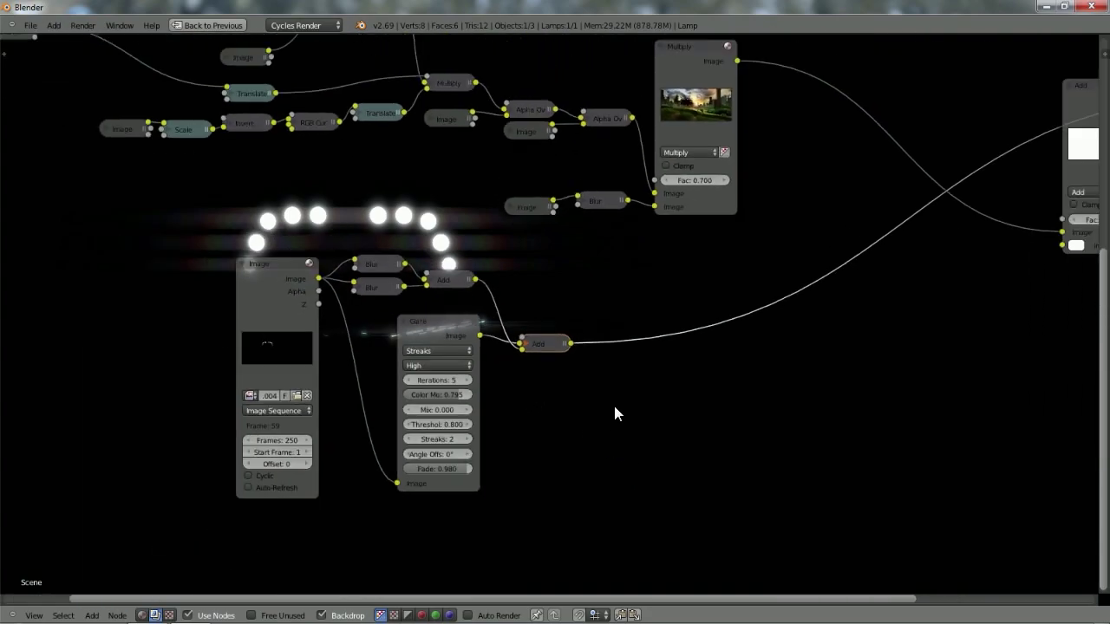
Add an RGB Curves node and drop it onto the link after the lights' Add node.
{"action": "key", "text": "shift+a"}
{"action": "mouse_move", "coordinate": [615, 410]}
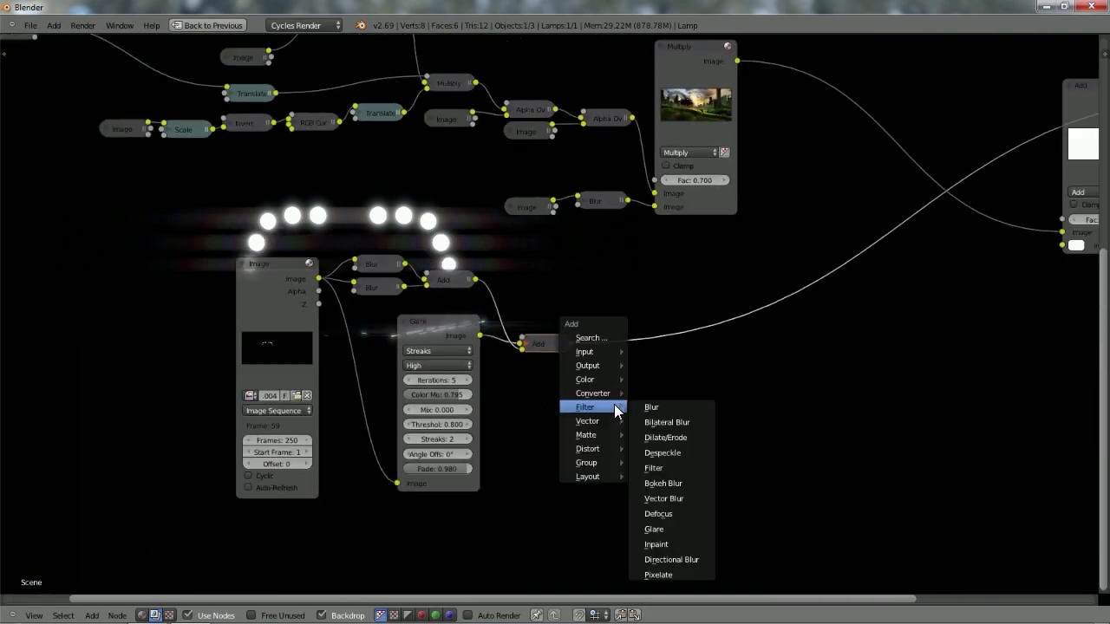
{"action": "mouse_move", "coordinate": [596, 381]}
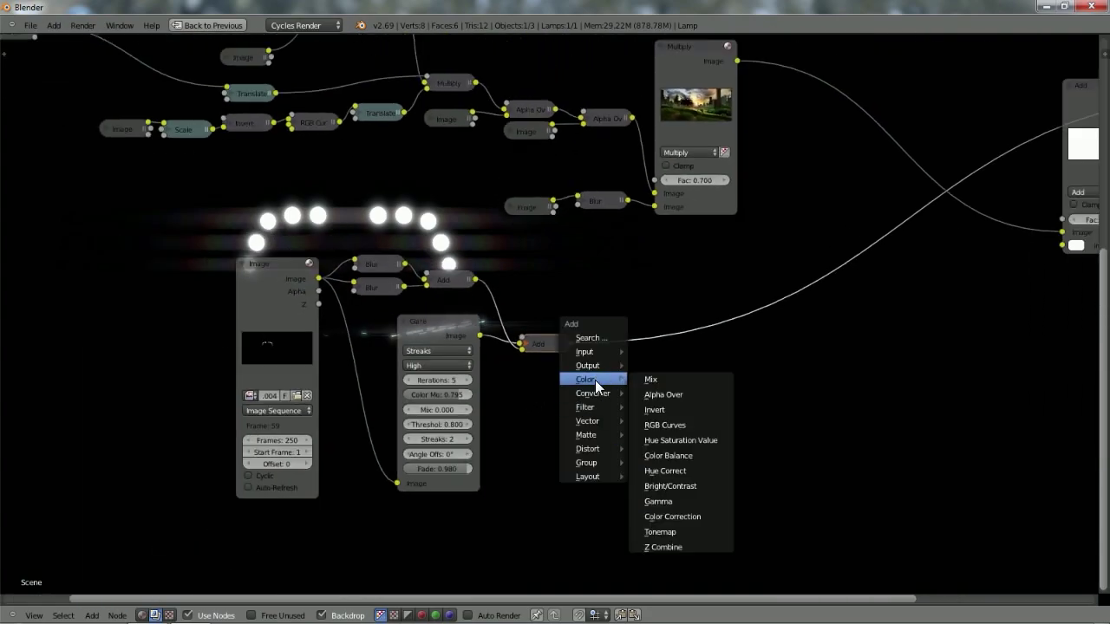
{"action": "left_click", "coordinate": [668, 426]}
{"action": "left_click", "coordinate": [633, 308]}
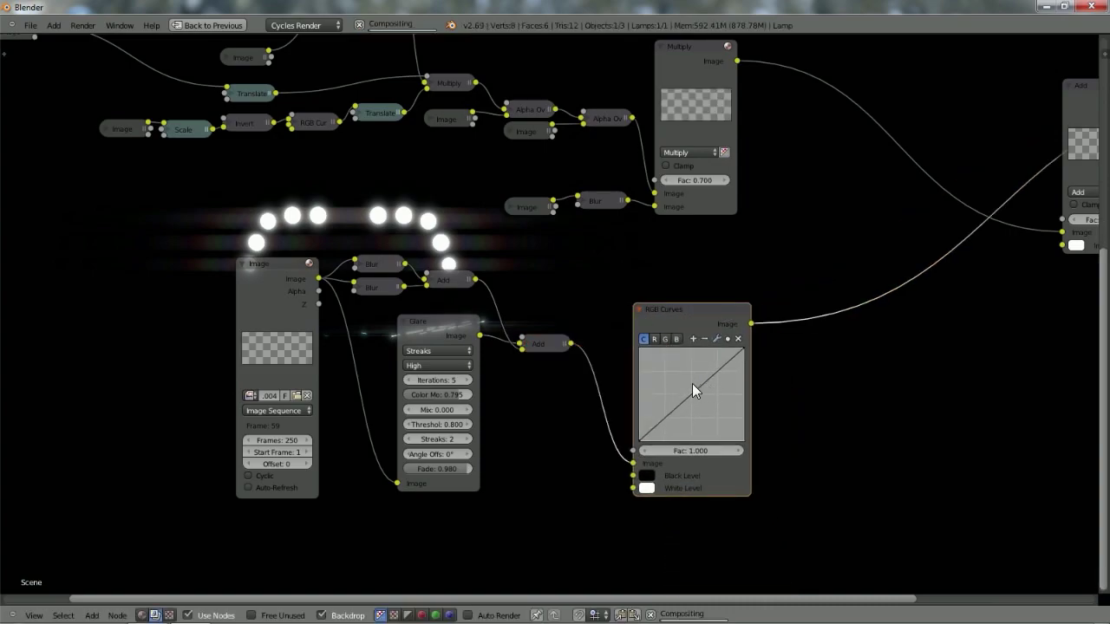
Nudge a point on the blue curve, then bend the red channel curve down to reduce red.
{"action": "left_click", "coordinate": [677, 339]}
{"action": "left_click", "coordinate": [690, 392]}
{"action": "left_click_drag", "start_coordinate": [692, 392], "coordinate": [692, 389]}
{"action": "left_click", "coordinate": [653, 339]}
{"action": "left_click_drag", "start_coordinate": [692, 392], "coordinate": [700, 404]}
Drag the RGB Curves Image output toward the final Add node.
{"action": "scroll", "coordinate": [539, 413], "scroll_direction": "down", "scroll_amount": 5}
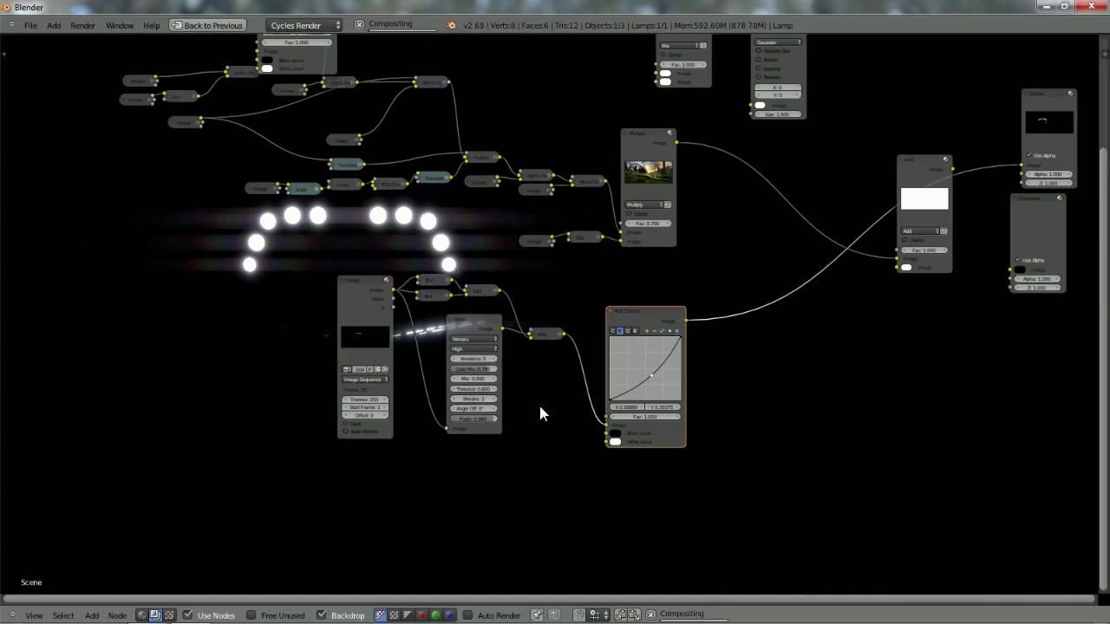
{"action": "scroll", "coordinate": [542, 414], "scroll_direction": "up", "scroll_amount": 1}
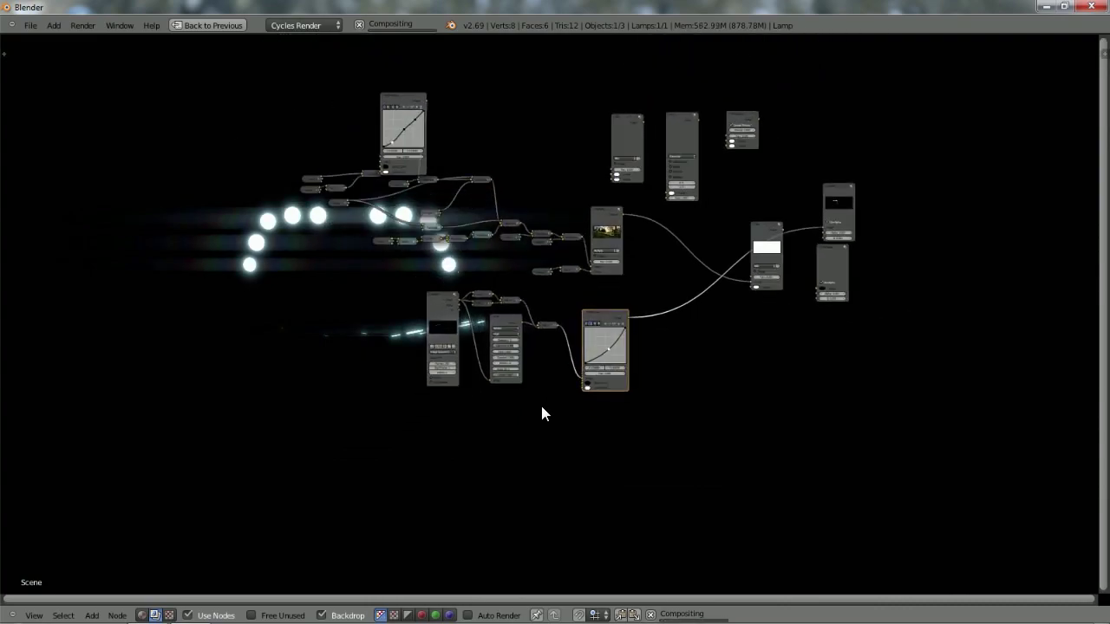
{"action": "scroll", "coordinate": [542, 413], "scroll_direction": "up", "scroll_amount": 2}
{"action": "scroll", "coordinate": [542, 414], "scroll_direction": "down", "scroll_amount": 3}
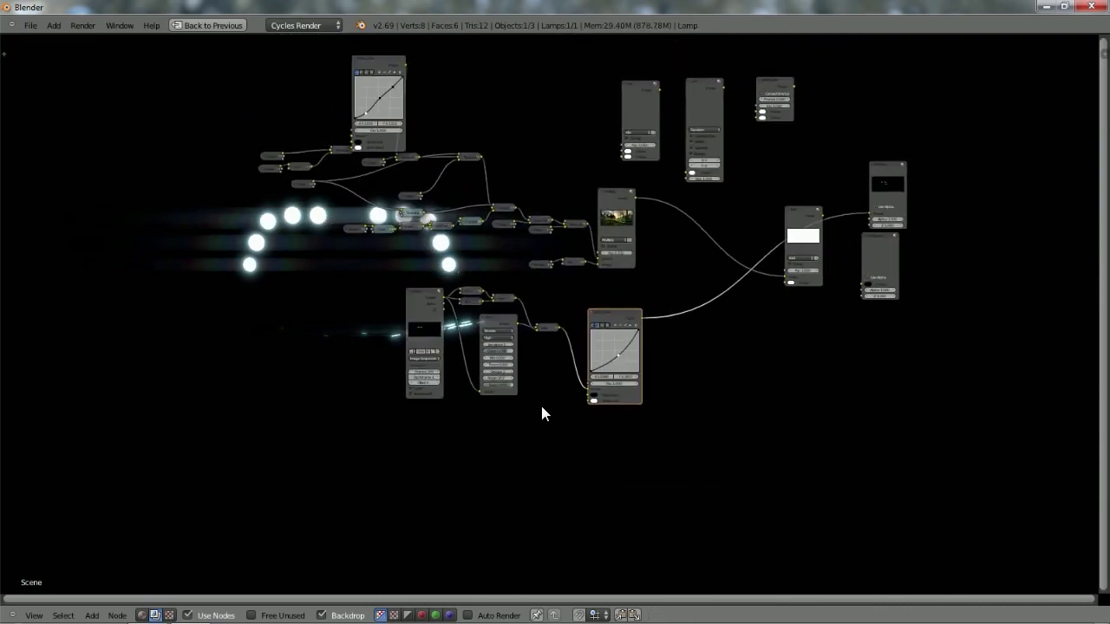
{"action": "scroll", "coordinate": [542, 414], "scroll_direction": "up", "scroll_amount": 1}
{"action": "scroll", "coordinate": [542, 414], "scroll_direction": "down", "scroll_amount": 1}
{"action": "scroll", "coordinate": [542, 413], "scroll_direction": "up", "scroll_amount": 2}
{"action": "scroll", "coordinate": [542, 414], "scroll_direction": "up", "scroll_amount": 2}
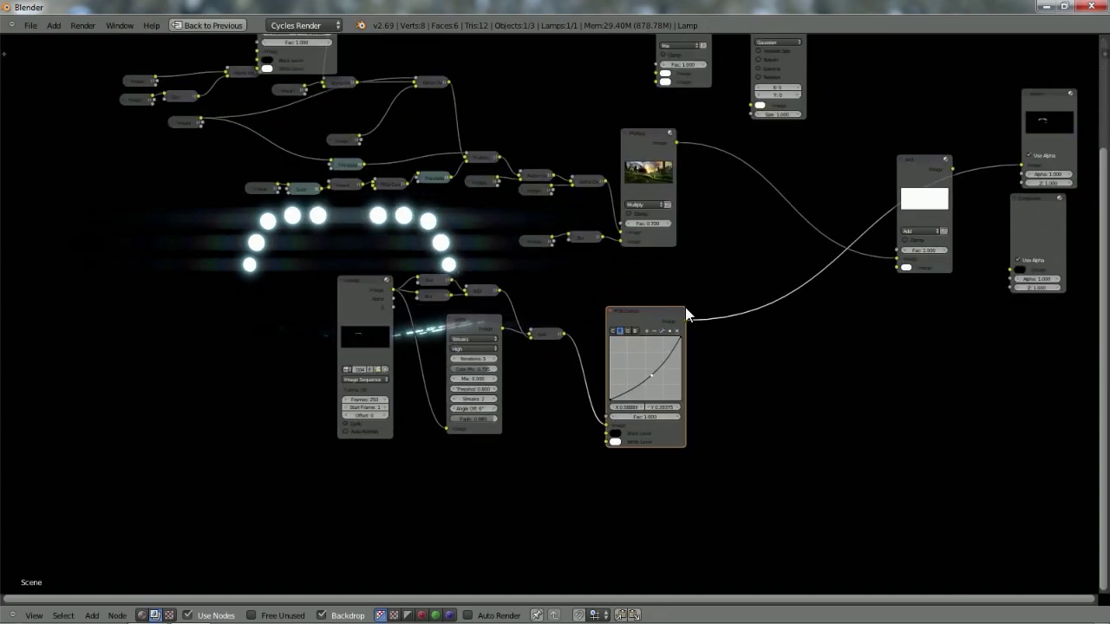
{"action": "left_click_drag", "start_coordinate": [686, 320], "coordinate": [898, 267]}
Connect the RGB Curves output to the final Add node's second Image input.
{"action": "left_click", "coordinate": [920, 164]}
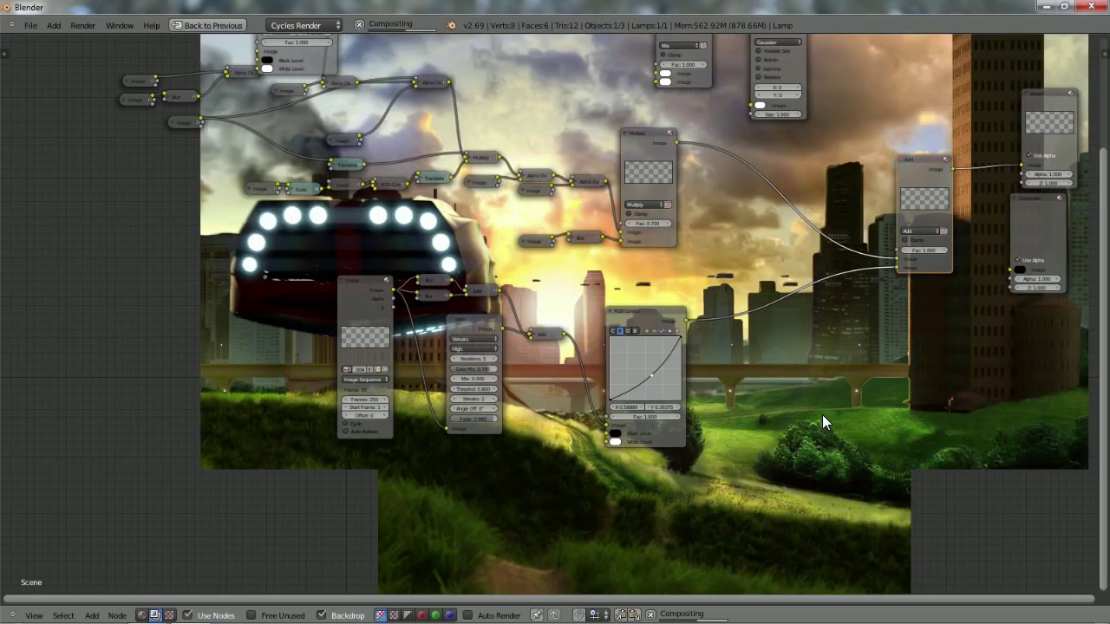
{"action": "scroll", "coordinate": [552, 413], "scroll_direction": "down", "scroll_amount": 5}
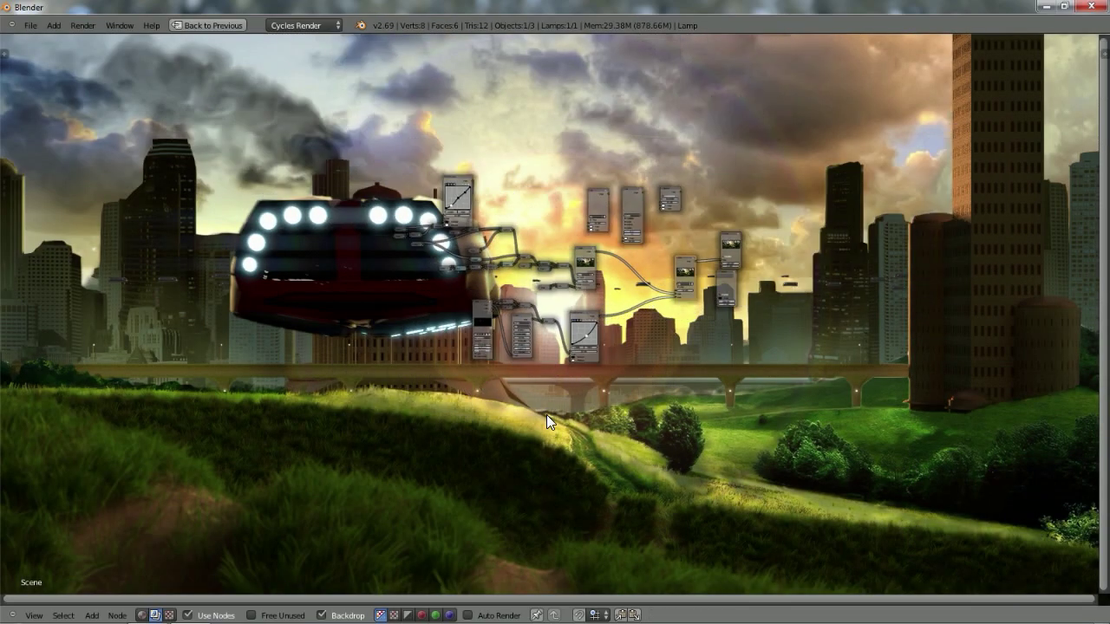
{"action": "scroll", "coordinate": [547, 415], "scroll_direction": "up", "scroll_amount": 1}
{"action": "scroll", "coordinate": [546, 415], "scroll_direction": "up", "scroll_amount": 1}
{"action": "scroll", "coordinate": [546, 414], "scroll_direction": "down", "scroll_amount": 3}
{"action": "scroll", "coordinate": [546, 414], "scroll_direction": "up", "scroll_amount": 6}
{"action": "scroll", "coordinate": [547, 414], "scroll_direction": "up", "scroll_amount": 2}
Set the final Add node's mix factor to 0.700, after trying 0.600.
{"action": "left_click", "coordinate": [965, 240]}
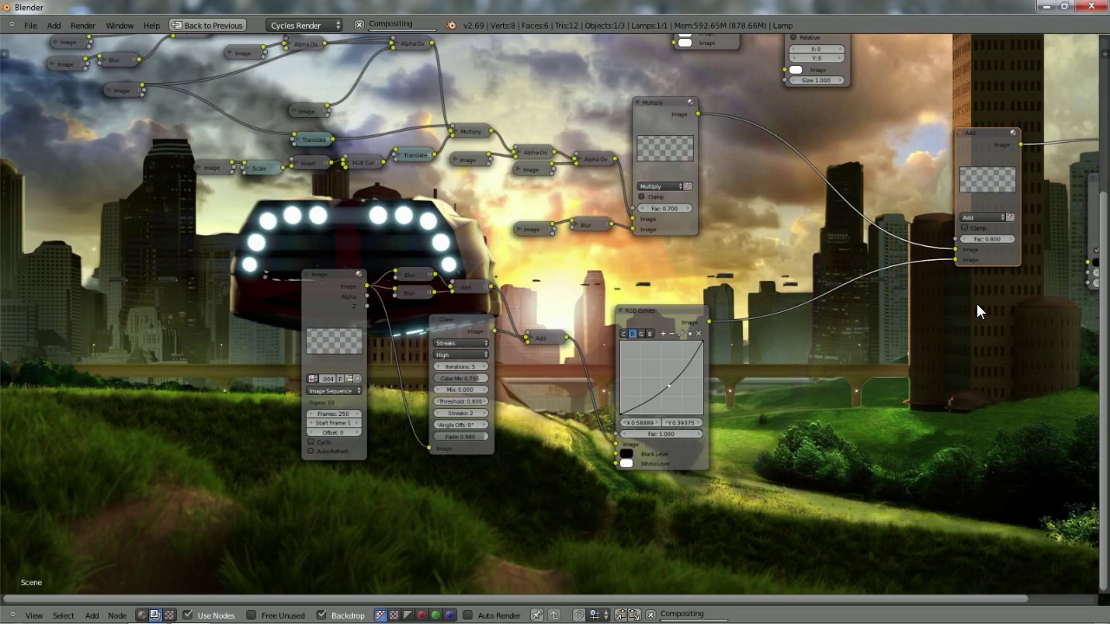
{"action": "left_click", "coordinate": [964, 240]}
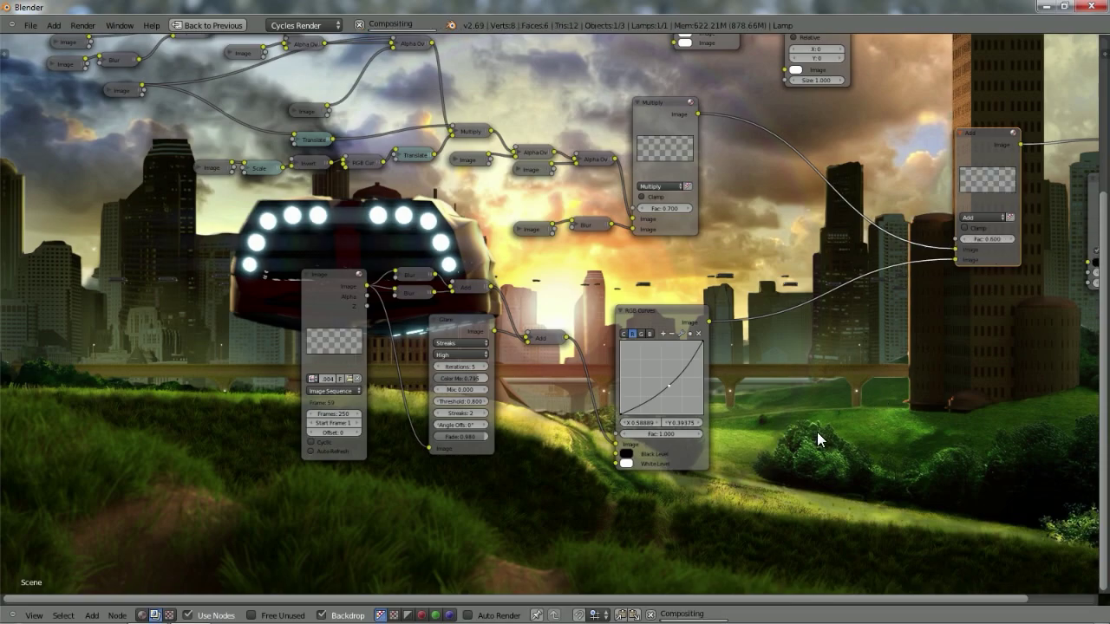
{"action": "scroll", "coordinate": [576, 460], "scroll_direction": "down", "scroll_amount": 5}
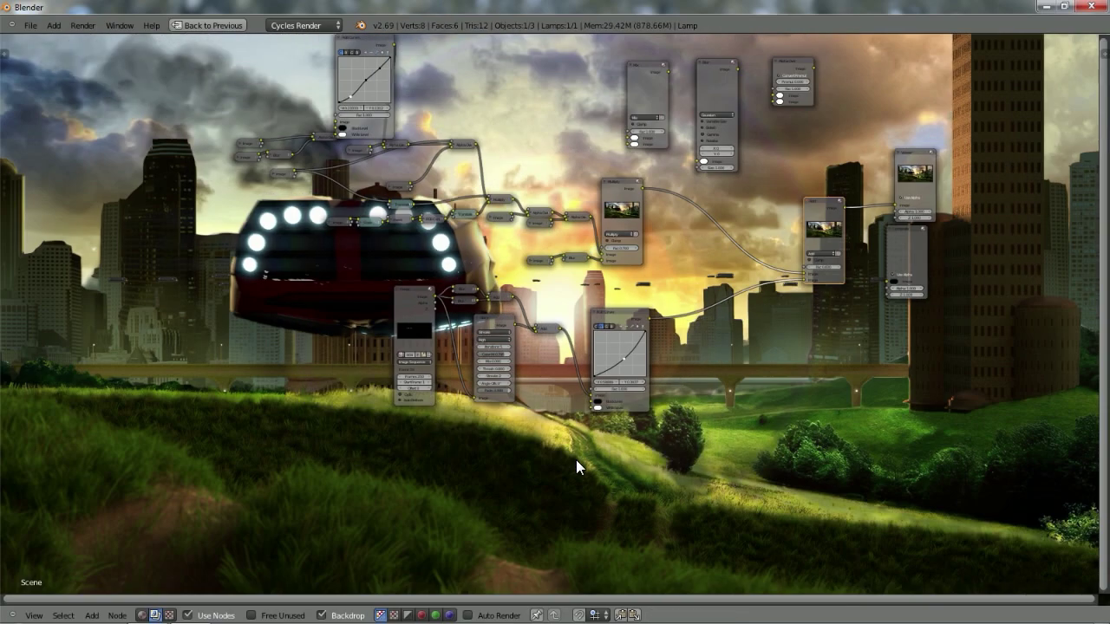
{"action": "scroll", "coordinate": [576, 460], "scroll_direction": "up", "scroll_amount": 5}
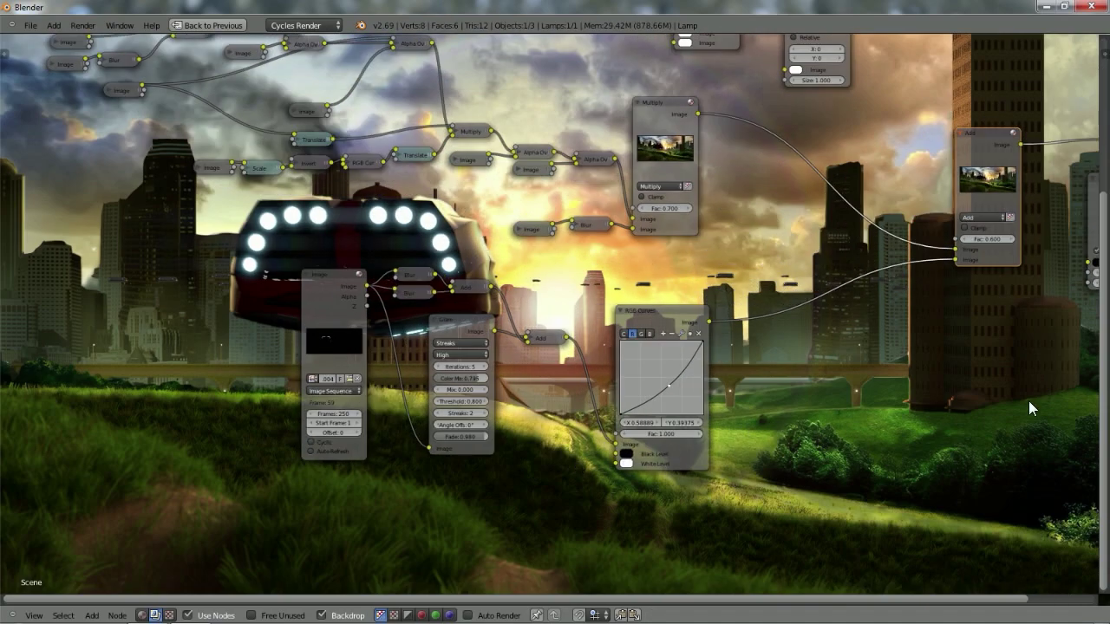
{"action": "left_click", "coordinate": [1011, 239]}
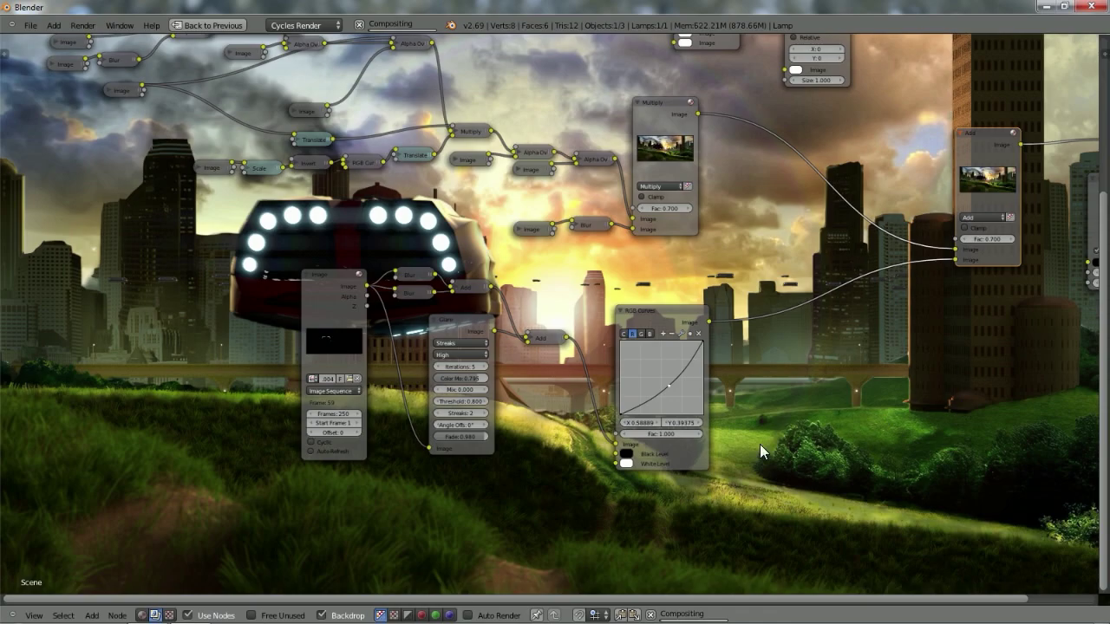
{"action": "scroll", "coordinate": [432, 459], "scroll_direction": "up", "scroll_amount": 2}
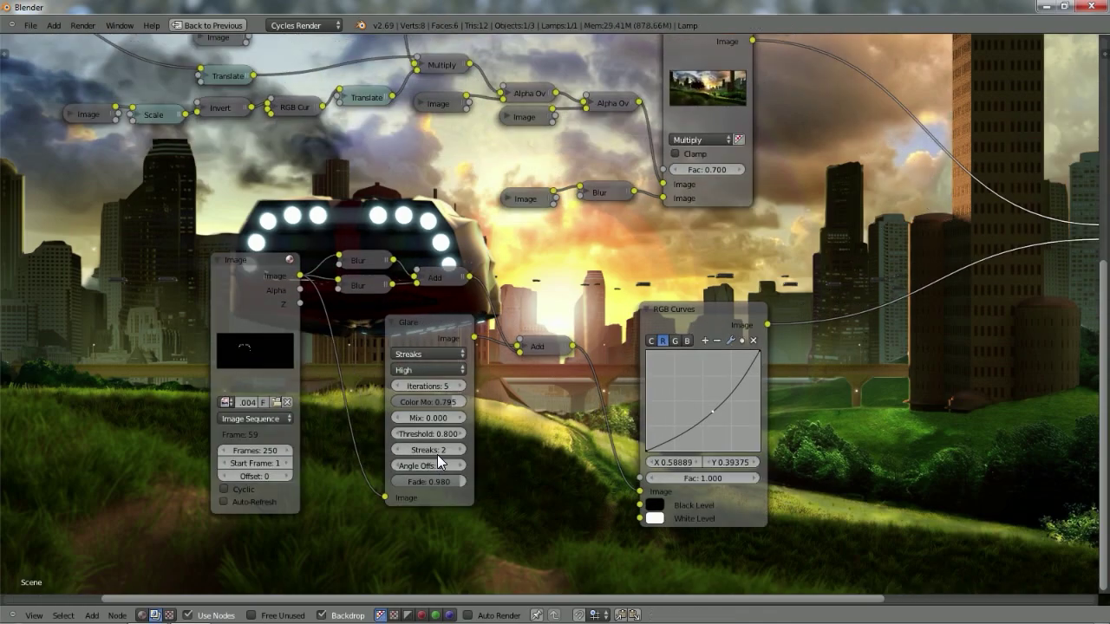
Keep the glare threshold at 0.800, collapse the Glare node, and shift it and the lights Add left.
{"action": "left_click", "coordinate": [395, 434]}
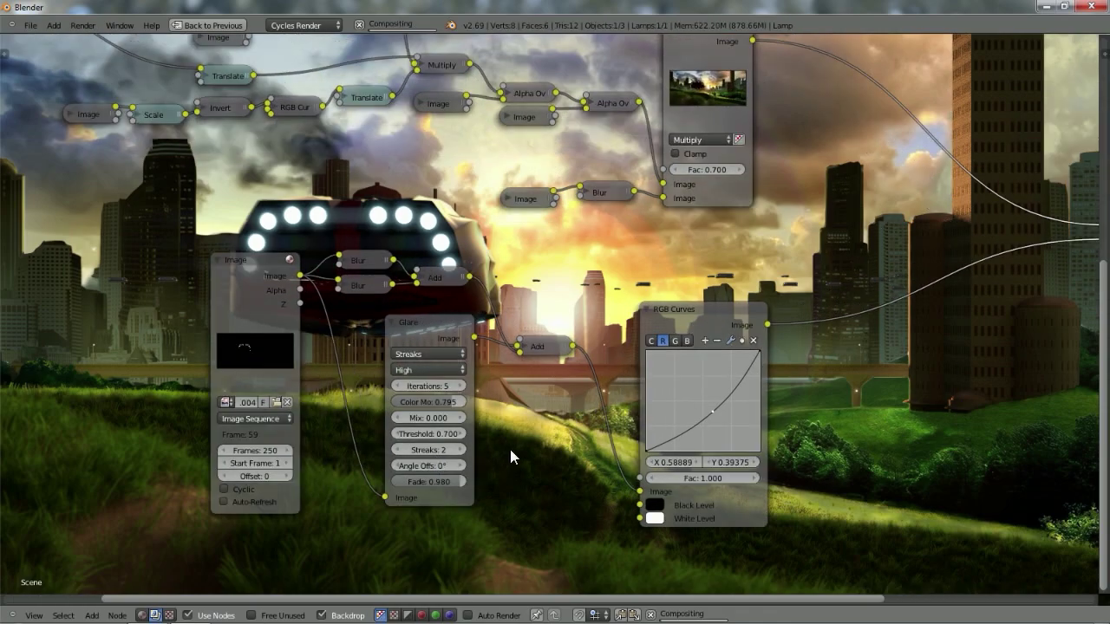
{"action": "left_click", "coordinate": [463, 436]}
{"action": "left_click", "coordinate": [392, 324]}
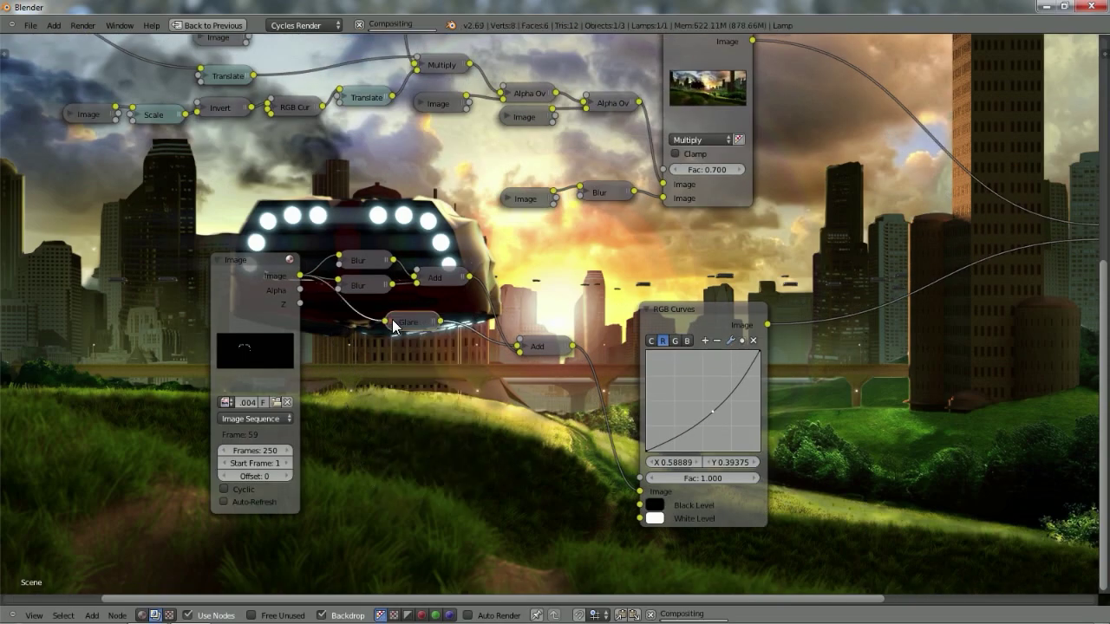
{"action": "key", "text": "g"}
{"action": "left_click", "coordinate": [428, 385]}
{"action": "left_click_drag", "start_coordinate": [547, 347], "coordinate": [498, 317]}
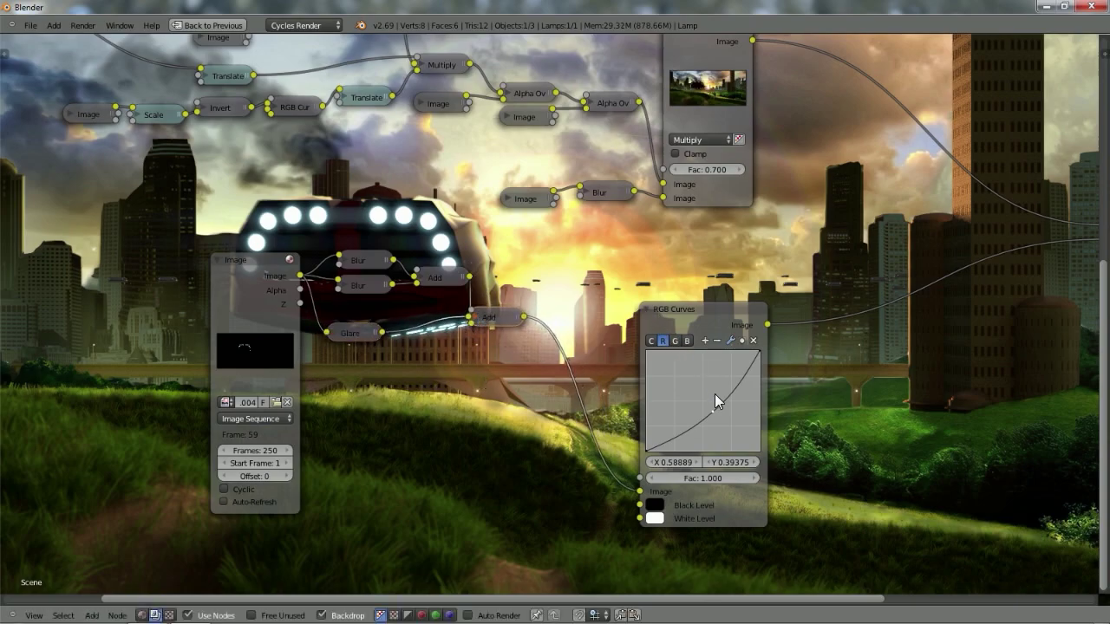
Fine-tune the red curve point and collapse the RGB Curves node in place.
{"action": "left_click_drag", "start_coordinate": [712, 412], "coordinate": [713, 414]}
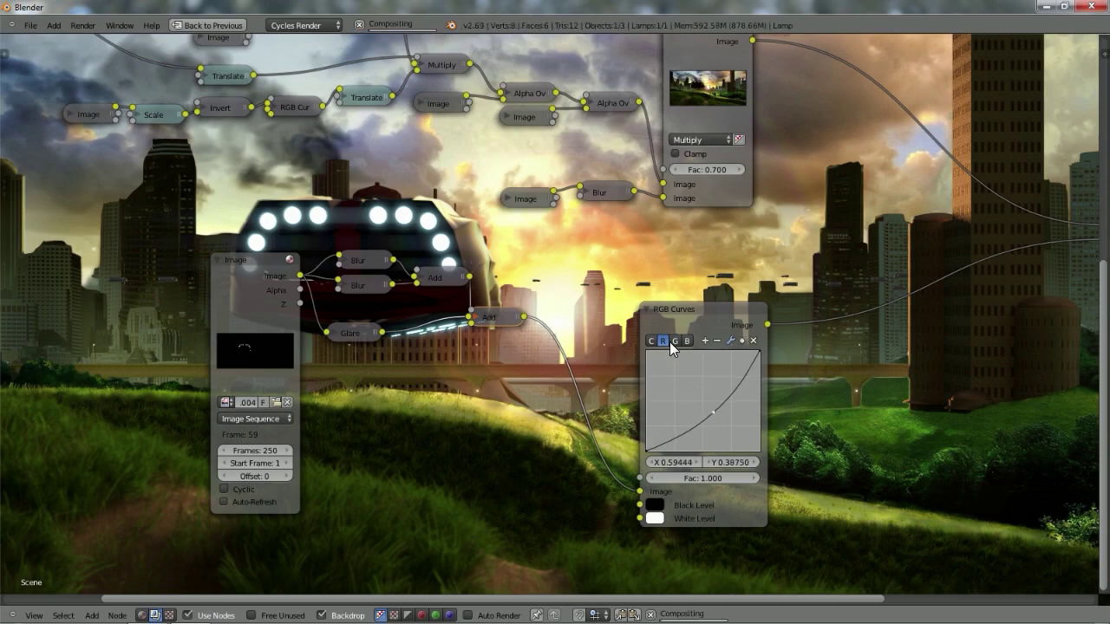
{"action": "scroll", "coordinate": [527, 425], "scroll_direction": "down", "scroll_amount": 3}
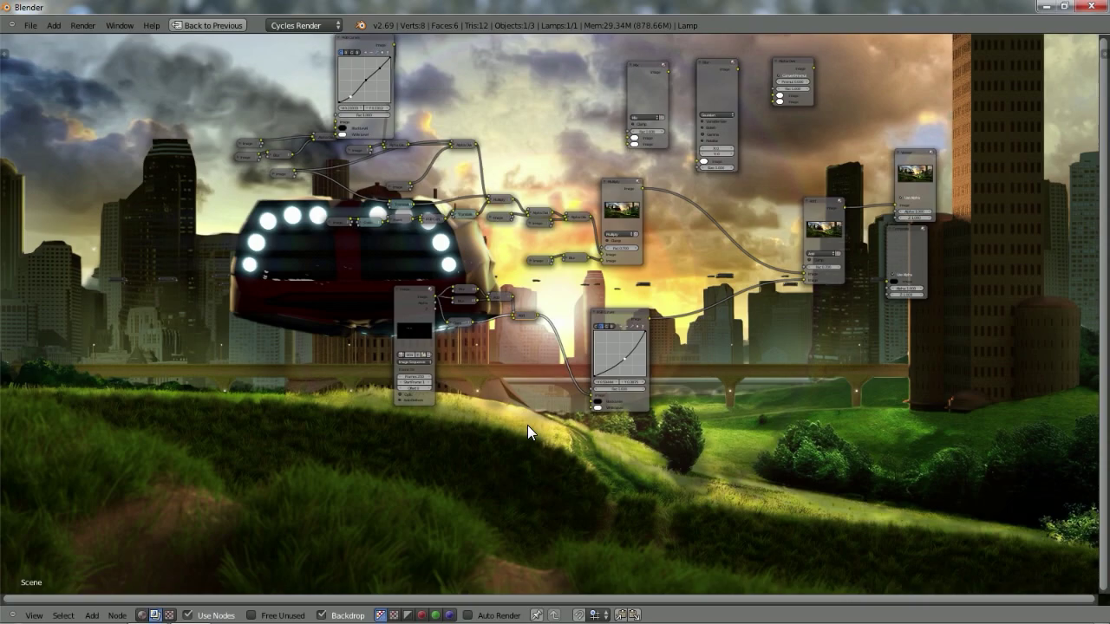
{"action": "scroll", "coordinate": [527, 425], "scroll_direction": "up", "scroll_amount": 3}
{"action": "left_click", "coordinate": [616, 311]}
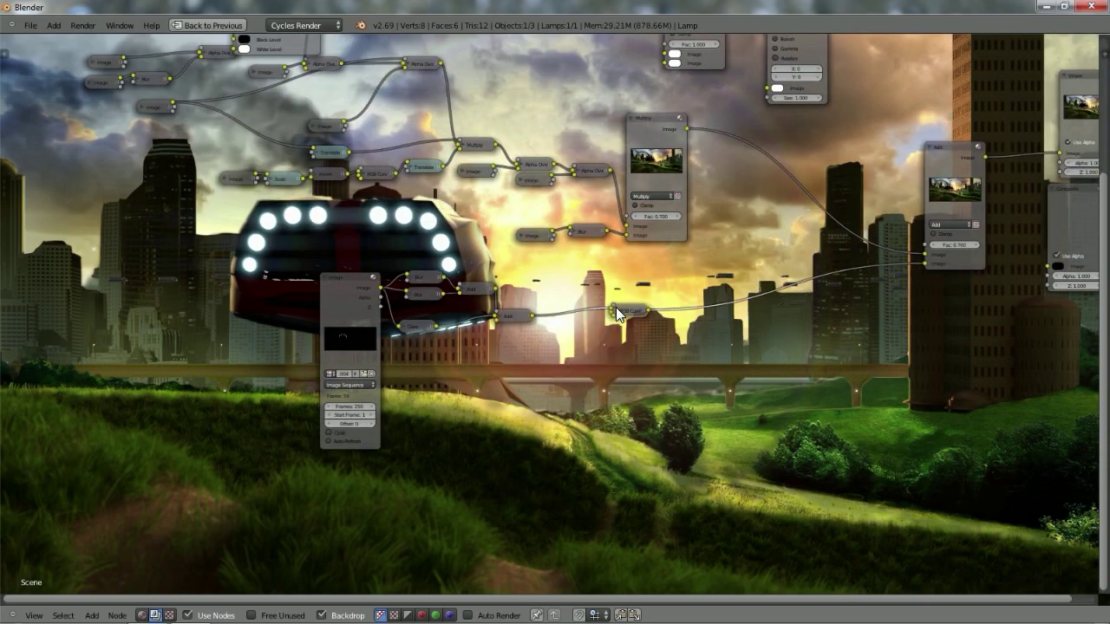
{"action": "key", "text": "g"}
{"action": "left_click", "coordinate": [633, 361]}
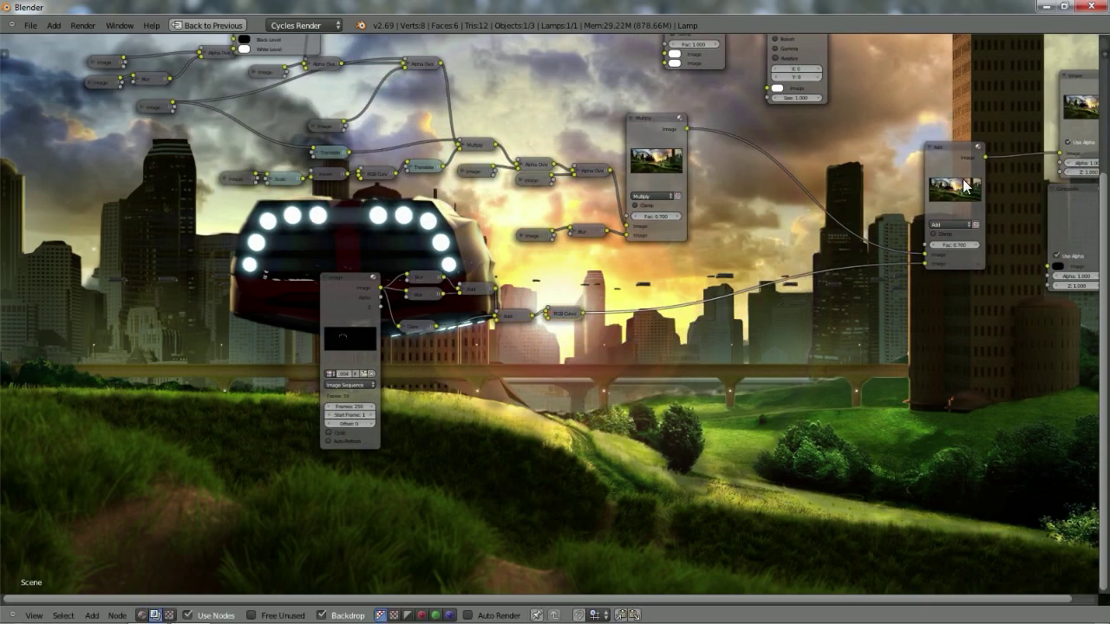
Move the final Add node further left in the tree.
{"action": "right_click", "coordinate": [928, 144]}
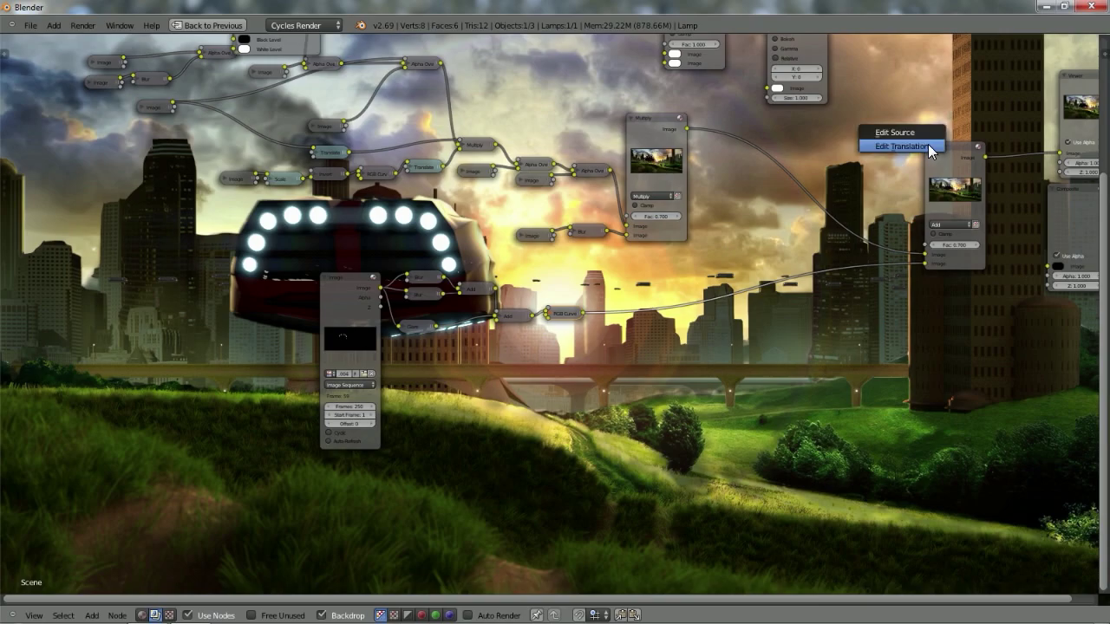
{"action": "left_click", "coordinate": [961, 159]}
{"action": "key", "text": "g"}
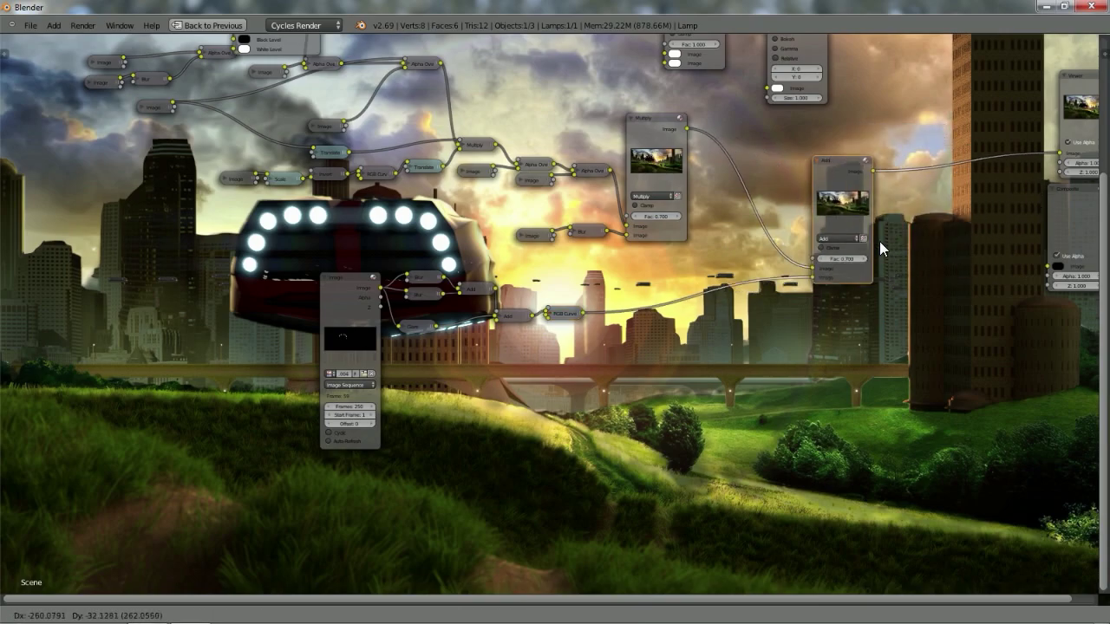
{"action": "left_click", "coordinate": [782, 243]}
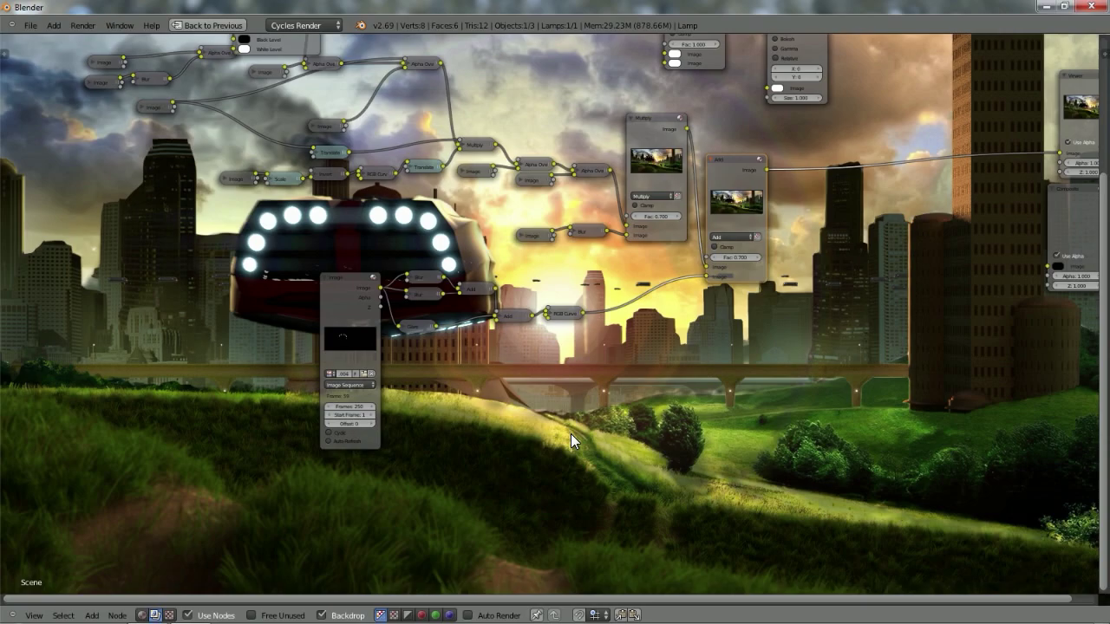
{"action": "scroll", "coordinate": [571, 441], "scroll_direction": "down", "scroll_amount": 4}
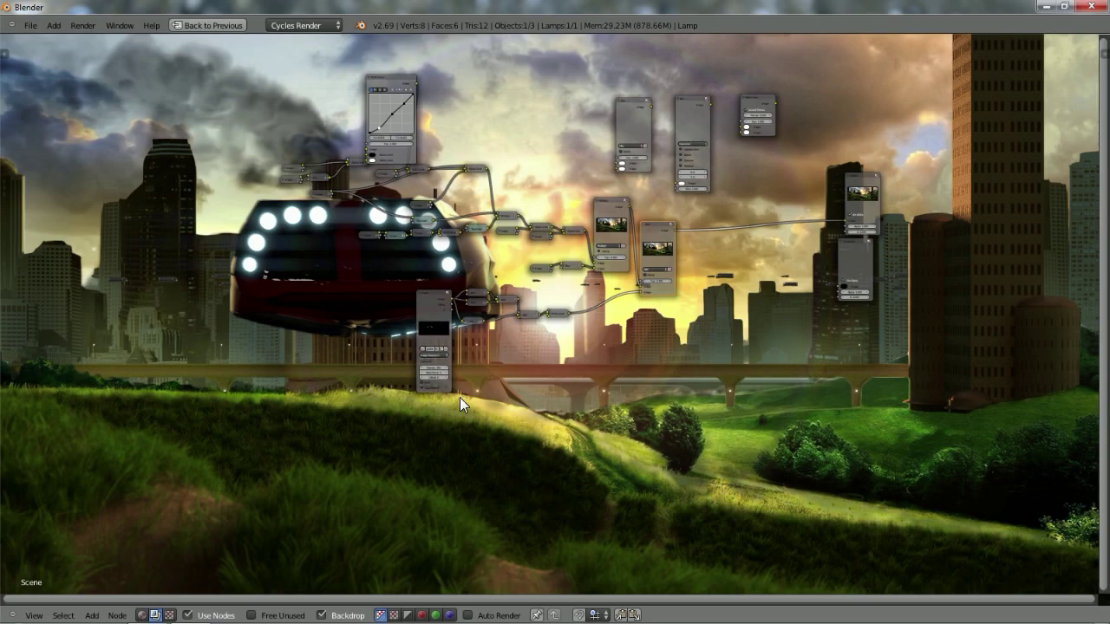
{"action": "scroll", "coordinate": [659, 356], "scroll_direction": "up", "scroll_amount": 2}
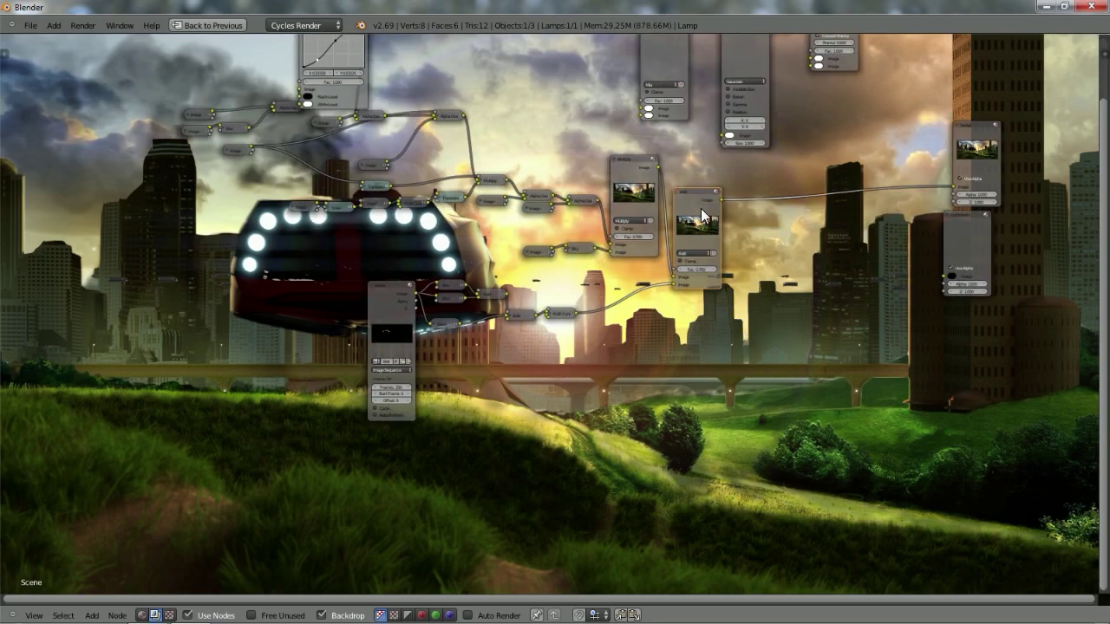
Duplicate the Add node and place the copy below and to the right.
{"action": "key", "text": "shift+d"}
{"action": "left_click", "coordinate": [867, 358]}
{"action": "scroll", "coordinate": [771, 172], "scroll_direction": "down", "scroll_amount": 2}
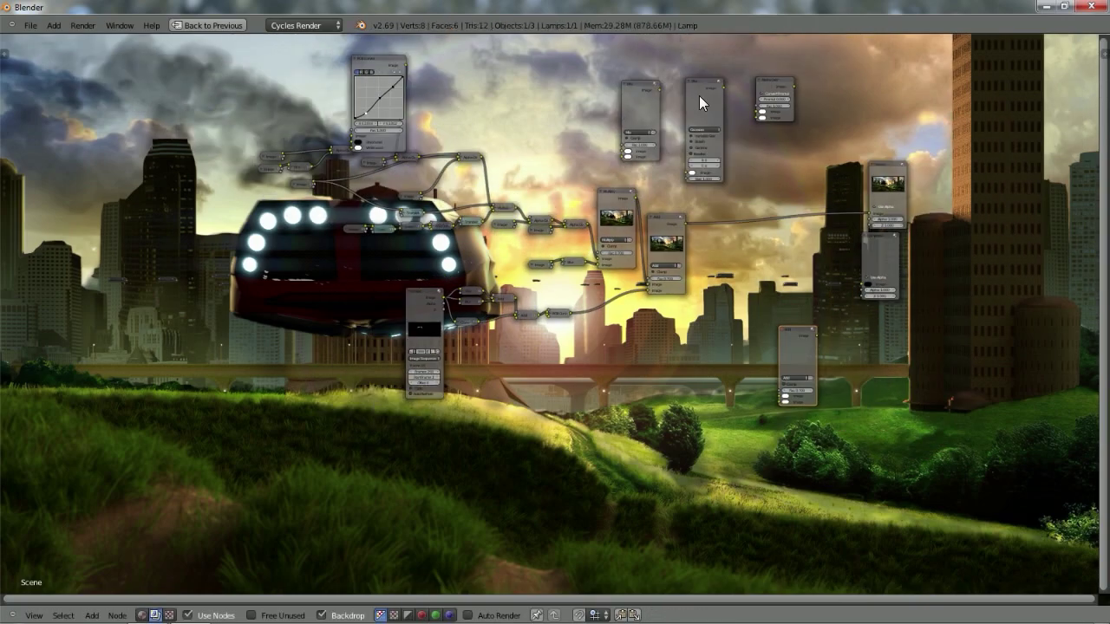
Place a duplicate Blur node beside the new Add node and raise that Add node above it.
{"action": "key", "text": "shift+d"}
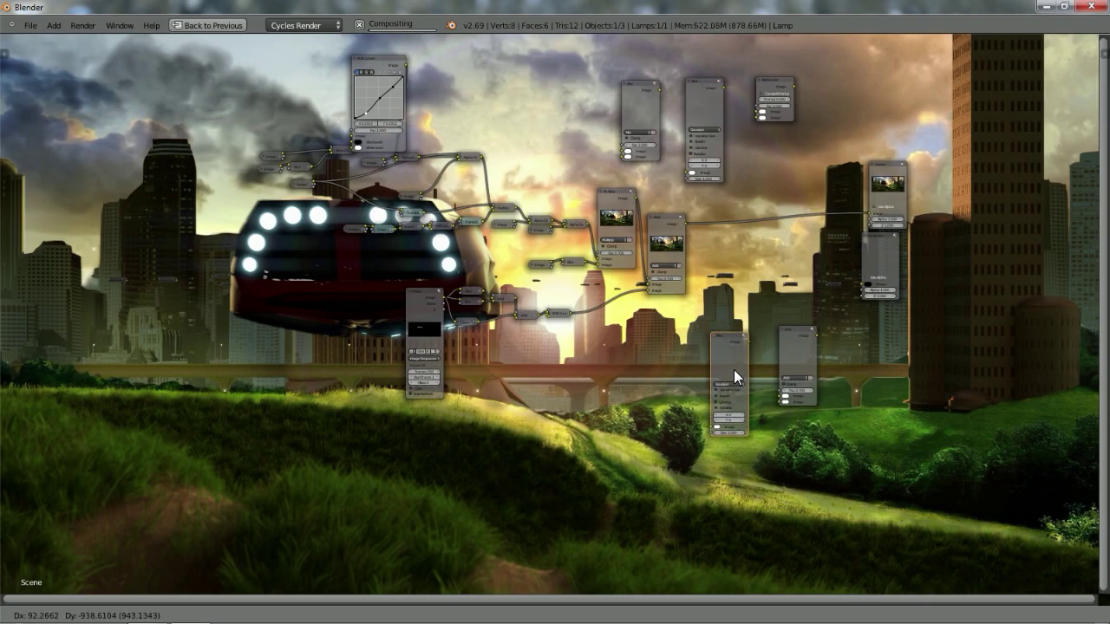
{"action": "left_click", "coordinate": [741, 354]}
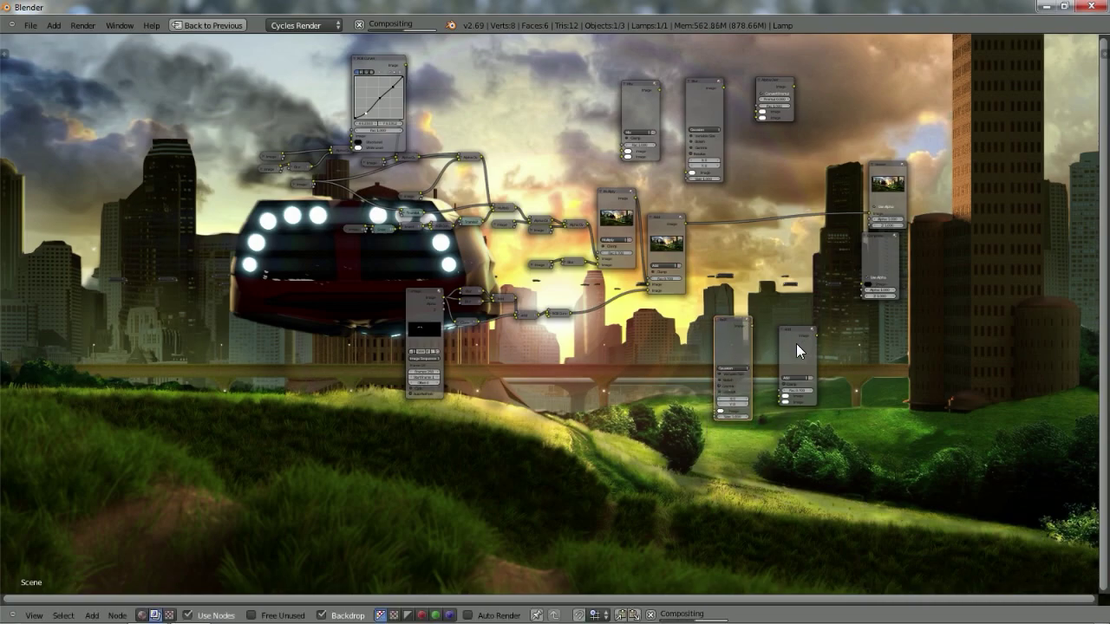
{"action": "left_click_drag", "start_coordinate": [794, 345], "coordinate": [793, 266]}
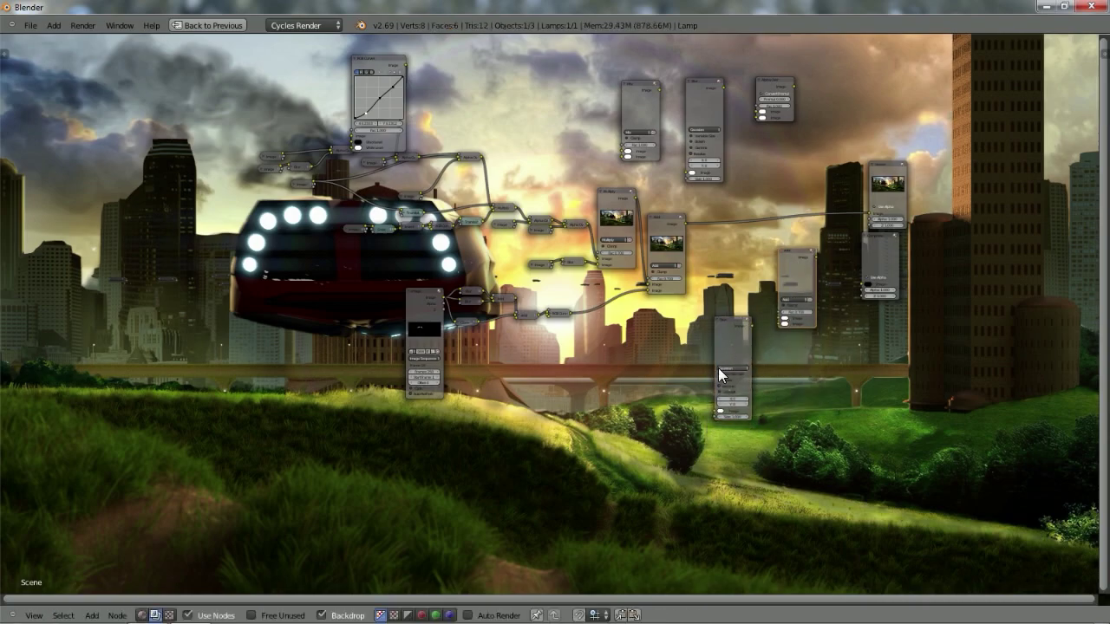
{"action": "mouse_move", "coordinate": [260, 620]}
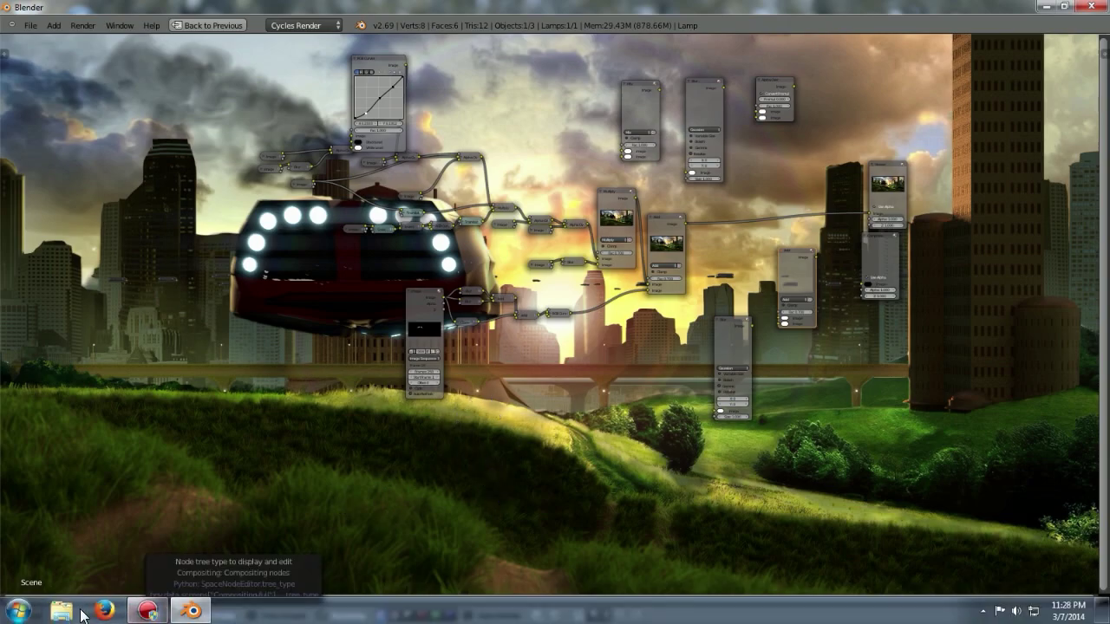
In Explorer, browse to Pictures > bullet train > speederanim > light pass.
{"action": "left_click", "coordinate": [61, 616]}
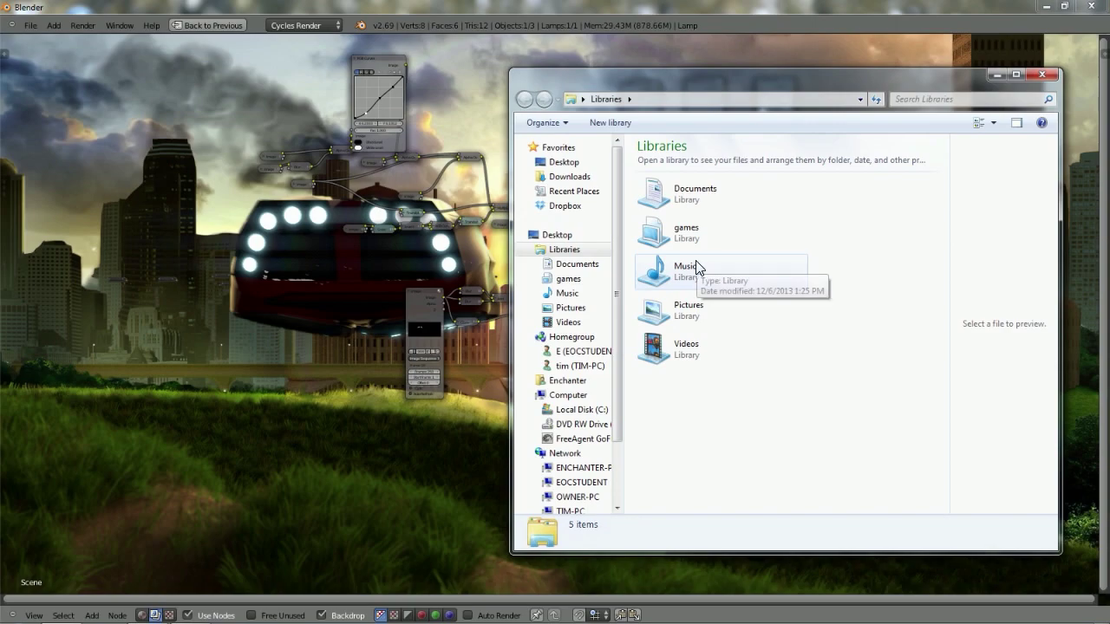
{"action": "double_click", "coordinate": [697, 312]}
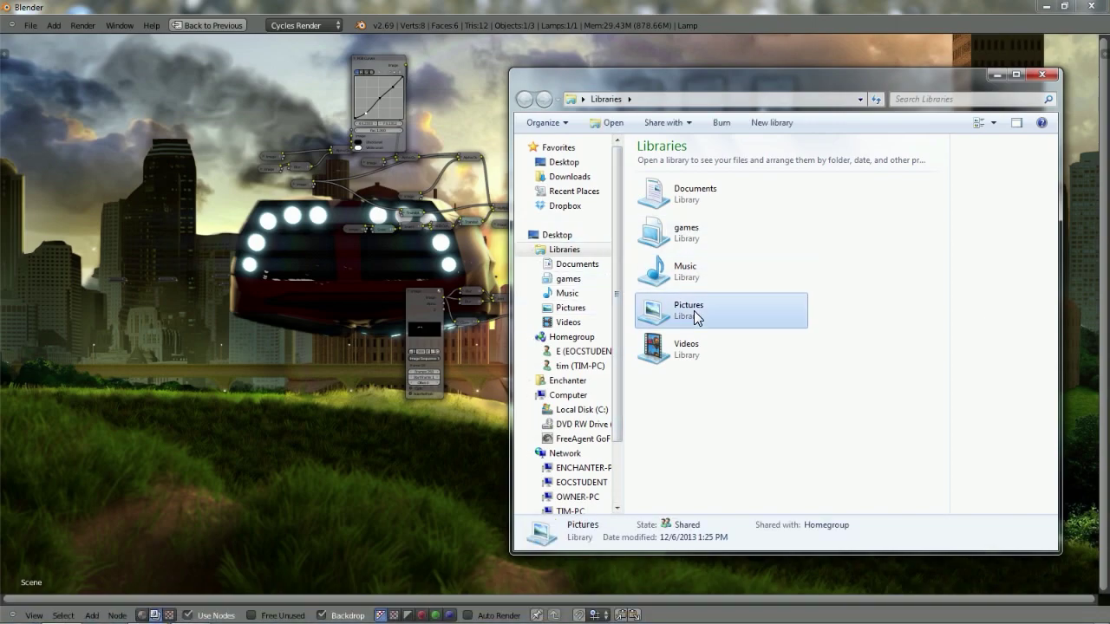
{"action": "double_click", "coordinate": [757, 246]}
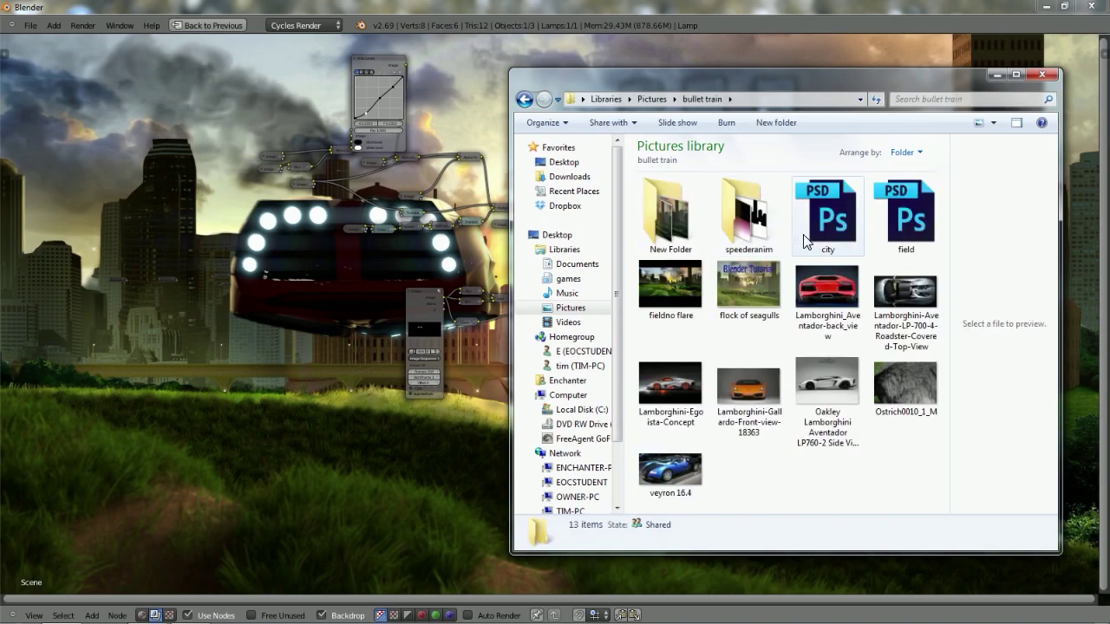
{"action": "double_click", "coordinate": [746, 217]}
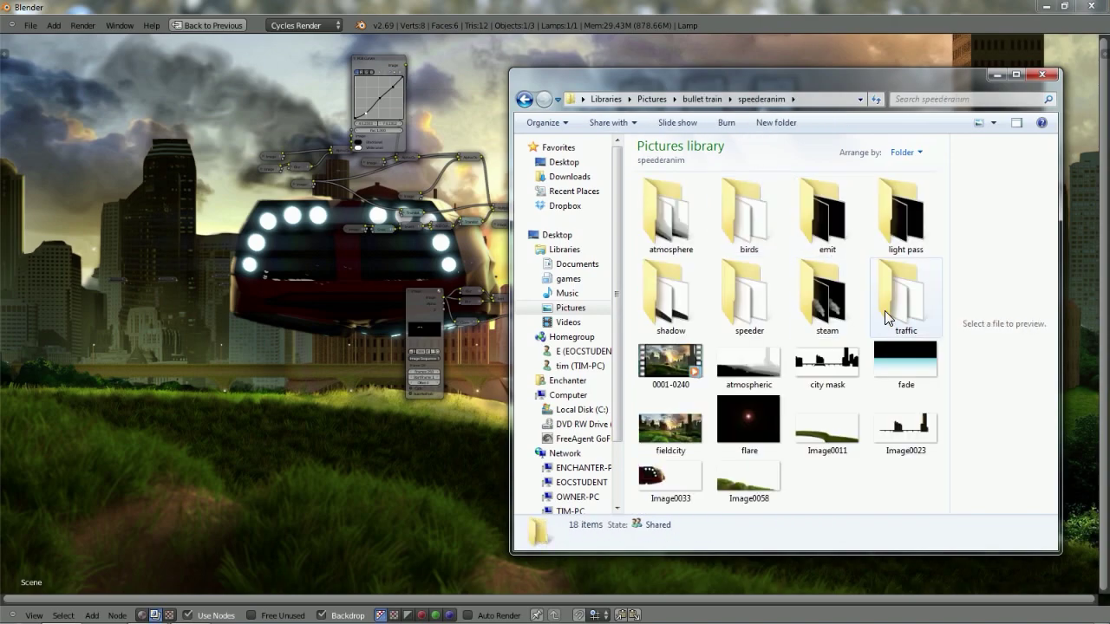
{"action": "double_click", "coordinate": [904, 217]}
{"action": "scroll", "coordinate": [915, 358], "scroll_direction": "down", "scroll_amount": 5}
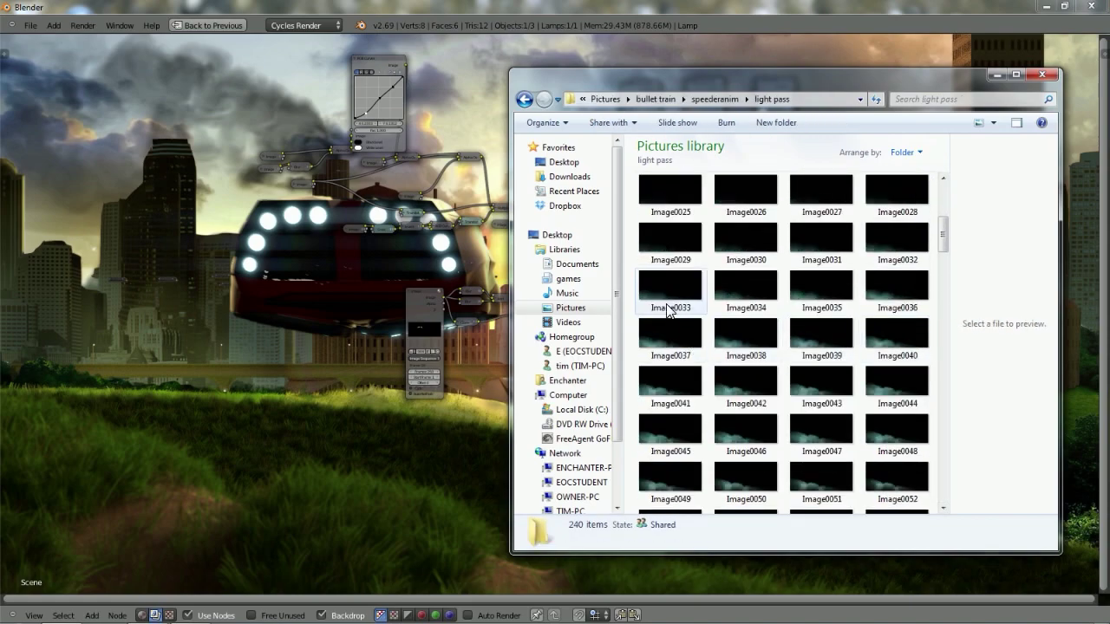
Preview Image0037 in Photo Viewer, step through the next glowing grass frames, then close it.
{"action": "double_click", "coordinate": [669, 341]}
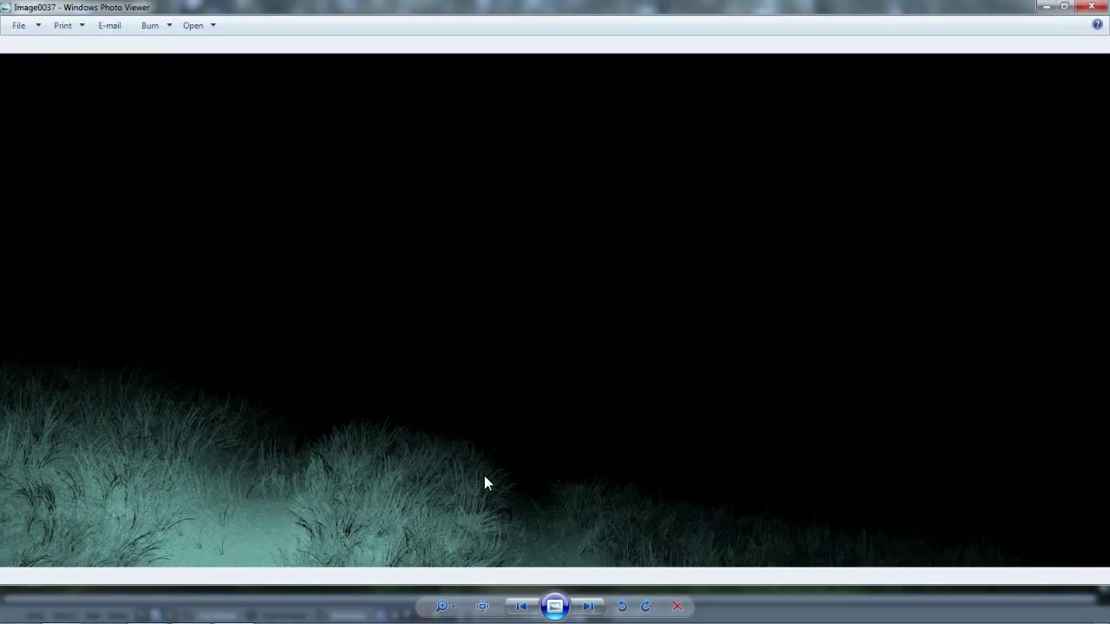
{"action": "left_click", "coordinate": [588, 606]}
{"action": "left_click", "coordinate": [588, 606]}
{"action": "left_click", "coordinate": [588, 606]}
{"action": "left_click", "coordinate": [588, 606]}
{"action": "left_click", "coordinate": [588, 607]}
{"action": "left_click", "coordinate": [588, 606]}
{"action": "left_click", "coordinate": [588, 607]}
{"action": "left_click", "coordinate": [588, 606]}
{"action": "left_click", "coordinate": [588, 607]}
{"action": "left_click", "coordinate": [588, 606]}
{"action": "left_click", "coordinate": [590, 609]}
{"action": "left_click", "coordinate": [589, 609]}
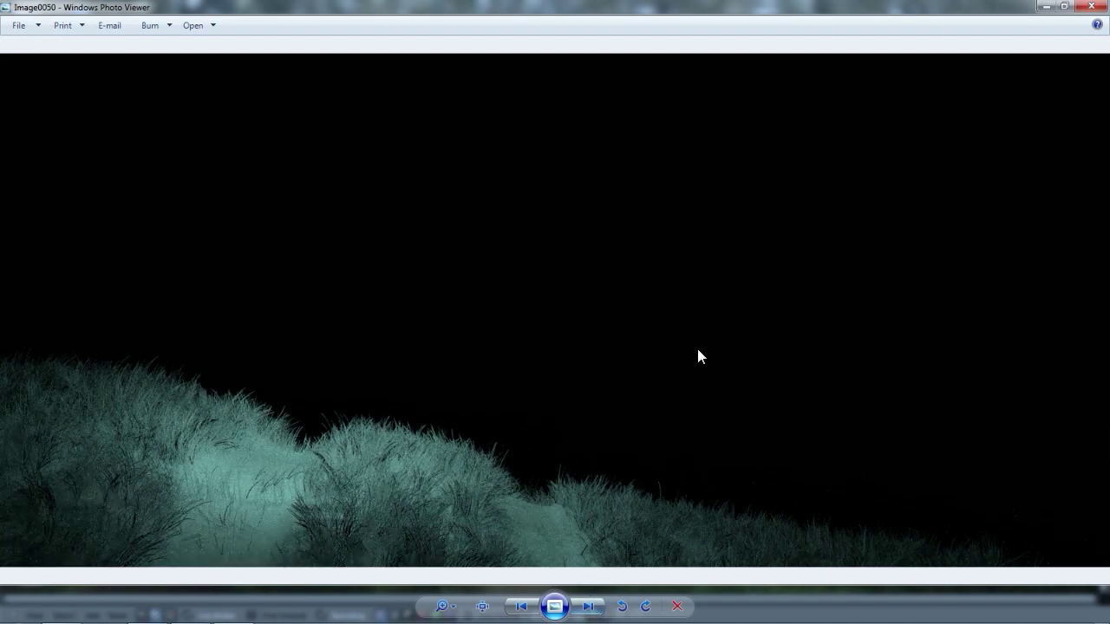
{"action": "left_click", "coordinate": [1091, 7]}
Drag Image0001 into the compositor as an Image node, close Explorer, and place it beside the Blur copy.
{"action": "scroll", "coordinate": [746, 252], "scroll_direction": "up", "scroll_amount": 3}
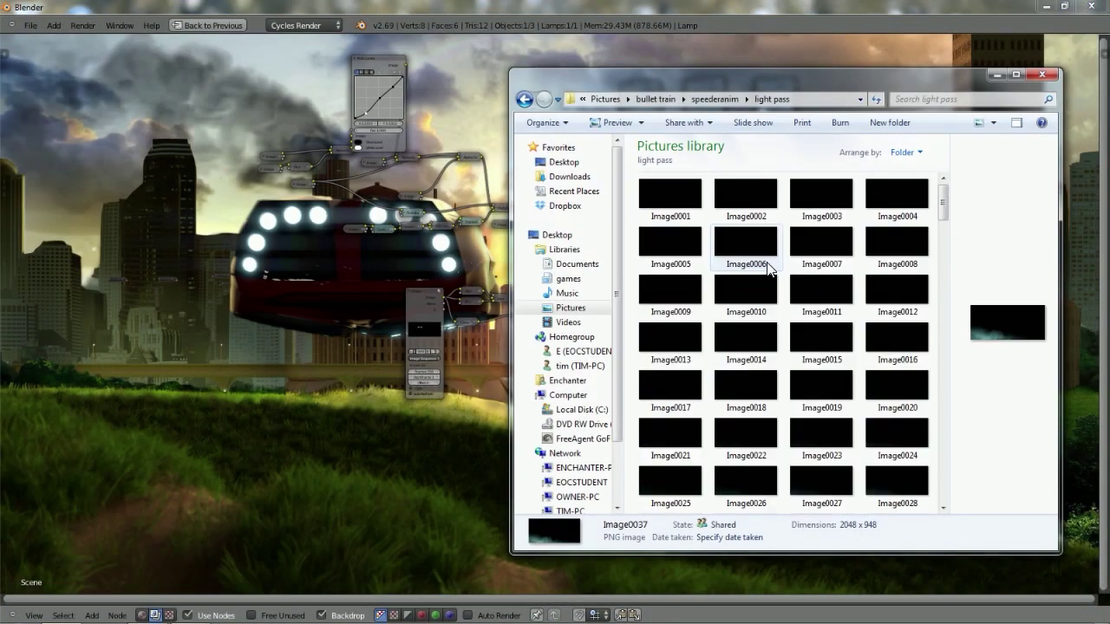
{"action": "left_click_drag", "start_coordinate": [670, 195], "coordinate": [408, 479]}
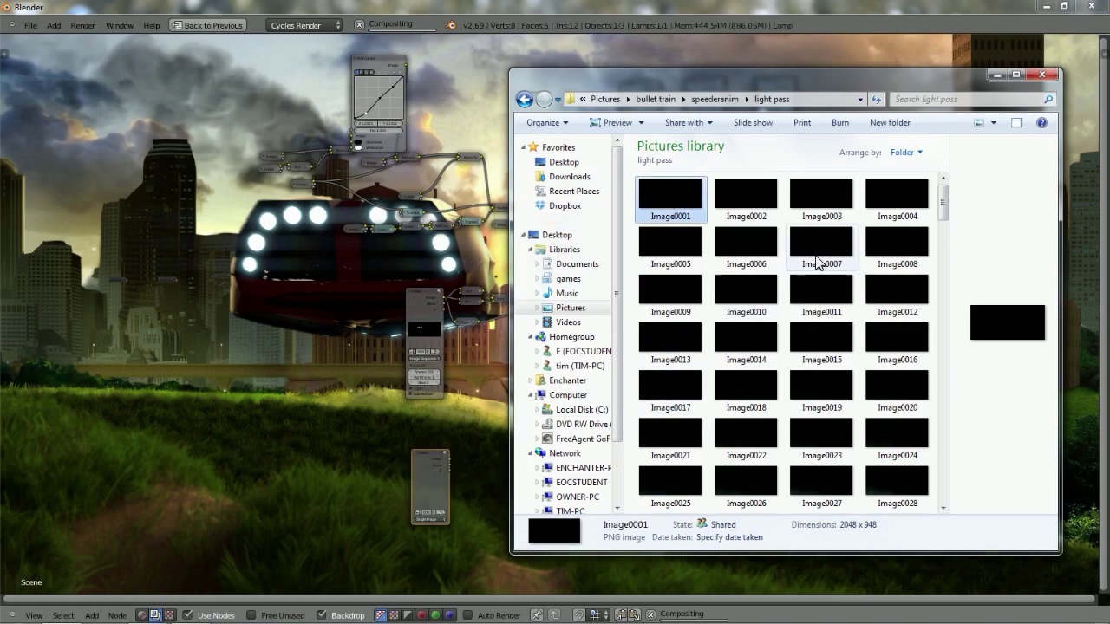
{"action": "left_click", "coordinate": [1042, 73]}
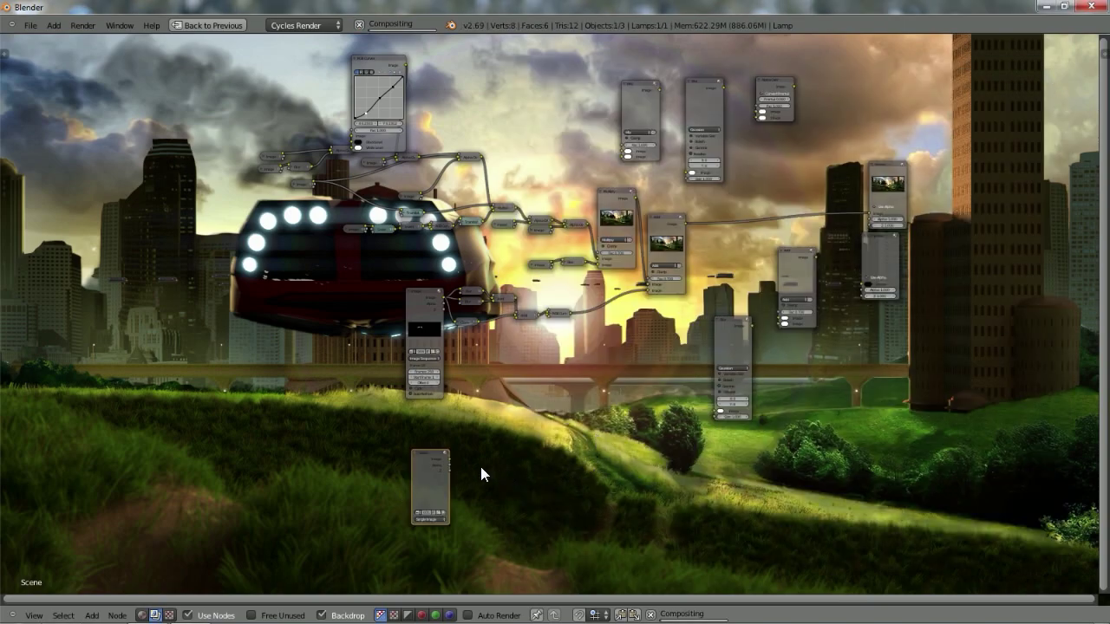
{"action": "left_click_drag", "start_coordinate": [434, 491], "coordinate": [667, 367]}
Set the Image node's source to Image Sequence with 250 frames, then frame the whole tree.
{"action": "scroll", "coordinate": [658, 425], "scroll_direction": "up", "scroll_amount": 4}
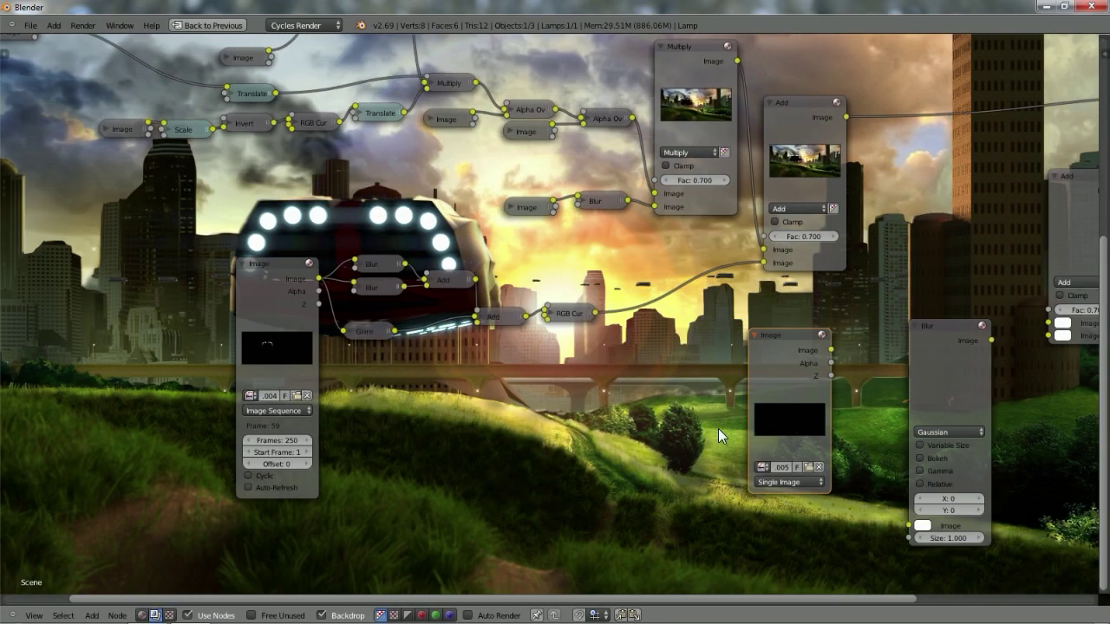
{"action": "left_click", "coordinate": [810, 466]}
{"action": "left_click", "coordinate": [1096, 66]}
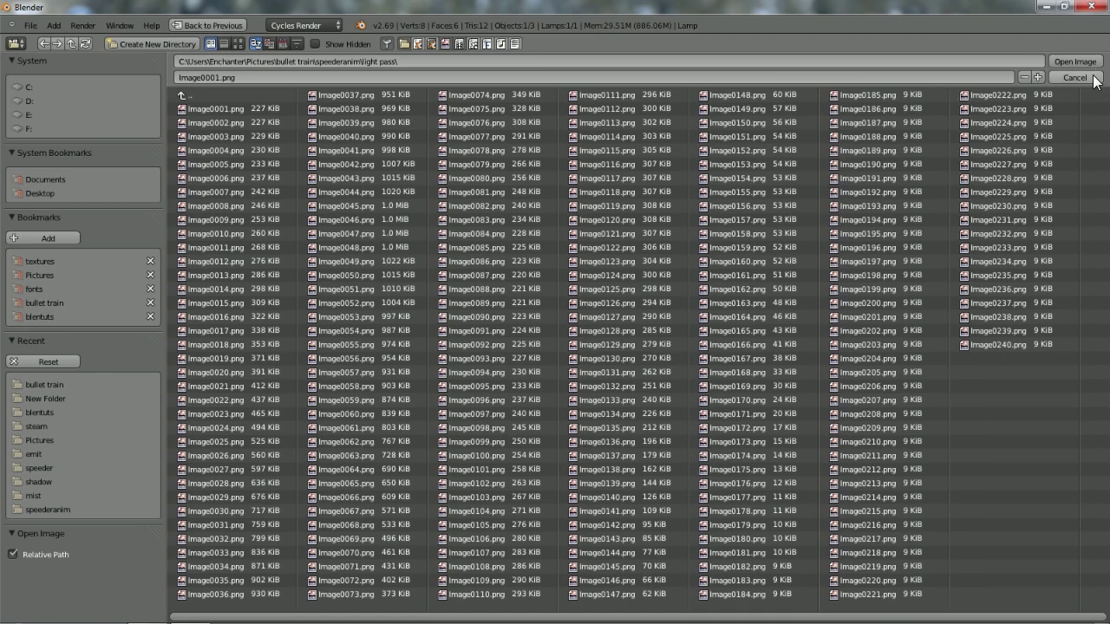
{"action": "left_click", "coordinate": [780, 482]}
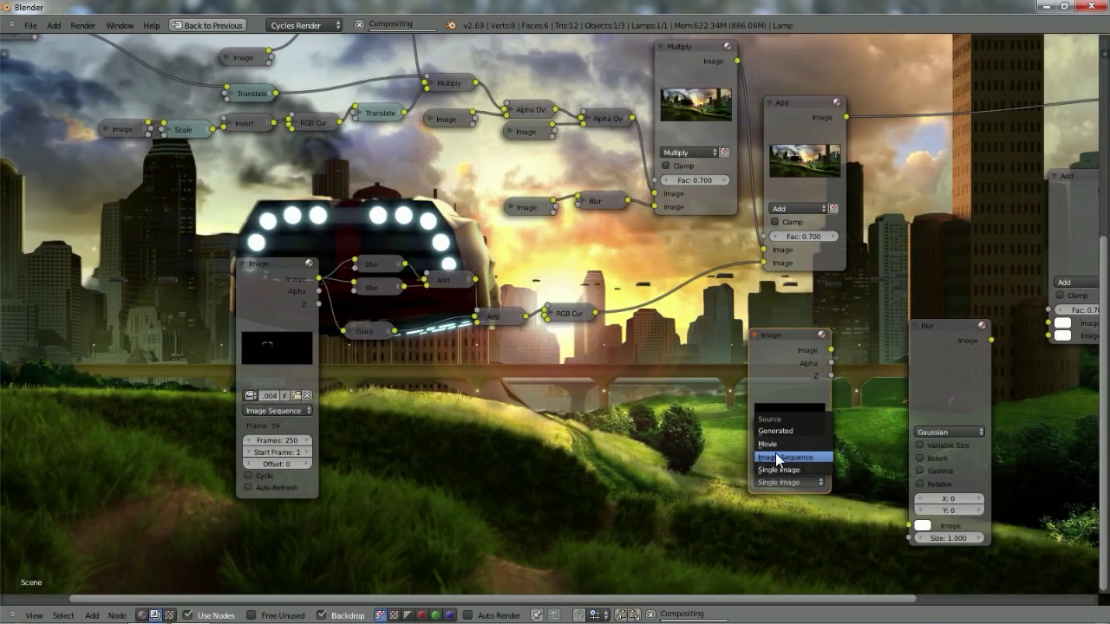
{"action": "left_click", "coordinate": [778, 456]}
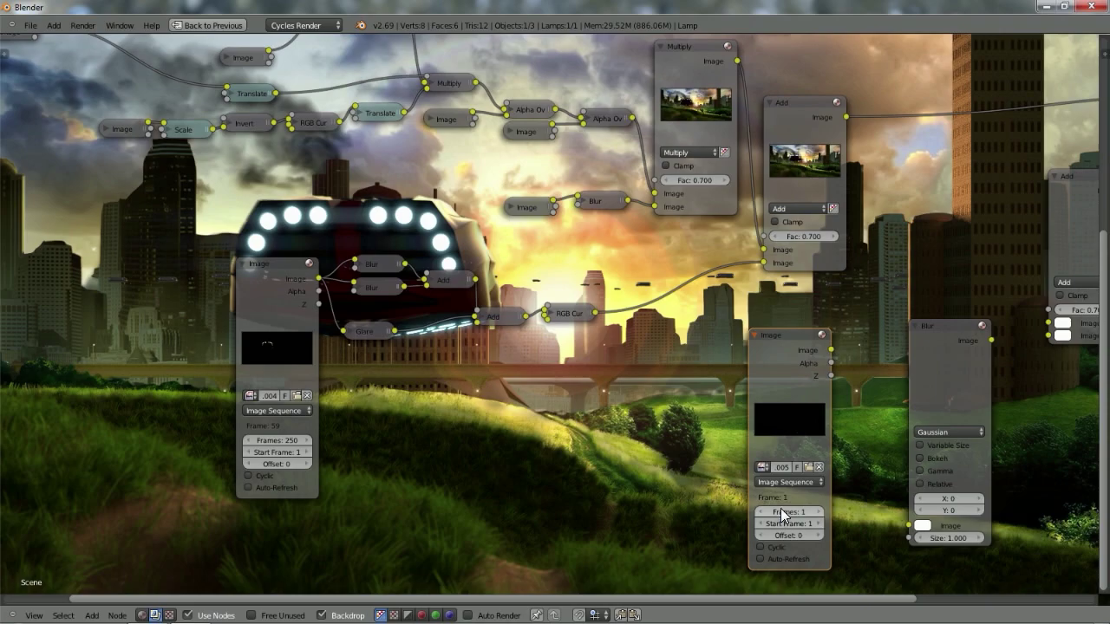
{"action": "type", "text": "250"}
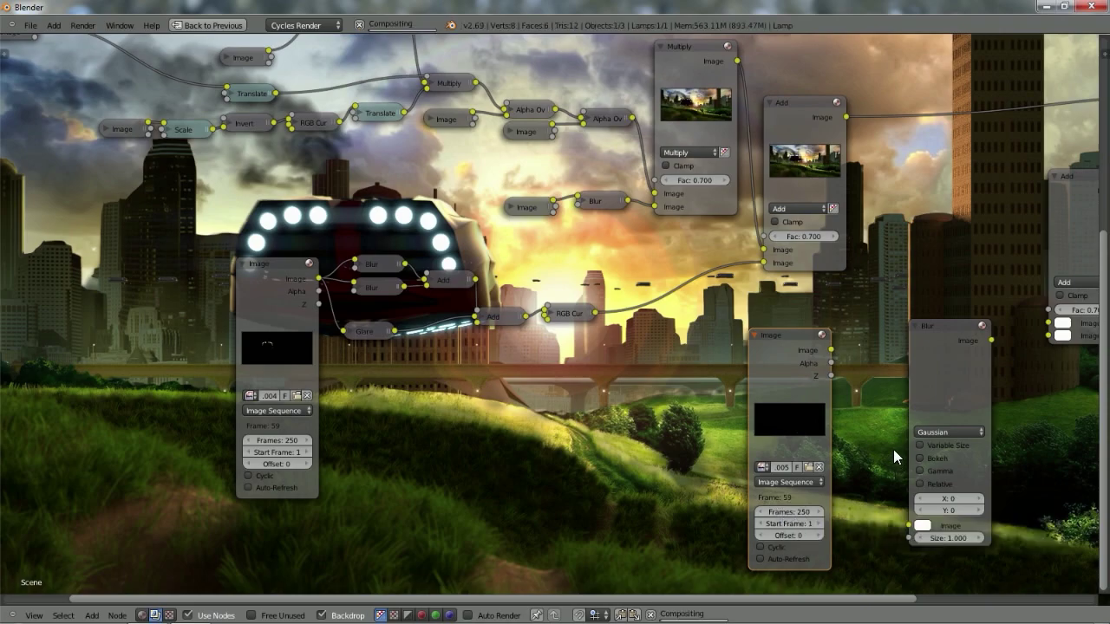
{"action": "key", "text": "Home"}
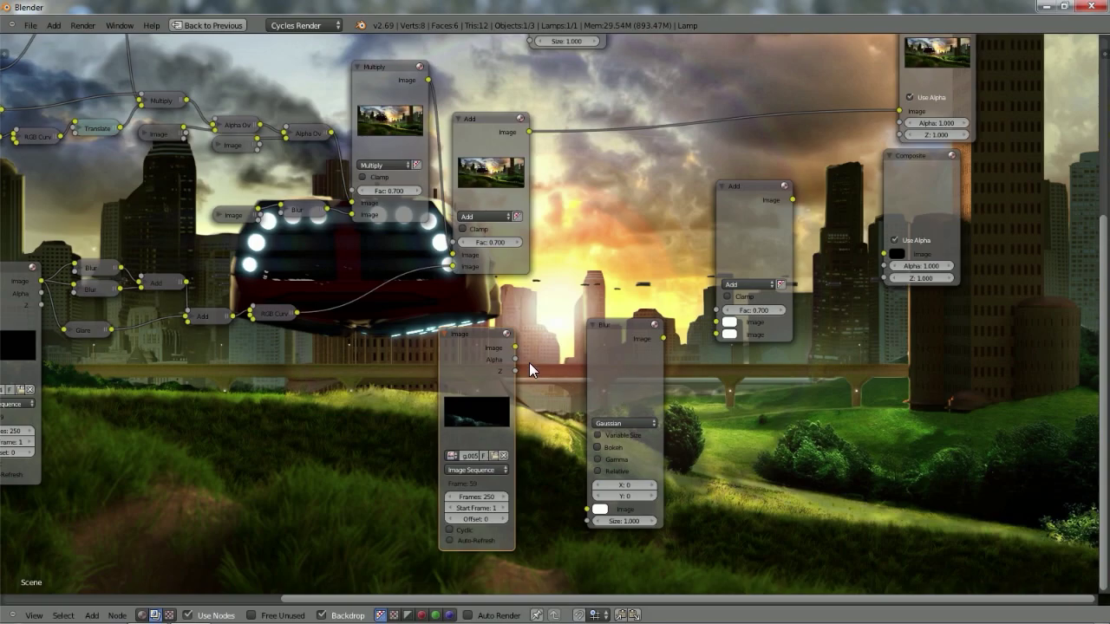
Feed the light pass into the Blur copy set to Fast Gaussian with X 5 and Y 5.
{"action": "left_click_drag", "start_coordinate": [545, 395], "coordinate": [588, 509]}
{"action": "left_click", "coordinate": [609, 423]}
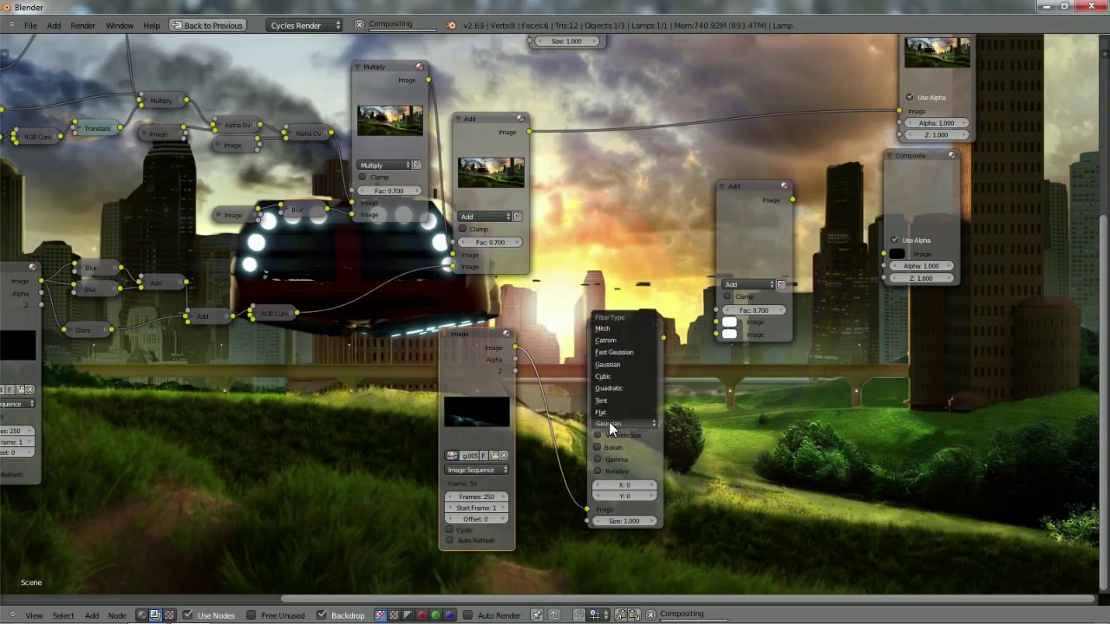
{"action": "left_click", "coordinate": [614, 352]}
{"action": "left_click", "coordinate": [654, 450]}
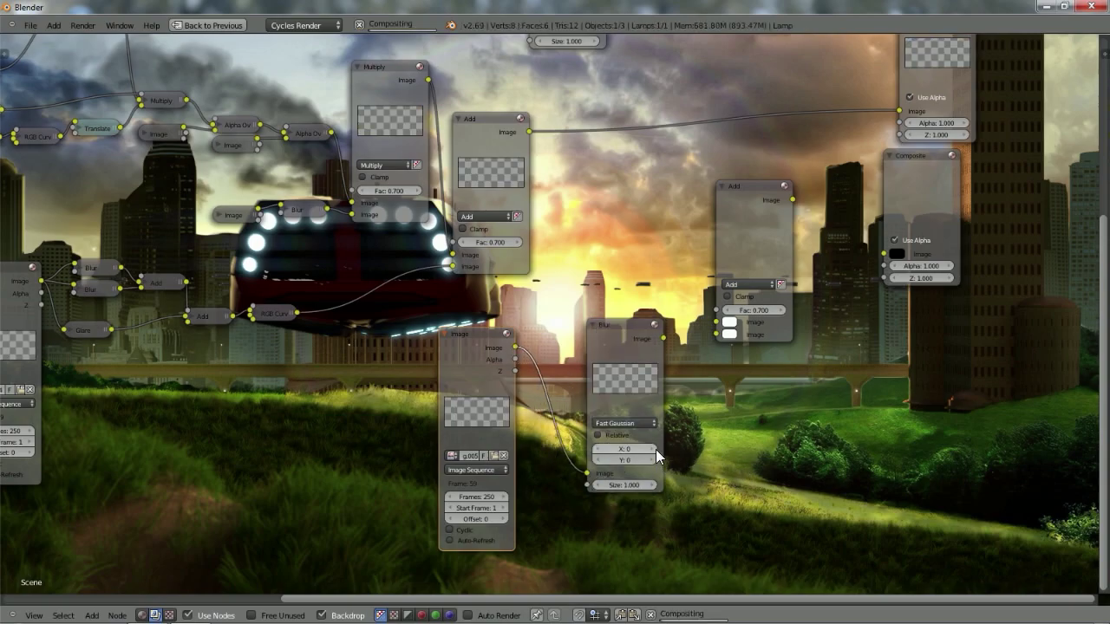
{"action": "left_click_drag", "start_coordinate": [654, 450], "coordinate": [664, 453]}
{"action": "left_click", "coordinate": [652, 458]}
{"action": "type", "text": "5"}
{"action": "key", "text": "Return"}
{"action": "double_click", "coordinate": [652, 448]}
Connect the existing composite and blurred light pass into the second Add node with factor 0.200.
{"action": "left_click_drag", "start_coordinate": [529, 131], "coordinate": [720, 335]}
{"action": "left_click", "coordinate": [763, 196], "text": "ctrl+shift"}
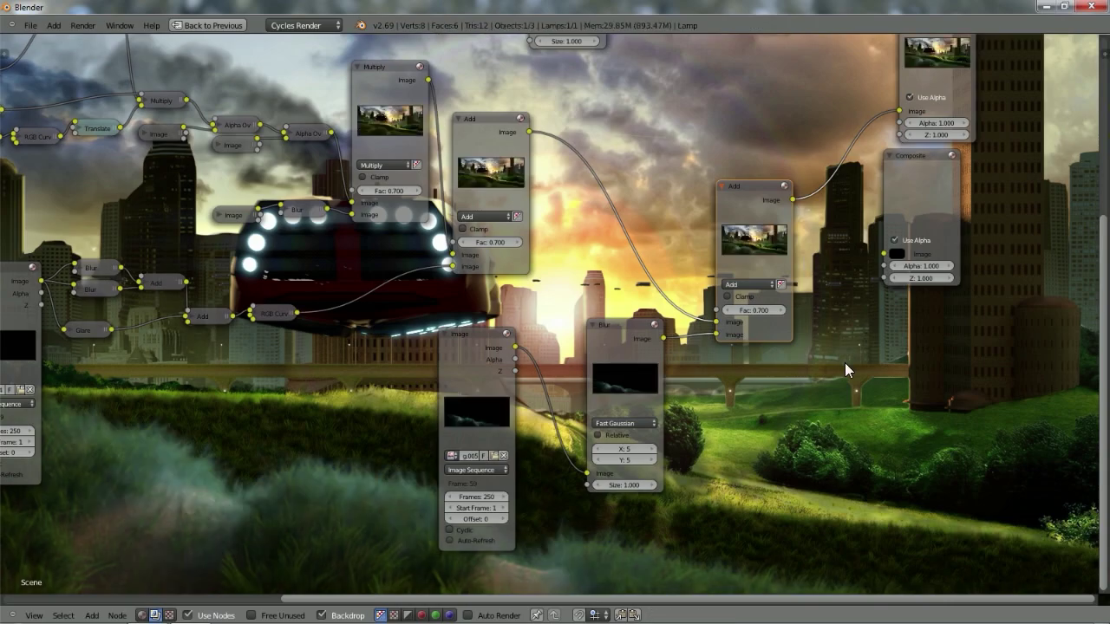
{"action": "scroll", "coordinate": [845, 362], "scroll_direction": "down", "scroll_amount": 5}
{"action": "scroll", "coordinate": [845, 362], "scroll_direction": "up", "scroll_amount": 2}
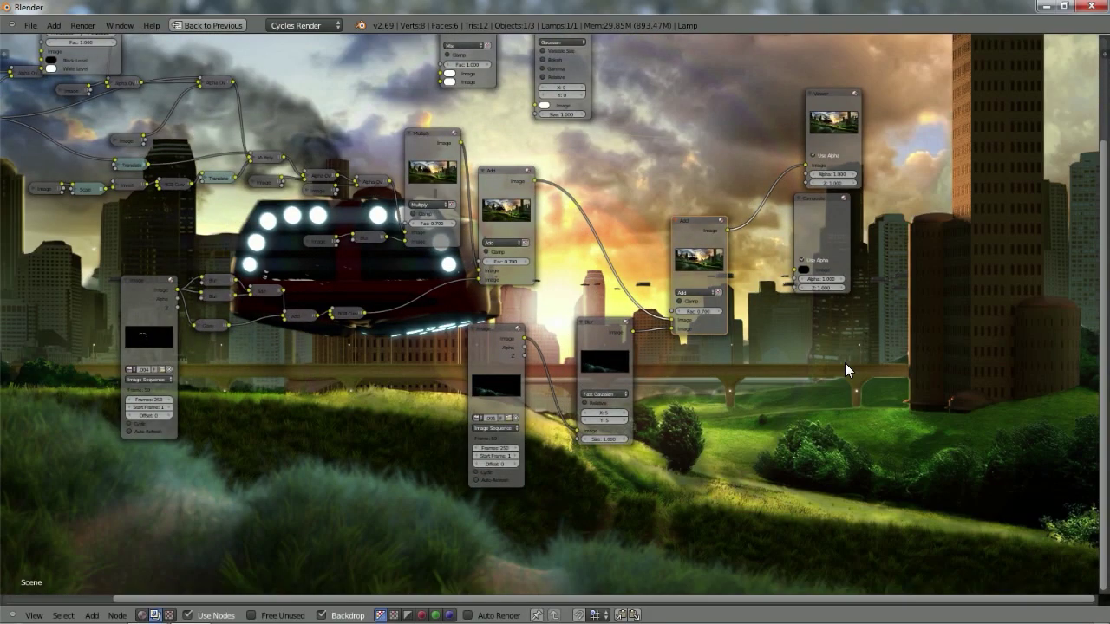
{"action": "scroll", "coordinate": [706, 326], "scroll_direction": "up", "scroll_amount": 2}
{"action": "left_click_drag", "start_coordinate": [715, 312], "coordinate": [676, 312]}
{"action": "scroll", "coordinate": [835, 390], "scroll_direction": "down", "scroll_amount": 2}
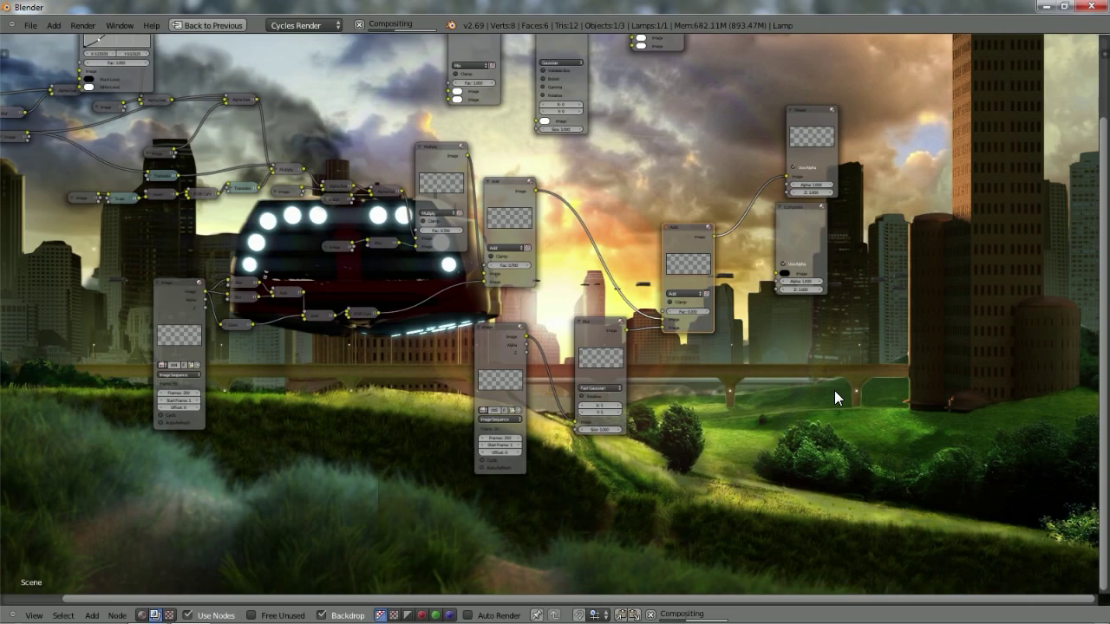
{"action": "scroll", "coordinate": [835, 390], "scroll_direction": "down", "scroll_amount": 2}
{"action": "scroll", "coordinate": [835, 391], "scroll_direction": "down", "scroll_amount": 3}
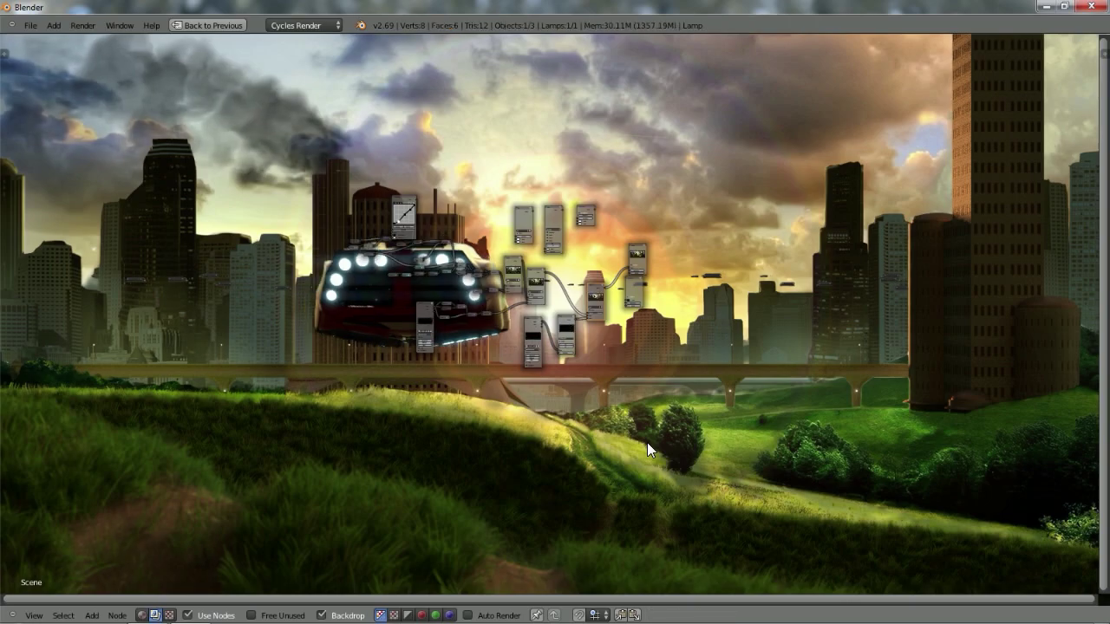
Scrub the timeline to frame 107, then 119, and re-maximize the node editor.
{"action": "key", "text": "ctrl+Up"}
{"action": "left_click", "coordinate": [1001, 581]}
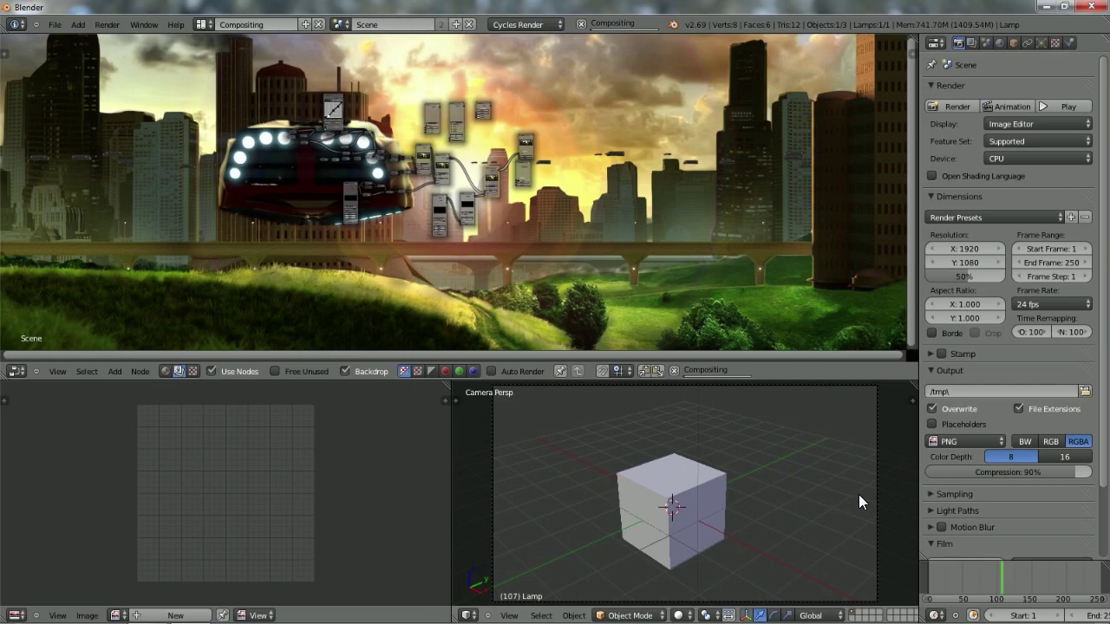
{"action": "left_click", "coordinate": [1010, 588]}
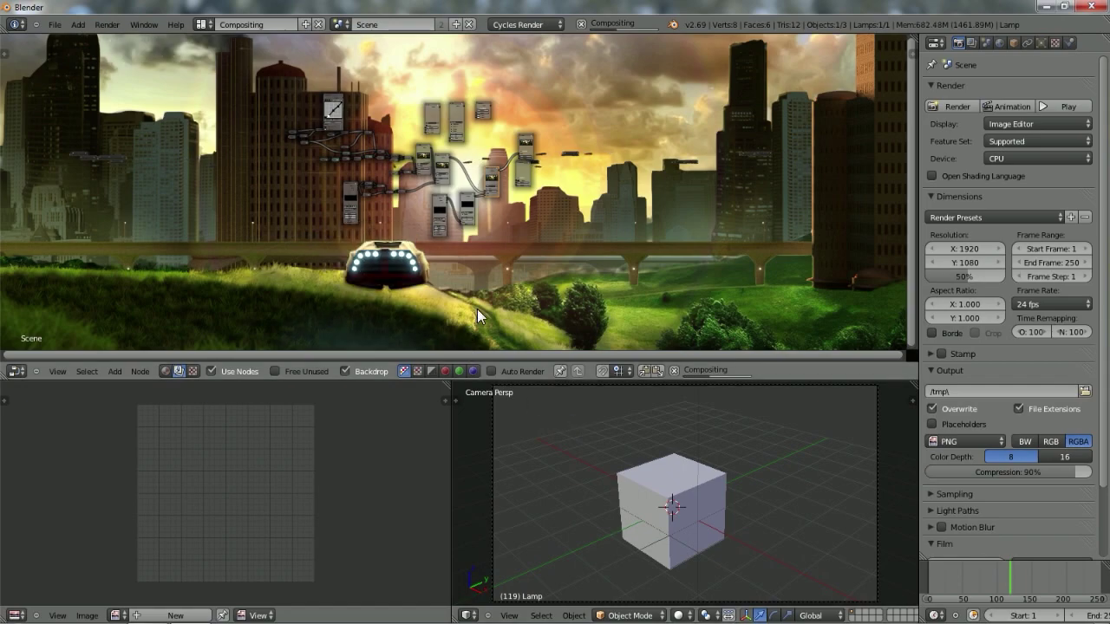
{"action": "key", "text": "ctrl+Up"}
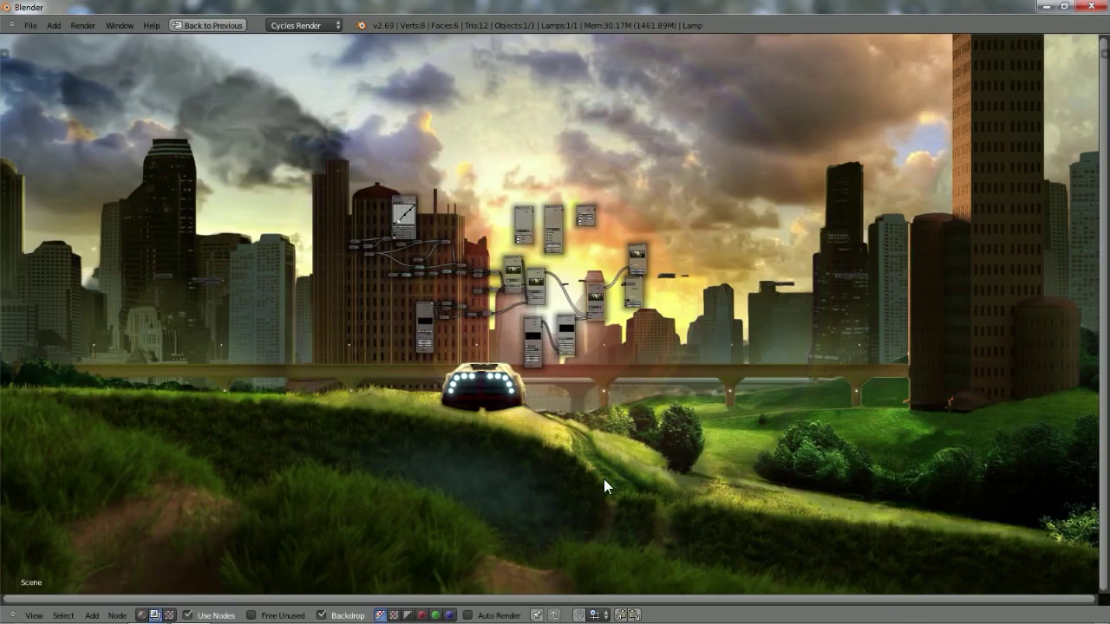
Set the light-pass Add node's factor to 0.060.
{"action": "scroll", "coordinate": [596, 360], "scroll_direction": "up", "scroll_amount": 5}
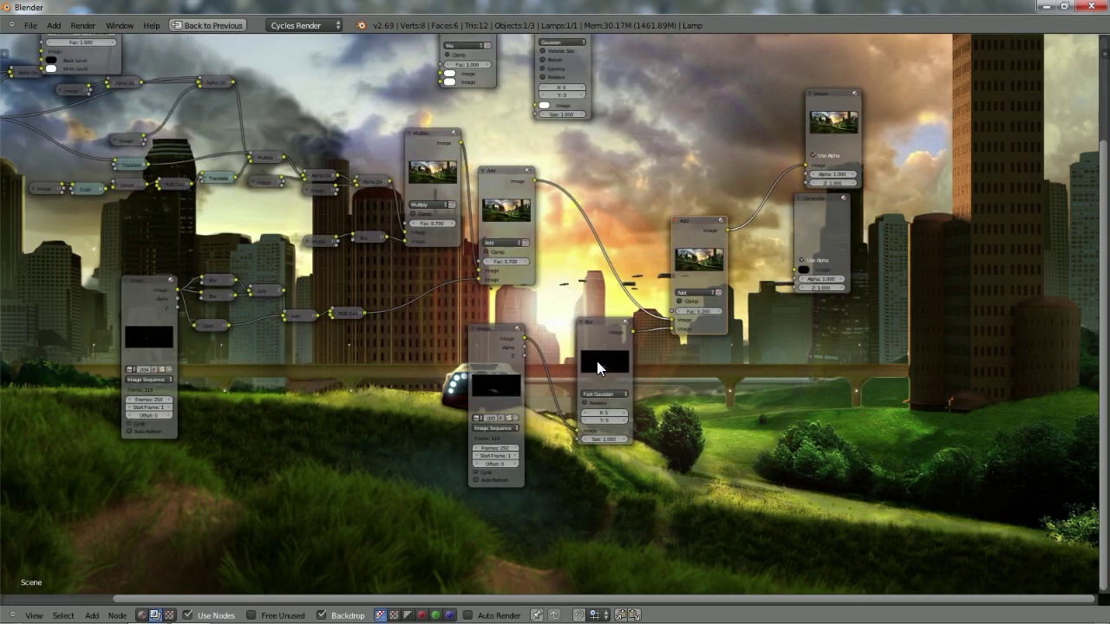
{"action": "scroll", "coordinate": [597, 361], "scroll_direction": "up", "scroll_amount": 3}
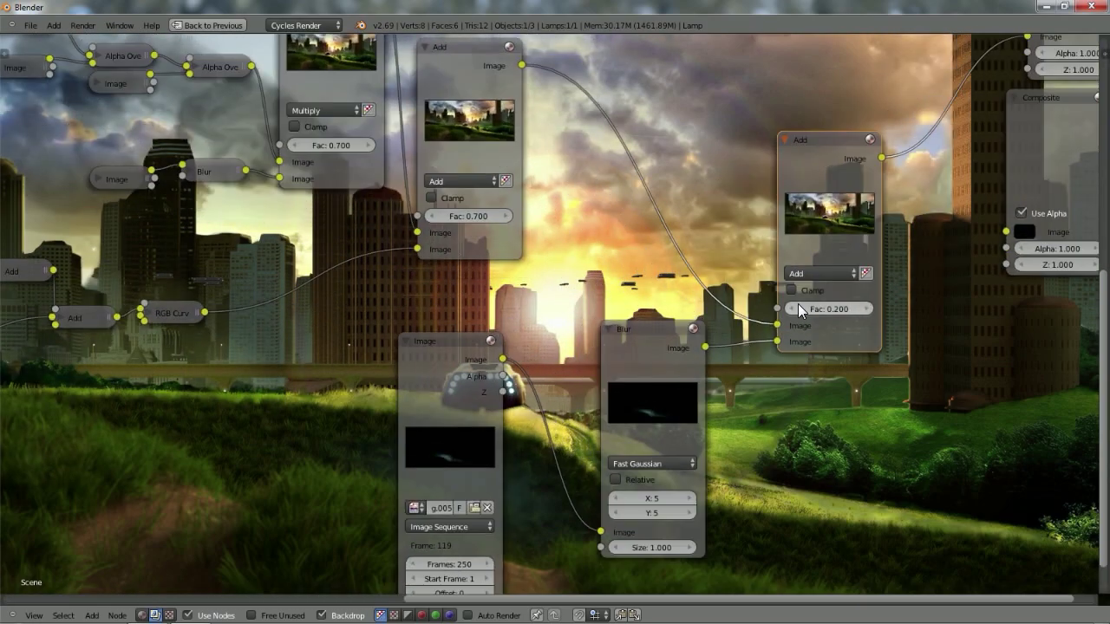
{"action": "scroll", "coordinate": [776, 428], "scroll_direction": "down", "scroll_amount": 8}
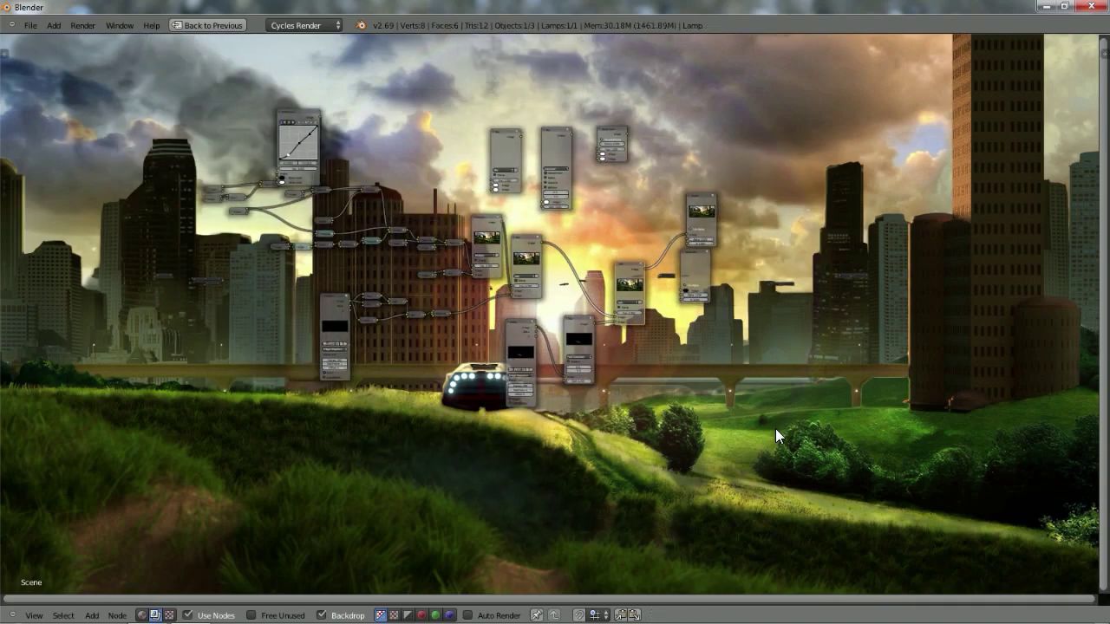
{"action": "scroll", "coordinate": [775, 429], "scroll_direction": "up", "scroll_amount": 1}
{"action": "scroll", "coordinate": [775, 428], "scroll_direction": "up", "scroll_amount": 5}
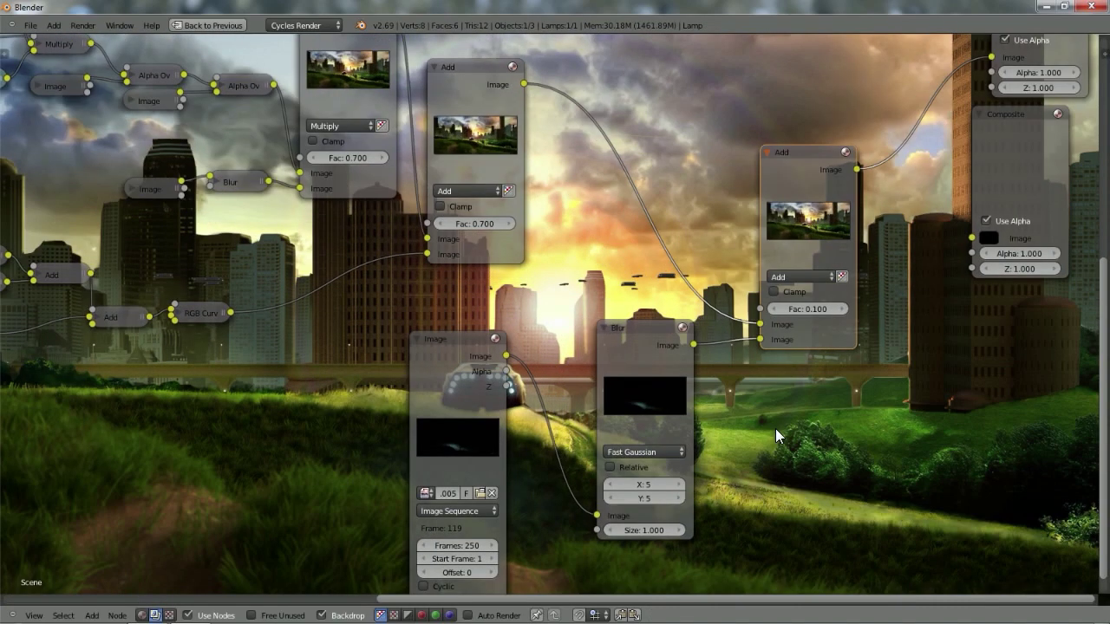
{"action": "scroll", "coordinate": [760, 418], "scroll_direction": "down", "scroll_amount": 4}
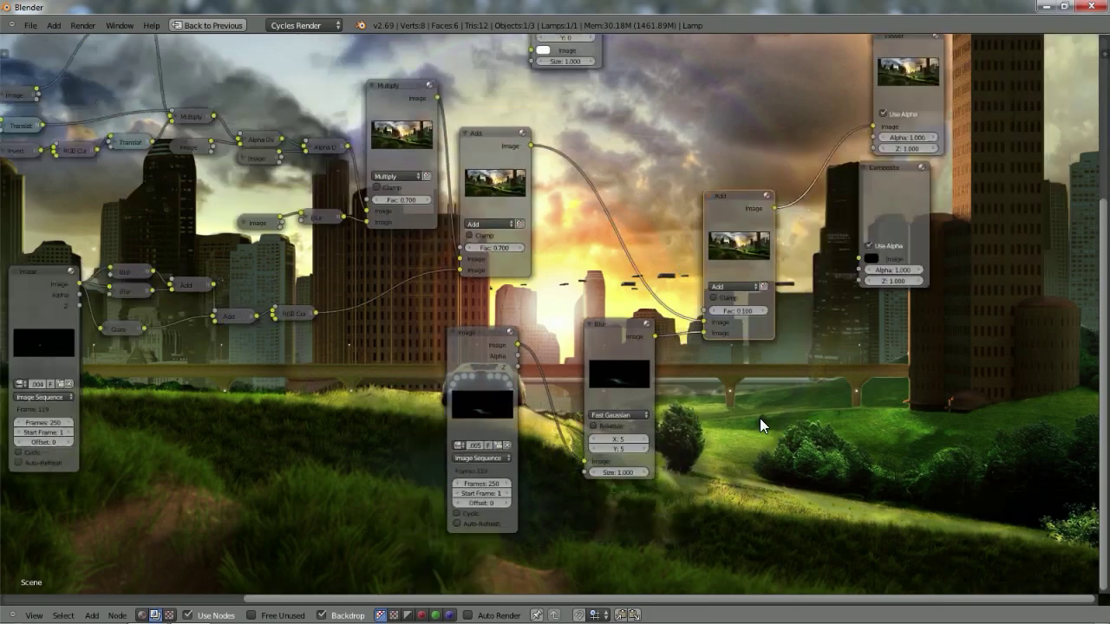
{"action": "scroll", "coordinate": [759, 418], "scroll_direction": "up", "scroll_amount": 4}
{"action": "left_click", "coordinate": [799, 309]}
{"action": "type", "text": "0.1"}
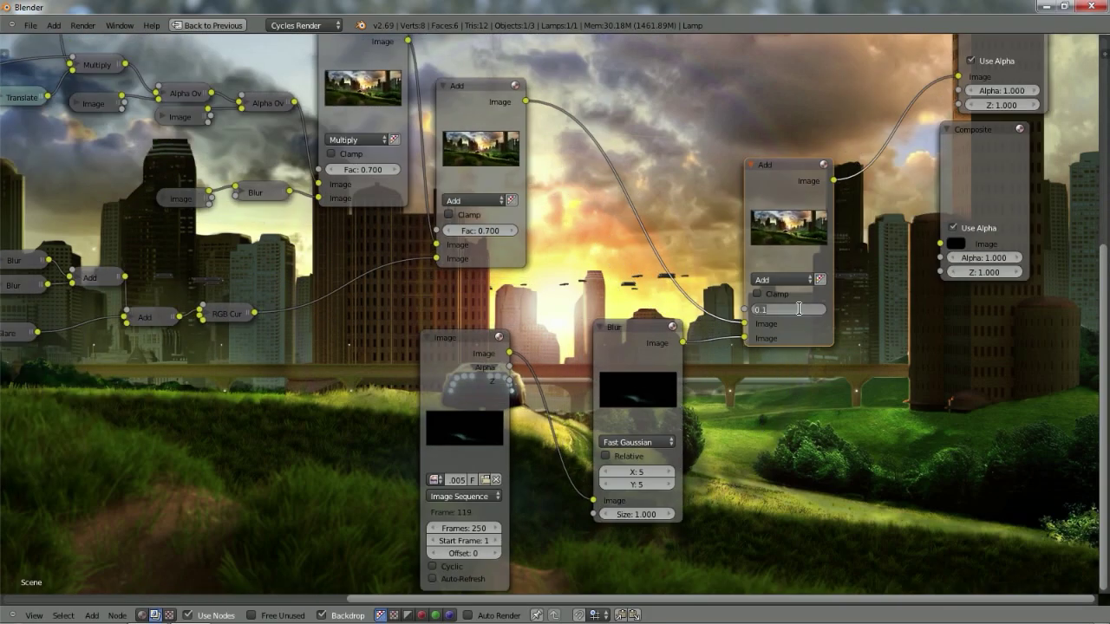
{"action": "key", "text": "BackSpace"}
{"action": "key", "text": "BackSpace"}
{"action": "key", "text": "Return"}
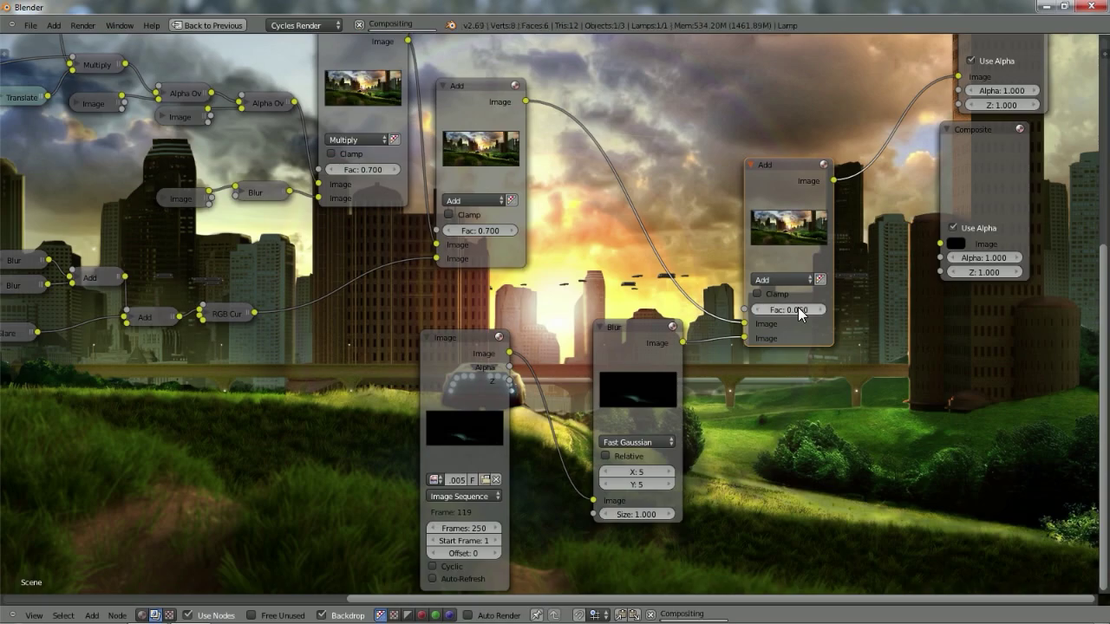
Collapse the final Add node and move it lower down.
{"action": "scroll", "coordinate": [803, 330], "scroll_direction": "down", "scroll_amount": 8}
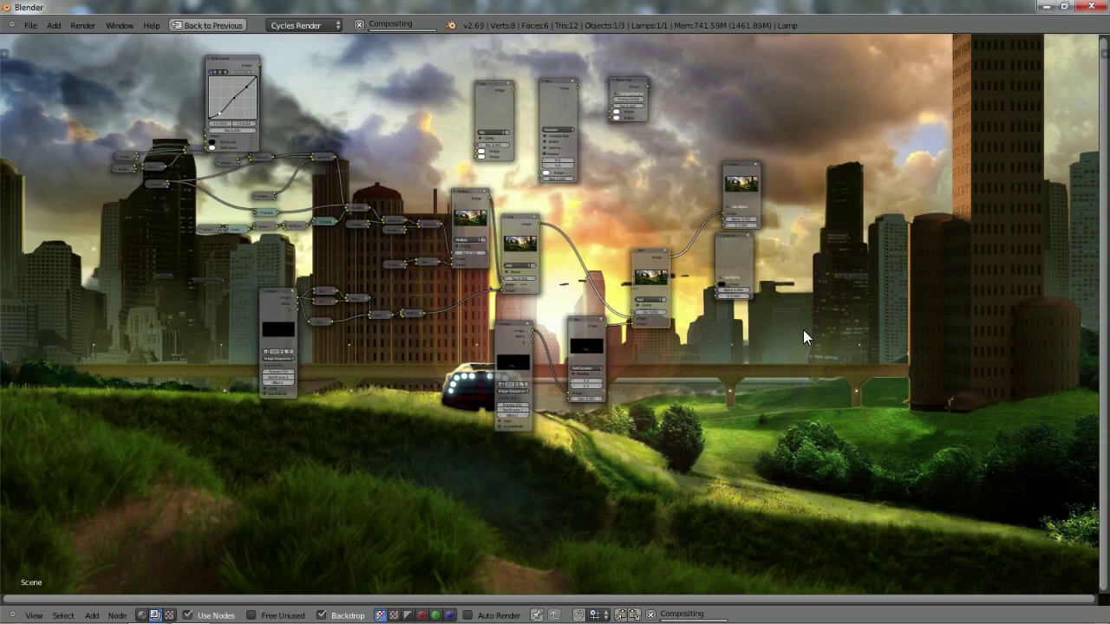
{"action": "scroll", "coordinate": [803, 329], "scroll_direction": "down", "scroll_amount": 3}
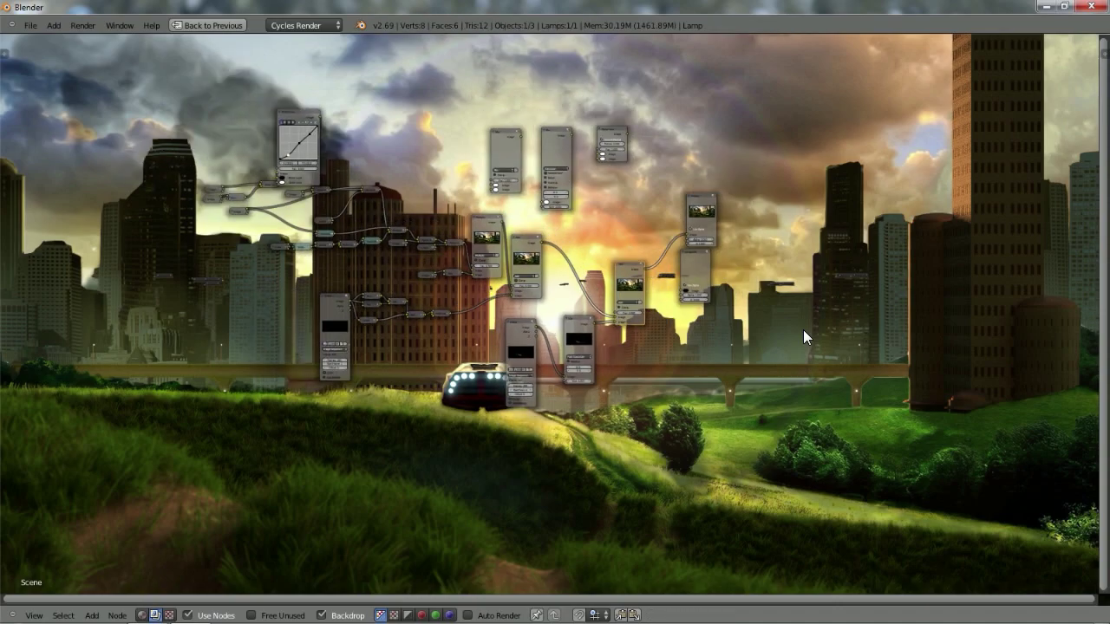
{"action": "scroll", "coordinate": [803, 330], "scroll_direction": "up", "scroll_amount": 6}
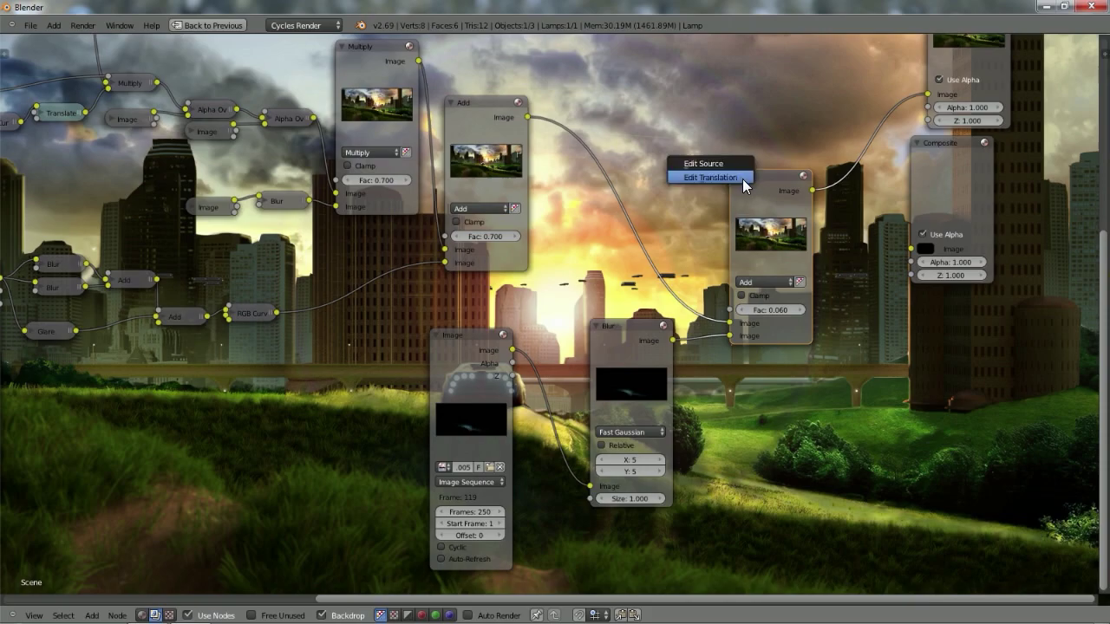
{"action": "left_click", "coordinate": [737, 174]}
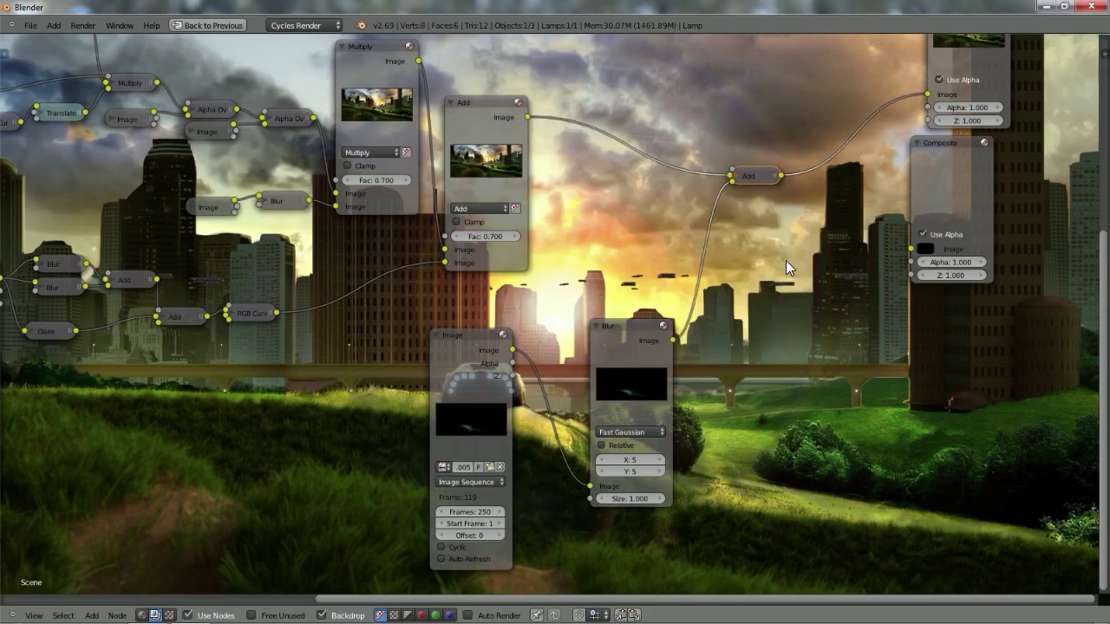
{"action": "key", "text": "g"}
{"action": "left_click", "coordinate": [778, 378]}
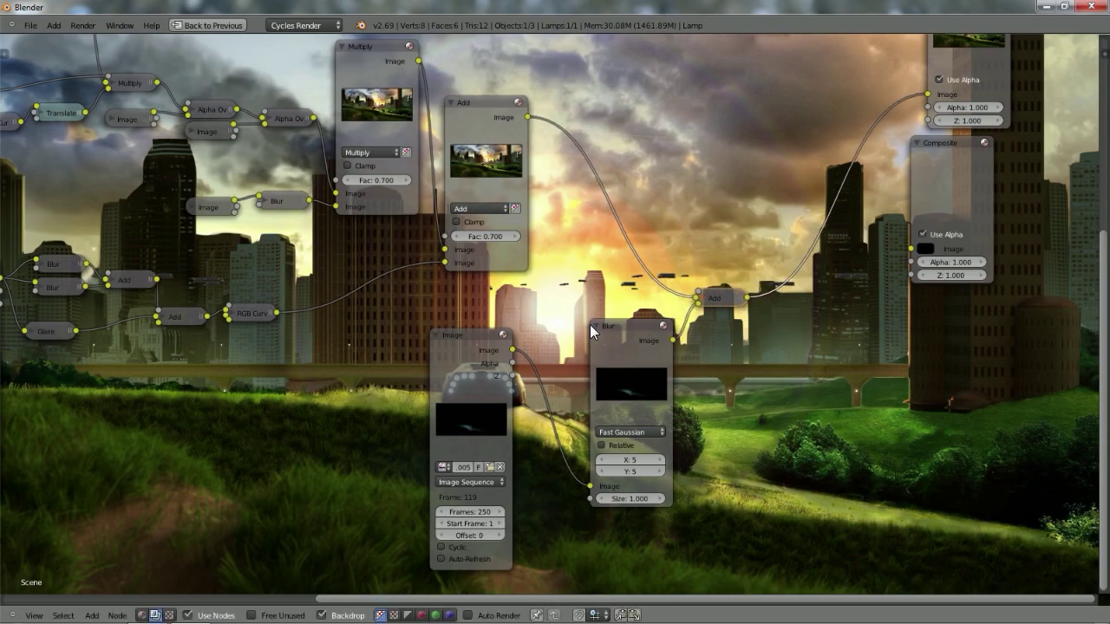
Collapse the Image and Blur nodes and line them up with the Add node in a compact row.
{"action": "left_click", "coordinate": [593, 326]}
{"action": "key", "text": "g"}
{"action": "left_click", "coordinate": [588, 300]}
{"action": "left_click", "coordinate": [437, 334]}
{"action": "key", "text": "g"}
{"action": "left_click", "coordinate": [555, 293]}
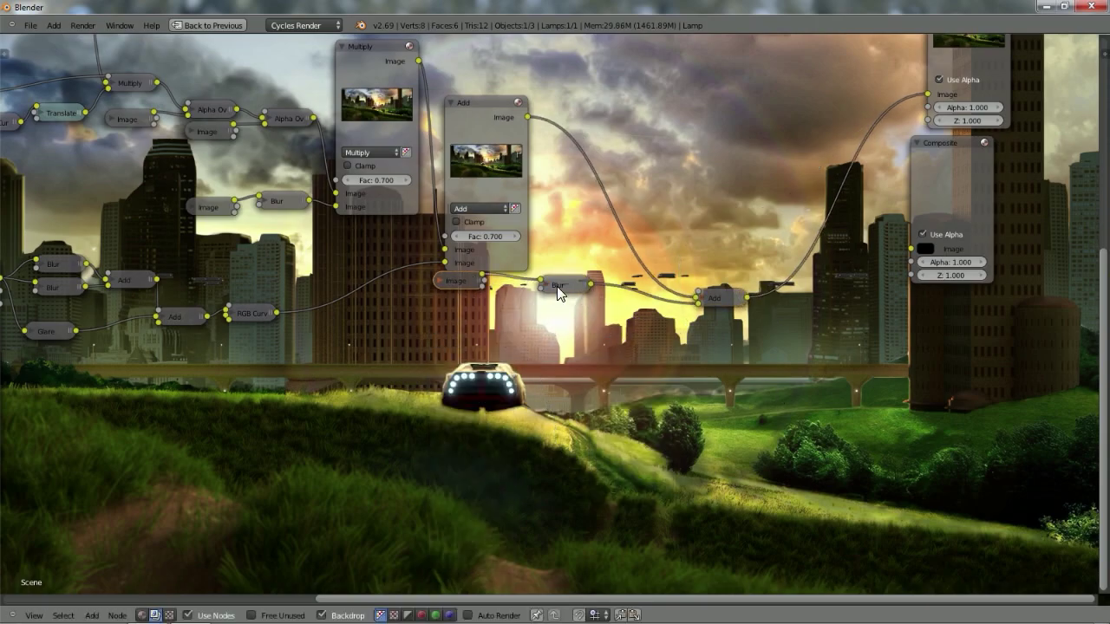
{"action": "key", "text": "g"}
{"action": "left_click", "coordinate": [508, 278]}
{"action": "left_click", "coordinate": [714, 298]}
{"action": "key", "text": "g"}
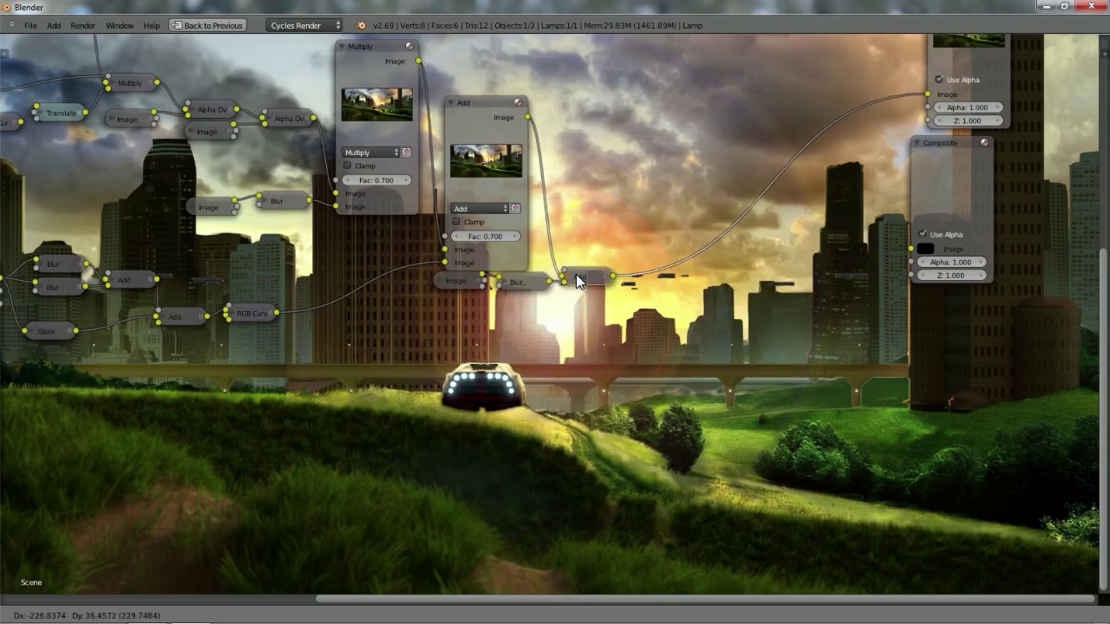
{"action": "left_click", "coordinate": [576, 279]}
{"action": "scroll", "coordinate": [665, 416], "scroll_direction": "down", "scroll_amount": 5}
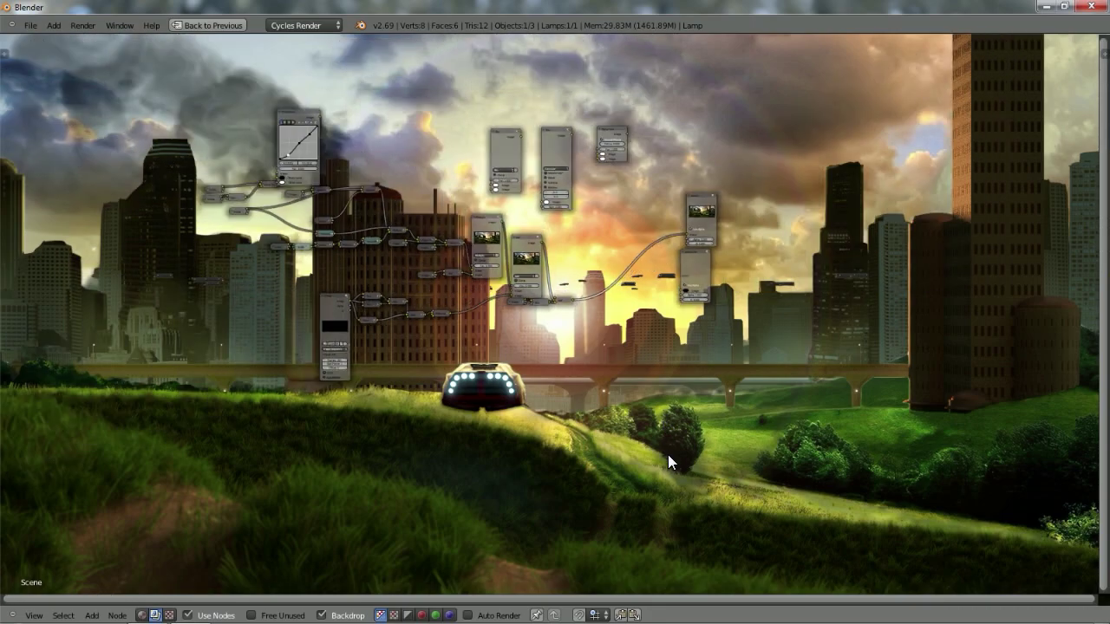
{"action": "scroll", "coordinate": [668, 454], "scroll_direction": "down", "scroll_amount": 3}
{"action": "scroll", "coordinate": [668, 454], "scroll_direction": "up", "scroll_amount": 2}
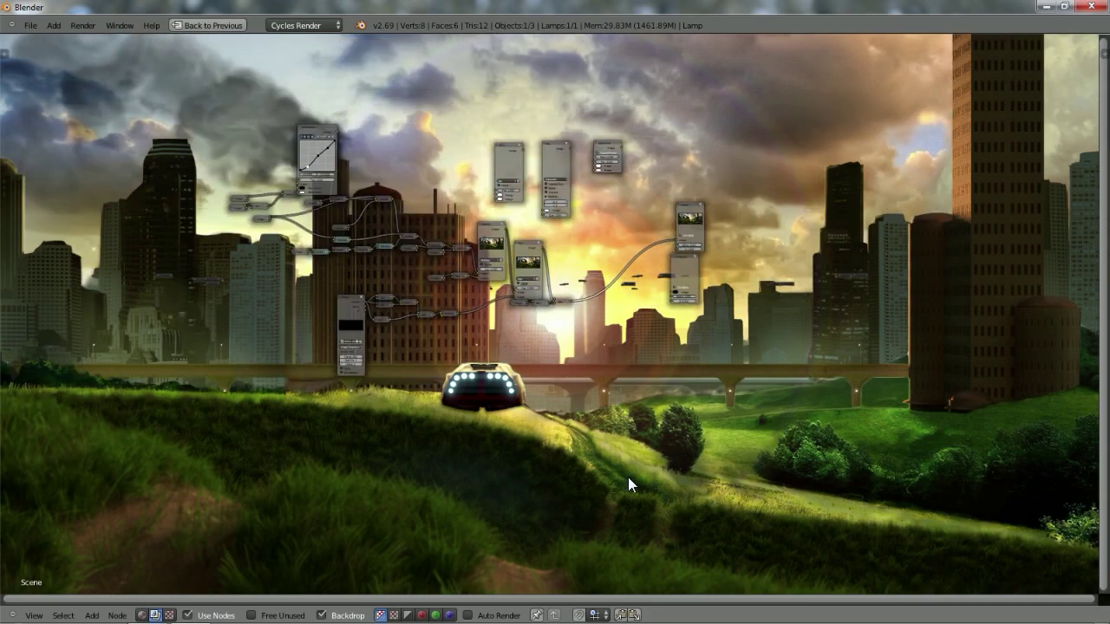
{"action": "scroll", "coordinate": [561, 421], "scroll_direction": "up", "scroll_amount": 4}
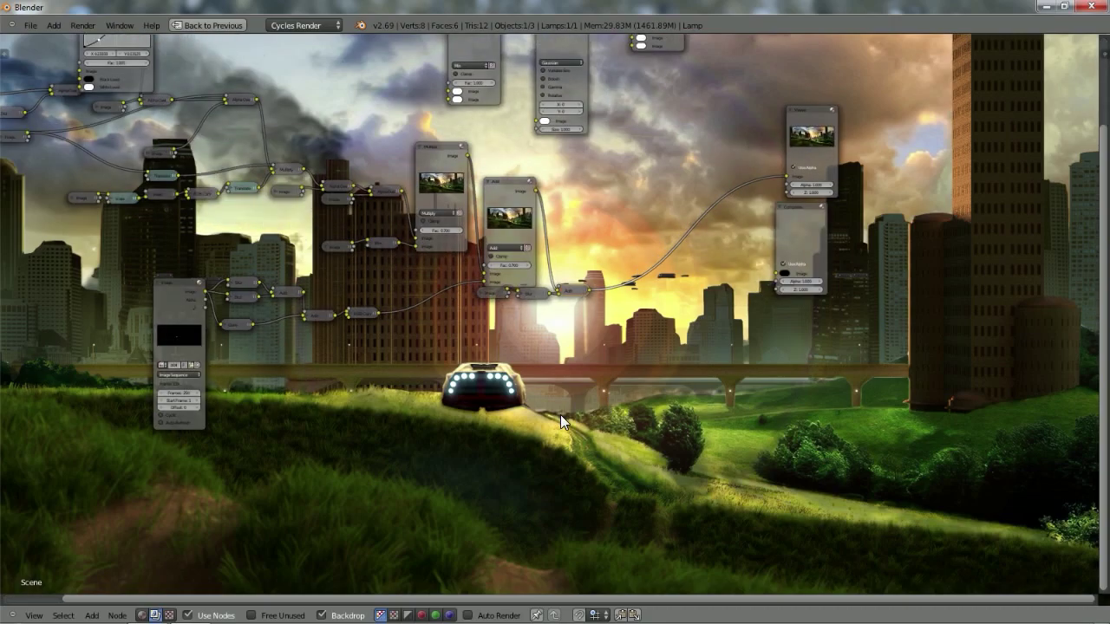
Drag Image0001 from Pictures > bullet train > speederanim > atmosphere into the compositor as an Image node.
{"action": "left_click", "coordinate": [61, 612]}
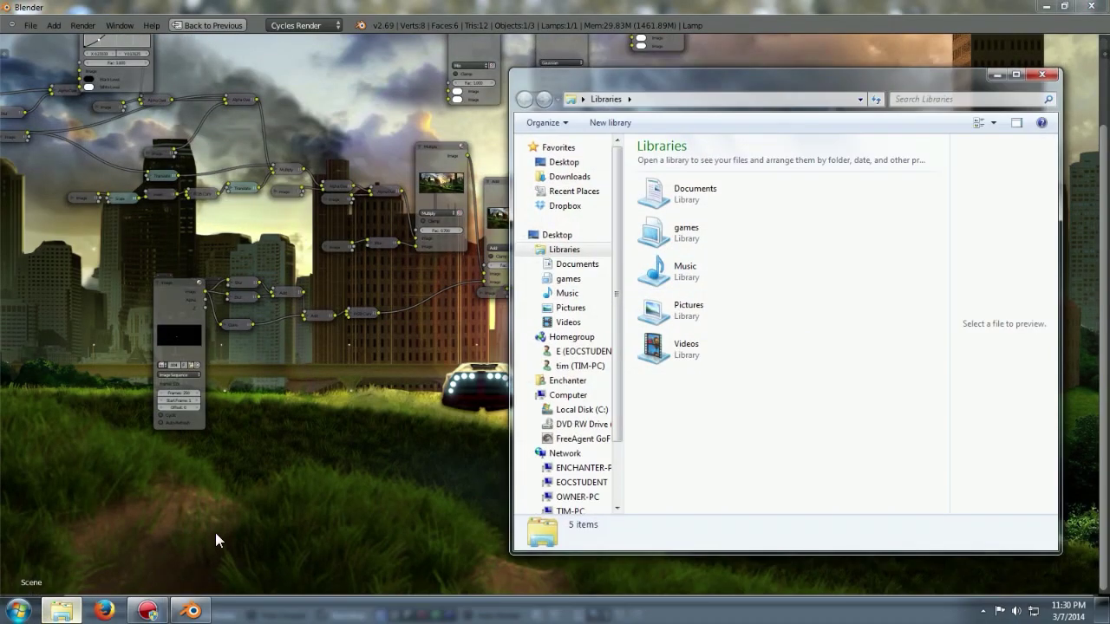
{"action": "double_click", "coordinate": [697, 313]}
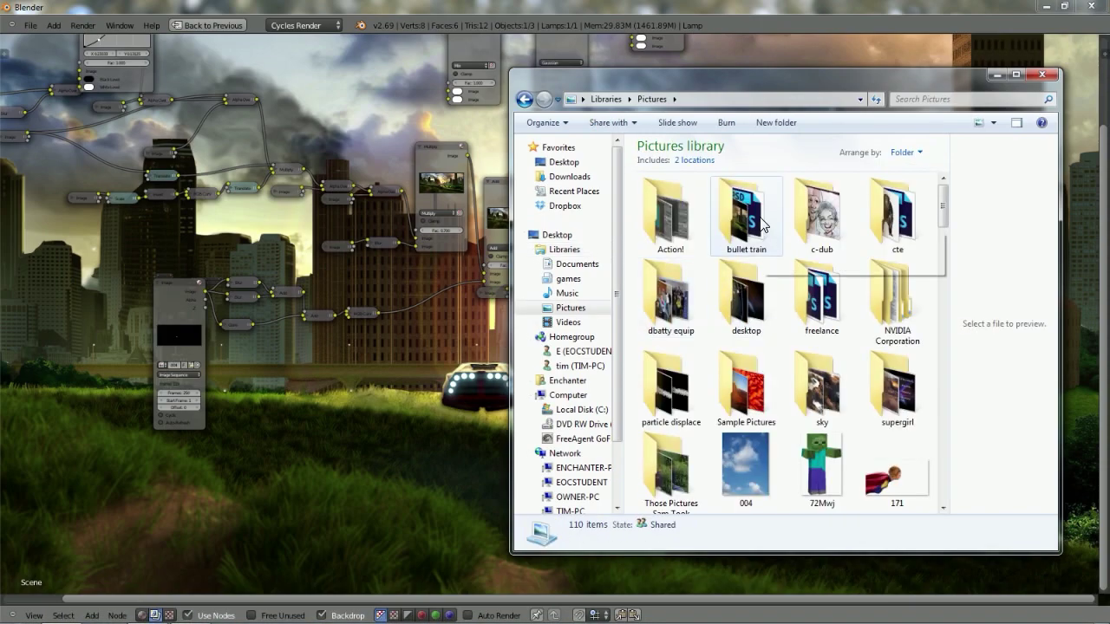
{"action": "double_click", "coordinate": [754, 221]}
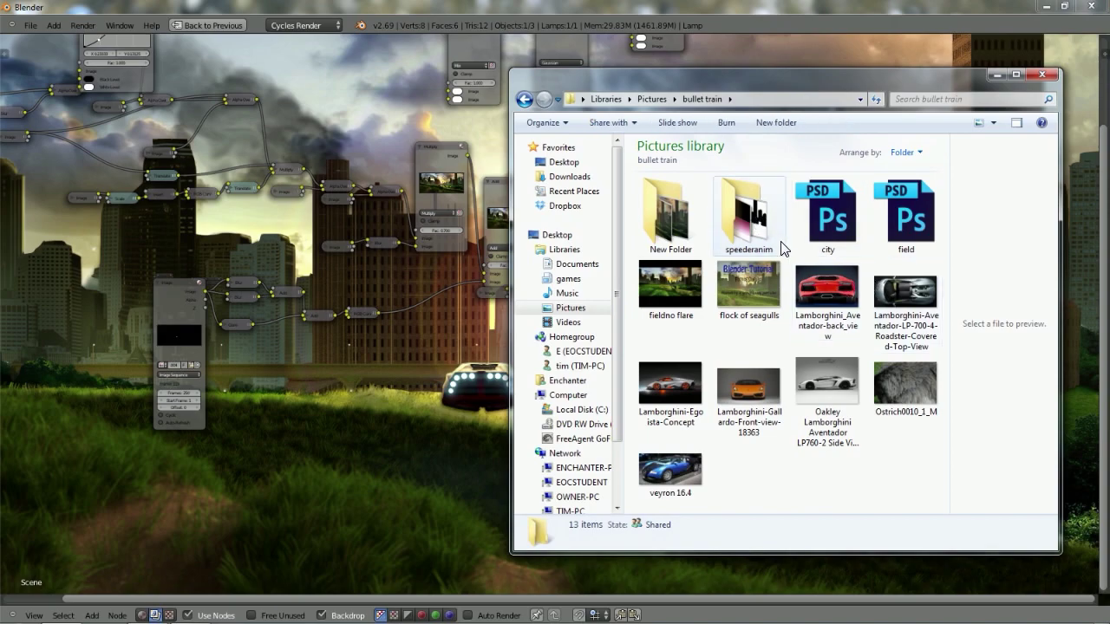
{"action": "double_click", "coordinate": [764, 228]}
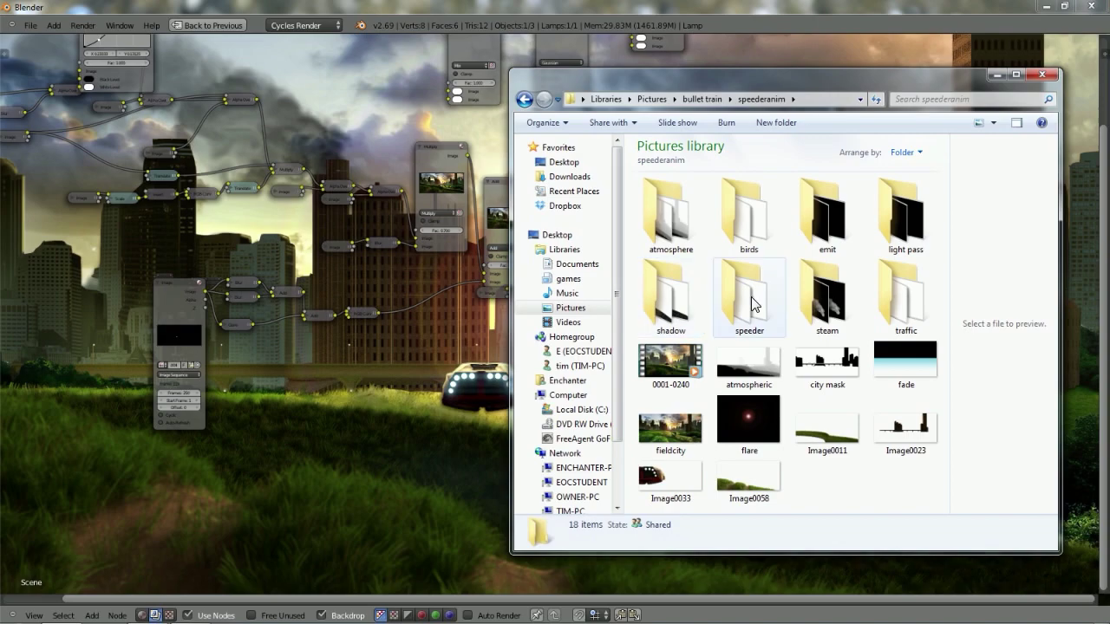
{"action": "double_click", "coordinate": [672, 212]}
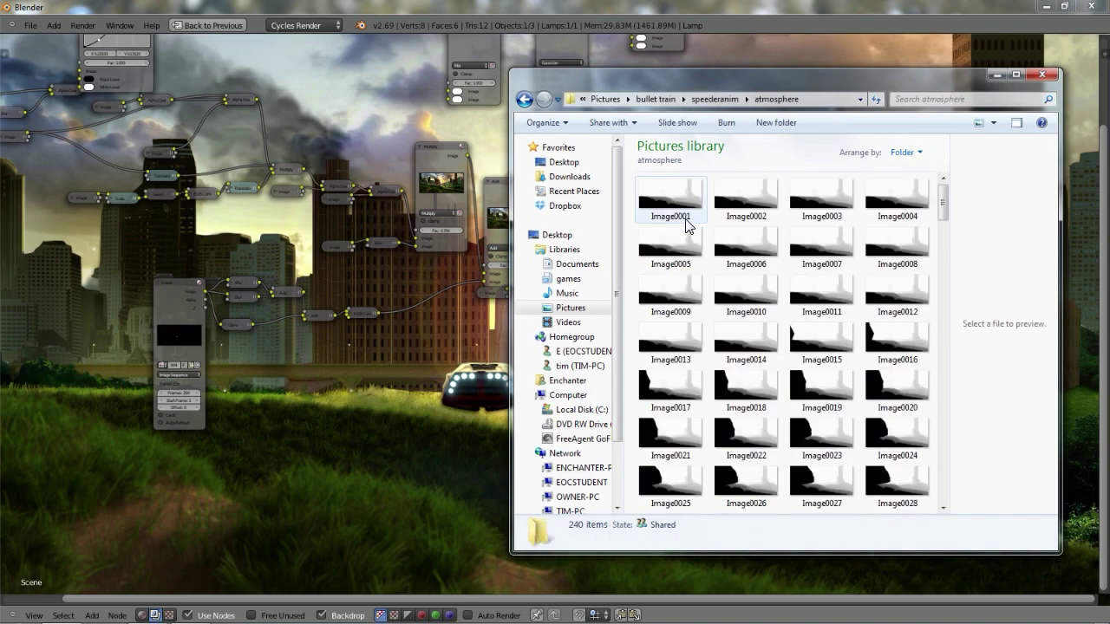
{"action": "left_click_drag", "start_coordinate": [671, 212], "coordinate": [314, 477]}
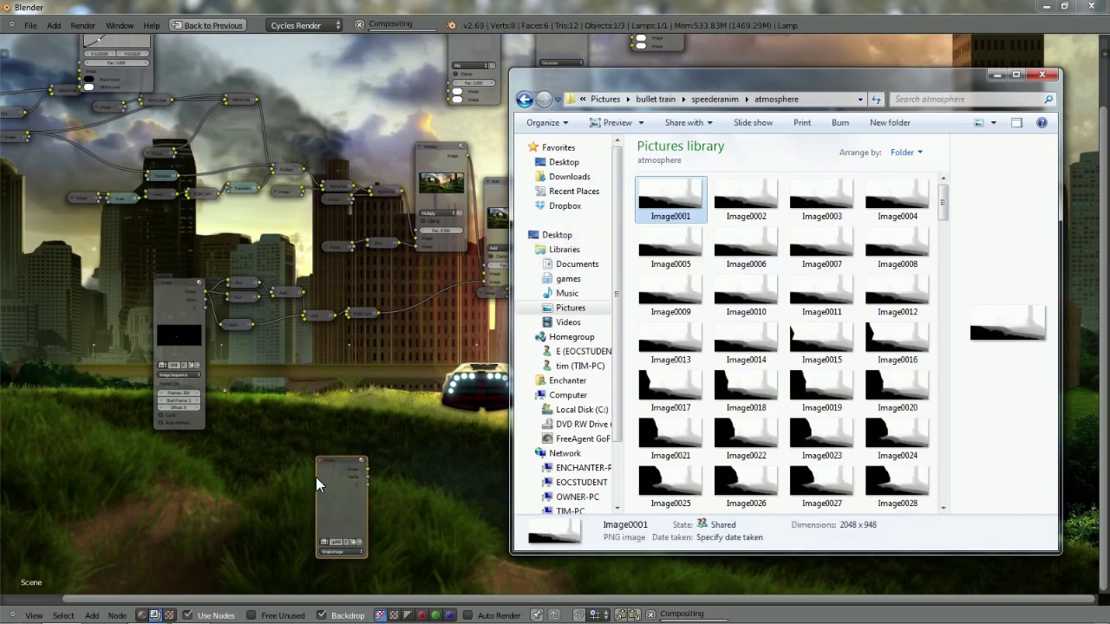
{"action": "left_click", "coordinate": [834, 40]}
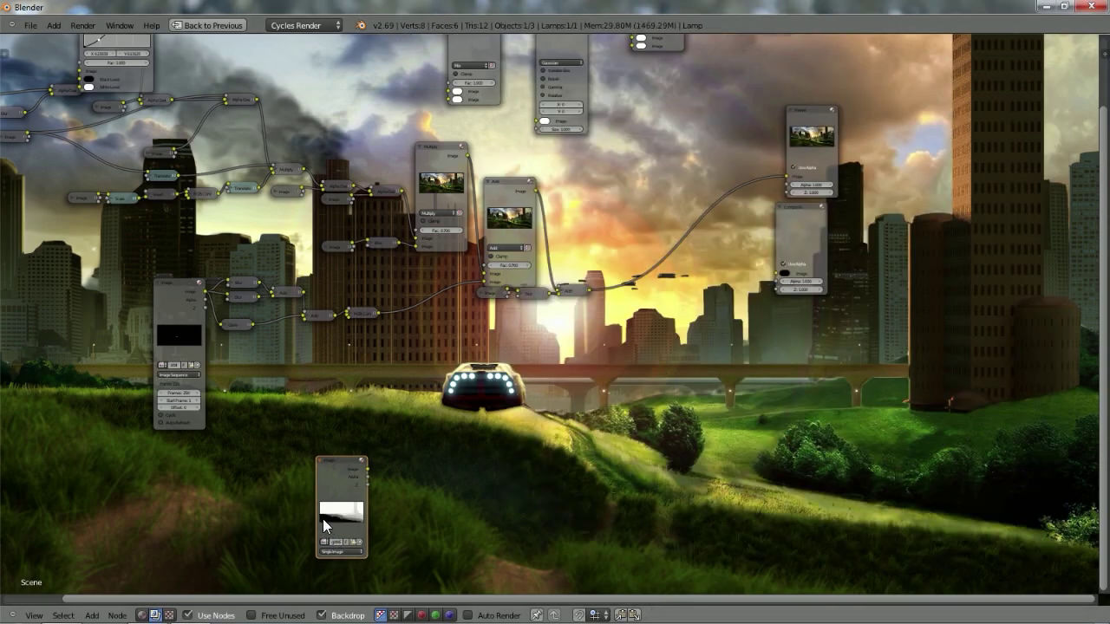
Make the atmosphere Image node a 250-frame image sequence and move it toward the Composite chain.
{"action": "scroll", "coordinate": [340, 550], "scroll_direction": "up", "scroll_amount": 3}
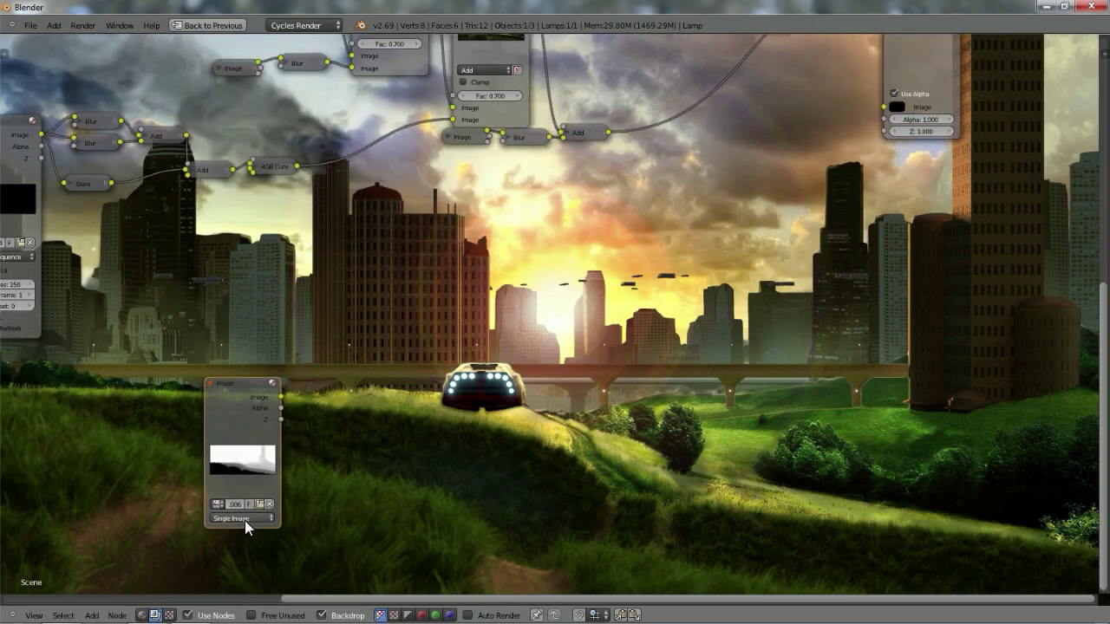
{"action": "left_click", "coordinate": [244, 520]}
{"action": "left_click", "coordinate": [236, 498]}
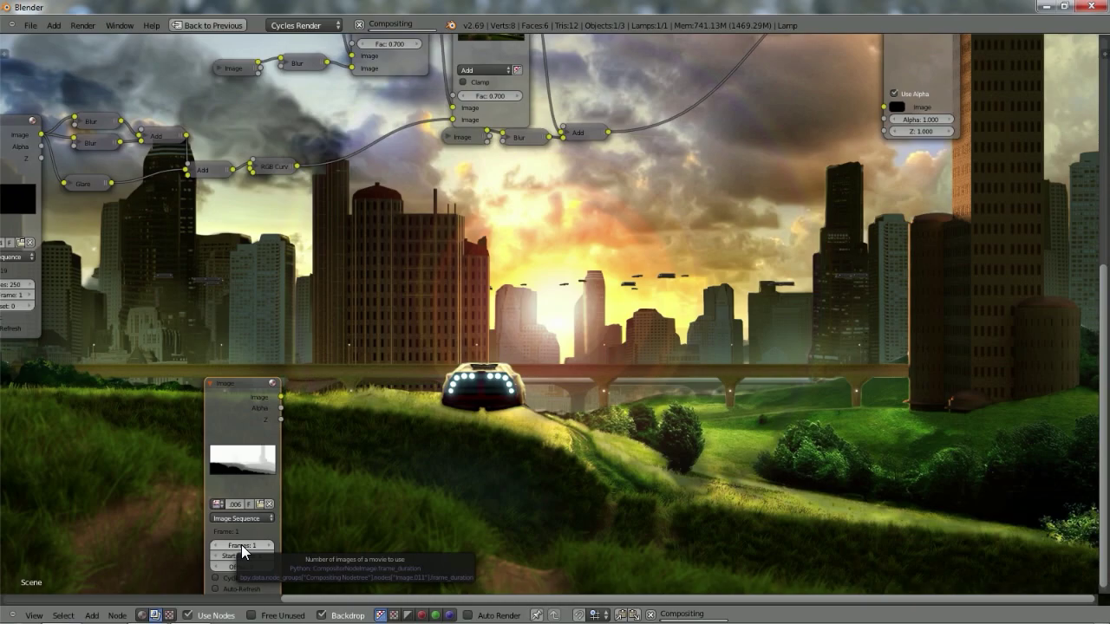
{"action": "left_click", "coordinate": [242, 546]}
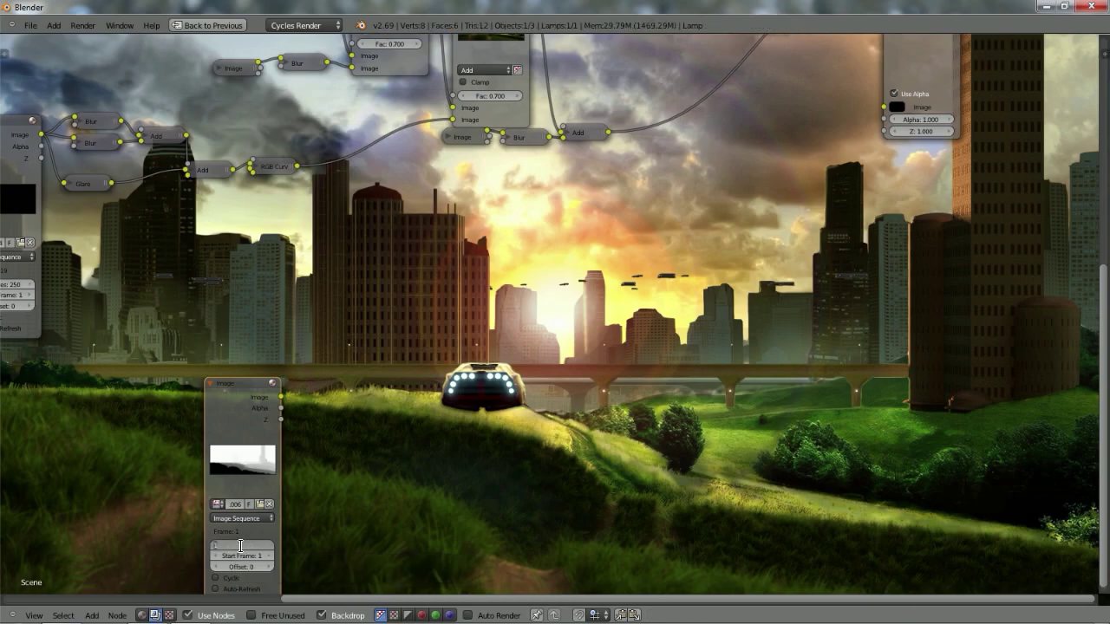
{"action": "key", "text": "Return"}
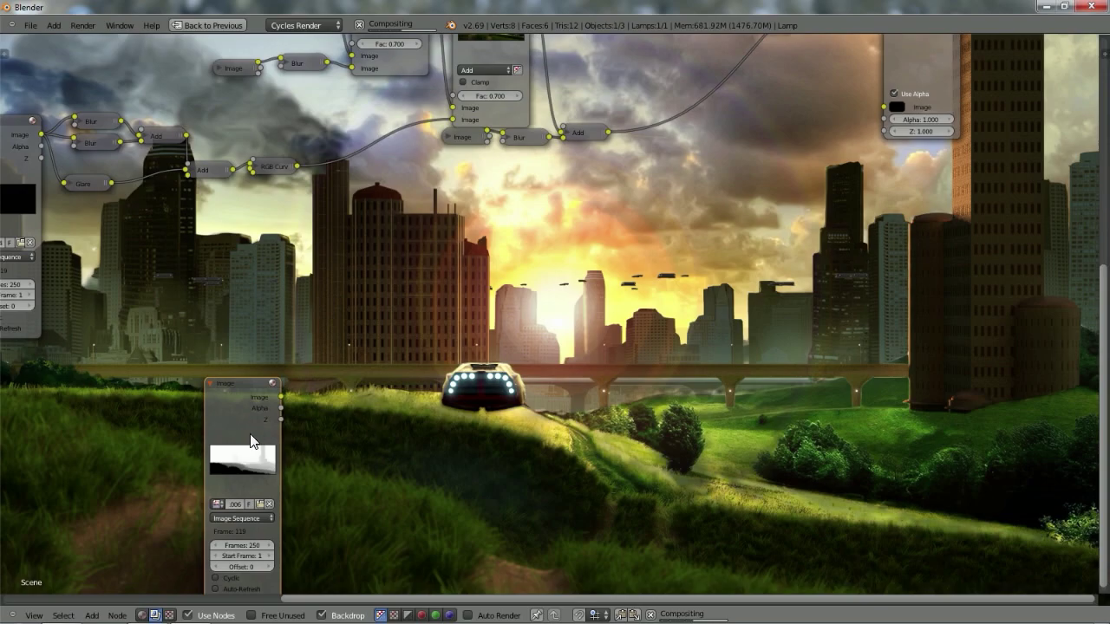
{"action": "left_click_drag", "start_coordinate": [253, 442], "coordinate": [716, 323]}
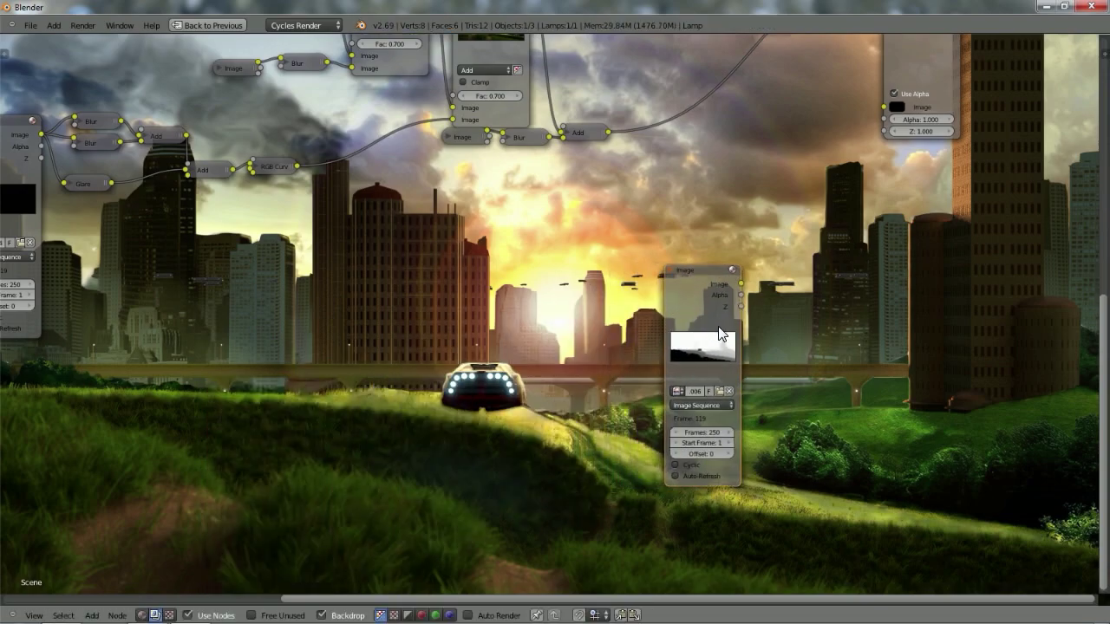
{"action": "scroll", "coordinate": [725, 387], "scroll_direction": "up", "scroll_amount": 4, "text": "shift"}
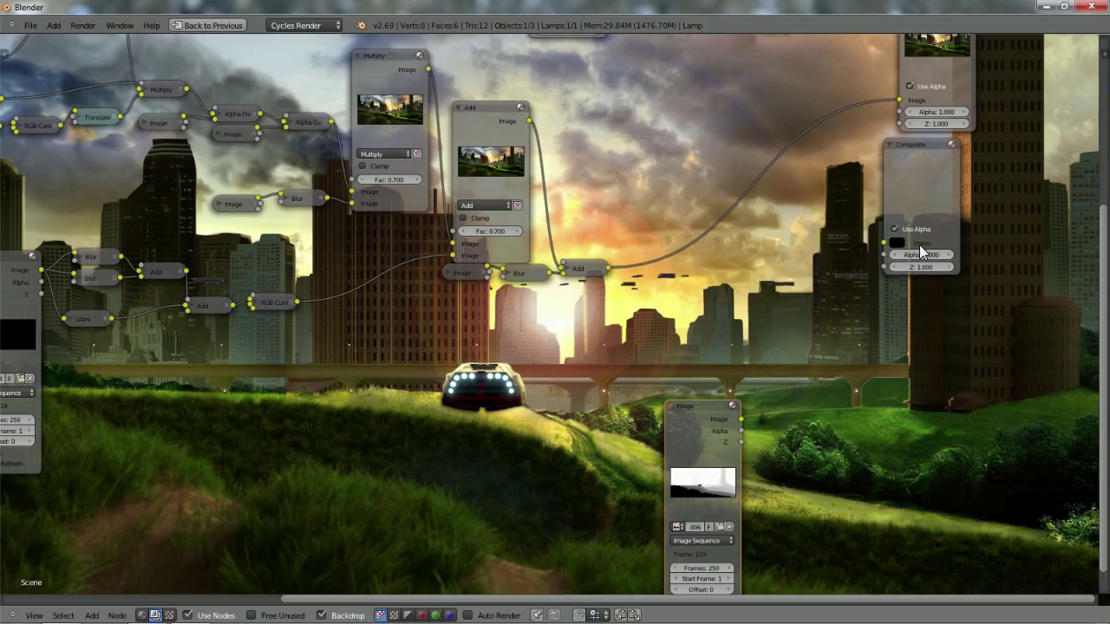
Duplicate the last Add node onto the Composite link, expand it, and set its factor to 0.1.
{"action": "left_click", "coordinate": [584, 265]}
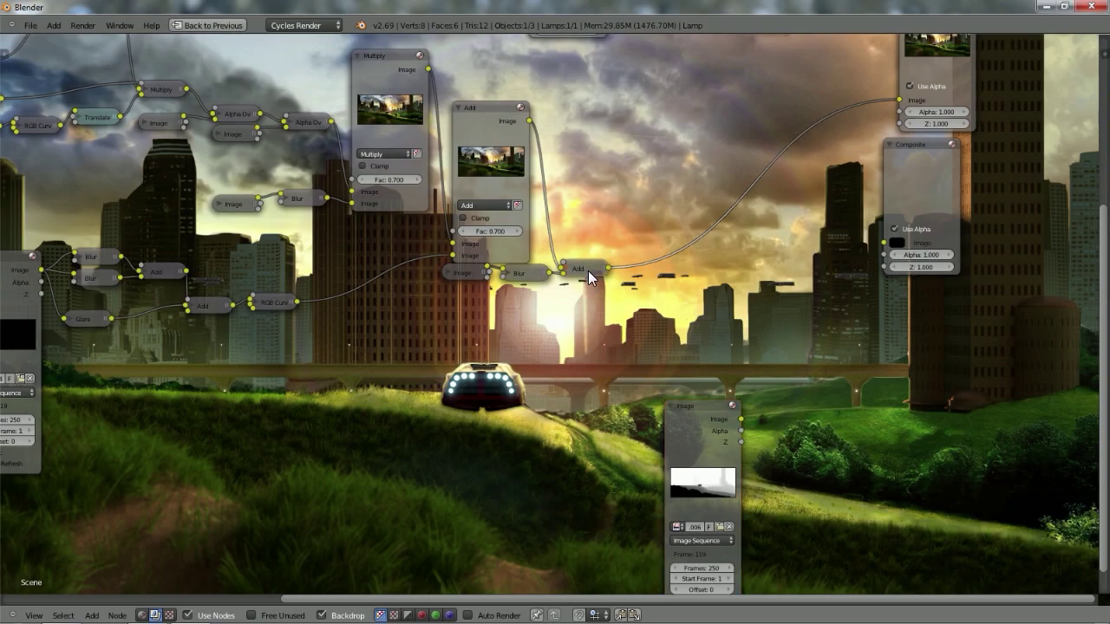
{"action": "key", "text": "shift+d"}
{"action": "left_click", "coordinate": [706, 255]}
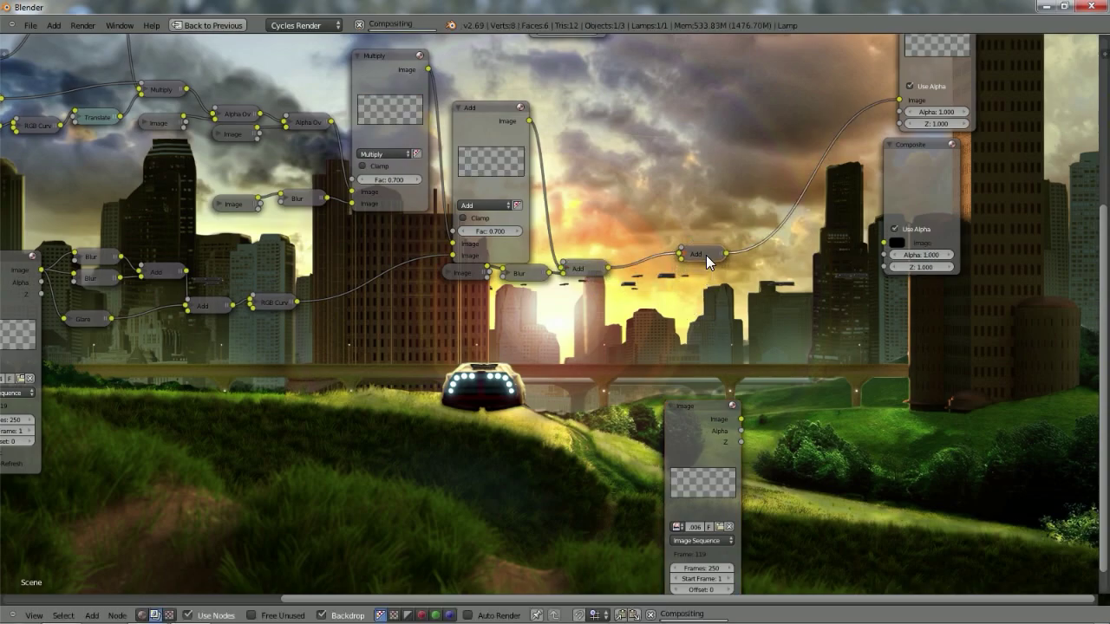
{"action": "left_click", "coordinate": [682, 253]}
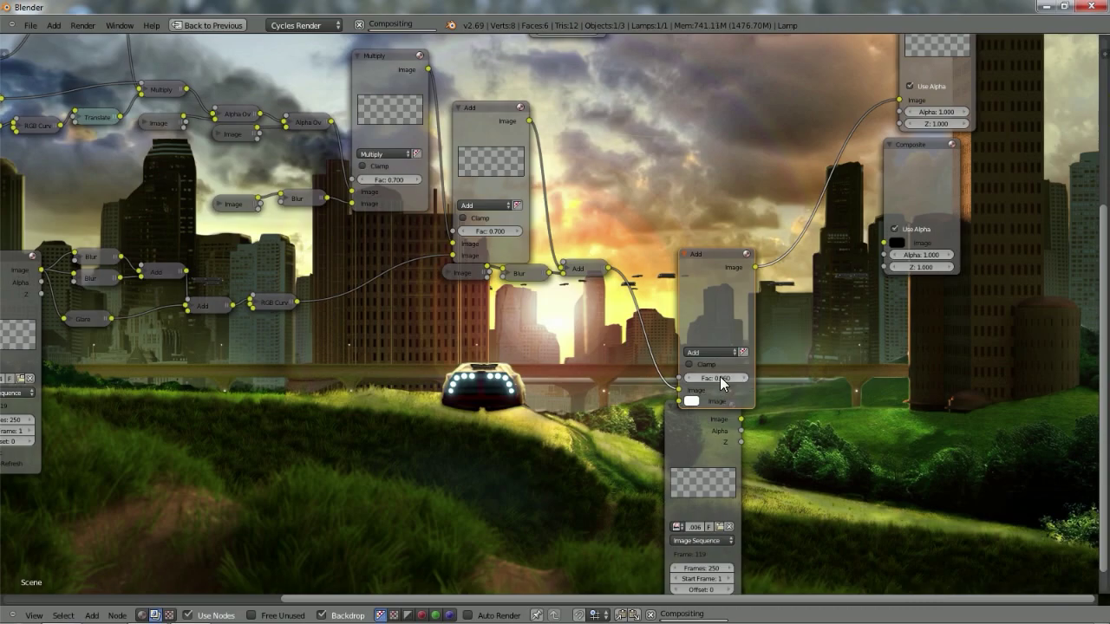
{"action": "left_click", "coordinate": [718, 378]}
{"action": "type", "text": "0.1"}
{"action": "key", "text": "Return"}
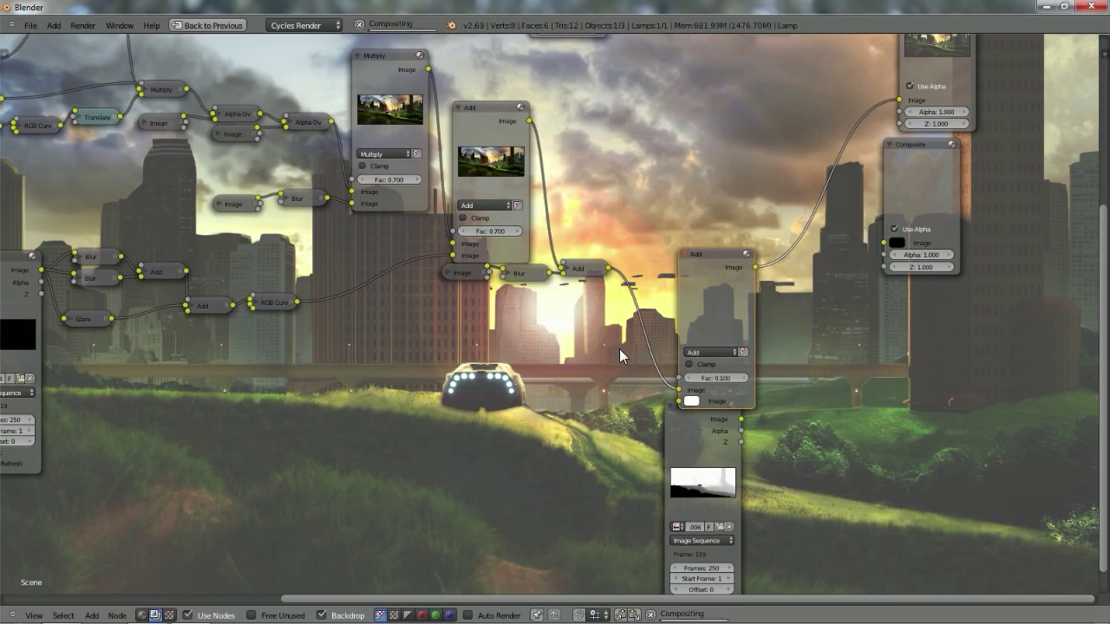
Connect the atmosphere image sequence into the new Add node's second input and fit the backdrop.
{"action": "left_click", "coordinate": [707, 455]}
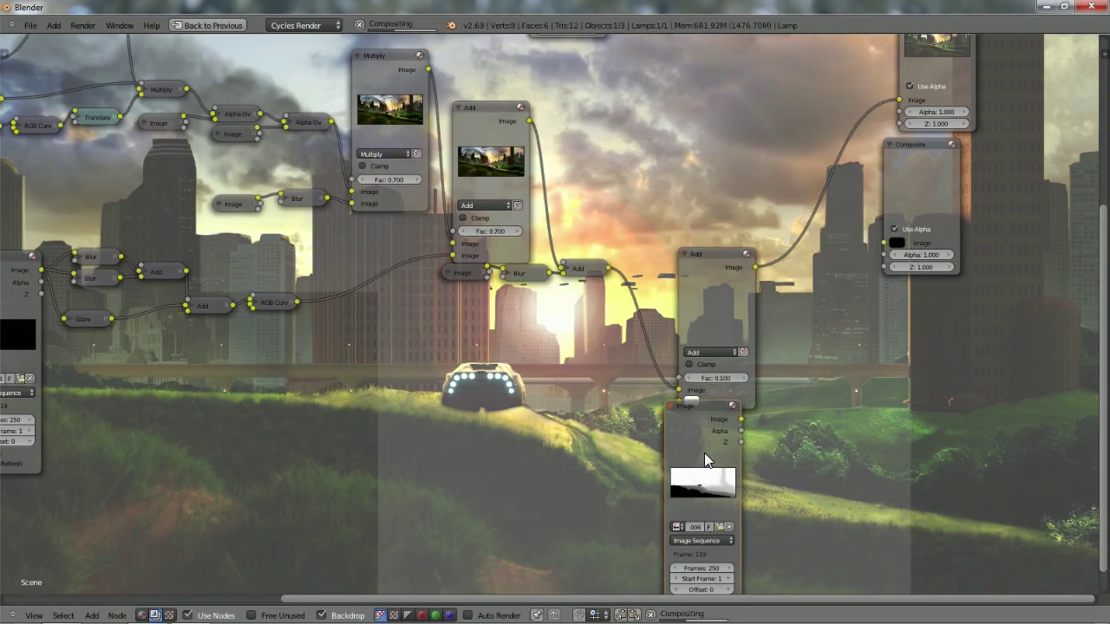
{"action": "left_click_drag", "start_coordinate": [704, 453], "coordinate": [579, 437]}
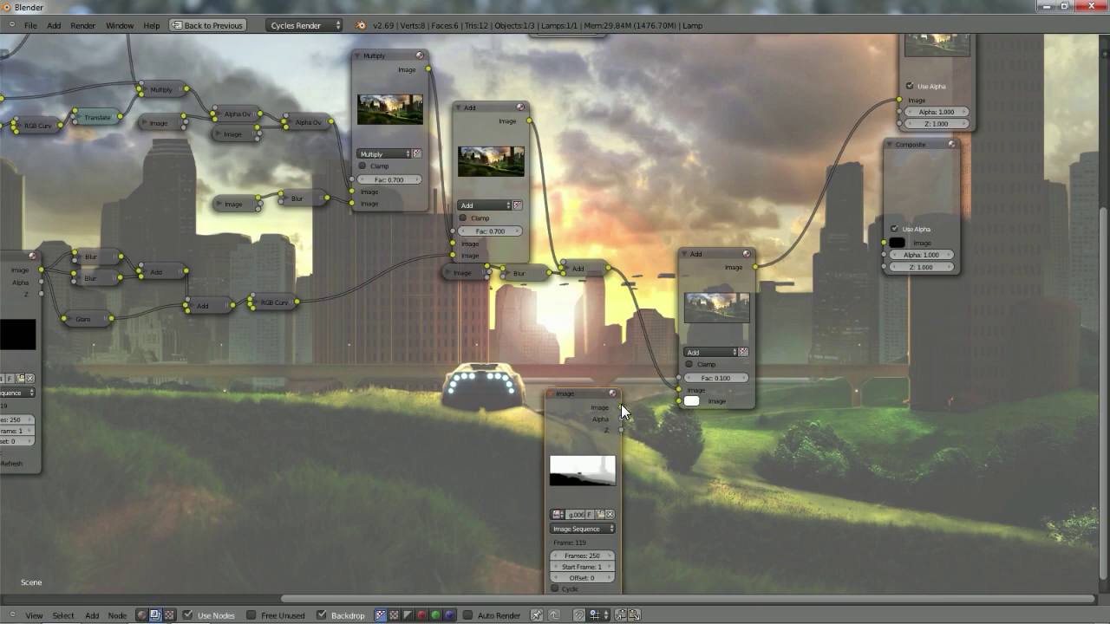
{"action": "left_click_drag", "start_coordinate": [673, 397], "coordinate": [680, 401]}
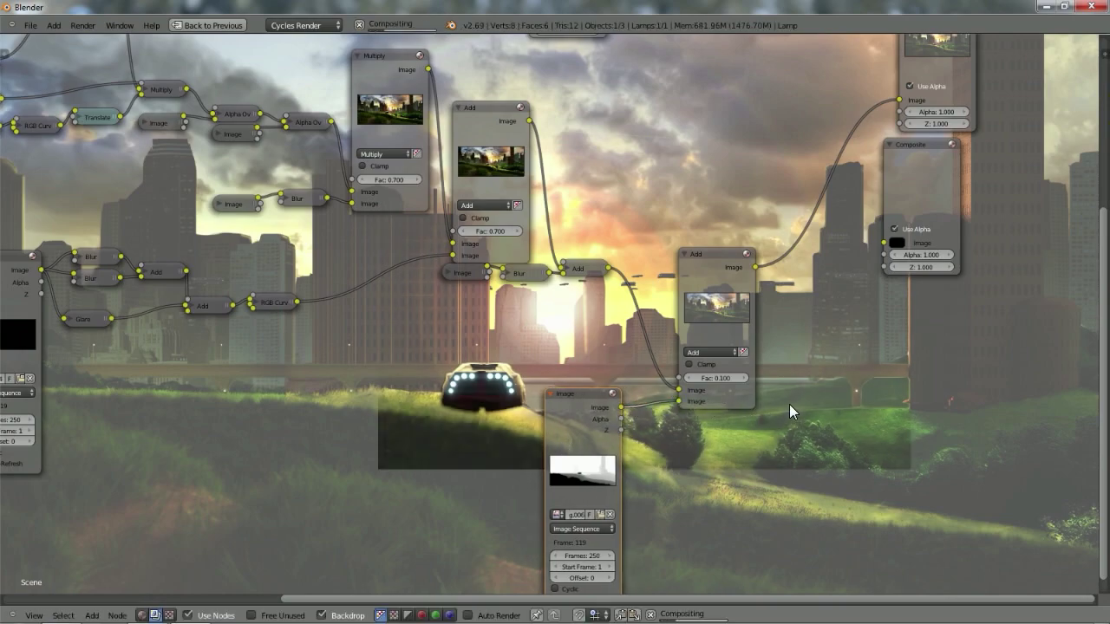
{"action": "scroll", "coordinate": [790, 404], "scroll_direction": "down", "scroll_amount": 2}
{"action": "scroll", "coordinate": [789, 404], "scroll_direction": "down", "scroll_amount": 3}
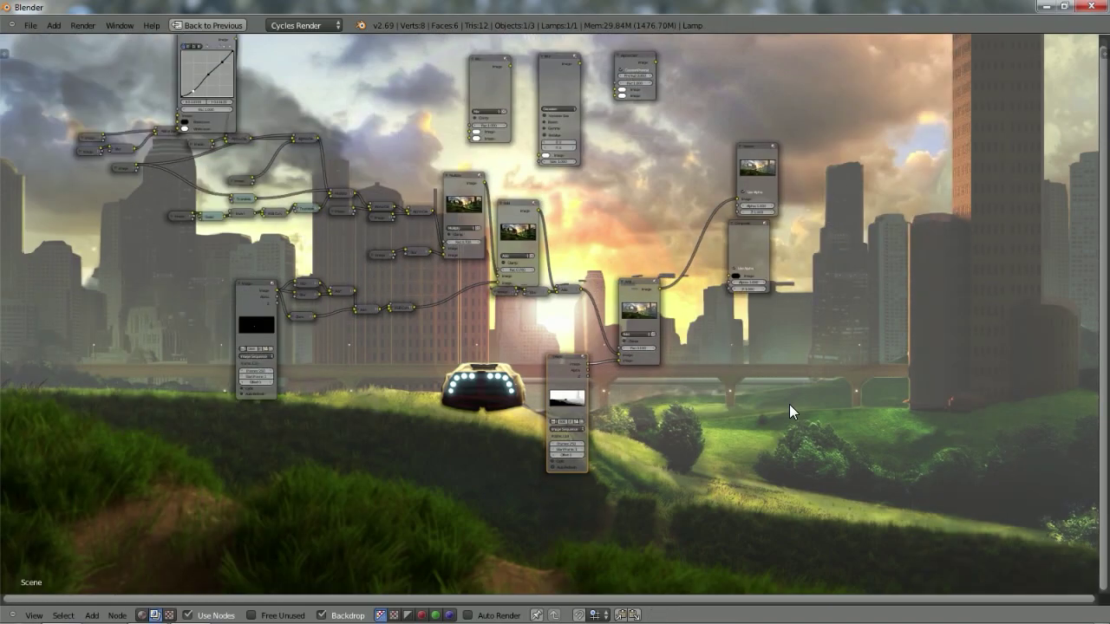
{"action": "scroll", "coordinate": [807, 367], "scroll_direction": "up", "scroll_amount": 3}
{"action": "scroll", "coordinate": [760, 379], "scroll_direction": "up", "scroll_amount": 2}
{"action": "scroll", "coordinate": [760, 380], "scroll_direction": "down", "scroll_amount": 1}
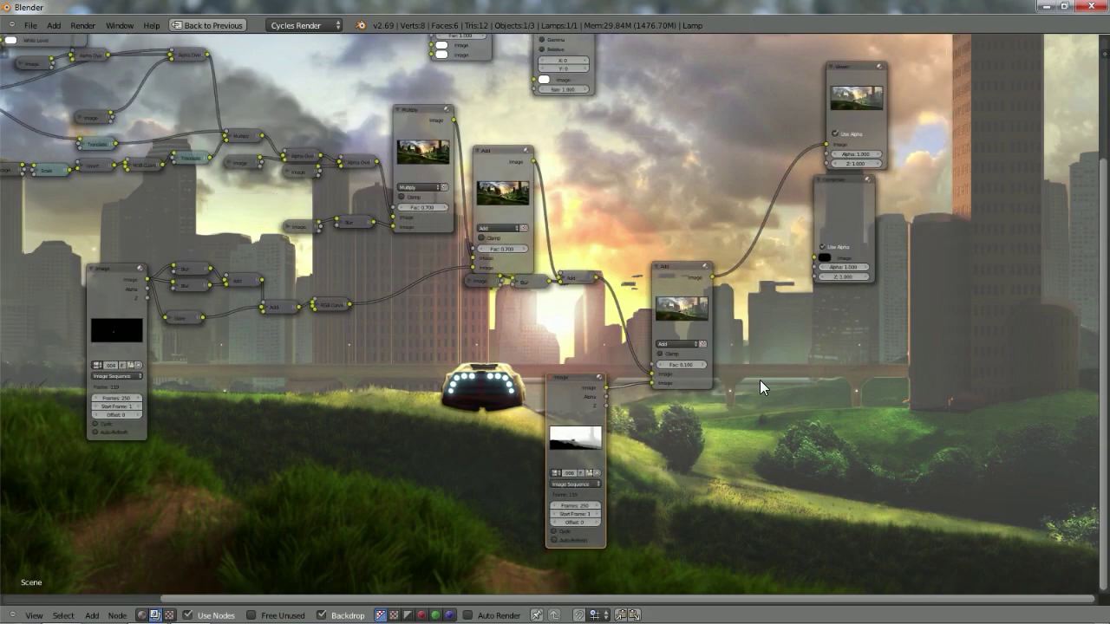
{"action": "key", "text": "alt+v"}
{"action": "key", "text": "alt+v"}
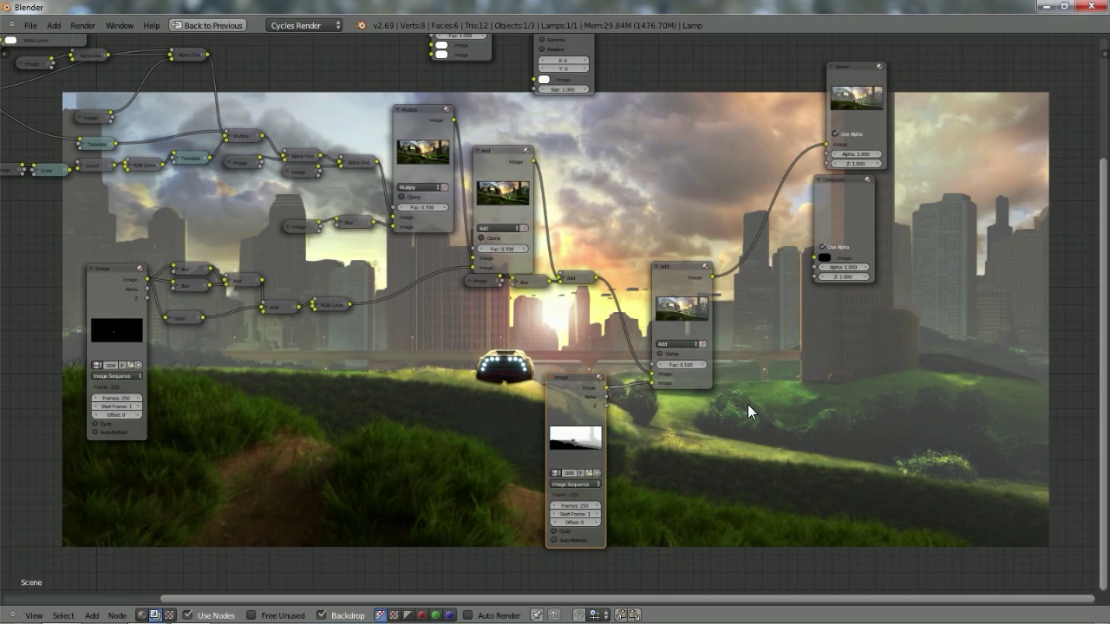
{"action": "scroll", "coordinate": [747, 404], "scroll_direction": "up", "scroll_amount": 2}
Lower the new Add node's factor to 0.05.
{"action": "left_click", "coordinate": [787, 399]}
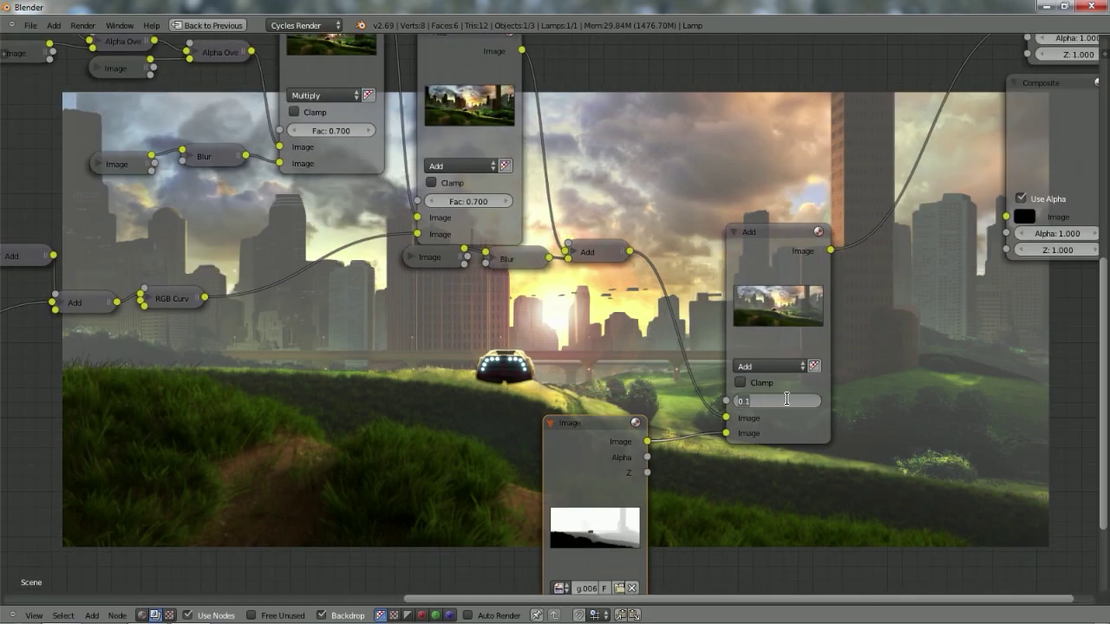
{"action": "key", "text": "BackSpace"}
{"action": "type", "text": ".05"}
{"action": "key", "text": "Return"}
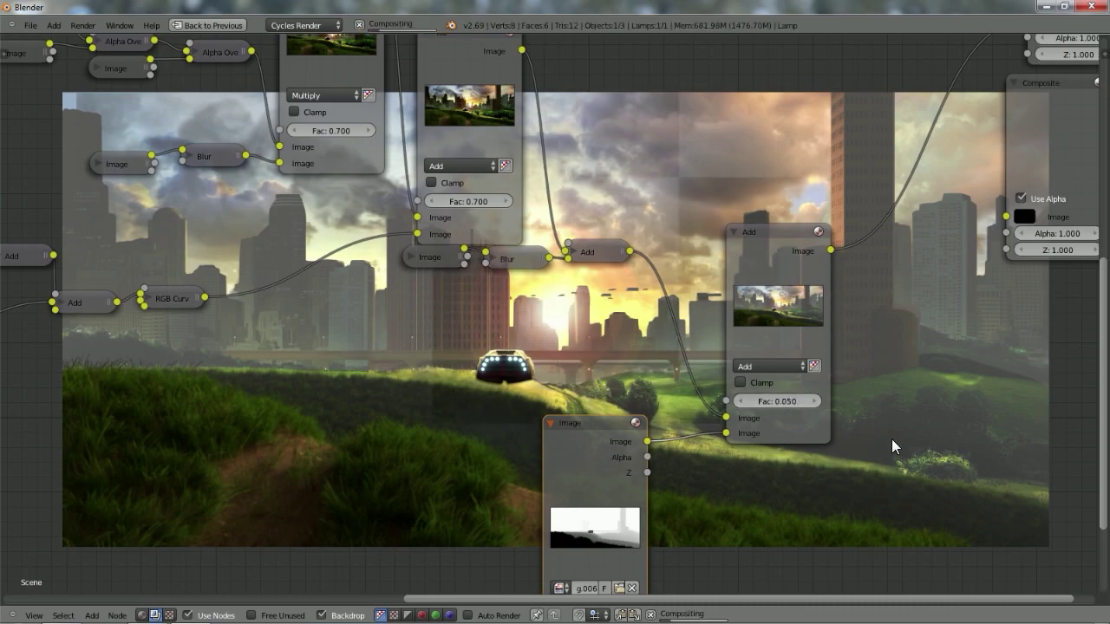
{"action": "scroll", "coordinate": [893, 440], "scroll_direction": "down", "scroll_amount": 6}
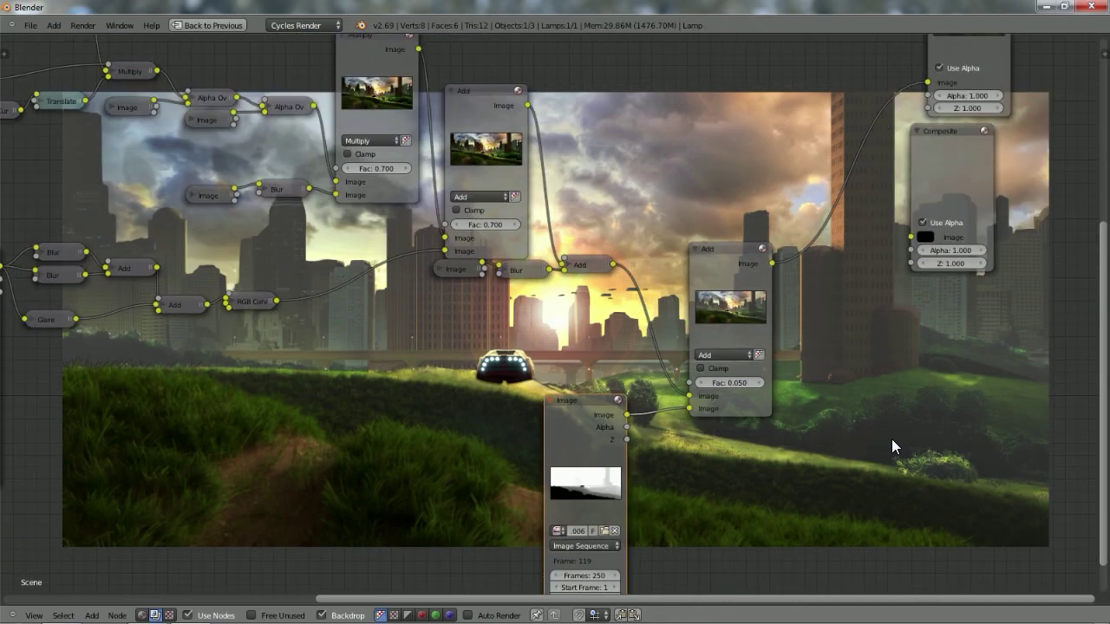
{"action": "scroll", "coordinate": [892, 439], "scroll_direction": "down", "scroll_amount": 5}
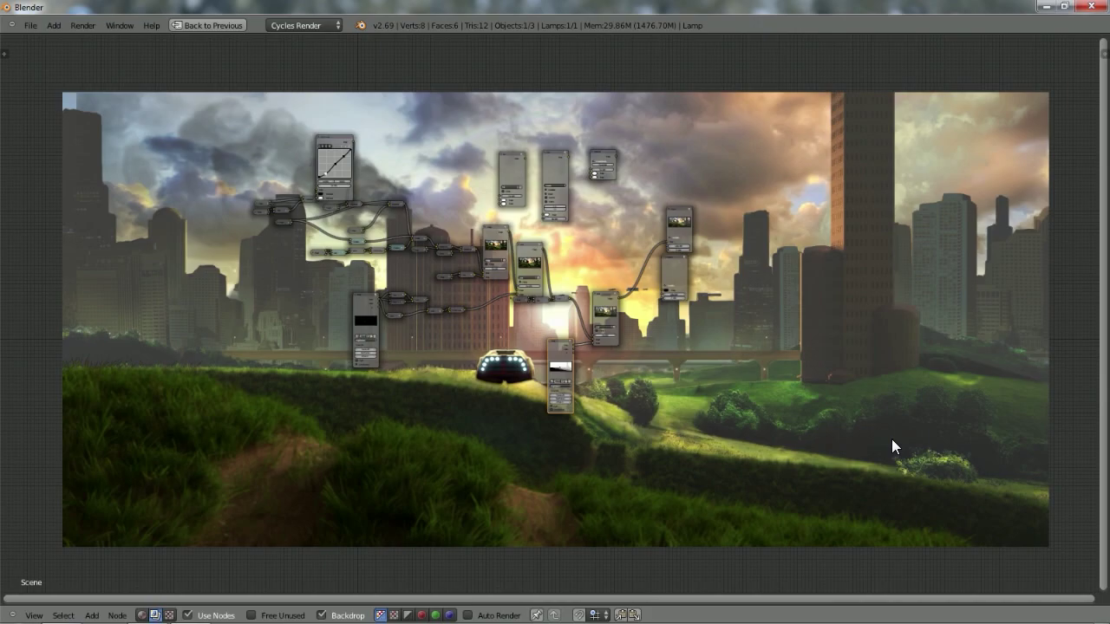
Collapse the atmosphere Image node and new Add node and reposition them beside the previous Add.
{"action": "scroll", "coordinate": [892, 438], "scroll_direction": "up", "scroll_amount": 6}
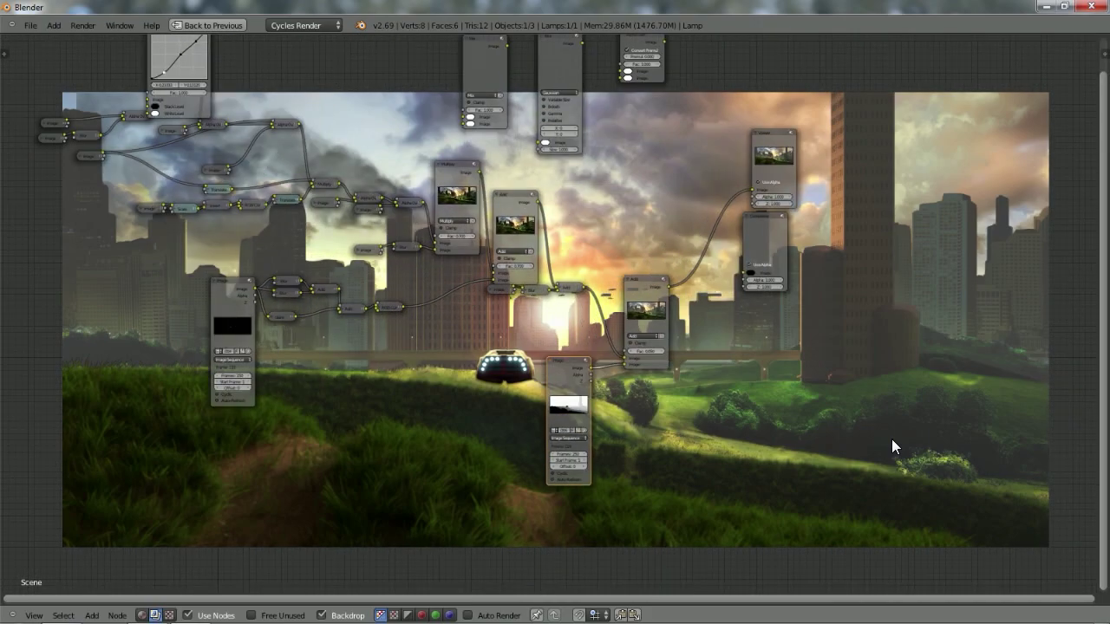
{"action": "scroll", "coordinate": [891, 439], "scroll_direction": "up", "scroll_amount": 3}
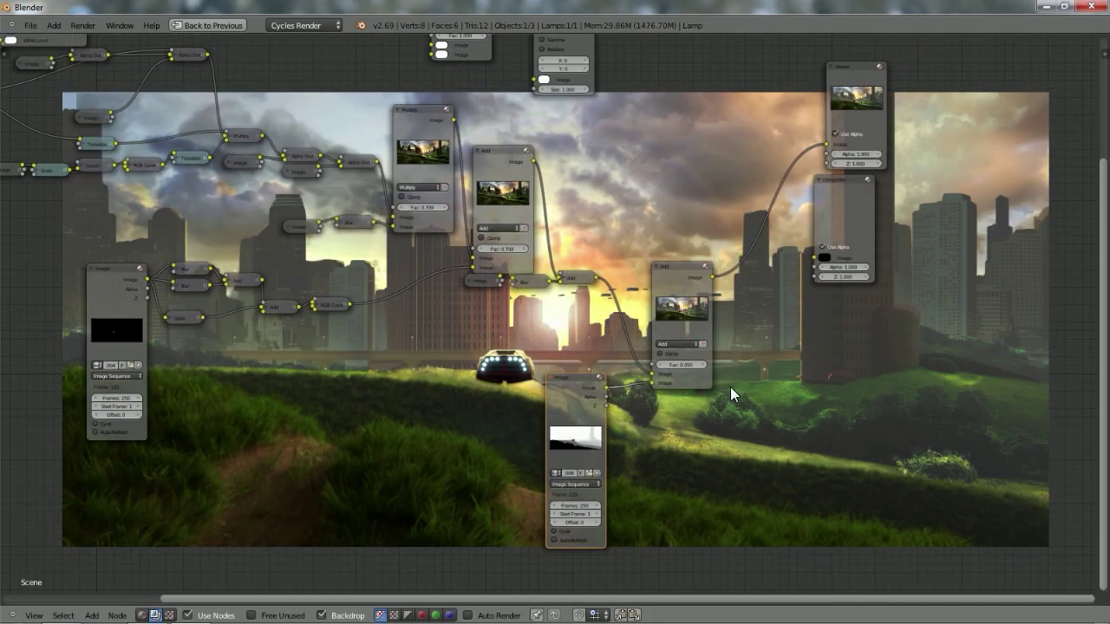
{"action": "scroll", "coordinate": [734, 385], "scroll_direction": "up", "scroll_amount": 1}
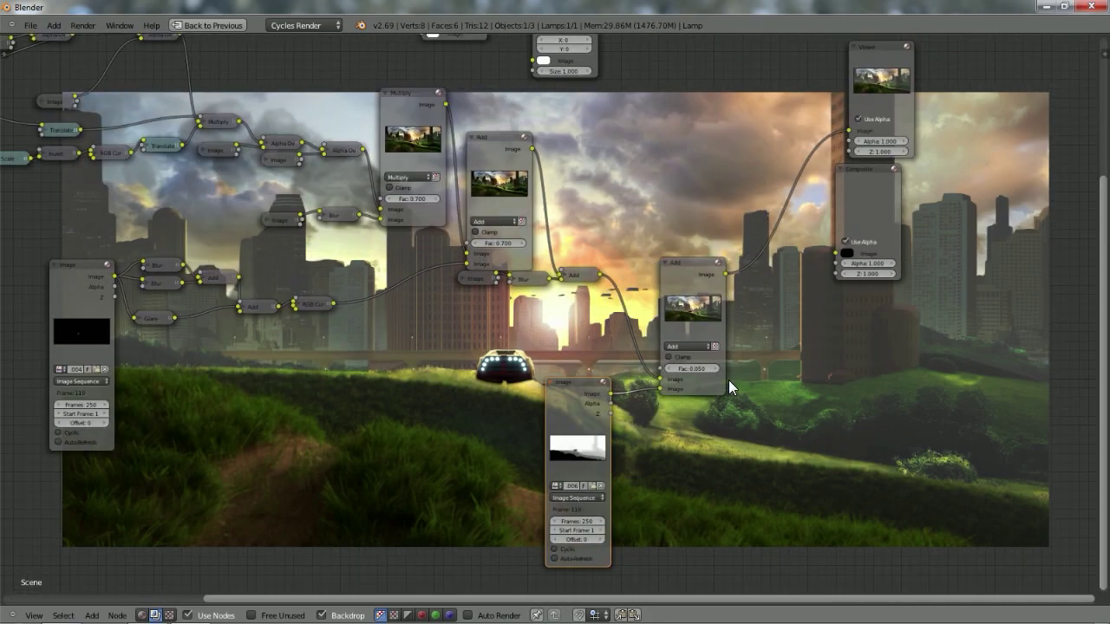
{"action": "left_click", "coordinate": [551, 383]}
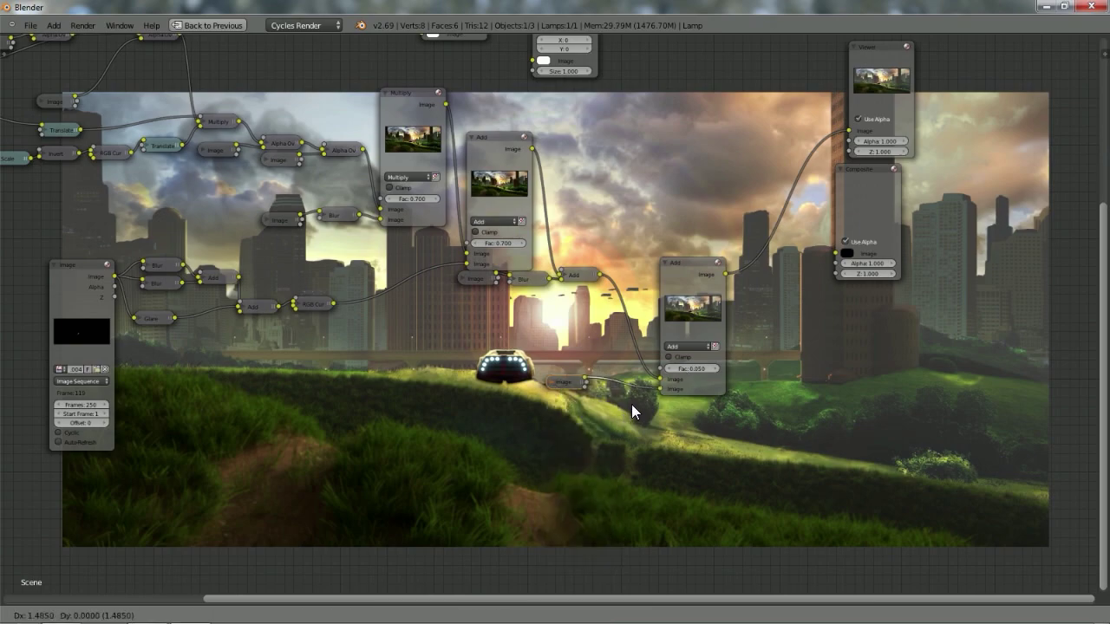
{"action": "key", "text": "g"}
{"action": "left_click", "coordinate": [640, 380]}
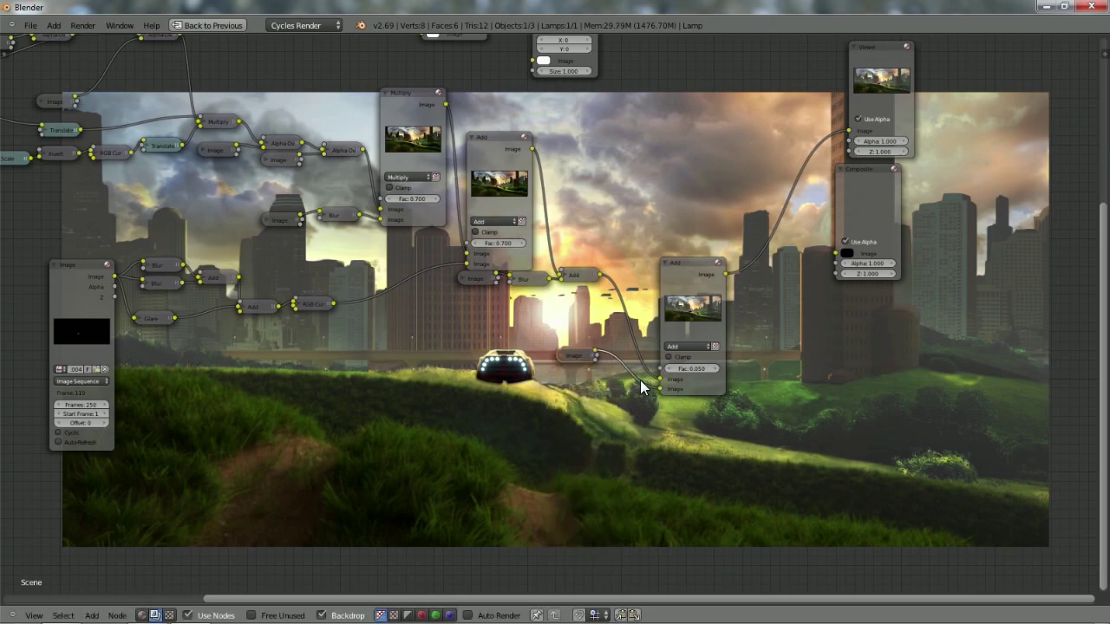
{"action": "left_click", "coordinate": [665, 262]}
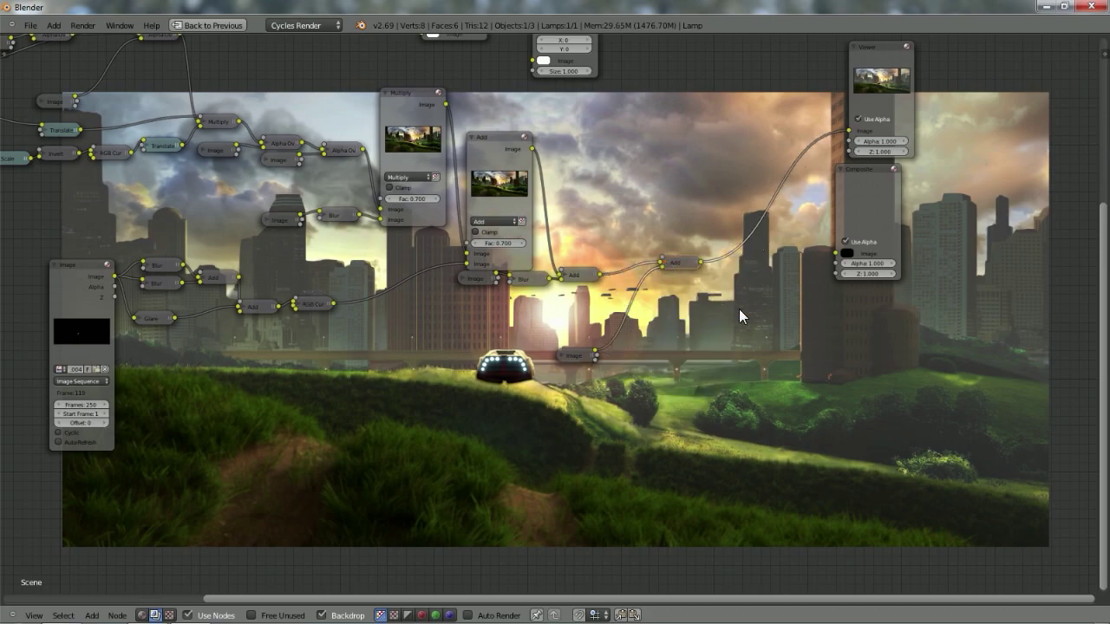
{"action": "key", "text": "g"}
{"action": "left_click", "coordinate": [707, 349]}
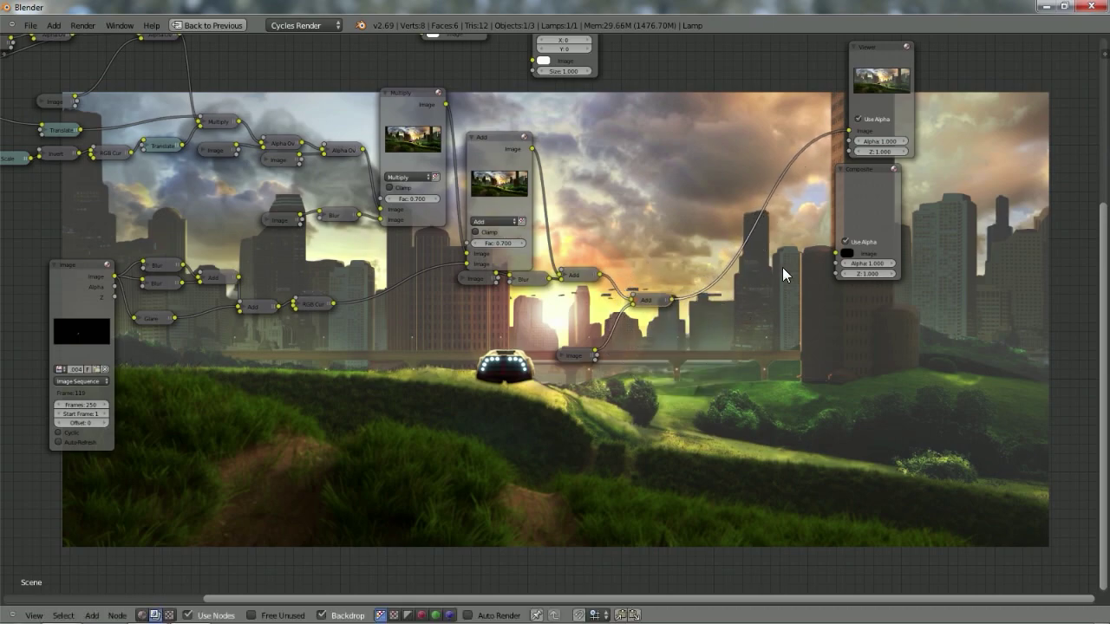
Move the Composite node down-right and the Viewer node to the right edge.
{"action": "left_click_drag", "start_coordinate": [878, 205], "coordinate": [1000, 285]}
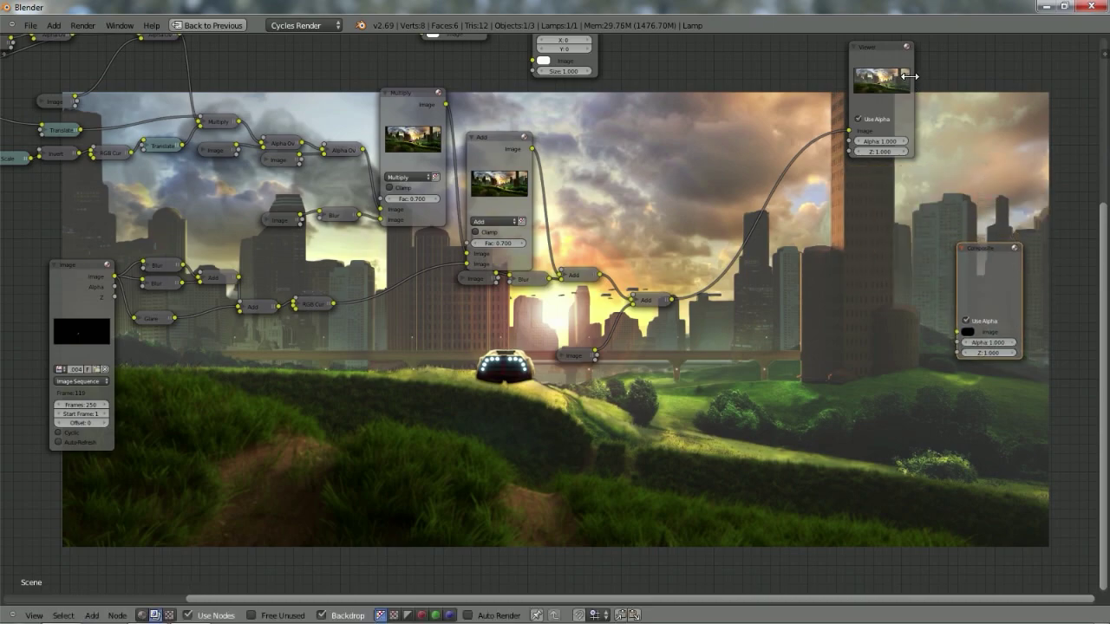
{"action": "left_click_drag", "start_coordinate": [887, 71], "coordinate": [1028, 118]}
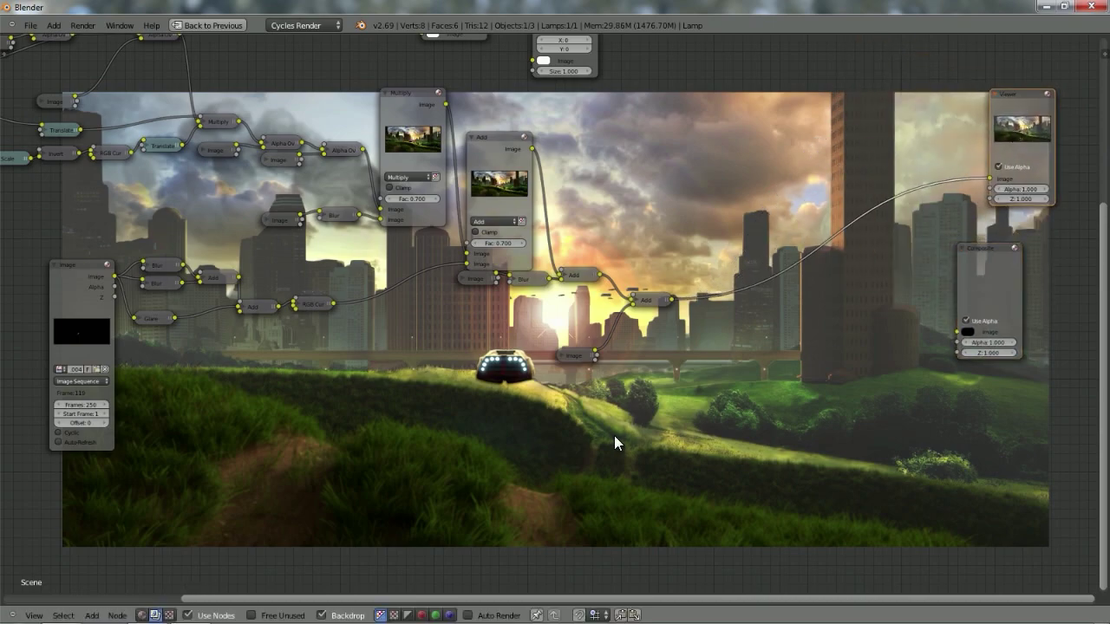
{"action": "scroll", "coordinate": [524, 418], "scroll_direction": "up", "scroll_amount": 3}
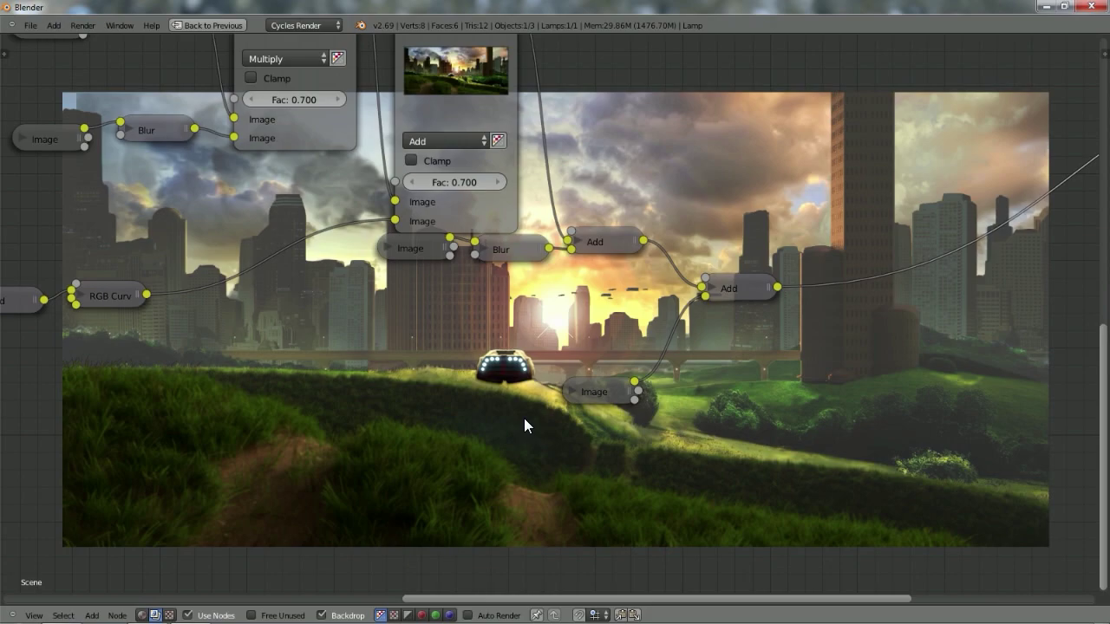
{"action": "scroll", "coordinate": [524, 418], "scroll_direction": "down", "scroll_amount": 2}
{"action": "scroll", "coordinate": [524, 418], "scroll_direction": "up", "scroll_amount": 1}
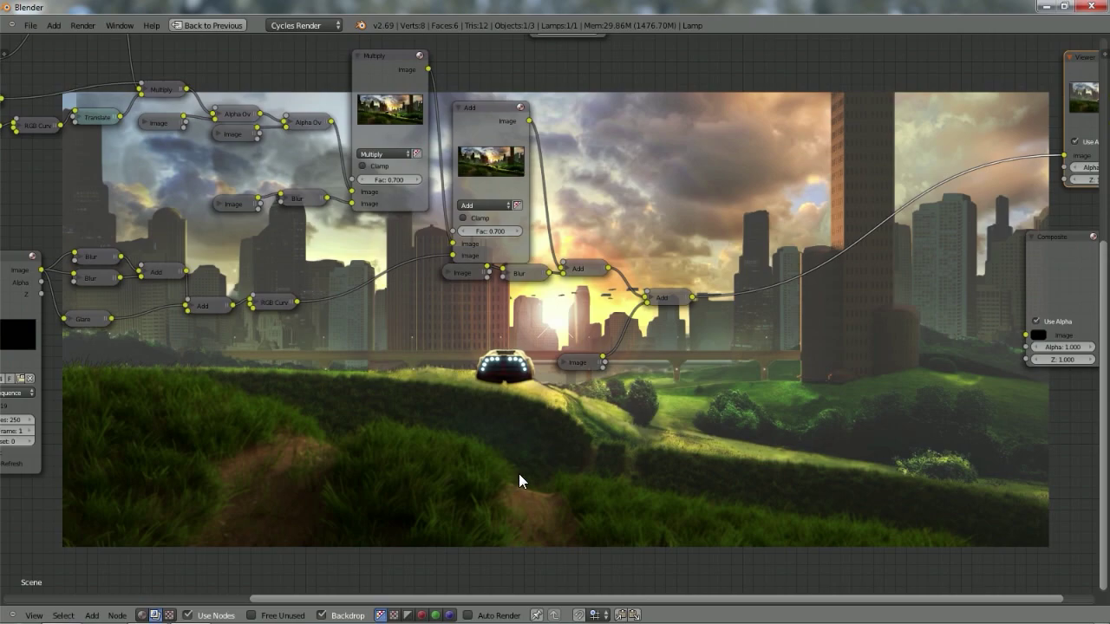
Zoom out and pan the node editor to frame the full compositor tree over the city backdrop.
{"action": "scroll", "coordinate": [425, 378], "scroll_direction": "down", "scroll_amount": 3}
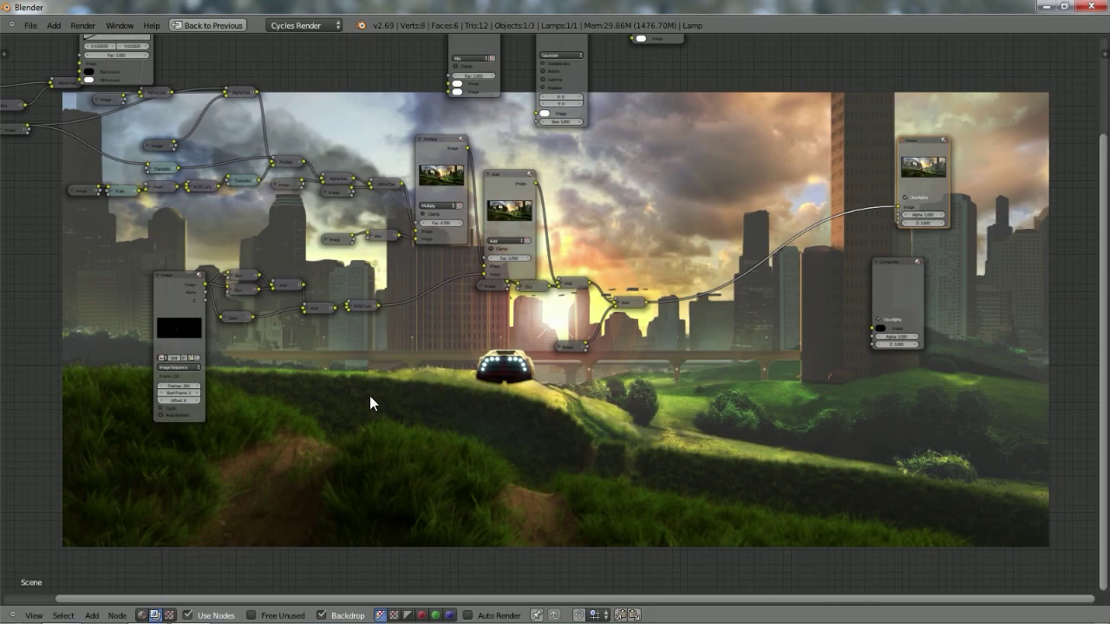
{"action": "scroll", "coordinate": [369, 404], "scroll_direction": "left", "scroll_amount": 1, "text": "ctrl"}
{"action": "scroll", "coordinate": [369, 403], "scroll_direction": "right", "scroll_amount": 3, "text": "ctrl"}
{"action": "scroll", "coordinate": [369, 403], "scroll_direction": "left", "scroll_amount": 5, "text": "ctrl"}
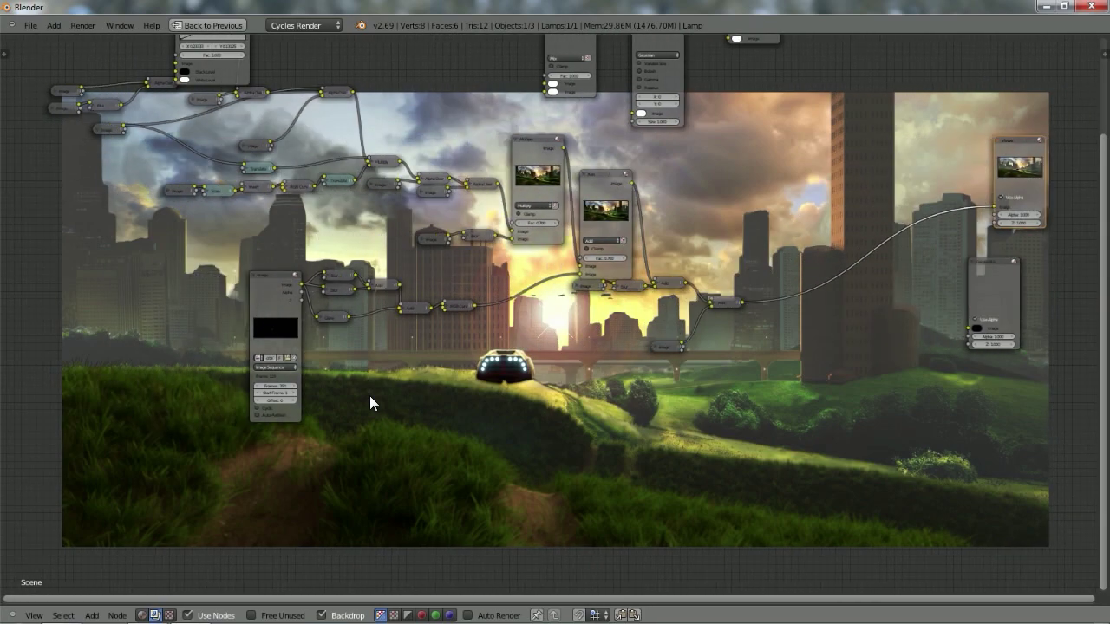
{"action": "scroll", "coordinate": [370, 403], "scroll_direction": "right", "scroll_amount": 2, "text": "ctrl"}
{"action": "scroll", "coordinate": [370, 401], "scroll_direction": "right", "scroll_amount": 2, "text": "ctrl"}
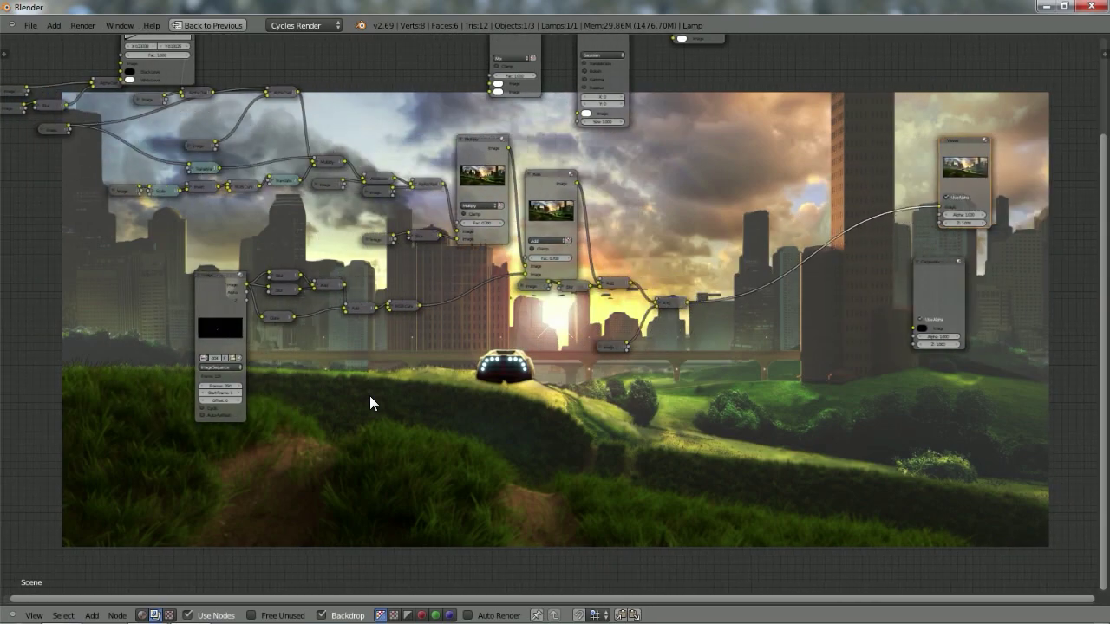
{"action": "scroll", "coordinate": [369, 402], "scroll_direction": "up", "scroll_amount": 3, "text": "shift"}
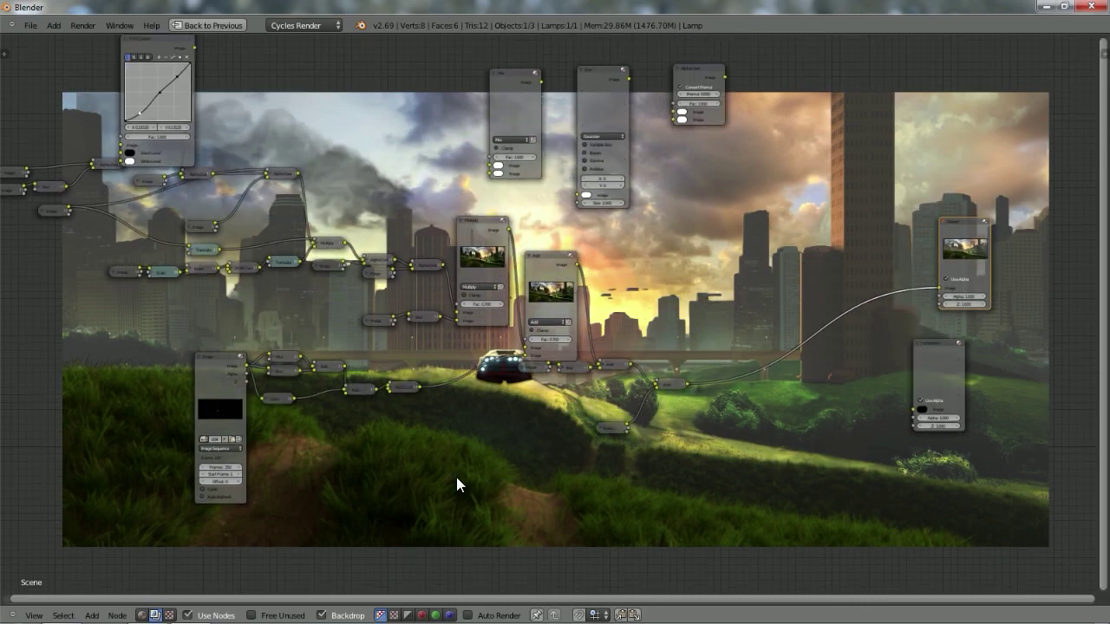
Add a Lens Distortion node at the lower right of the tree.
{"action": "key", "text": "shift+a"}
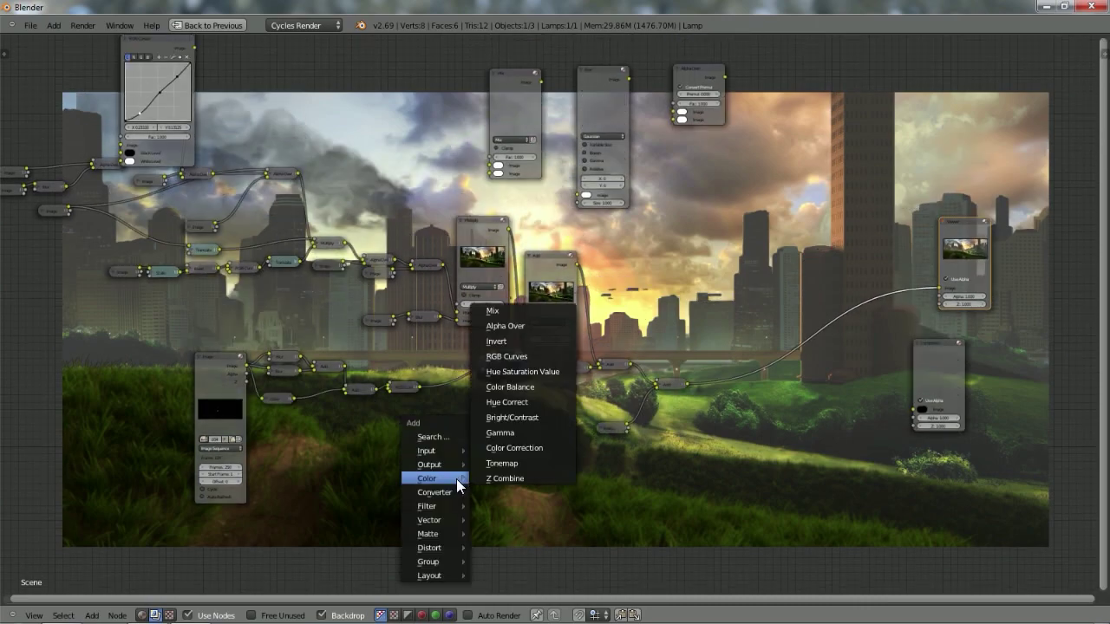
{"action": "mouse_move", "coordinate": [447, 547]}
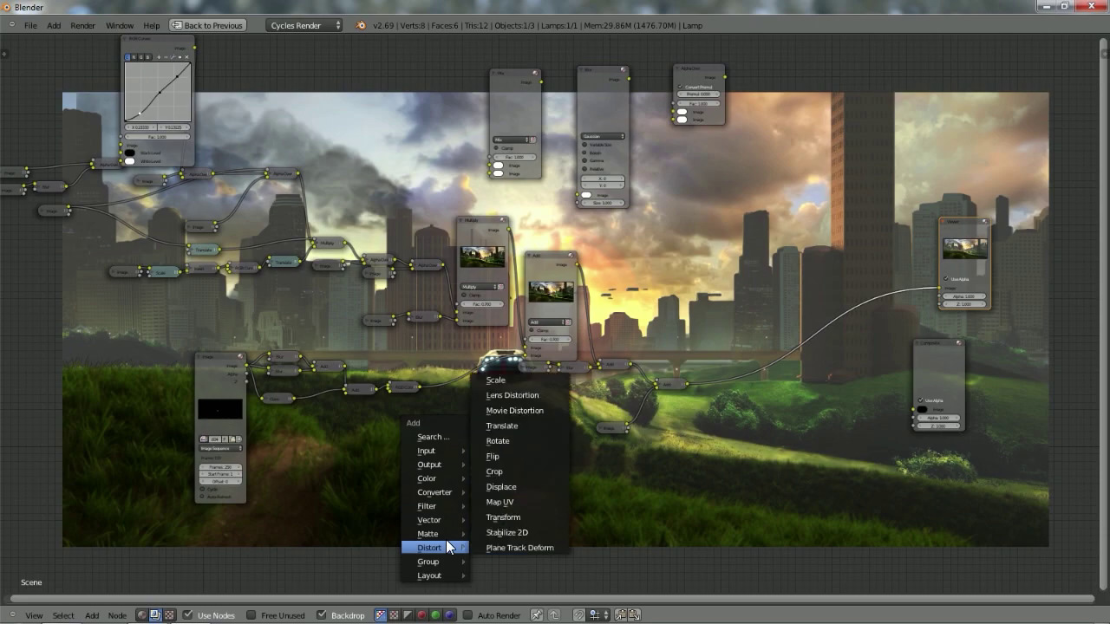
{"action": "left_click", "coordinate": [515, 396]}
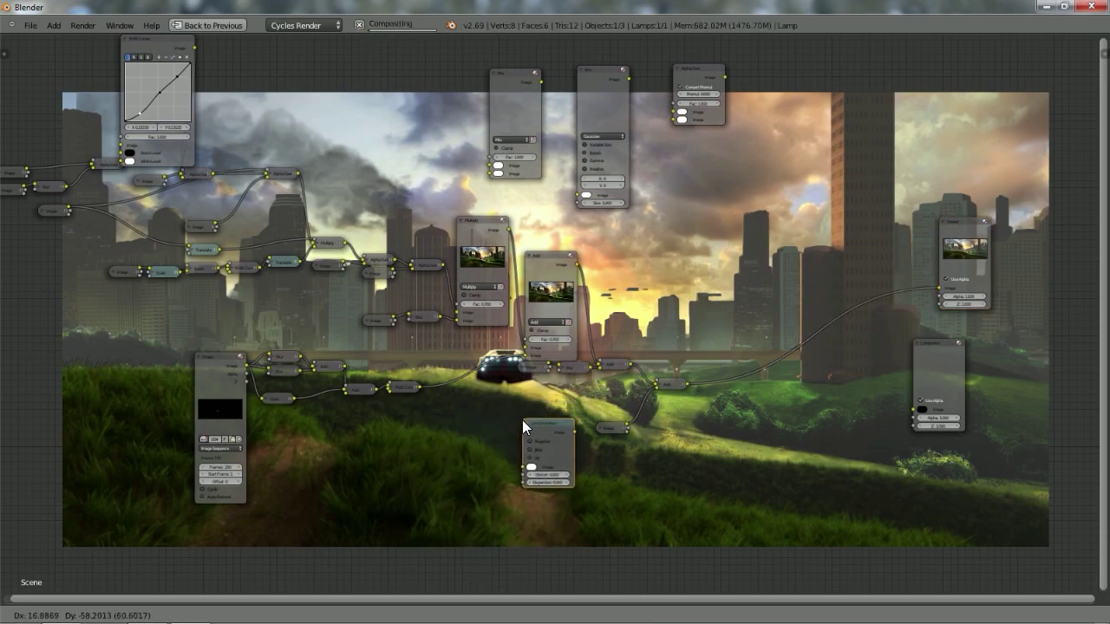
{"action": "left_click", "coordinate": [682, 420]}
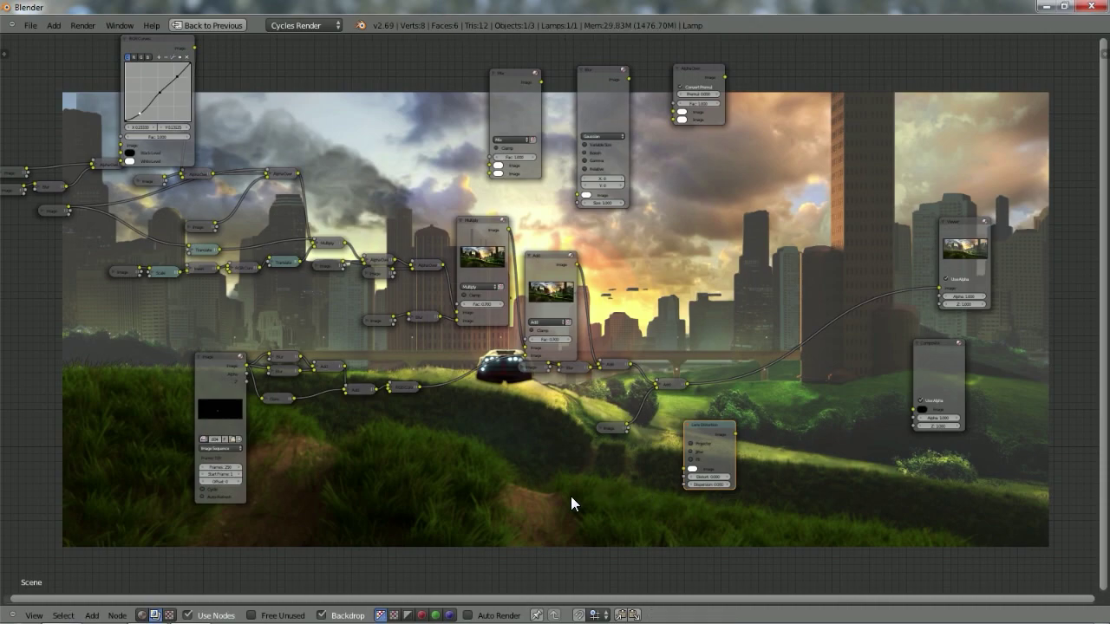
Add a Math node beside it set to Greater Than, then frame all nodes.
{"action": "key", "text": "shift+a"}
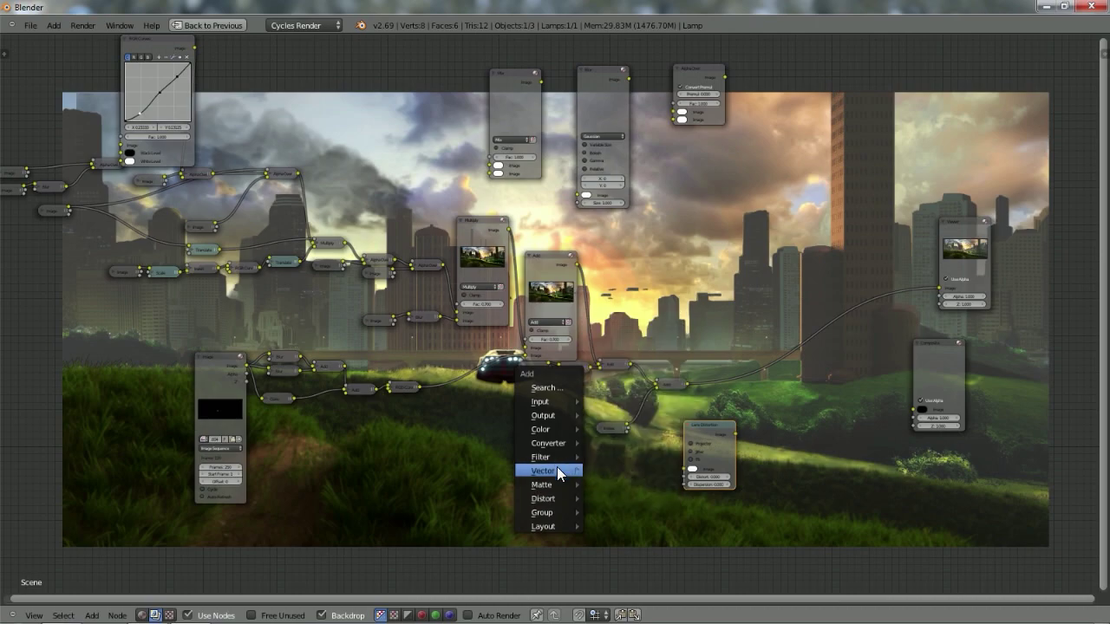
{"action": "mouse_move", "coordinate": [553, 442]}
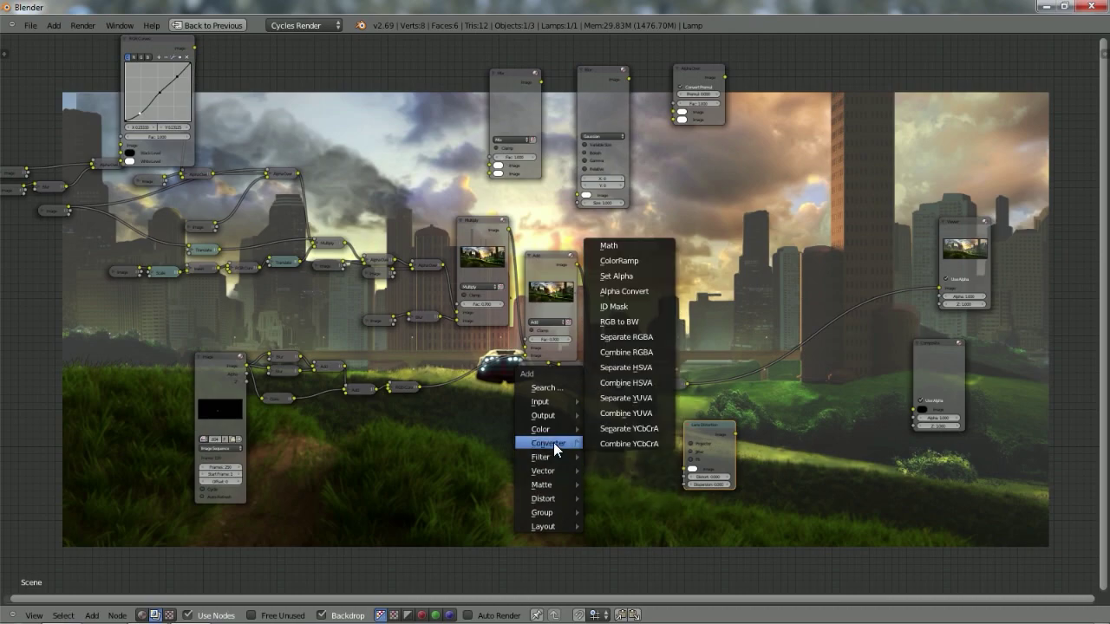
{"action": "left_click", "coordinate": [609, 245]}
{"action": "left_click", "coordinate": [763, 427]}
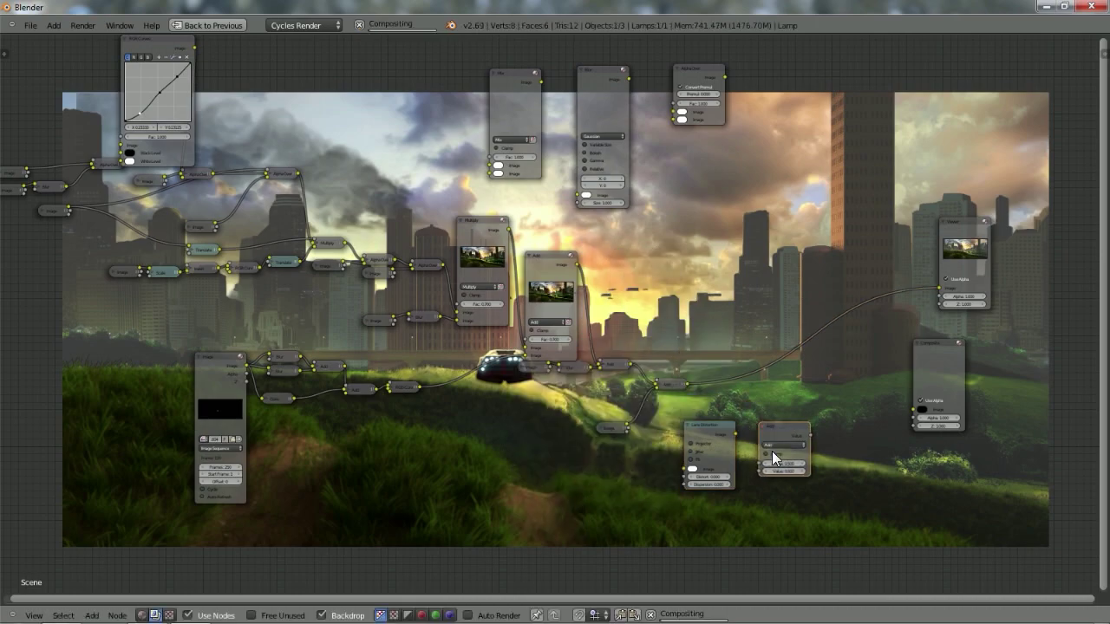
{"action": "scroll", "coordinate": [773, 444], "scroll_direction": "up", "scroll_amount": 2}
{"action": "scroll", "coordinate": [786, 460], "scroll_direction": "down", "scroll_amount": 1}
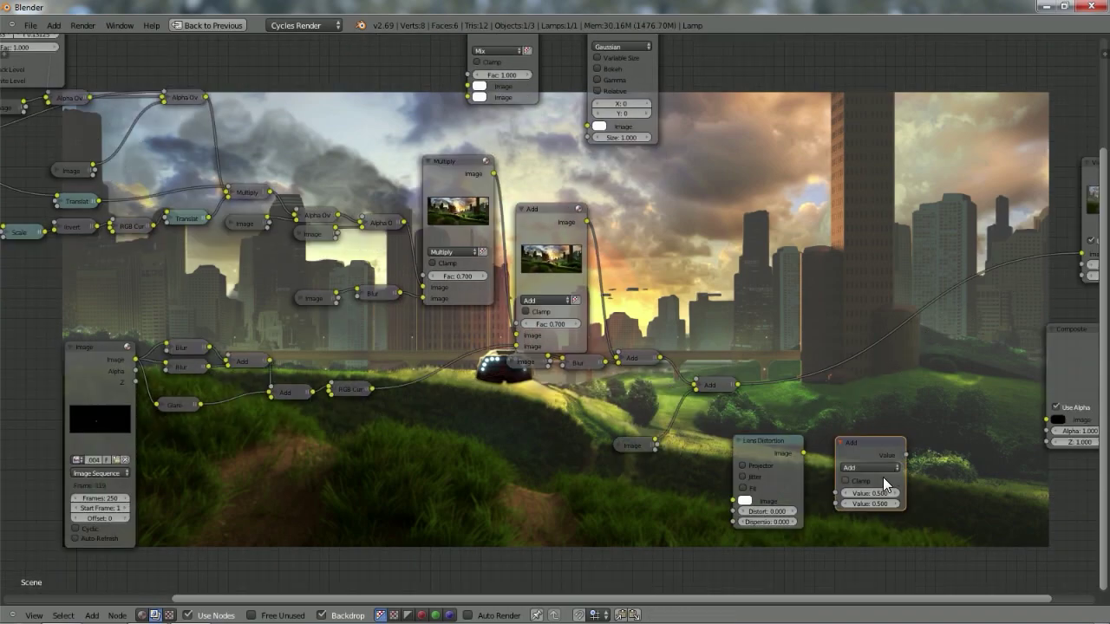
{"action": "left_click", "coordinate": [872, 467]}
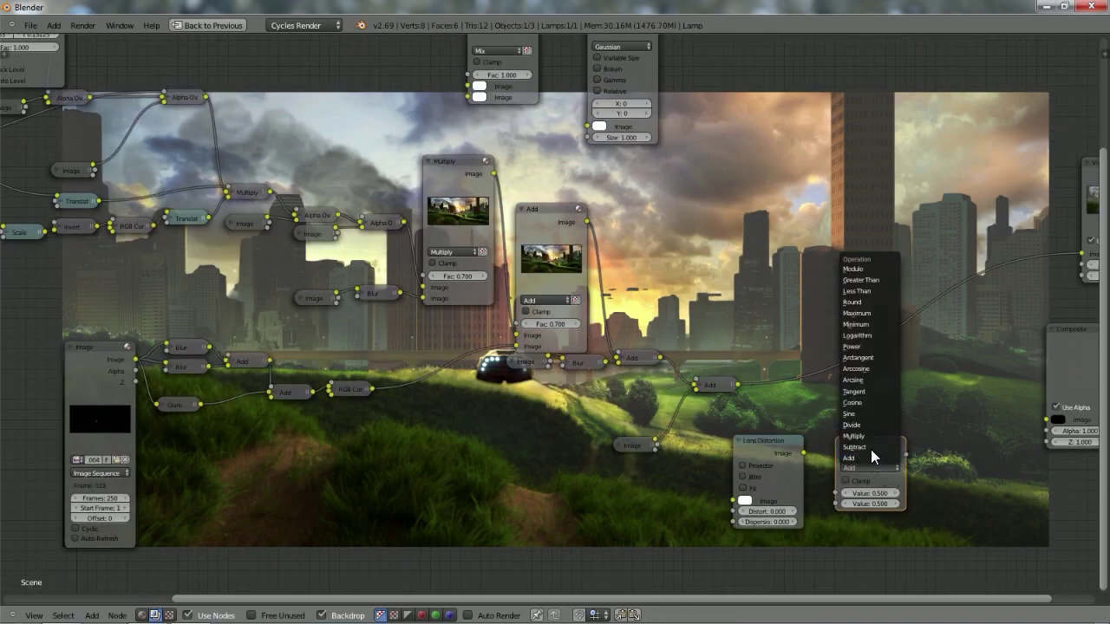
{"action": "left_click", "coordinate": [859, 281]}
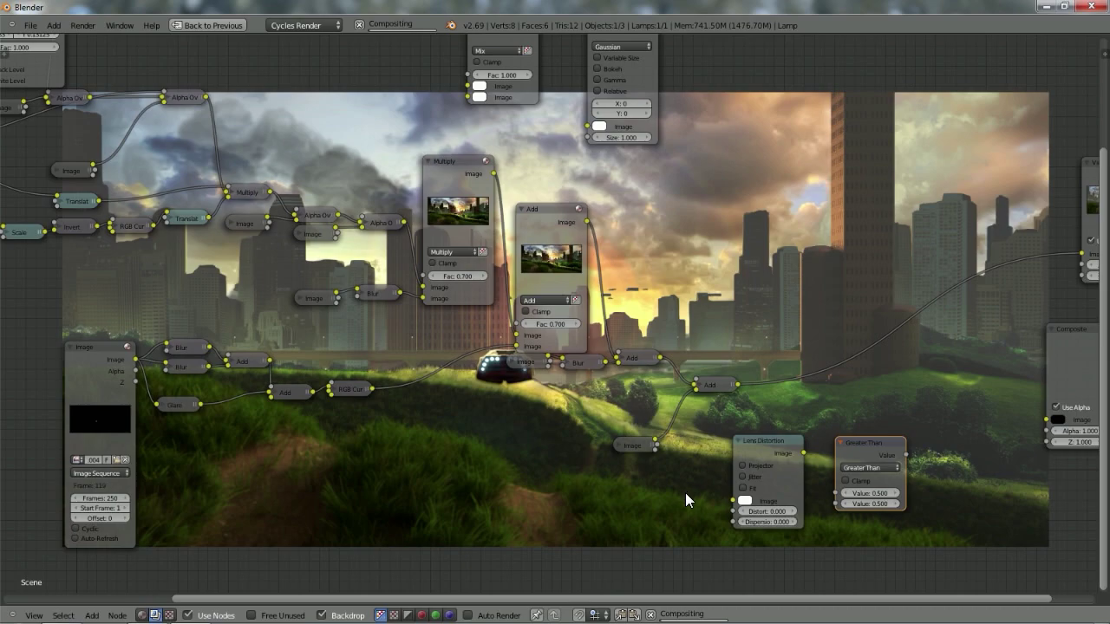
{"action": "key", "text": "shift+a"}
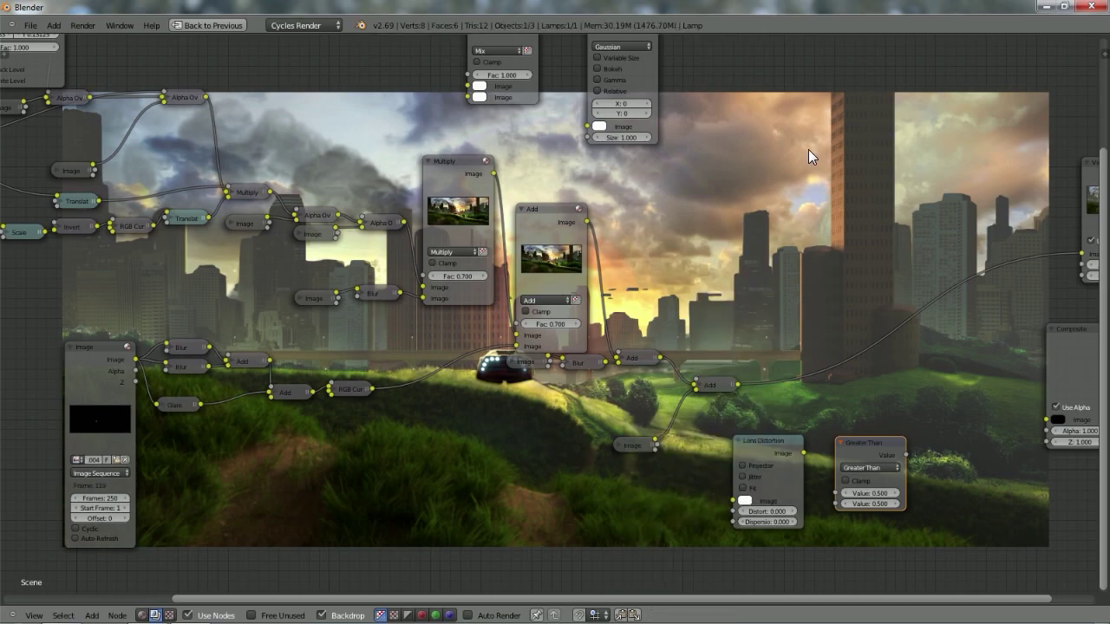
{"action": "key", "text": "Home"}
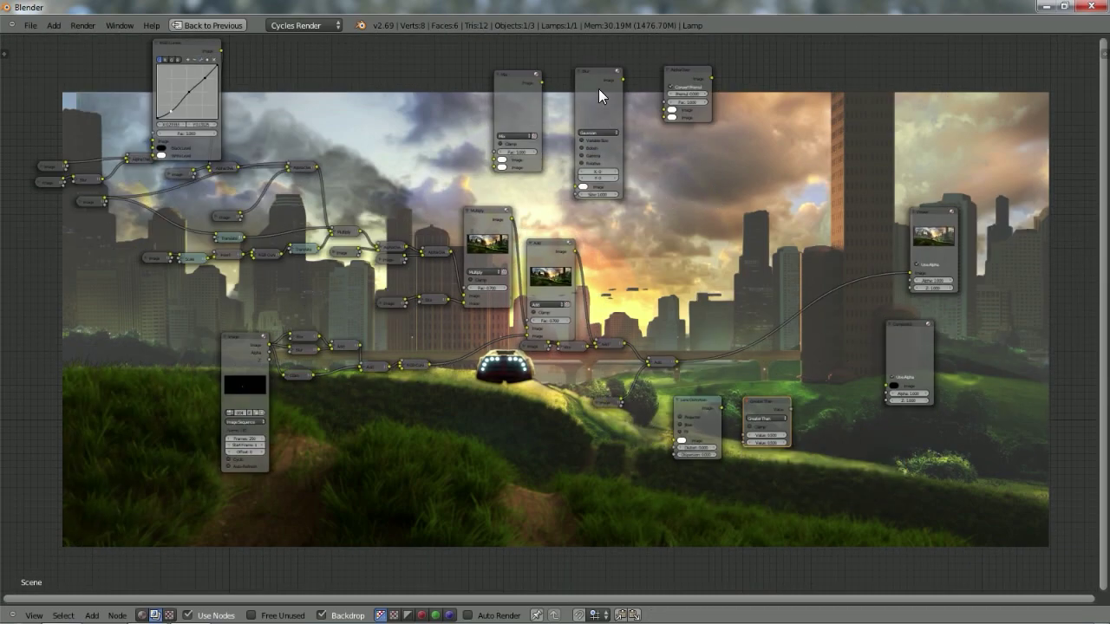
Move the Blur node next to Greater Than, delete AlphaOver and select the Mix node.
{"action": "left_click", "coordinate": [598, 89]}
{"action": "left_click_drag", "start_coordinate": [602, 99], "coordinate": [835, 417]}
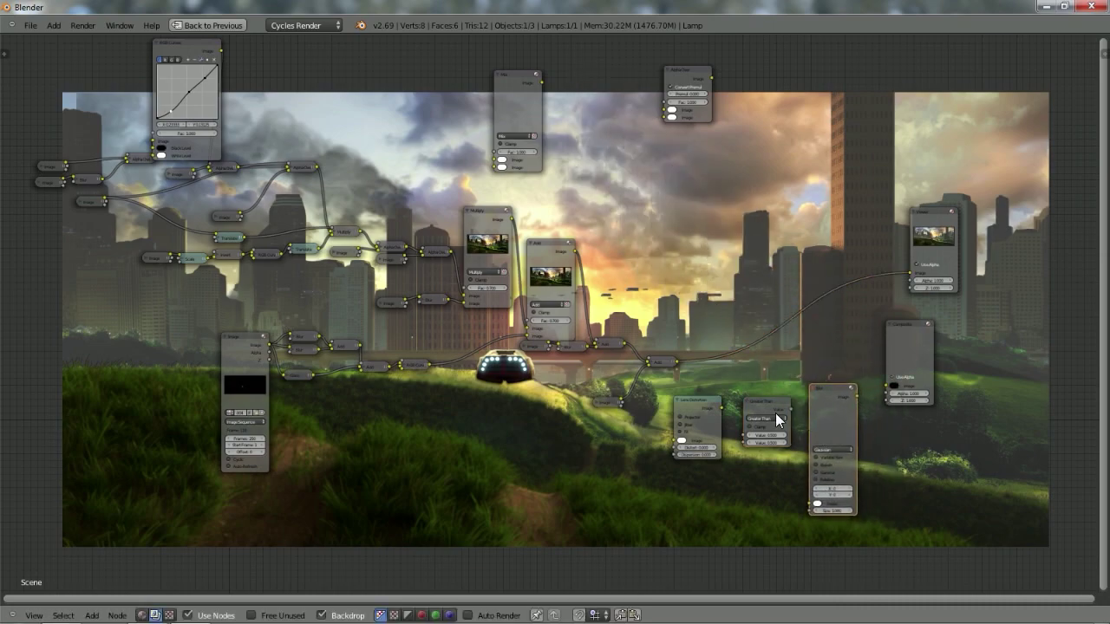
{"action": "left_click", "coordinate": [694, 77]}
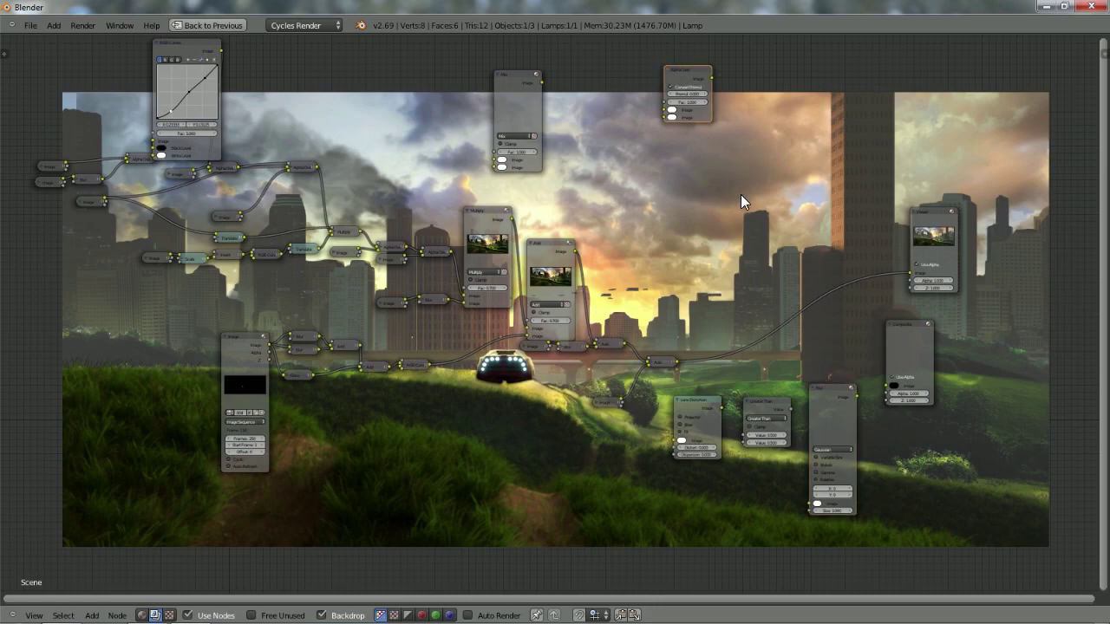
{"action": "key", "text": "x"}
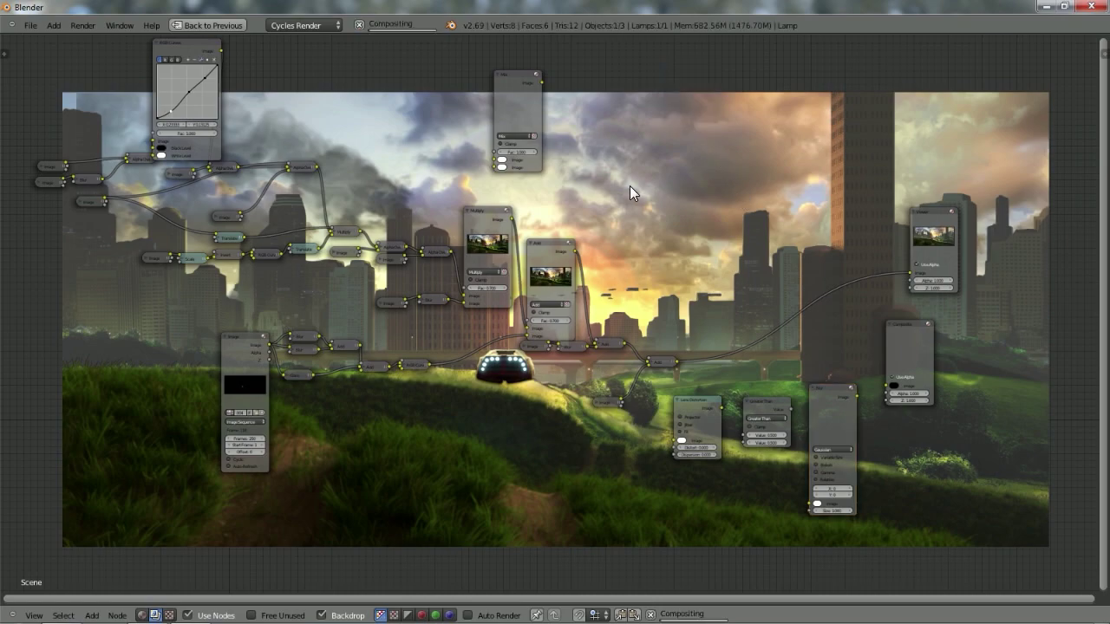
{"action": "left_click", "coordinate": [531, 97]}
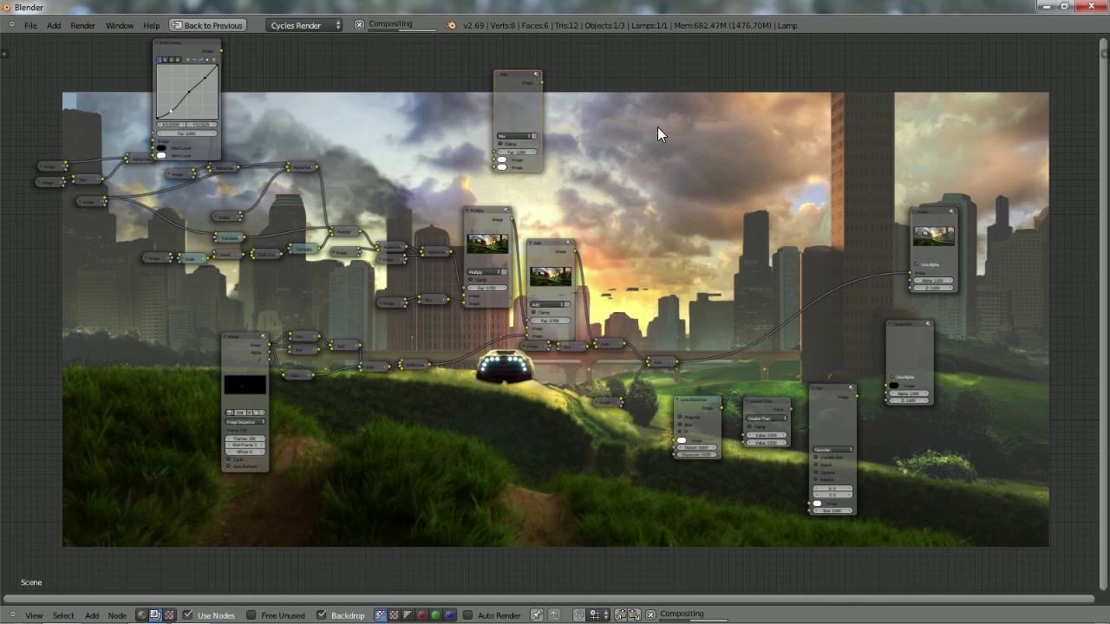
Delete the Mix node and reframe the view around the collapsed Image node.
{"action": "key", "text": "x"}
{"action": "scroll", "coordinate": [841, 392], "scroll_direction": "down", "scroll_amount": 2, "text": "shift"}
{"action": "scroll", "coordinate": [824, 389], "scroll_direction": "up", "scroll_amount": 2}
{"action": "scroll", "coordinate": [824, 389], "scroll_direction": "down", "scroll_amount": 4, "text": "shift"}
{"action": "scroll", "coordinate": [812, 386], "scroll_direction": "right", "scroll_amount": 1, "text": "ctrl"}
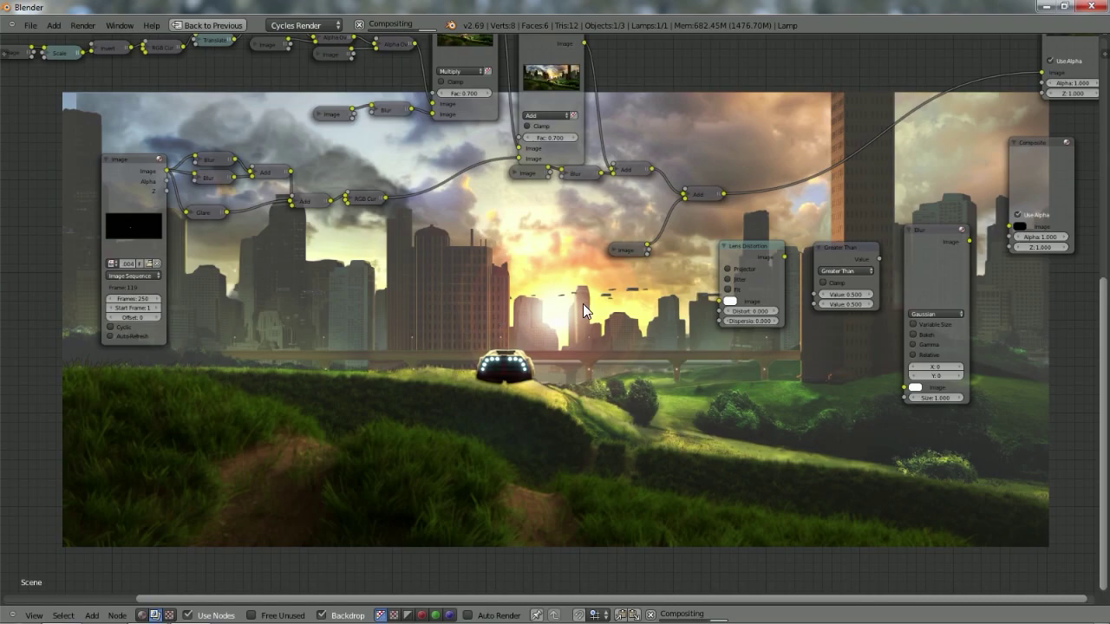
{"action": "scroll", "coordinate": [582, 302], "scroll_direction": "up", "scroll_amount": 2, "text": "shift"}
{"action": "scroll", "coordinate": [567, 298], "scroll_direction": "up", "scroll_amount": 3, "text": "shift"}
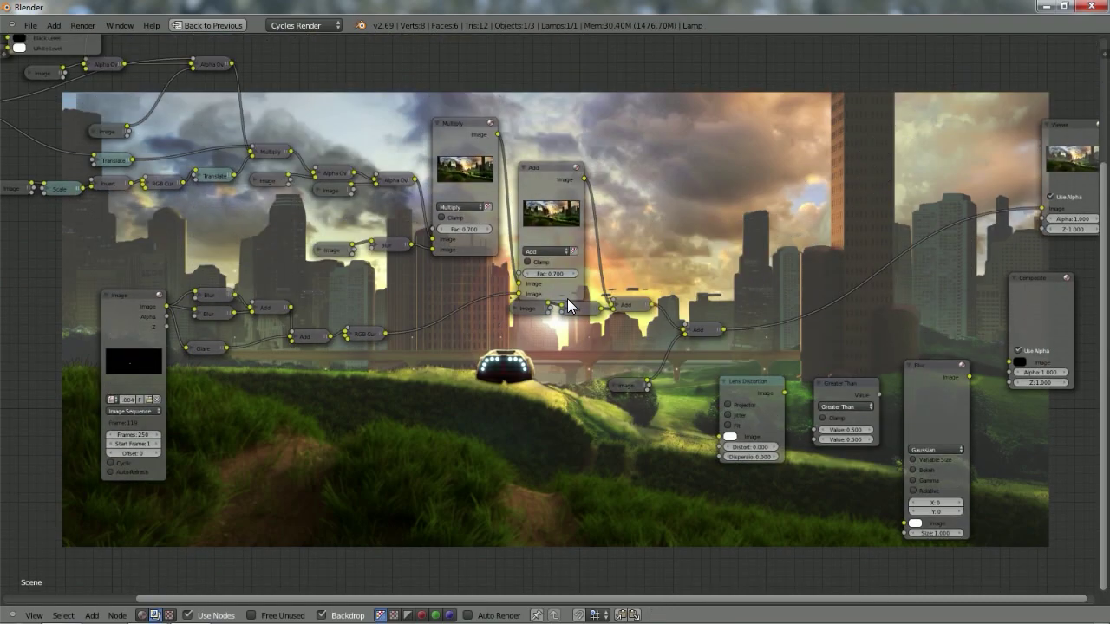
{"action": "scroll", "coordinate": [567, 299], "scroll_direction": "right", "scroll_amount": 3, "text": "ctrl"}
{"action": "scroll", "coordinate": [567, 298], "scroll_direction": "left", "scroll_amount": 4, "text": "ctrl"}
{"action": "scroll", "coordinate": [567, 298], "scroll_direction": "left", "scroll_amount": 5, "text": "ctrl"}
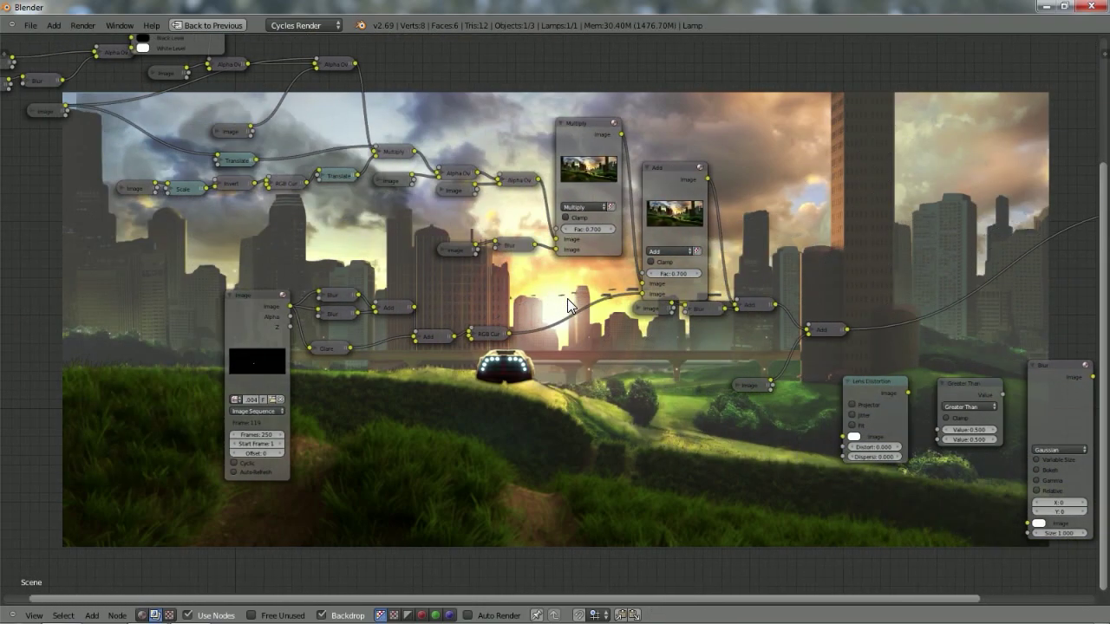
{"action": "scroll", "coordinate": [567, 298], "scroll_direction": "up", "scroll_amount": 5, "text": "shift"}
{"action": "scroll", "coordinate": [567, 298], "scroll_direction": "left", "scroll_amount": 8, "text": "ctrl"}
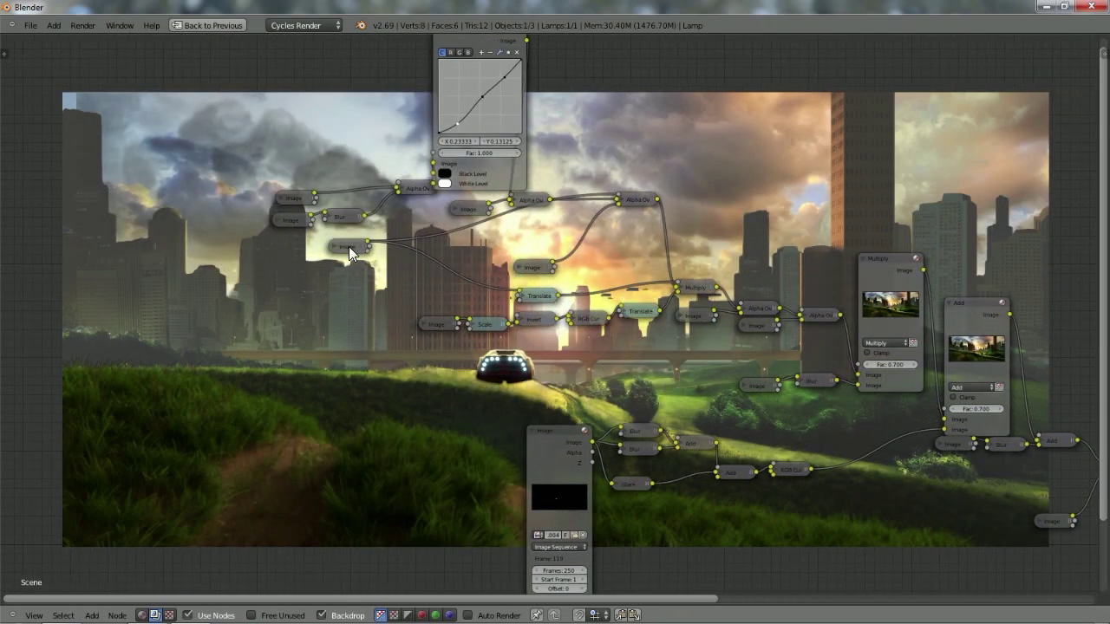
Duplicate the collapsed Image node and place the copy beside Lens Distortion.
{"action": "left_click", "coordinate": [457, 209]}
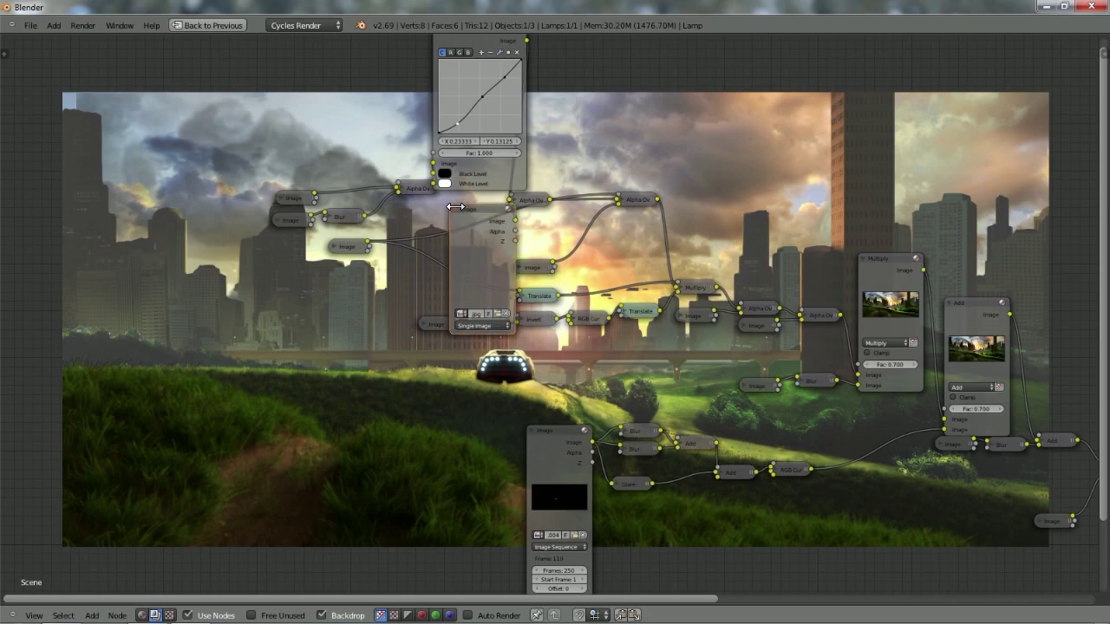
{"action": "left_click", "coordinate": [455, 207]}
{"action": "scroll", "coordinate": [476, 244], "scroll_direction": "down", "scroll_amount": 2}
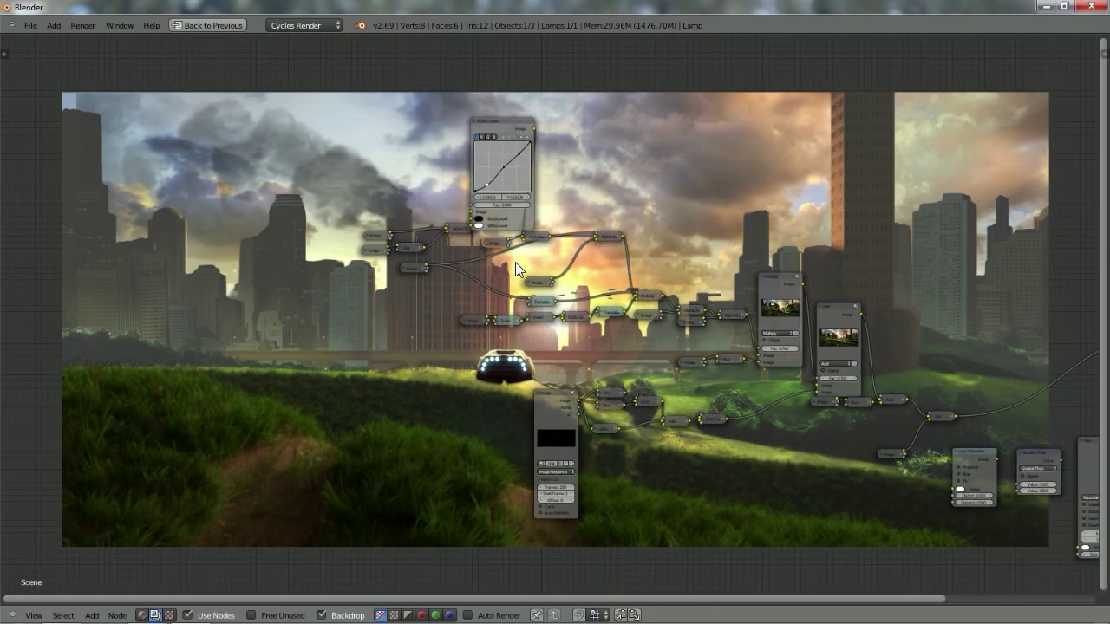
{"action": "key", "text": "shift+d"}
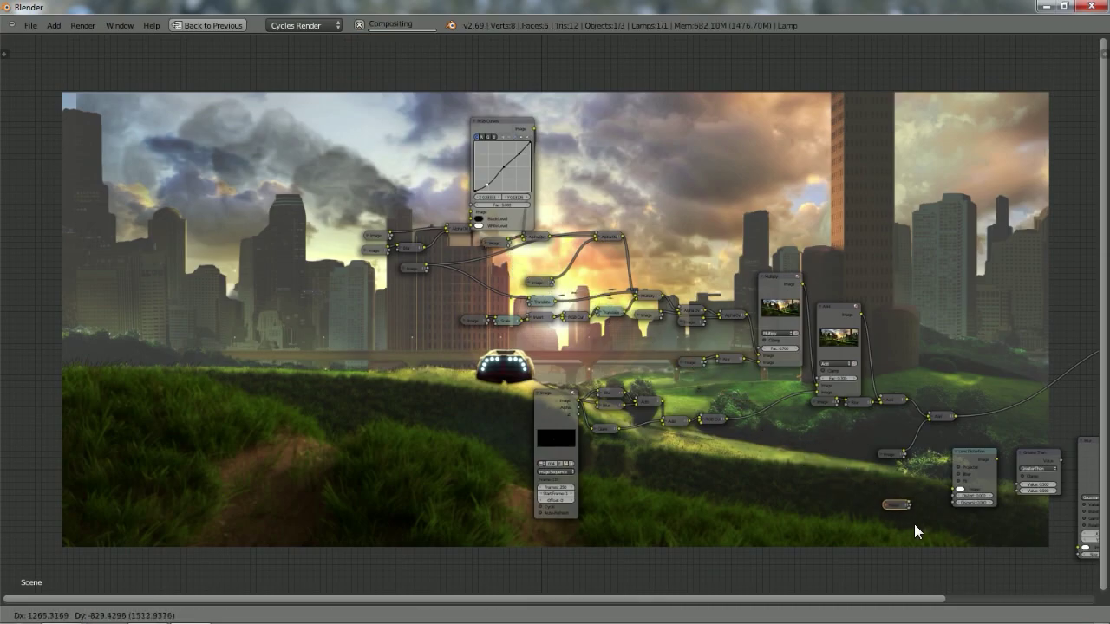
{"action": "left_click", "coordinate": [920, 517]}
{"action": "scroll", "coordinate": [826, 494], "scroll_direction": "right", "scroll_amount": 4, "text": "ctrl"}
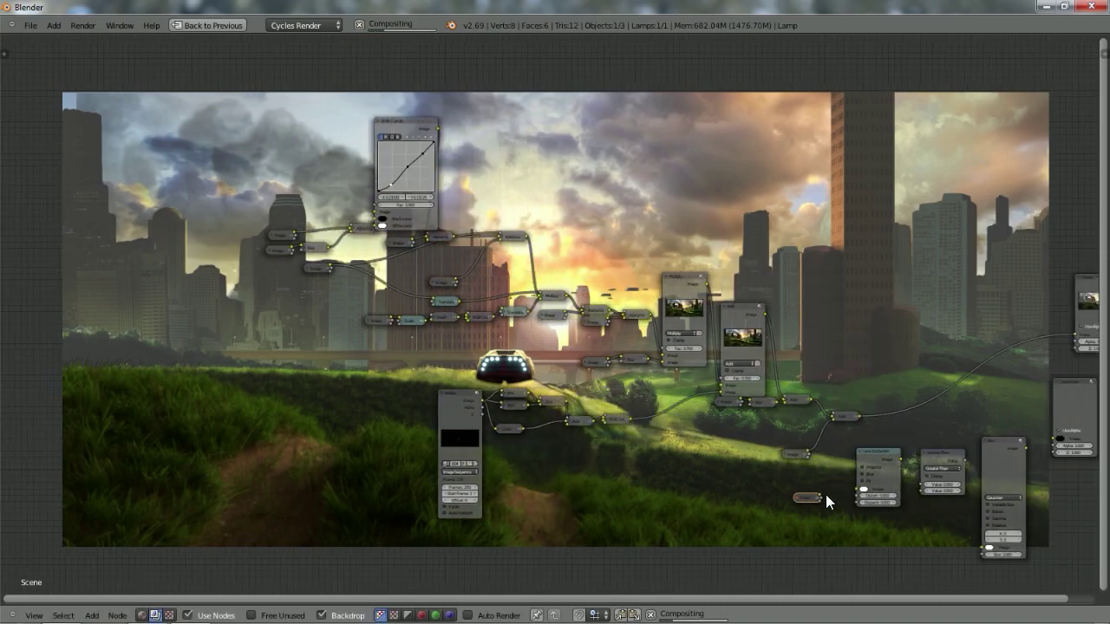
{"action": "scroll", "coordinate": [825, 494], "scroll_direction": "up", "scroll_amount": 2}
{"action": "scroll", "coordinate": [826, 498], "scroll_direction": "down", "scroll_amount": 5, "text": "shift"}
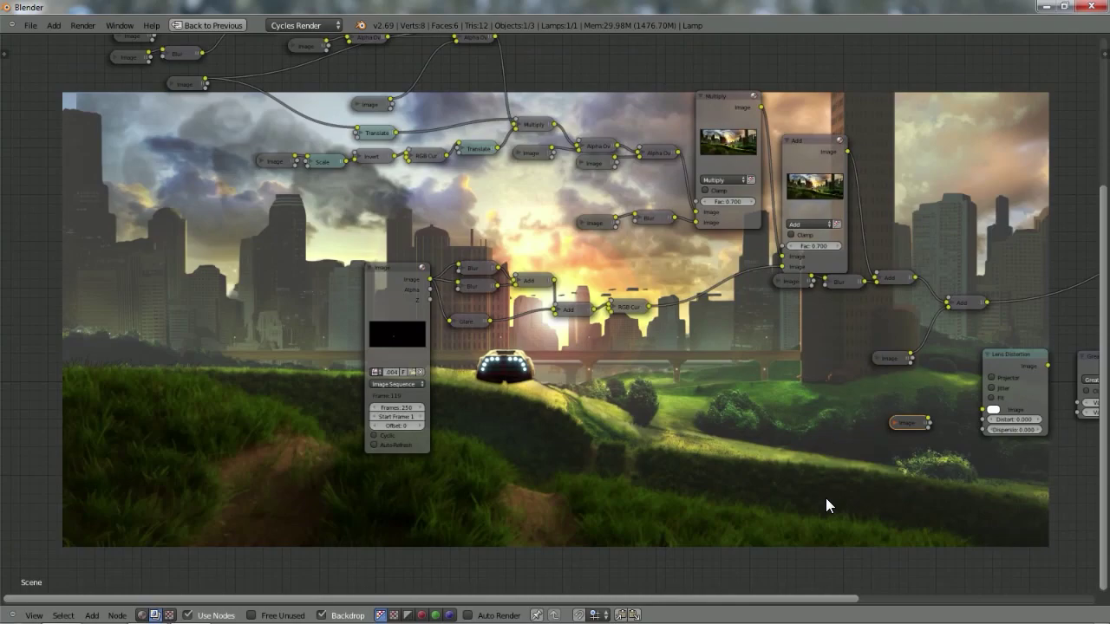
{"action": "scroll", "coordinate": [838, 494], "scroll_direction": "right", "scroll_amount": 7, "text": "ctrl"}
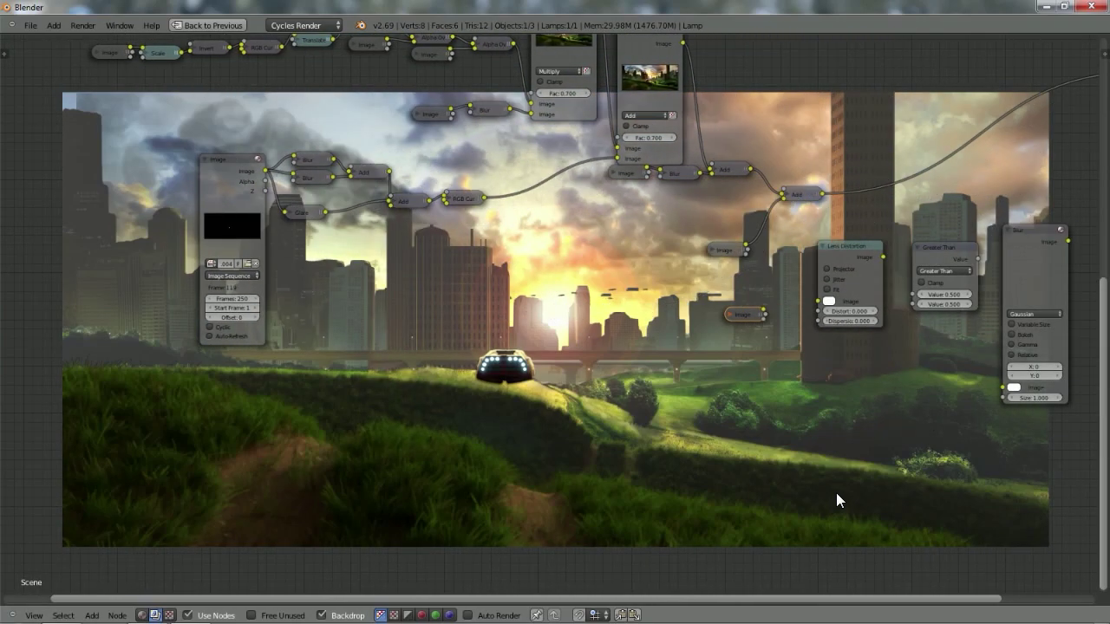
{"action": "scroll", "coordinate": [836, 493], "scroll_direction": "up", "scroll_amount": 3, "text": "shift"}
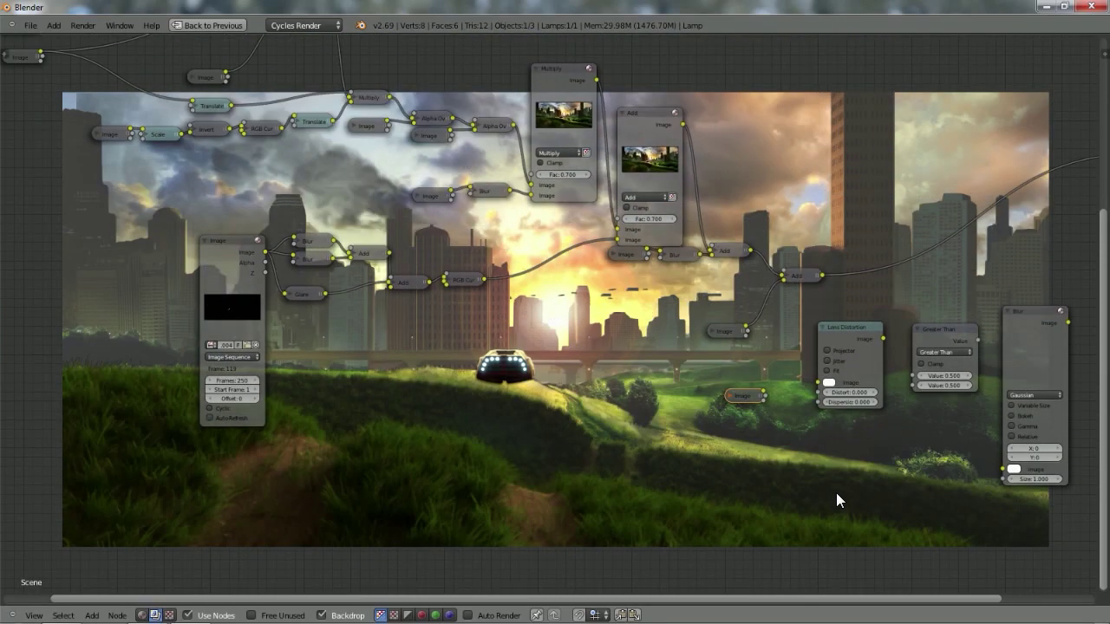
Feed the Image copy into Lens Distortion at Distort 1.000, then into Greater Than at 0.000.
{"action": "left_click", "coordinate": [730, 397]}
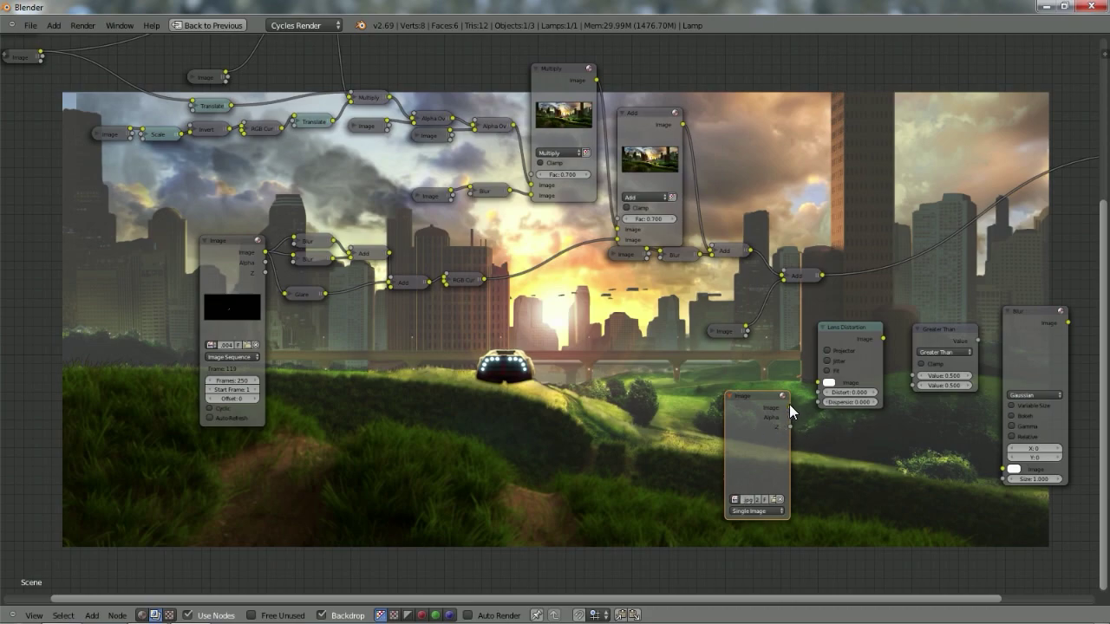
{"action": "left_click_drag", "start_coordinate": [817, 380], "coordinate": [819, 382]}
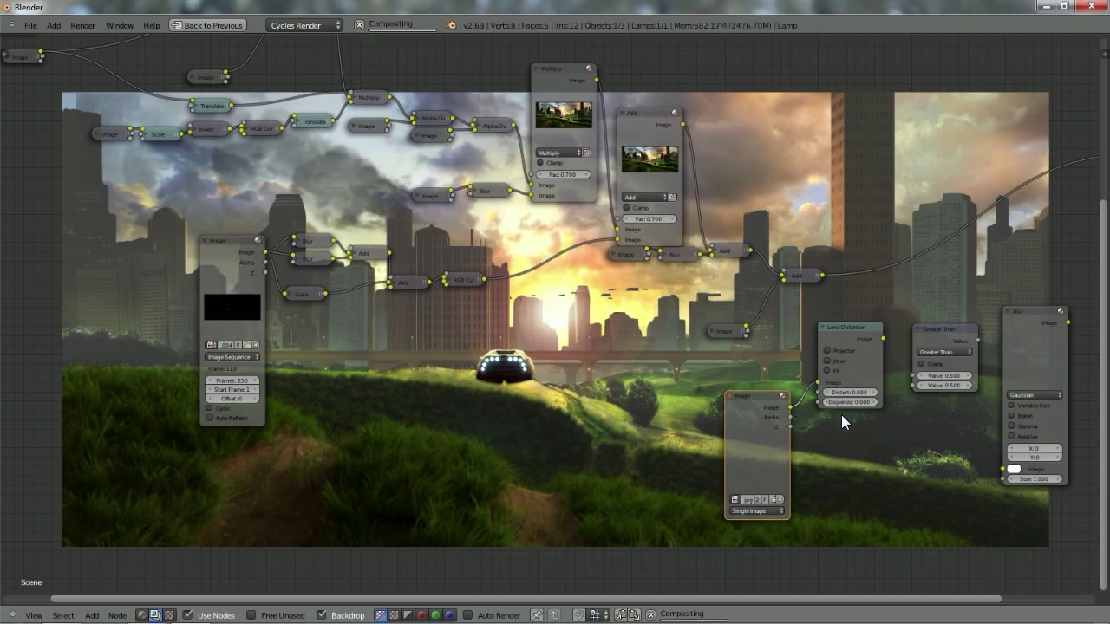
{"action": "left_click", "coordinate": [852, 331], "text": "ctrl+shift"}
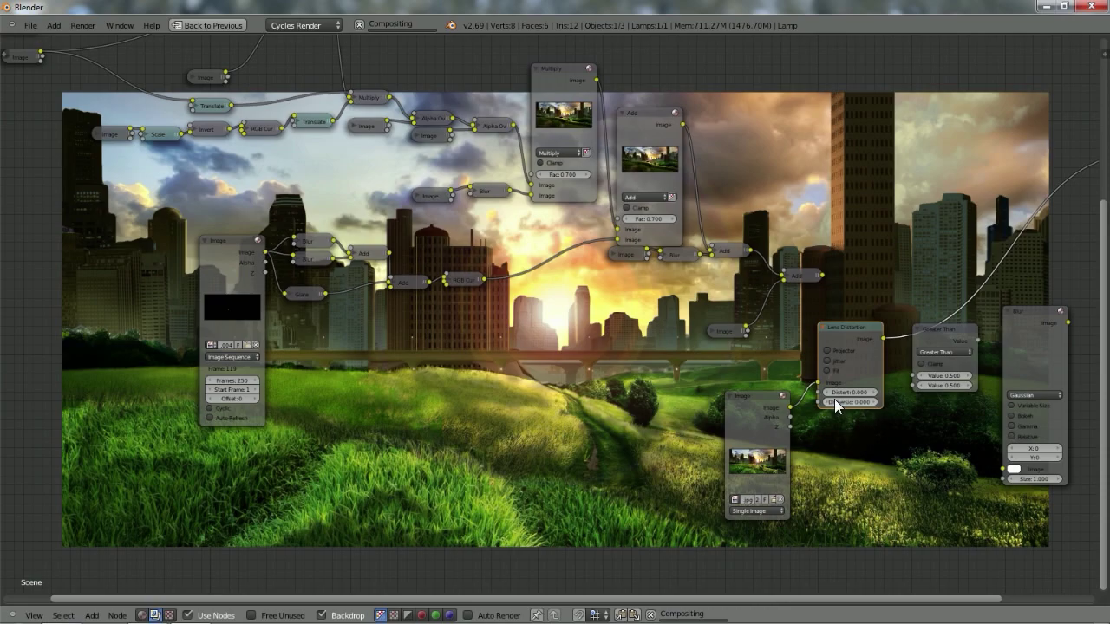
{"action": "left_click_drag", "start_coordinate": [839, 392], "coordinate": [876, 392]}
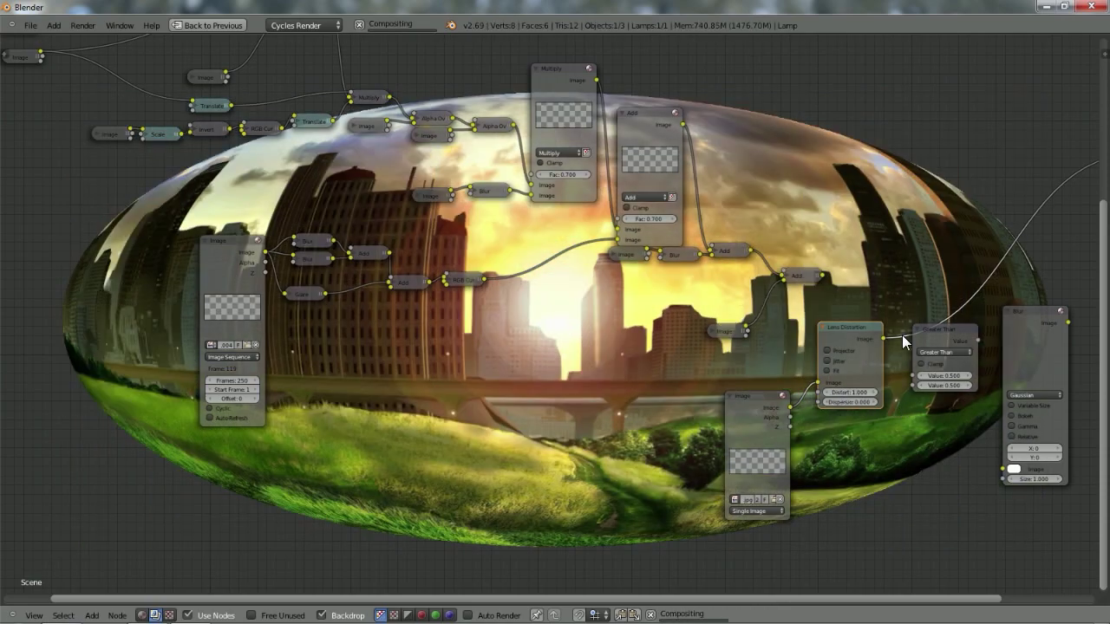
{"action": "left_click_drag", "start_coordinate": [883, 339], "coordinate": [918, 376]}
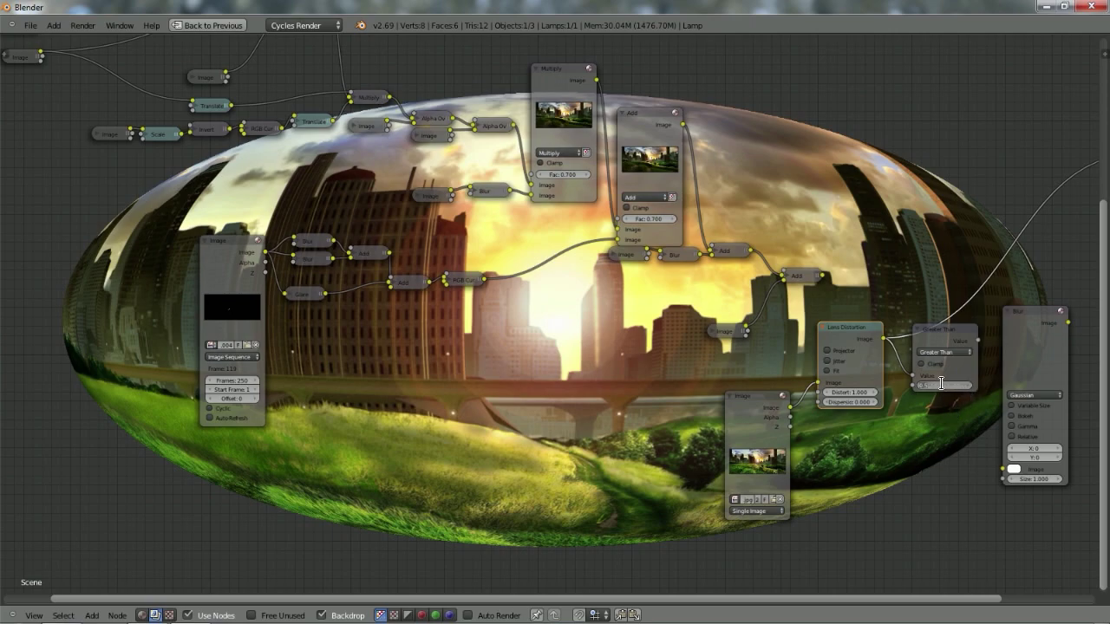
{"action": "key", "text": "Return"}
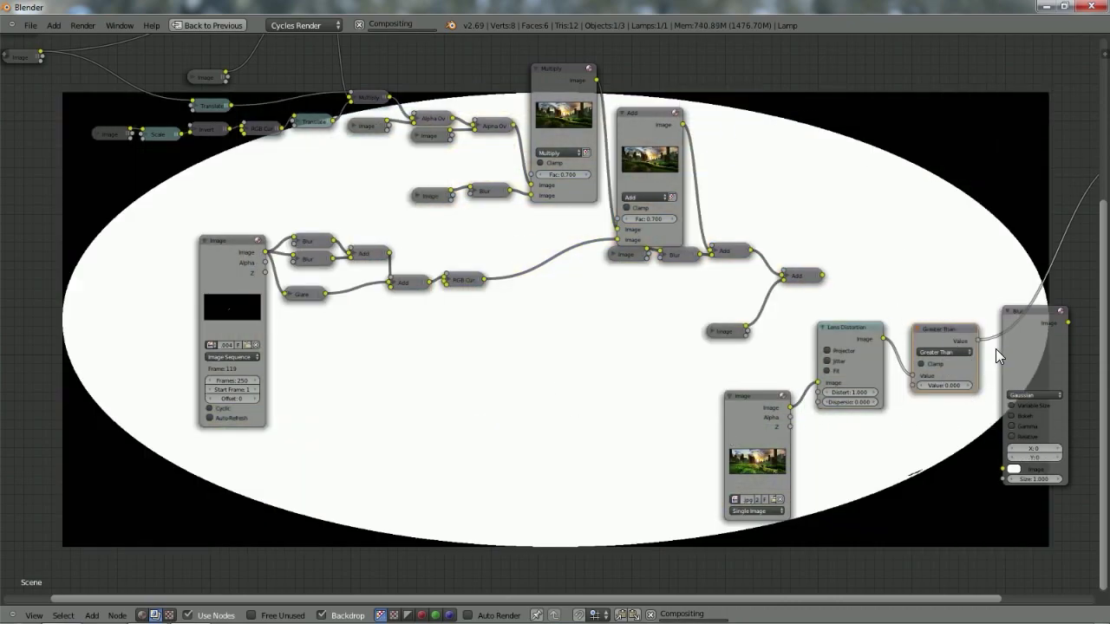
Link Greater Than into Blur and rearrange the Image, Lens Distortion and Add nodes.
{"action": "left_click_drag", "start_coordinate": [978, 340], "coordinate": [1004, 469]}
{"action": "left_click", "coordinate": [744, 412]}
{"action": "left_click_drag", "start_coordinate": [744, 411], "coordinate": [621, 380]}
{"action": "left_click_drag", "start_coordinate": [844, 335], "coordinate": [713, 359]}
{"action": "mouse_move", "coordinate": [801, 277]}
{"action": "left_mouse_down"}
{"action": "mouse_move", "coordinate": [822, 266]}
{"action": "mouse_move", "coordinate": [818, 276]}
{"action": "left_mouse_up"}
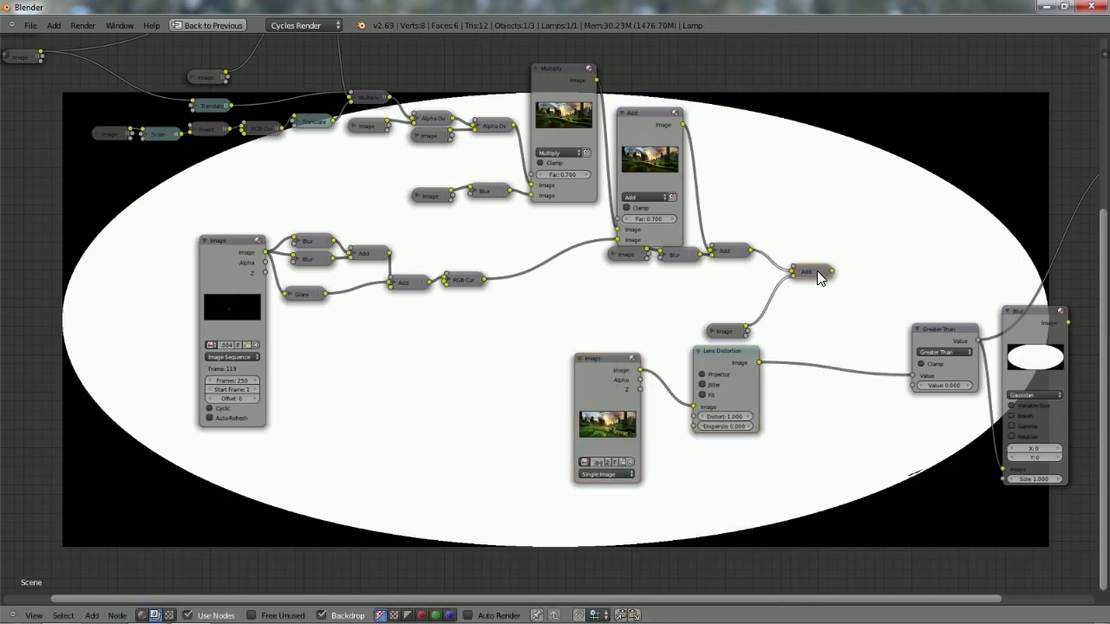
Duplicate the Add node as a Multiply mix node fed by the Add result.
{"action": "key", "text": "shift+d"}
{"action": "left_click", "coordinate": [916, 253]}
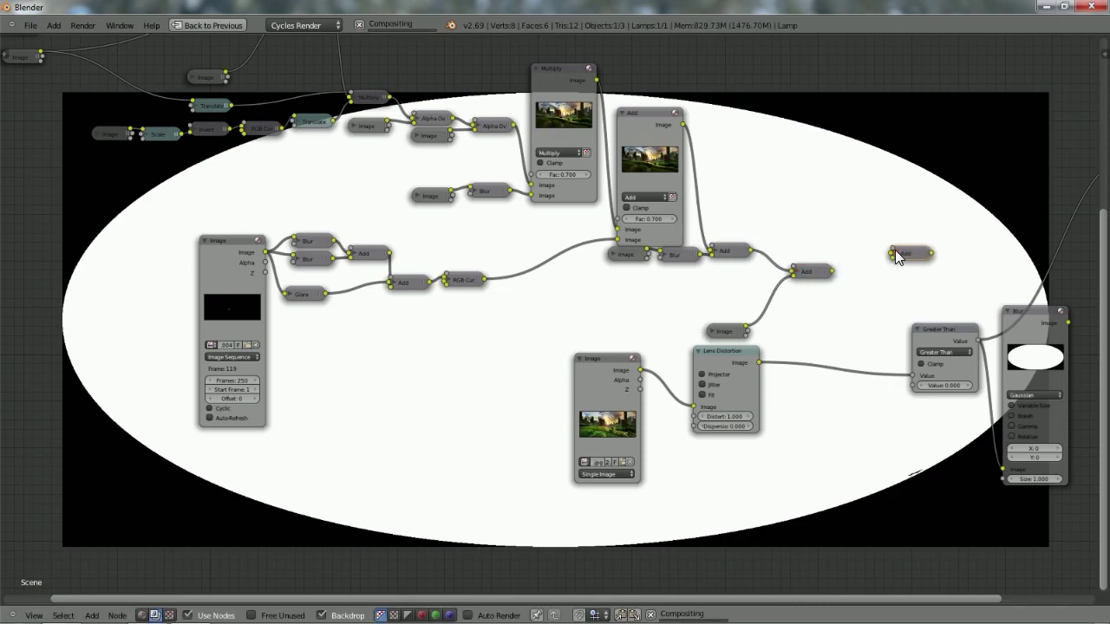
{"action": "key", "text": "h"}
{"action": "left_click", "coordinate": [912, 342]}
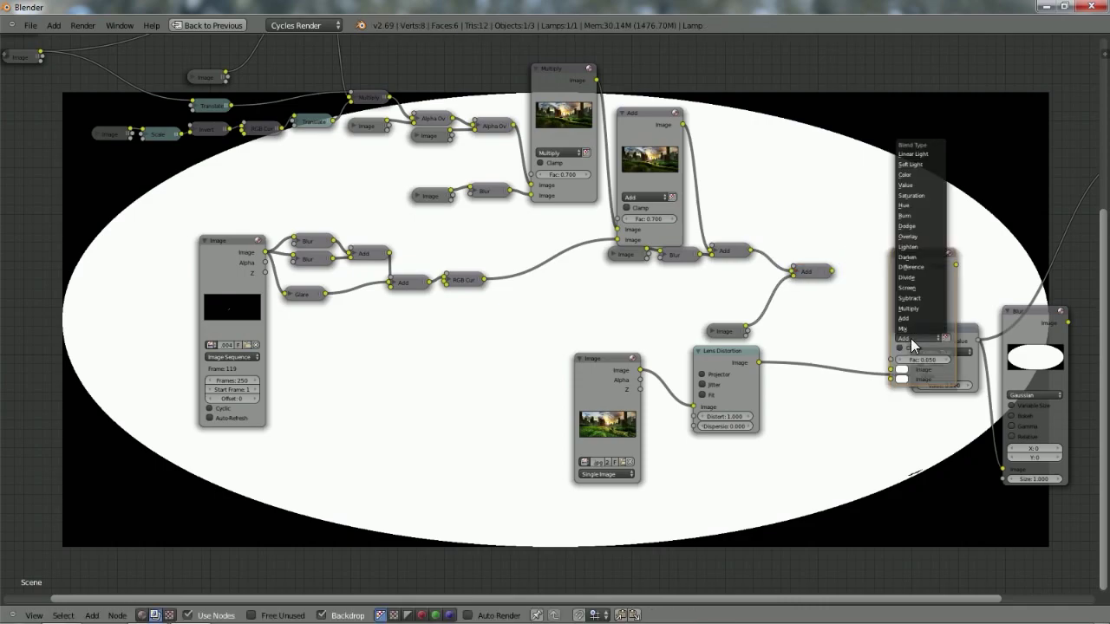
{"action": "left_click", "coordinate": [910, 311]}
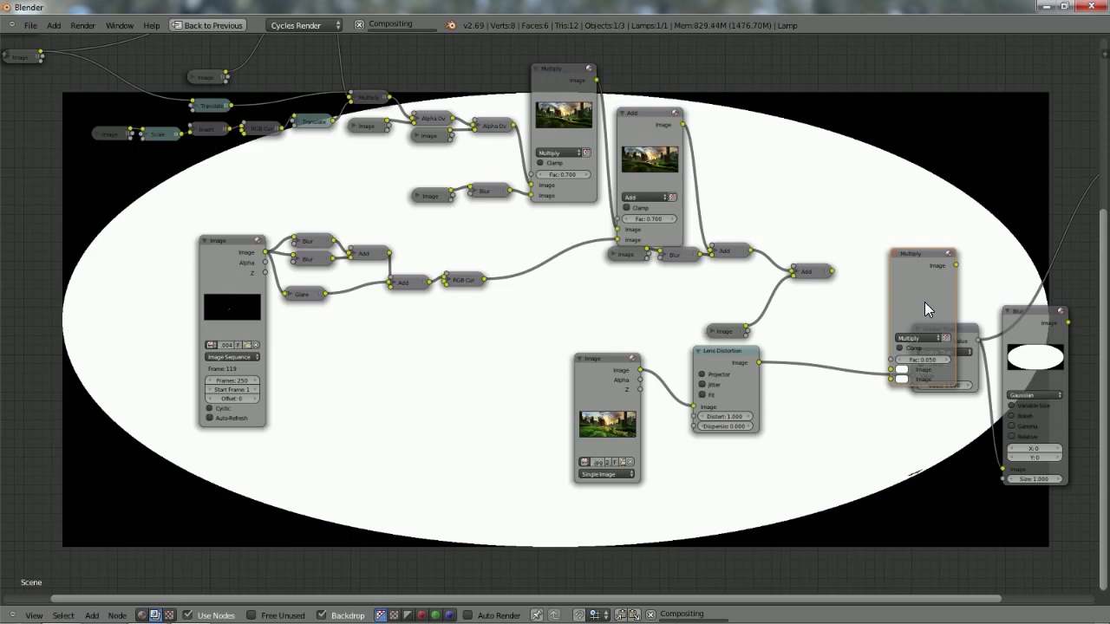
{"action": "left_click_drag", "start_coordinate": [924, 302], "coordinate": [966, 227]}
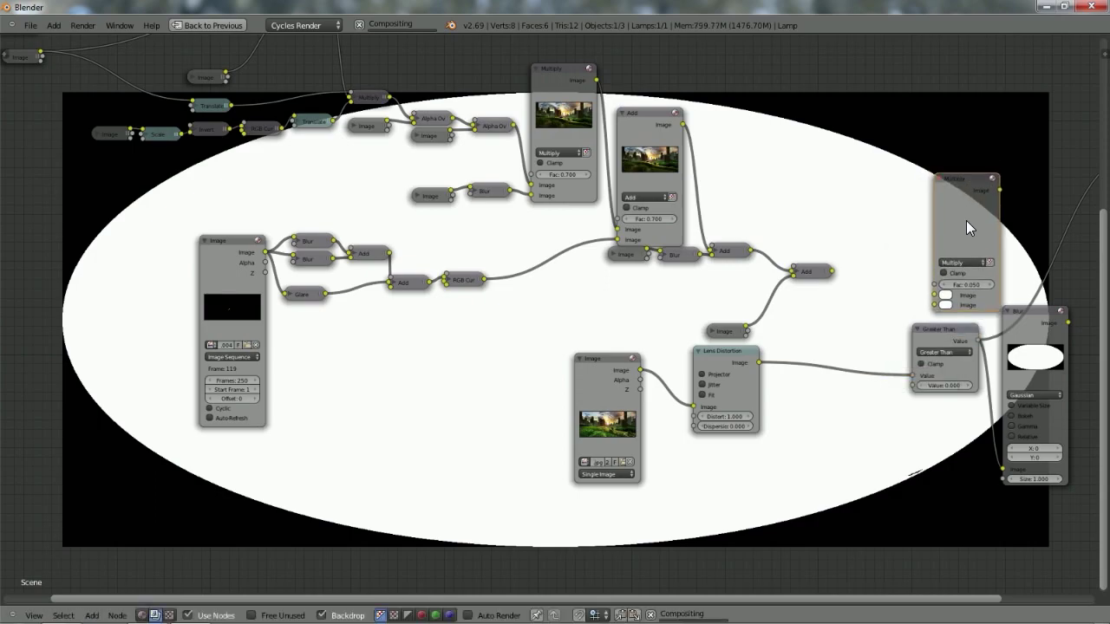
{"action": "left_click_drag", "start_coordinate": [834, 273], "coordinate": [935, 296]}
Move Greater Than and Blur beside Lens Distortion and link Blur into Multiply's second input.
{"action": "left_click", "coordinate": [940, 341]}
{"action": "left_click_drag", "start_coordinate": [940, 340], "coordinate": [806, 382]}
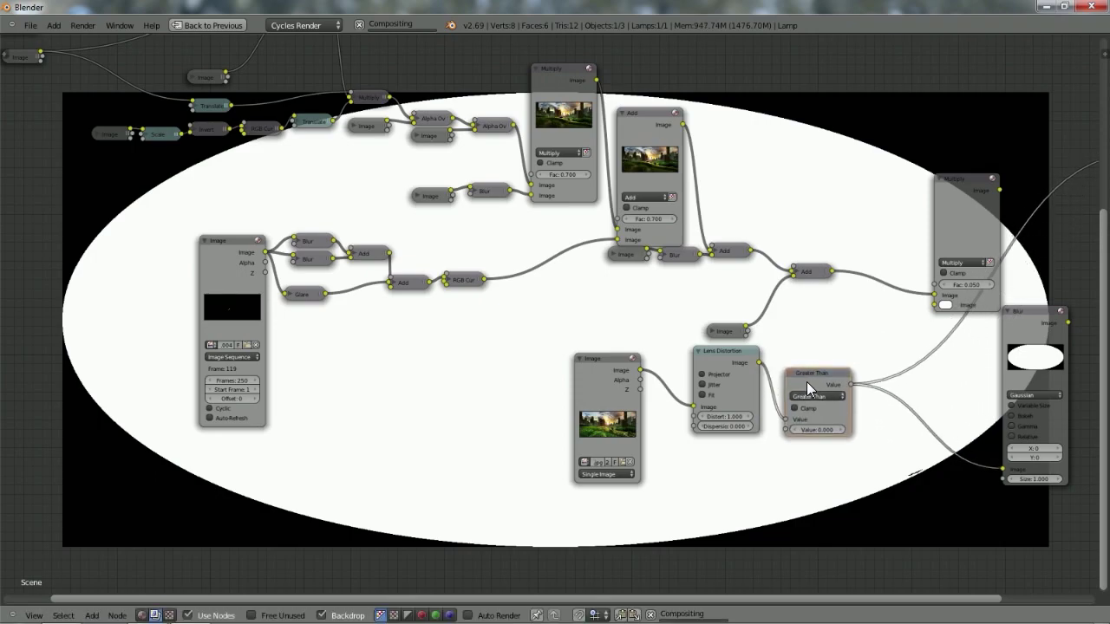
{"action": "left_click_drag", "start_coordinate": [1026, 332], "coordinate": [887, 341]}
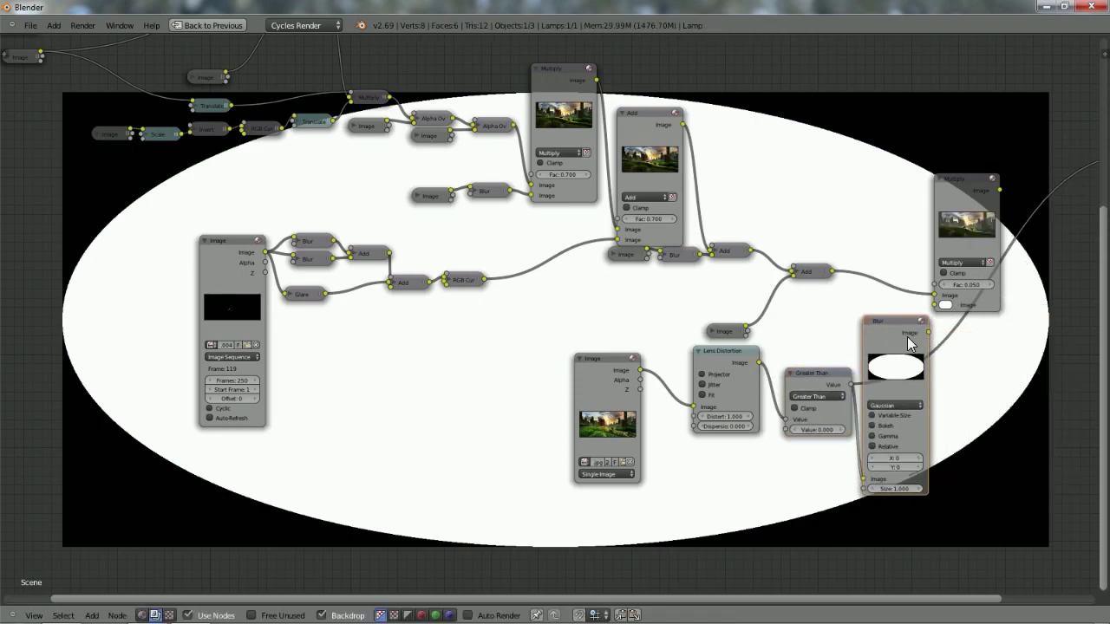
{"action": "left_click_drag", "start_coordinate": [933, 306], "coordinate": [935, 305]}
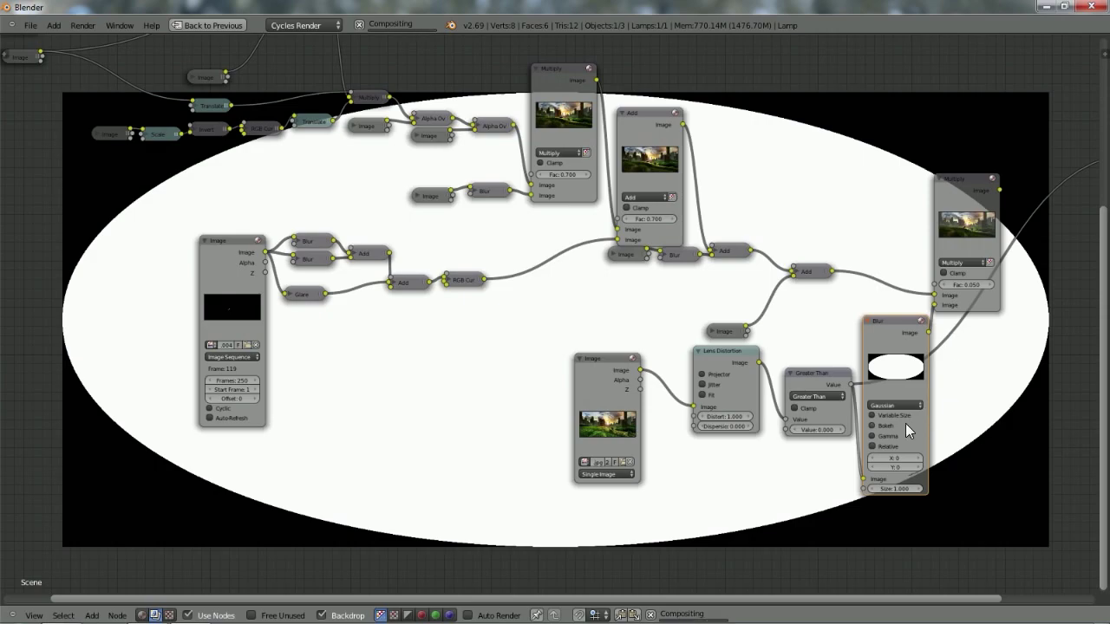
{"action": "left_click", "coordinate": [893, 458]}
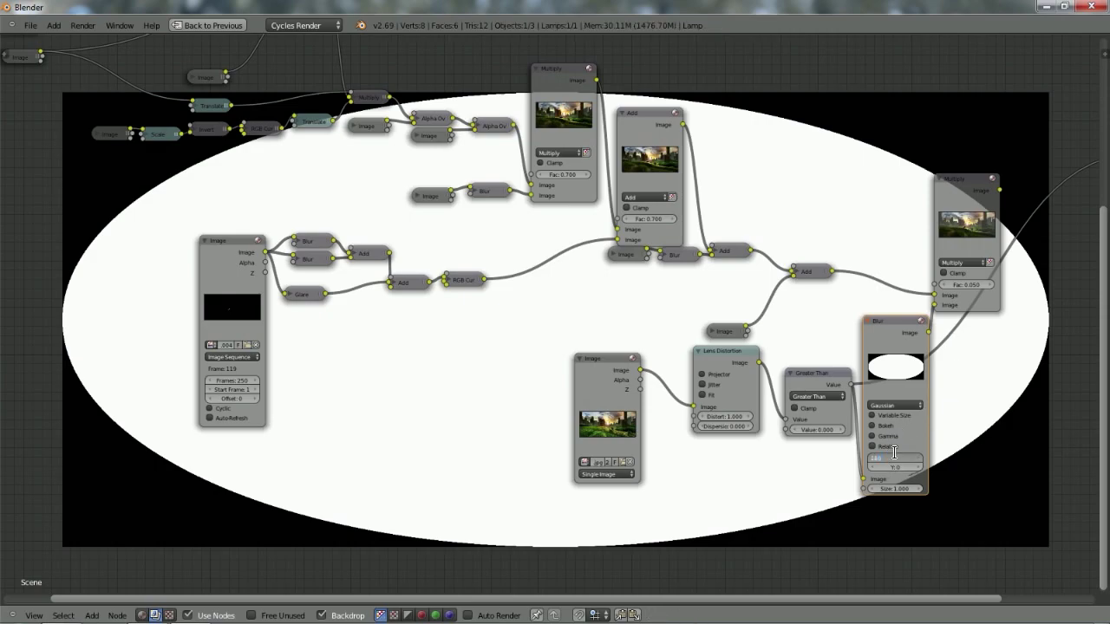
Set the mask Blur to Fast Gaussian at X 180, Y 180 and preview the Multiply node.
{"action": "key", "text": "Return"}
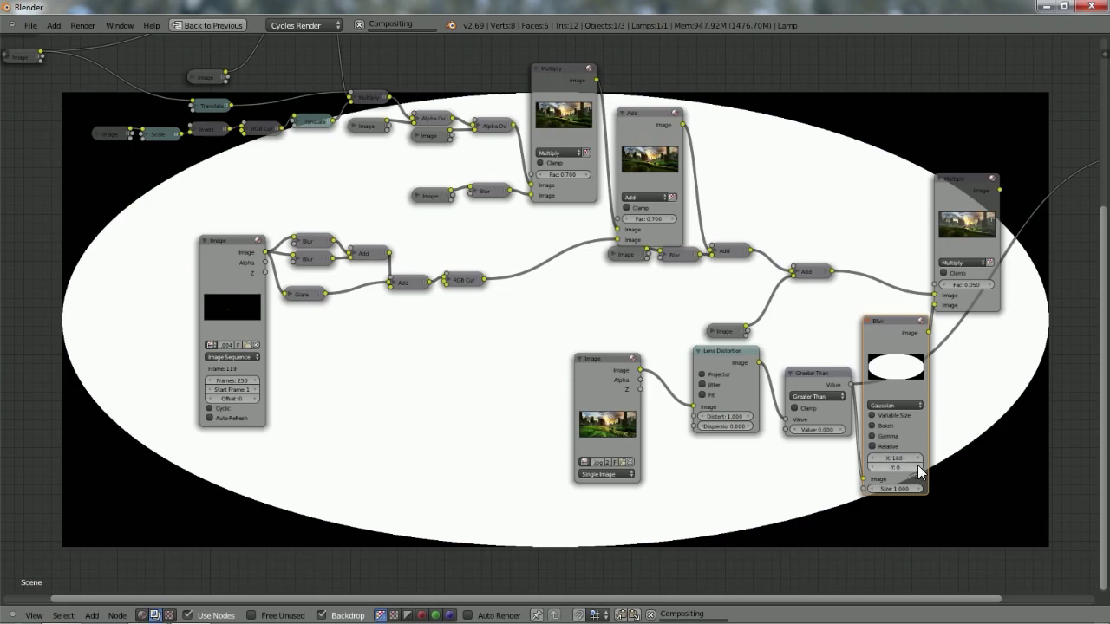
{"action": "key", "text": "ctrl+c"}
{"action": "key", "text": "ctrl+v"}
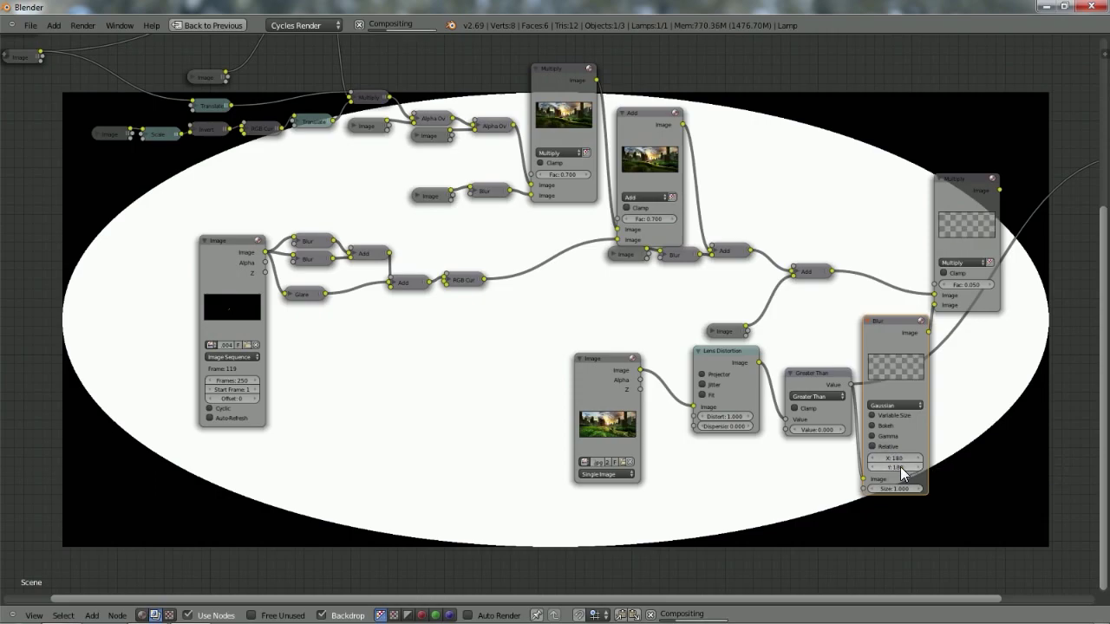
{"action": "left_click", "coordinate": [888, 405]}
{"action": "left_click", "coordinate": [888, 344]}
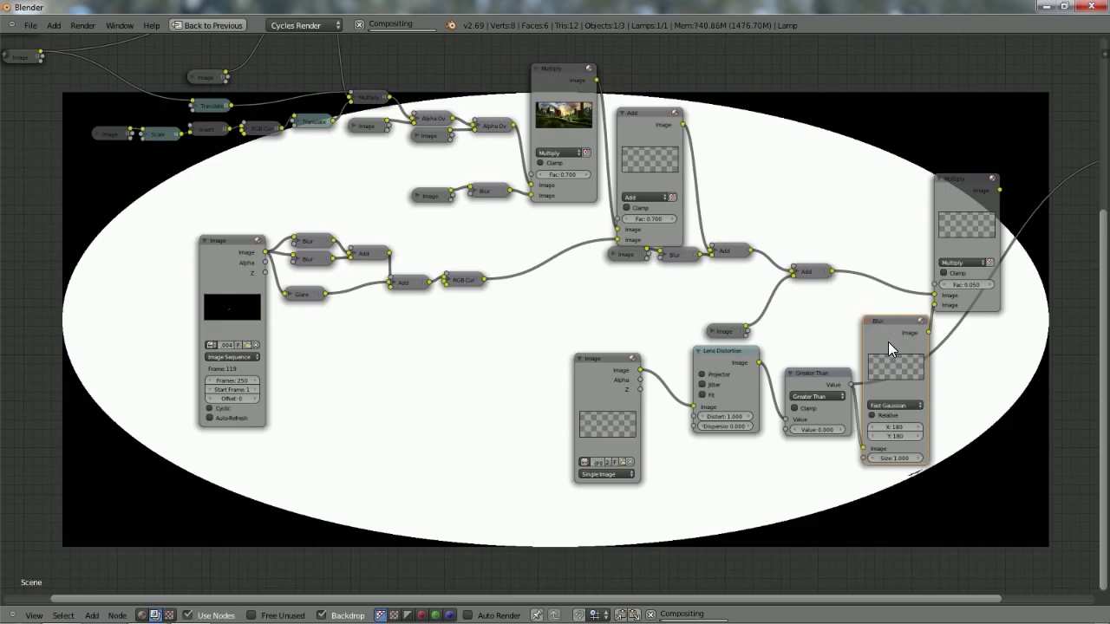
{"action": "left_click", "coordinate": [957, 192], "text": "ctrl+shift"}
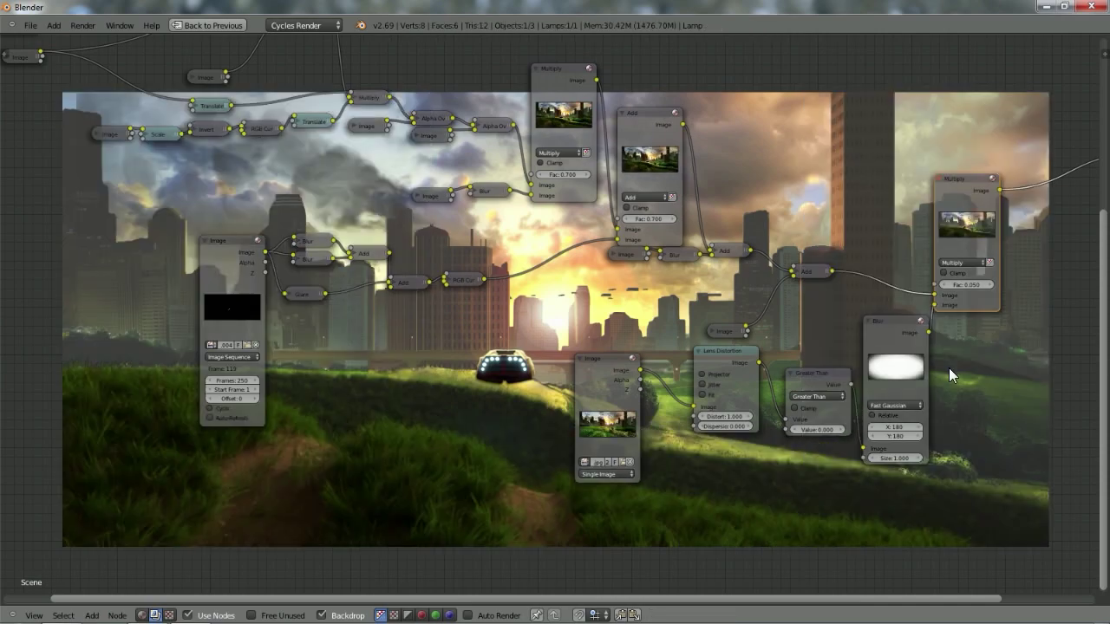
Change the Multiply node's Fac to 0.400 and frame the whole node tree.
{"action": "left_click", "coordinate": [967, 285]}
{"action": "key", "text": "BackSpace"}
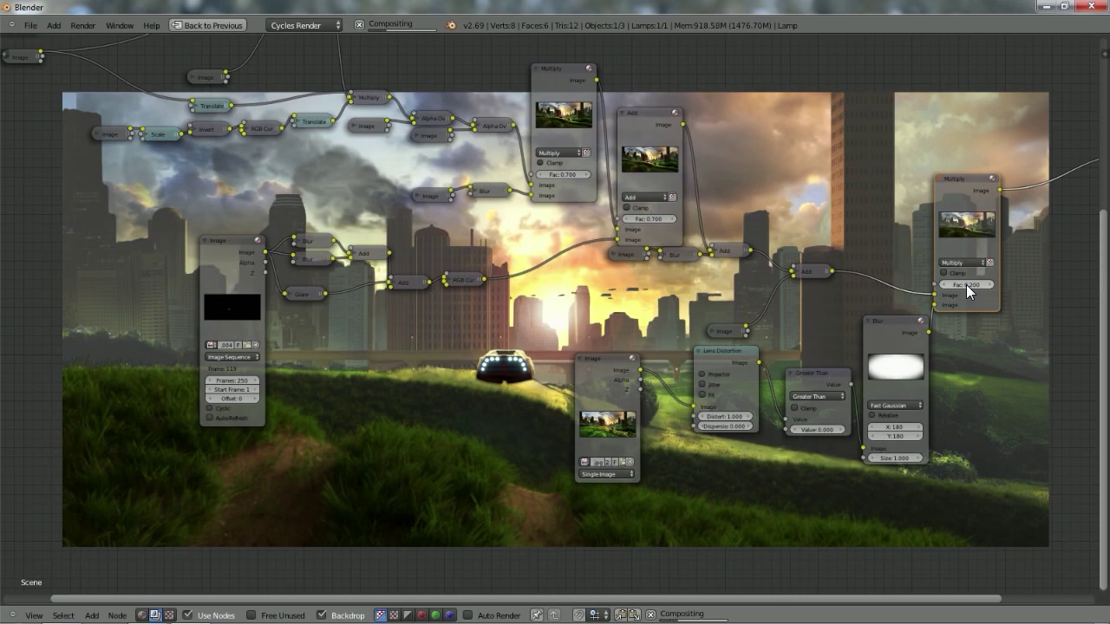
{"action": "left_click", "coordinate": [989, 285]}
{"action": "left_click", "coordinate": [989, 286]}
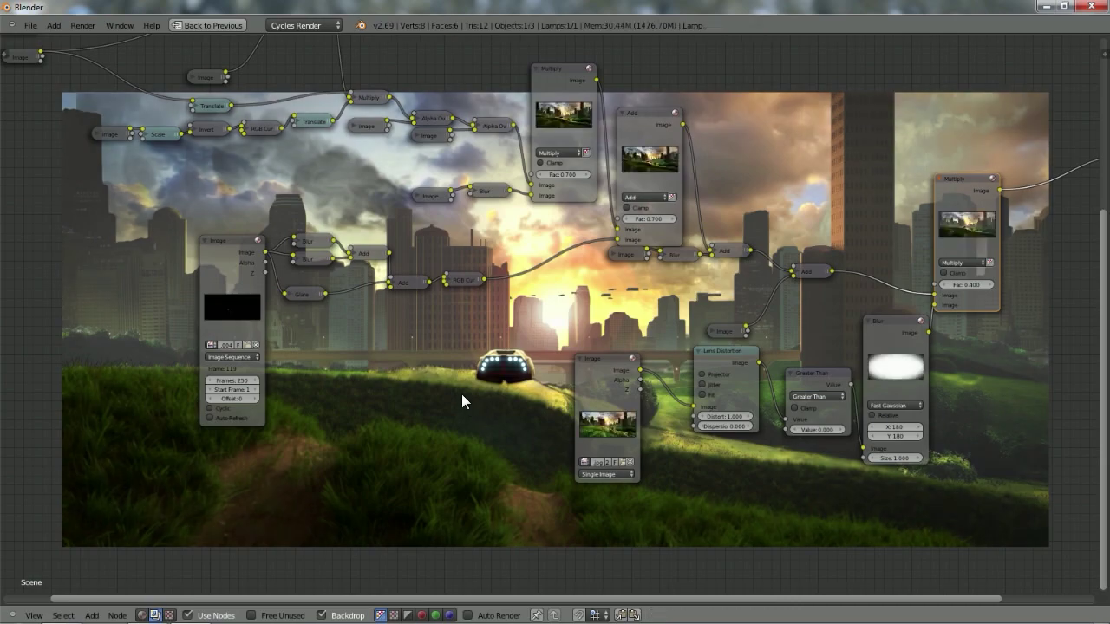
{"action": "key", "text": "Home"}
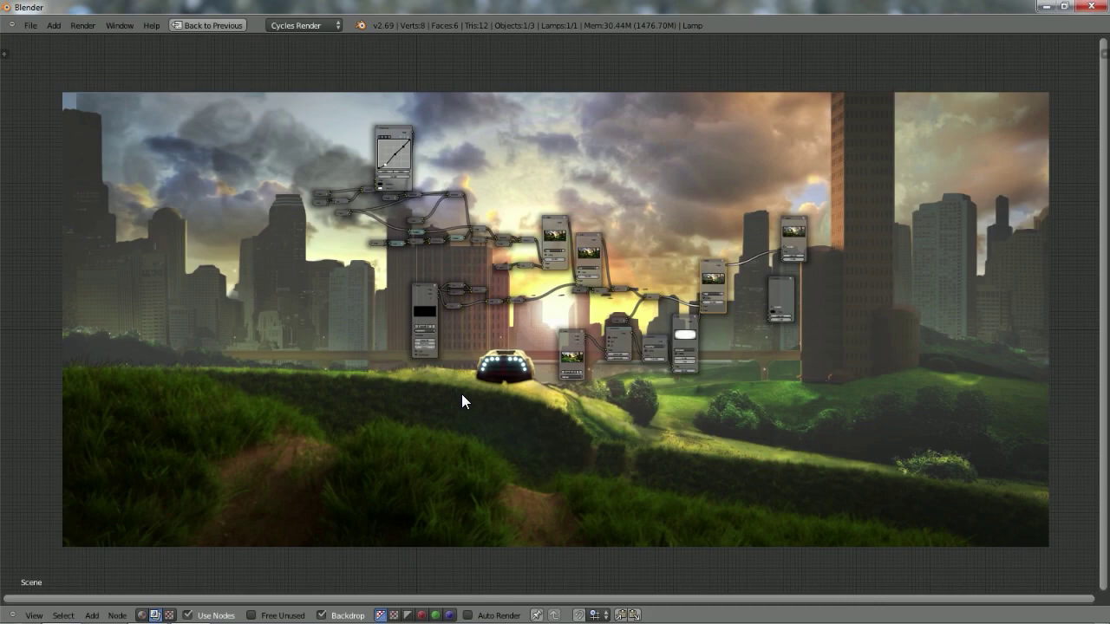
Zoom in and briefly expand the small Add node to check its settings.
{"action": "scroll", "coordinate": [461, 394], "scroll_direction": "down", "scroll_amount": 3}
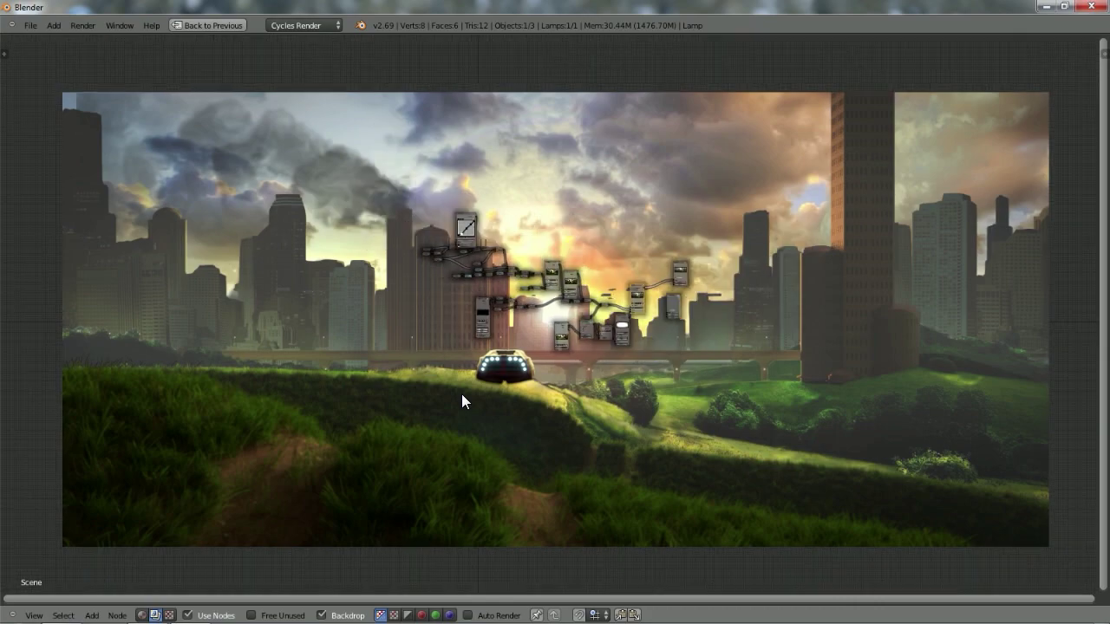
{"action": "scroll", "coordinate": [833, 348], "scroll_direction": "up", "scroll_amount": 1}
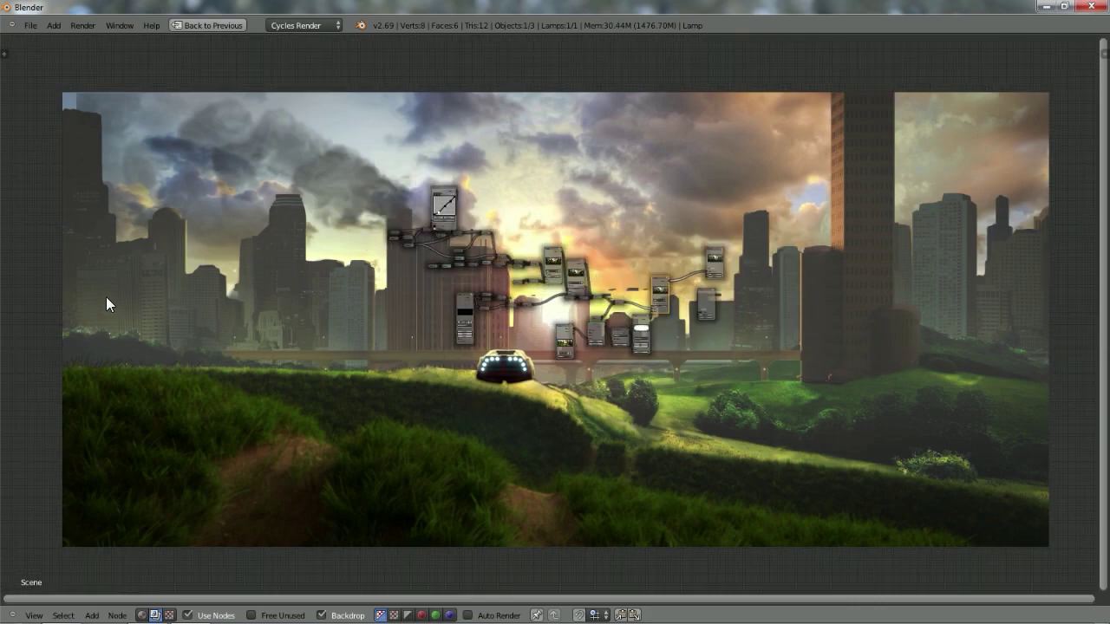
{"action": "scroll", "coordinate": [909, 368], "scroll_direction": "up", "scroll_amount": 5}
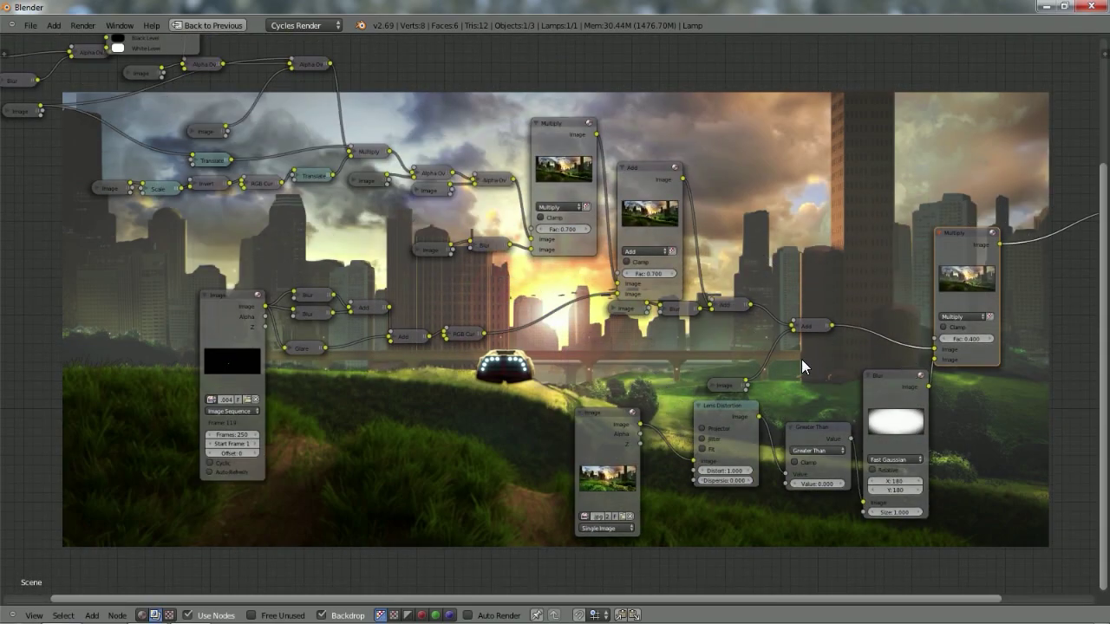
{"action": "left_click", "coordinate": [798, 328]}
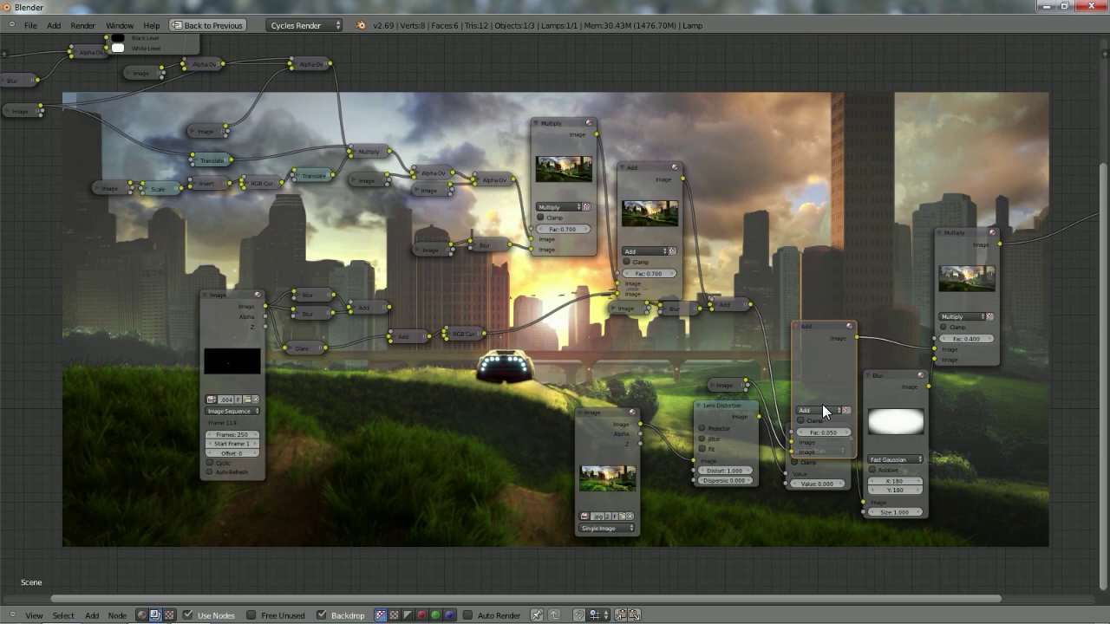
{"action": "left_click", "coordinate": [796, 325]}
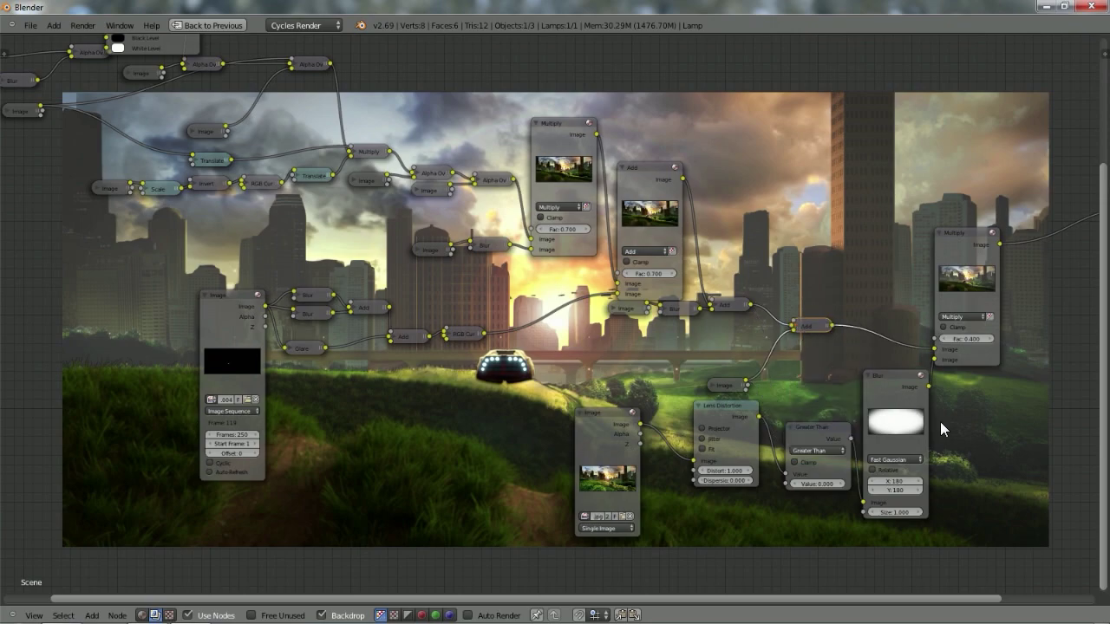
{"action": "scroll", "coordinate": [936, 426], "scroll_direction": "down", "scroll_amount": 2}
{"action": "scroll", "coordinate": [737, 436], "scroll_direction": "right", "scroll_amount": 5, "text": "ctrl"}
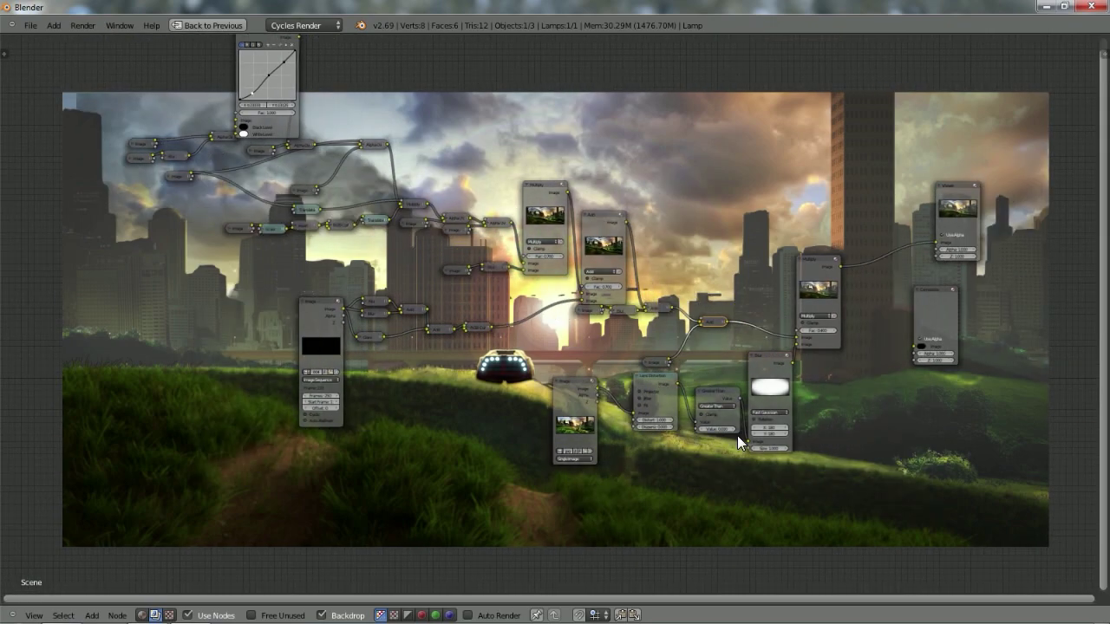
{"action": "scroll", "coordinate": [737, 436], "scroll_direction": "right", "scroll_amount": 6, "text": "ctrl"}
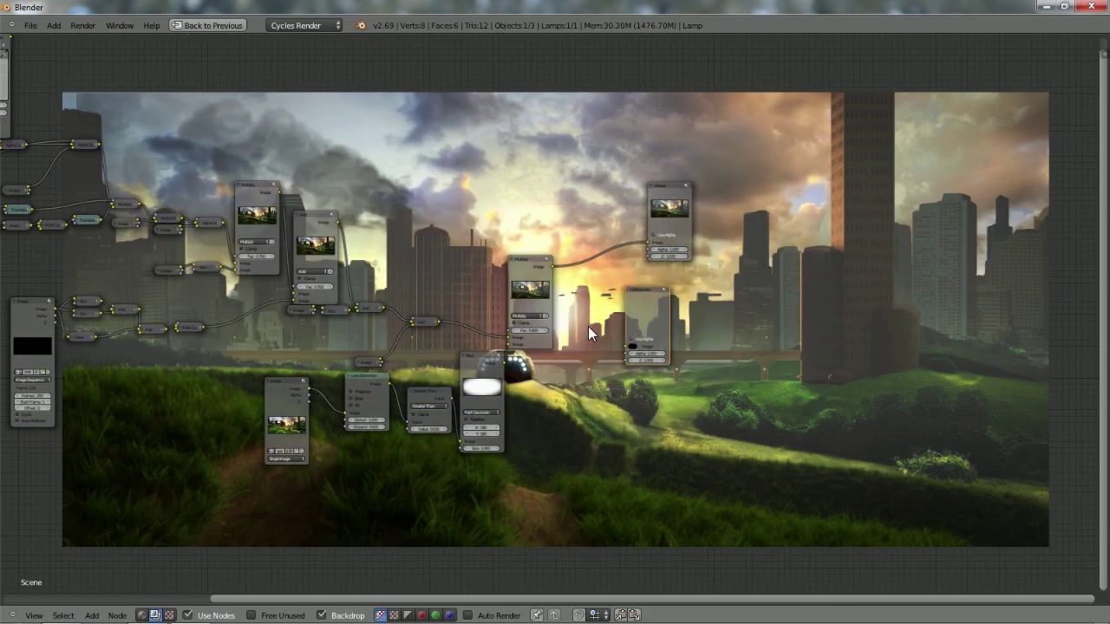
Duplicate the Add node near the outputs and shift it and the Viewer node right.
{"action": "right_click", "coordinate": [420, 325]}
{"action": "key", "text": "shift+d"}
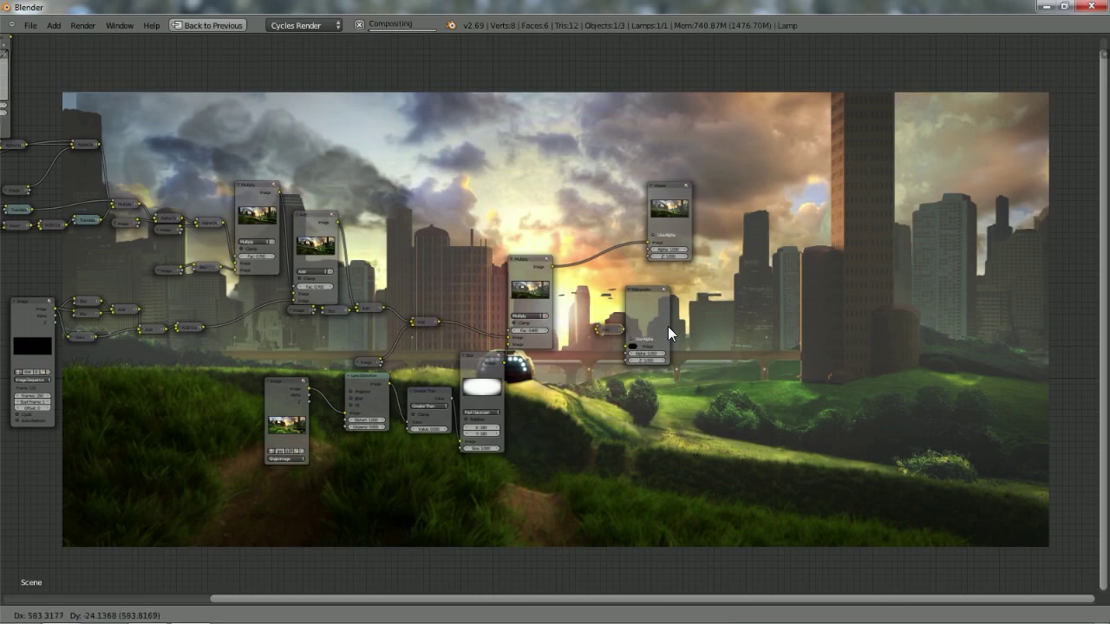
{"action": "left_click", "coordinate": [794, 314]}
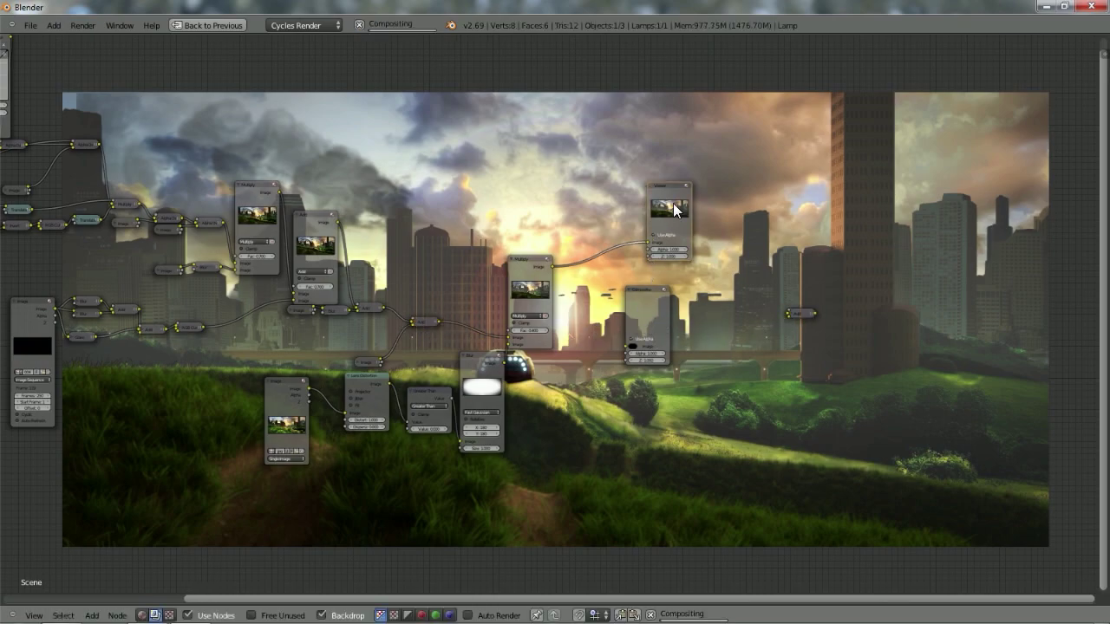
{"action": "right_click_drag", "start_coordinate": [673, 203], "coordinate": [896, 199]}
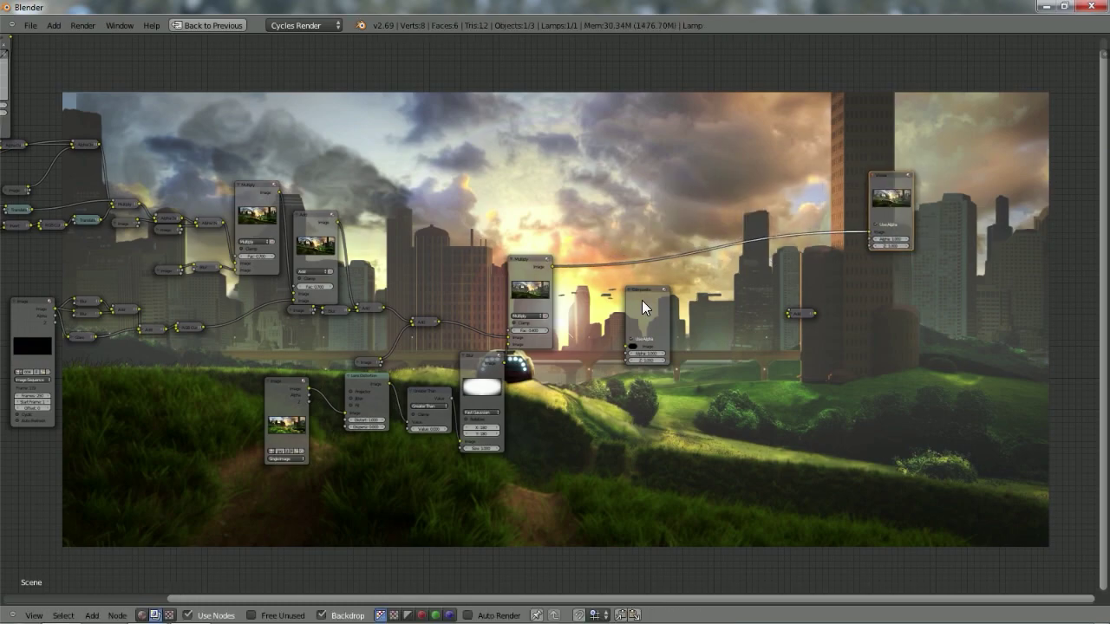
{"action": "right_click_drag", "start_coordinate": [642, 300], "coordinate": [862, 283]}
{"action": "scroll", "coordinate": [607, 312], "scroll_direction": "up", "scroll_amount": 1}
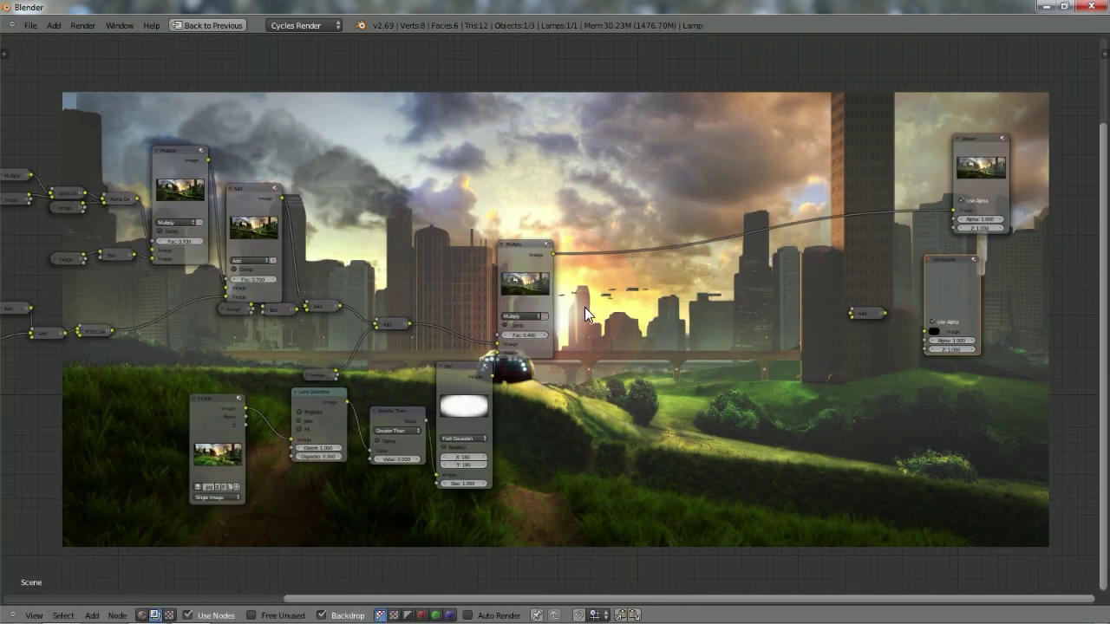
Expand the copied Add node, then add and discard a Color Correction node.
{"action": "left_click", "coordinate": [854, 313]}
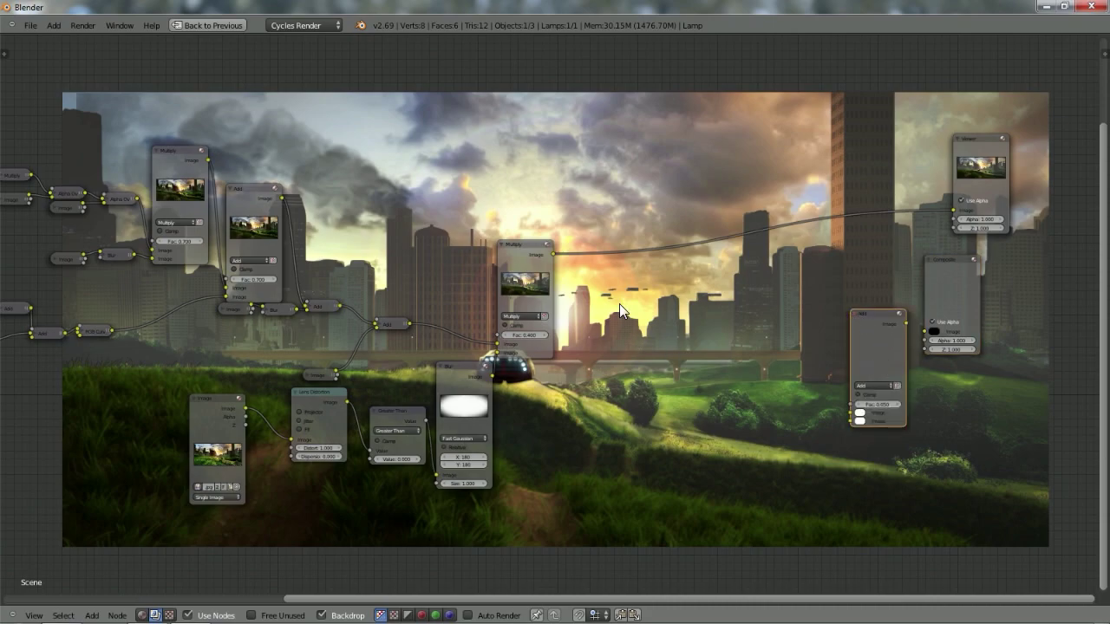
{"action": "key", "text": "shift+a"}
{"action": "mouse_move", "coordinate": [619, 305]}
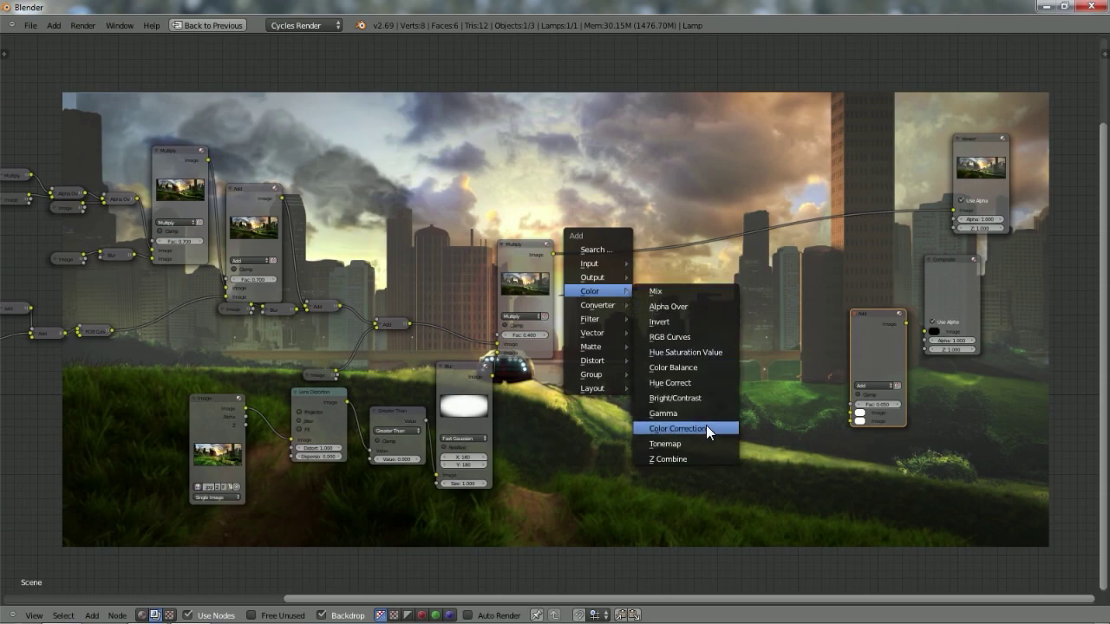
{"action": "left_click", "coordinate": [706, 429]}
{"action": "left_click", "coordinate": [603, 384]}
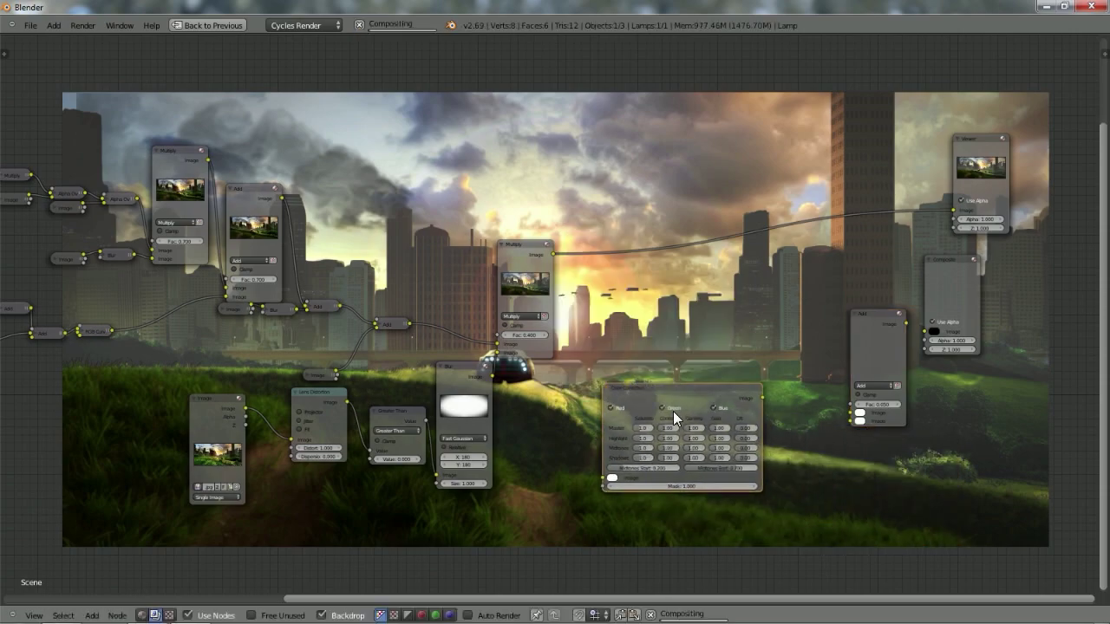
{"action": "key", "text": "x"}
Insert a Color Balance node between Multiply and Viewer and tint its Lift colour.
{"action": "key", "text": "shift+a"}
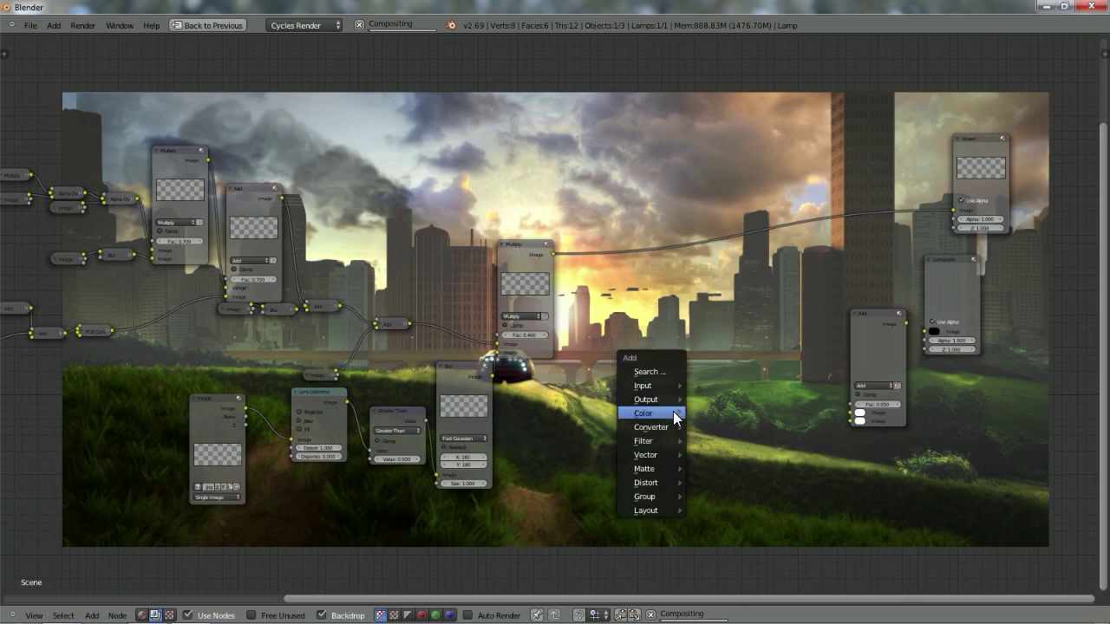
{"action": "mouse_move", "coordinate": [673, 411]}
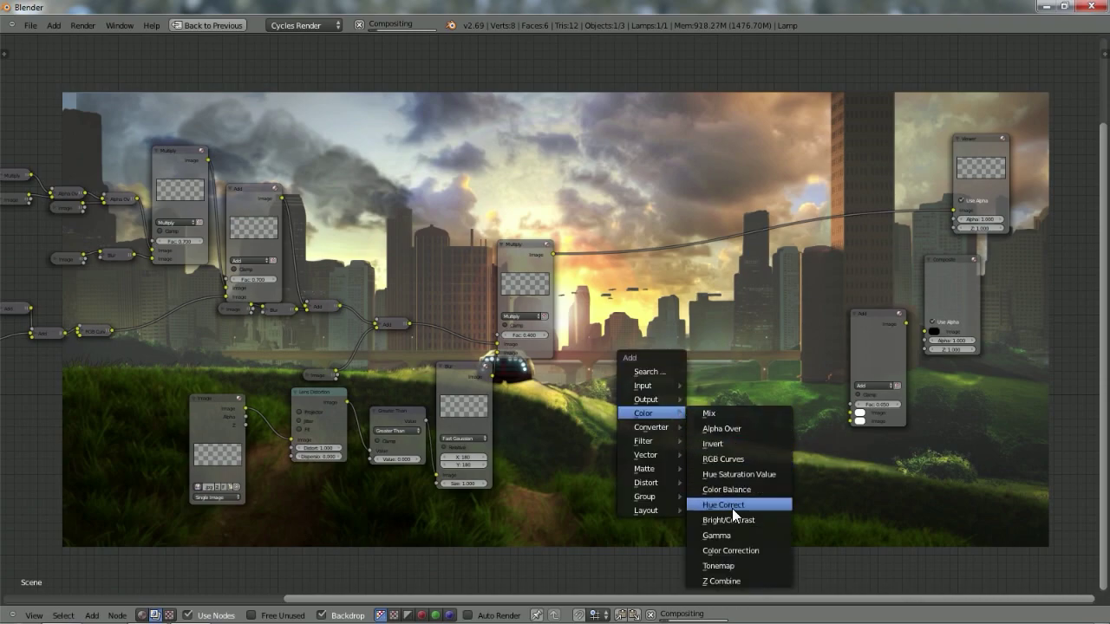
{"action": "left_click", "coordinate": [724, 489]}
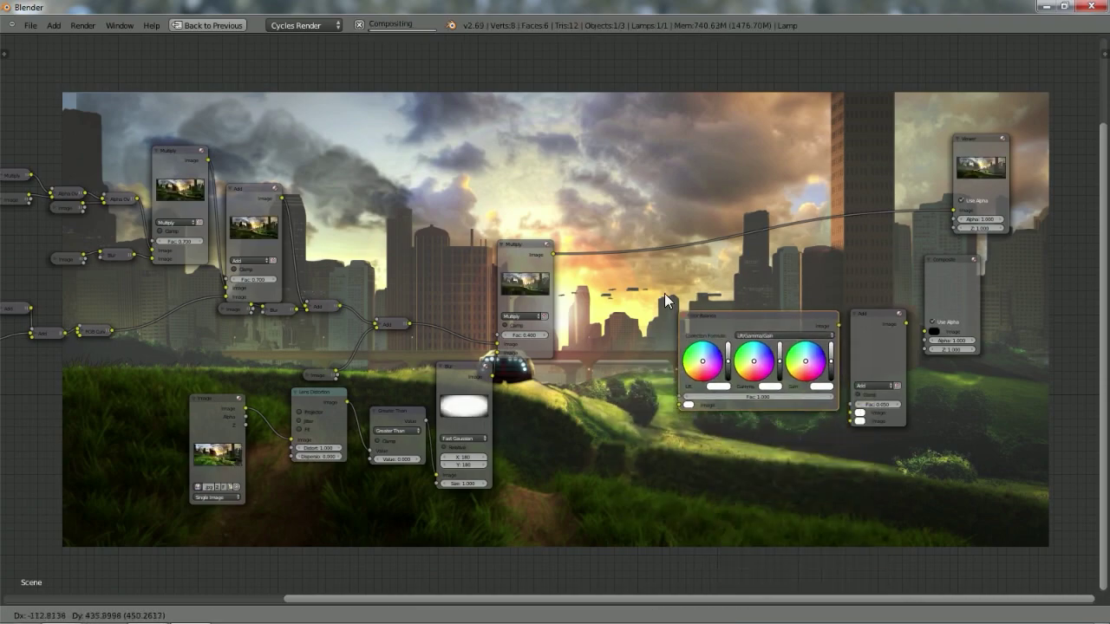
{"action": "left_click", "coordinate": [609, 233]}
{"action": "scroll", "coordinate": [641, 341], "scroll_direction": "up", "scroll_amount": 3}
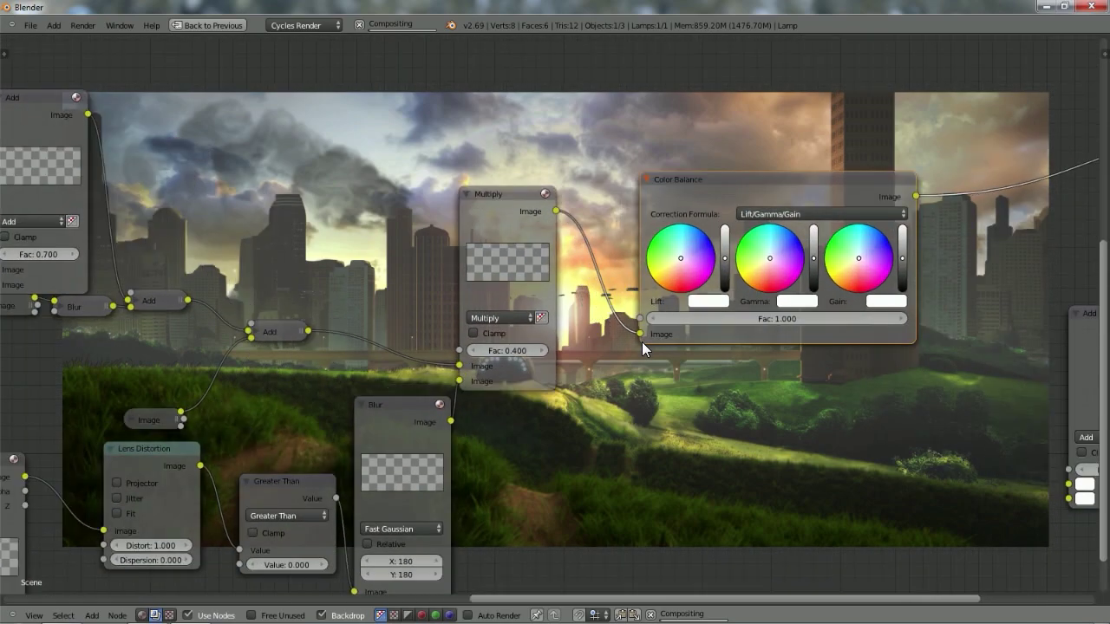
{"action": "left_click", "coordinate": [684, 251]}
{"action": "left_click_drag", "start_coordinate": [685, 251], "coordinate": [685, 250]}
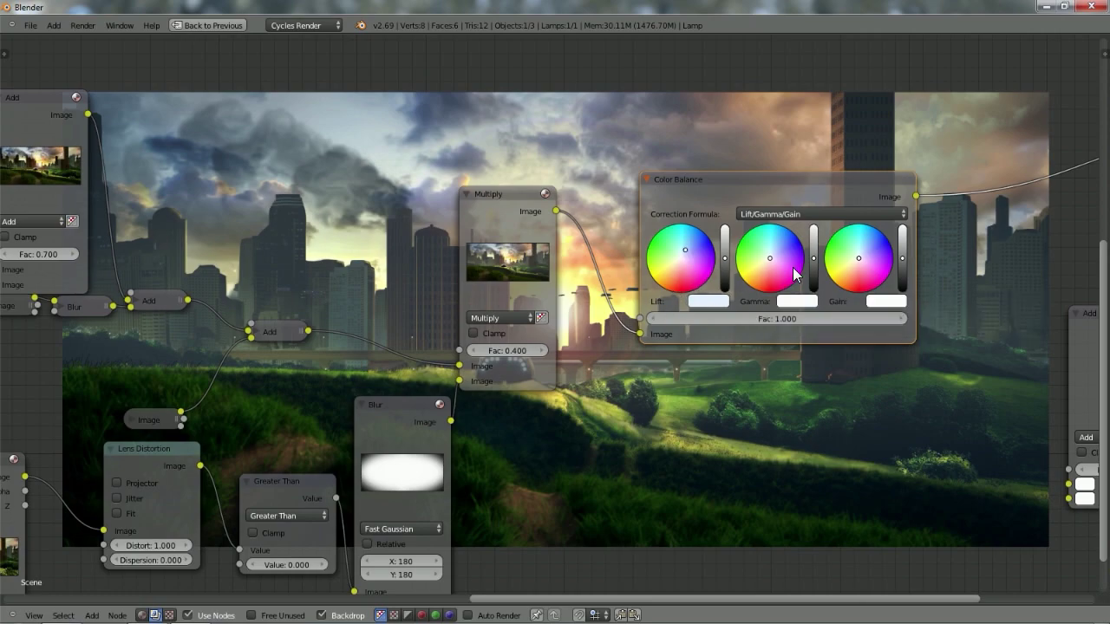
Nudge the Color Balance Gamma colour slightly.
{"action": "left_click", "coordinate": [764, 264]}
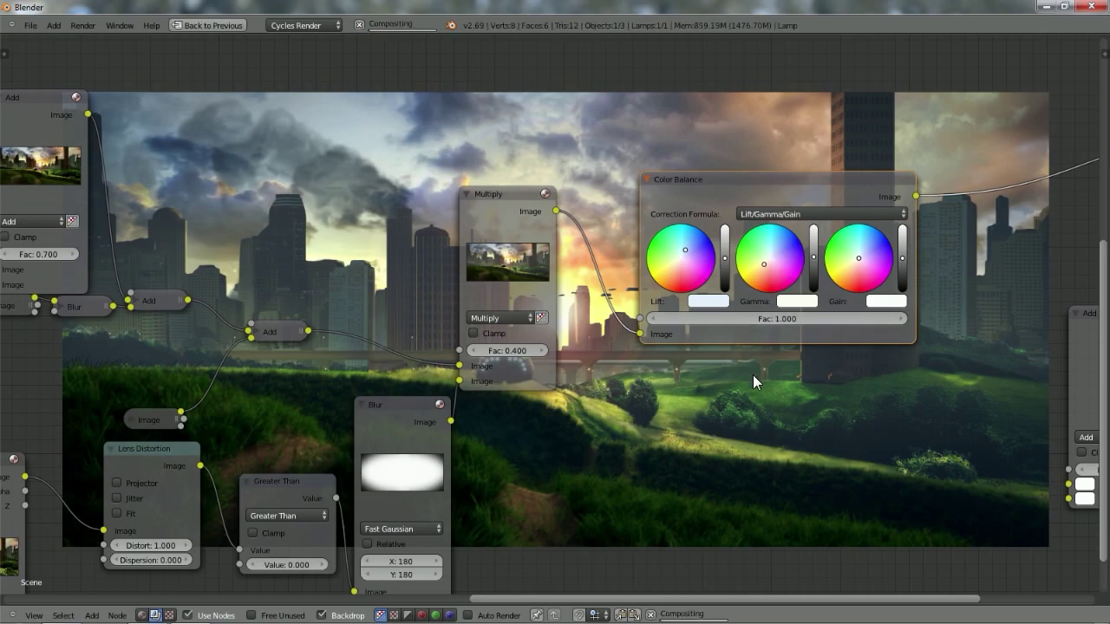
{"action": "scroll", "coordinate": [683, 421], "scroll_direction": "down", "scroll_amount": 5}
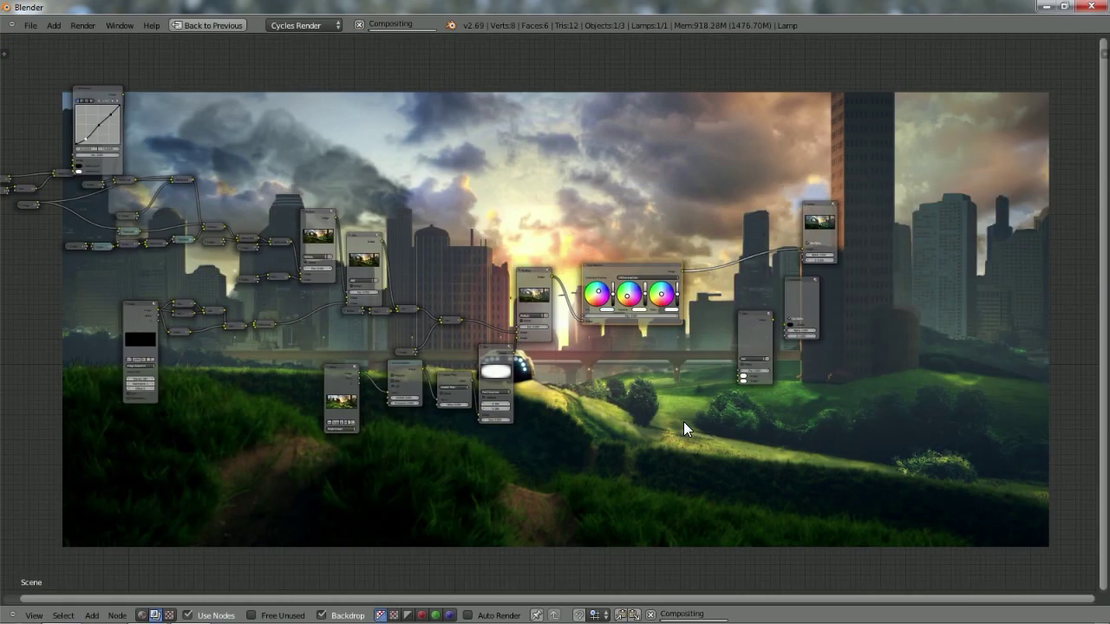
{"action": "scroll", "coordinate": [683, 422], "scroll_direction": "up", "scroll_amount": 6}
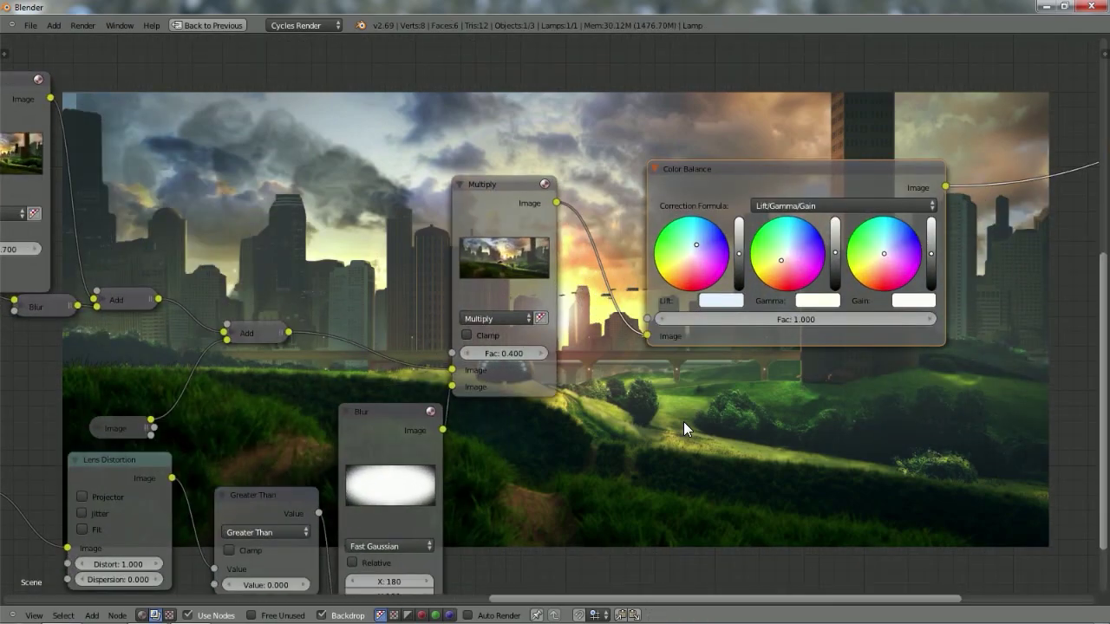
{"action": "scroll", "coordinate": [683, 422], "scroll_direction": "down", "scroll_amount": 8}
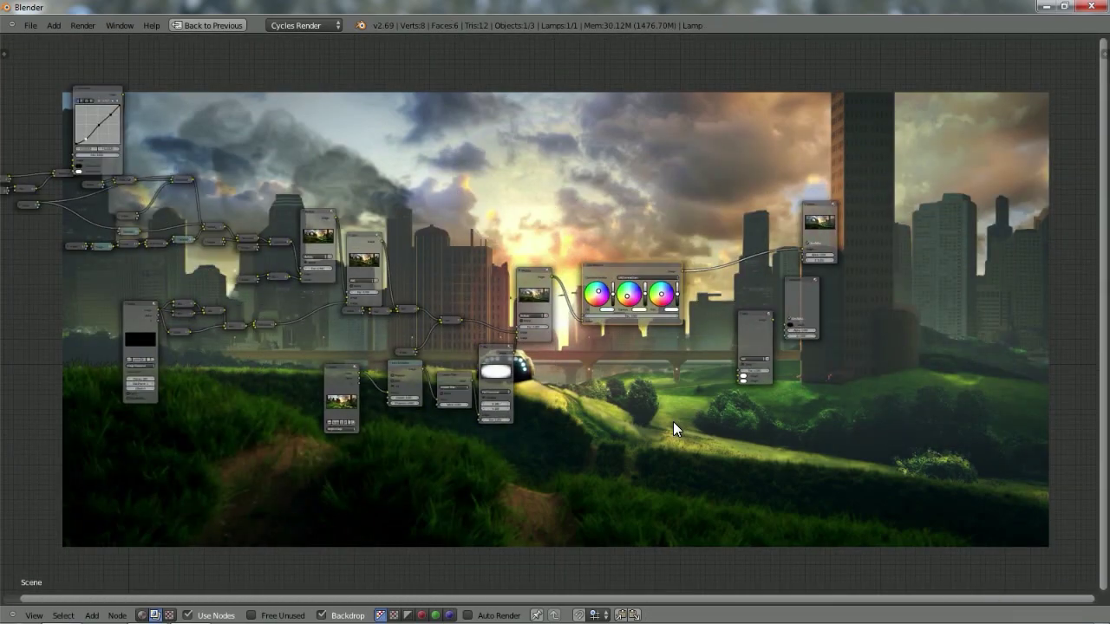
{"action": "scroll", "coordinate": [673, 421], "scroll_direction": "down", "scroll_amount": 2}
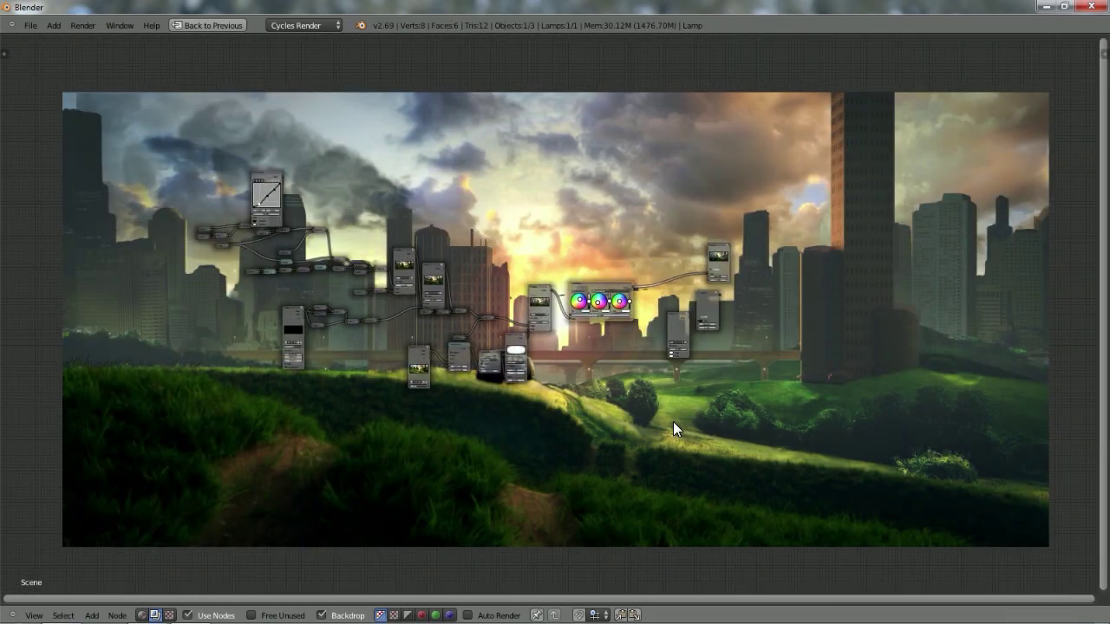
{"action": "scroll", "coordinate": [673, 422], "scroll_direction": "up", "scroll_amount": 9}
{"action": "scroll", "coordinate": [673, 421], "scroll_direction": "up", "scroll_amount": 1}
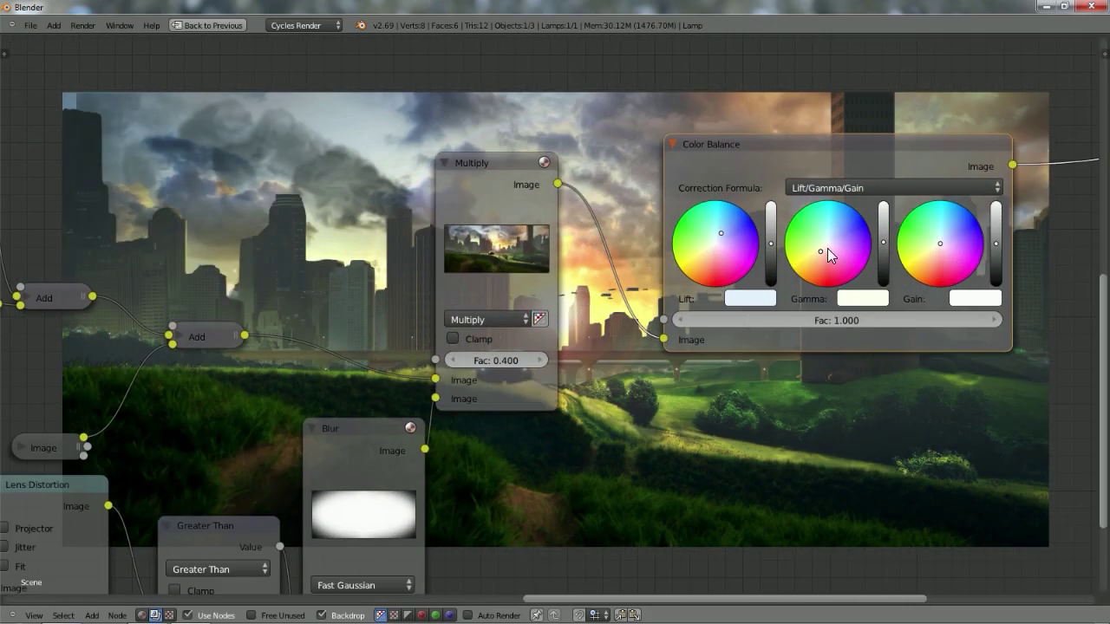
{"action": "left_click", "coordinate": [817, 254]}
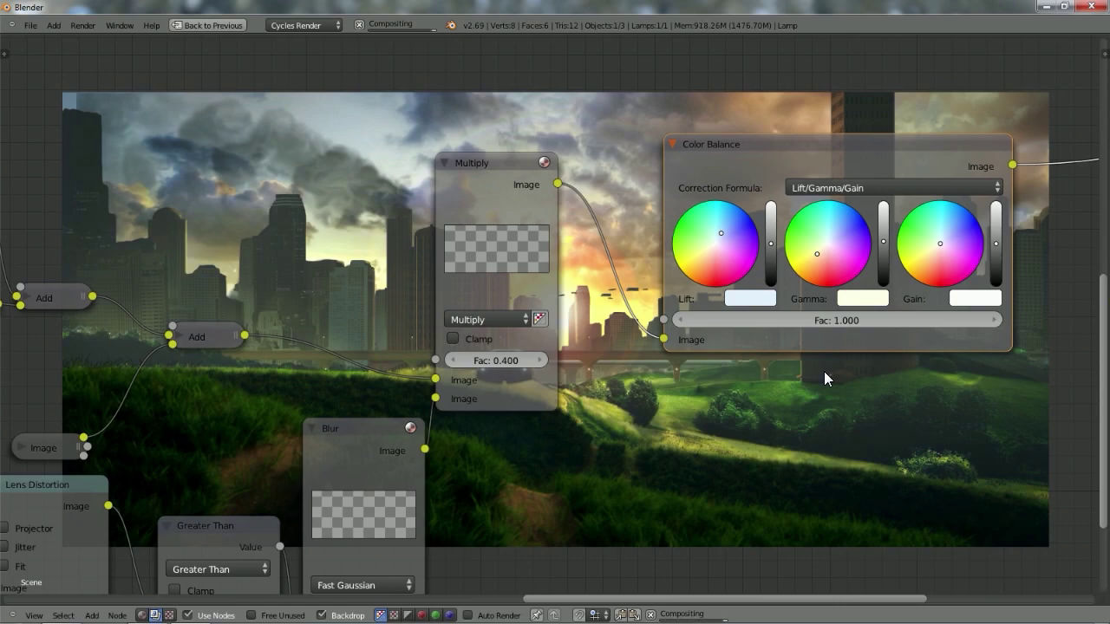
{"action": "scroll", "coordinate": [824, 371], "scroll_direction": "down", "scroll_amount": 6}
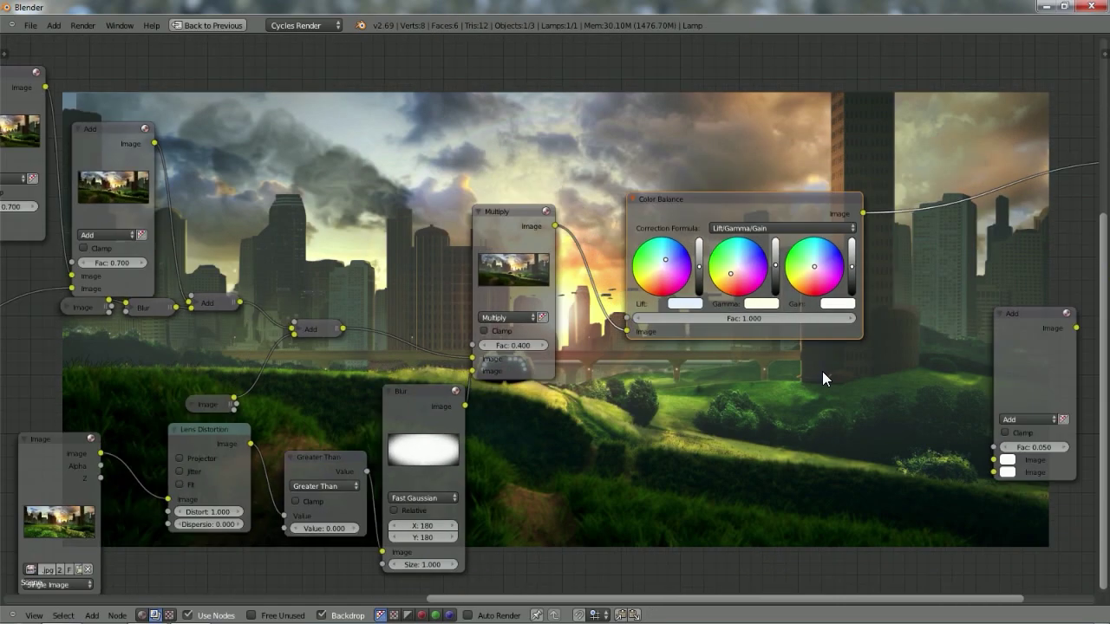
{"action": "scroll", "coordinate": [824, 372], "scroll_direction": "up", "scroll_amount": 5}
Collapse the Color Balance node and drop the right-hand Add node onto its output link.
{"action": "left_click", "coordinate": [634, 199]}
{"action": "left_click", "coordinate": [1015, 343]}
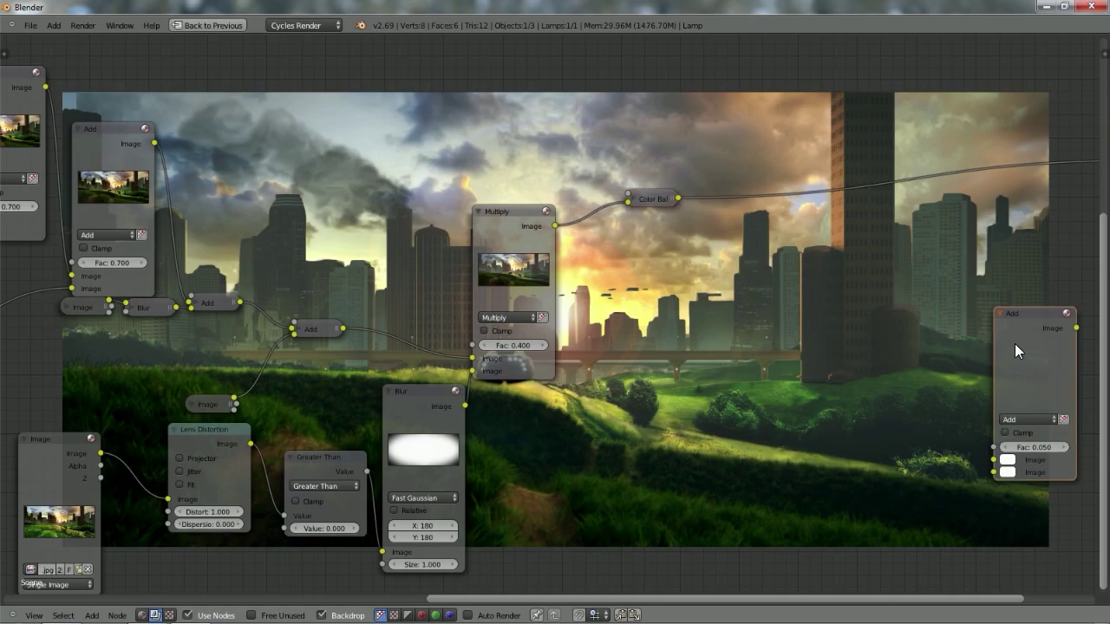
{"action": "left_click_drag", "start_coordinate": [1015, 344], "coordinate": [1010, 169]}
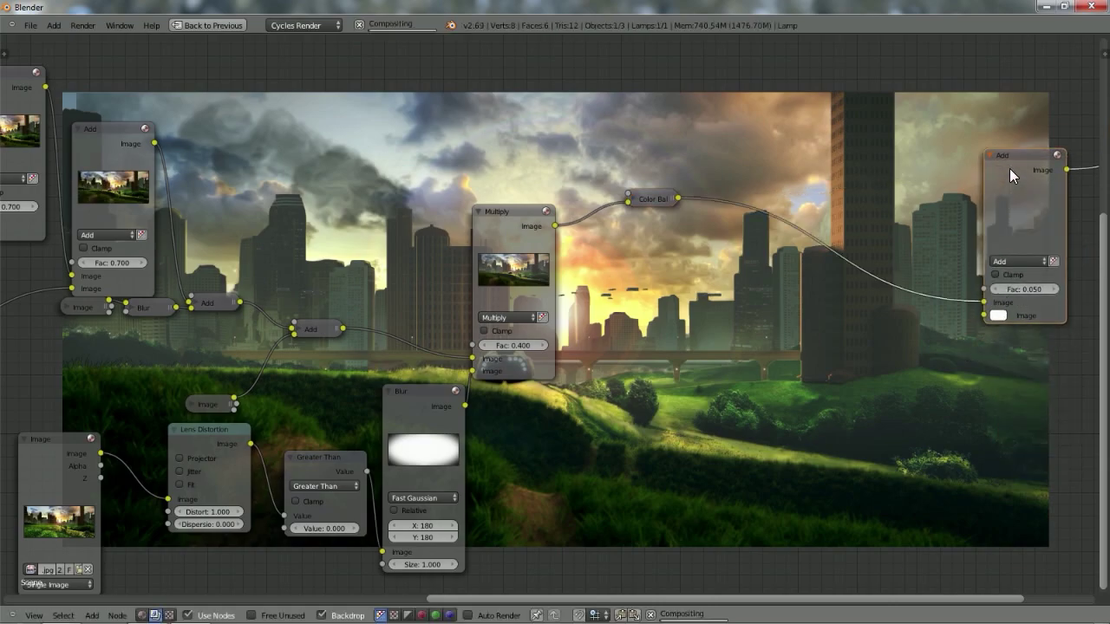
{"action": "scroll", "coordinate": [600, 380], "scroll_direction": "down", "scroll_amount": 4}
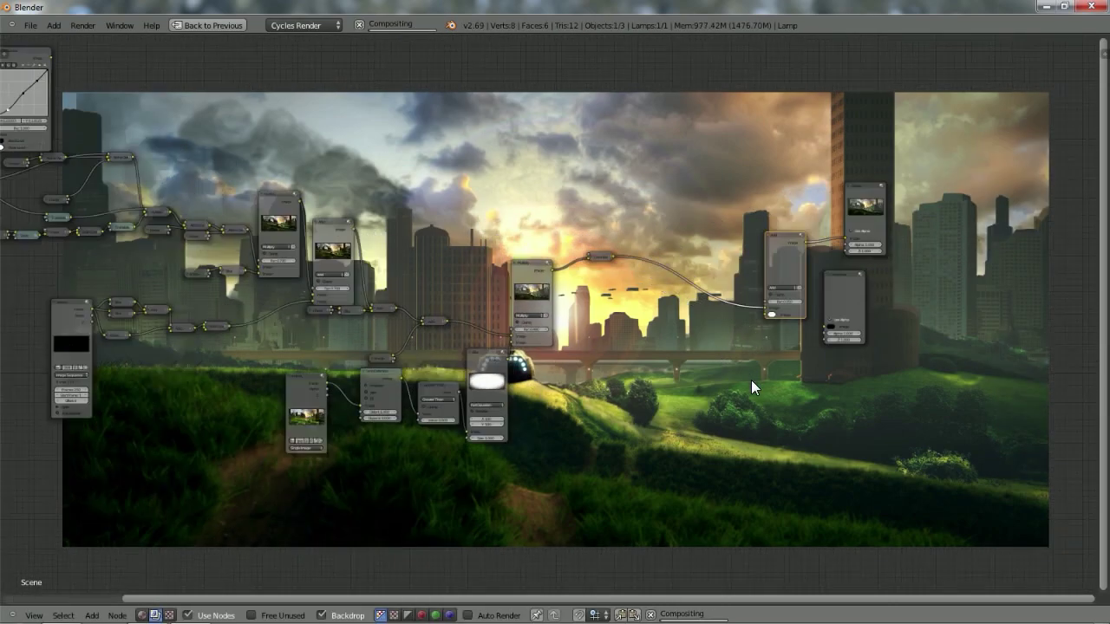
{"action": "scroll", "coordinate": [751, 380], "scroll_direction": "up", "scroll_amount": 2}
{"action": "scroll", "coordinate": [751, 380], "scroll_direction": "up", "scroll_amount": 1}
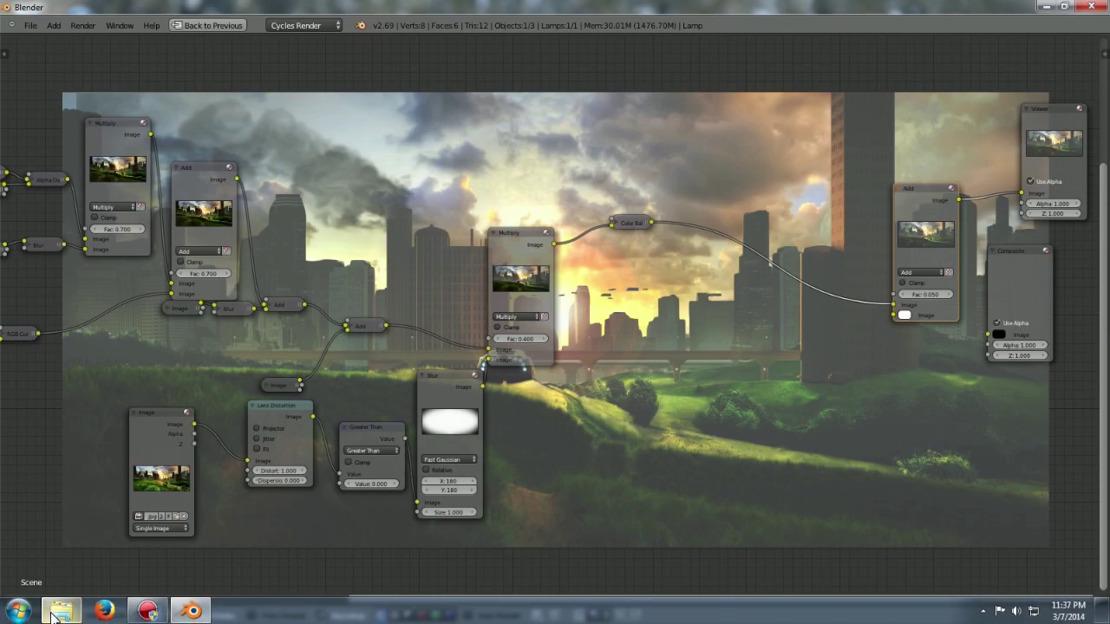
Preview the flare image from the speederanim folder in Windows Explorer.
{"action": "left_click", "coordinate": [60, 611]}
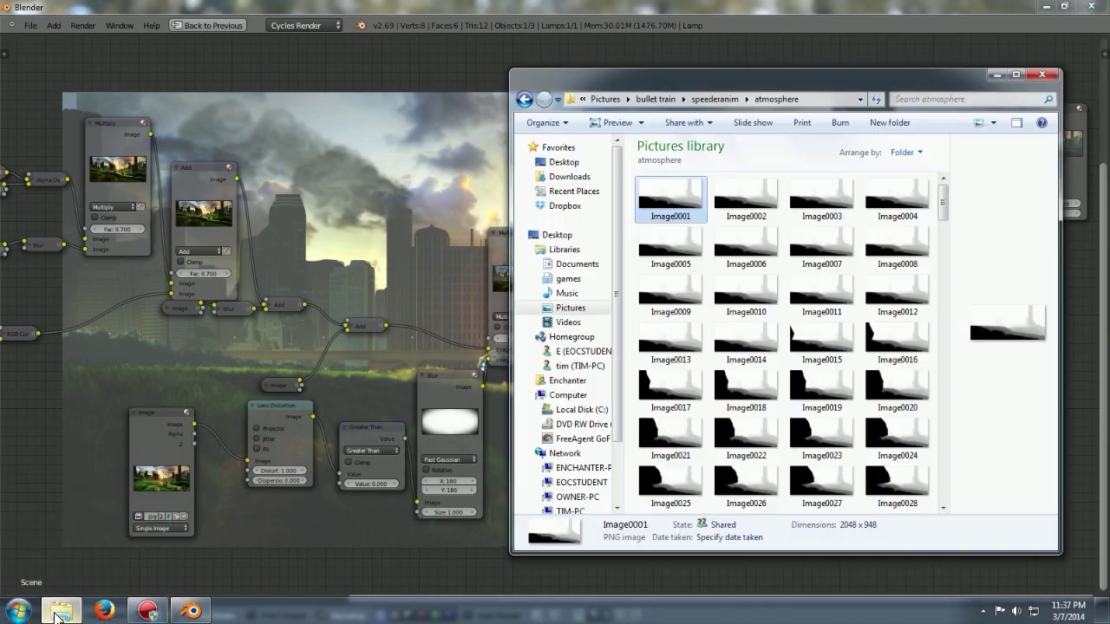
{"action": "left_click", "coordinate": [713, 100]}
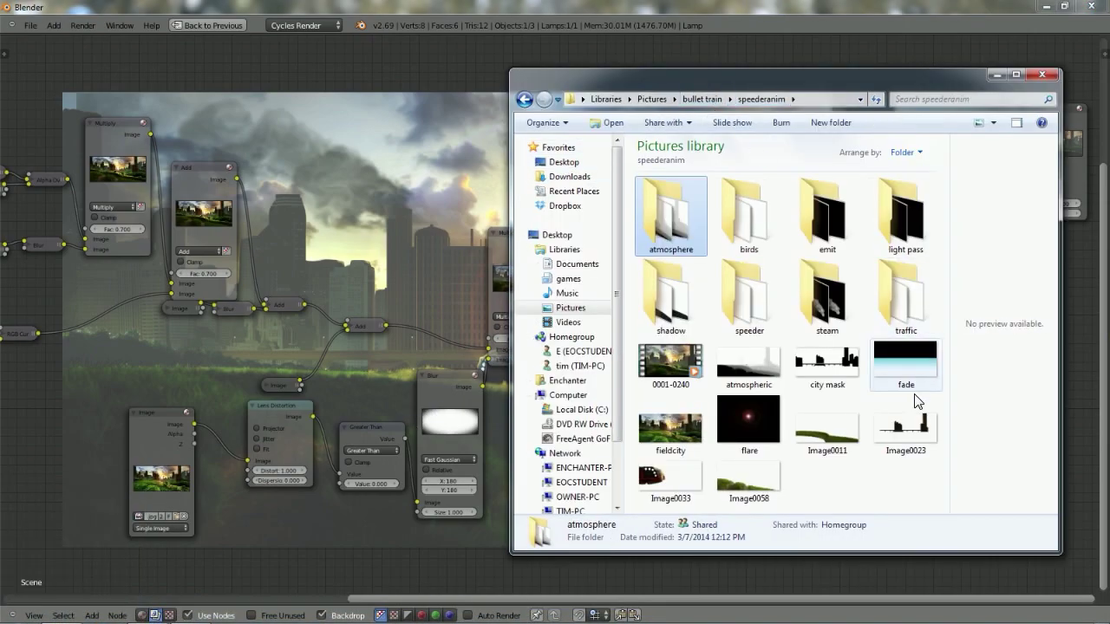
{"action": "left_click", "coordinate": [753, 433]}
{"action": "double_click", "coordinate": [753, 434]}
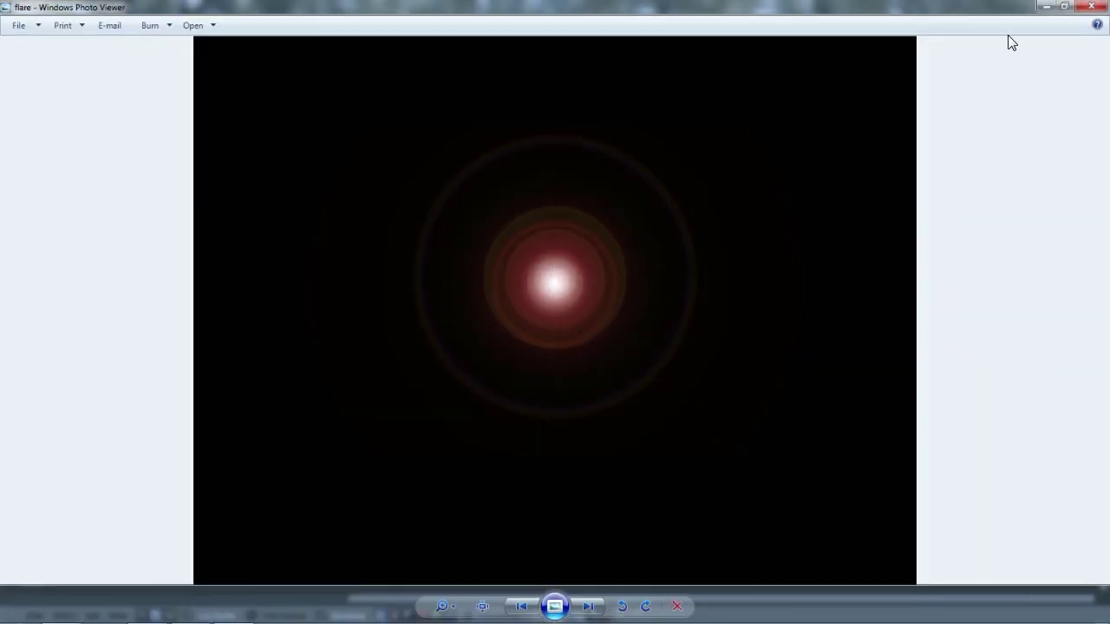
{"action": "left_click", "coordinate": [1091, 6]}
Drop flare.png into Blender's node editor as an Image node beside the Add node.
{"action": "left_click_drag", "start_coordinate": [759, 415], "coordinate": [496, 531]}
{"action": "left_click_drag", "start_coordinate": [424, 562], "coordinate": [425, 562]}
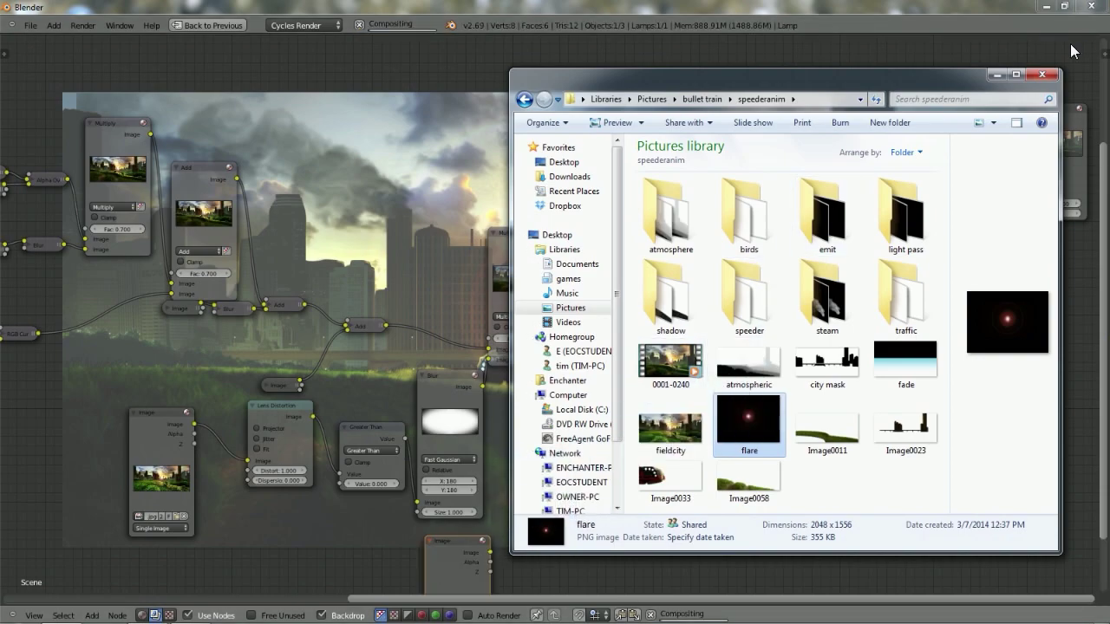
{"action": "left_click", "coordinate": [896, 15]}
{"action": "left_click_drag", "start_coordinate": [451, 565], "coordinate": [894, 316]}
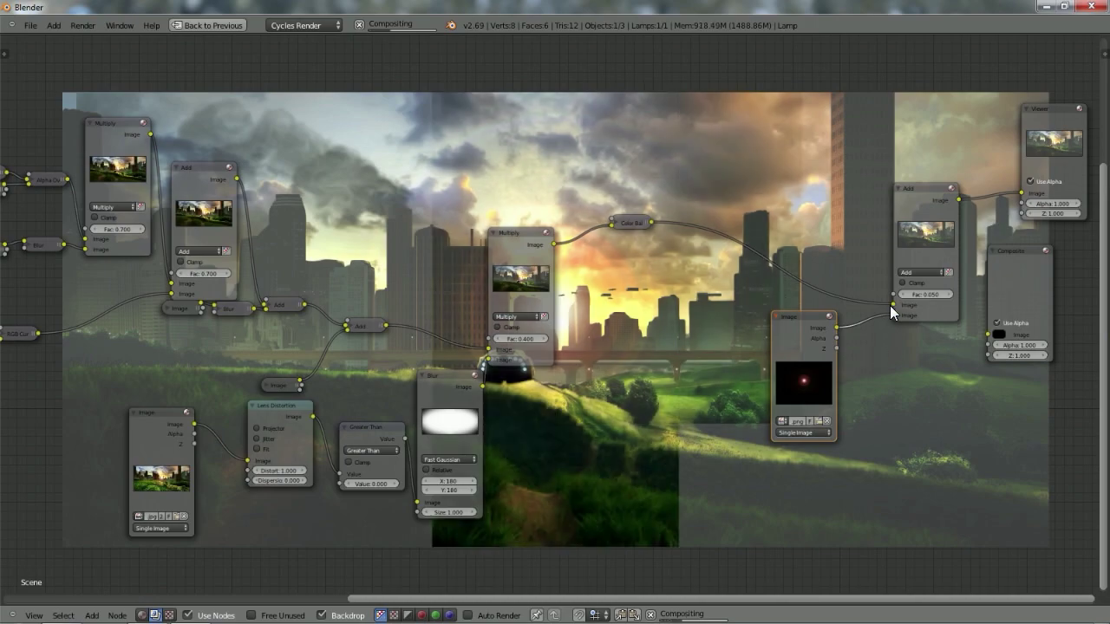
Raise the flare Add node's Fac from 0.050 through 0.350 to 0.750.
{"action": "left_click", "coordinate": [947, 300]}
{"action": "left_click", "coordinate": [948, 300]}
{"action": "left_click", "coordinate": [948, 300]}
{"action": "scroll", "coordinate": [560, 425], "scroll_direction": "down", "scroll_amount": 3}
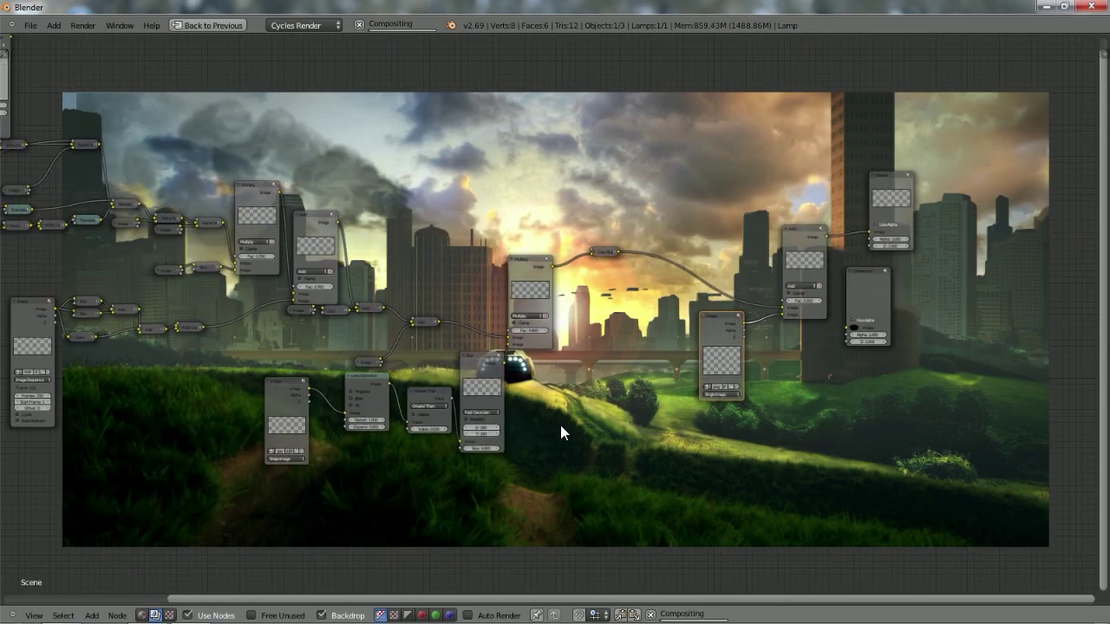
{"action": "scroll", "coordinate": [560, 425], "scroll_direction": "up", "scroll_amount": 2}
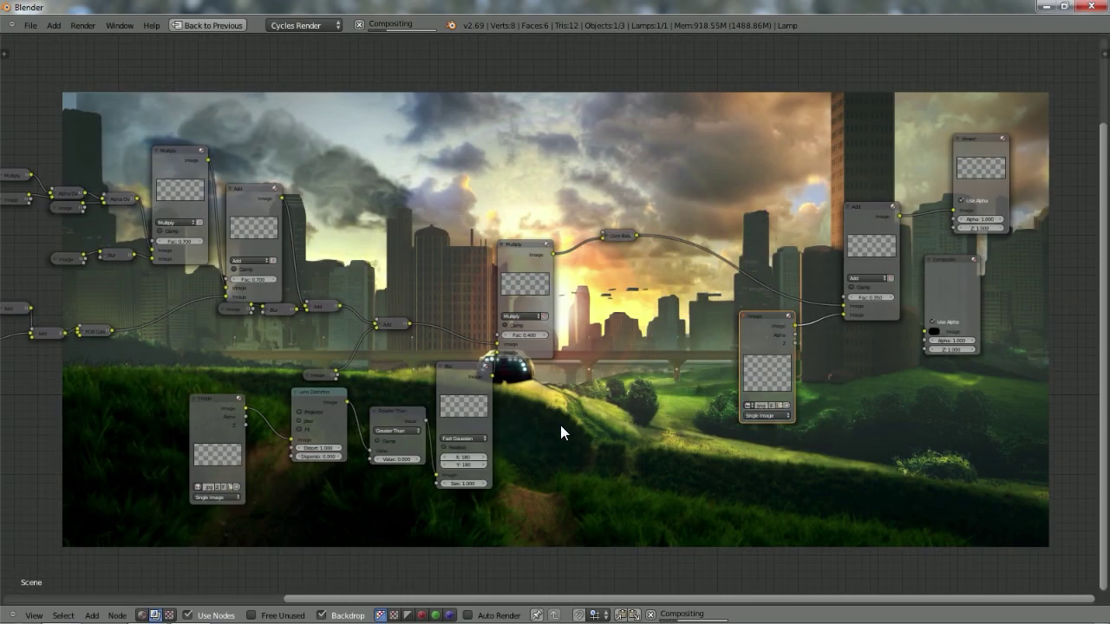
{"action": "left_click", "coordinate": [890, 297]}
{"action": "left_click", "coordinate": [889, 297]}
{"action": "left_click", "coordinate": [890, 296]}
{"action": "left_click", "coordinate": [890, 297]}
{"action": "scroll", "coordinate": [543, 424], "scroll_direction": "down", "scroll_amount": 3}
{"action": "scroll", "coordinate": [542, 424], "scroll_direction": "down", "scroll_amount": 2}
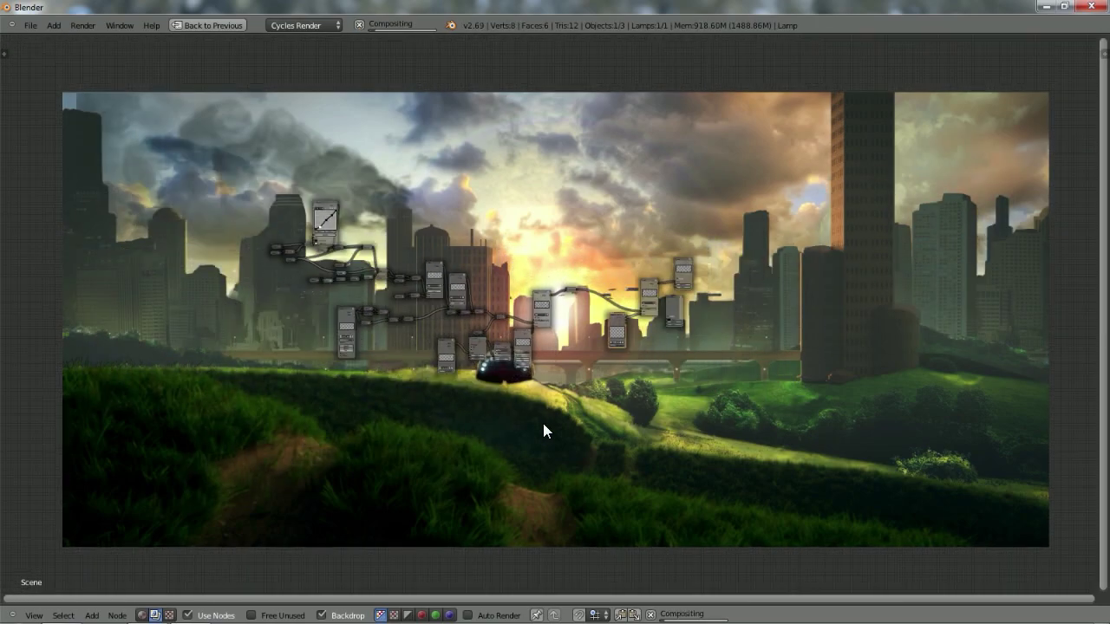
{"action": "scroll", "coordinate": [543, 424], "scroll_direction": "up", "scroll_amount": 4}
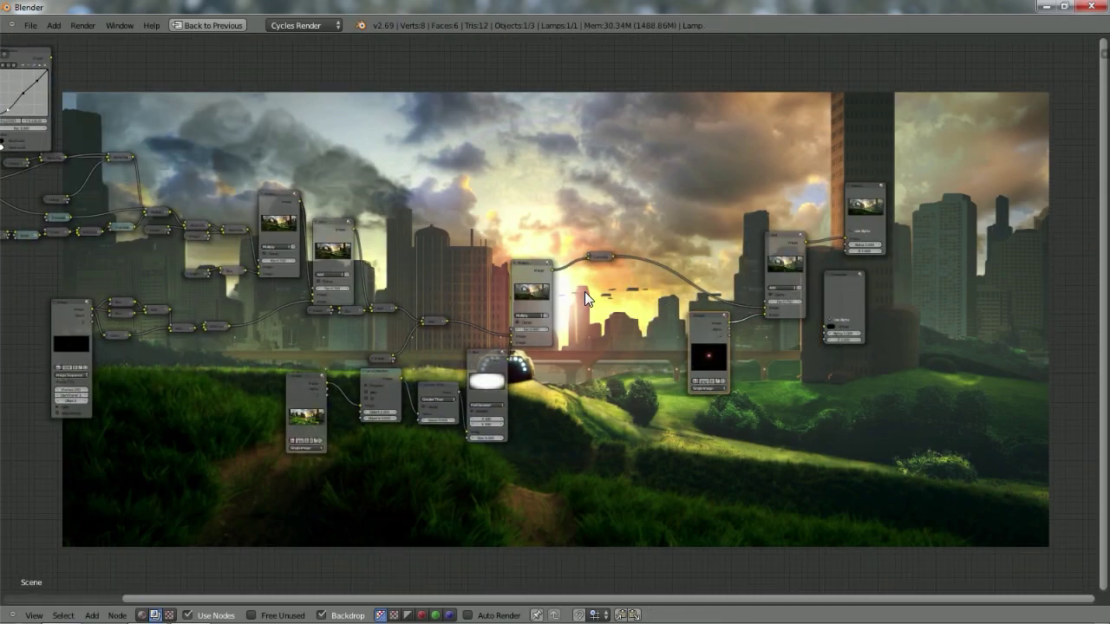
{"action": "scroll", "coordinate": [585, 293], "scroll_direction": "up", "scroll_amount": 4}
{"action": "scroll", "coordinate": [620, 300], "scroll_direction": "up", "scroll_amount": 2, "text": "ctrl"}
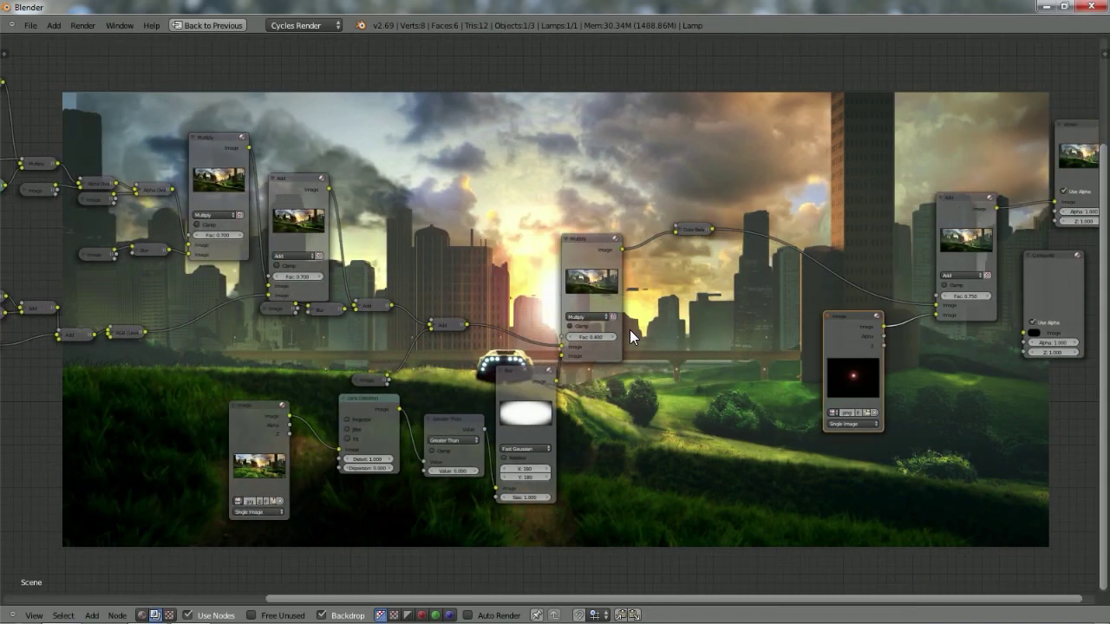
{"action": "scroll", "coordinate": [630, 330], "scroll_direction": "down", "scroll_amount": 5, "text": "ctrl"}
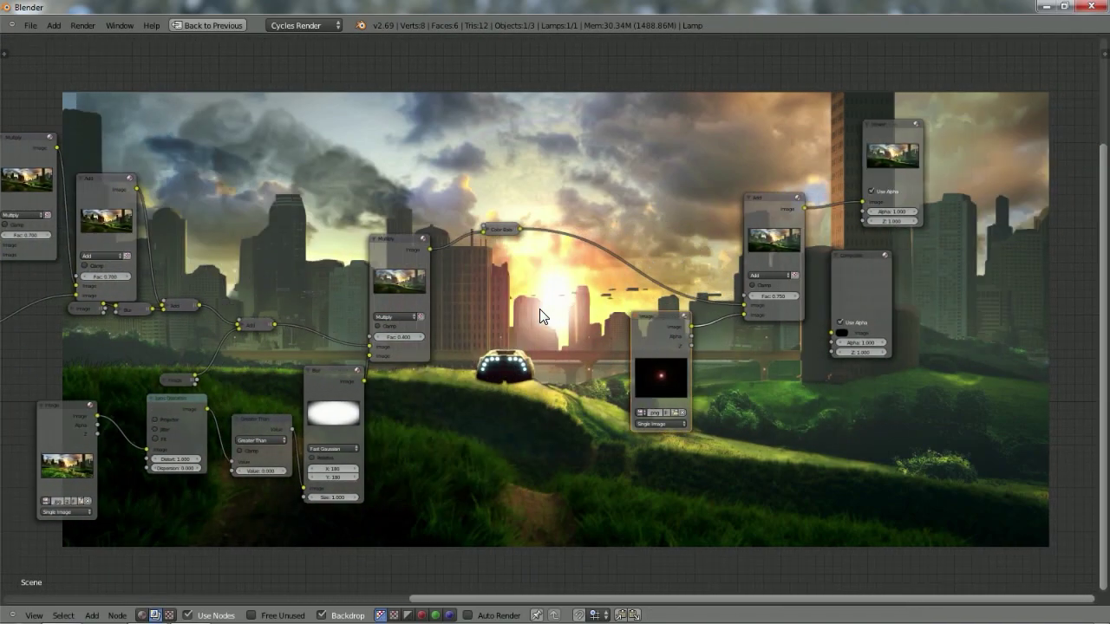
{"action": "scroll", "coordinate": [760, 335], "scroll_direction": "up", "scroll_amount": 2}
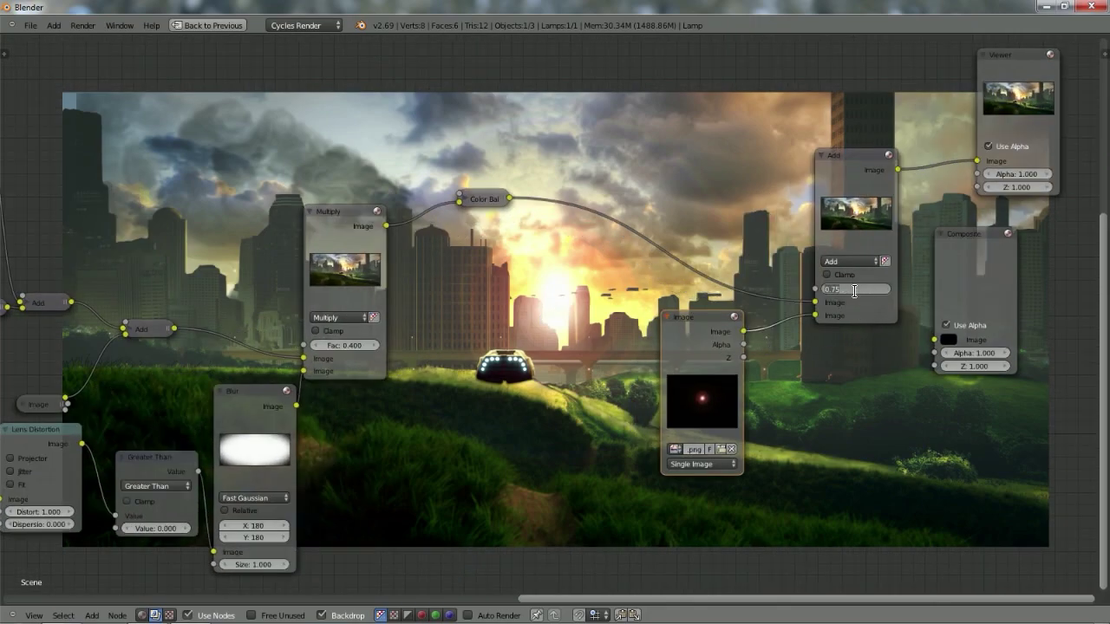
Set the flare Add node's Fac to 0.500, then zoom out to view the node tree.
{"action": "key", "text": "ctrl+a"}
{"action": "key", "text": "Return"}
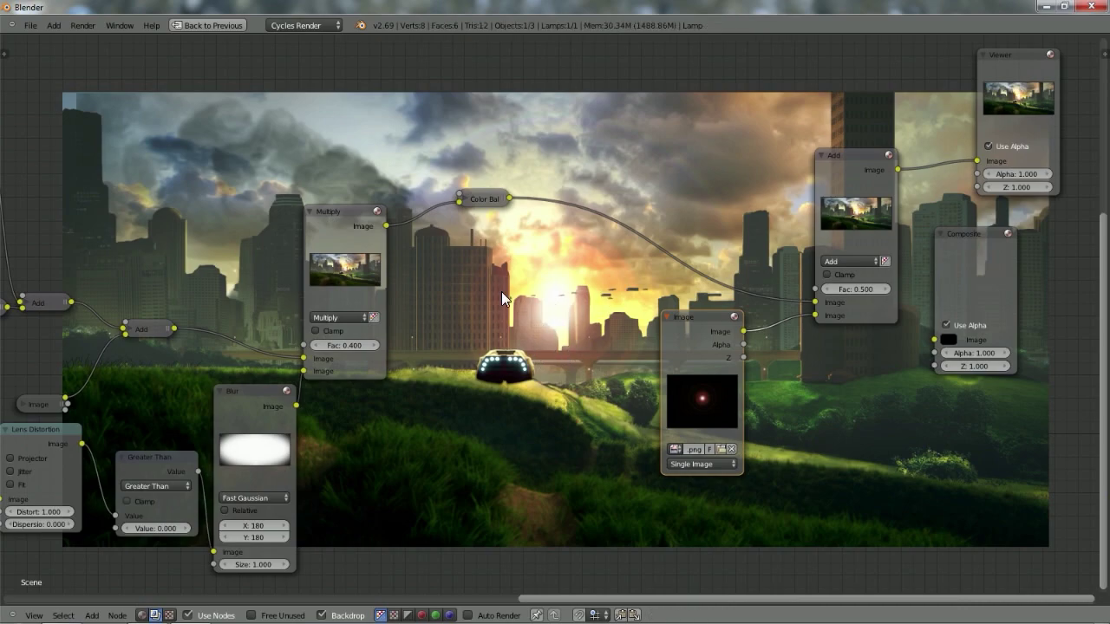
{"action": "scroll", "coordinate": [605, 356], "scroll_direction": "down", "scroll_amount": 2}
{"action": "scroll", "coordinate": [605, 357], "scroll_direction": "down", "scroll_amount": 3}
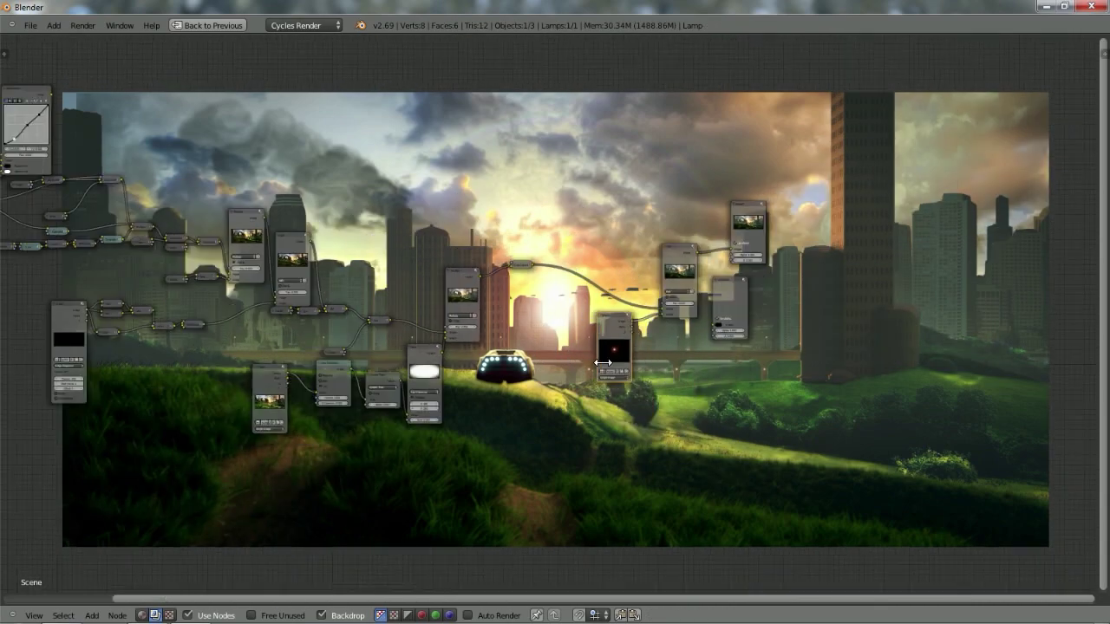
{"action": "scroll", "coordinate": [817, 420], "scroll_direction": "down", "scroll_amount": 3}
{"action": "scroll", "coordinate": [817, 420], "scroll_direction": "up", "scroll_amount": 1}
{"action": "scroll", "coordinate": [817, 420], "scroll_direction": "up", "scroll_amount": 3}
{"action": "scroll", "coordinate": [498, 390], "scroll_direction": "left", "scroll_amount": 5, "text": "ctrl"}
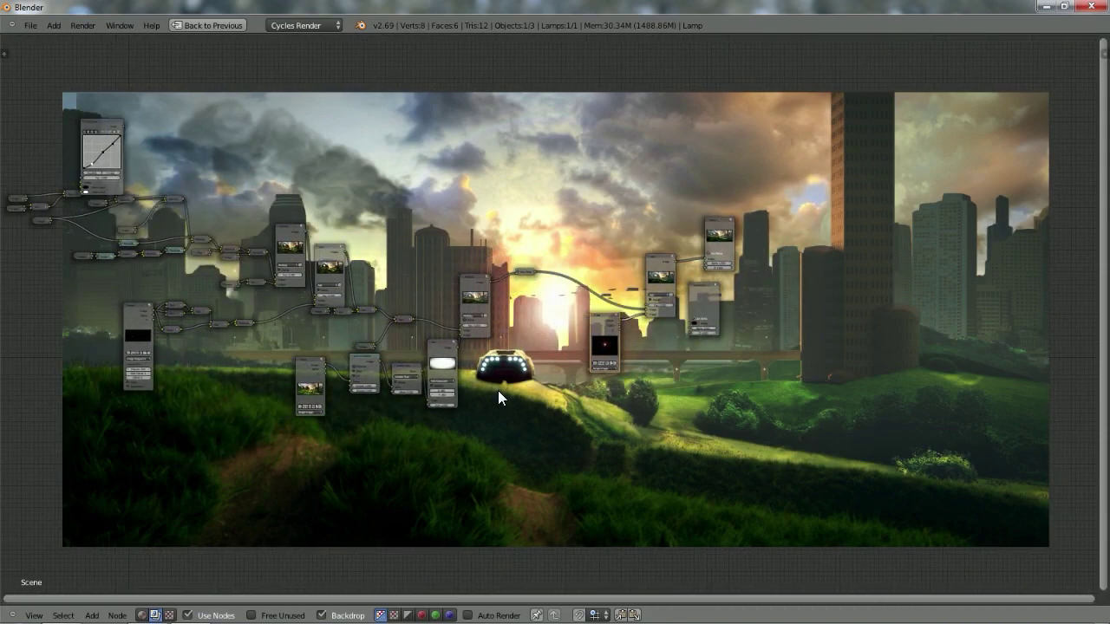
{"action": "scroll", "coordinate": [498, 390], "scroll_direction": "left", "scroll_amount": 3, "text": "ctrl"}
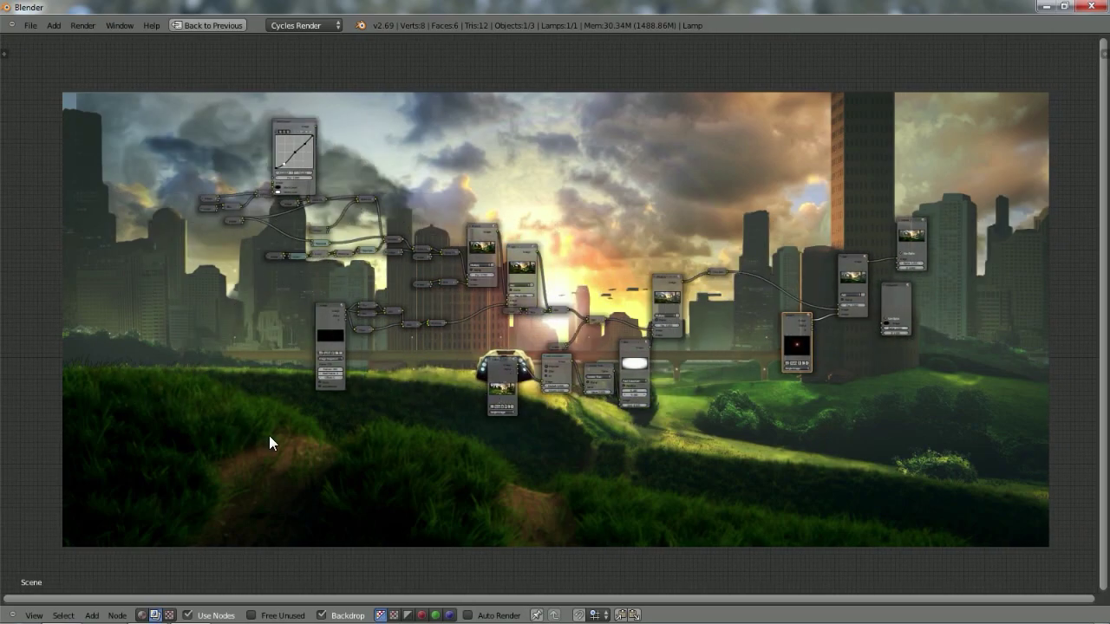
{"action": "scroll", "coordinate": [482, 490], "scroll_direction": "up", "scroll_amount": 14, "text": "shift"}
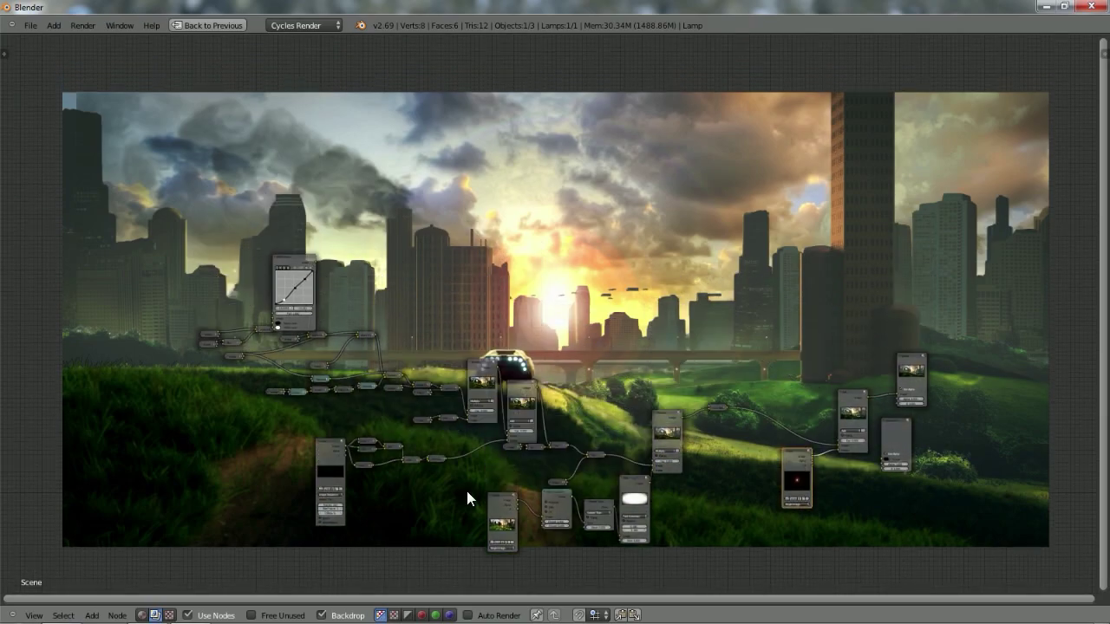